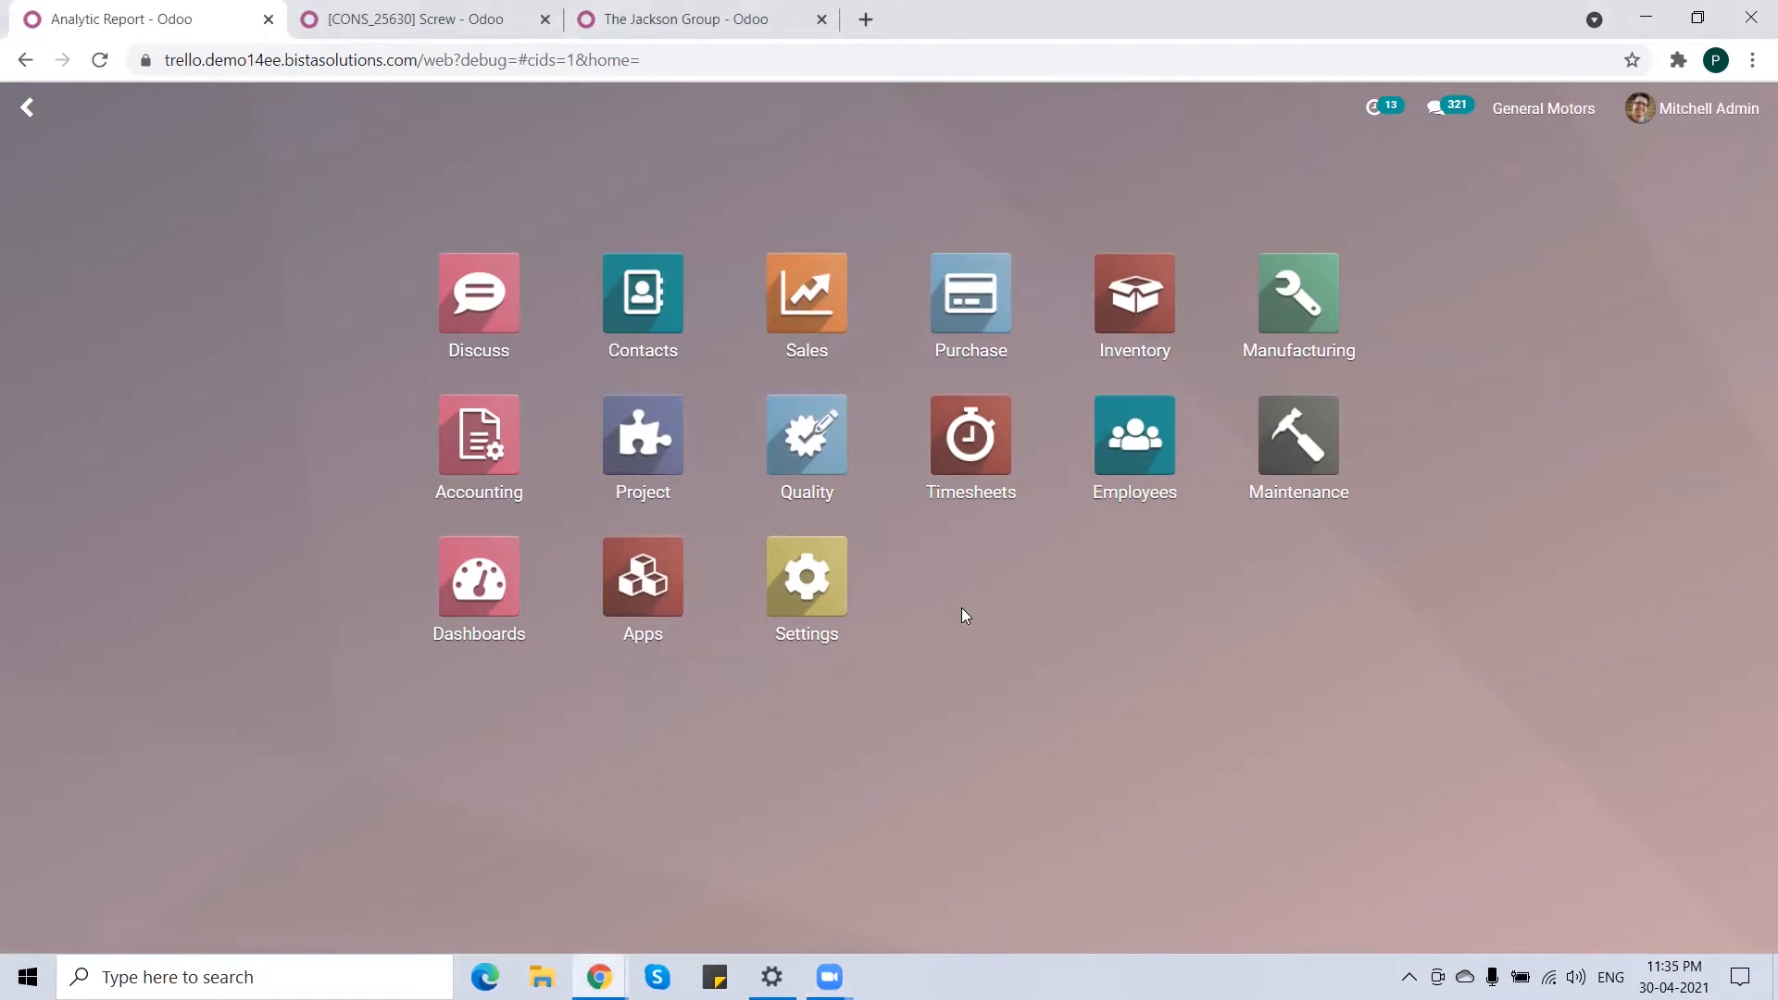
- Search the home menu for "purch" and for "ord", and return to the full app list
text(purch)
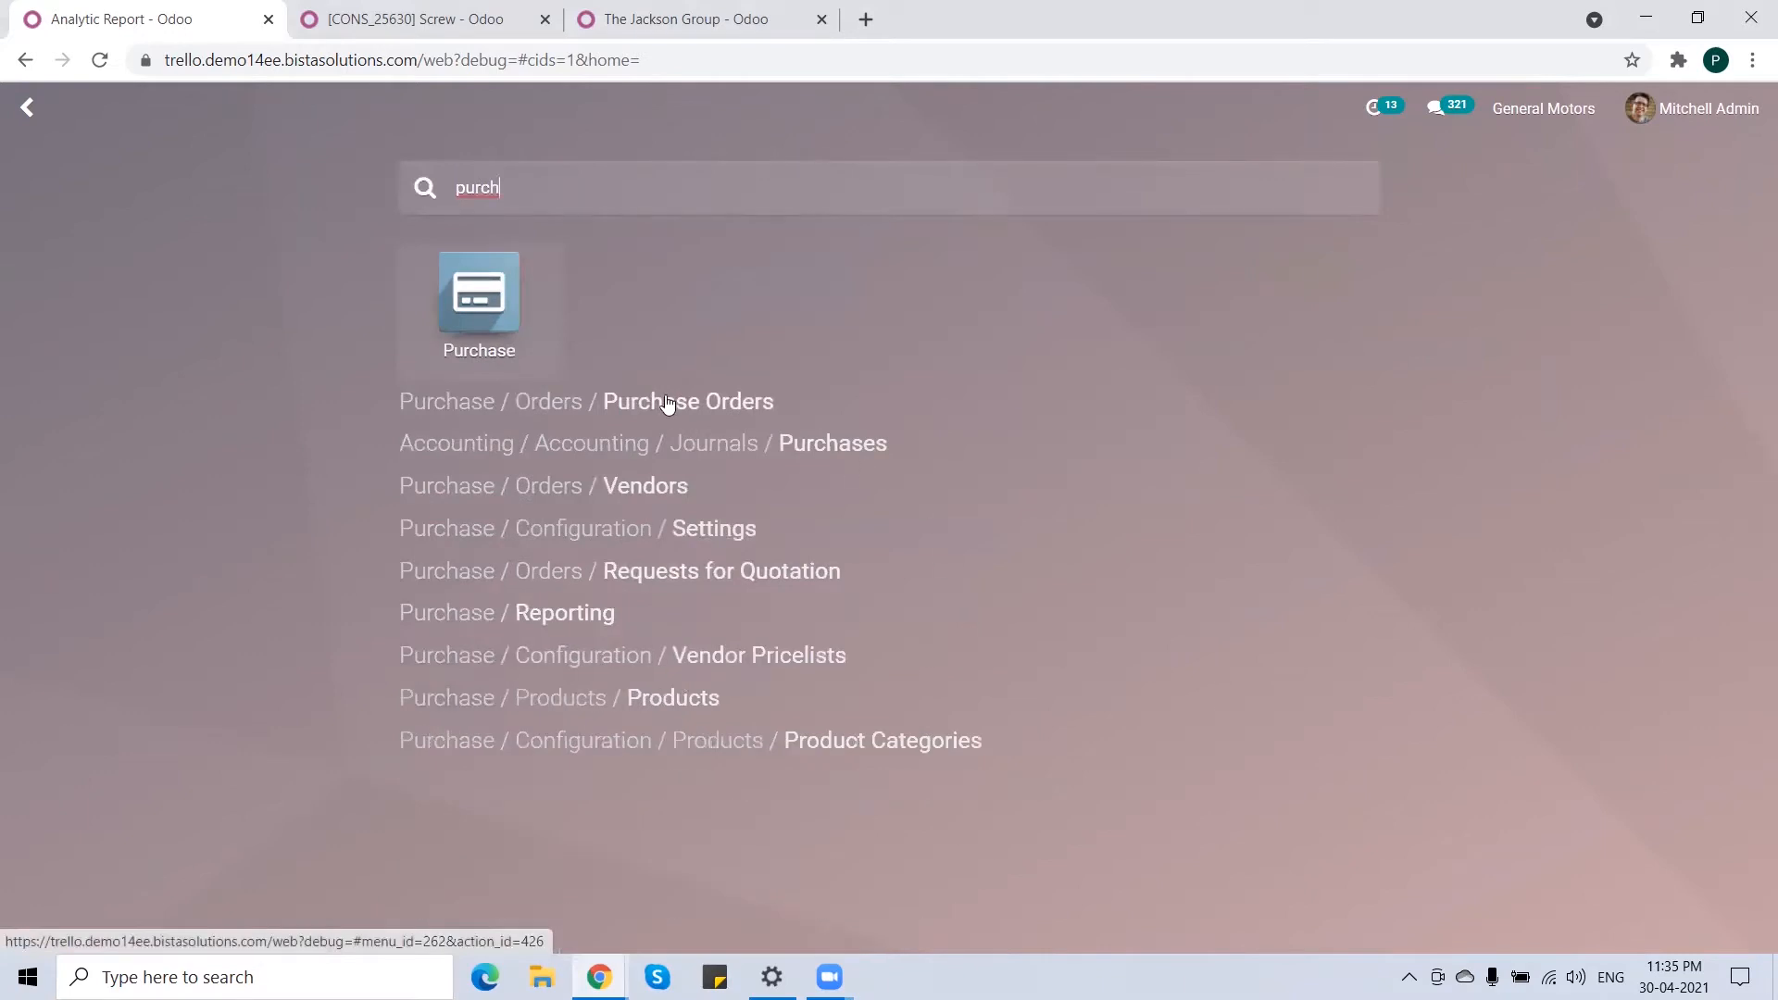
key(BackSpace)
key(BackSpace)
key(BackSpace)
key(BackSpace)
key(BackSpace)
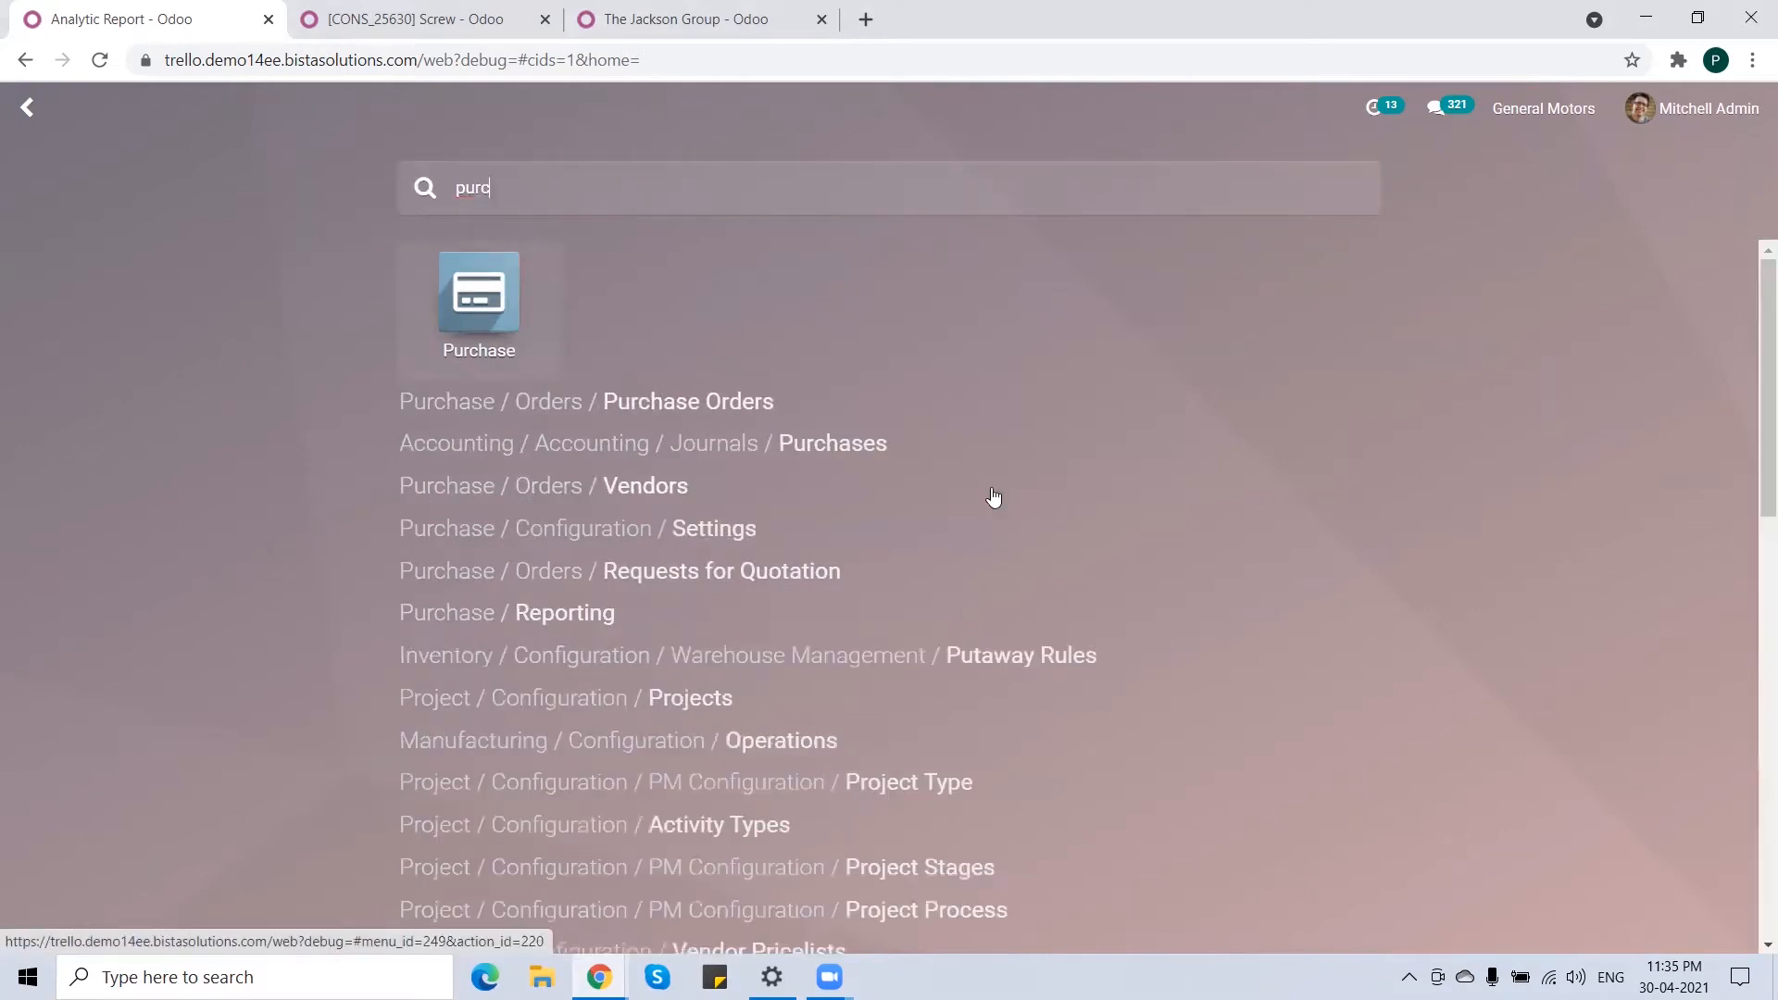
text(or)
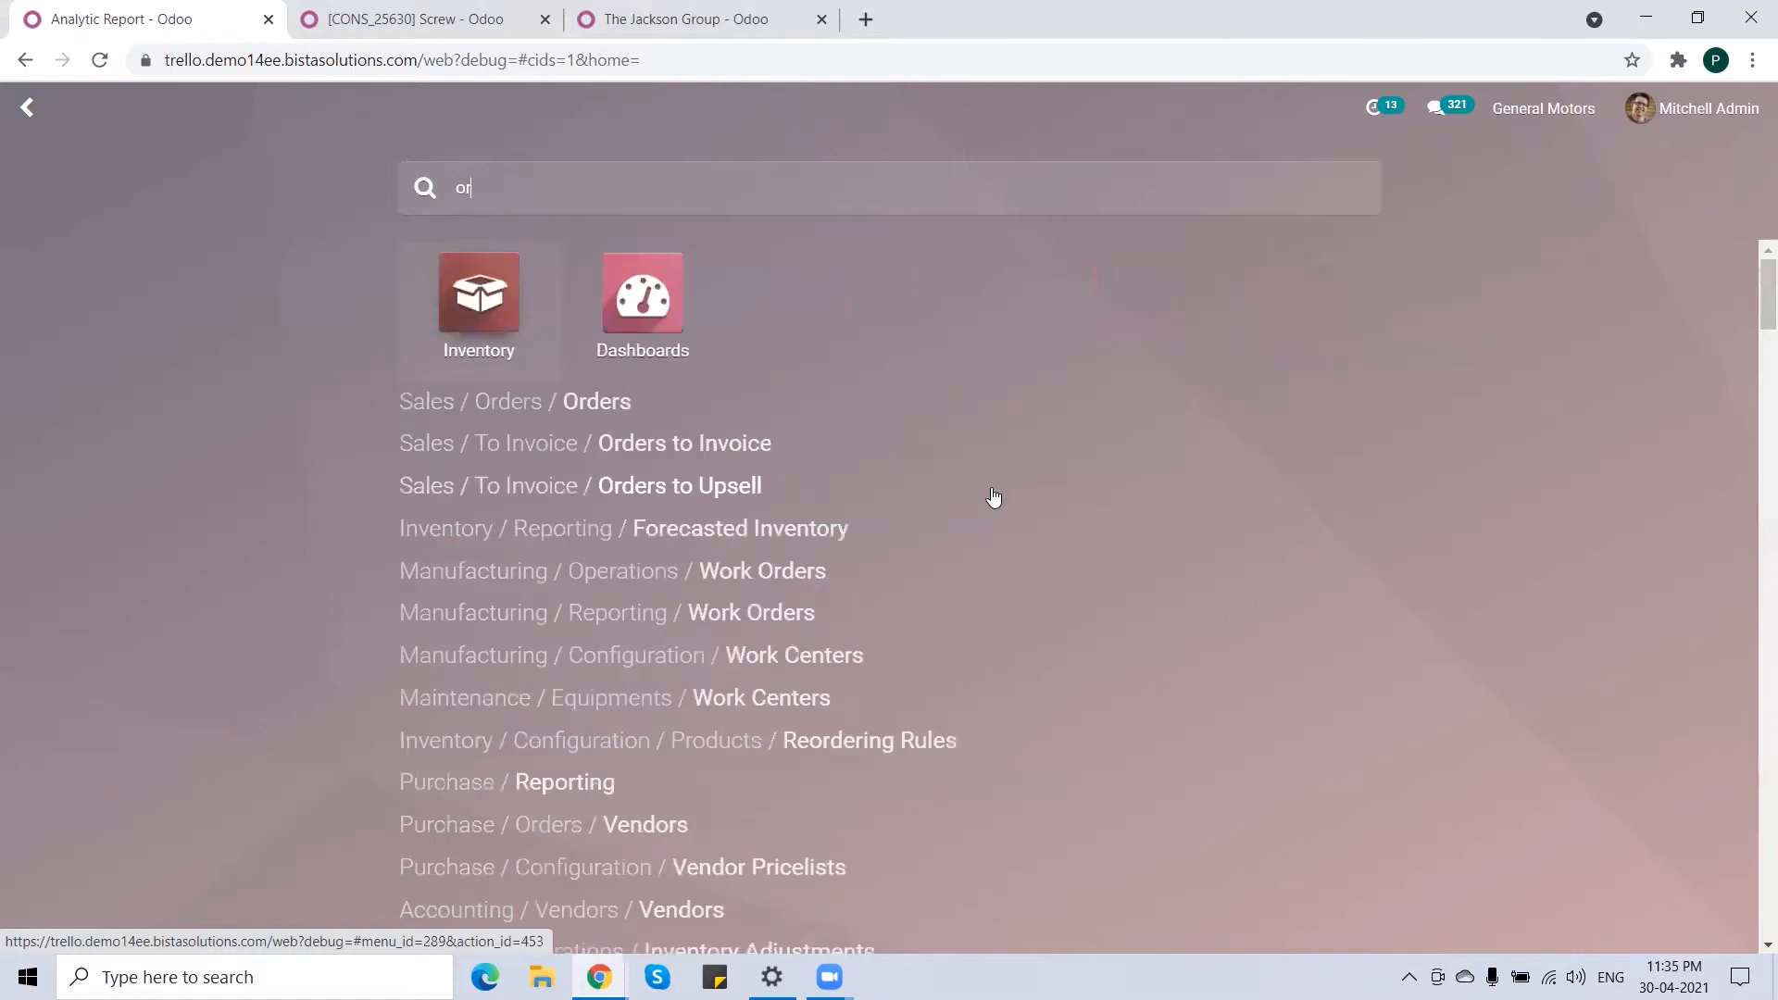
text(d)
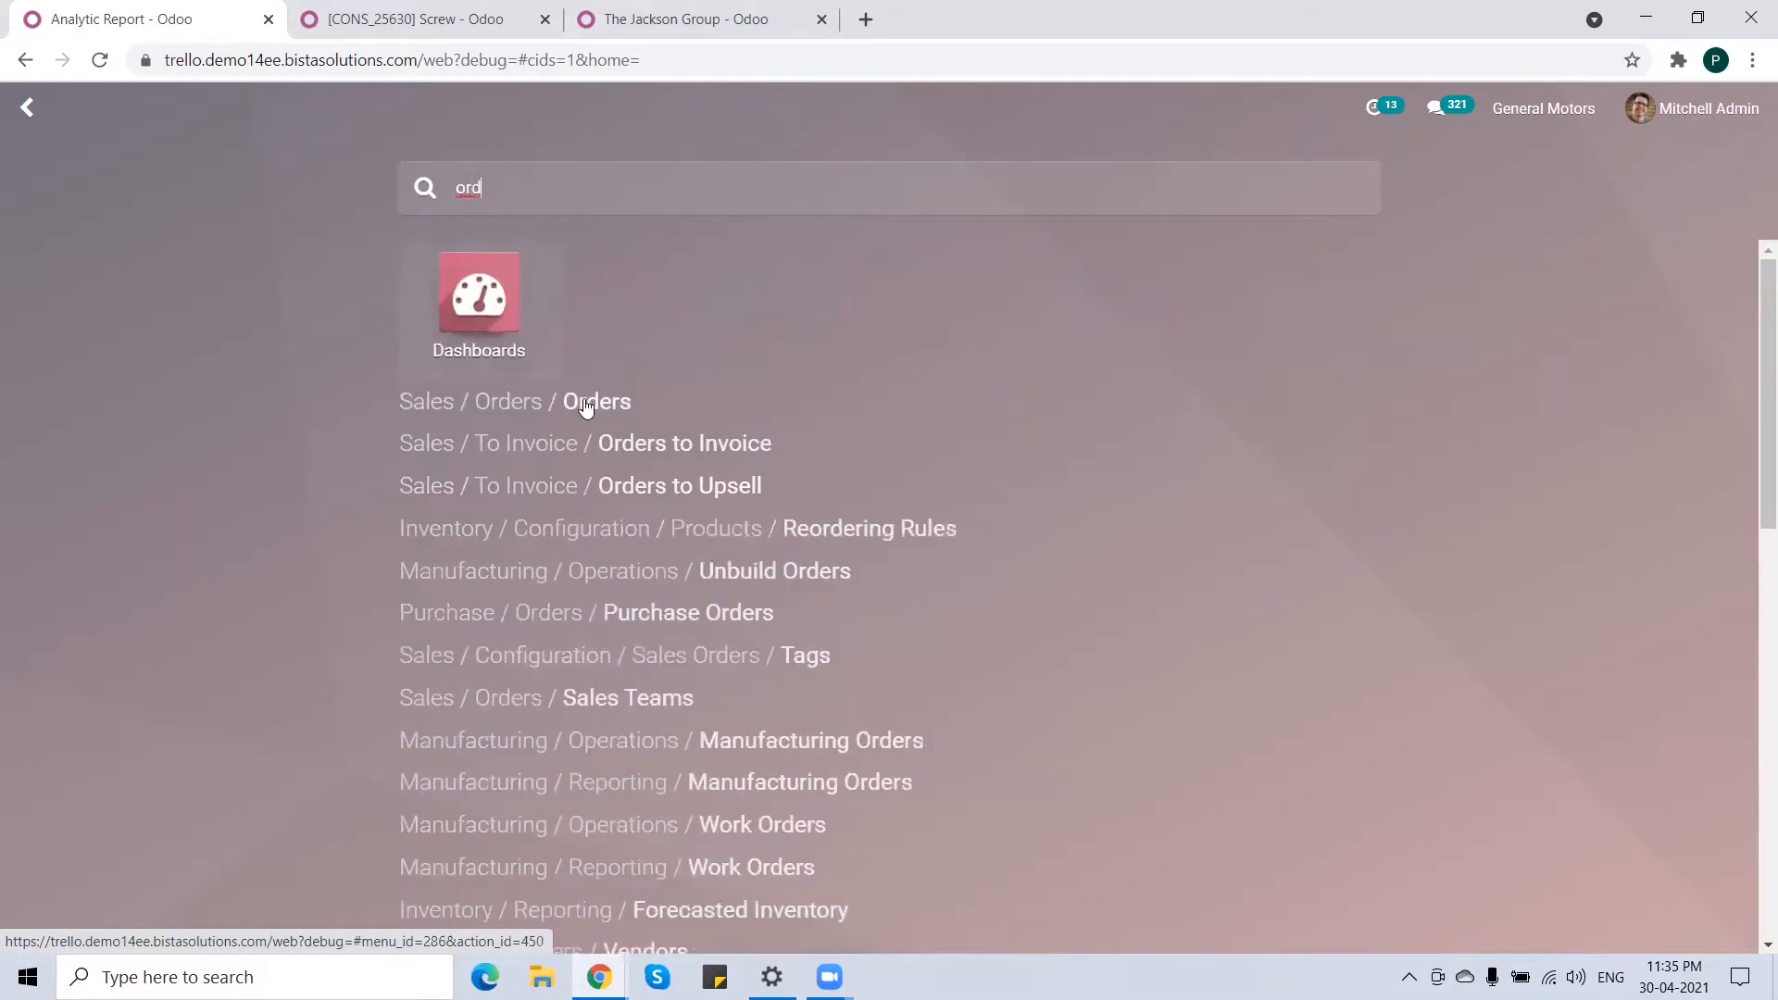
click(27, 107)
click(29, 107)
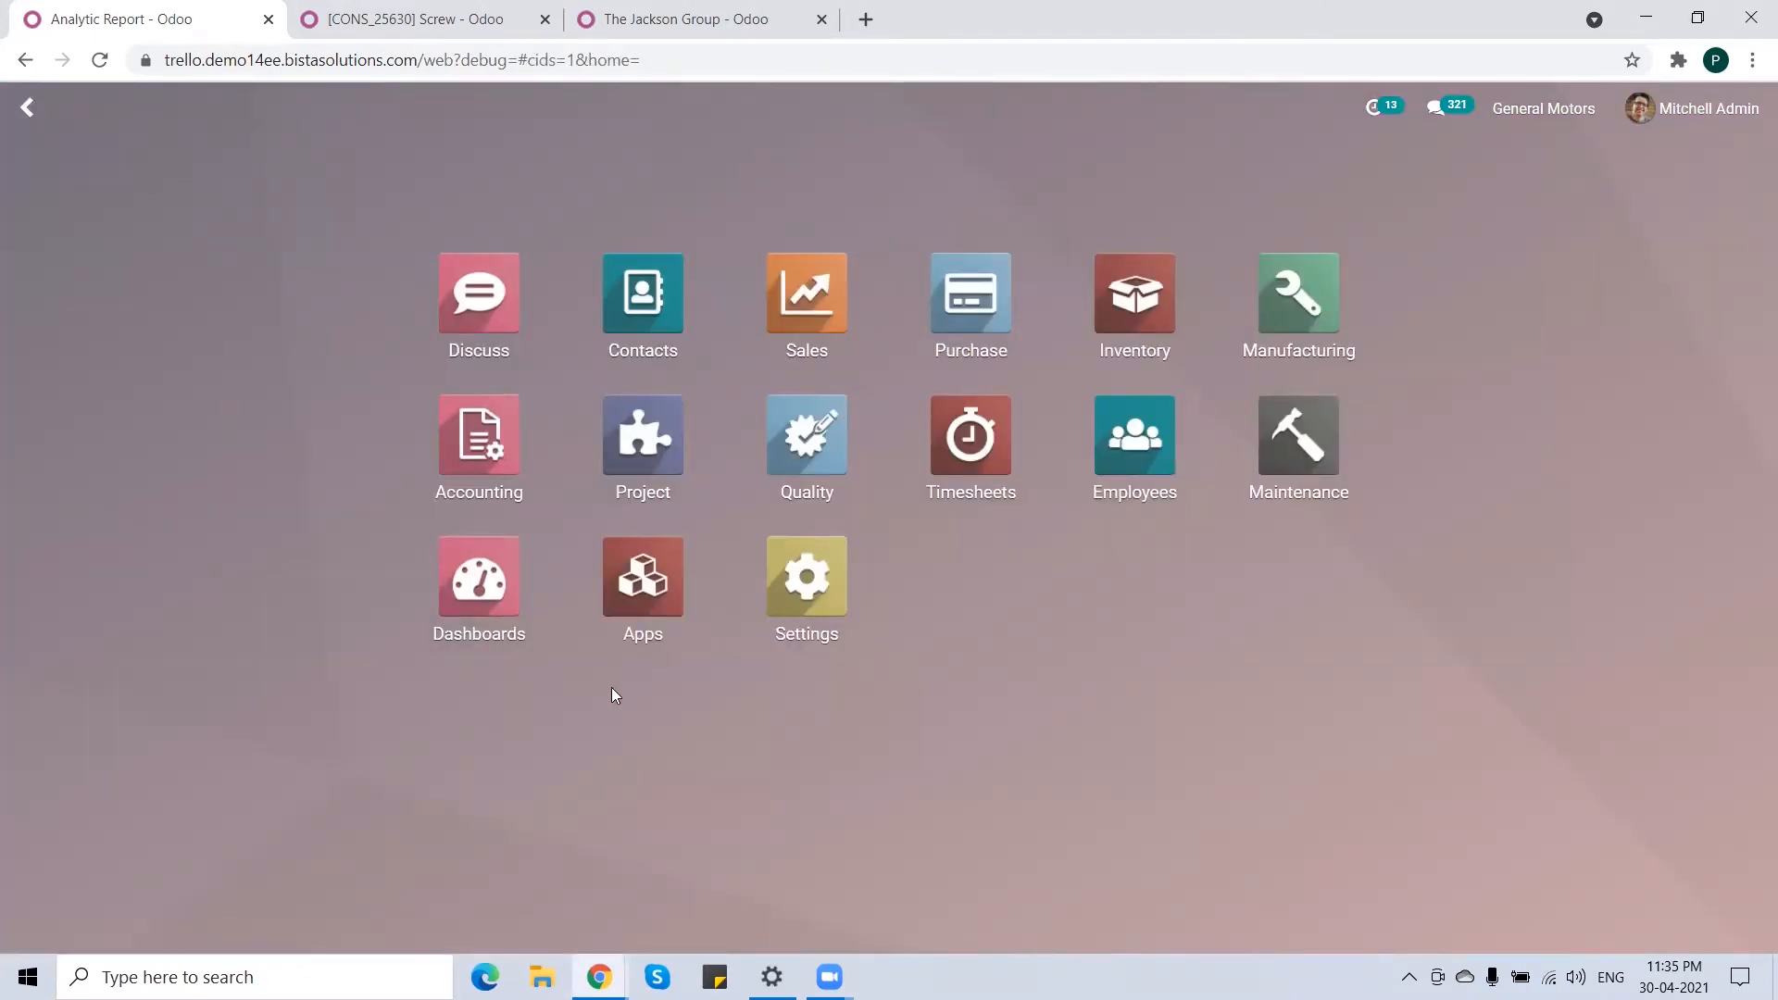
- Open the Small project type in the Project configuration and examine its process lines, widening the Process column to show full names
click(645, 451)
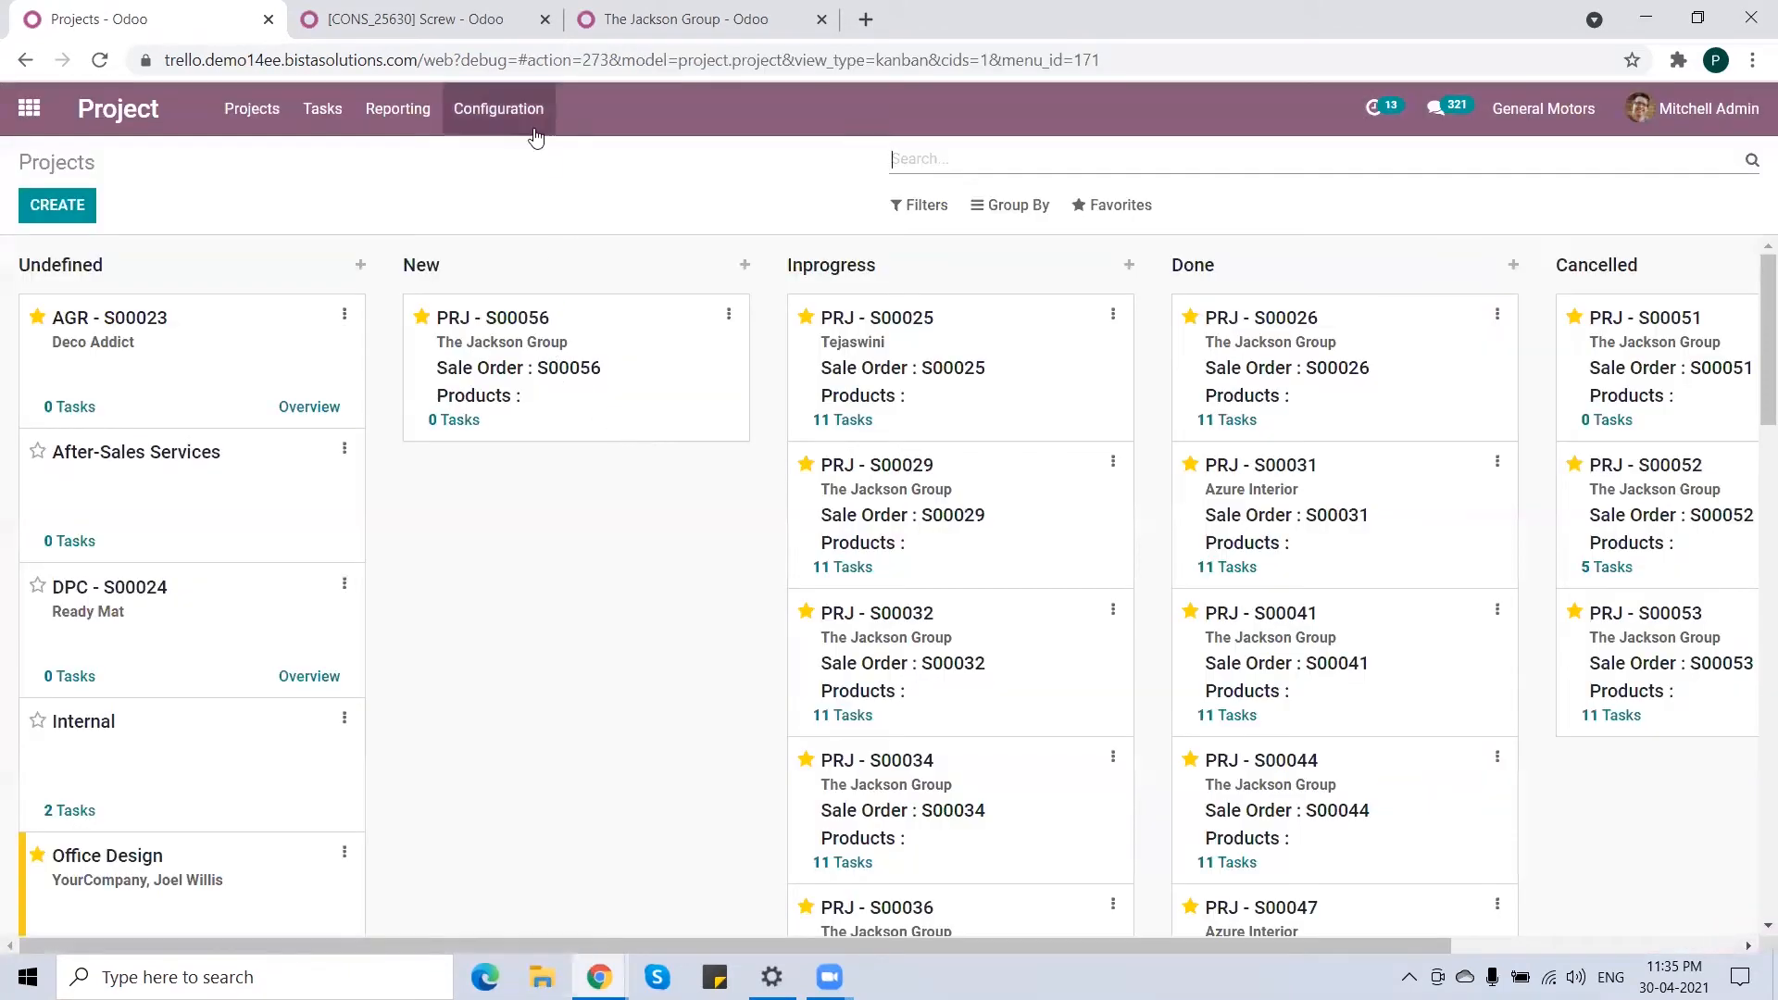
click(515, 113)
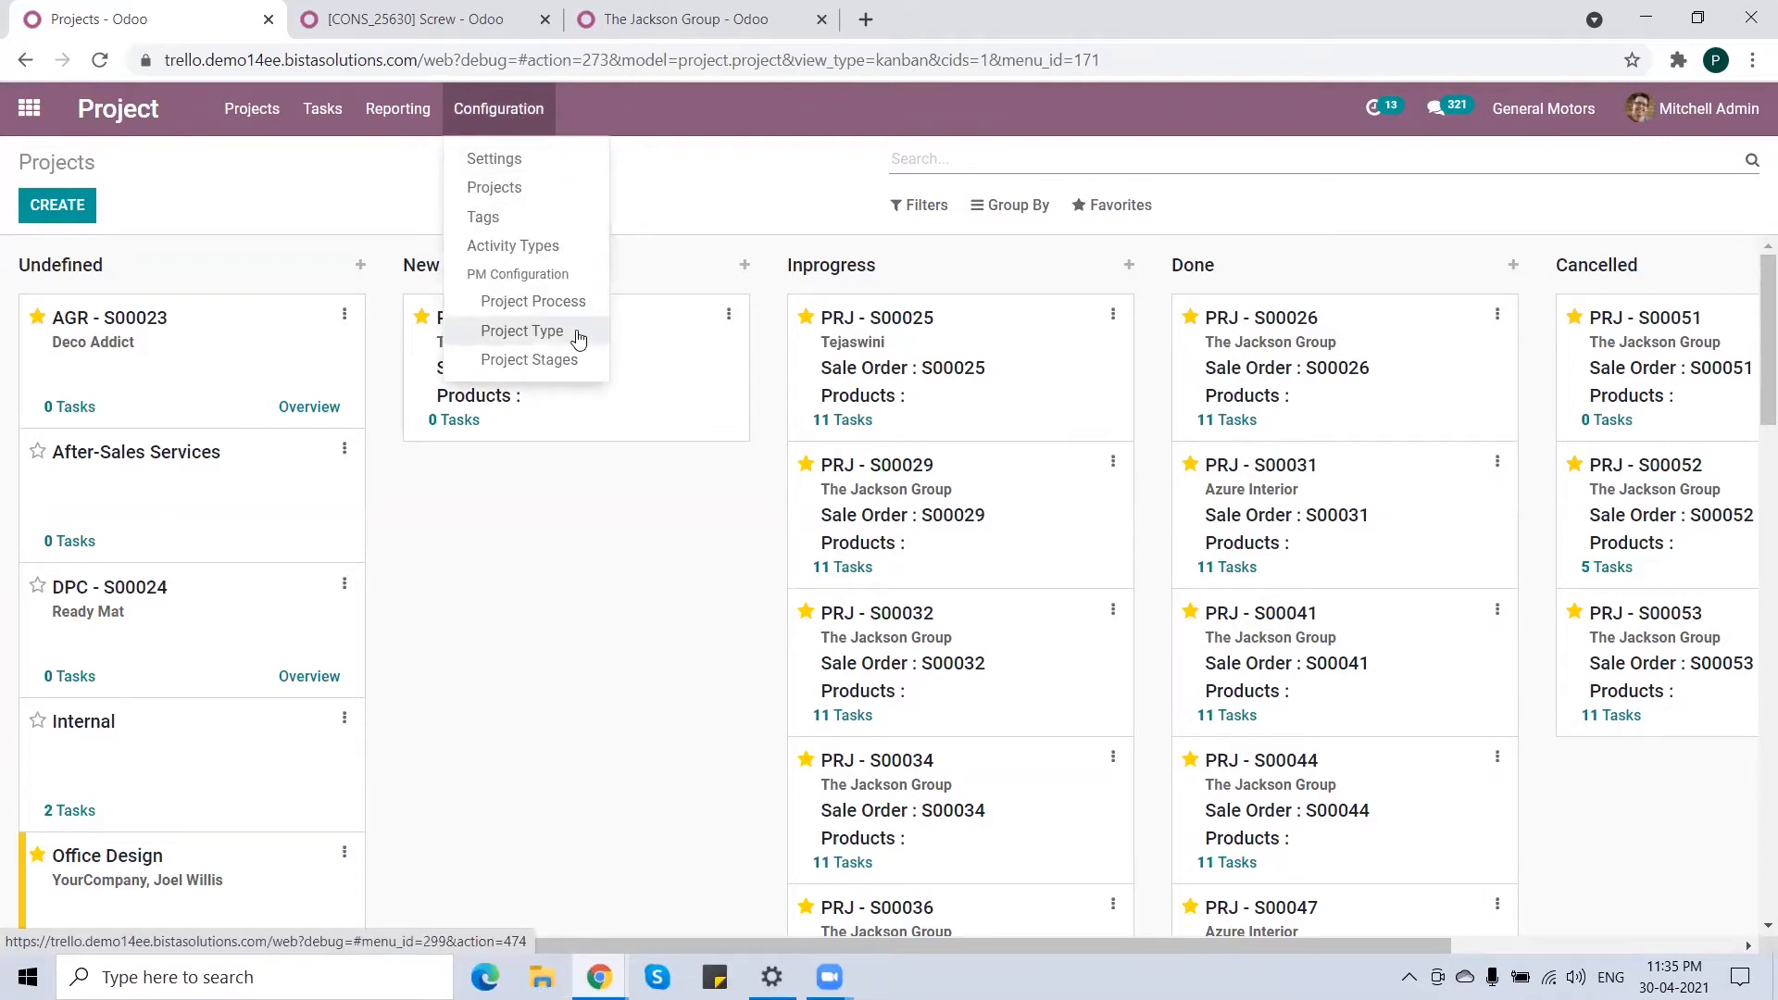
click(574, 338)
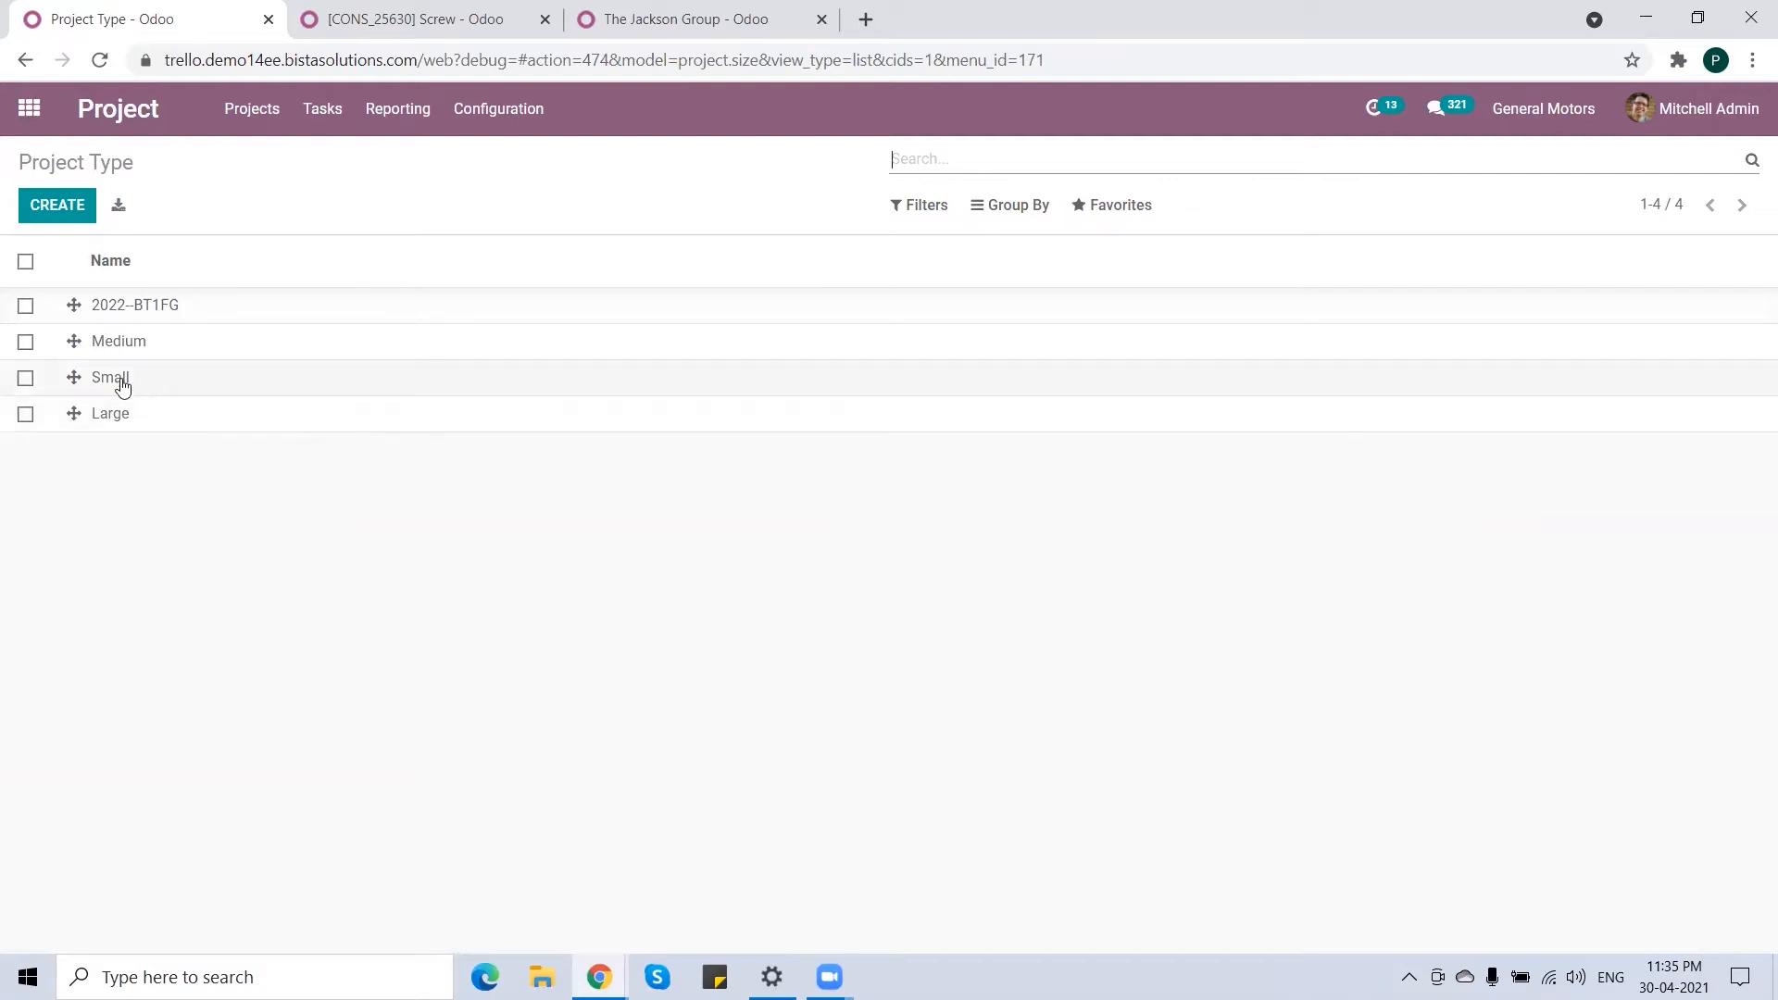
click(113, 379)
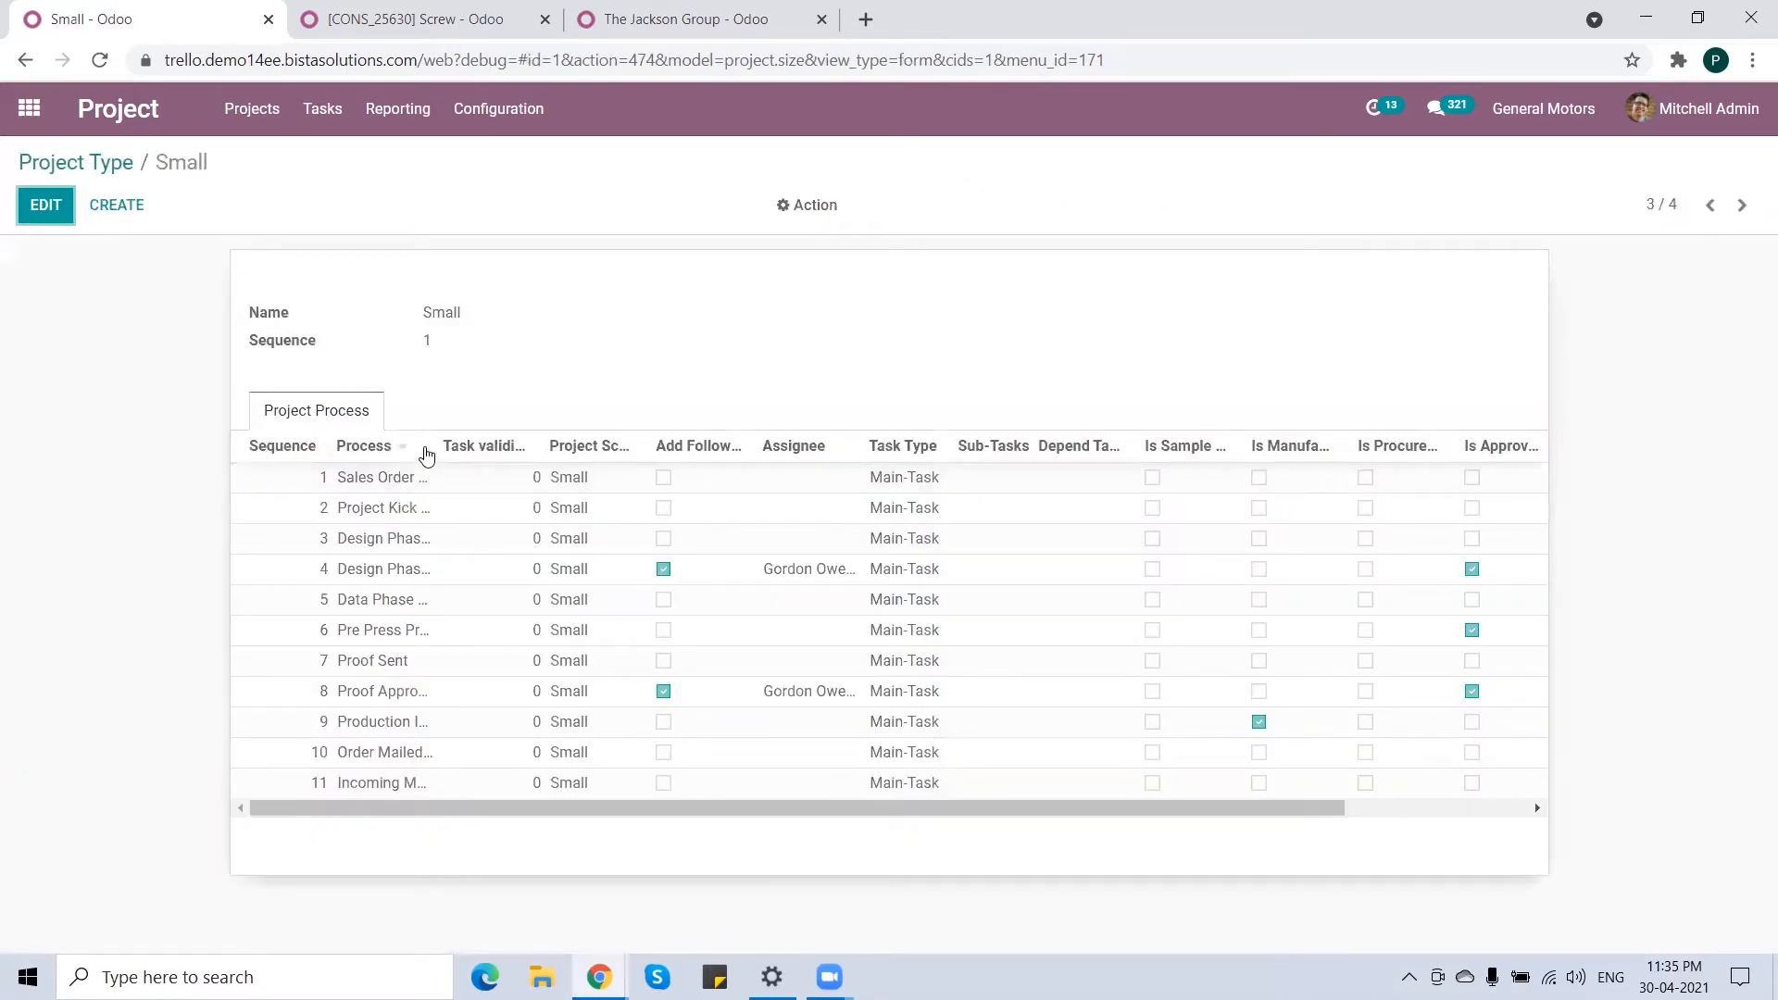
drag(437, 450, 570, 450)
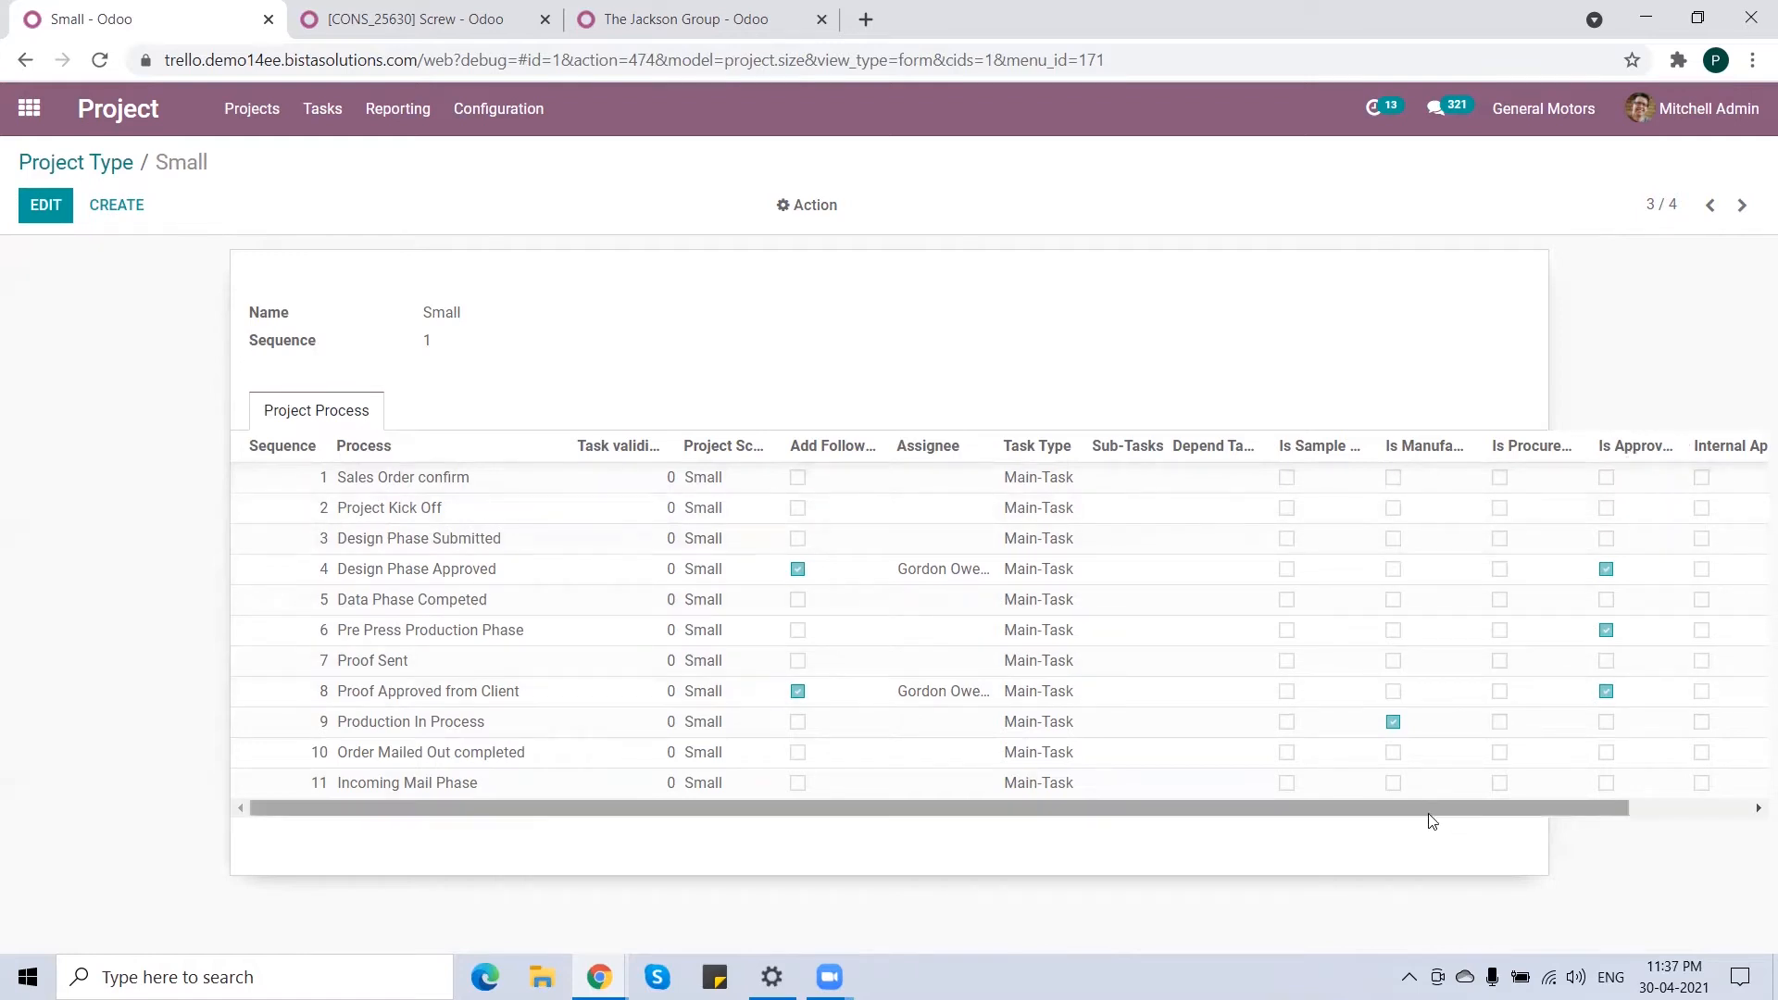
drag(1422, 810, 1620, 809)
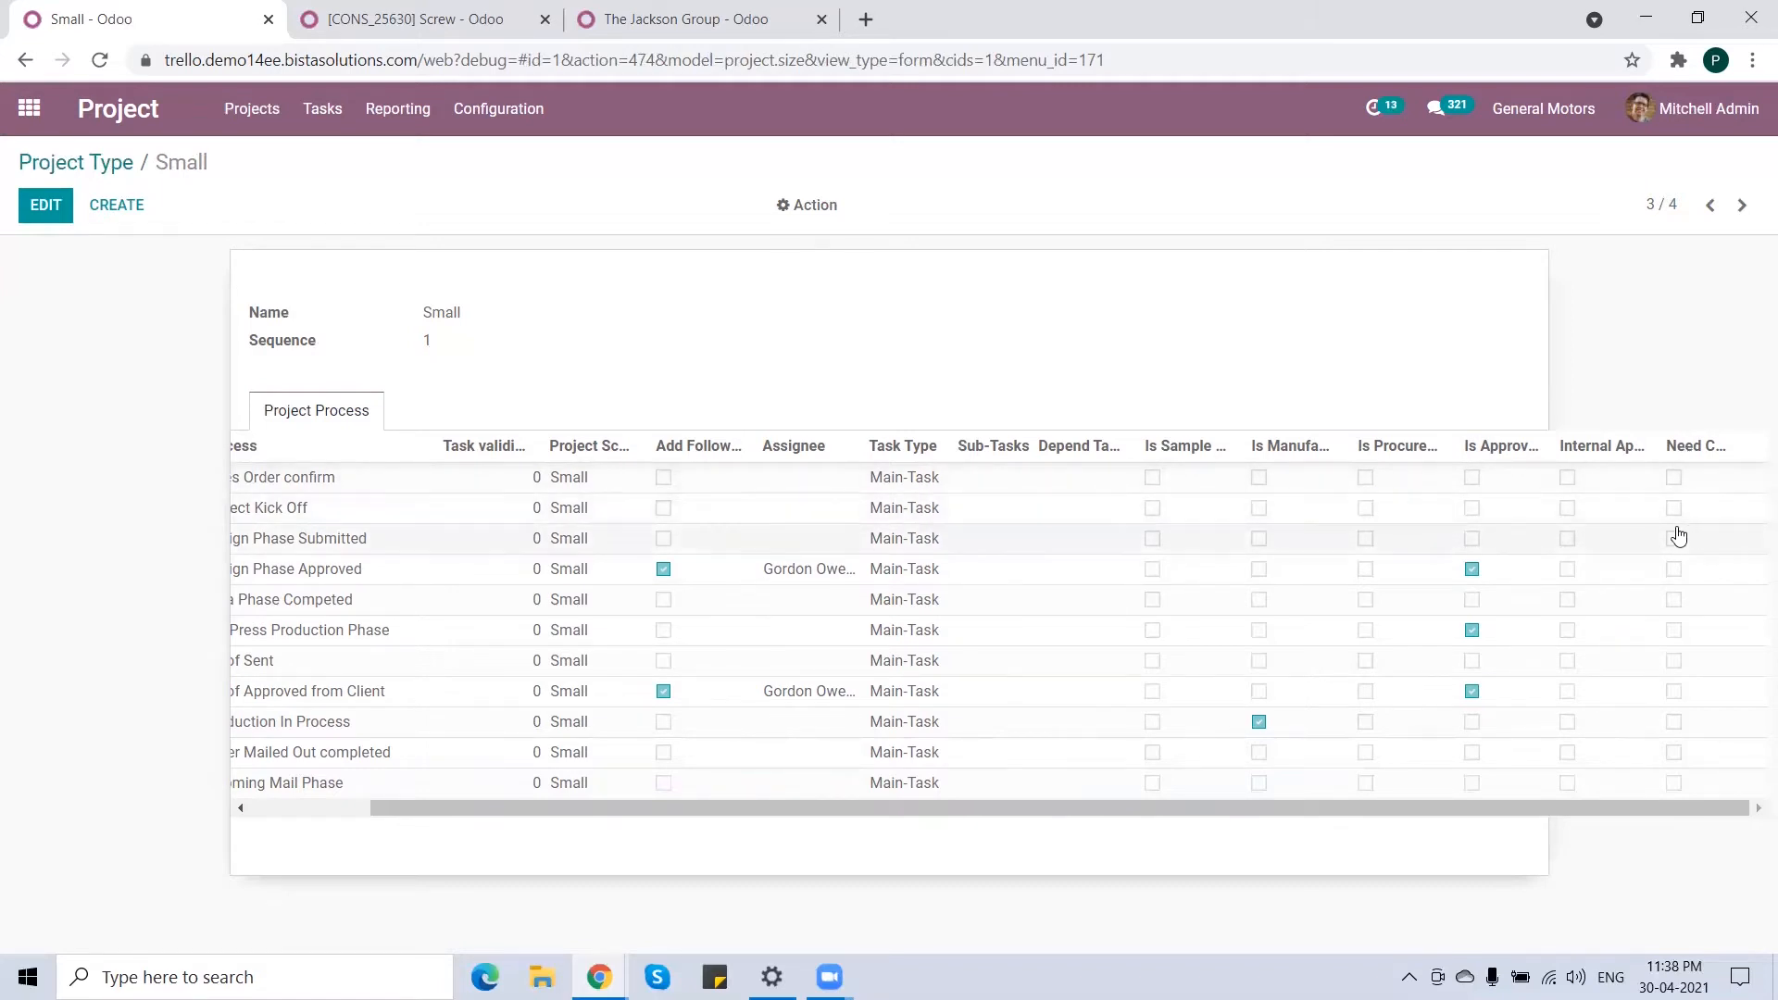
drag(1119, 810, 948, 807)
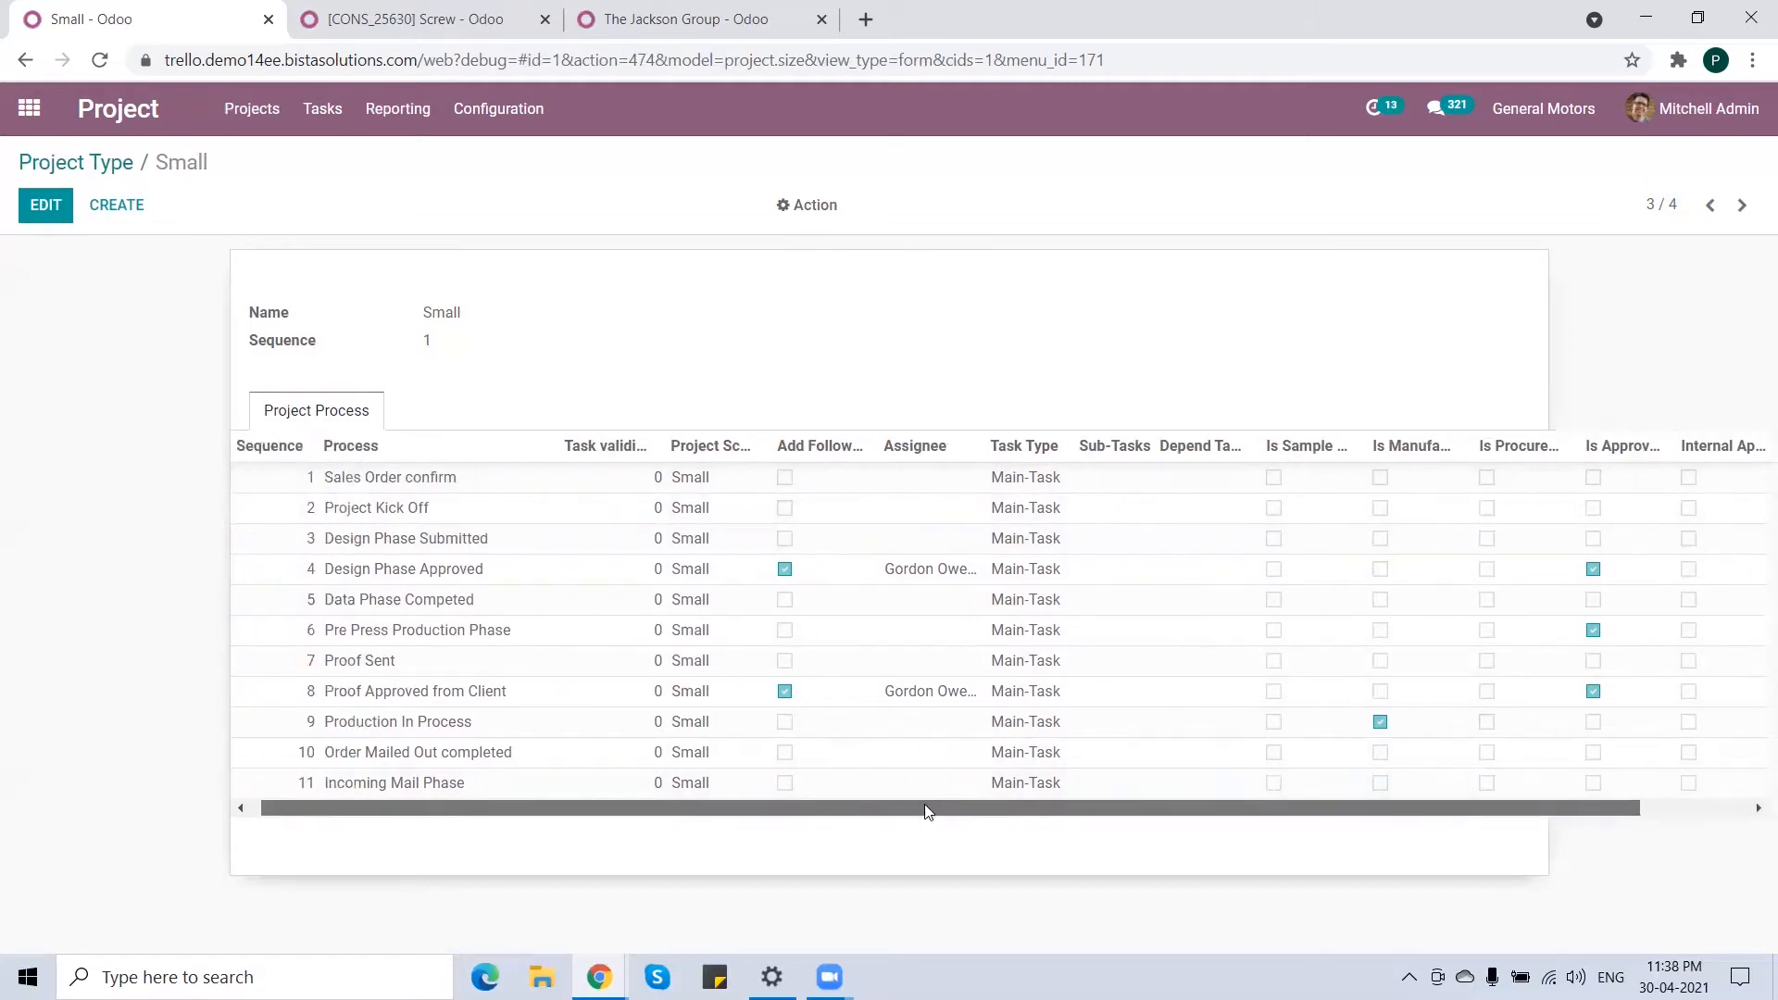
- Open the Project Process configuration and look through the process lines of all project types
click(500, 111)
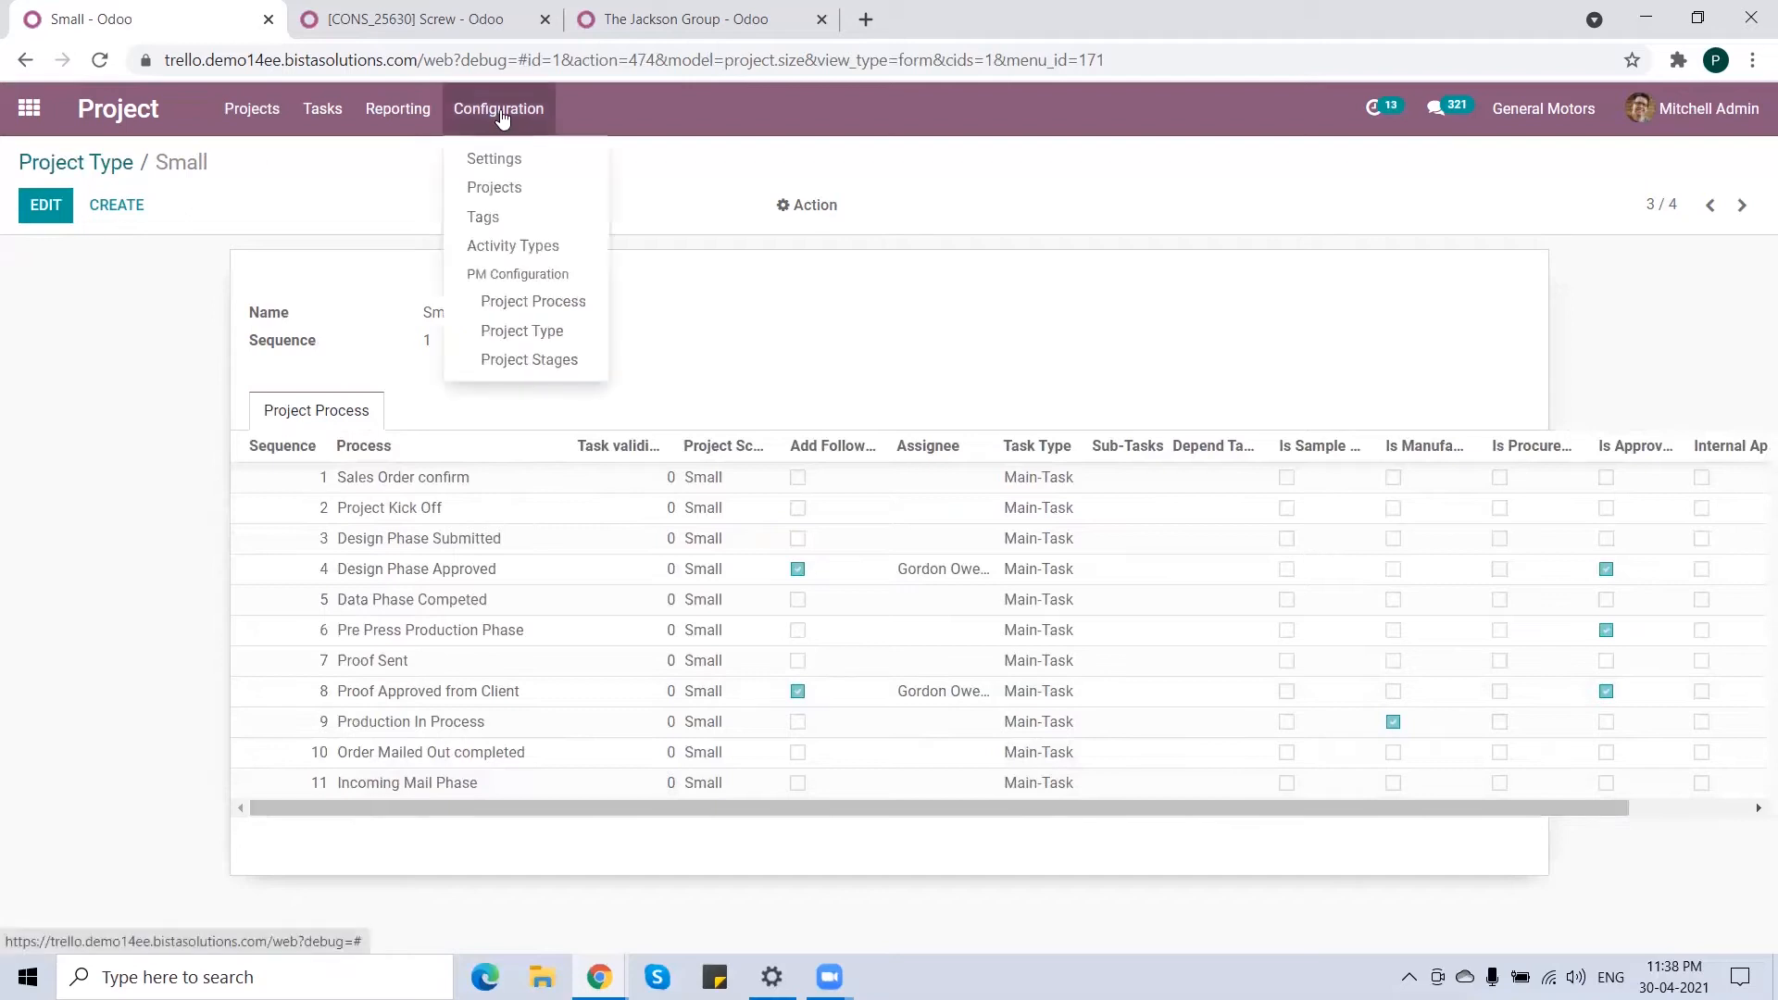
click(578, 305)
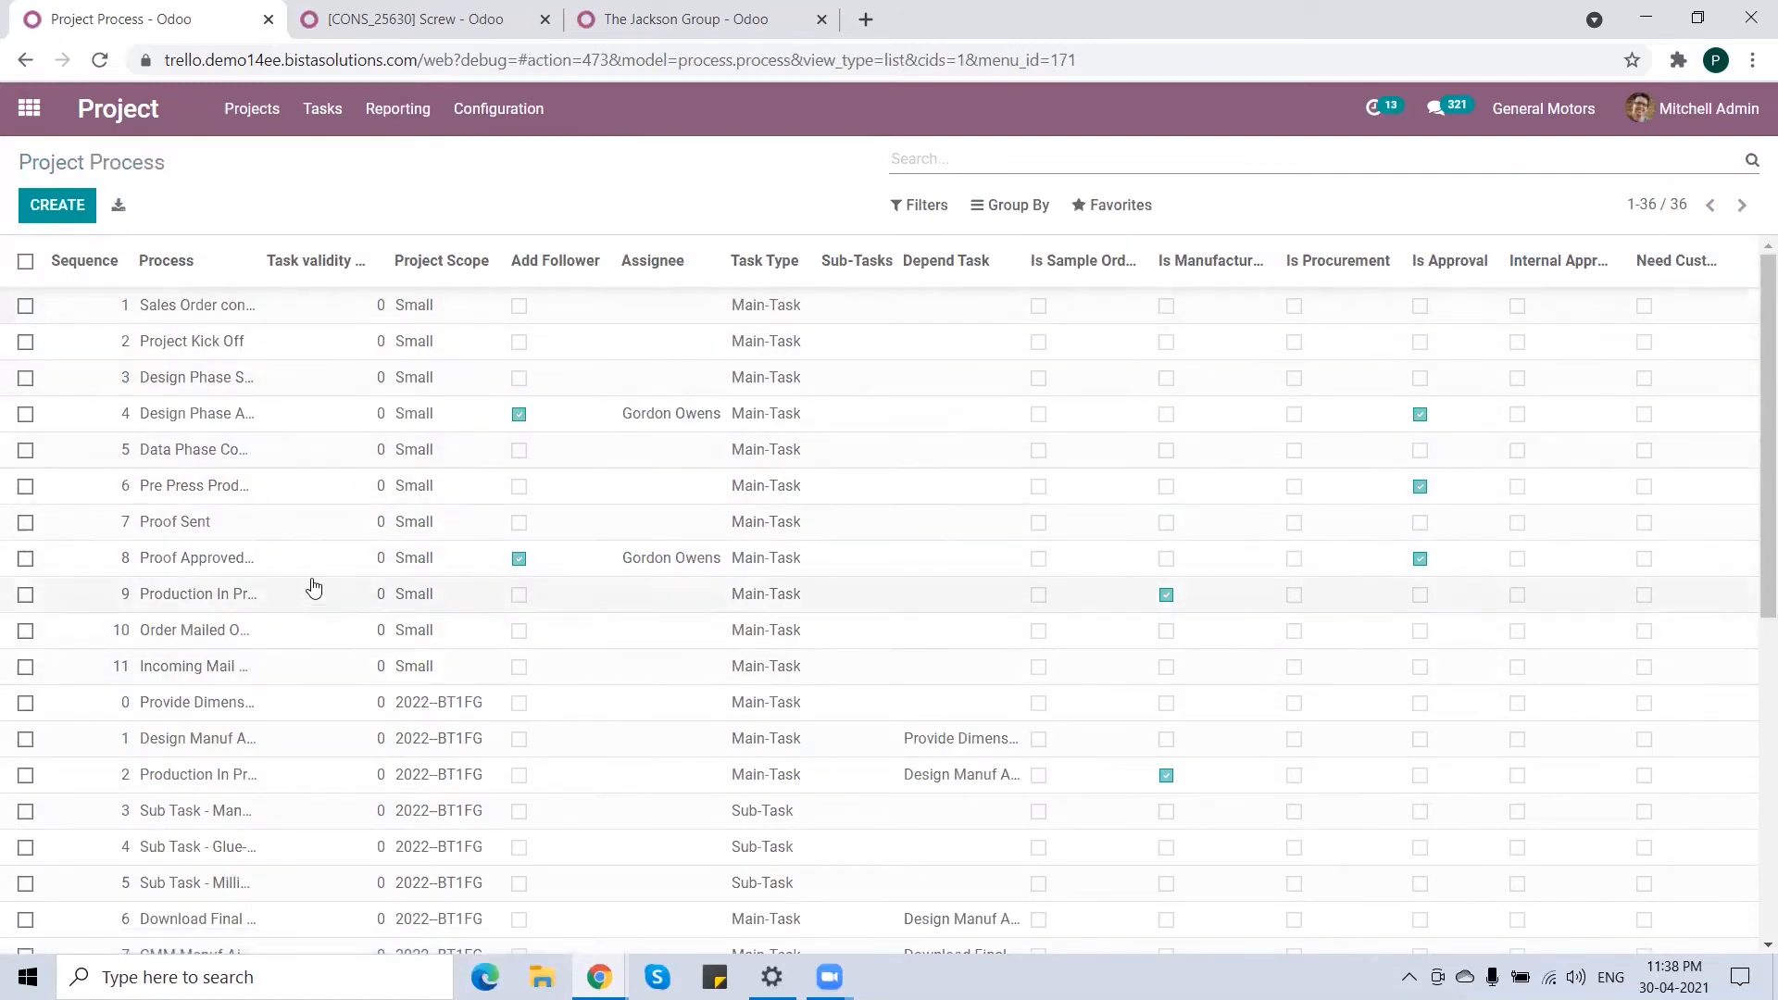
scroll(313, 586, down, 5)
scroll(313, 586, down, 2)
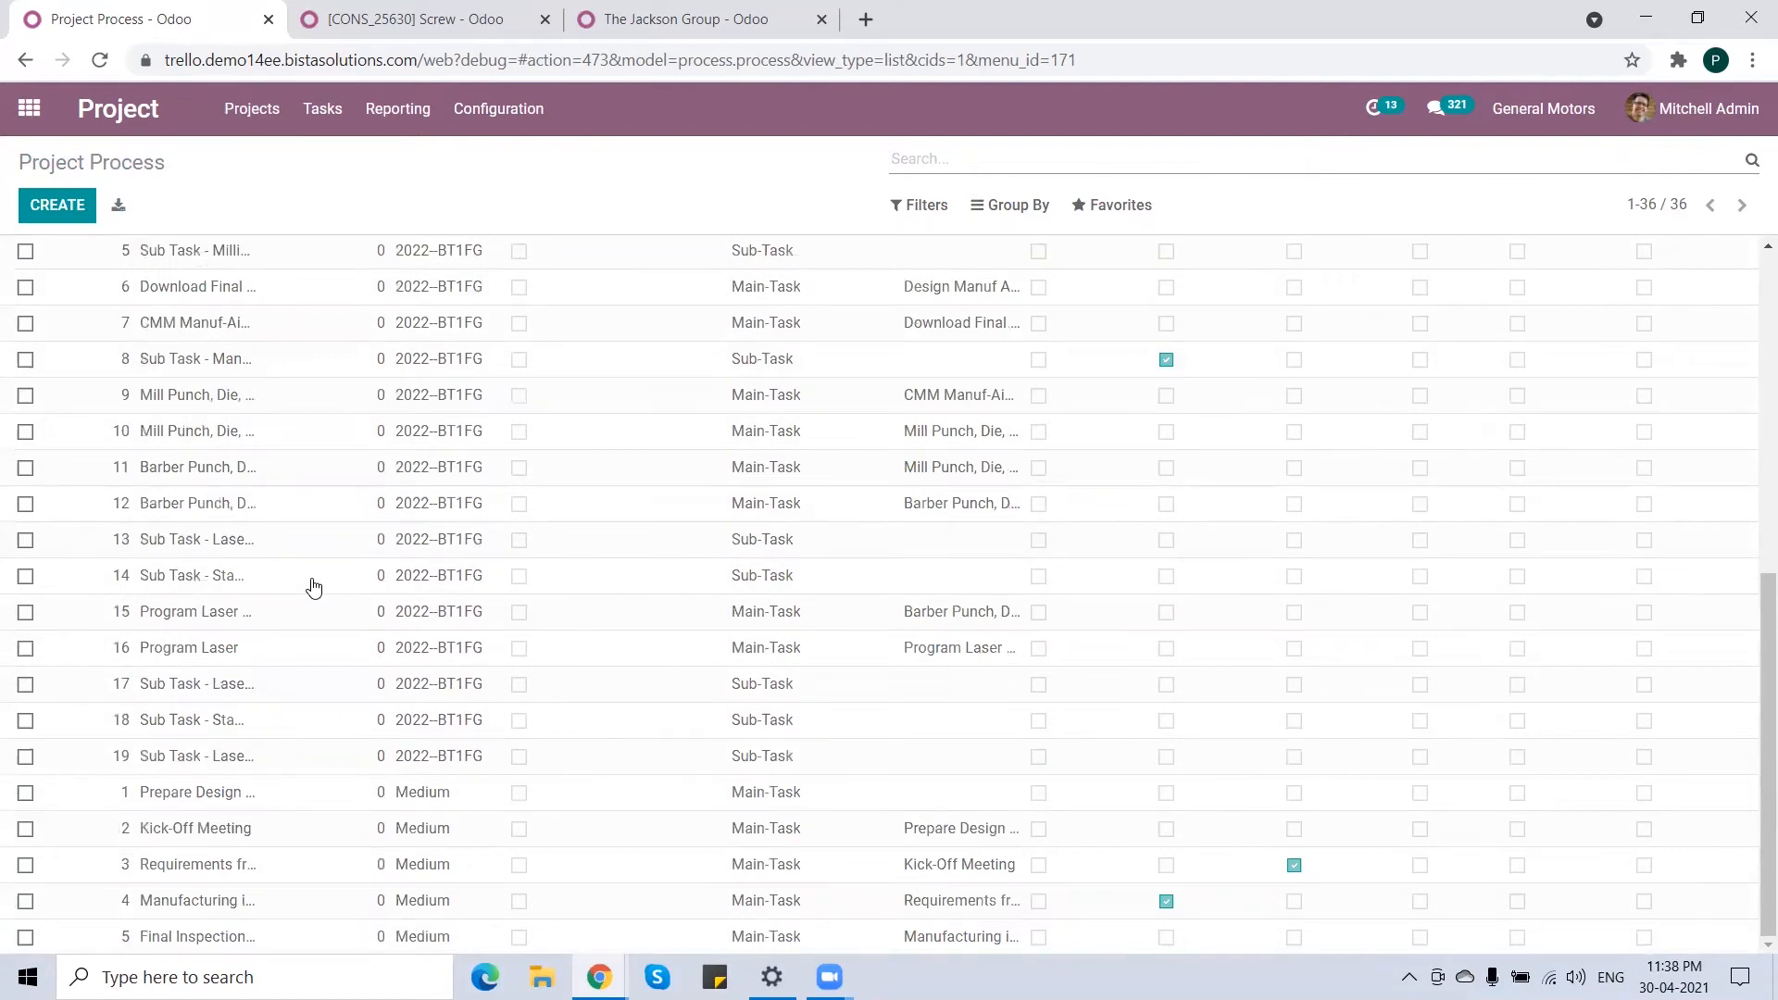
scroll(313, 585, up, 7)
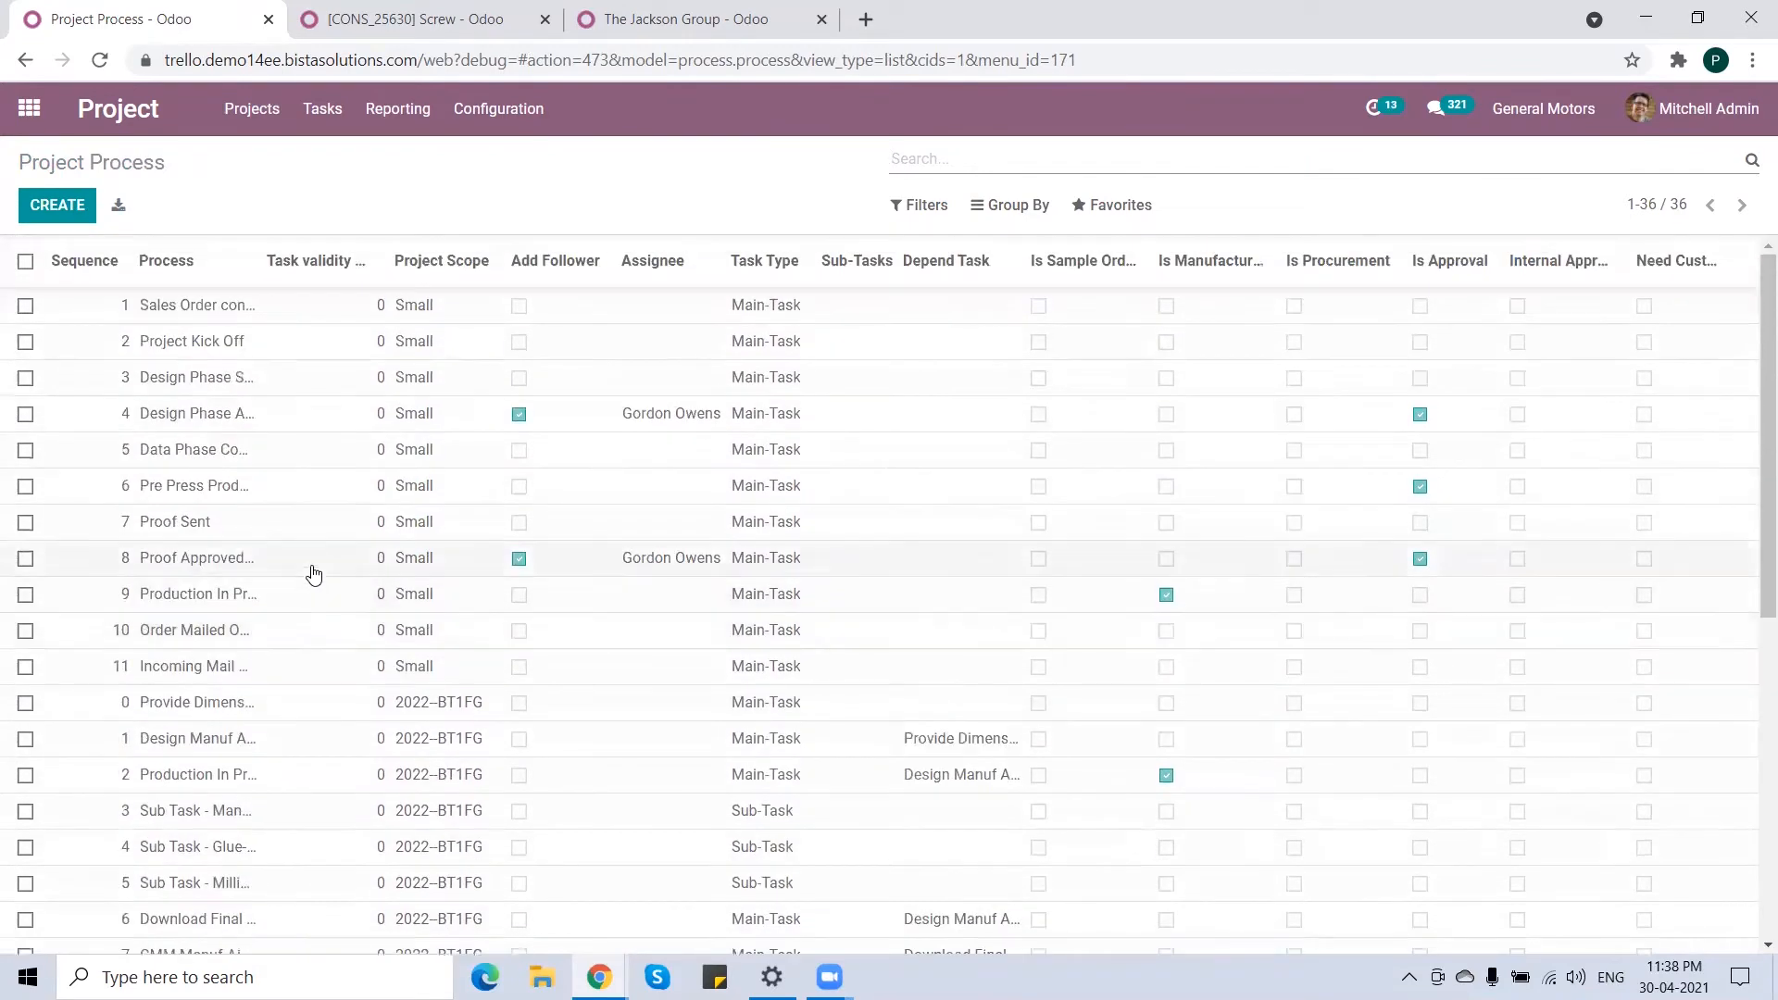
- View the configured Project Stages and return to the home screen
click(508, 112)
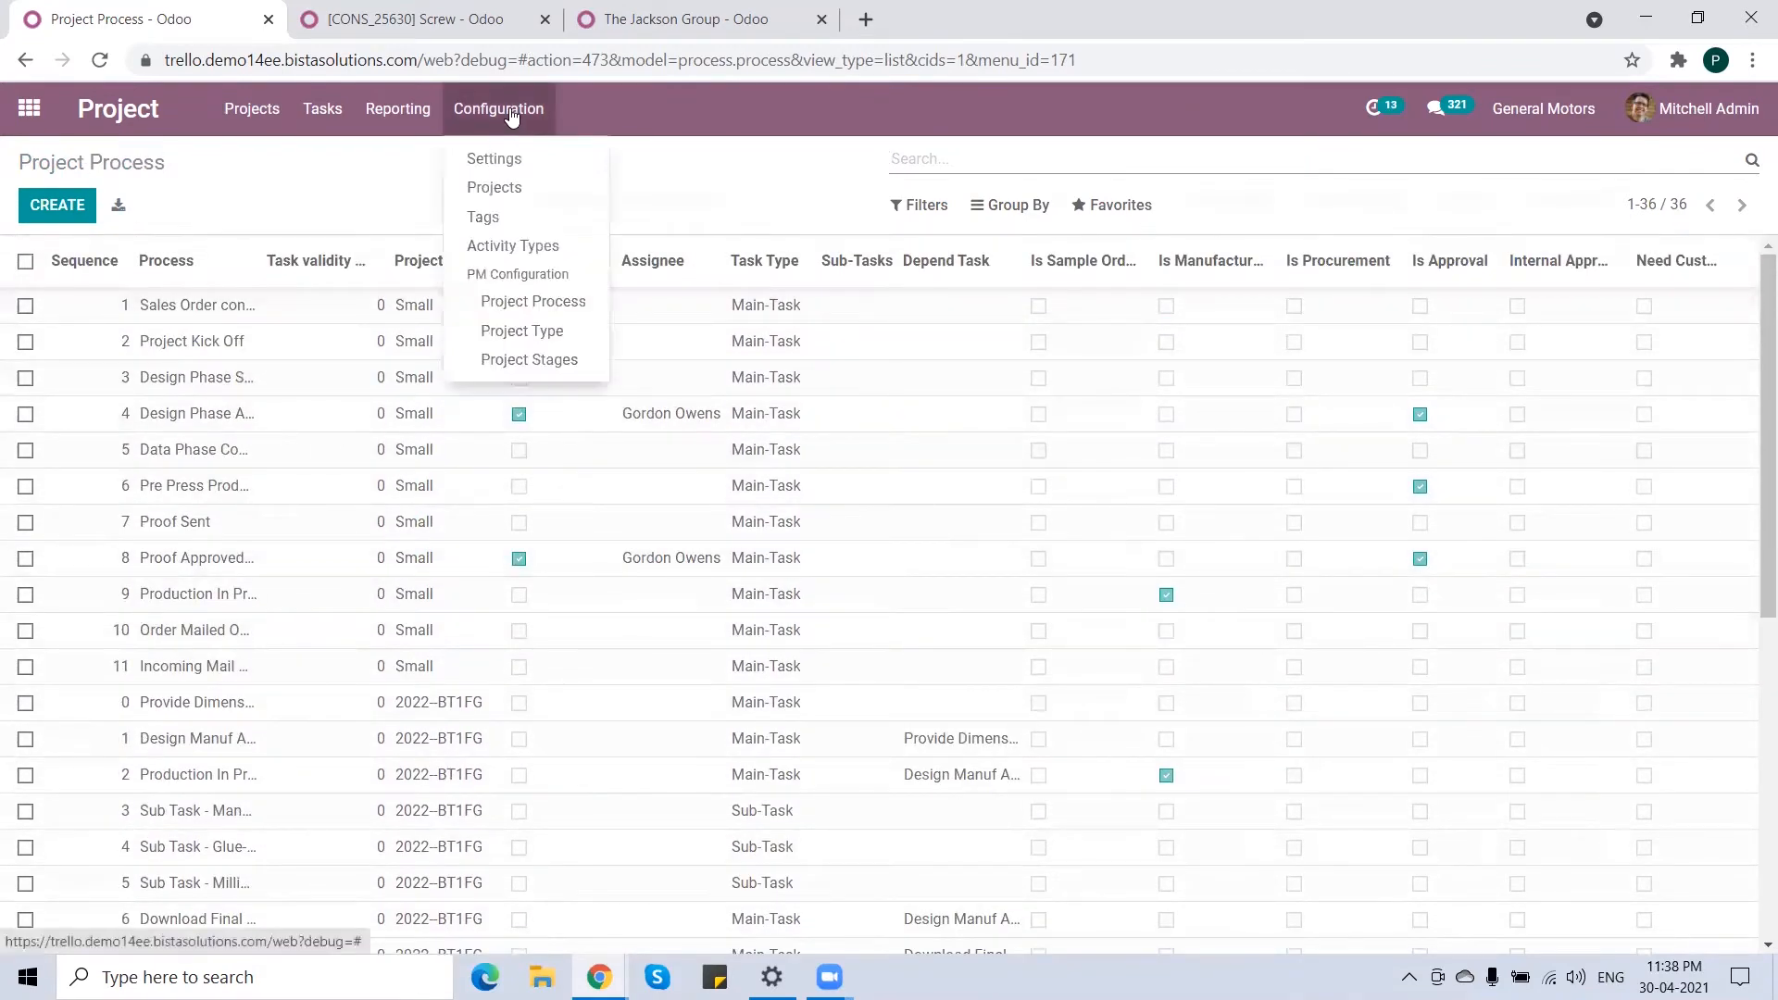
click(575, 371)
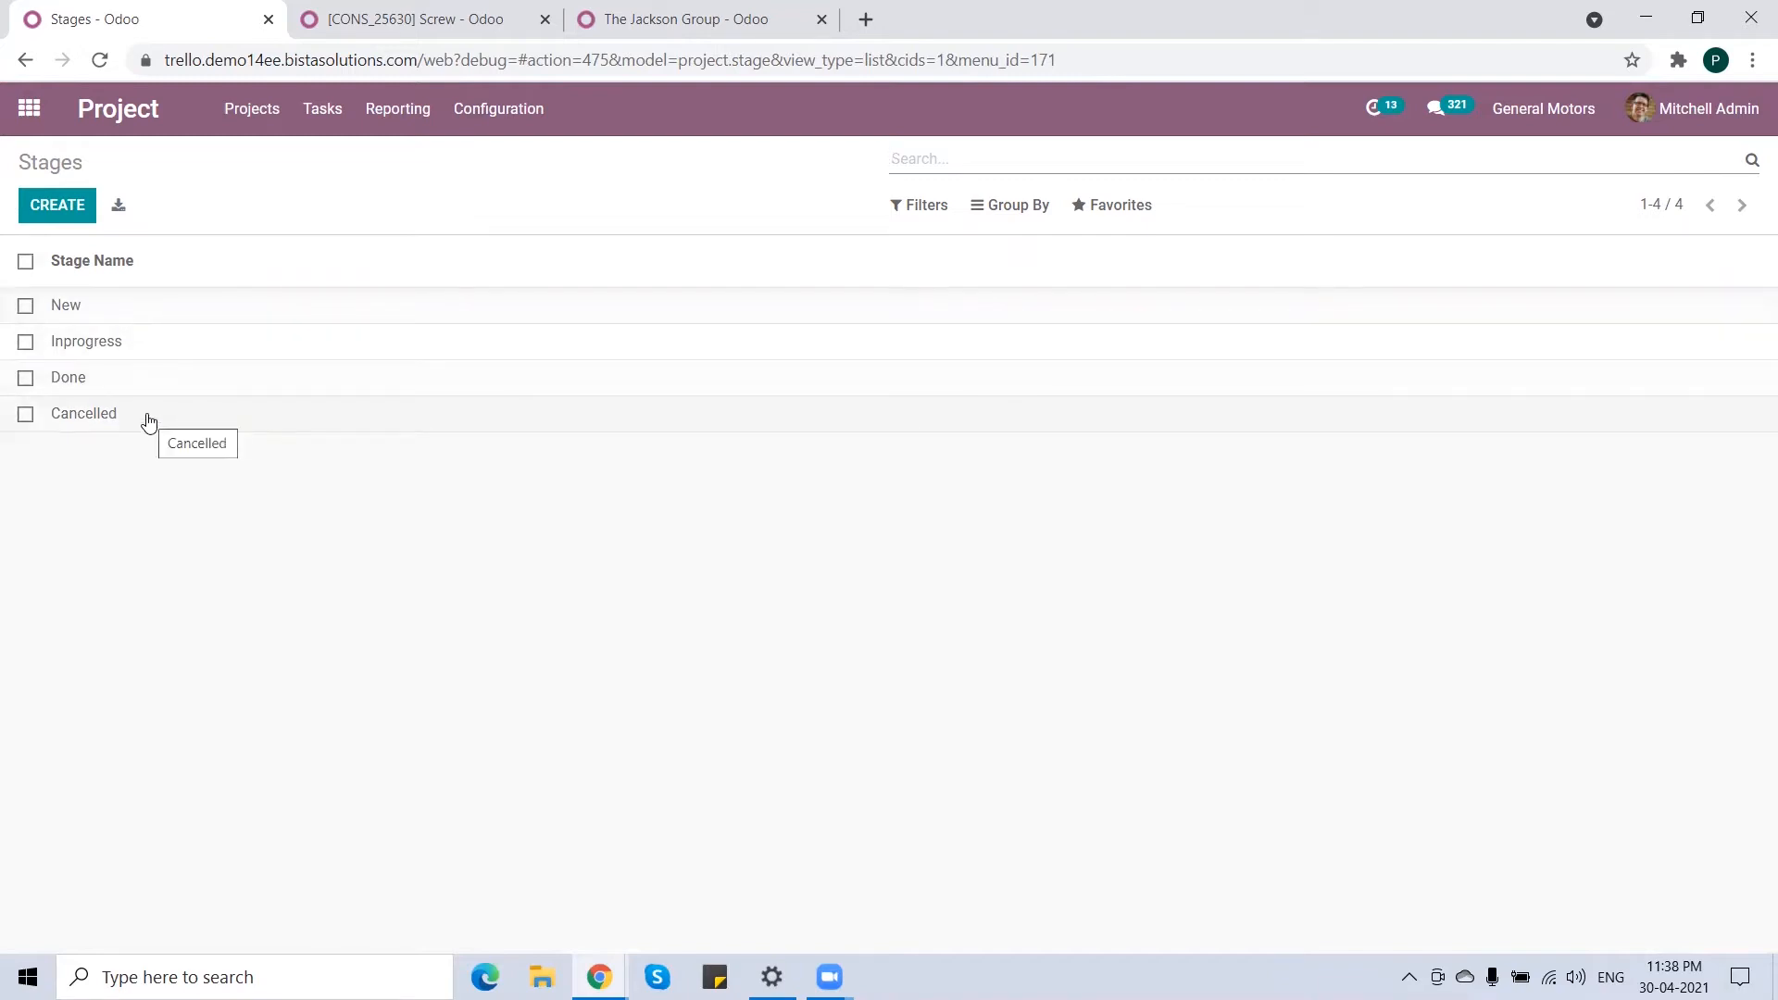
click(30, 109)
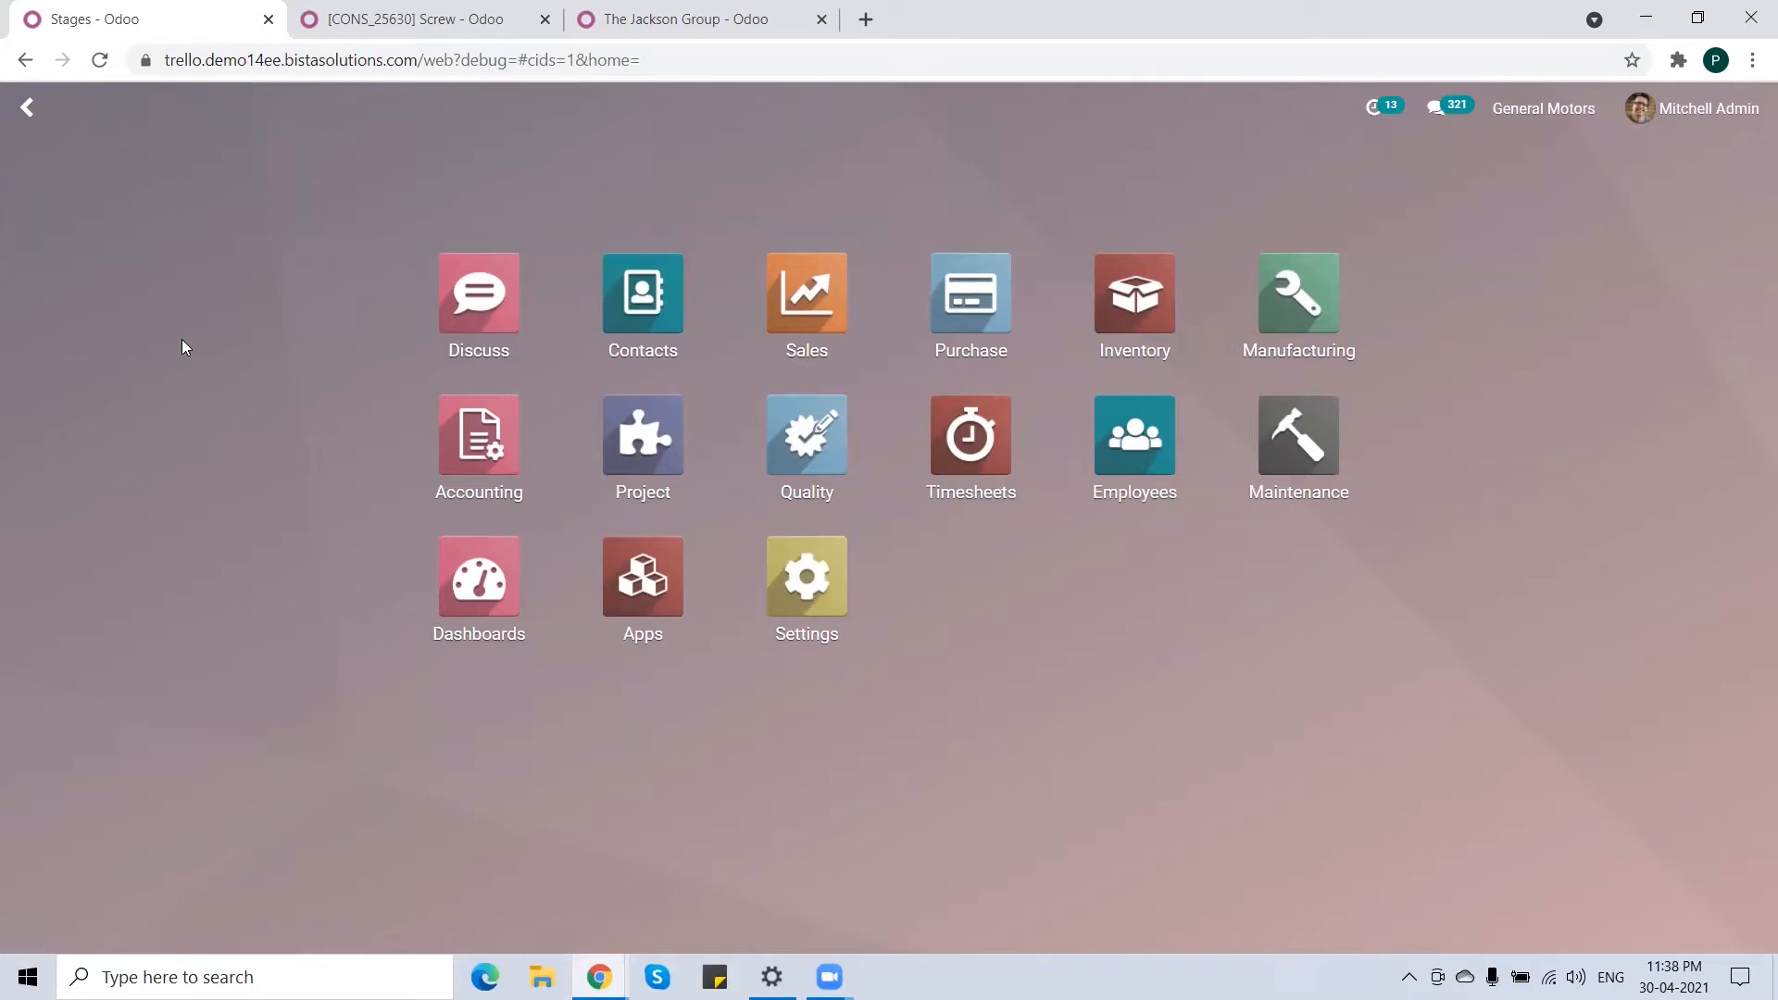
- Examine the already open BoM Structure & Cost report for [FURN_9666] Table, expanding Table Top and checking its operations
click(437, 24)
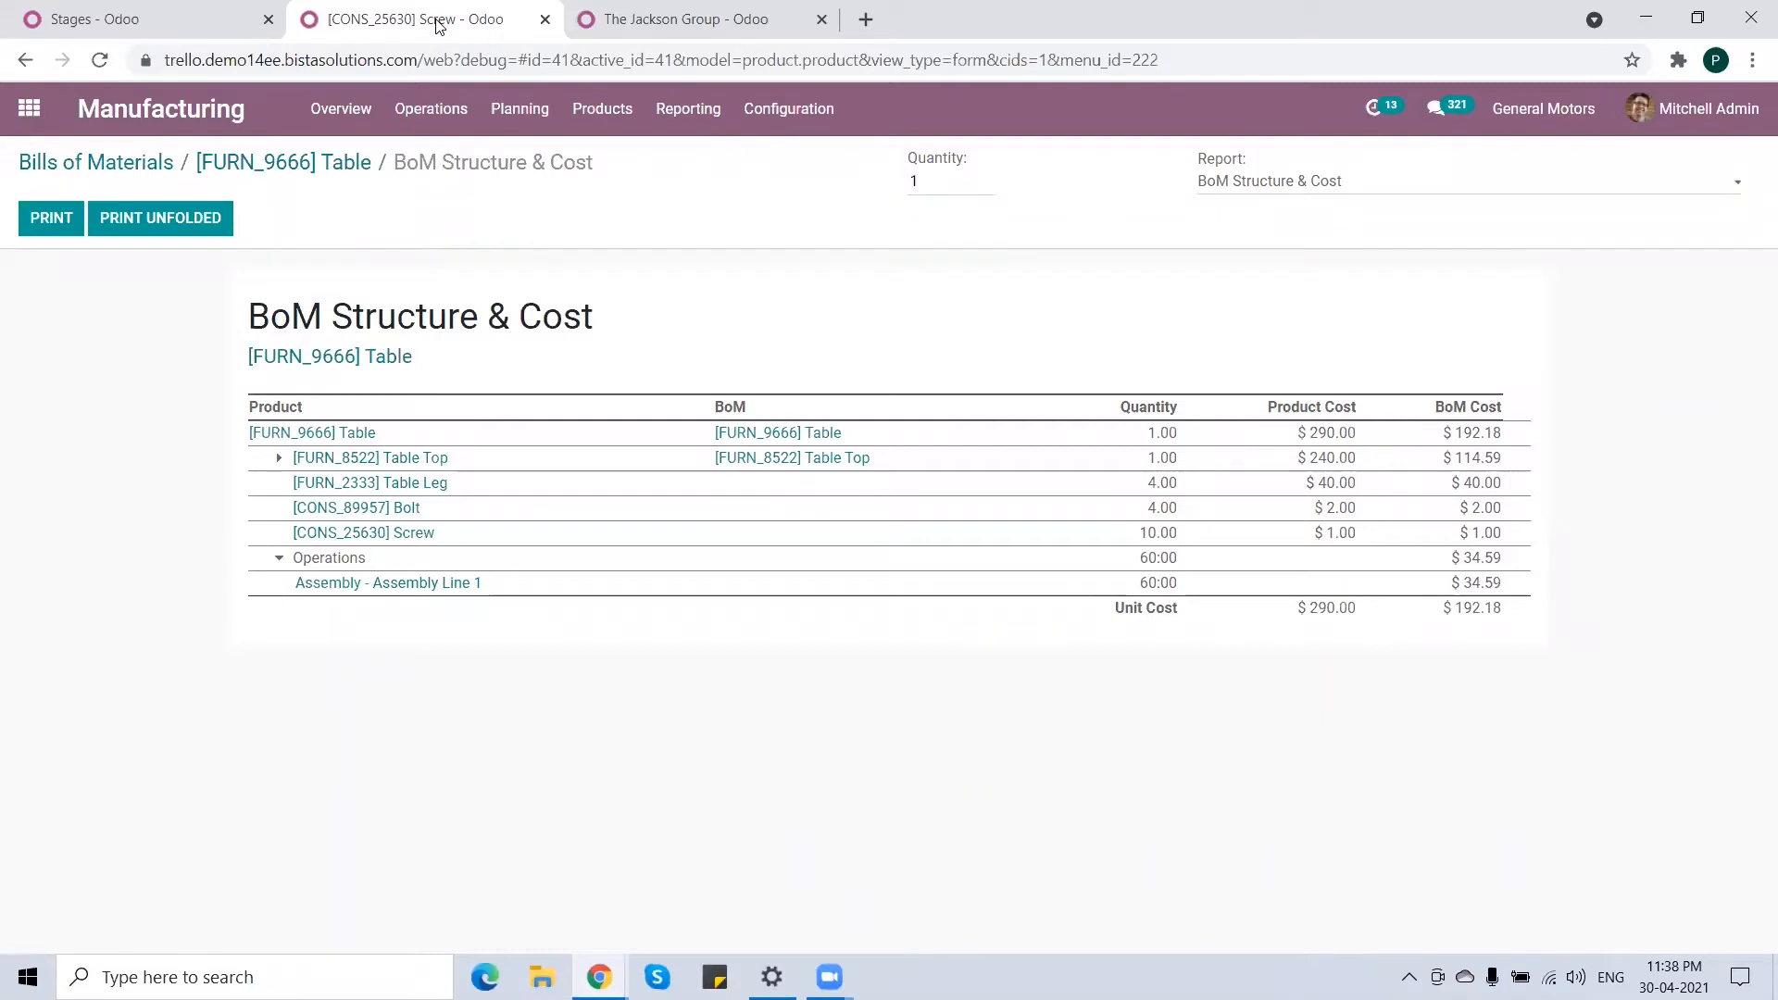
drag(403, 441, 253, 435)
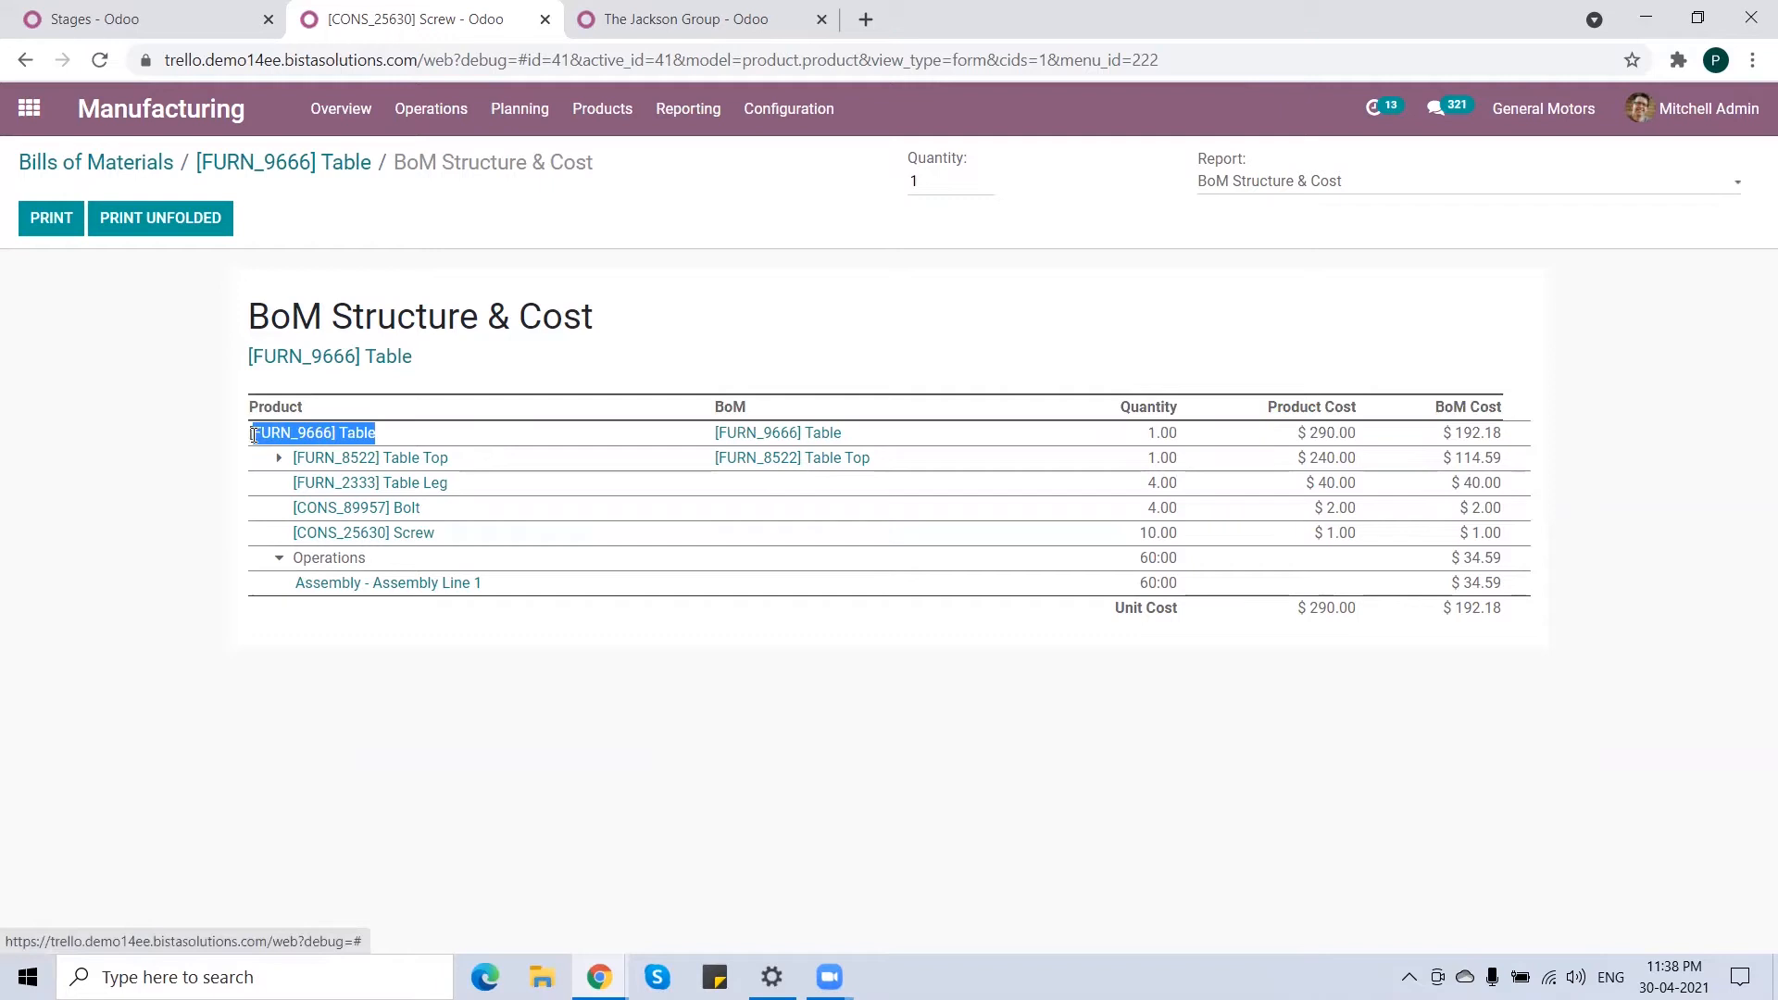
click(207, 456)
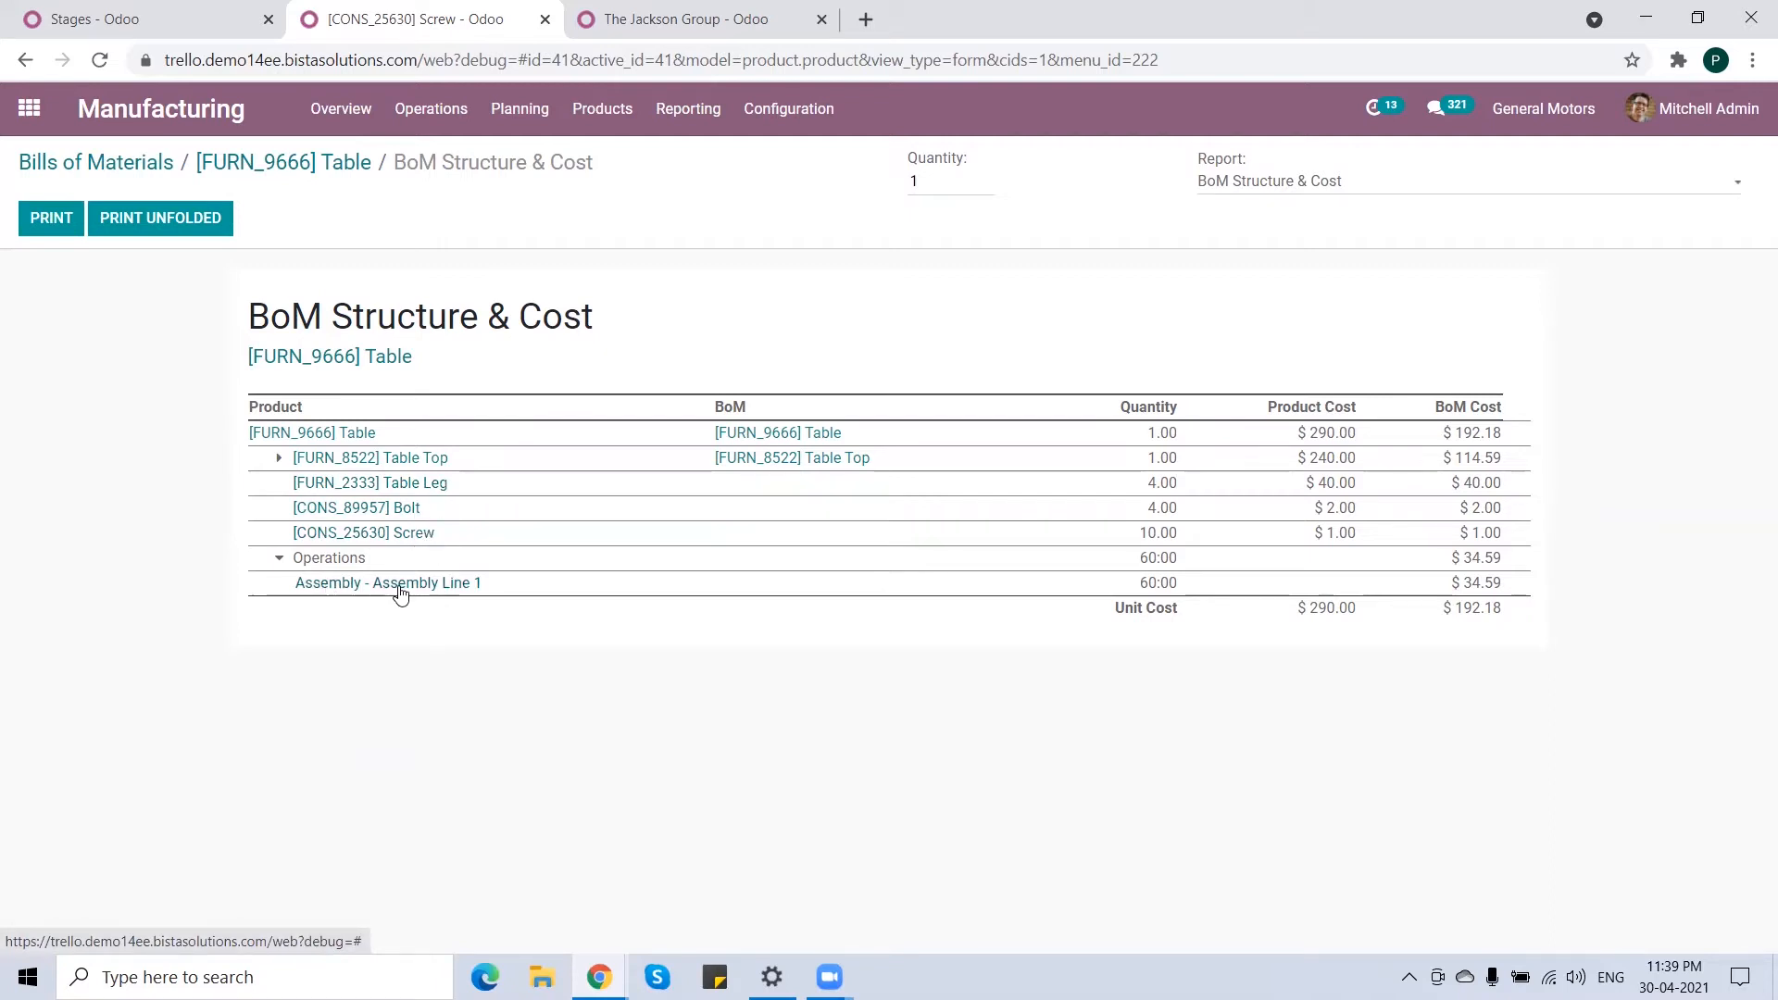
click(278, 459)
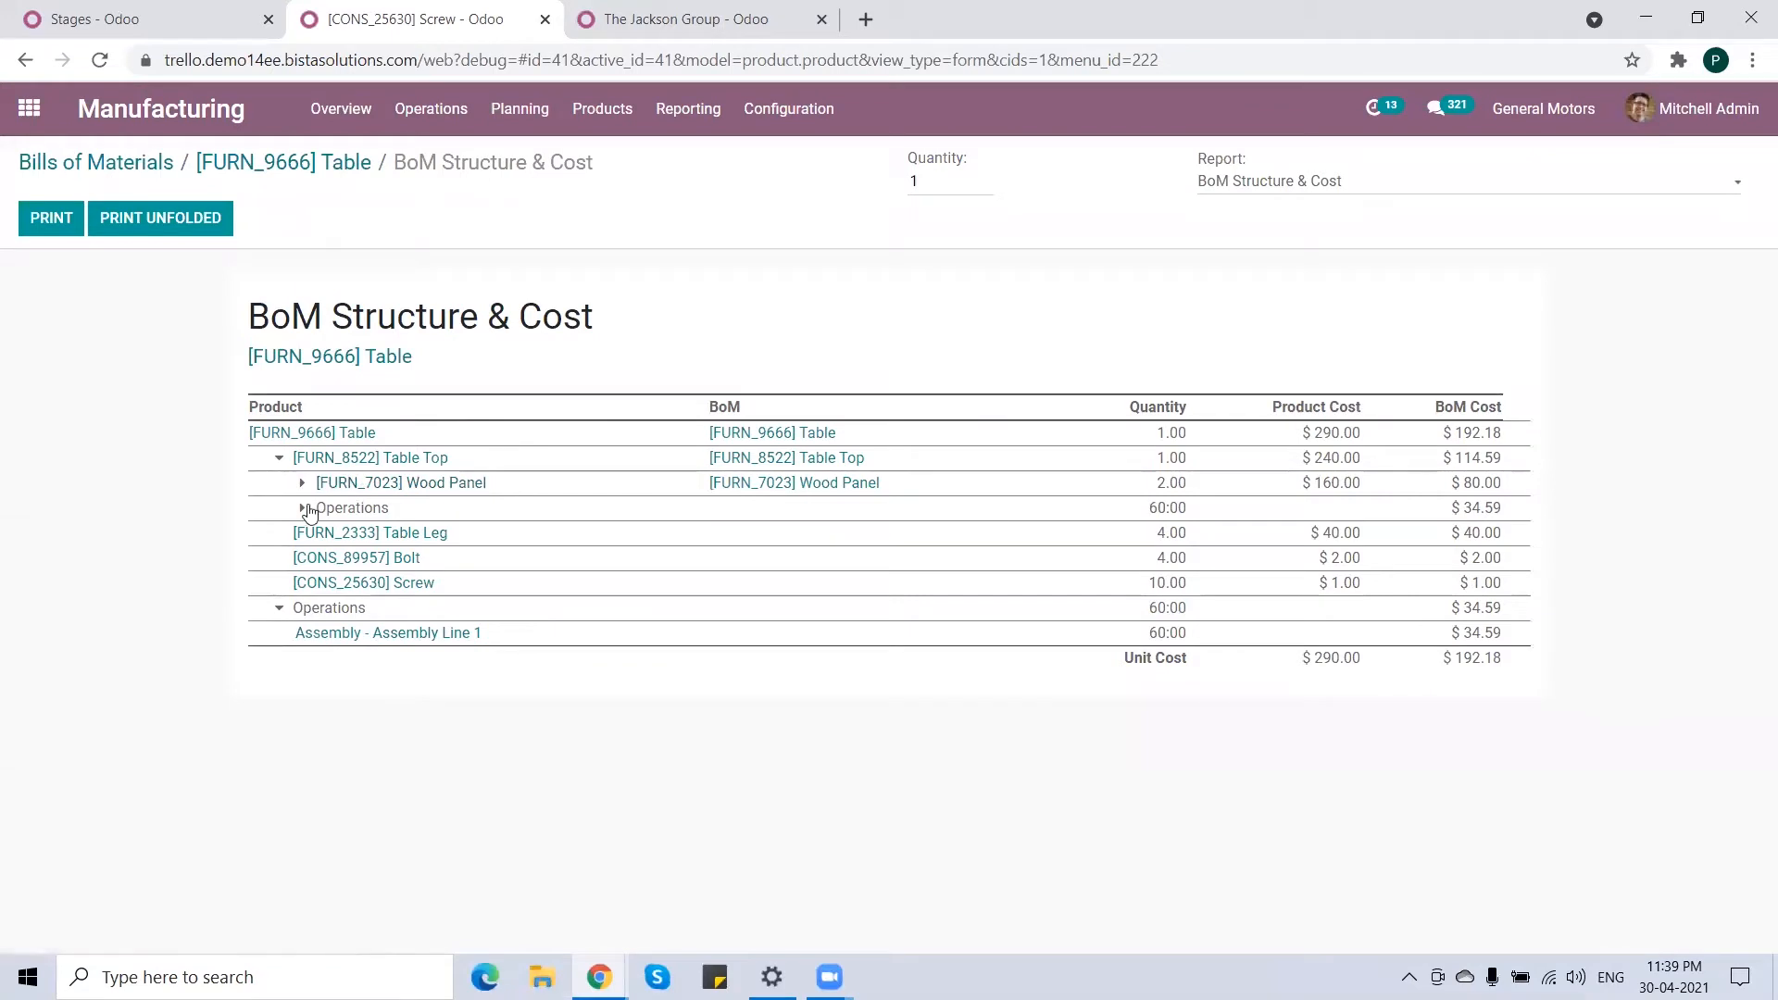
click(306, 510)
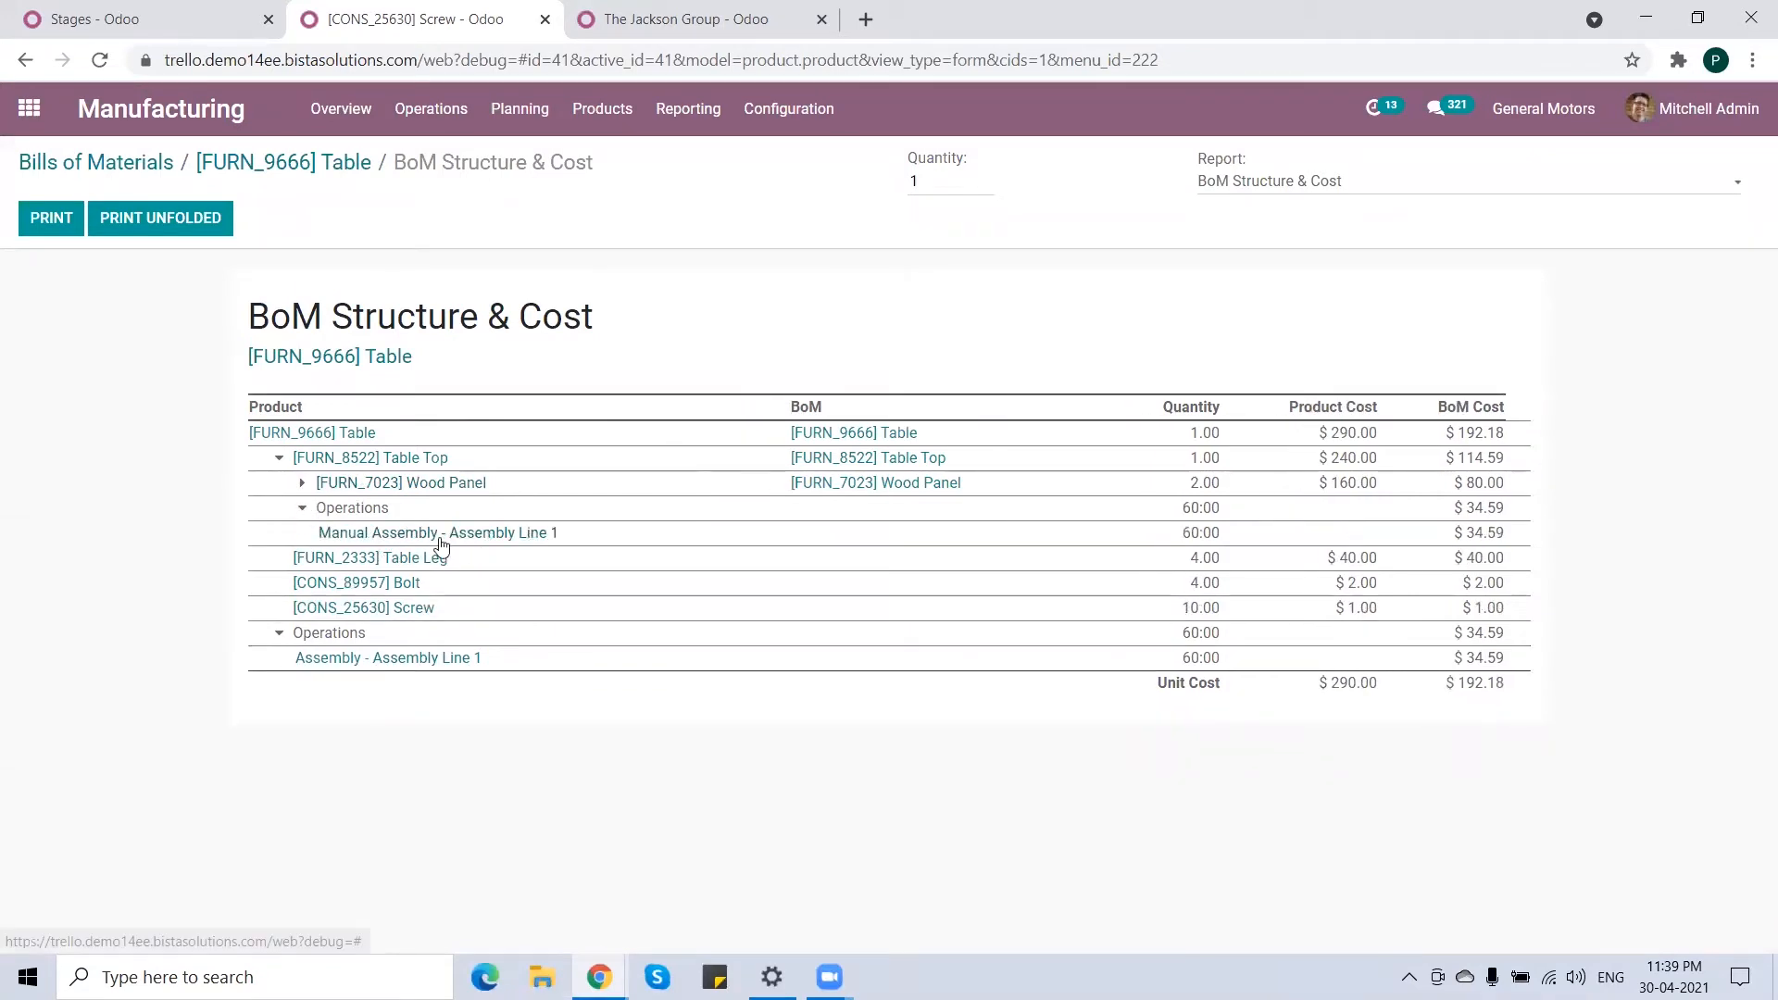
click(303, 509)
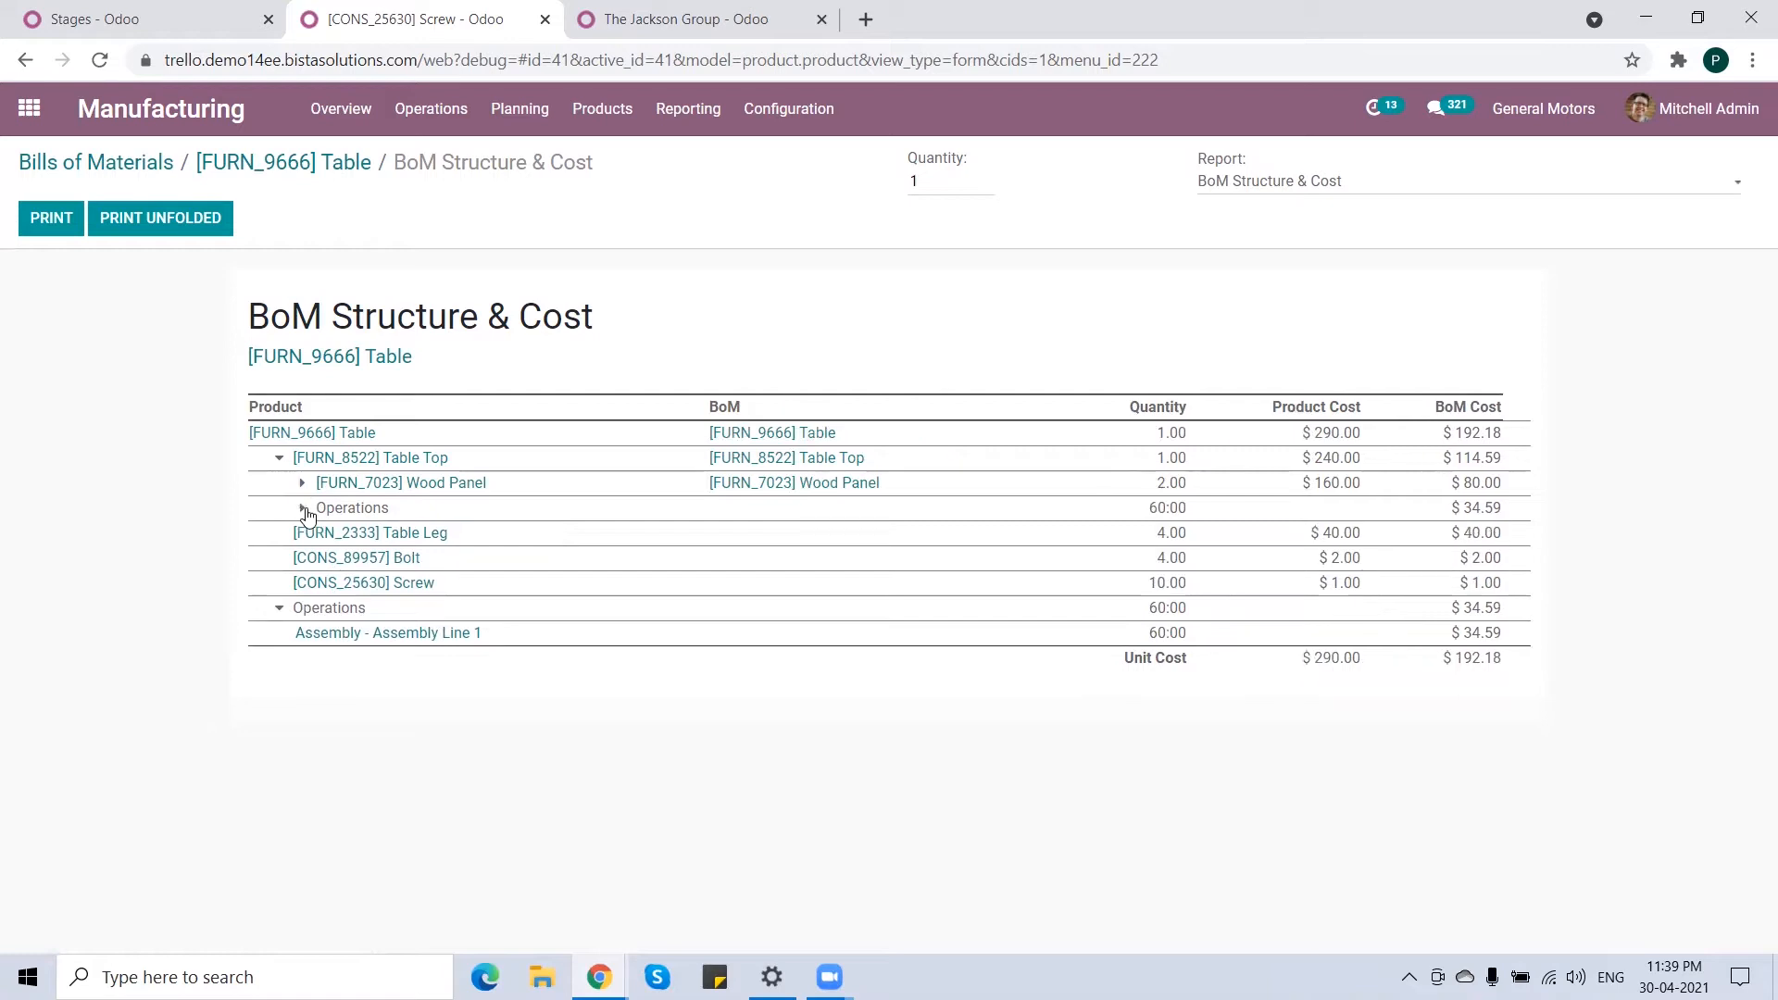
- Create a new sales quotation for customer The Jackson Group with project type Small
click(206, 29)
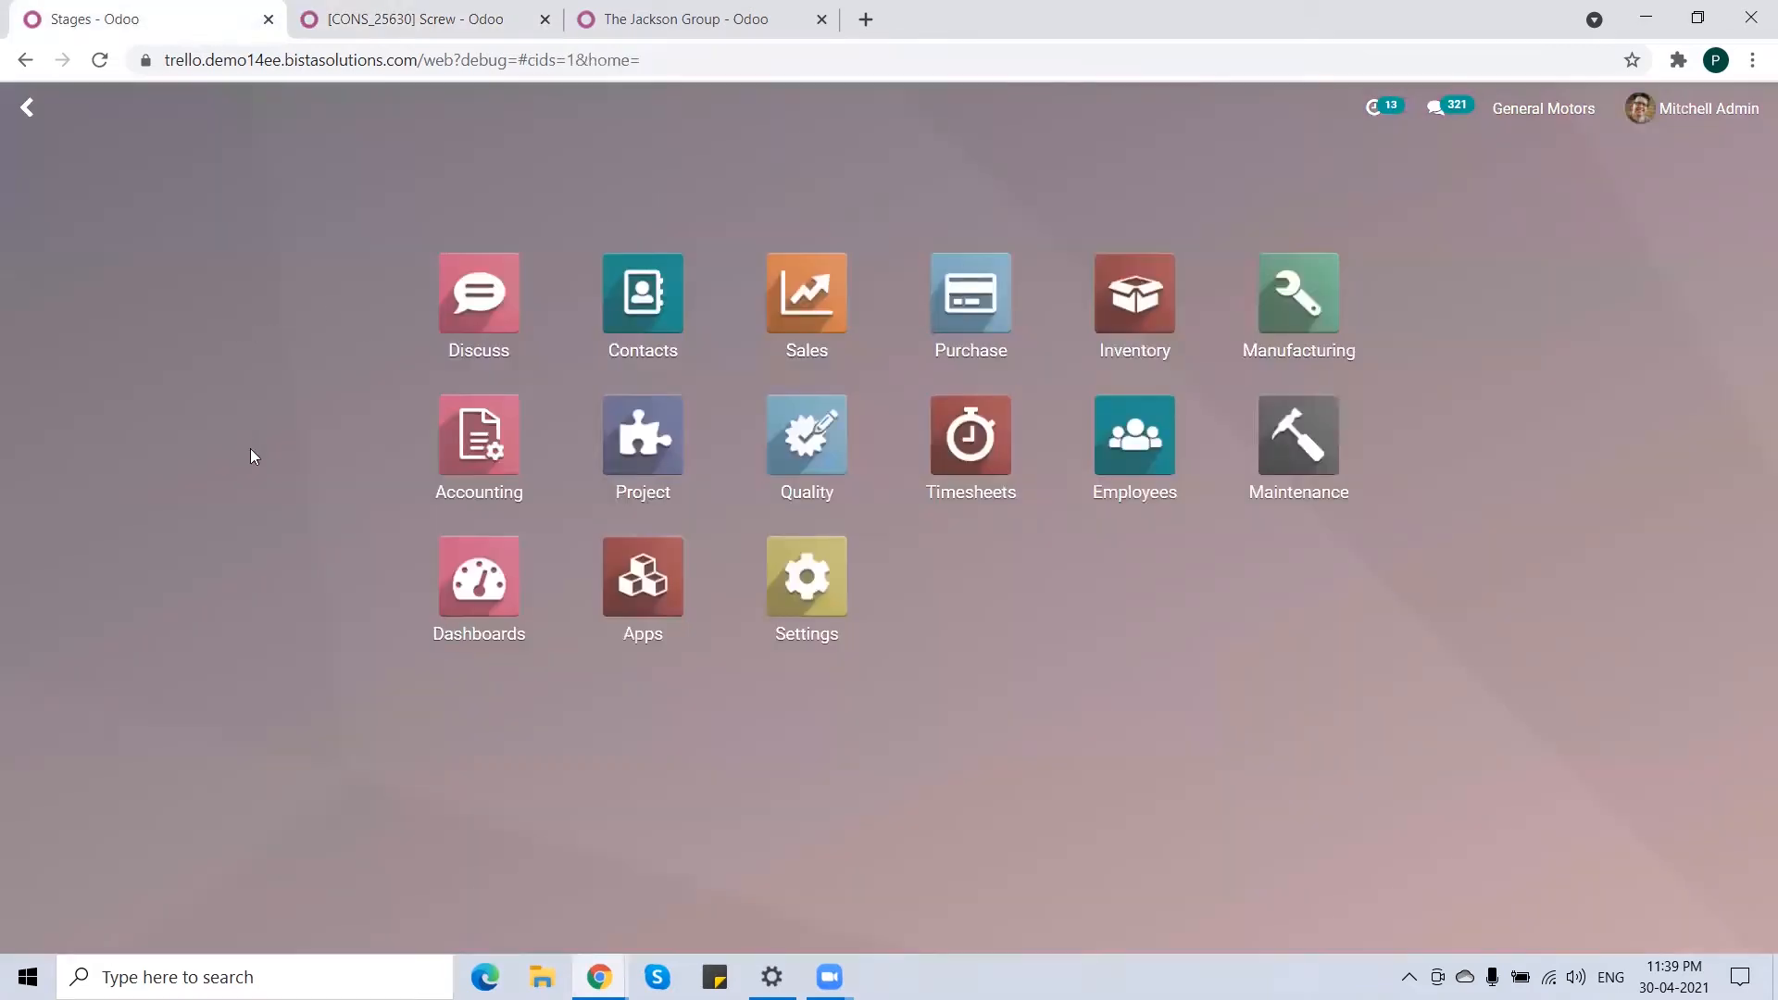
click(810, 313)
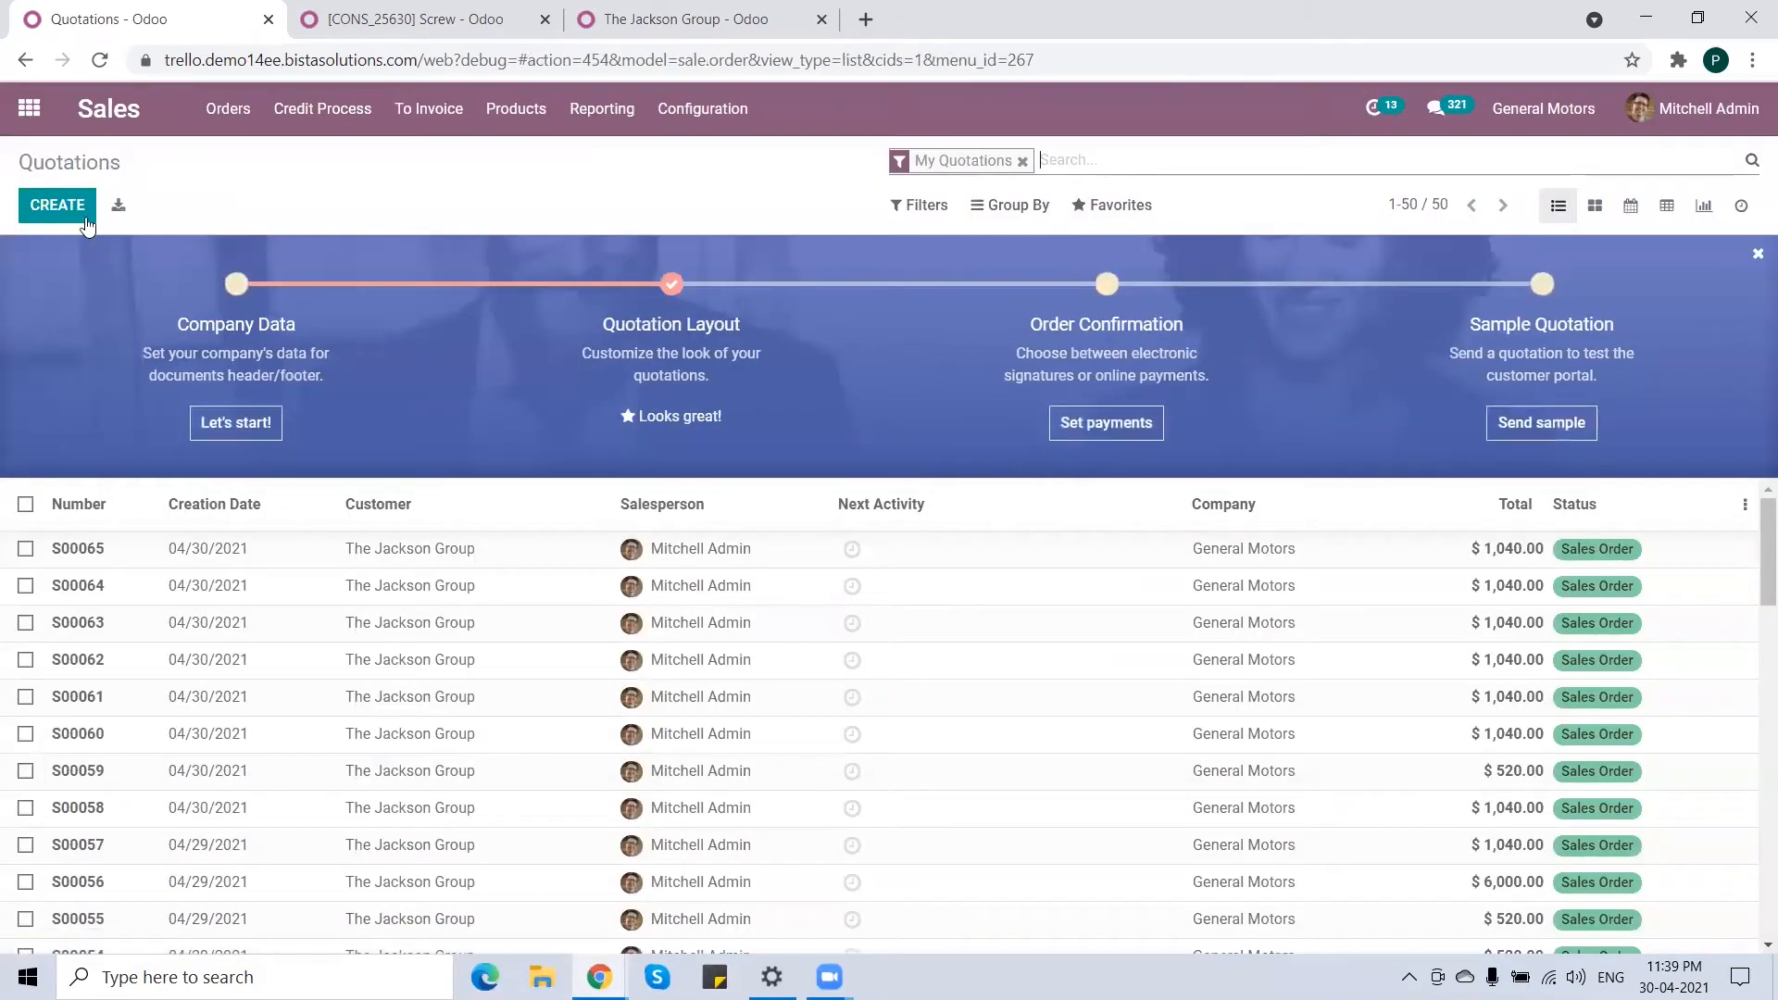
click(85, 220)
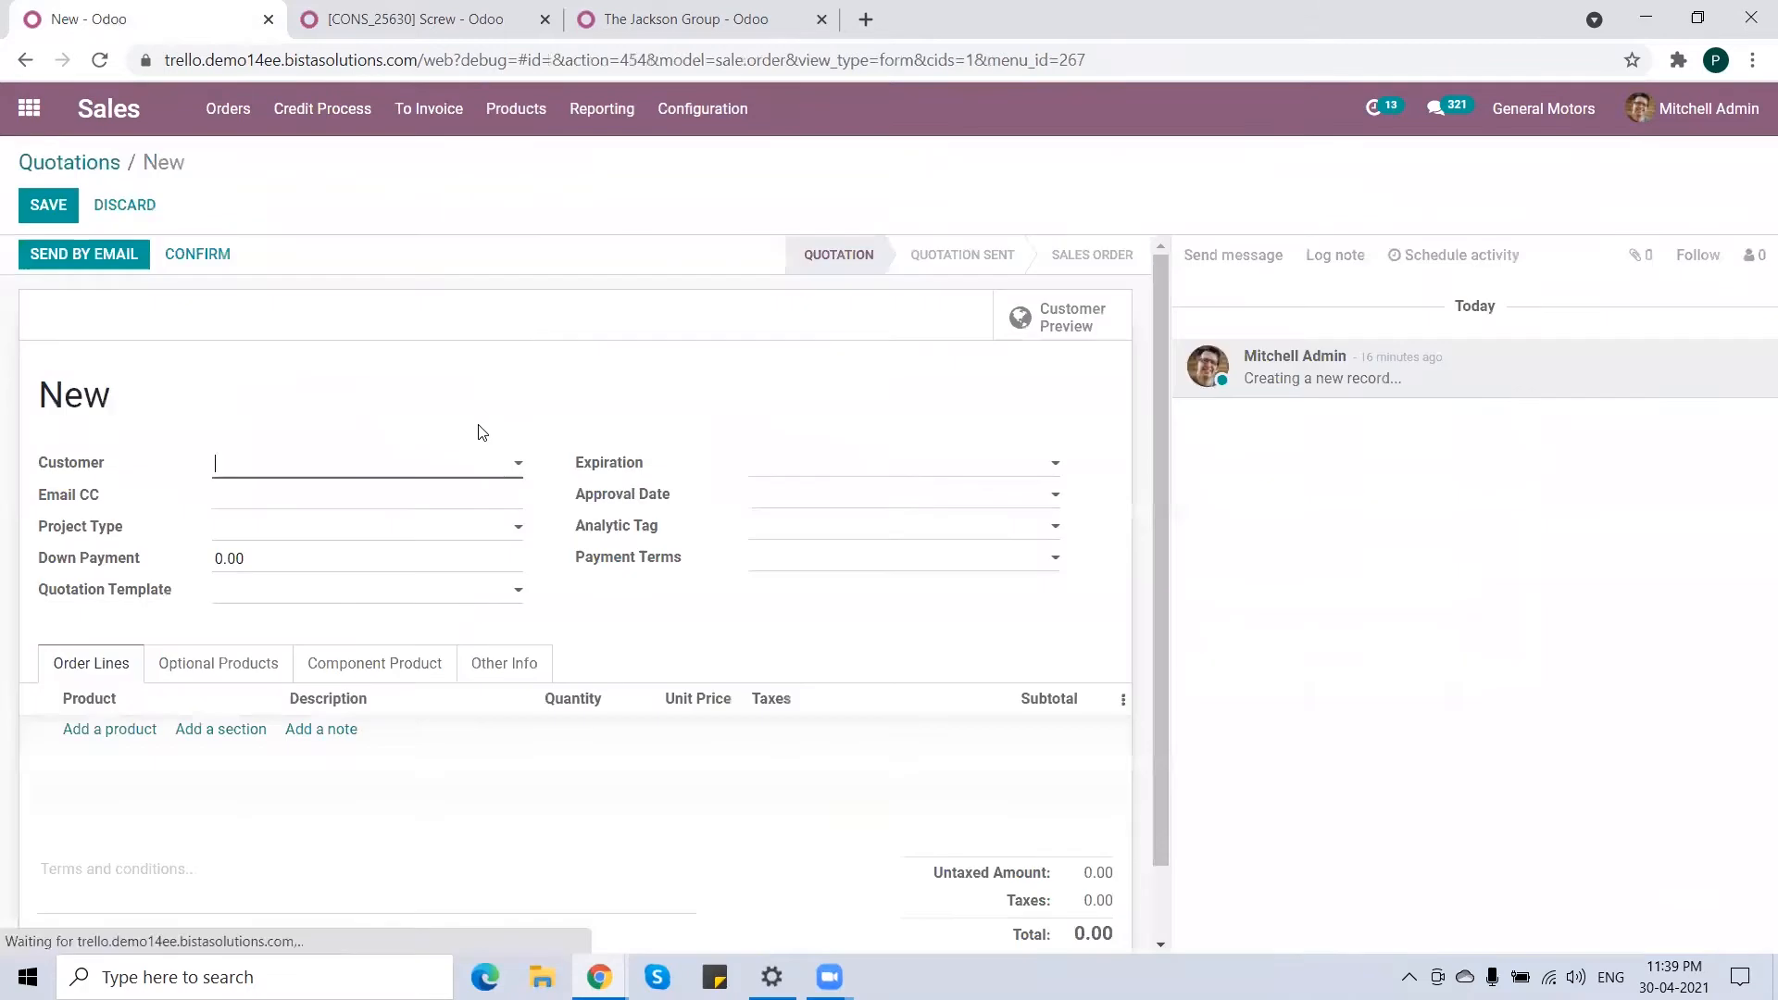
click(388, 473)
text(the)
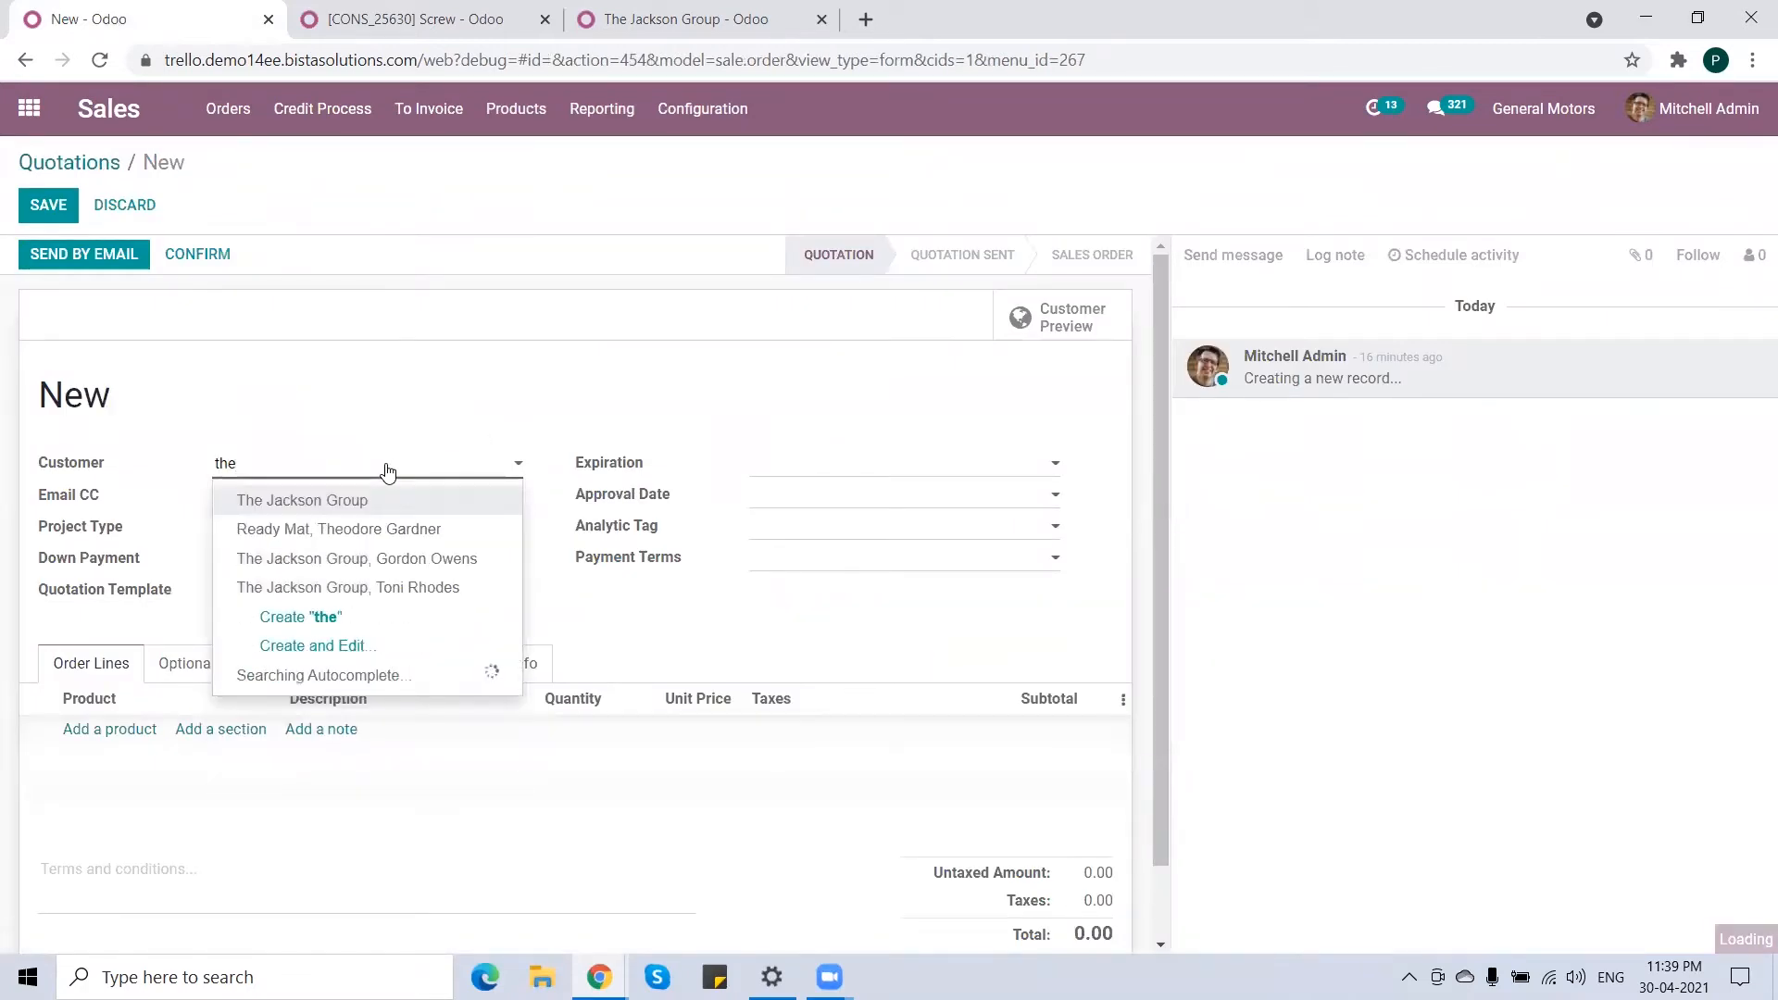
click(391, 501)
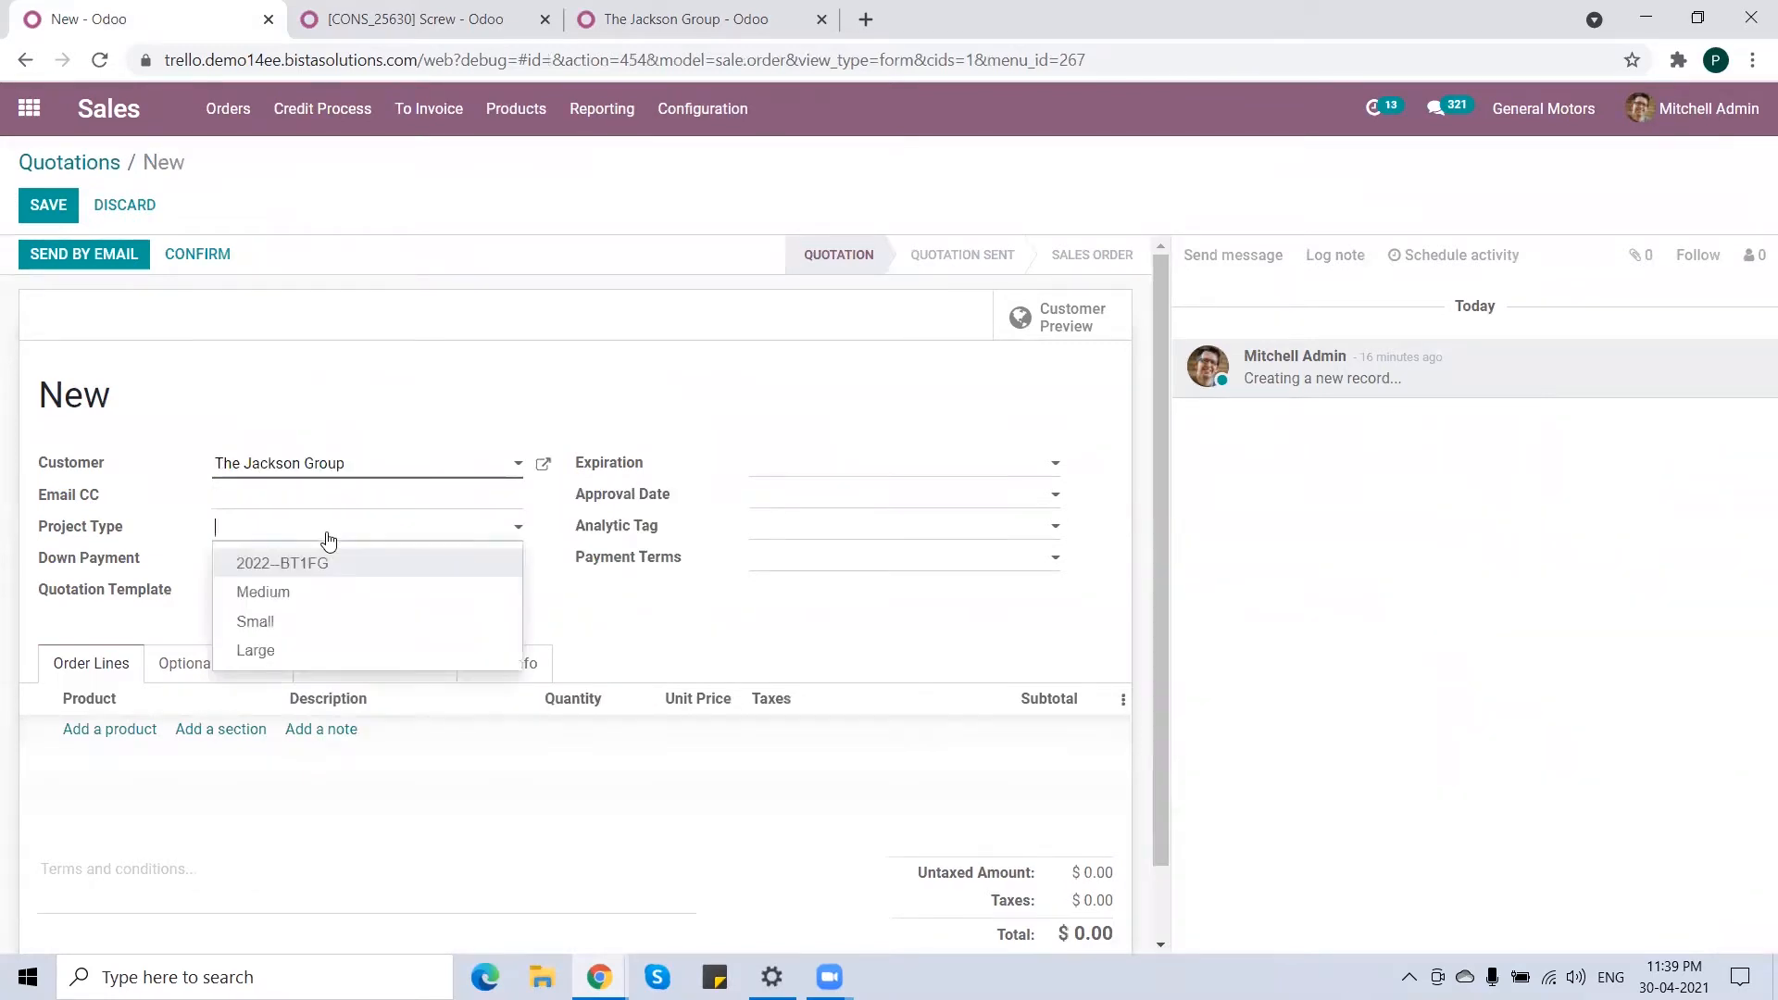
click(268, 627)
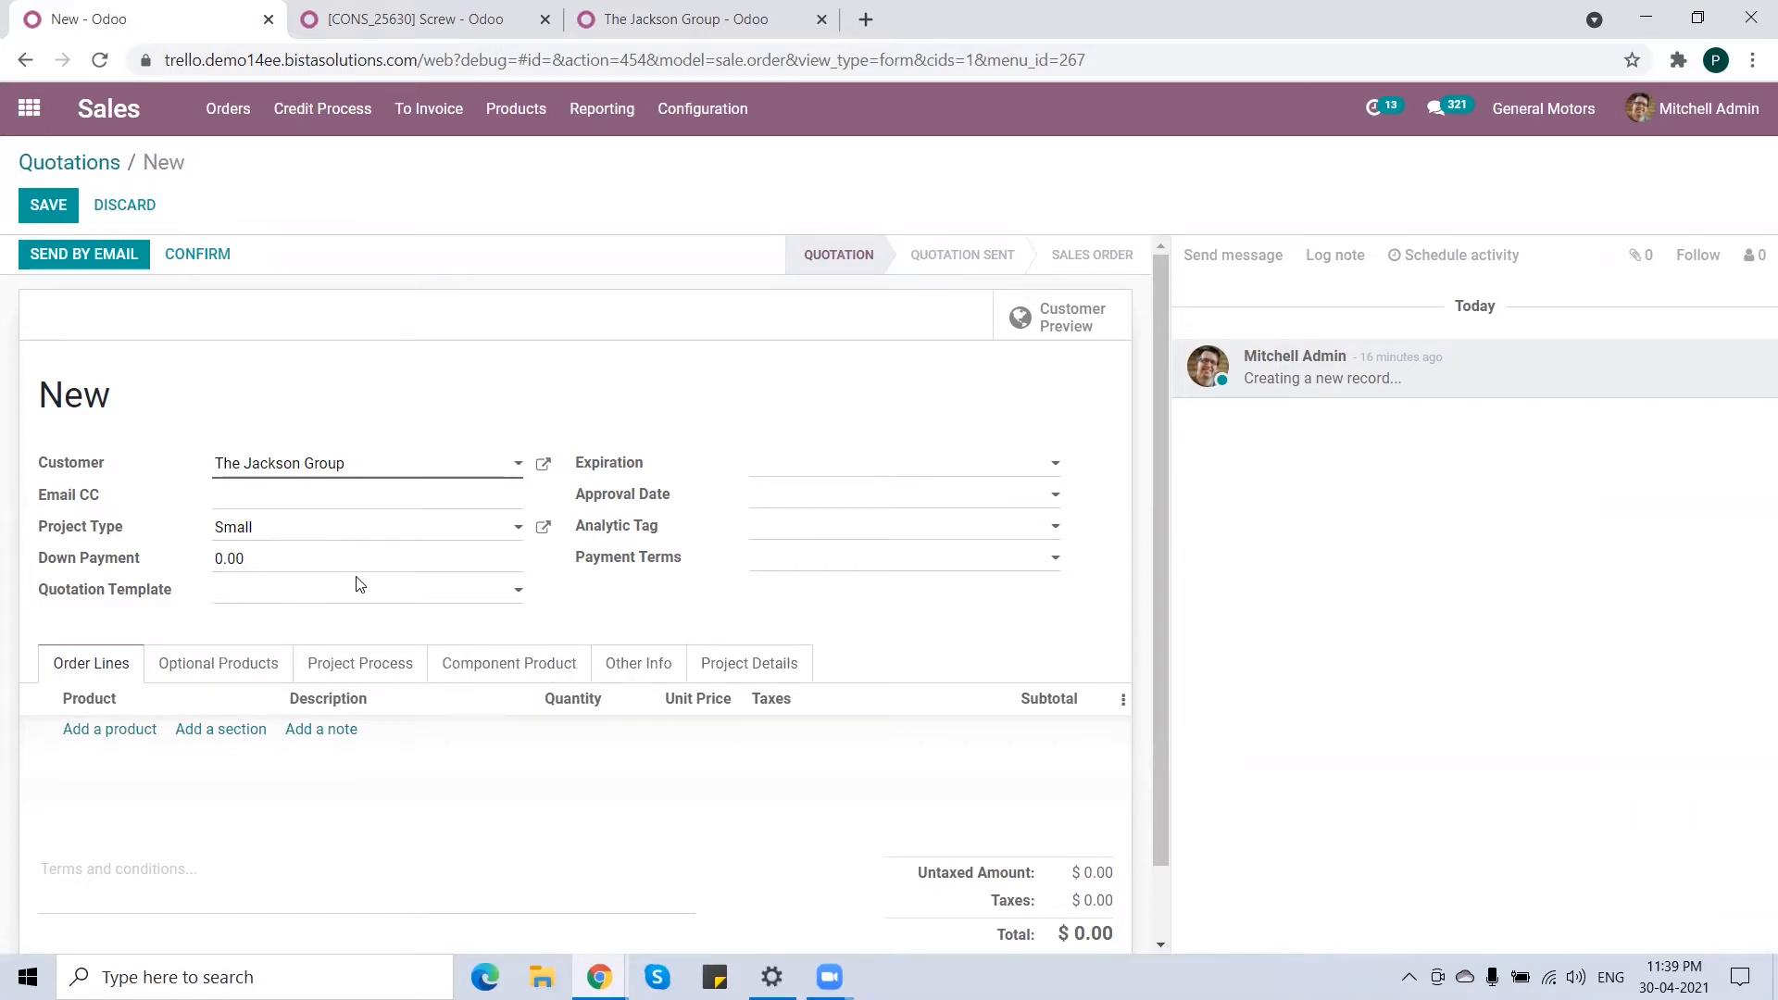
- Add the product [FURN_9666] Table to the quotation's order lines
scroll(363, 584, down, 1)
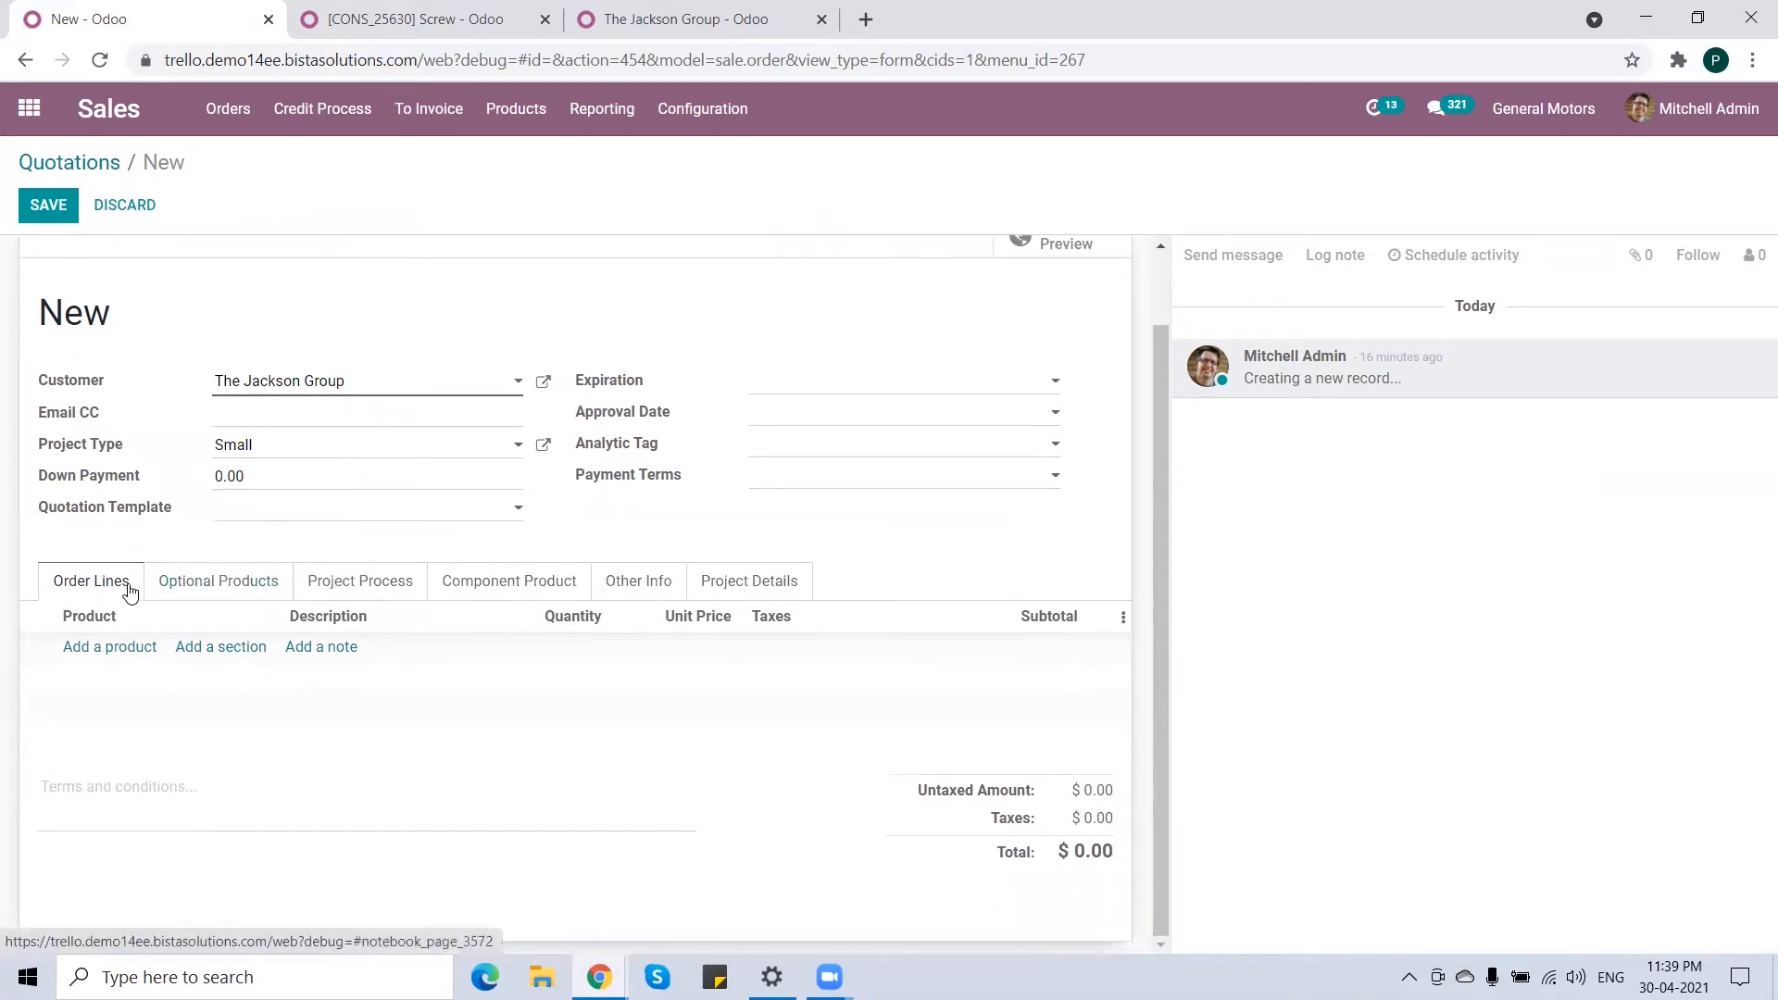
click(109, 650)
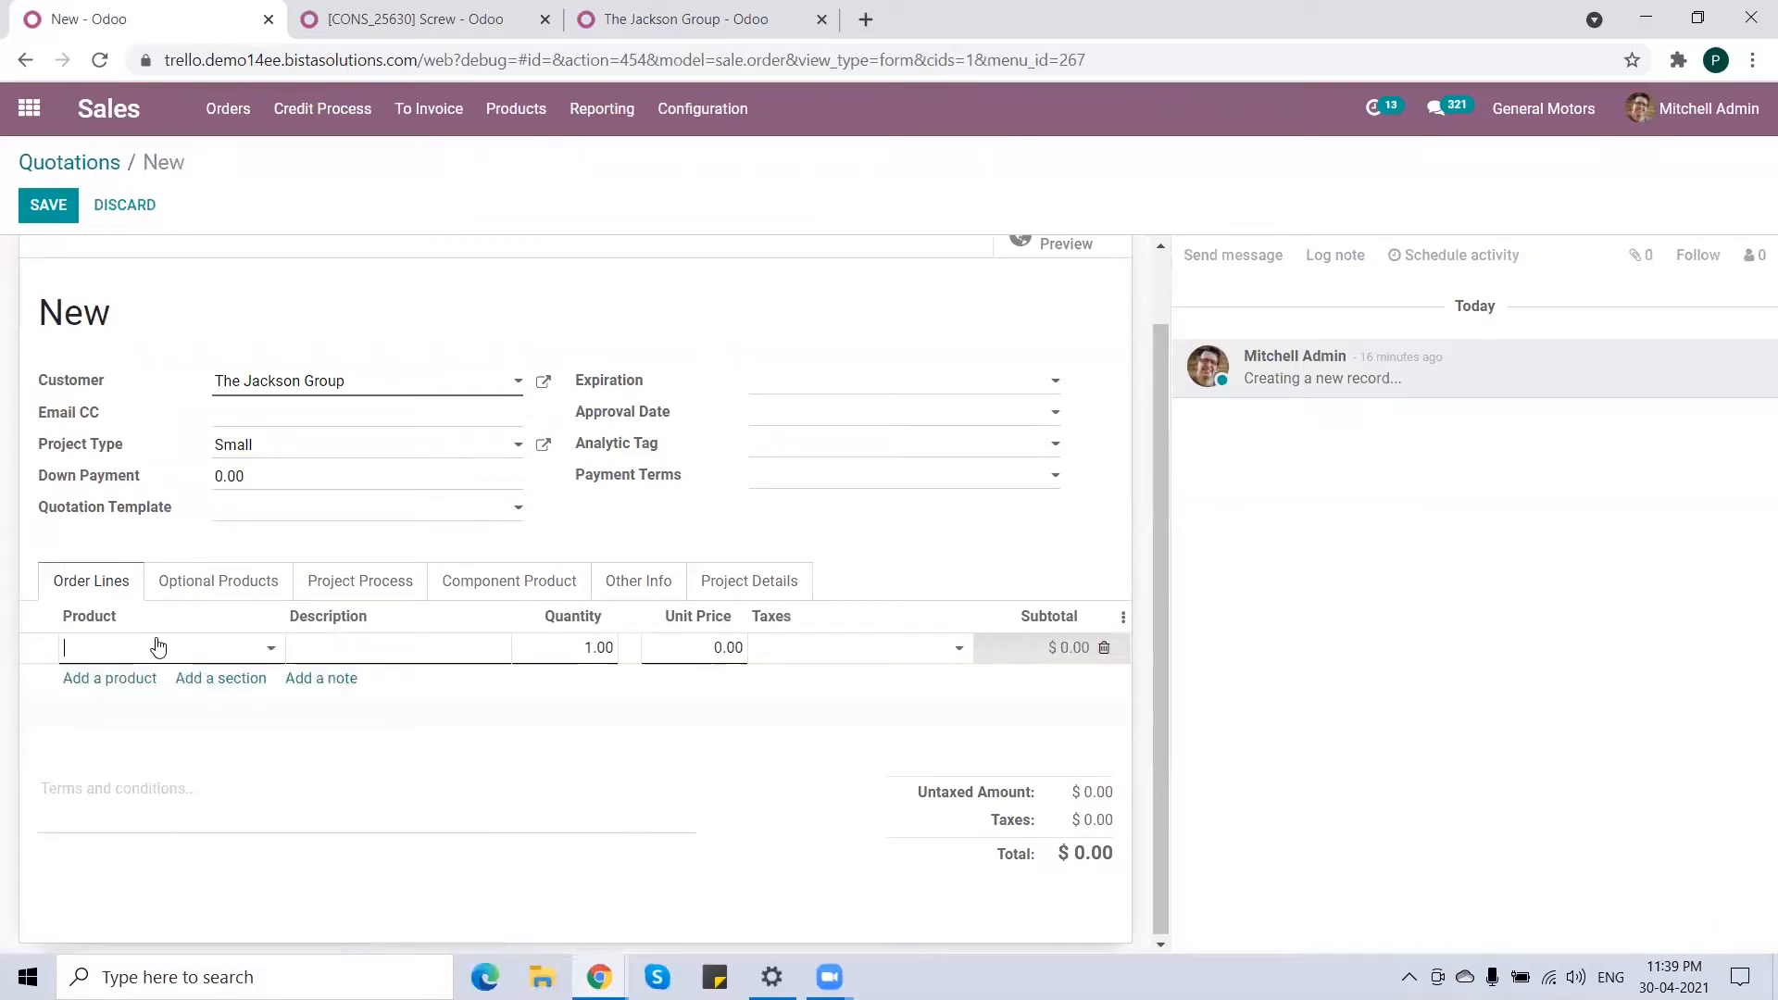
text(tab)
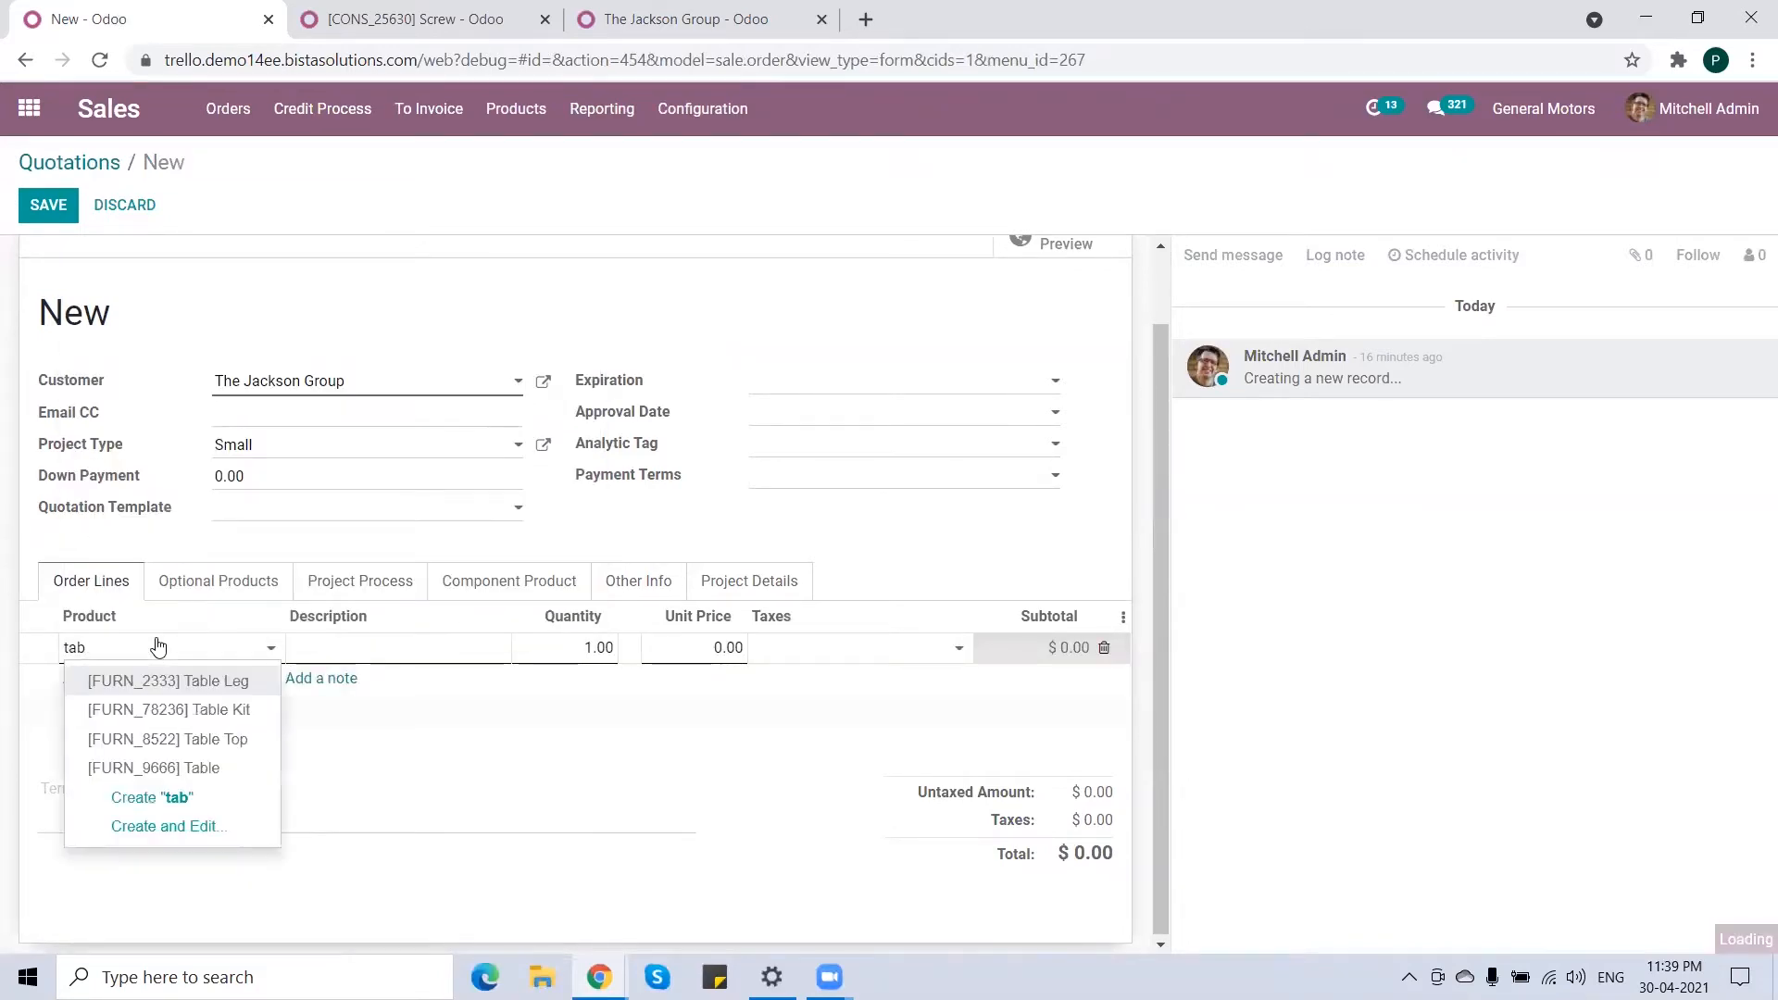
click(203, 768)
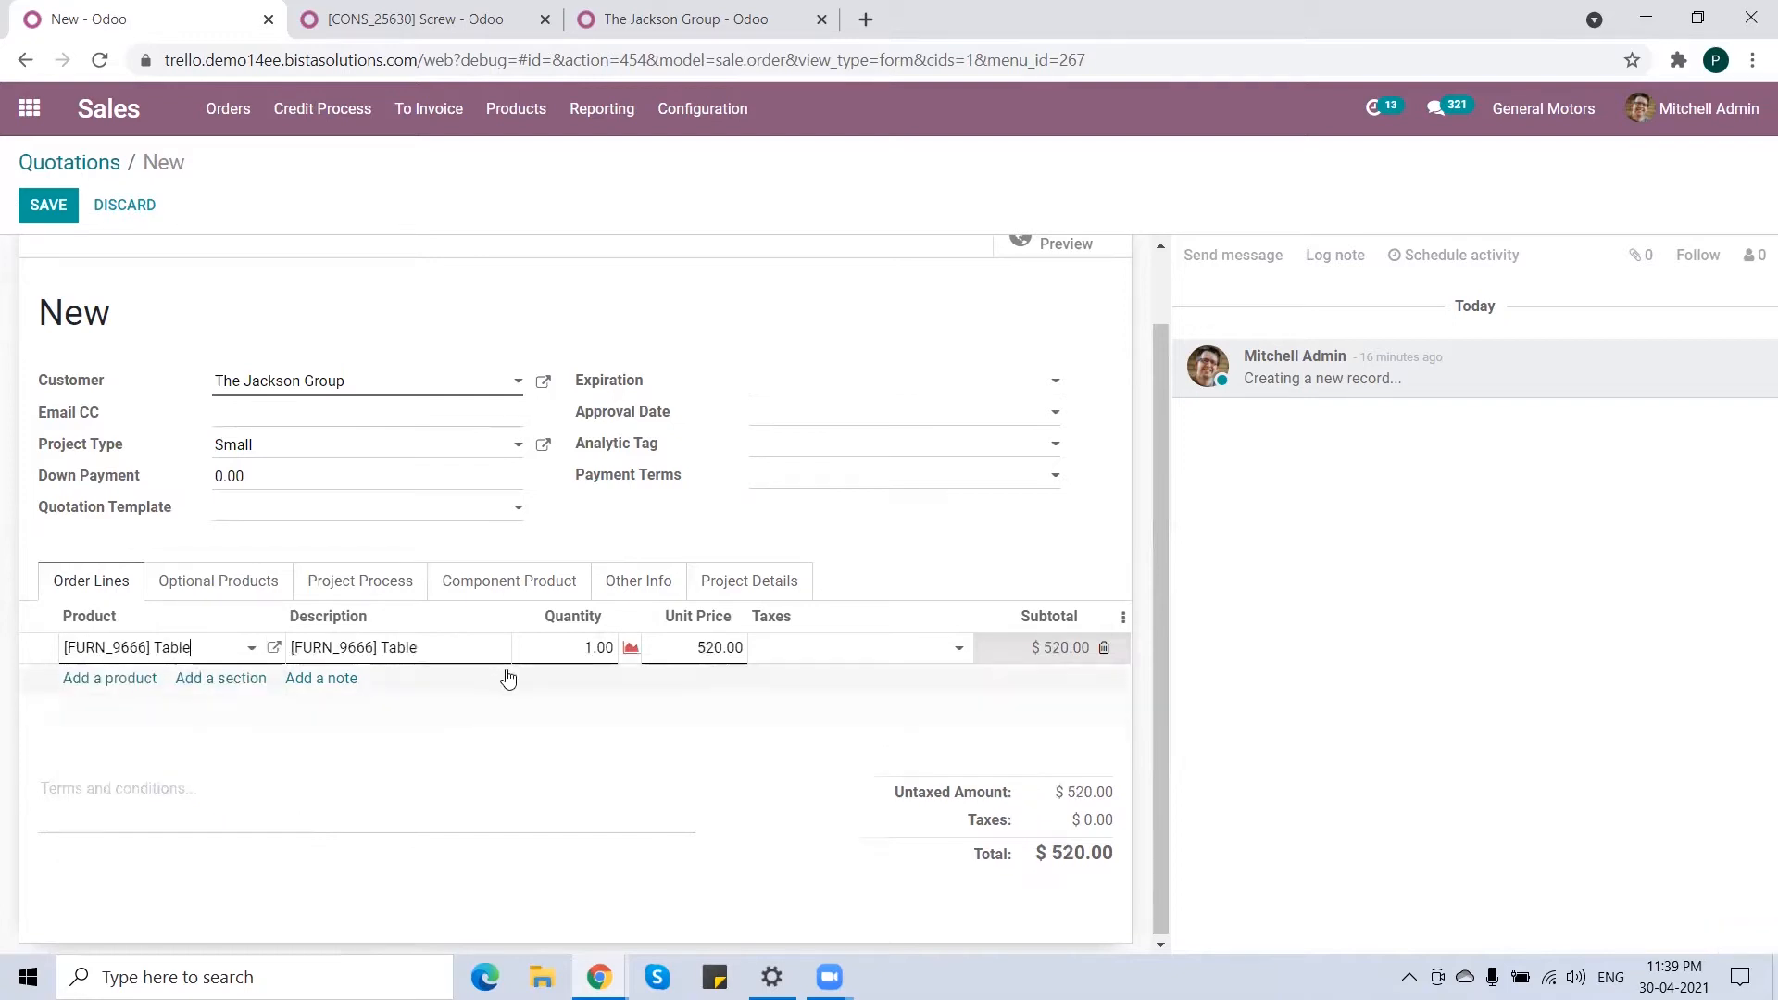
- Set the quantity of the [FURN_9666] Table order line to 2
click(554, 649)
text(2)
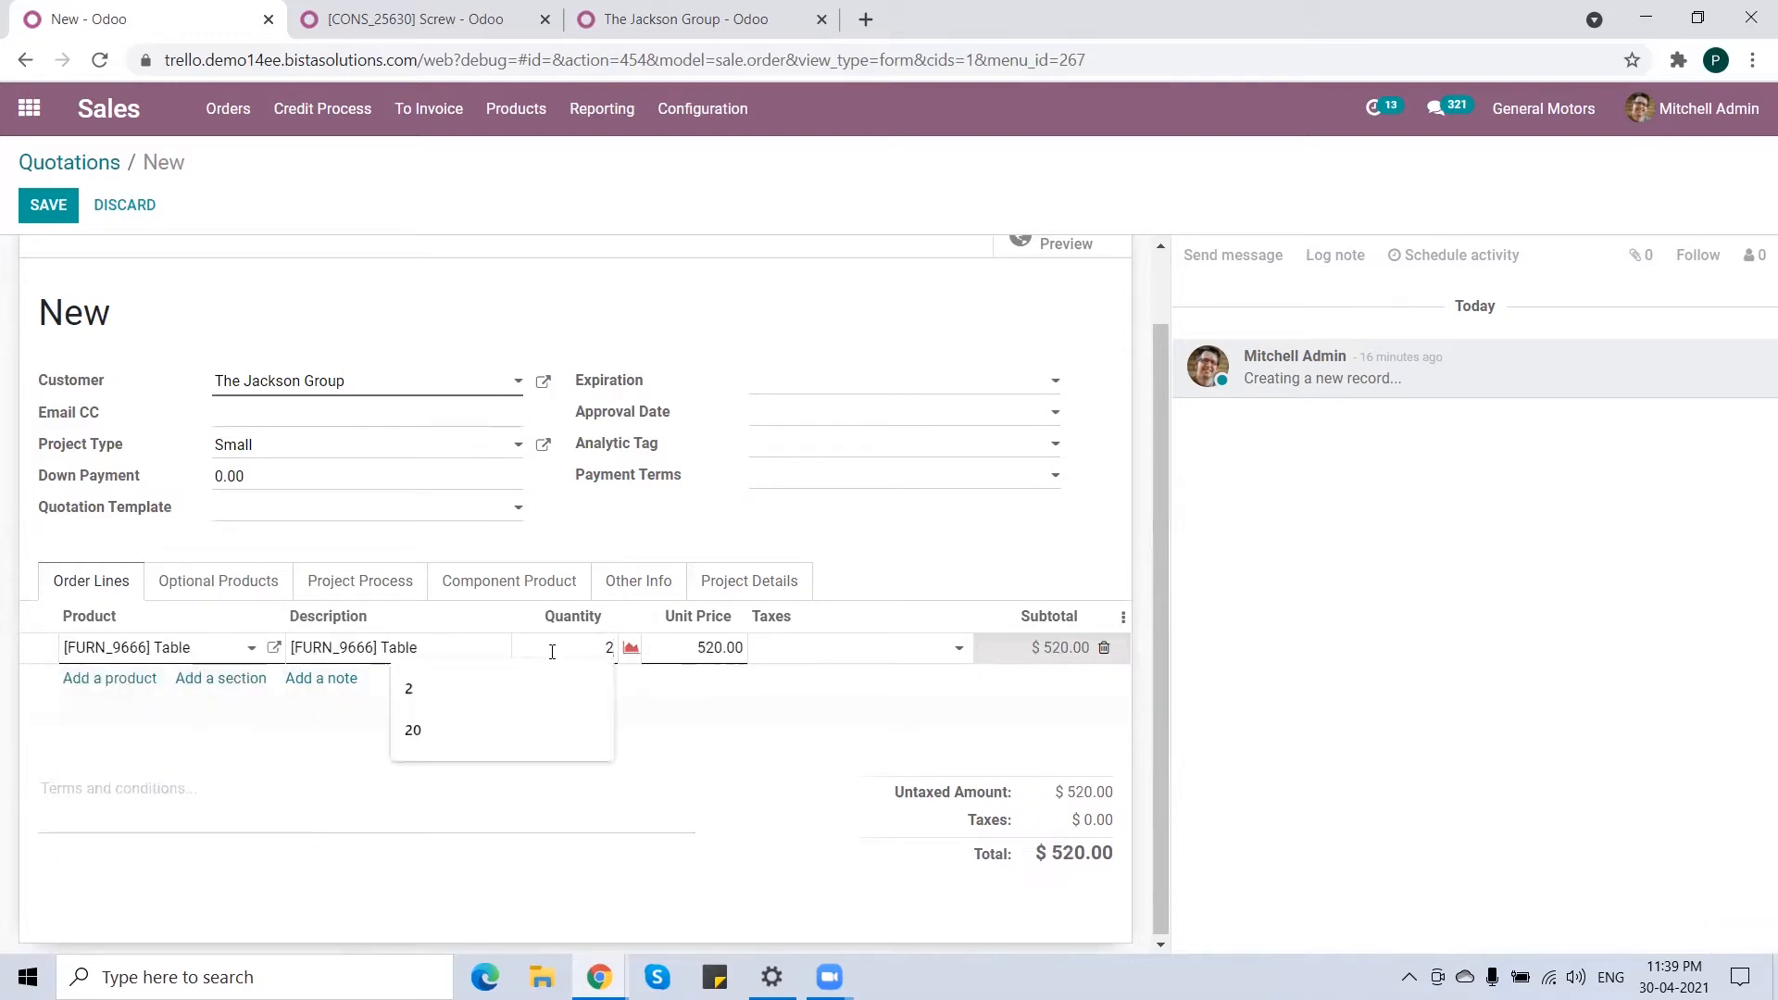
click(797, 652)
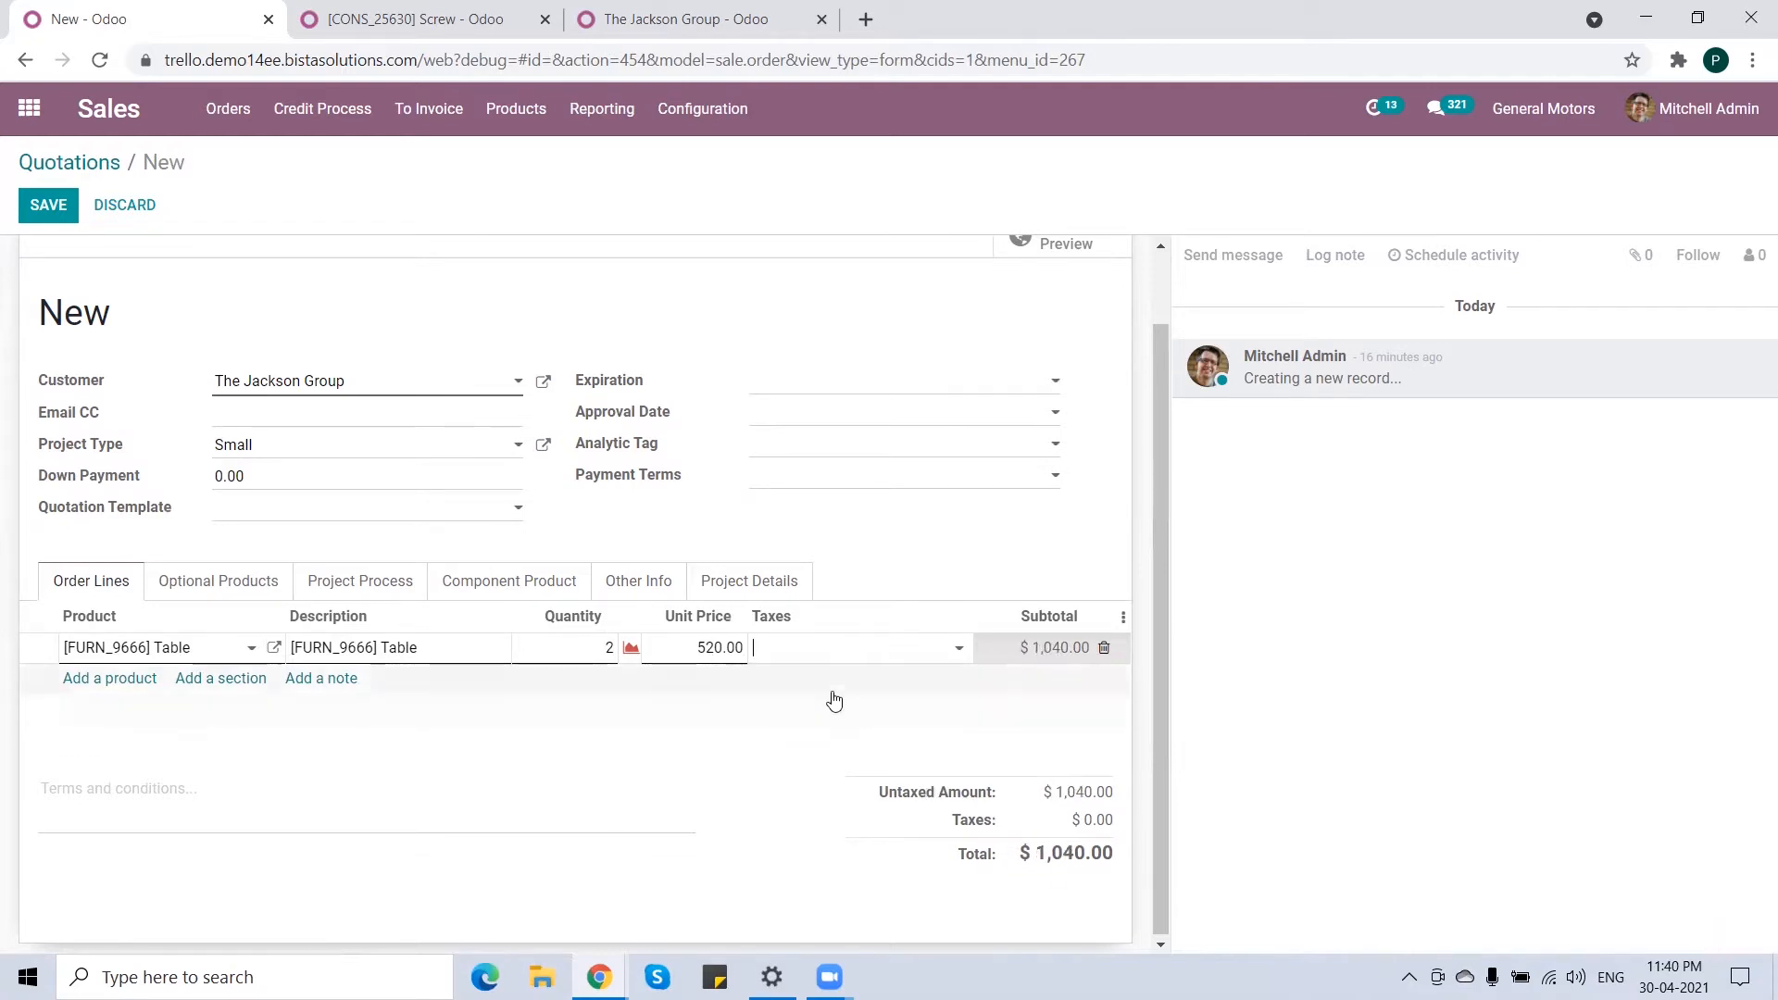
- Fill in the project details with start date 04/30/2021, title Title 01 and scope of work Scope, and save the quotation
click(757, 584)
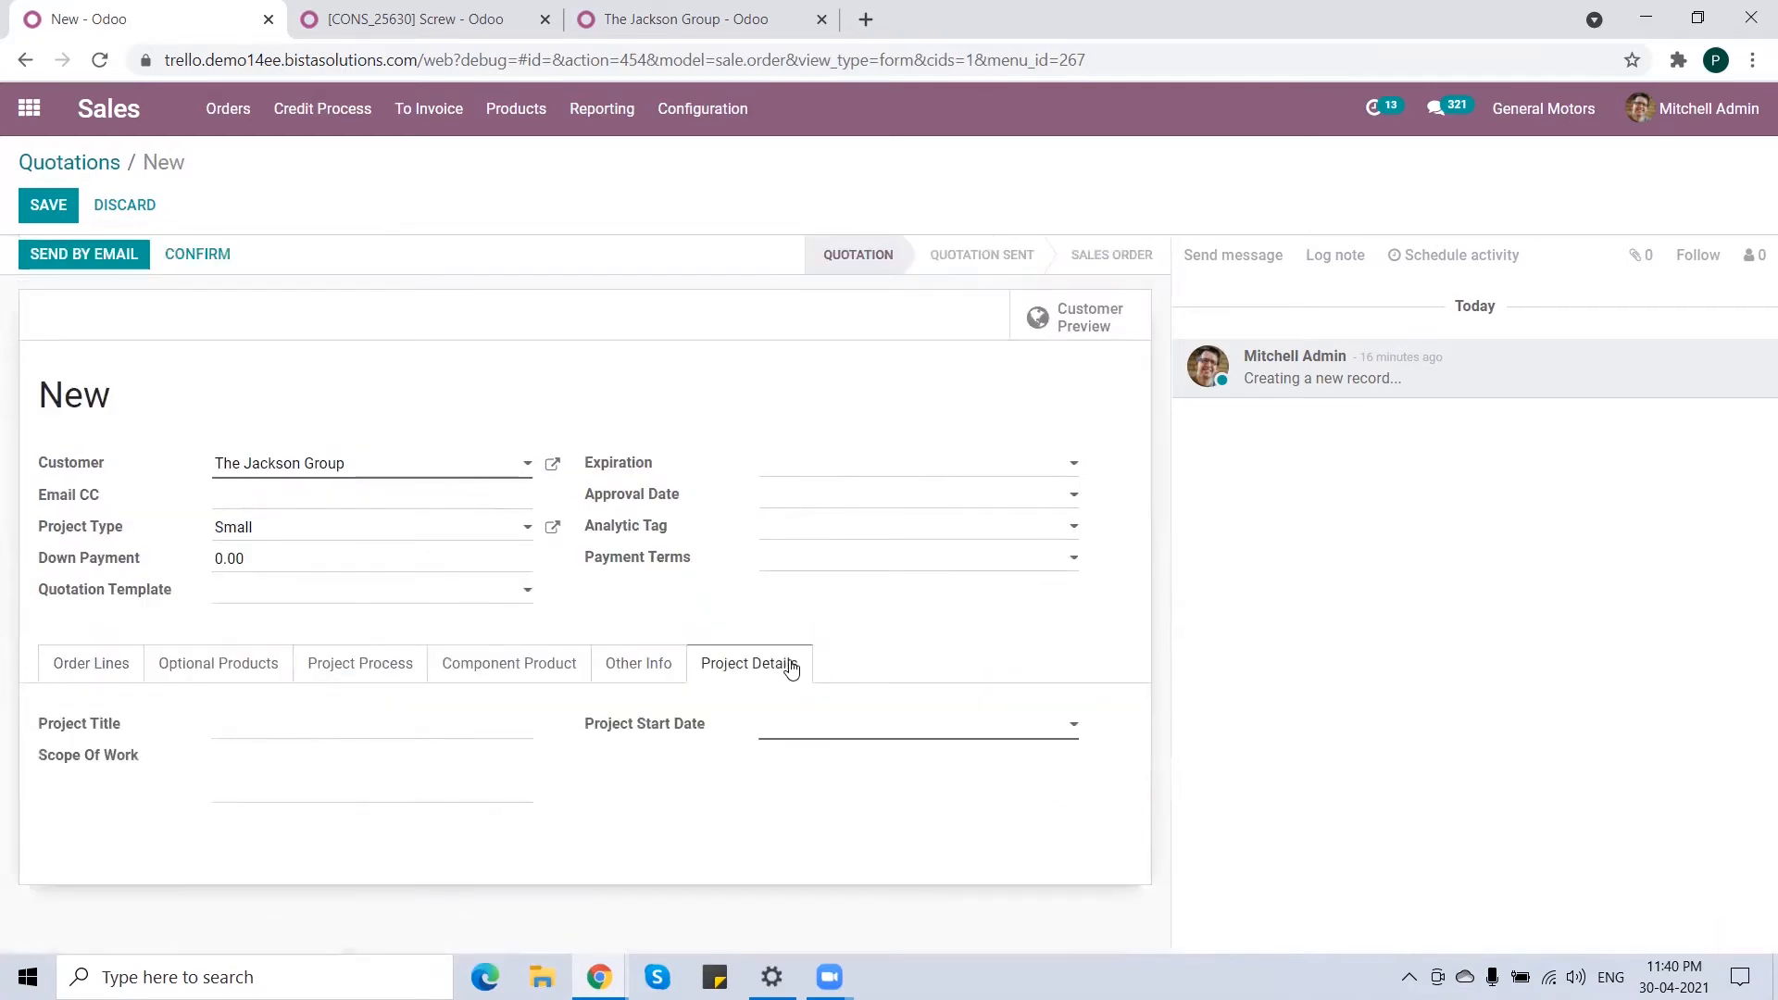
click(805, 741)
click(847, 677)
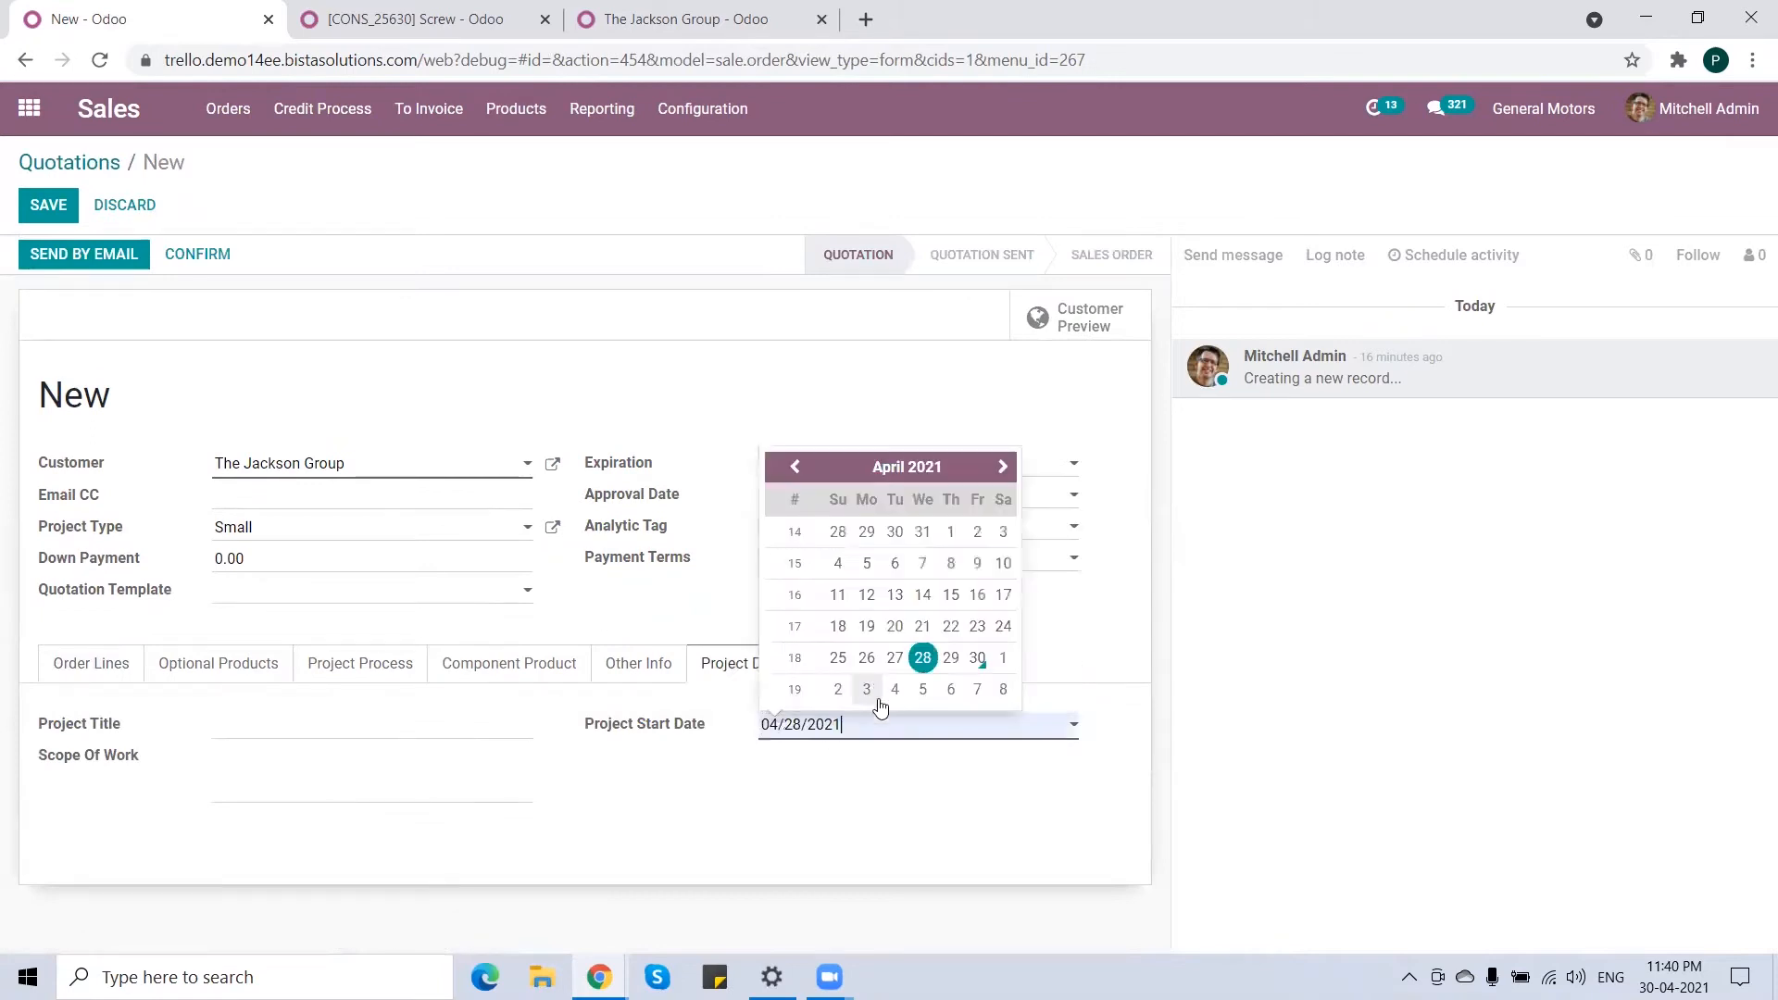
click(976, 660)
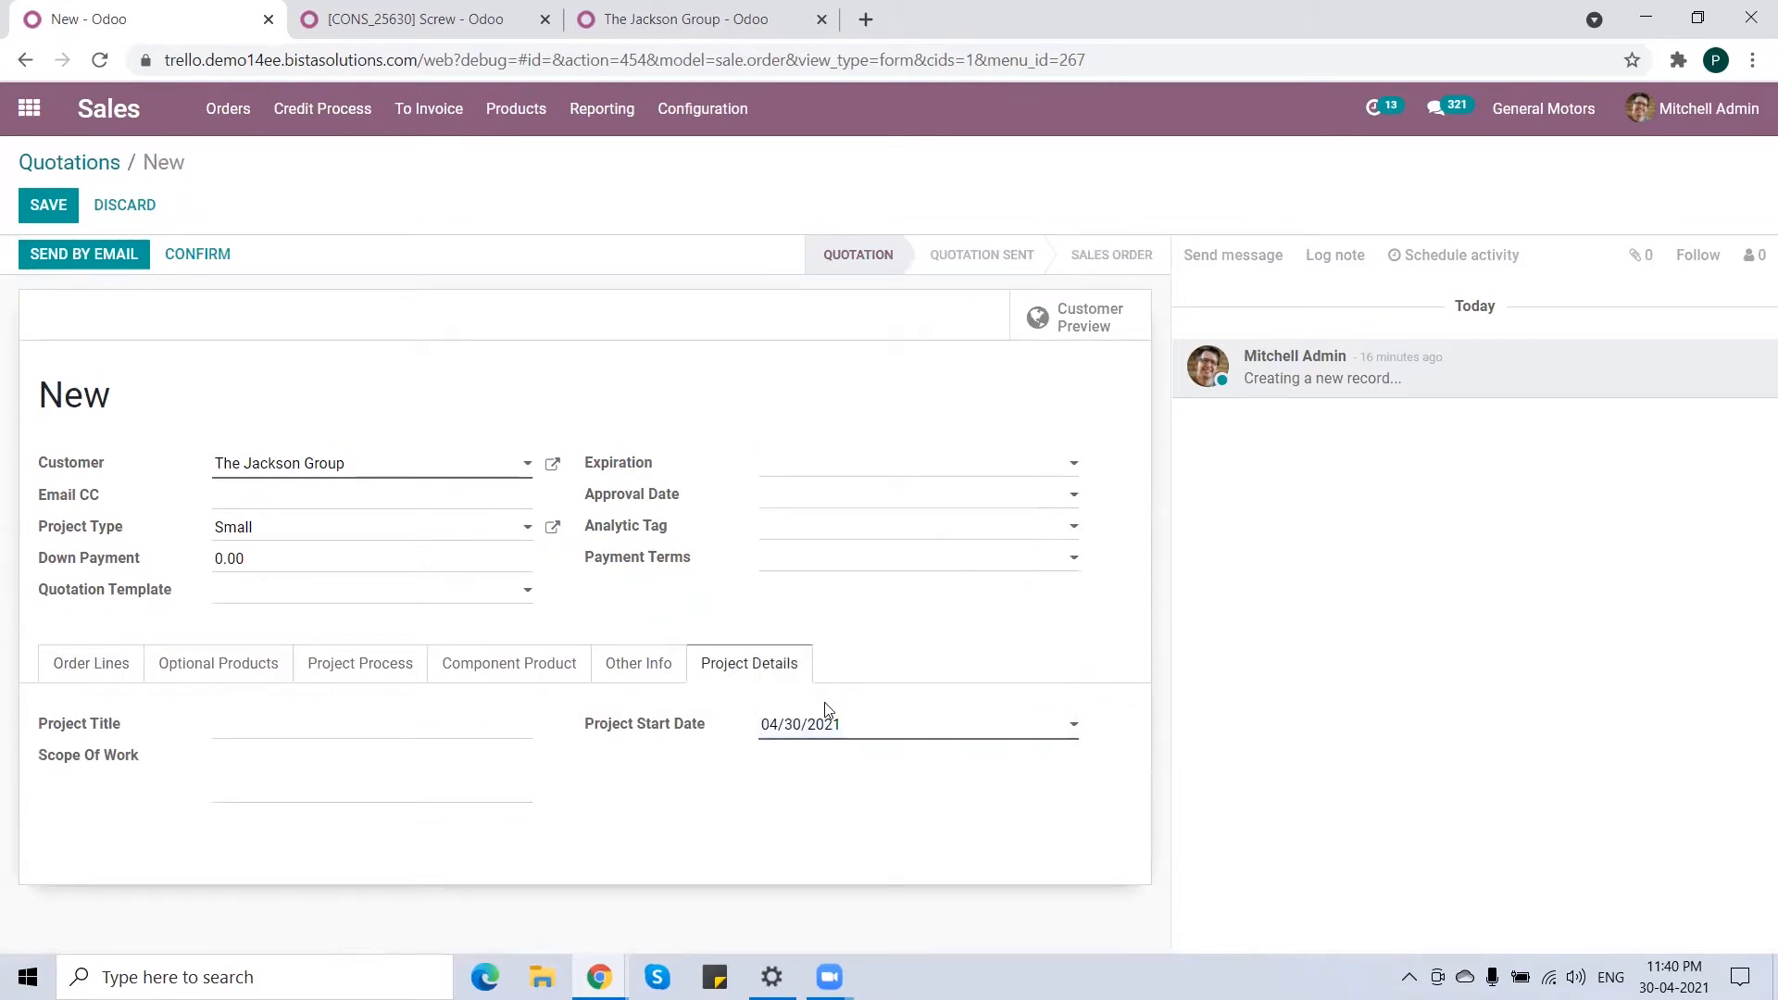
click(337, 730)
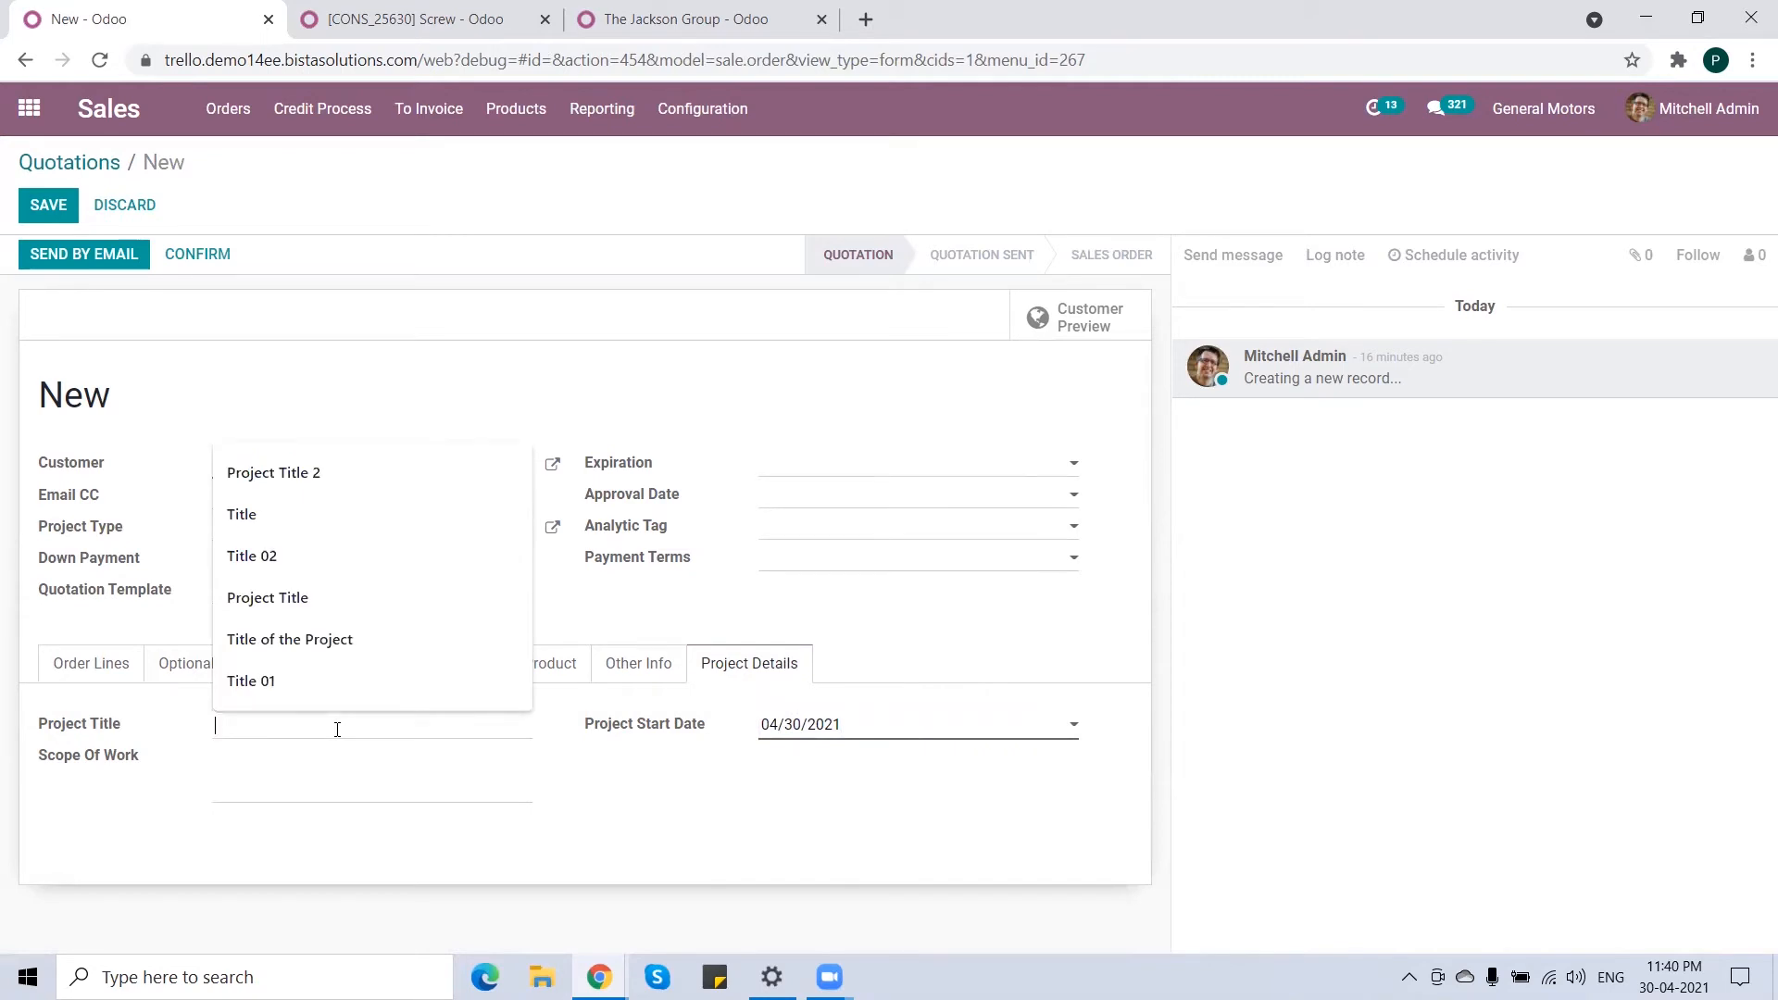
text(Title 01)
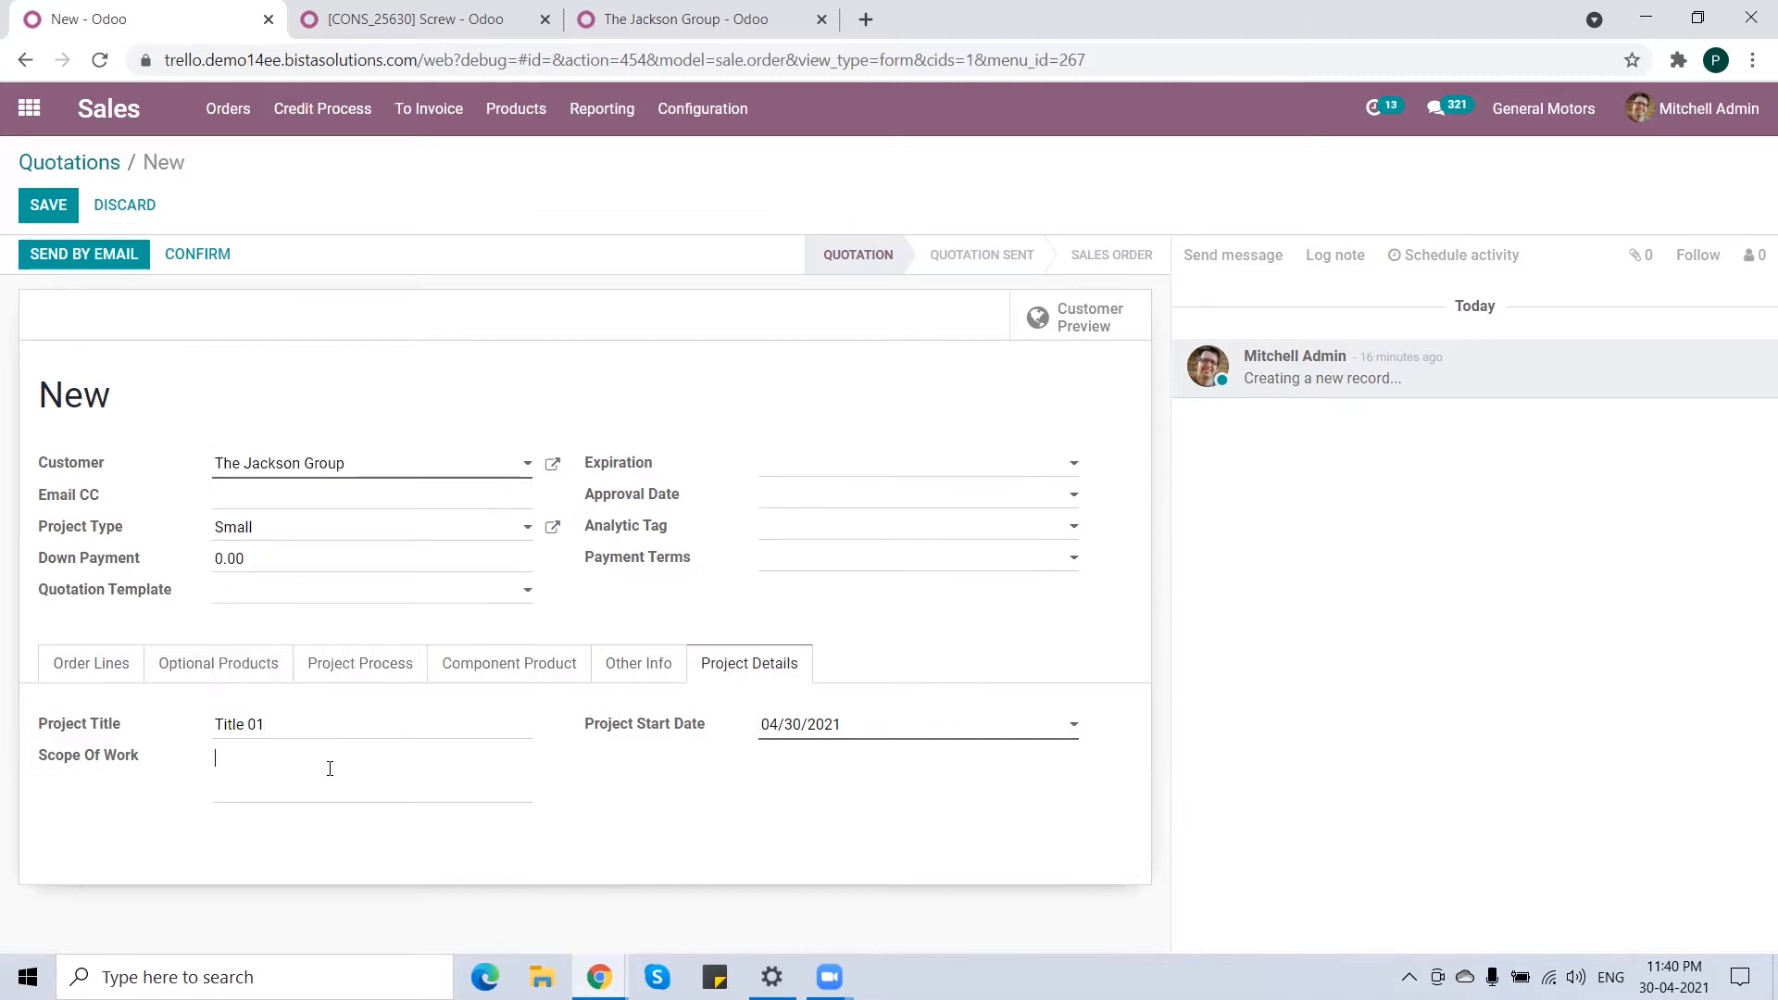
click(354, 747)
text(Scope)
click(85, 665)
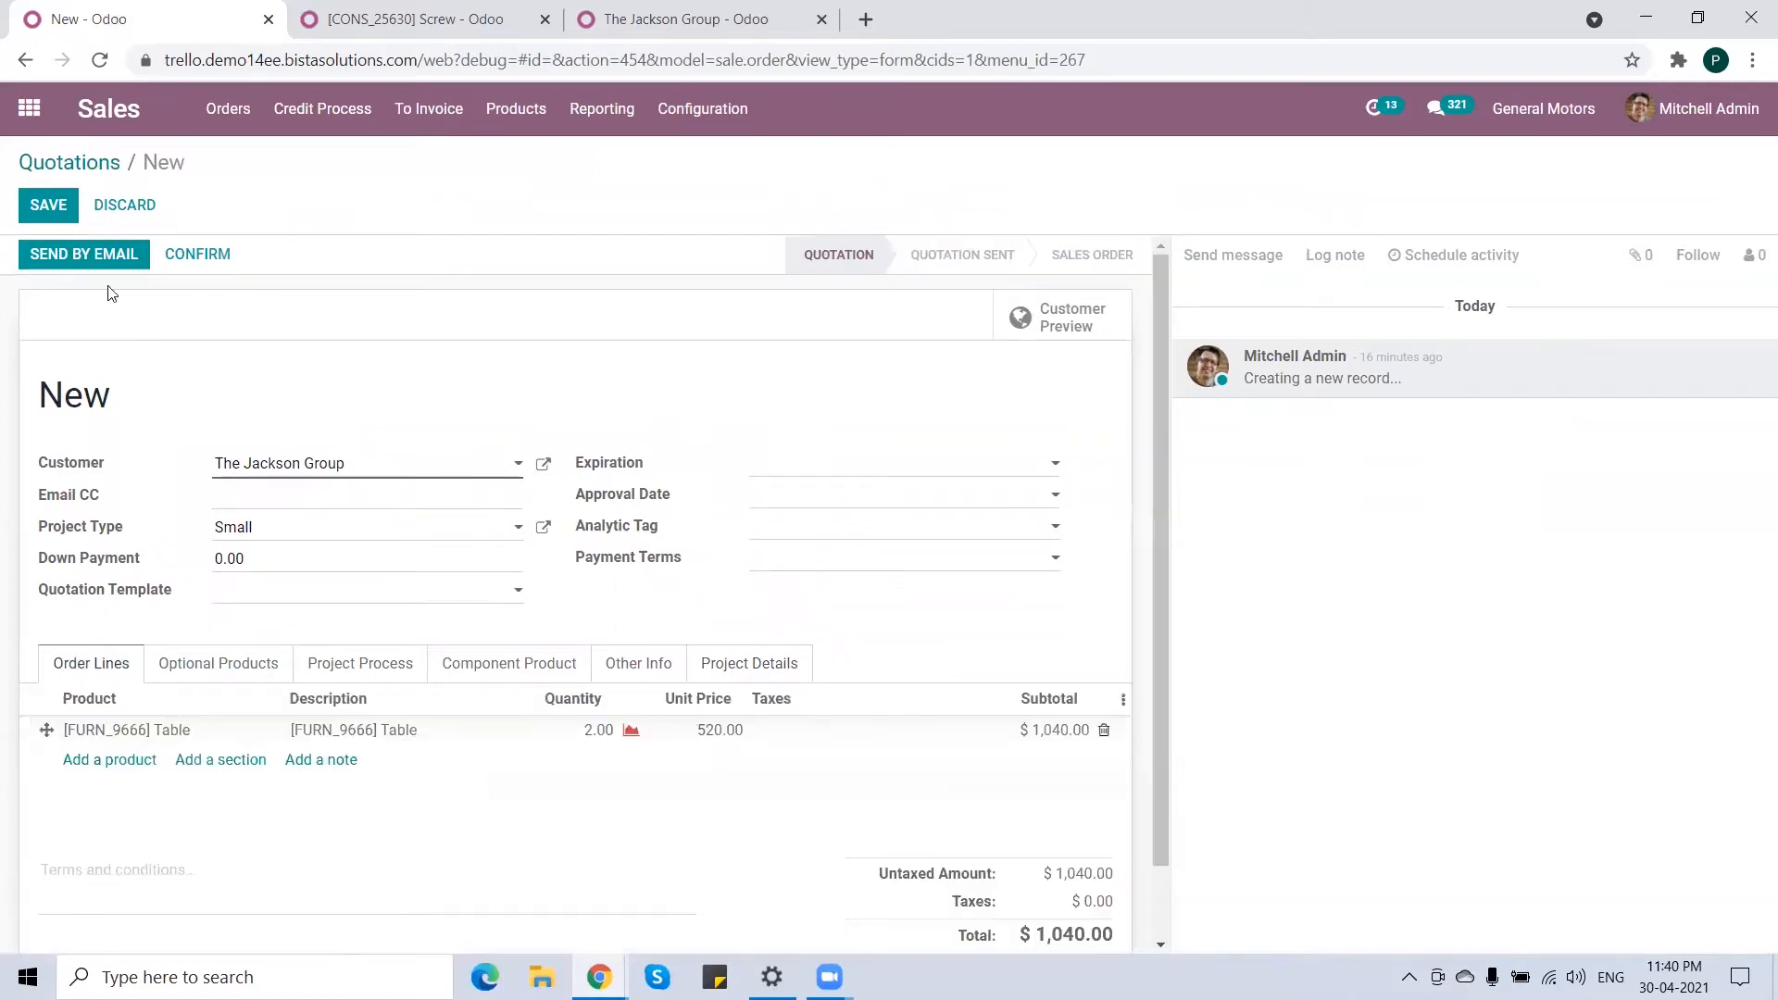
click(49, 207)
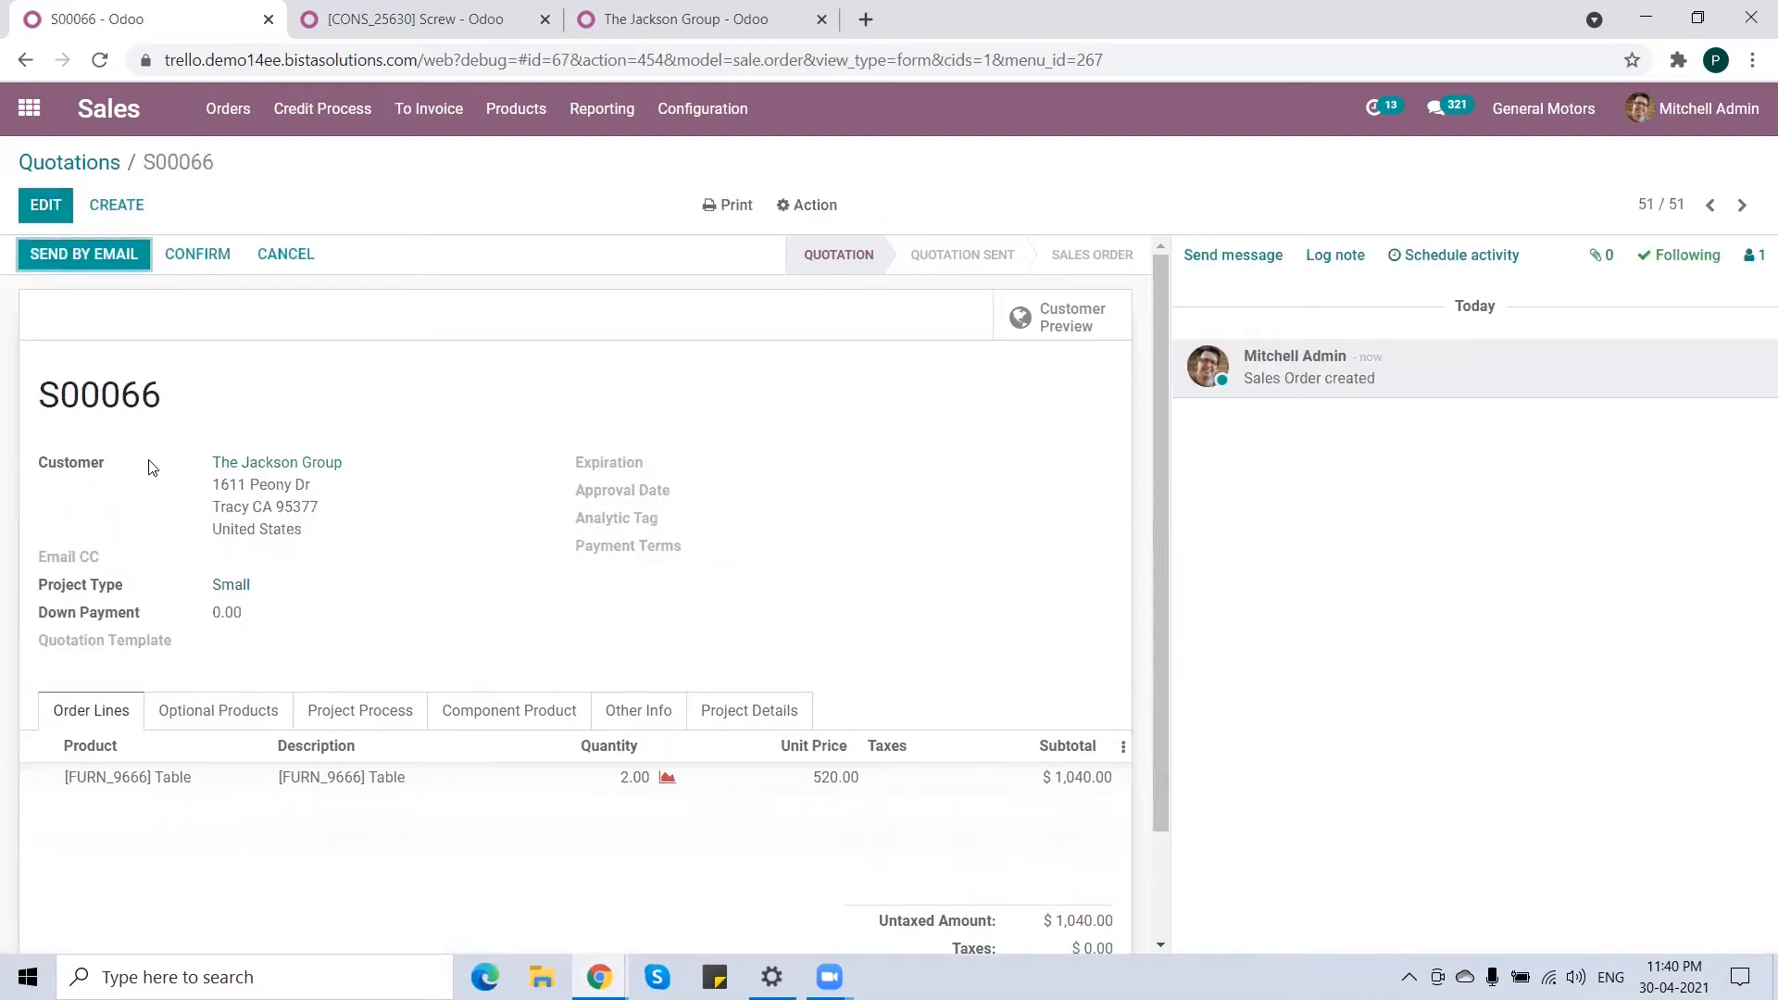
- Review the saved quotation's project processes, component products and project details, and return to its order lines
scroll(143, 546, down, 2)
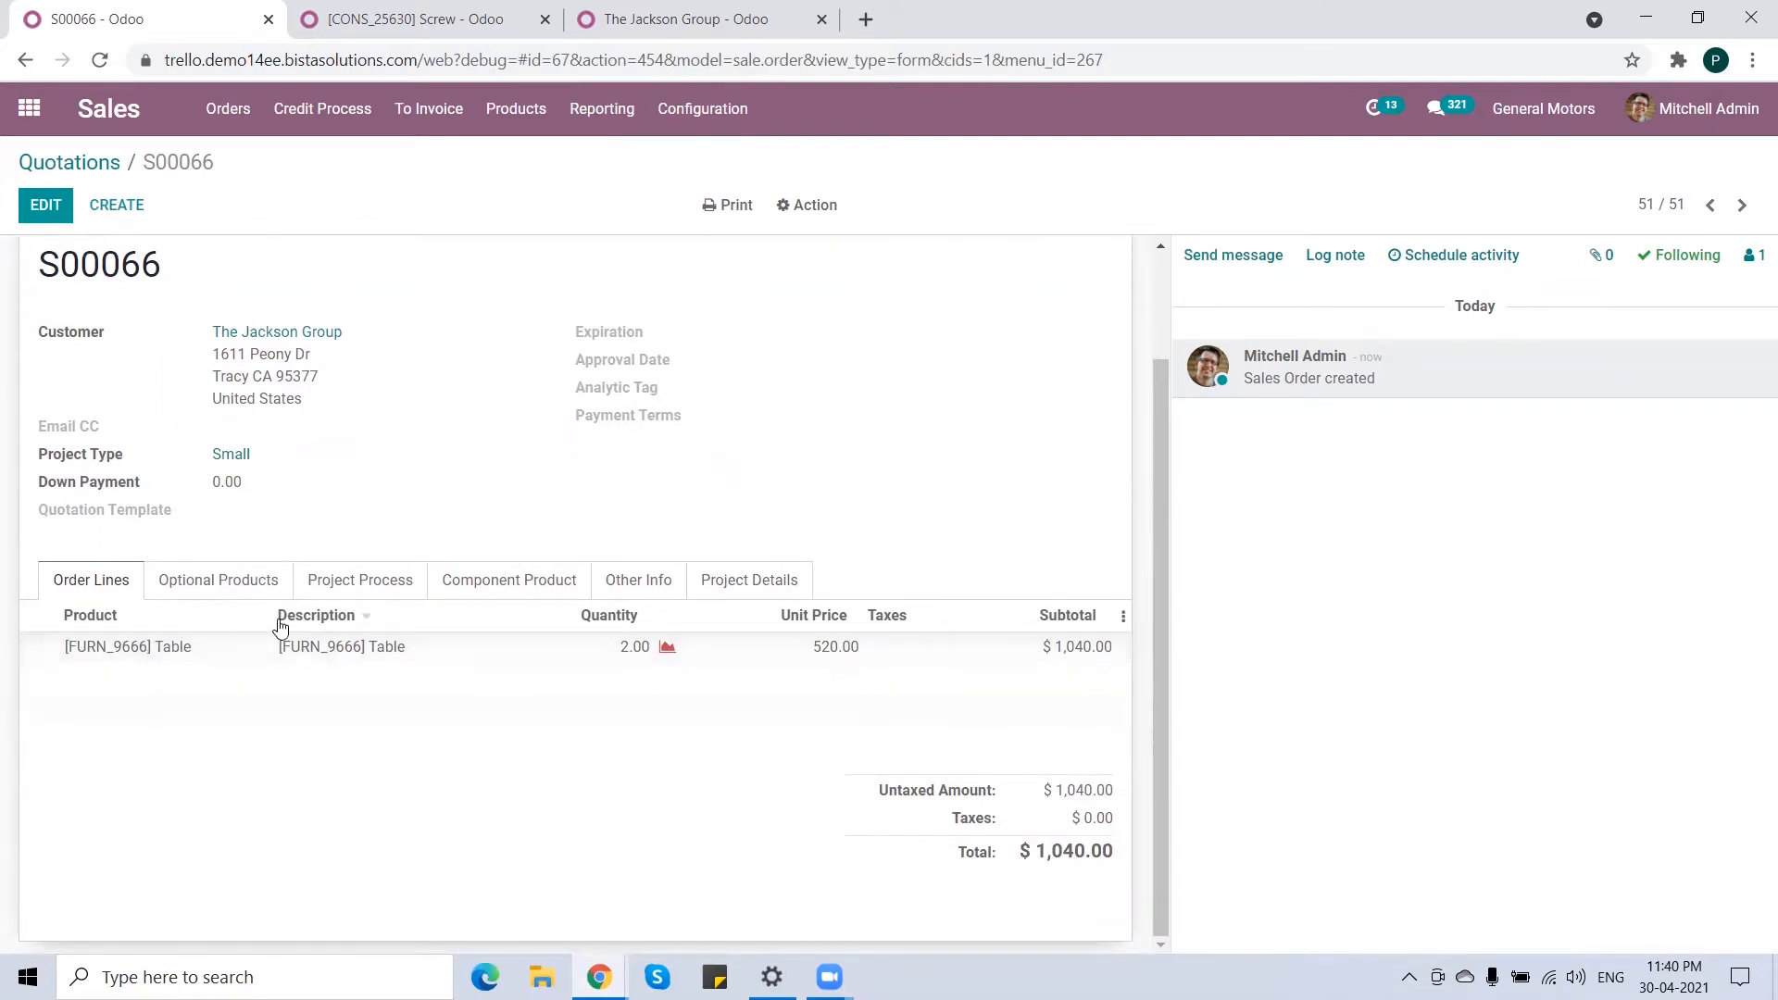
click(365, 584)
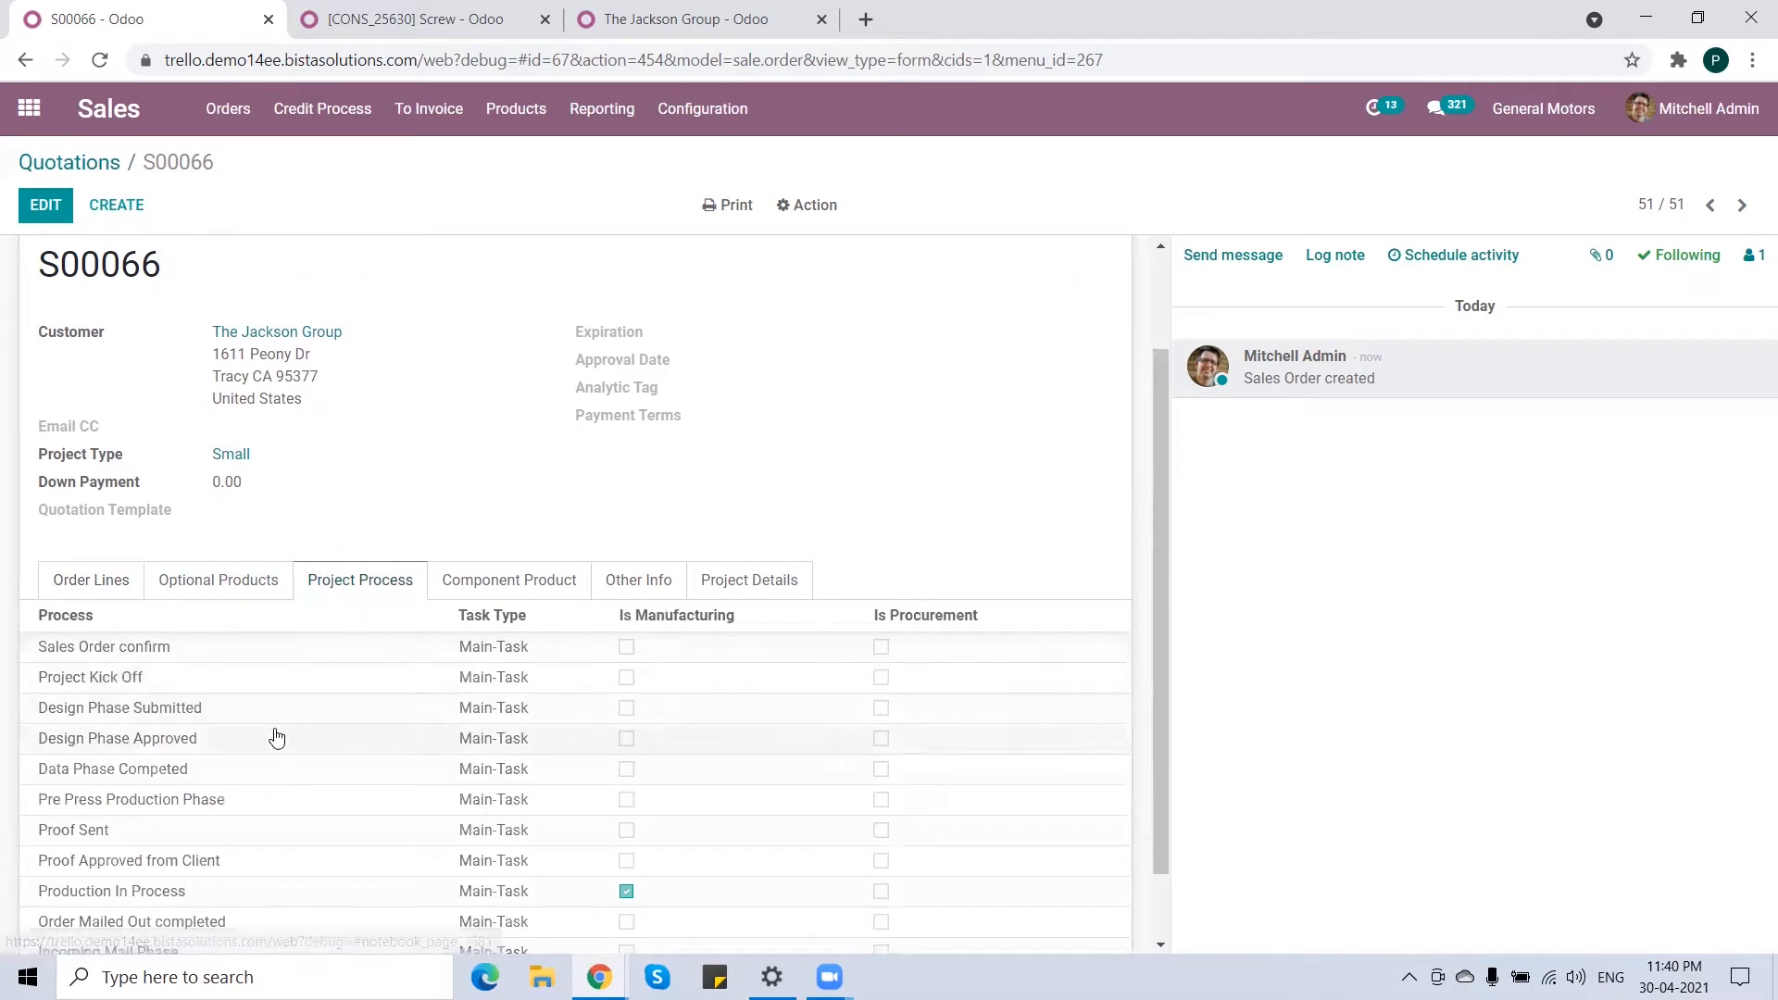
scroll(276, 738, down, 2)
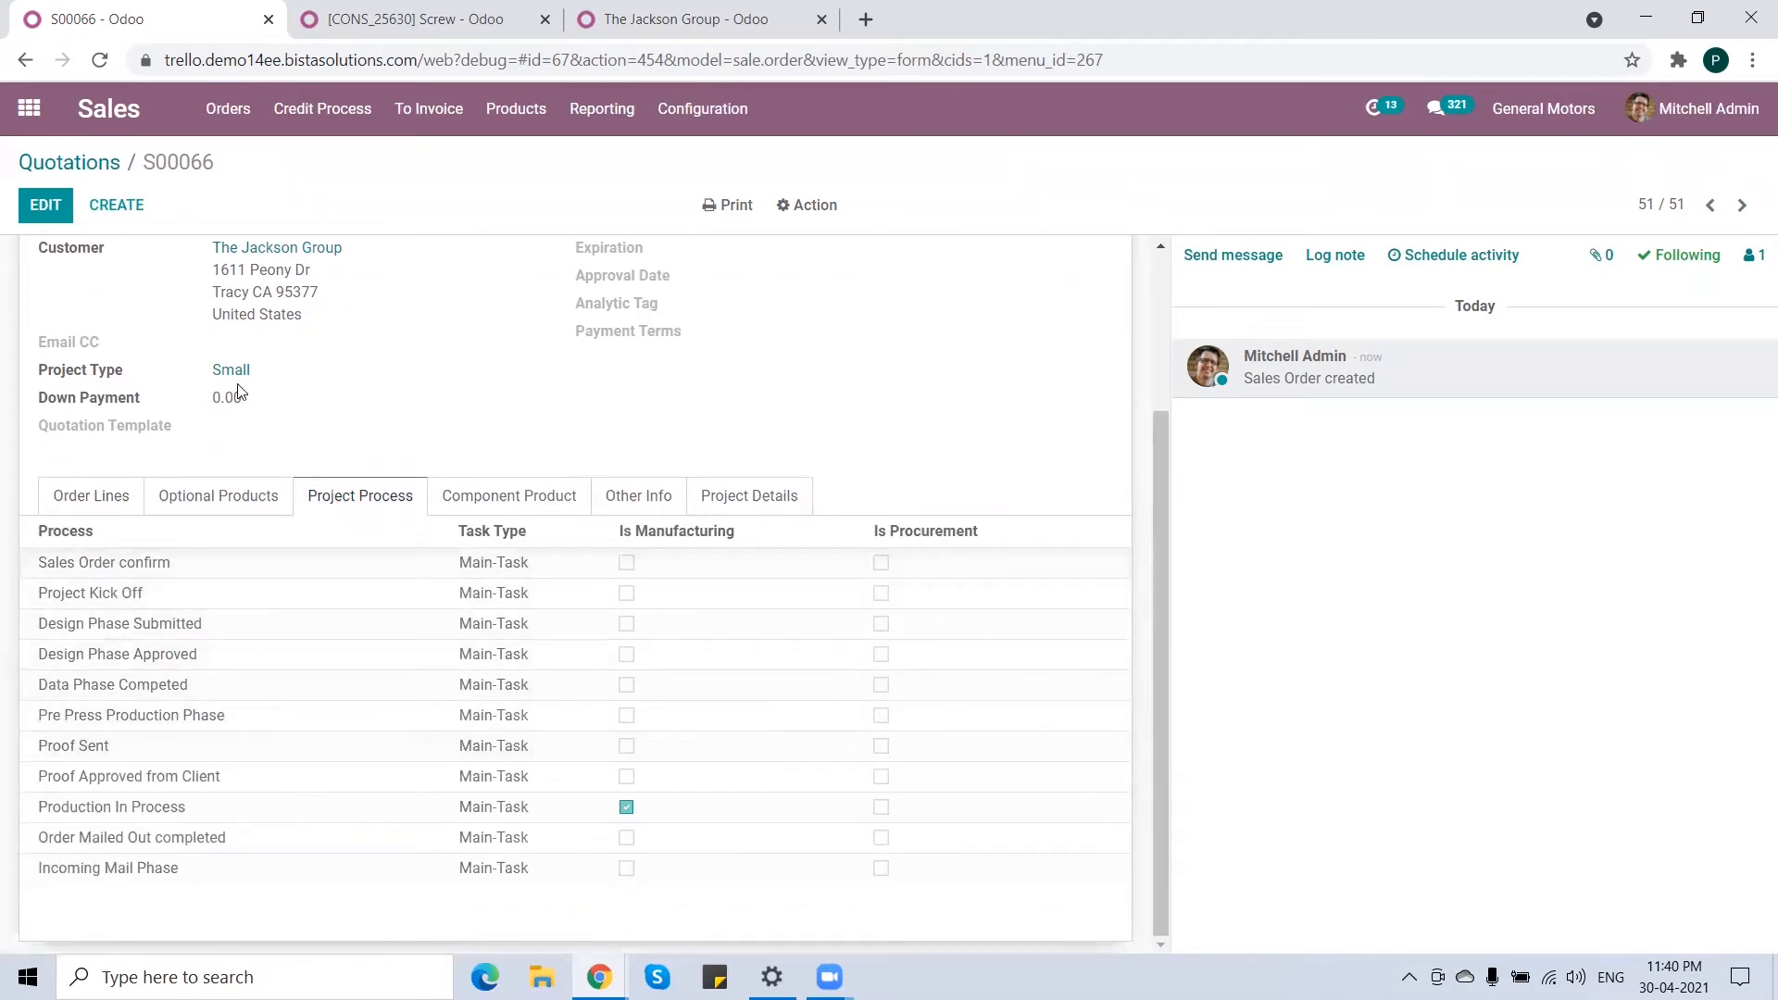
click(506, 503)
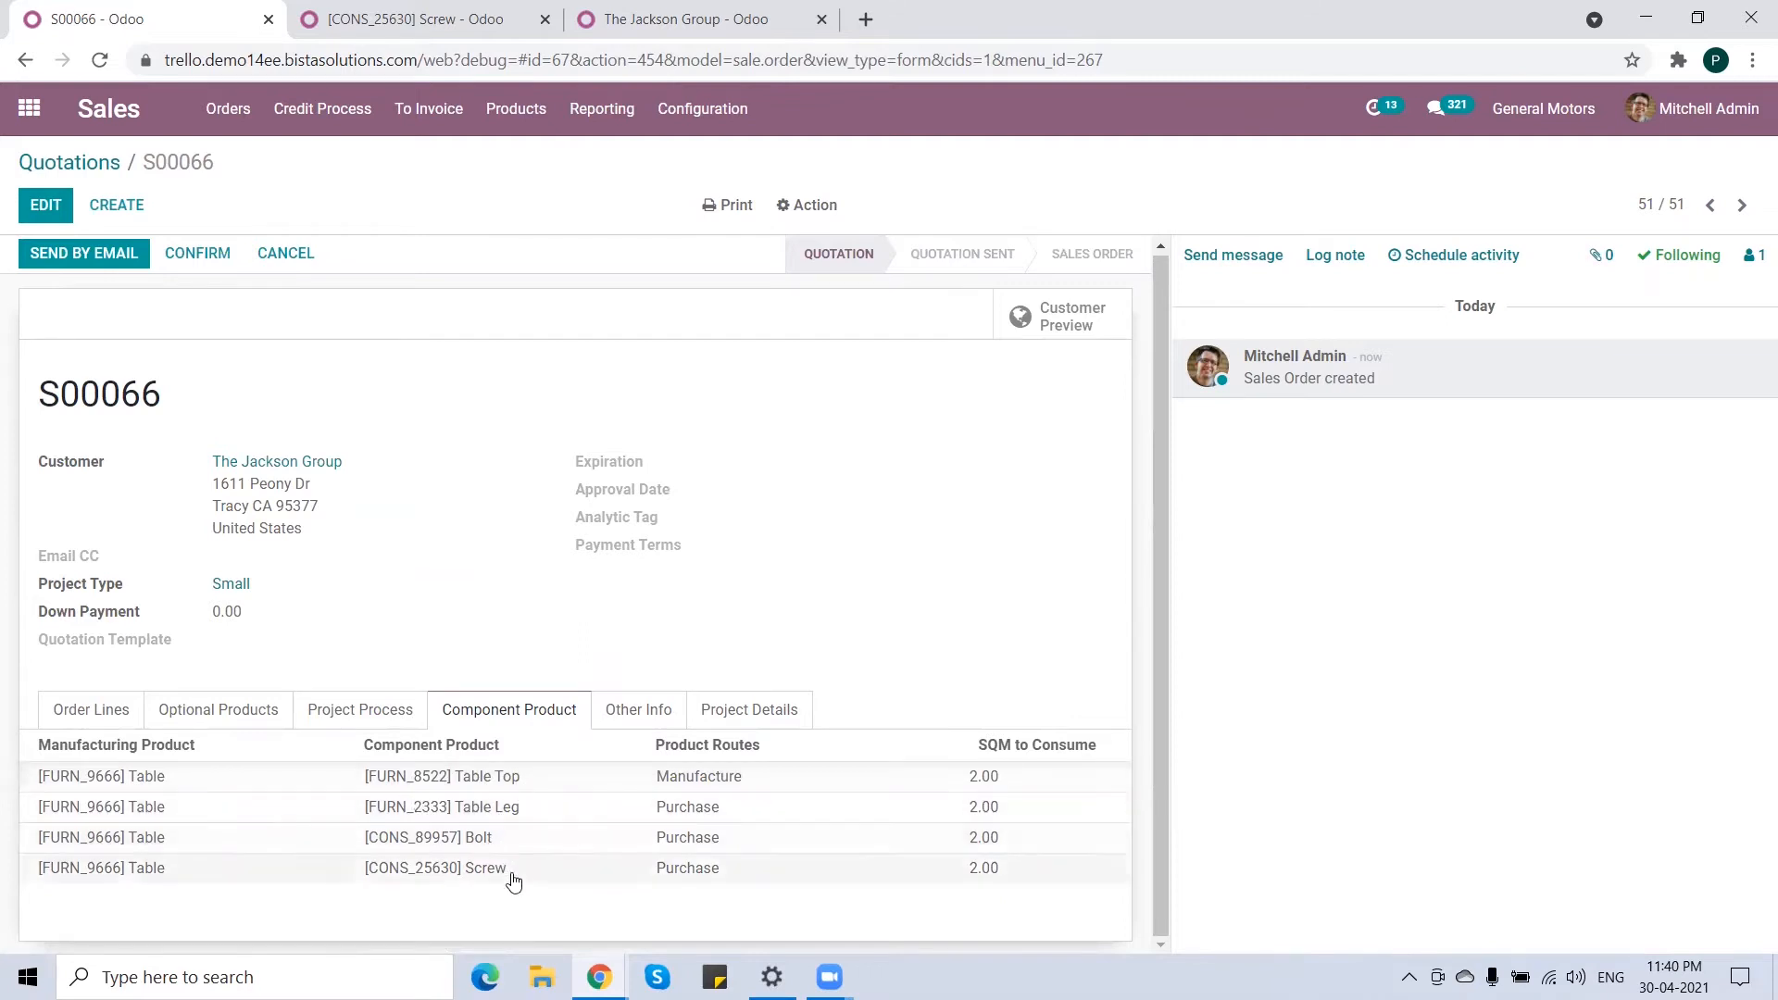
click(739, 714)
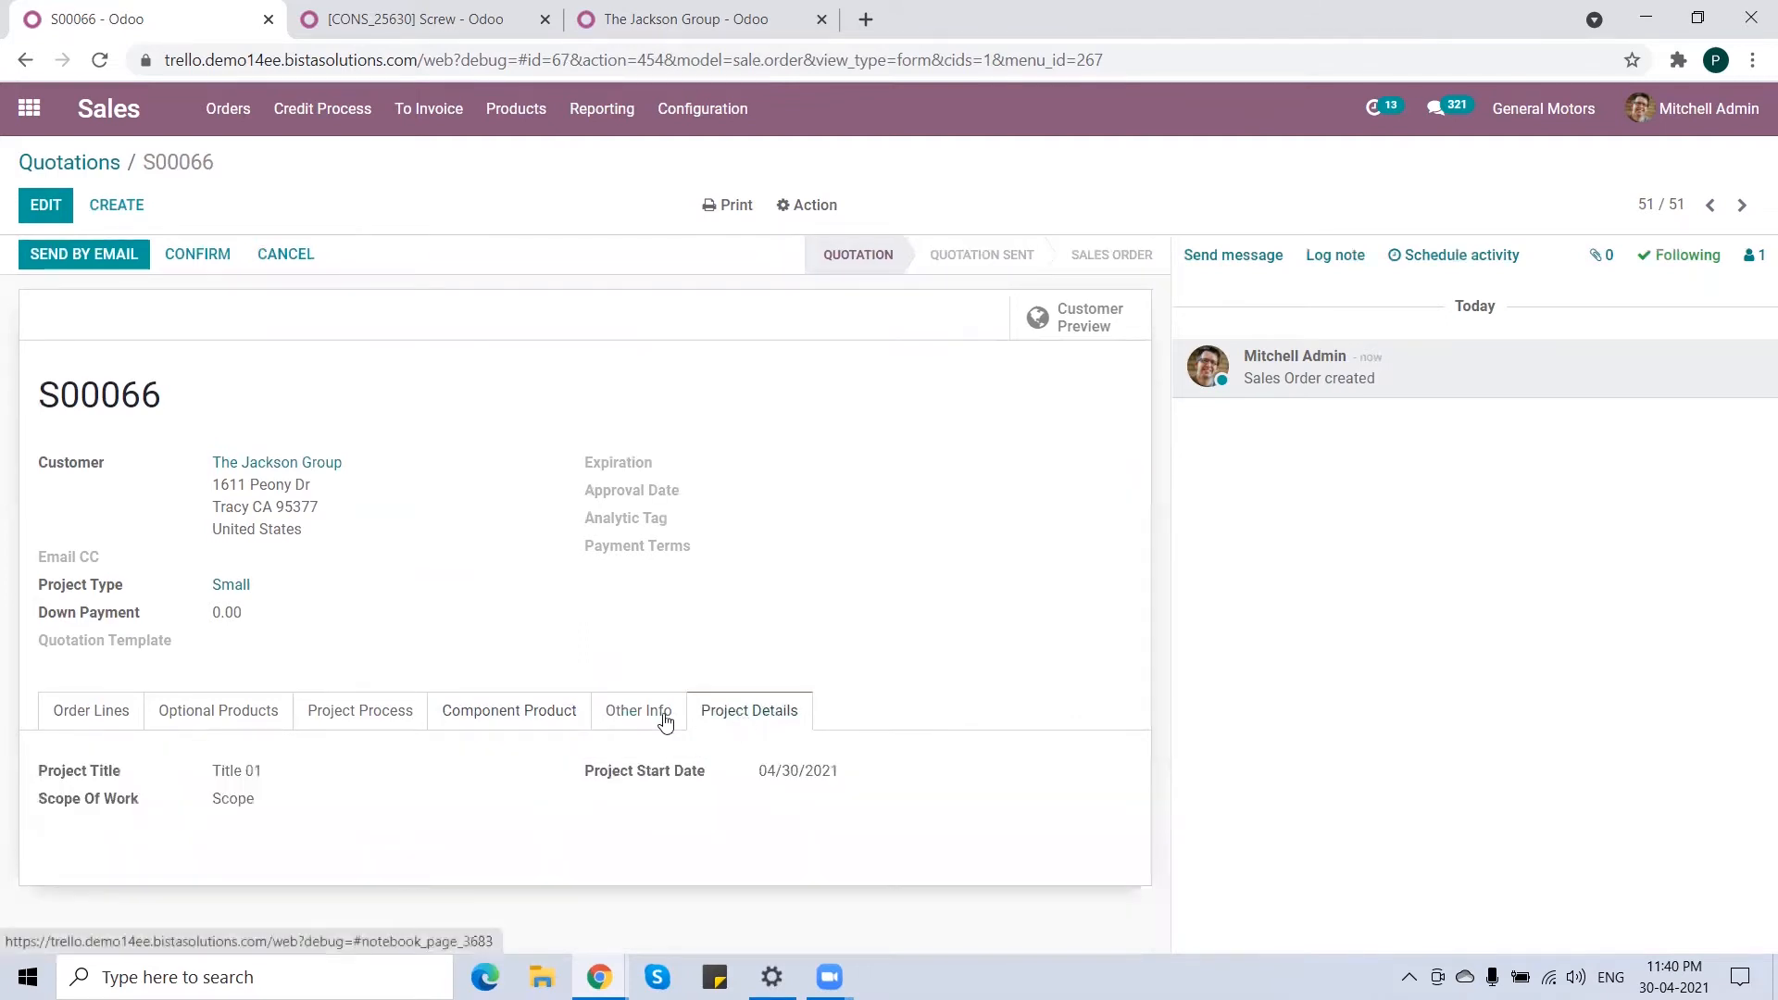
click(89, 714)
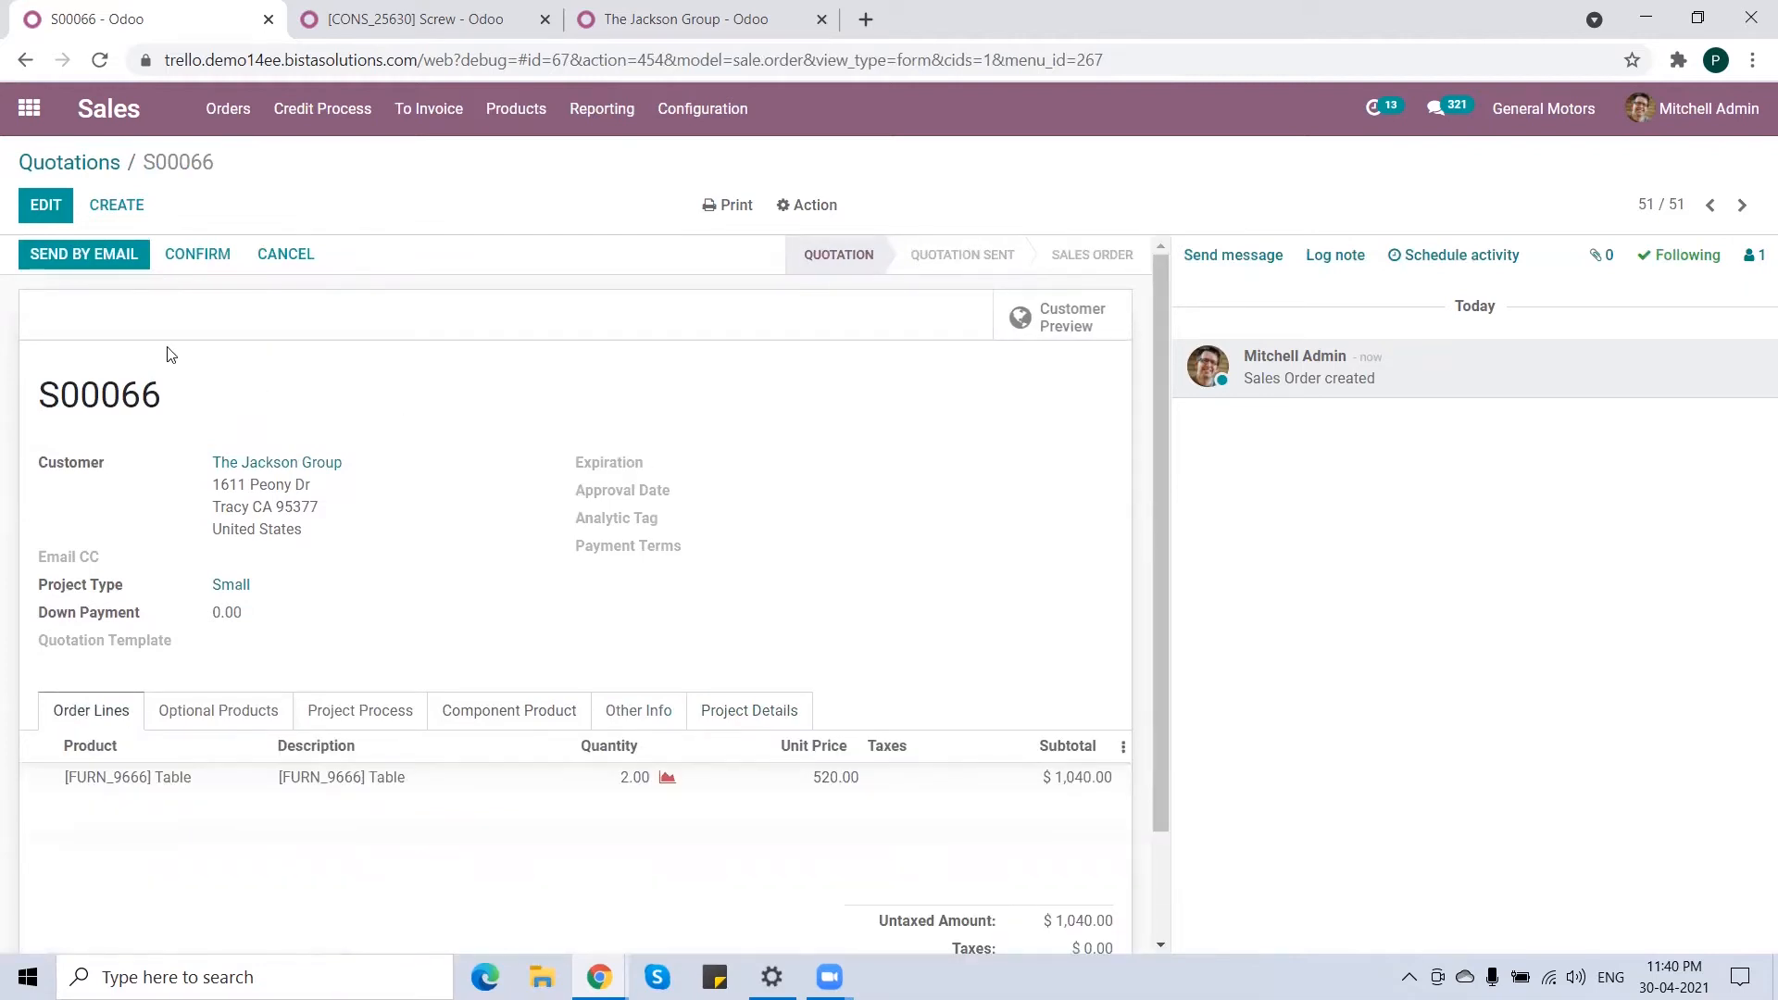
- Confirm the quotation as a sales order, and confirm its linked project from the project overview
click(198, 254)
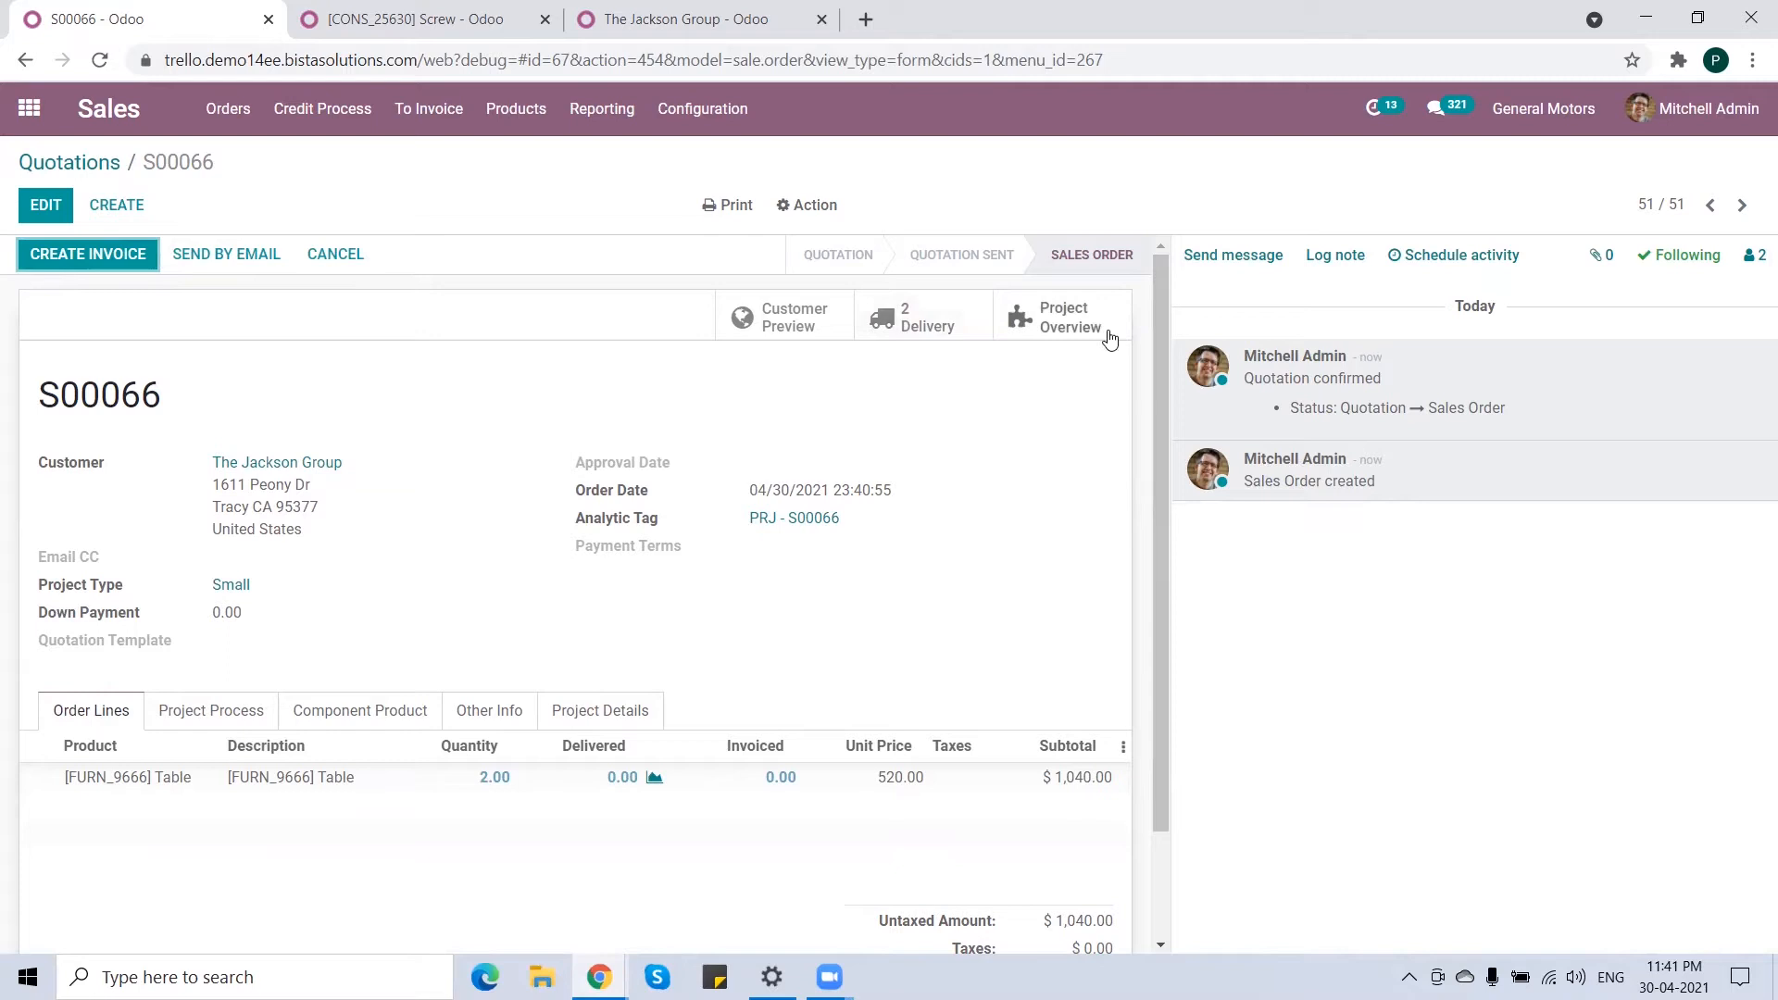
click(1079, 315)
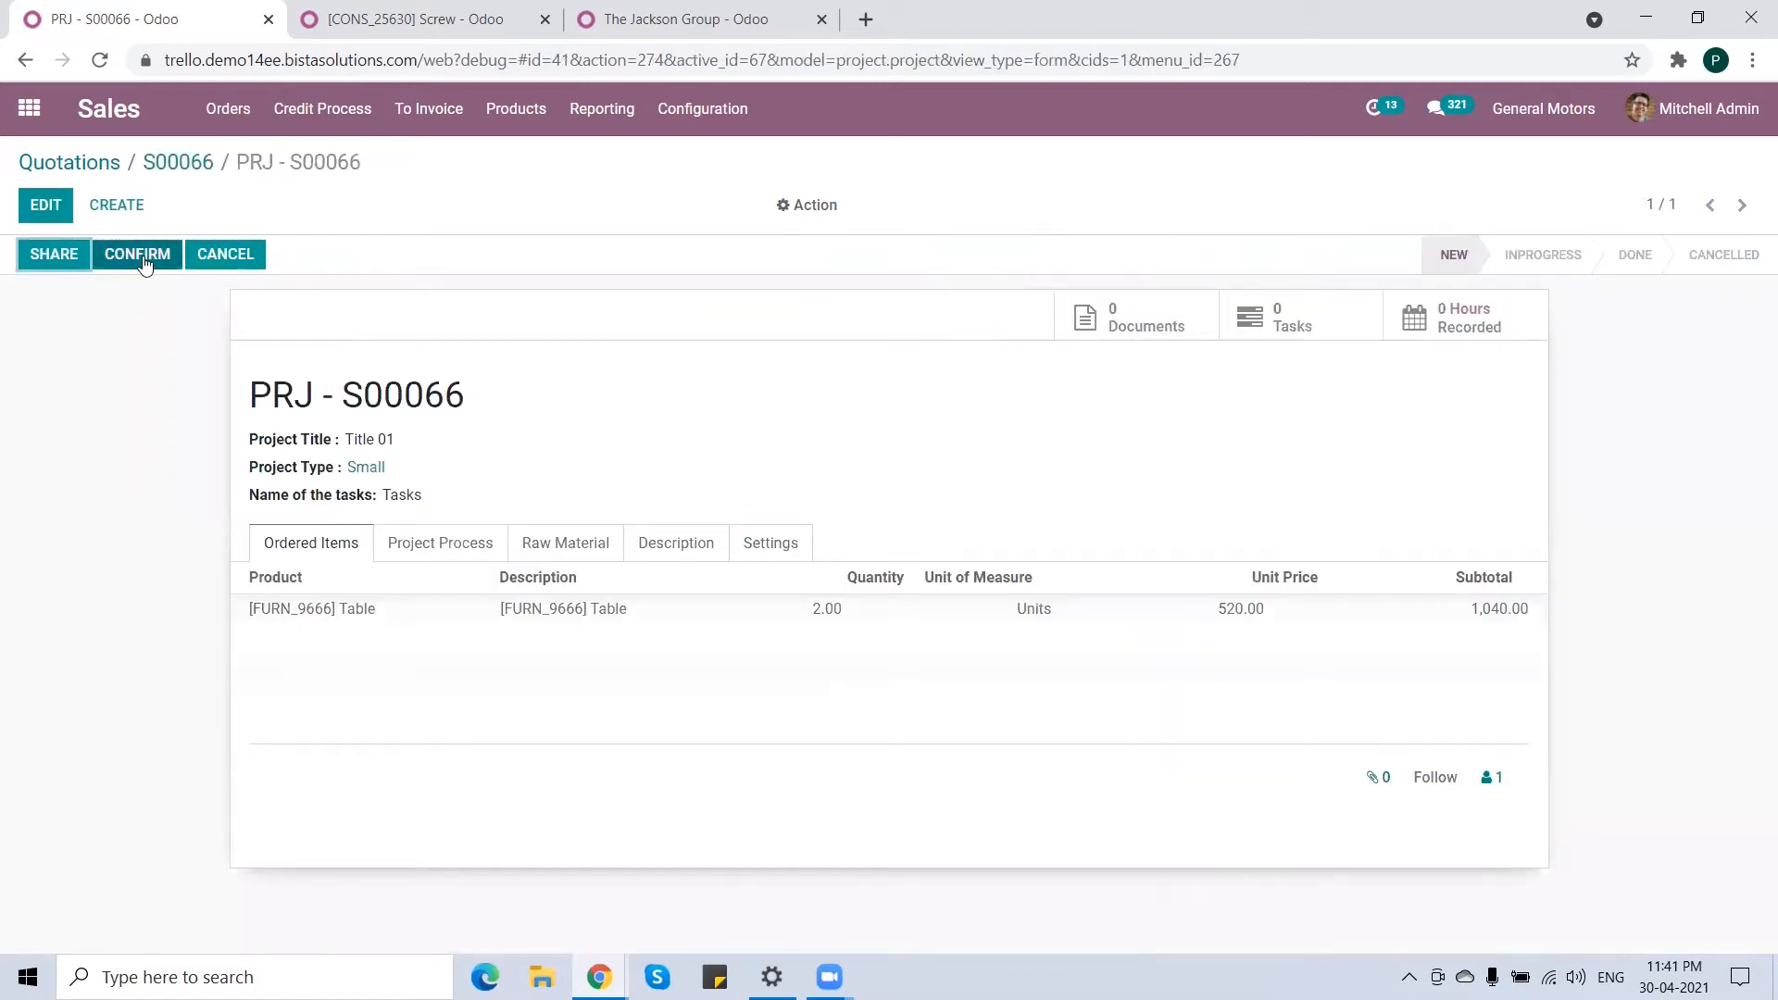
drag(476, 400, 247, 398)
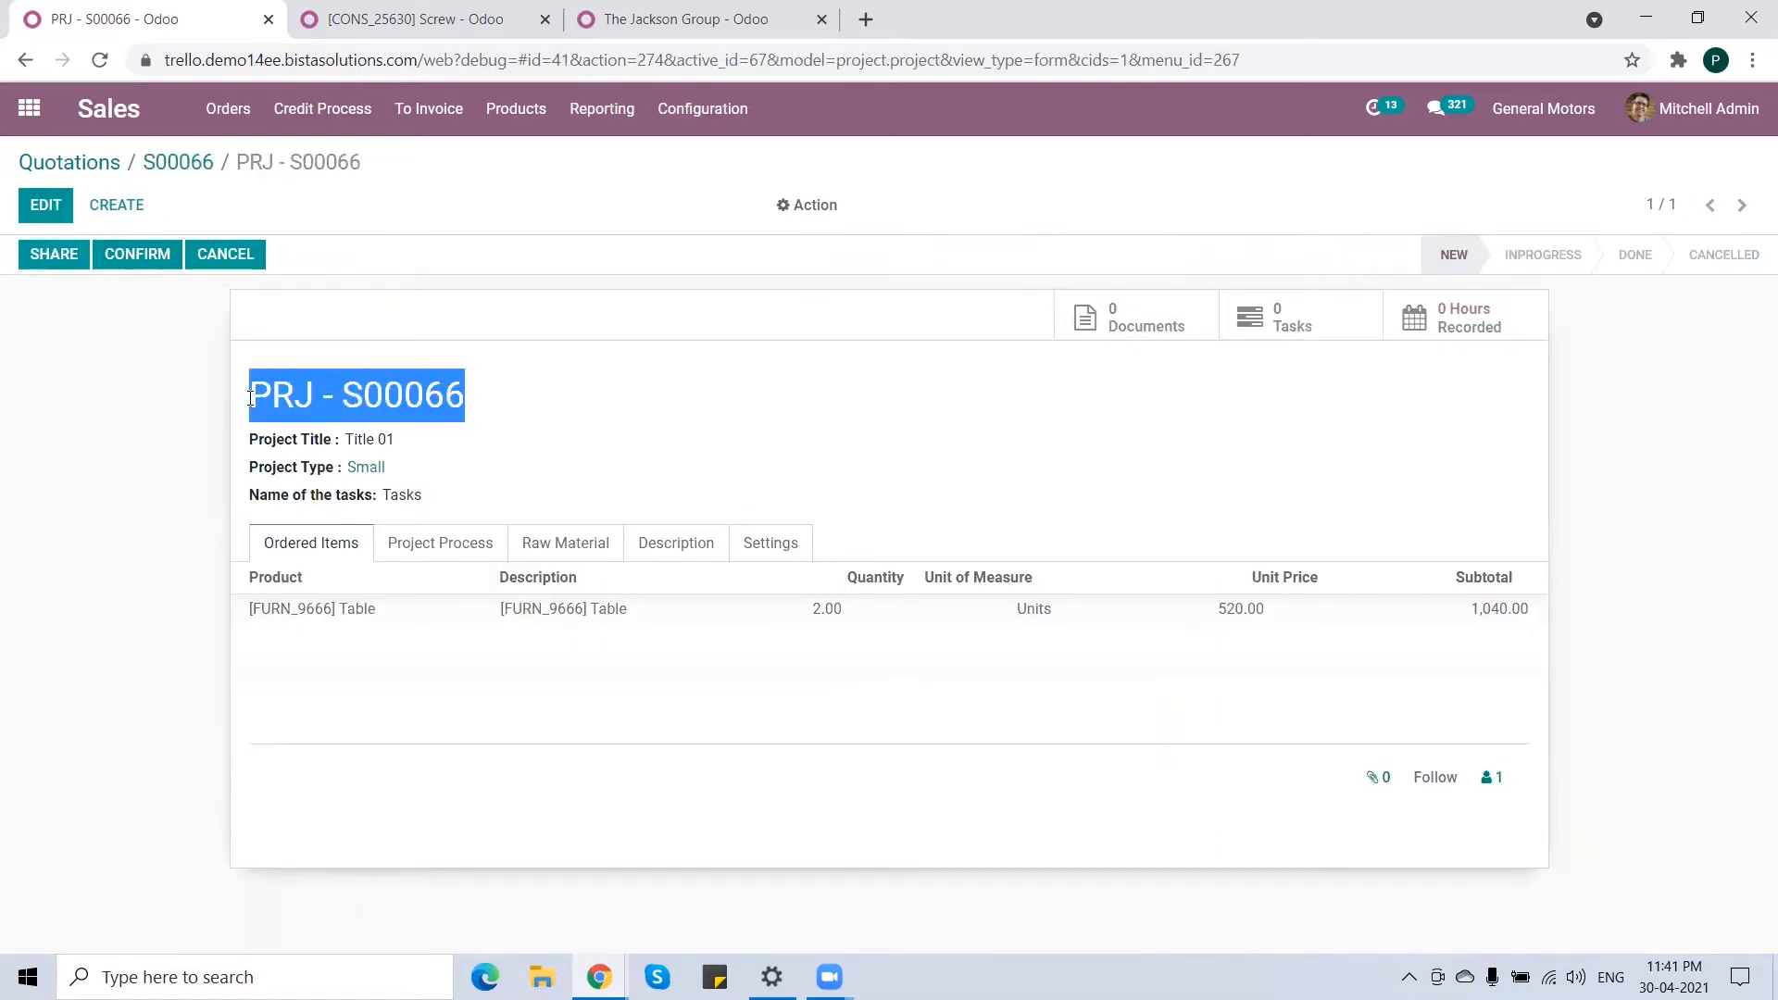
click(517, 405)
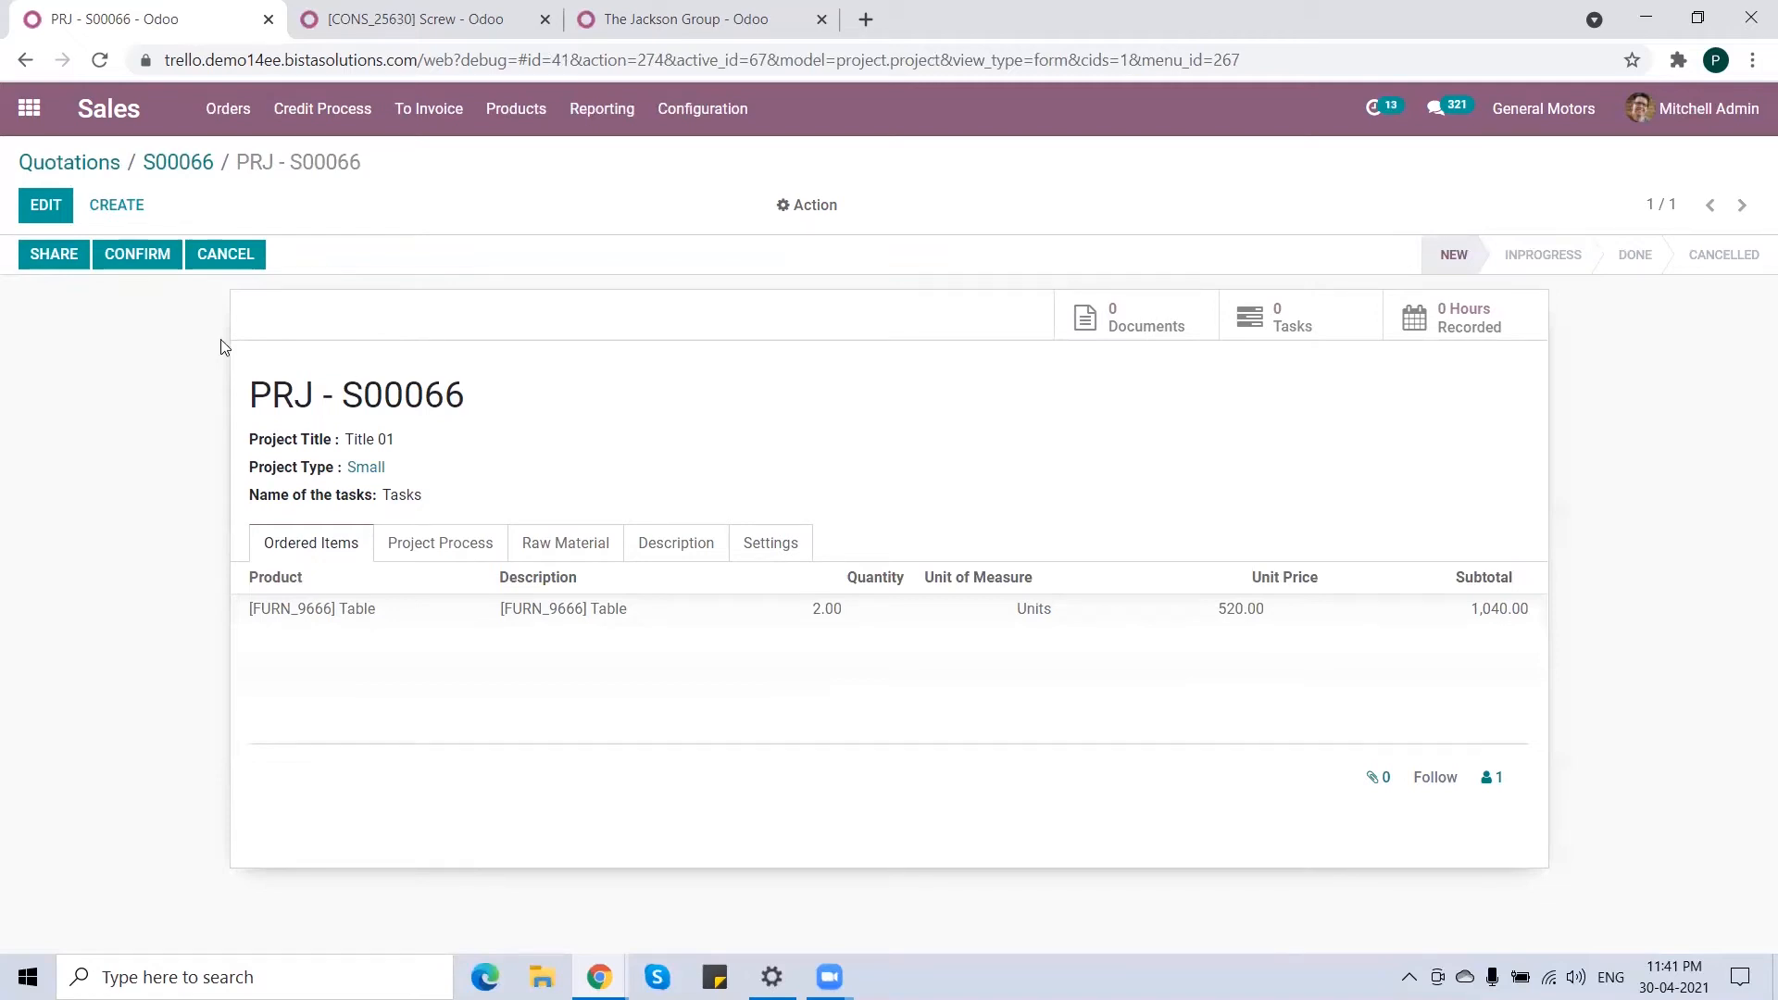
click(141, 259)
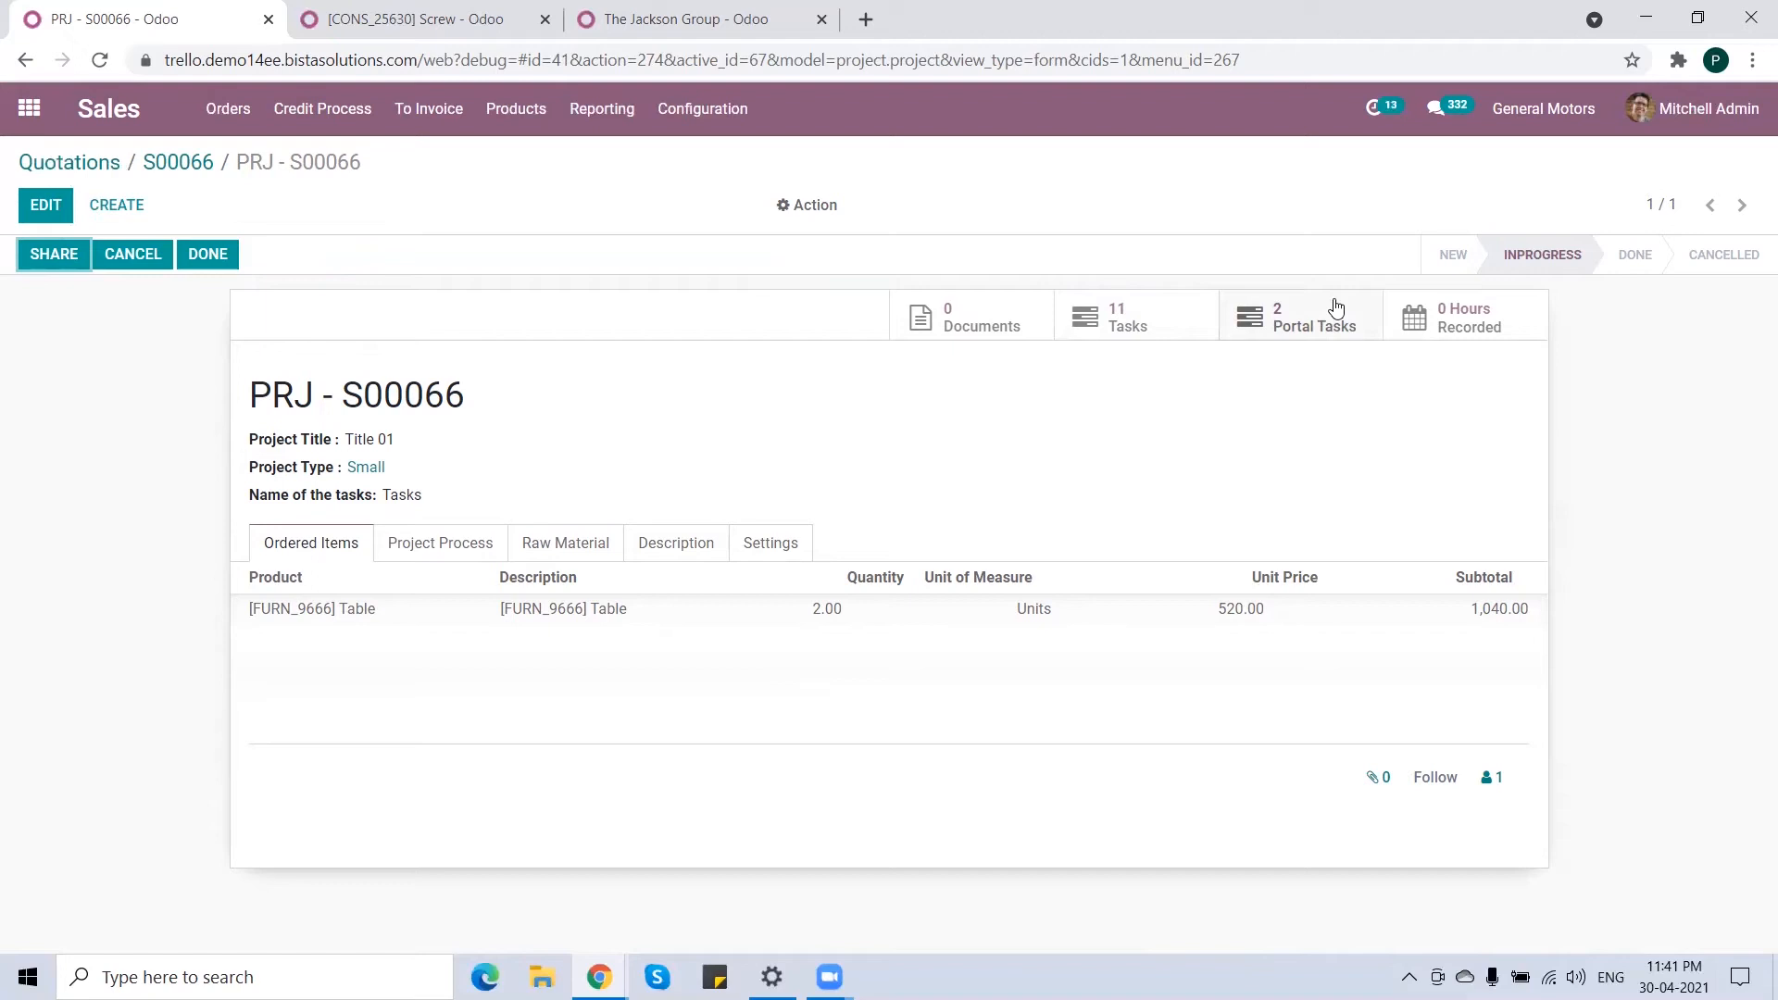
- Open the confirmed project's tasks and review all the task cards in the New stage
click(1168, 320)
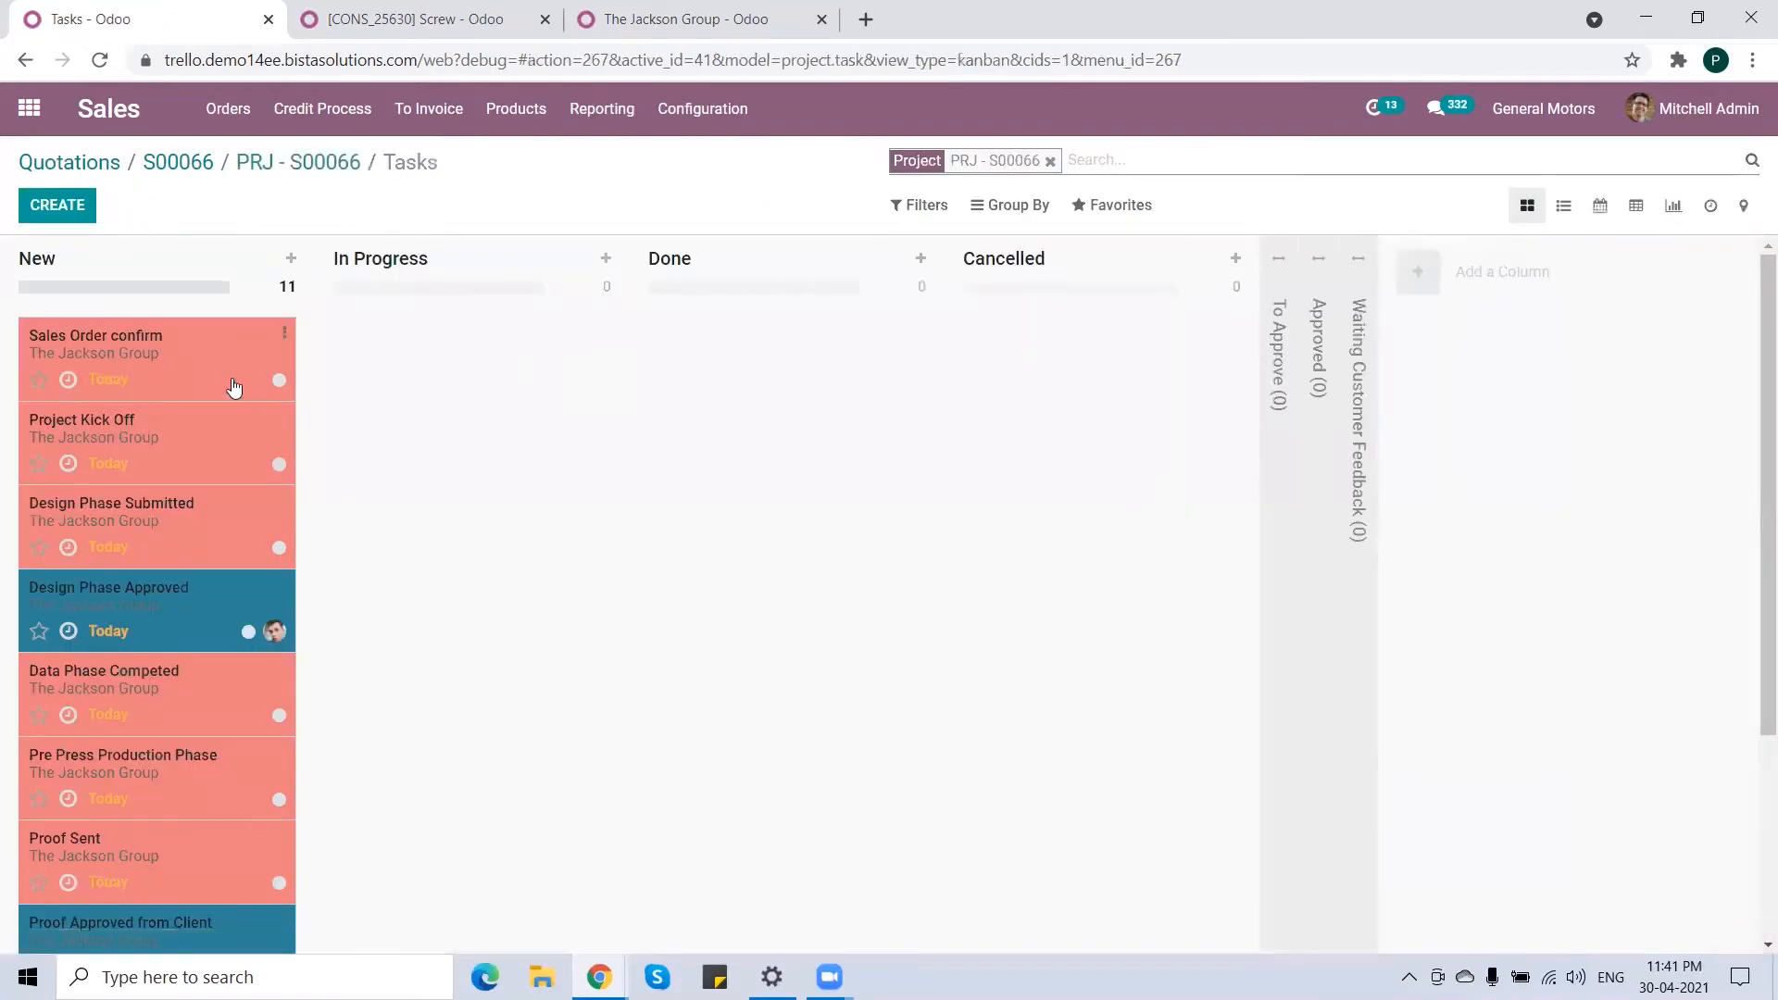
scroll(278, 611, down, 3)
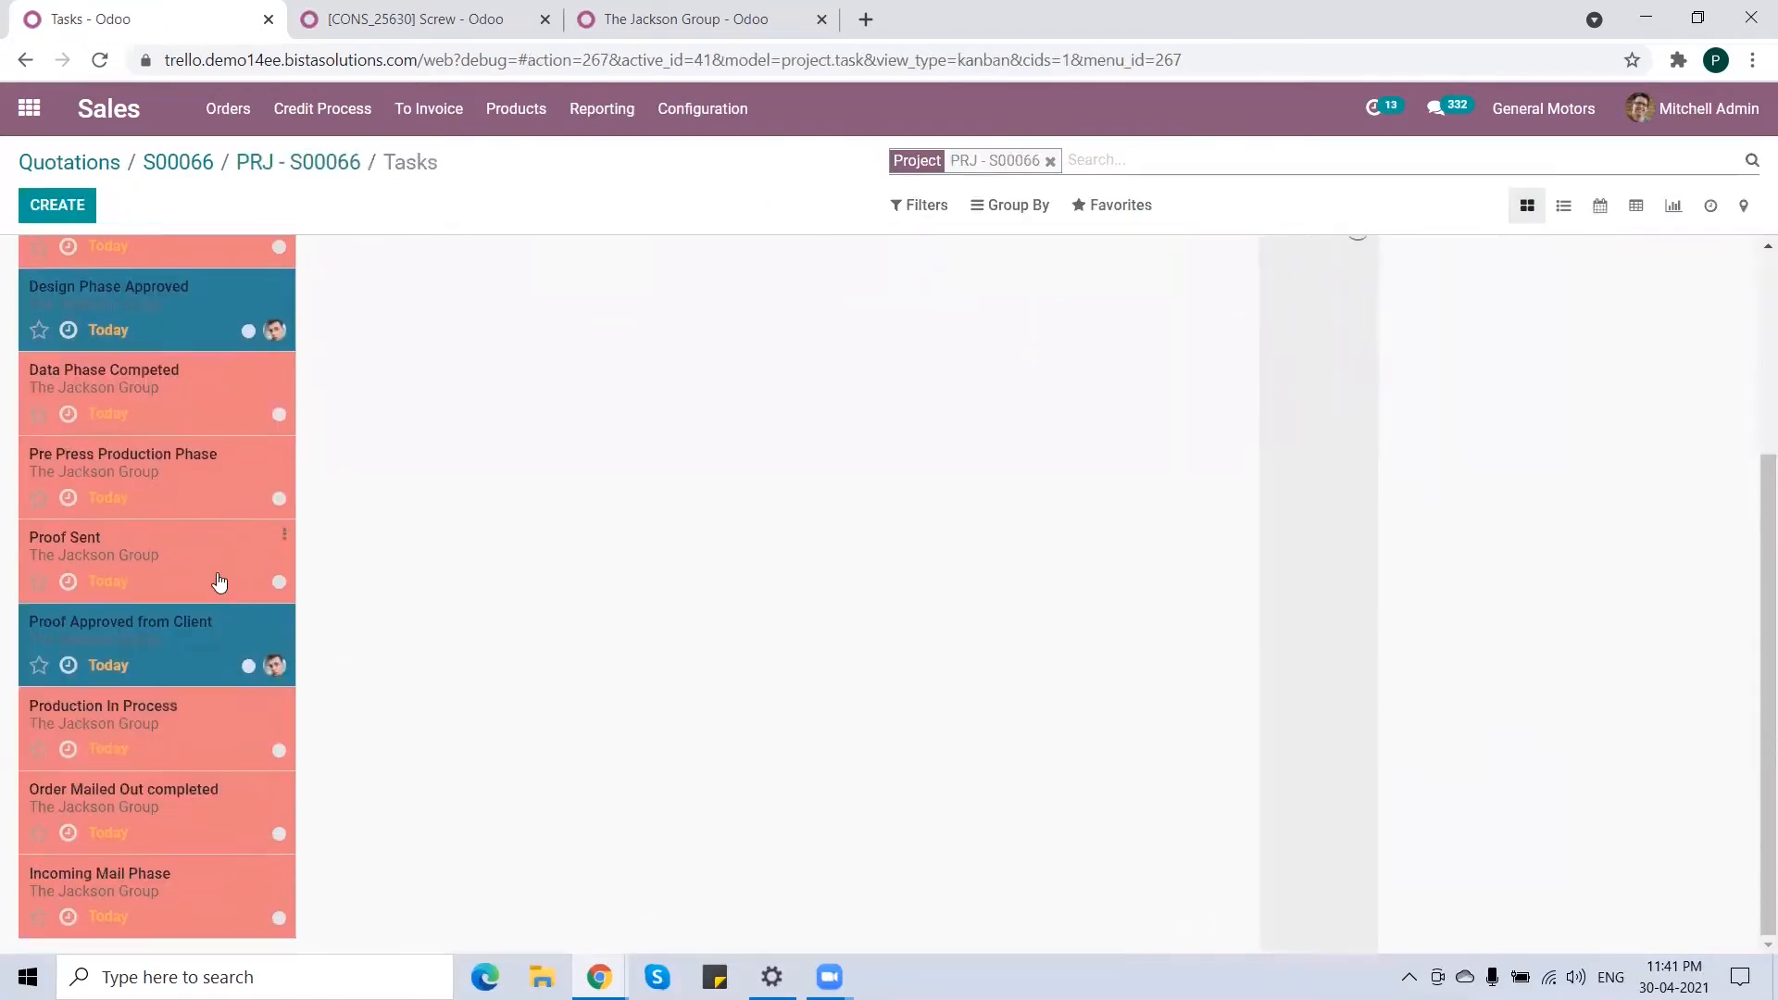
scroll(190, 544, up, 3)
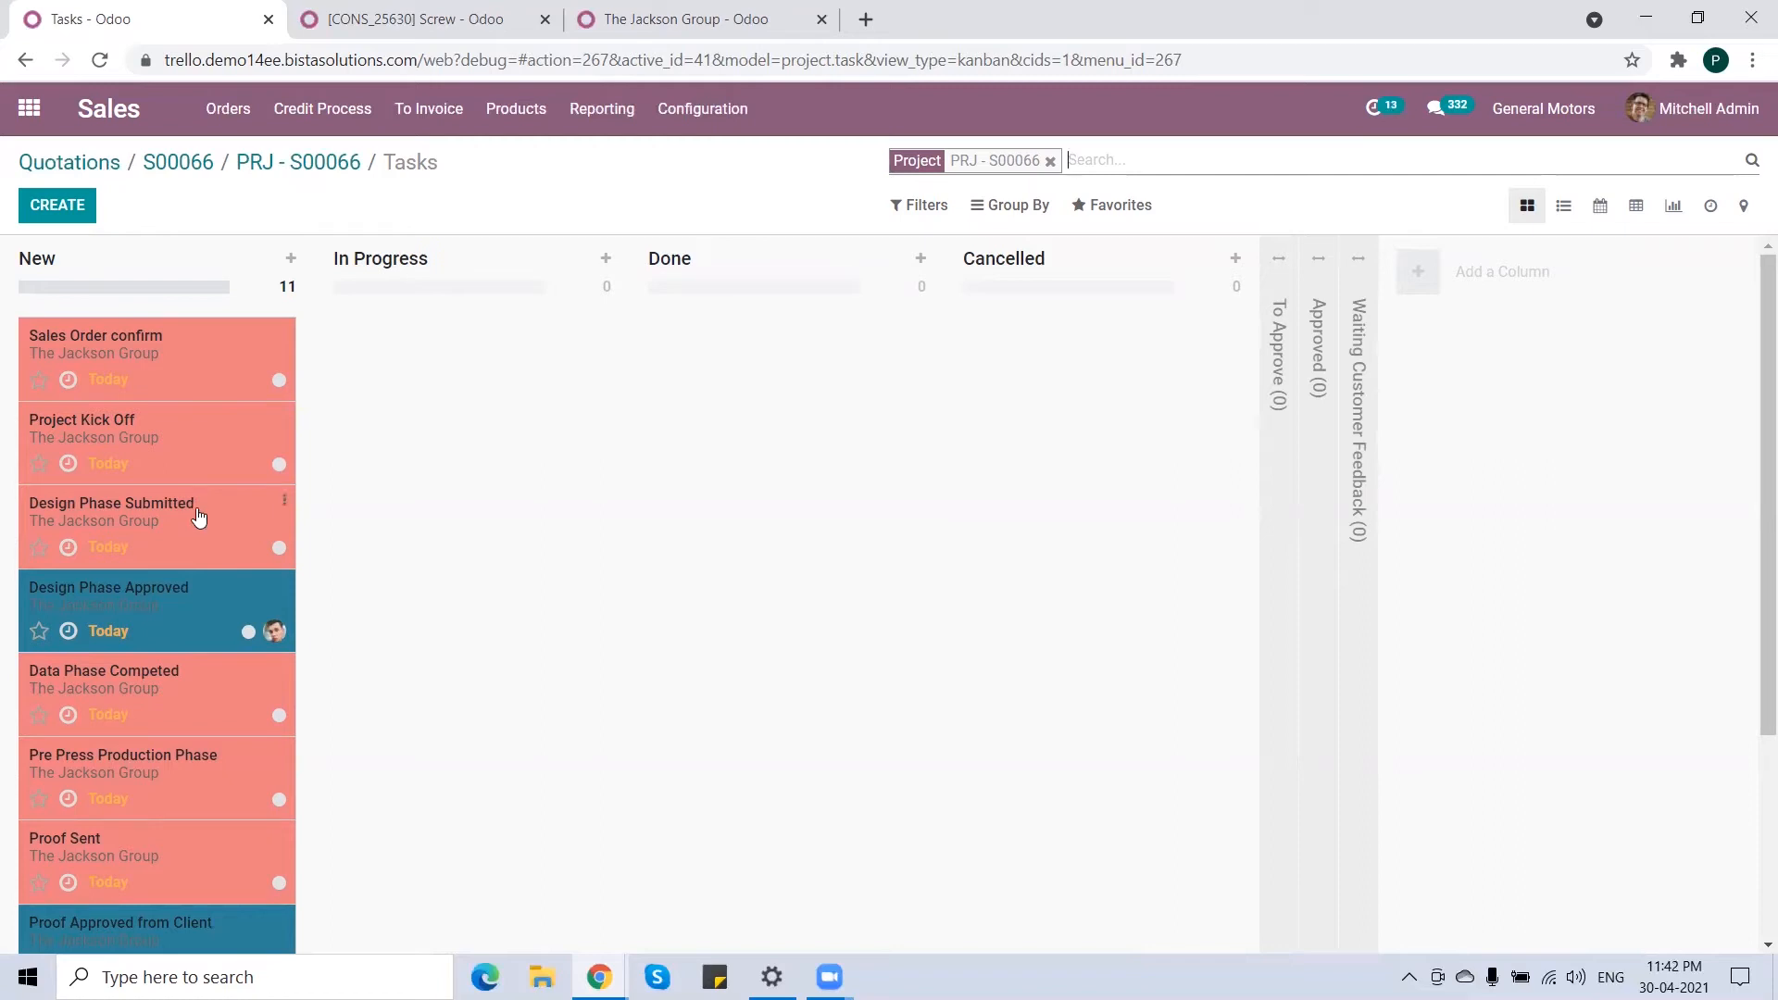
scroll(417, 612, down, 3)
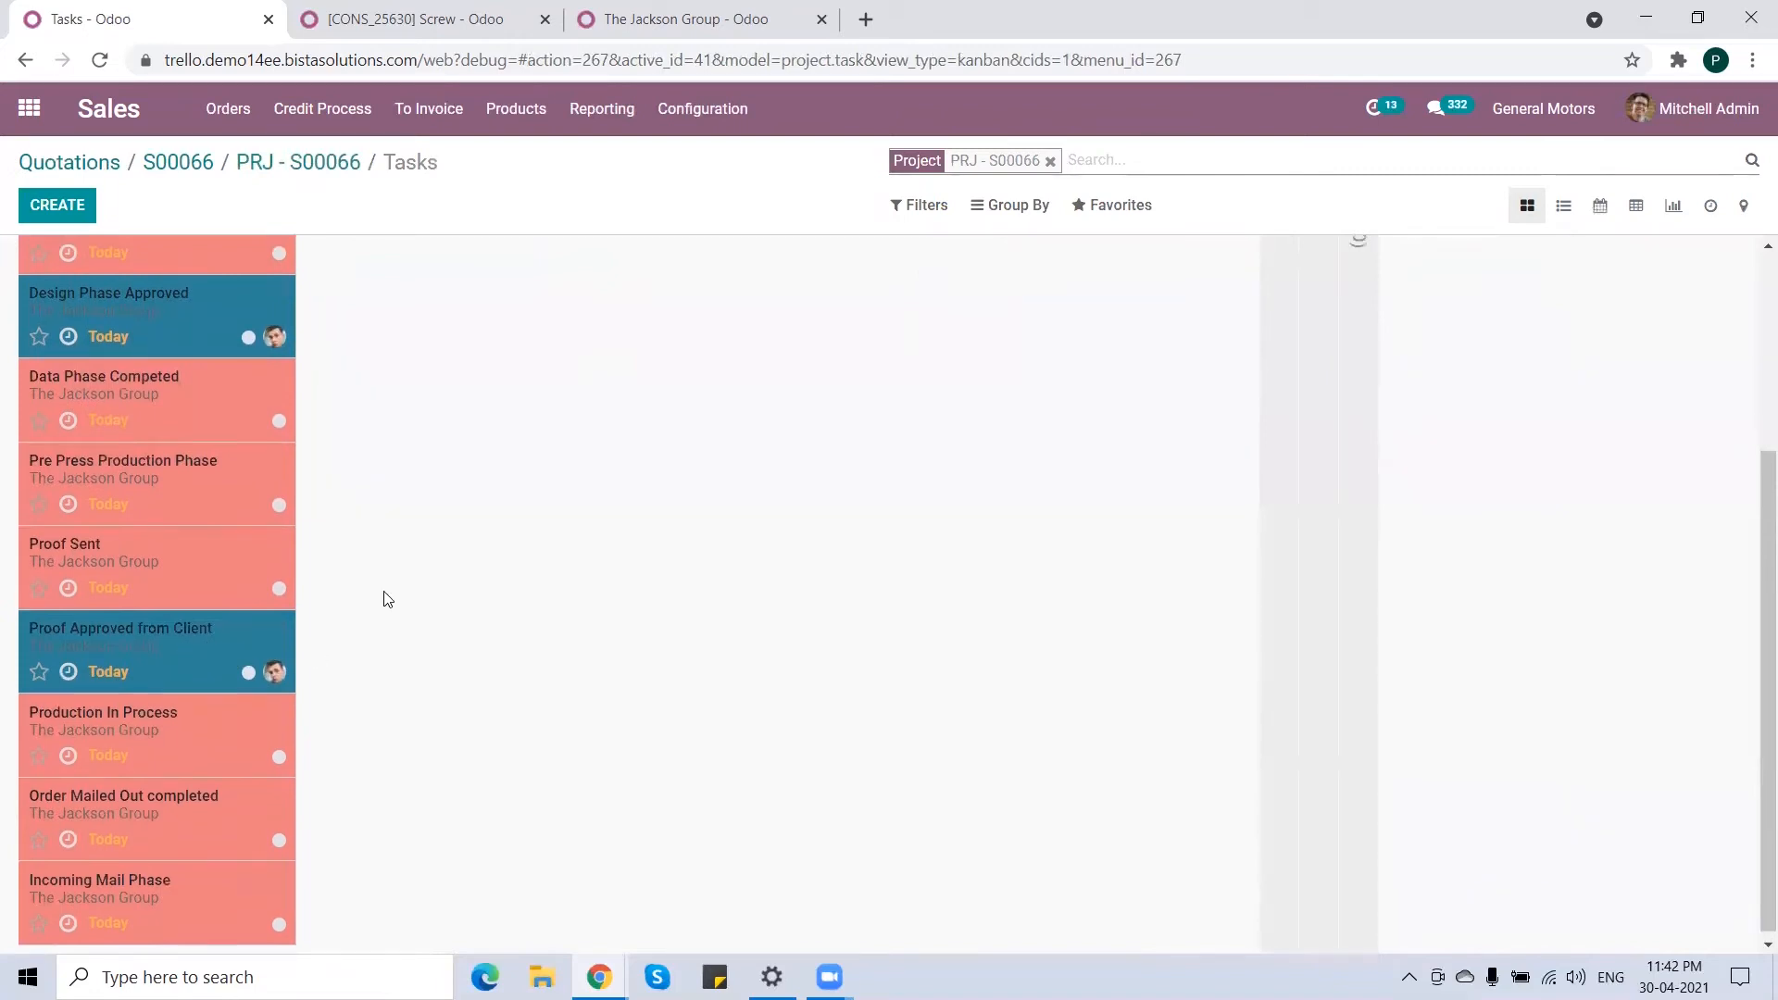
scroll(371, 602, up, 3)
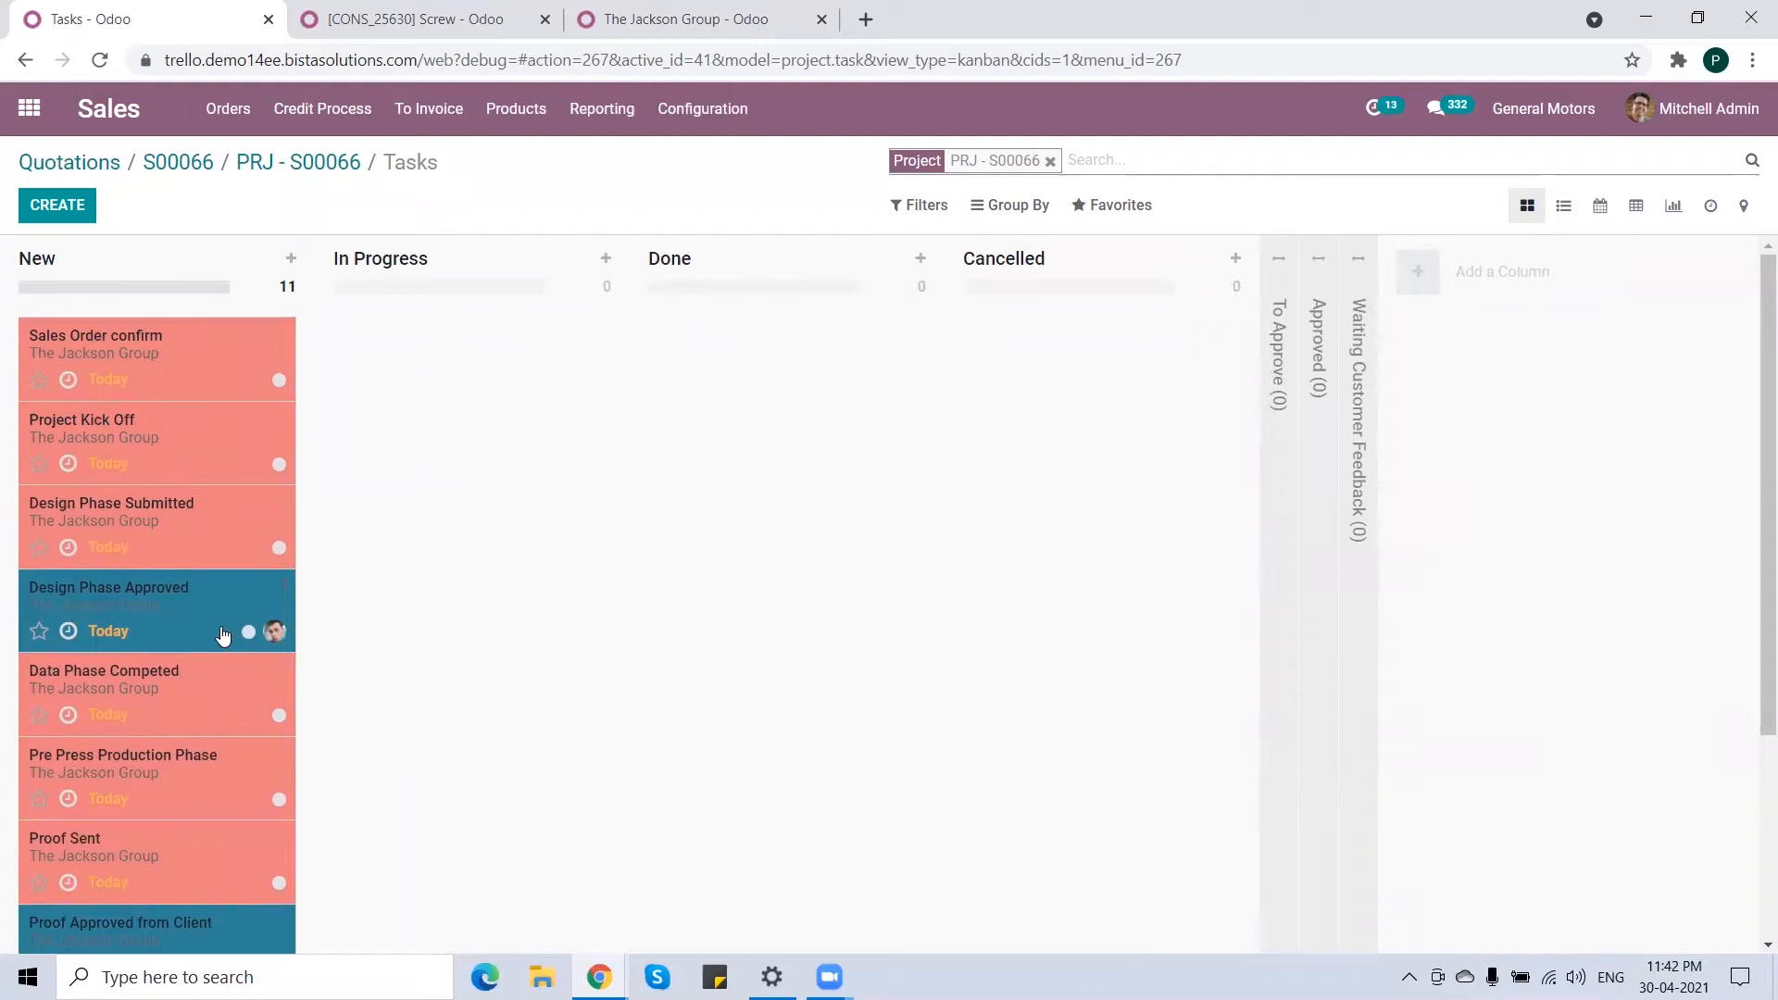
- Move the Sales Order confirm task to In Progress and set its initially planned hours to 2
drag(153, 349, 435, 344)
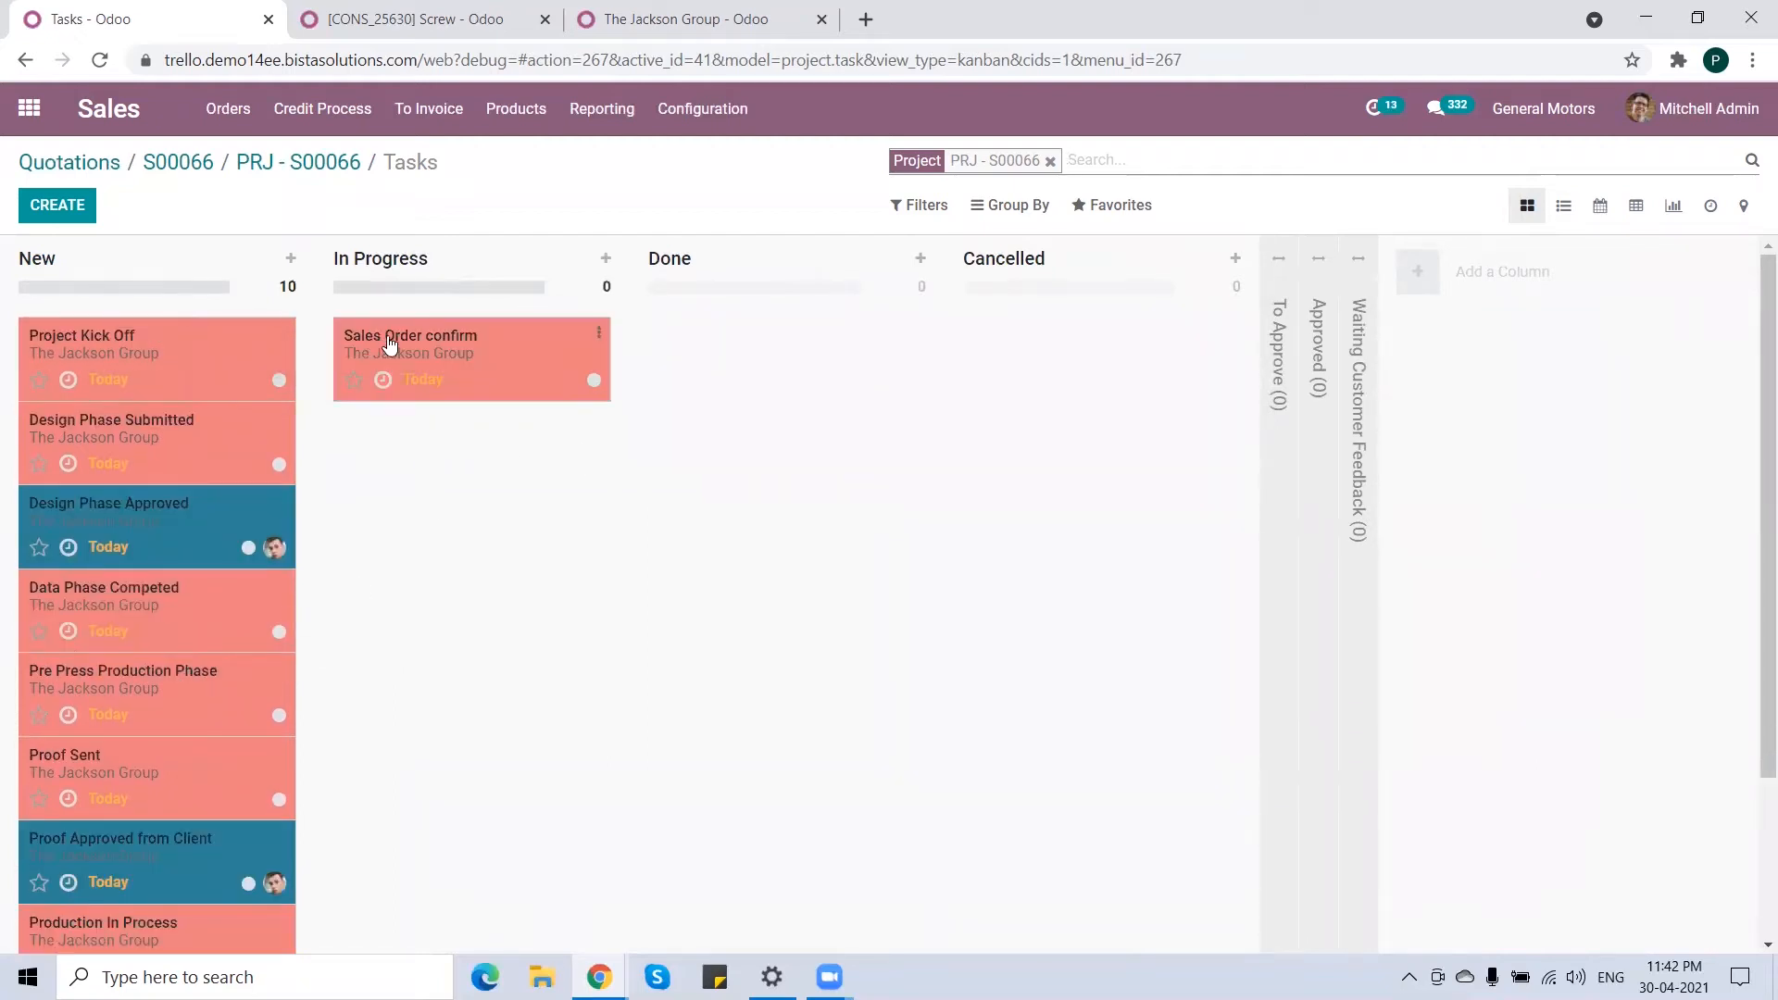
click(504, 346)
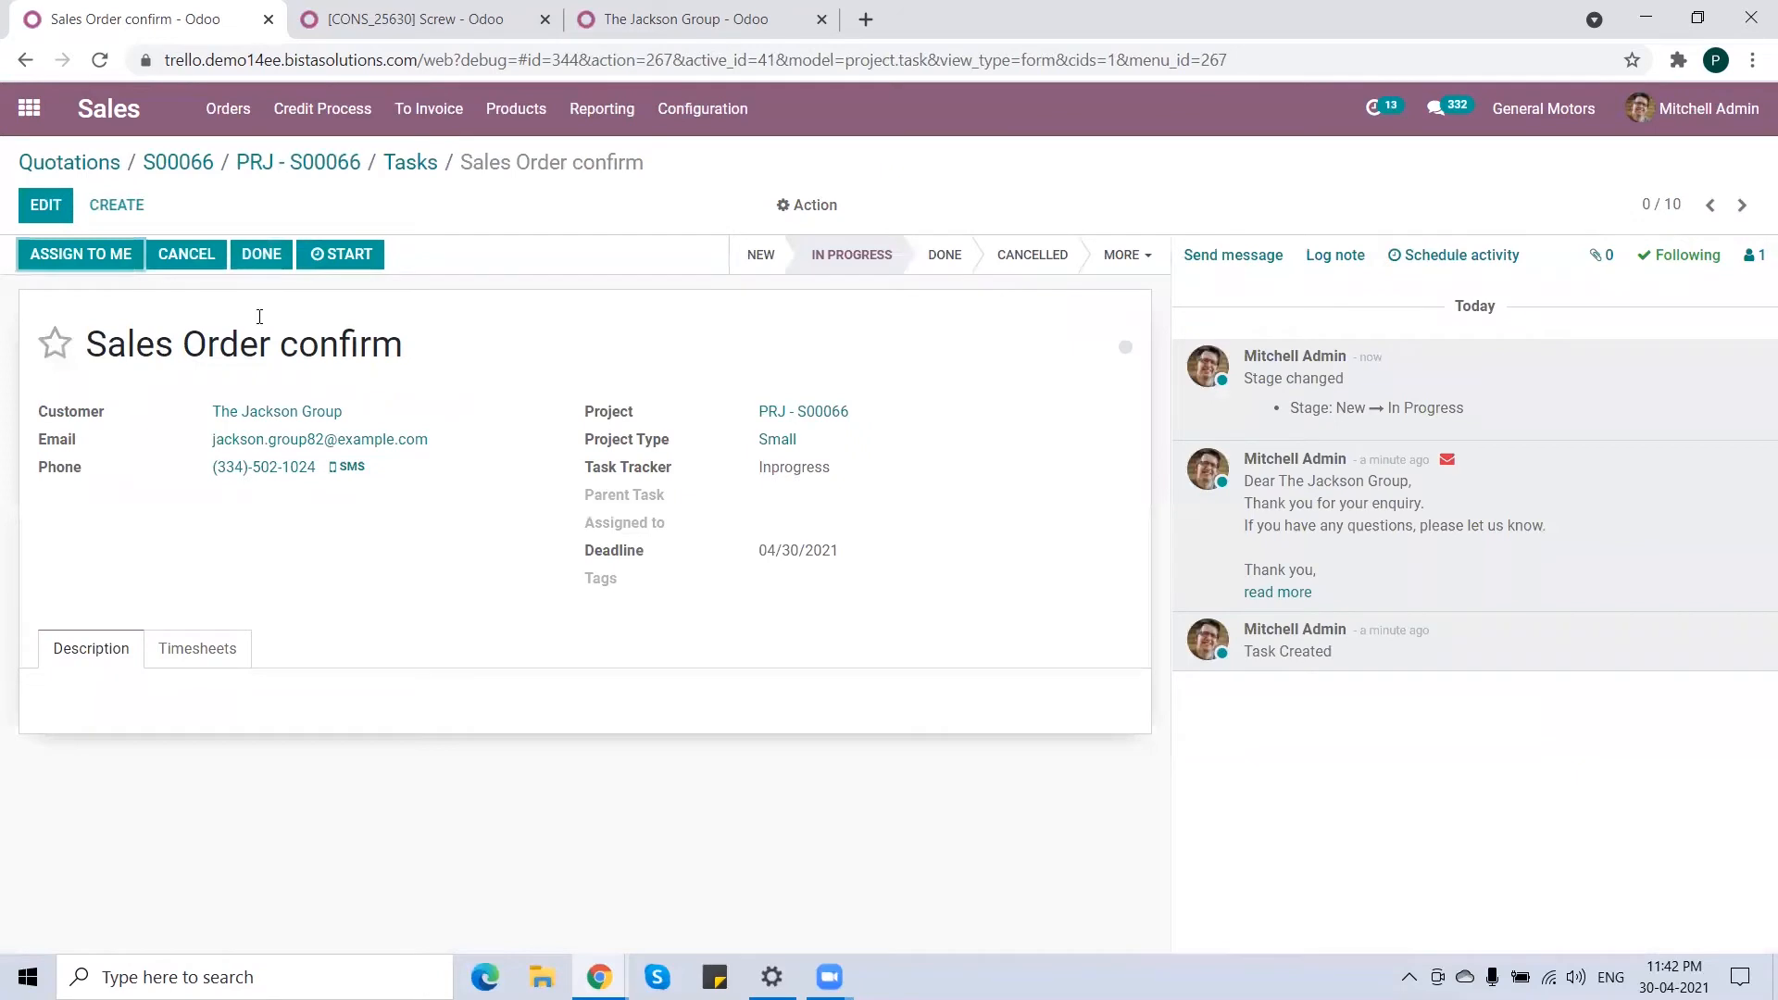
click(43, 206)
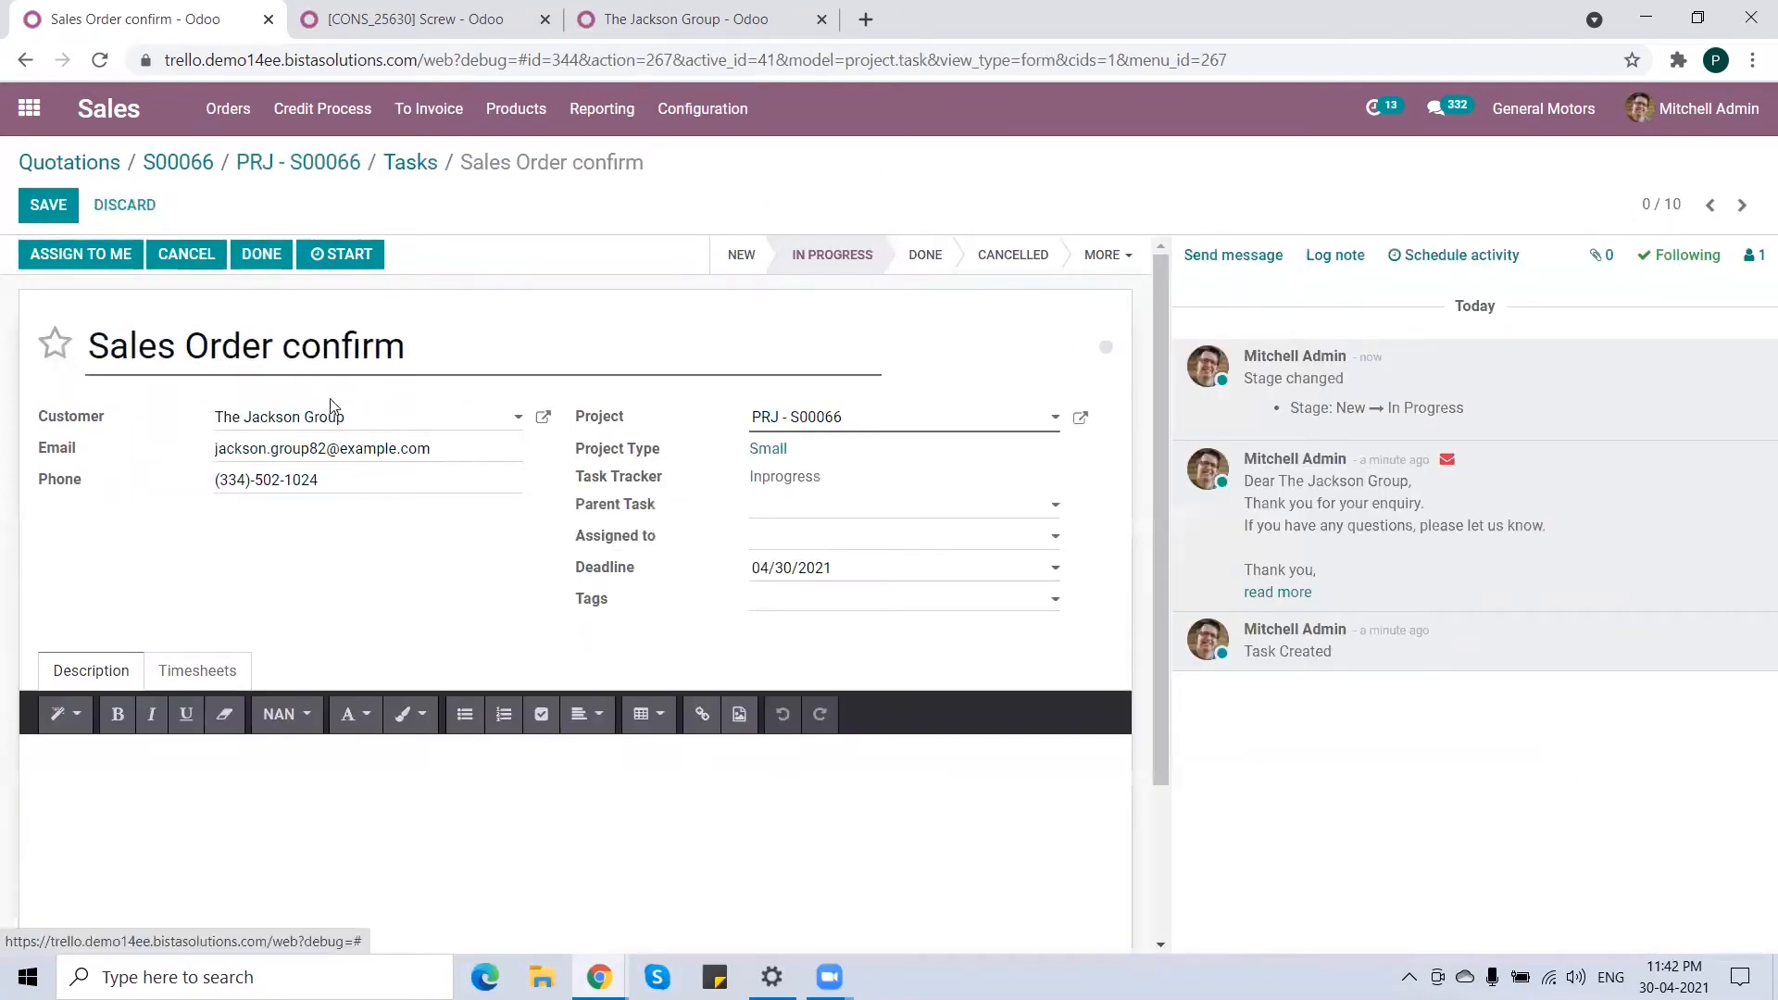
click(198, 671)
scroll(287, 627, down, 2)
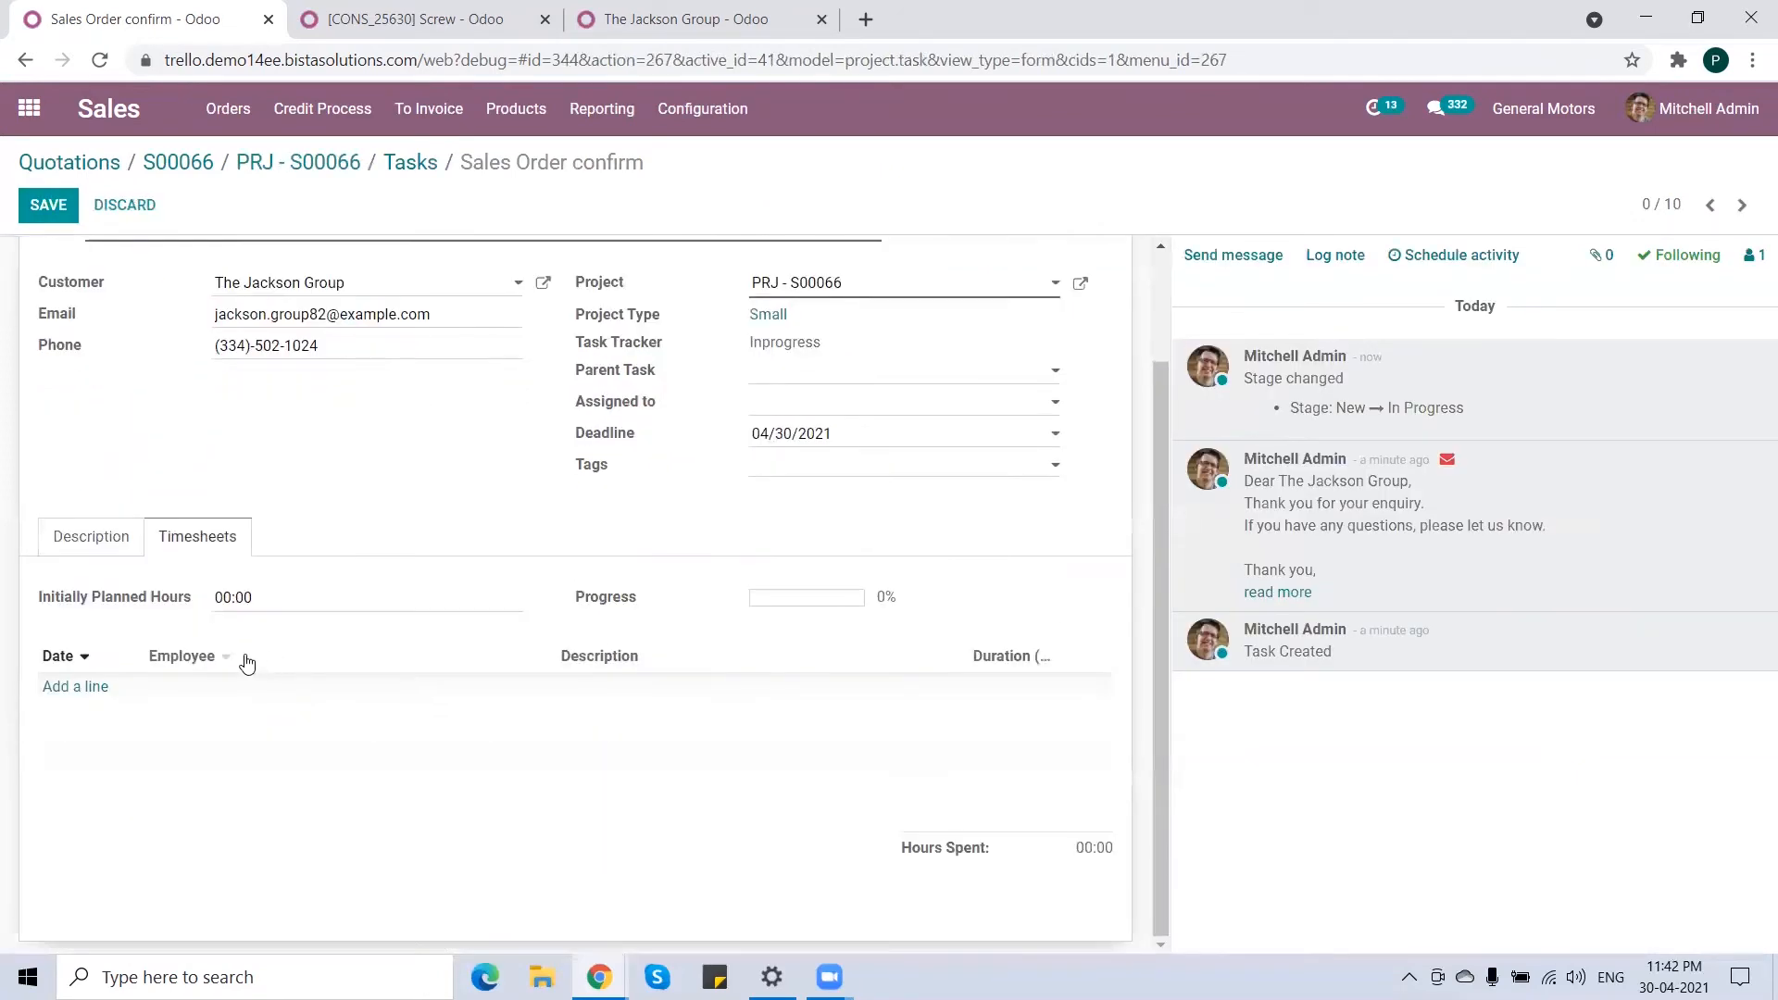
click(261, 596)
text(2)
- Add a timesheet line dated 04/30/2021 with another employee, description Meeting with Team and duration 2 hours, and save the task
click(80, 686)
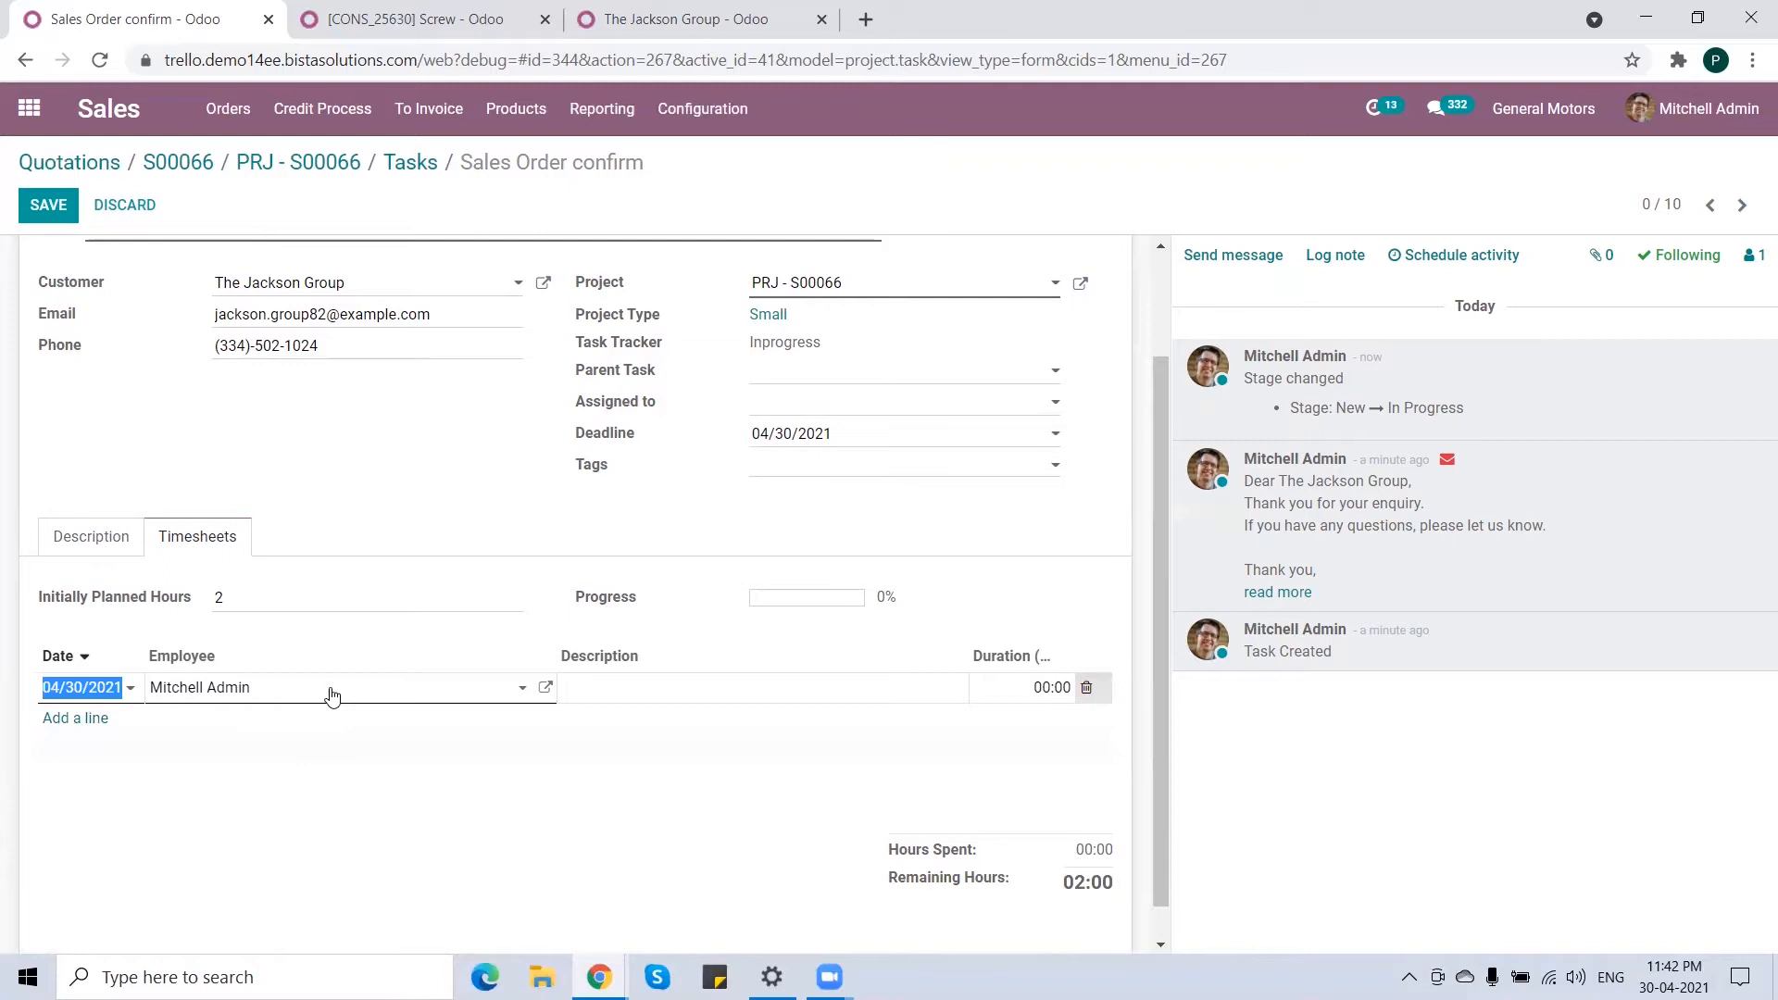
click(331, 695)
click(278, 750)
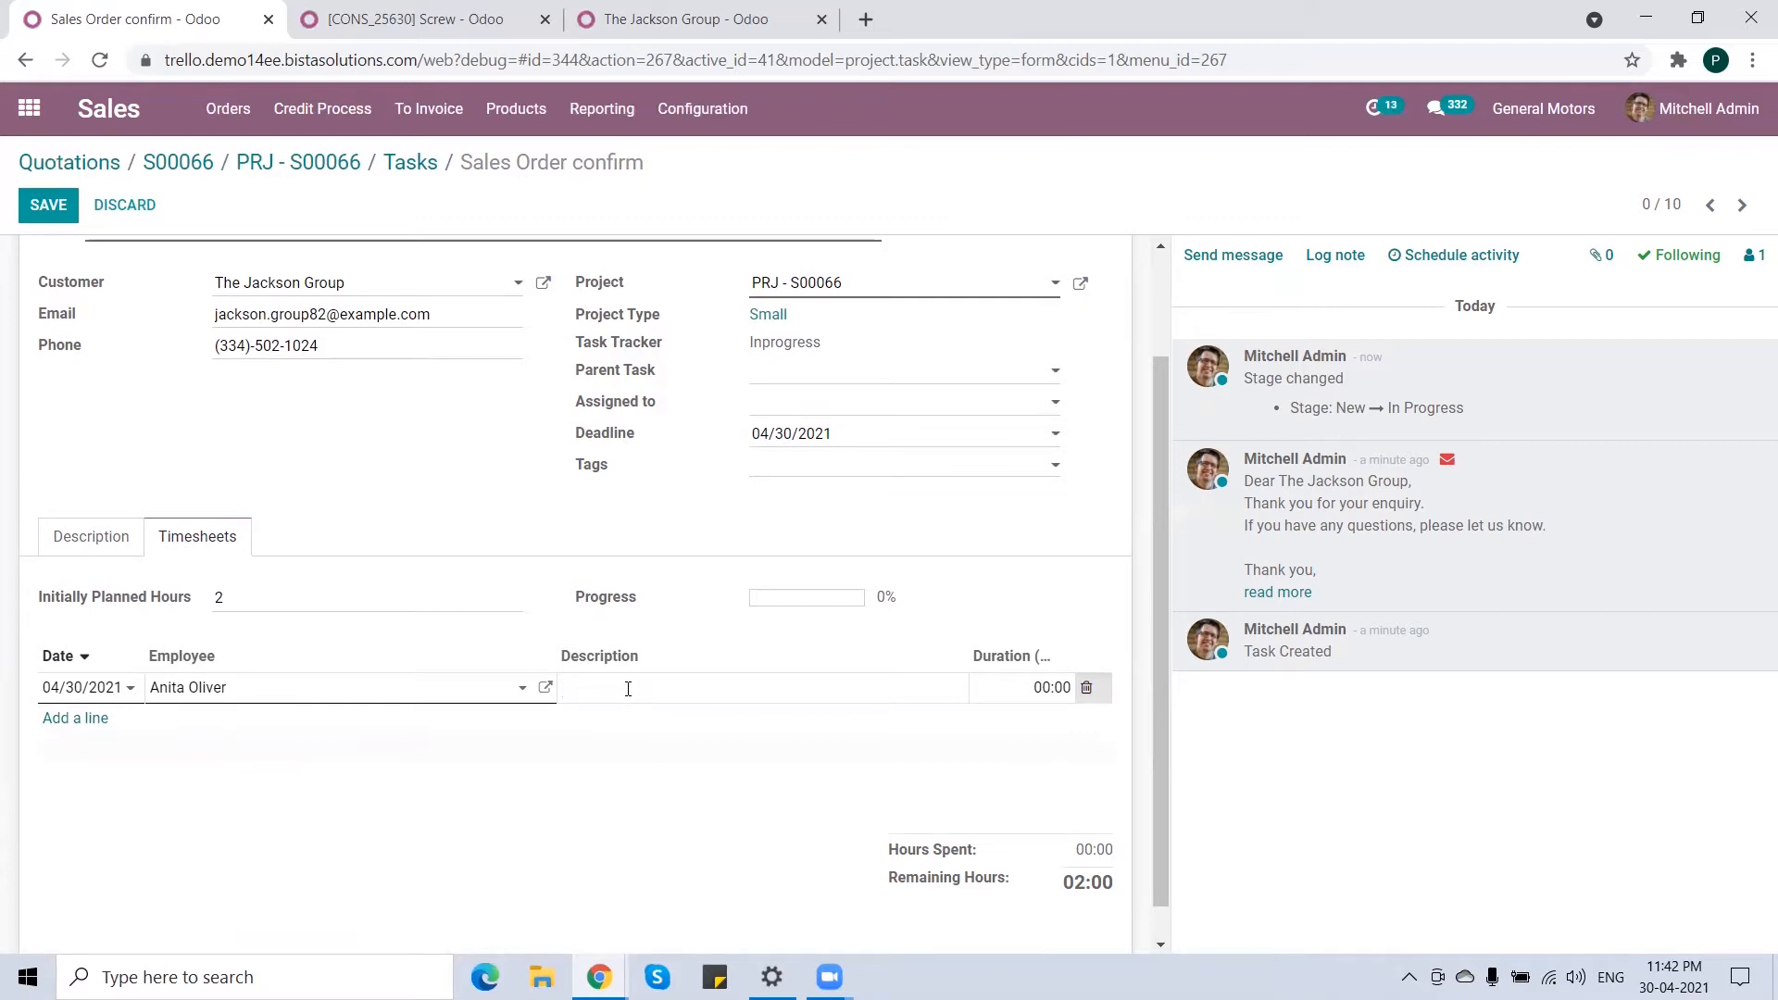
click(628, 687)
text(Meeting with Team)
key(Tab)
text(2)
scroll(260, 630, up, 2)
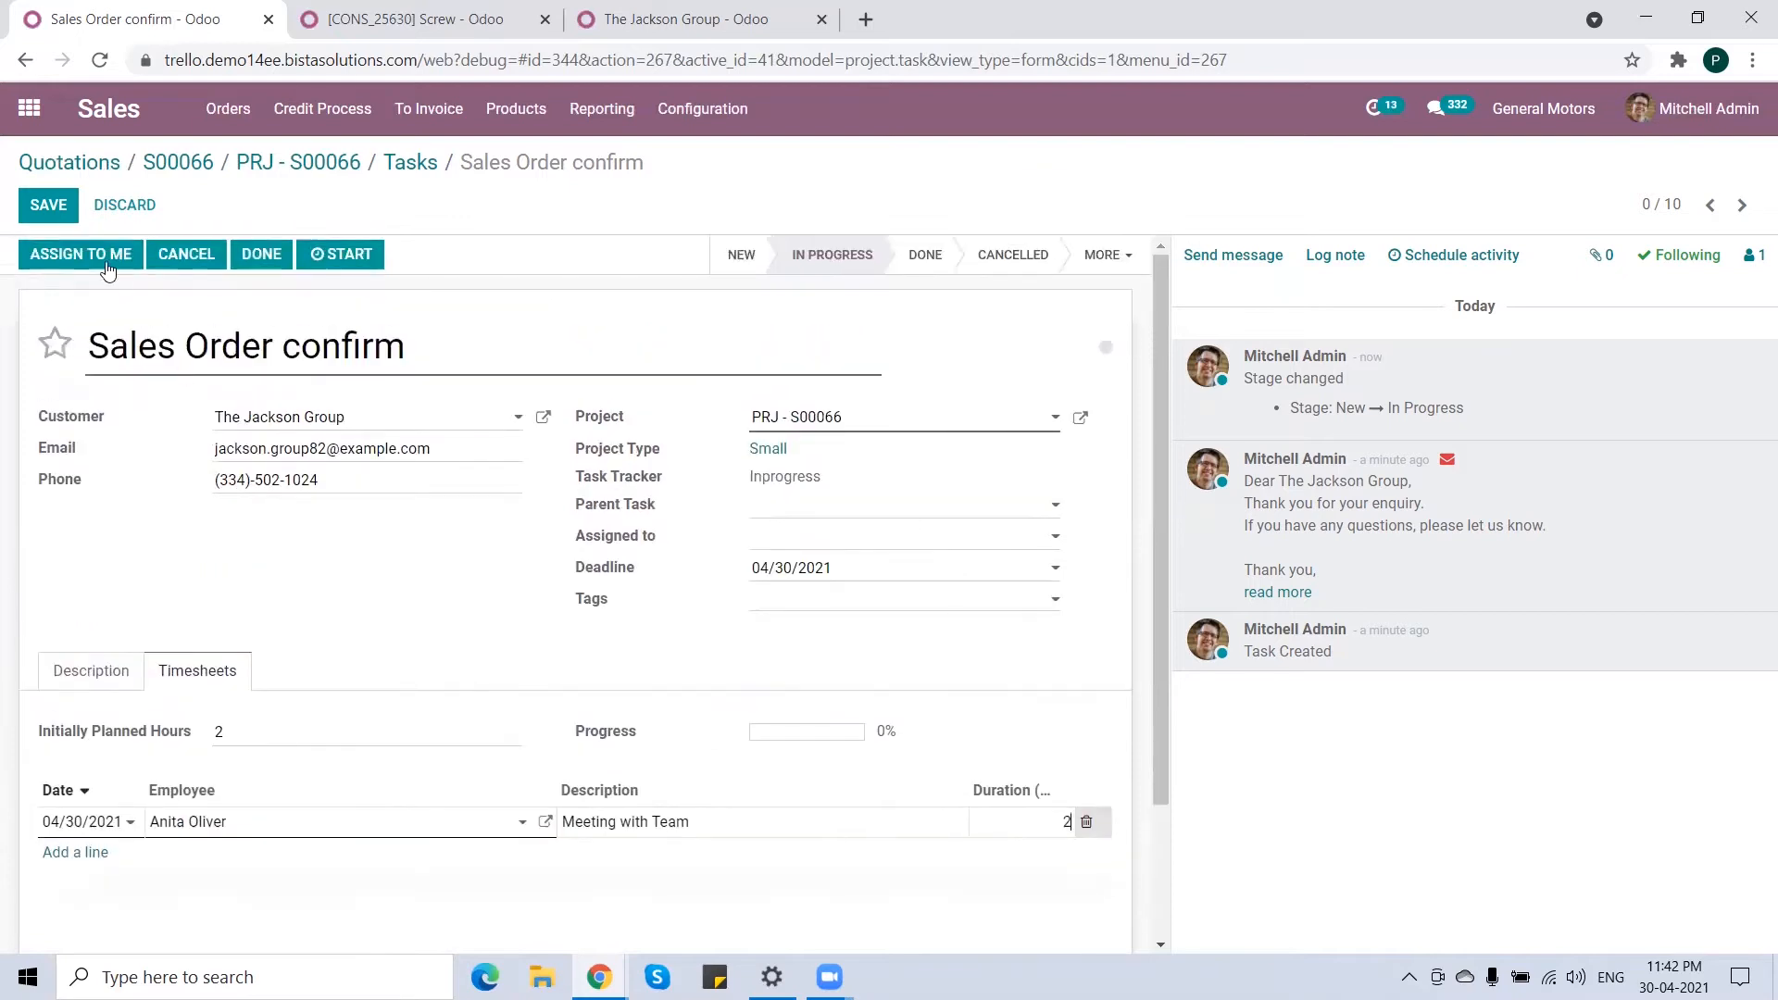
click(48, 204)
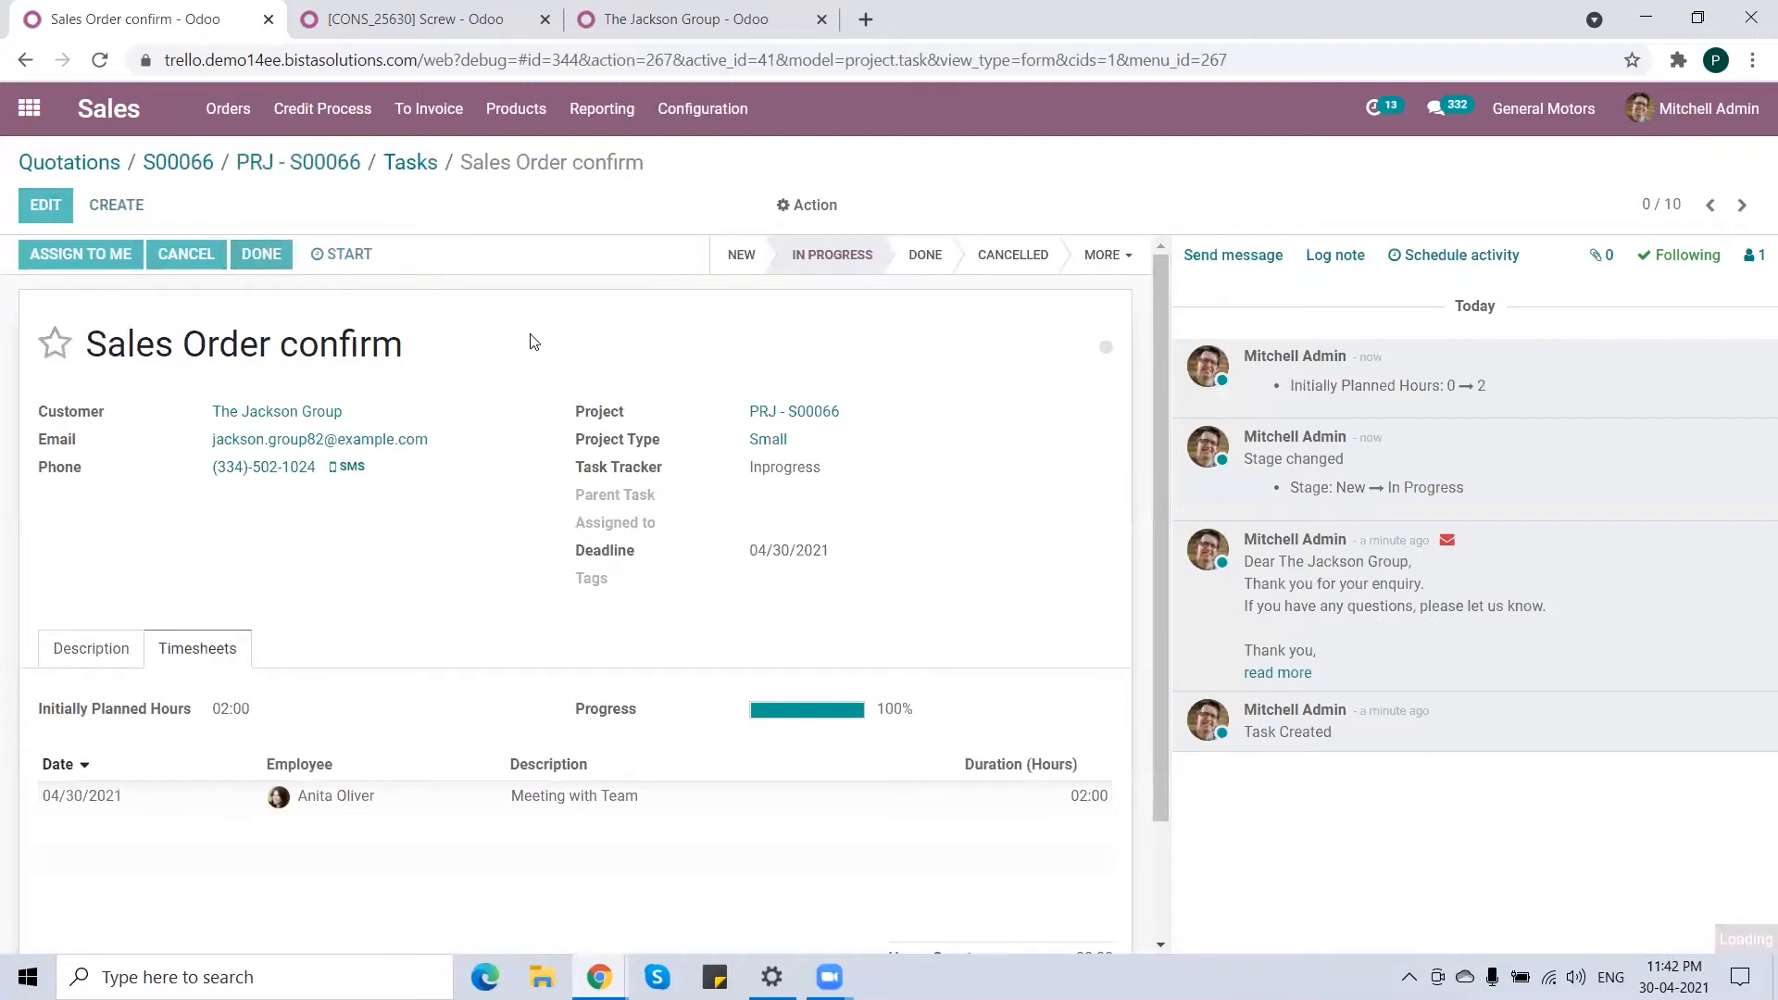
- Return to the project's task board with Sales Order confirm moved to Done, and move Project Kick Off to In Progress
click(421, 173)
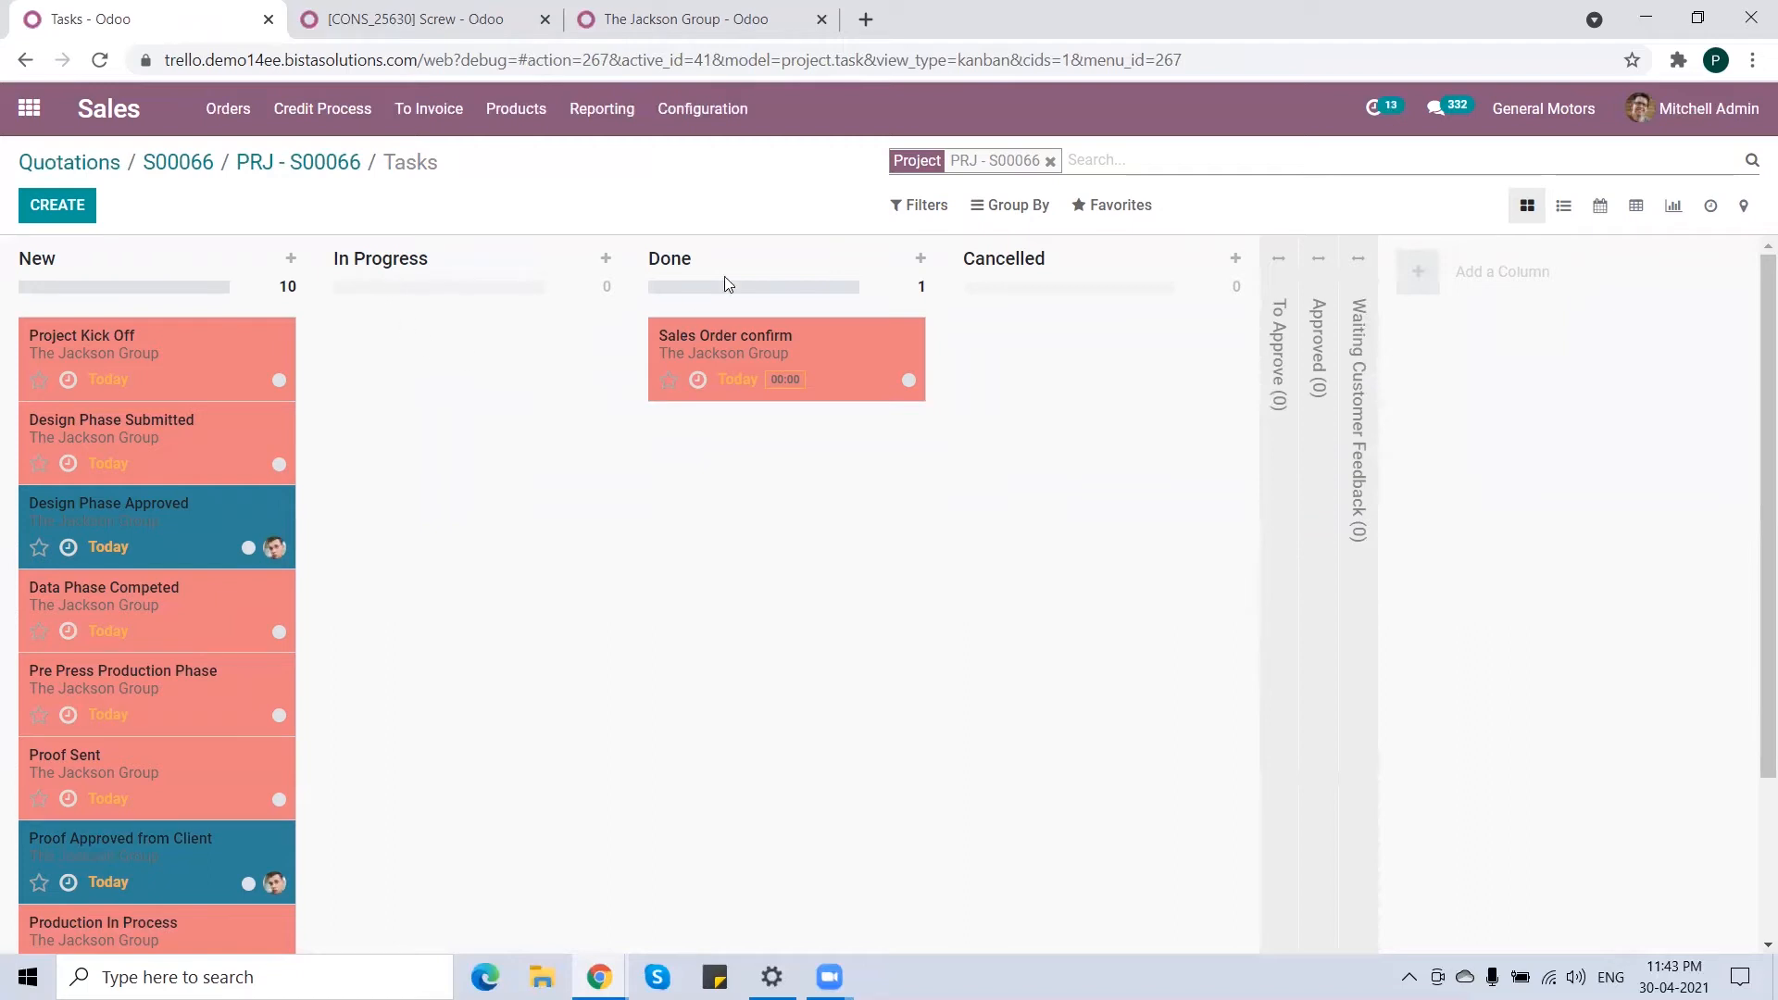
drag(137, 350, 426, 347)
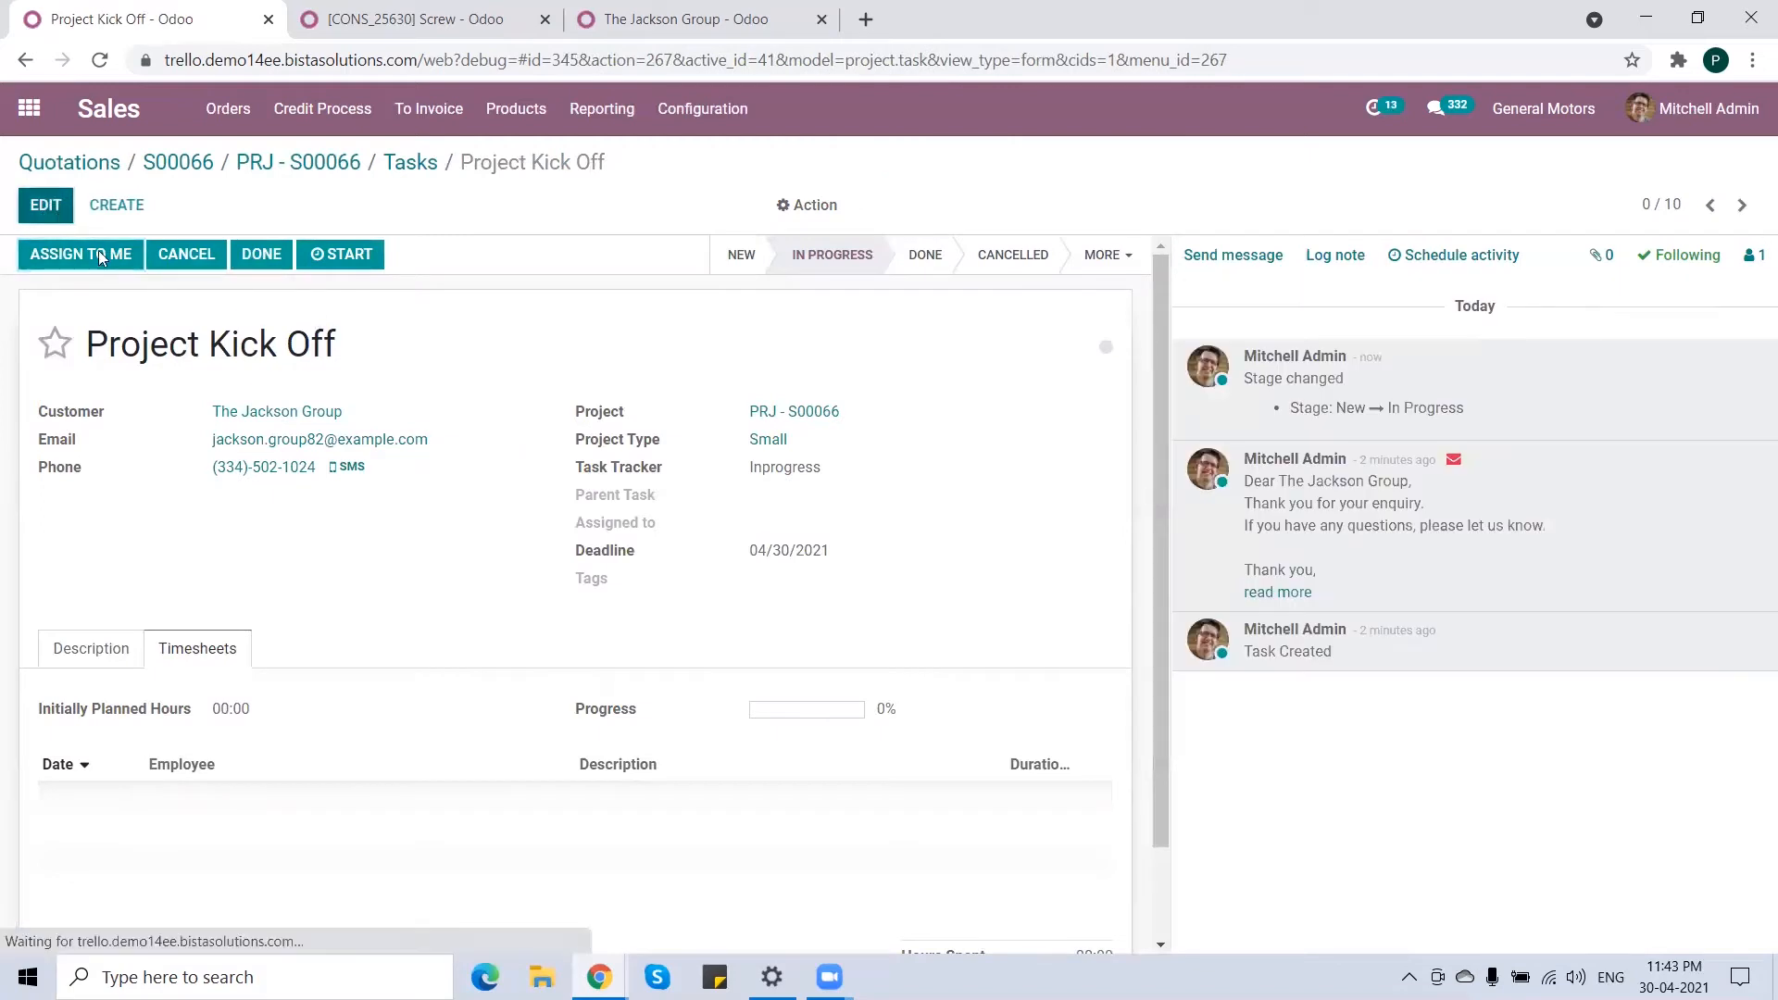
- Edit the Project Kick Off task and set its initially planned hours to 4
key(alt+a)
click(232, 731)
text(4)
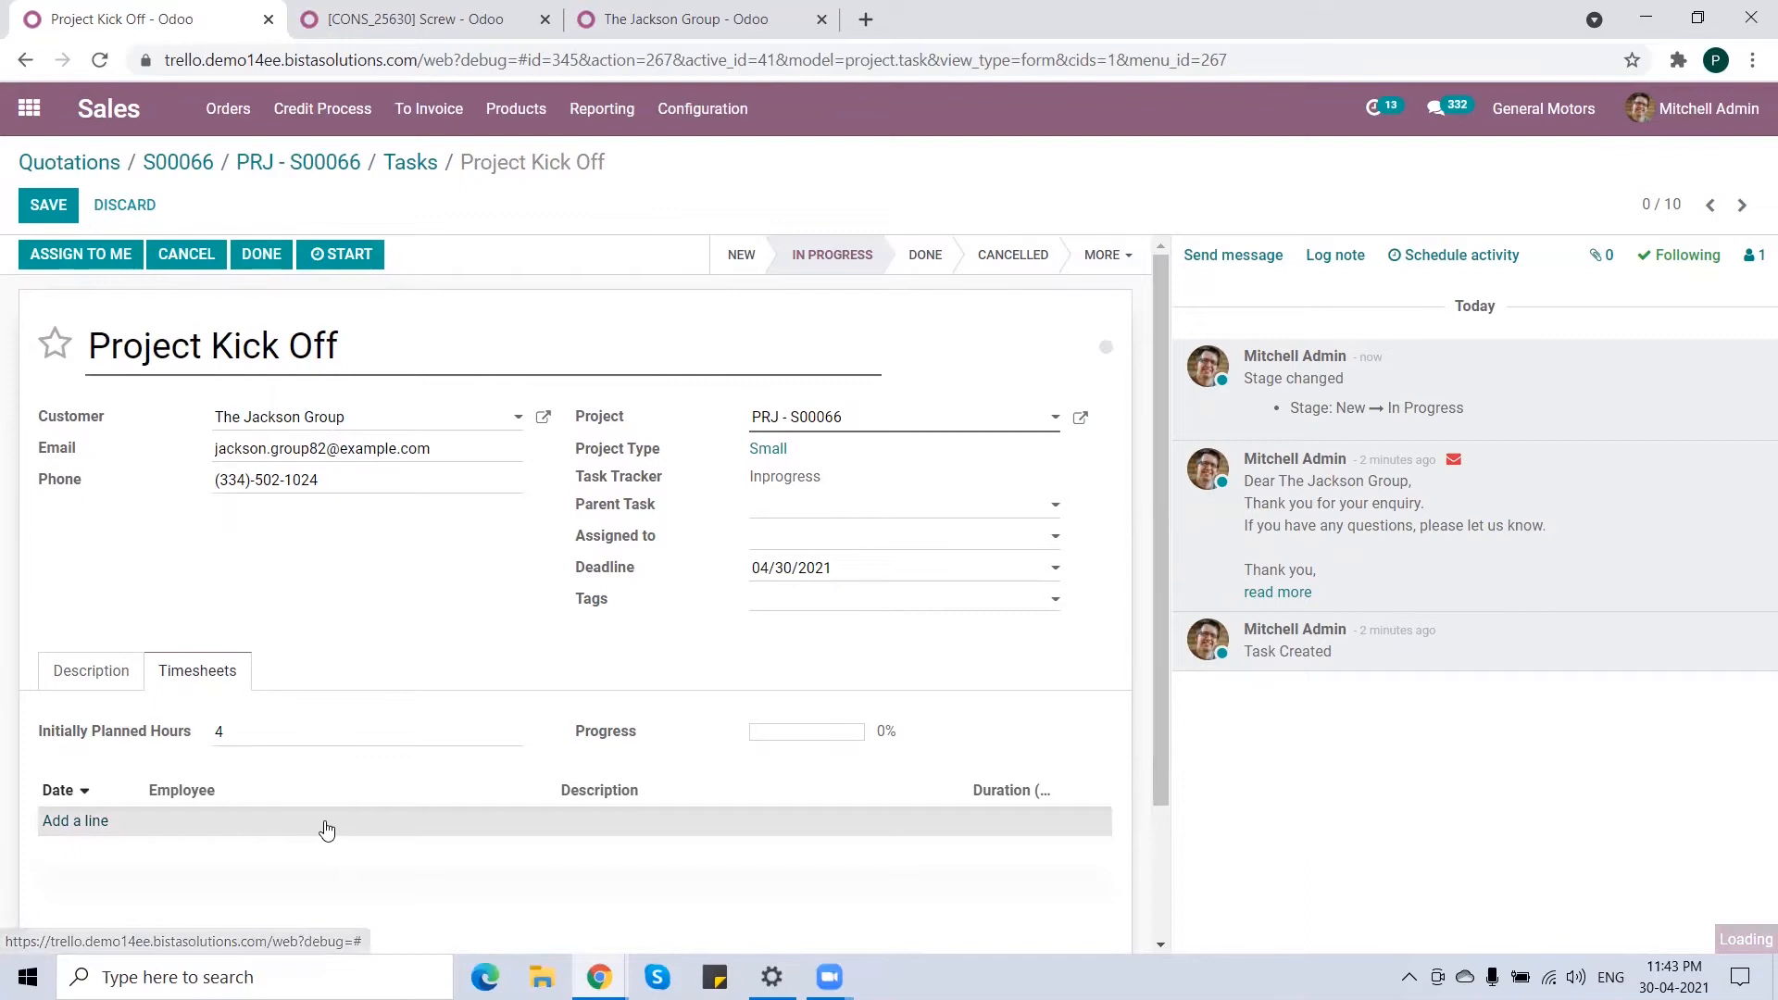
- Add a timesheet line dated 04/30/2021 with another employee, description Meeting With Team and duration 4 hours, and save the task
click(326, 829)
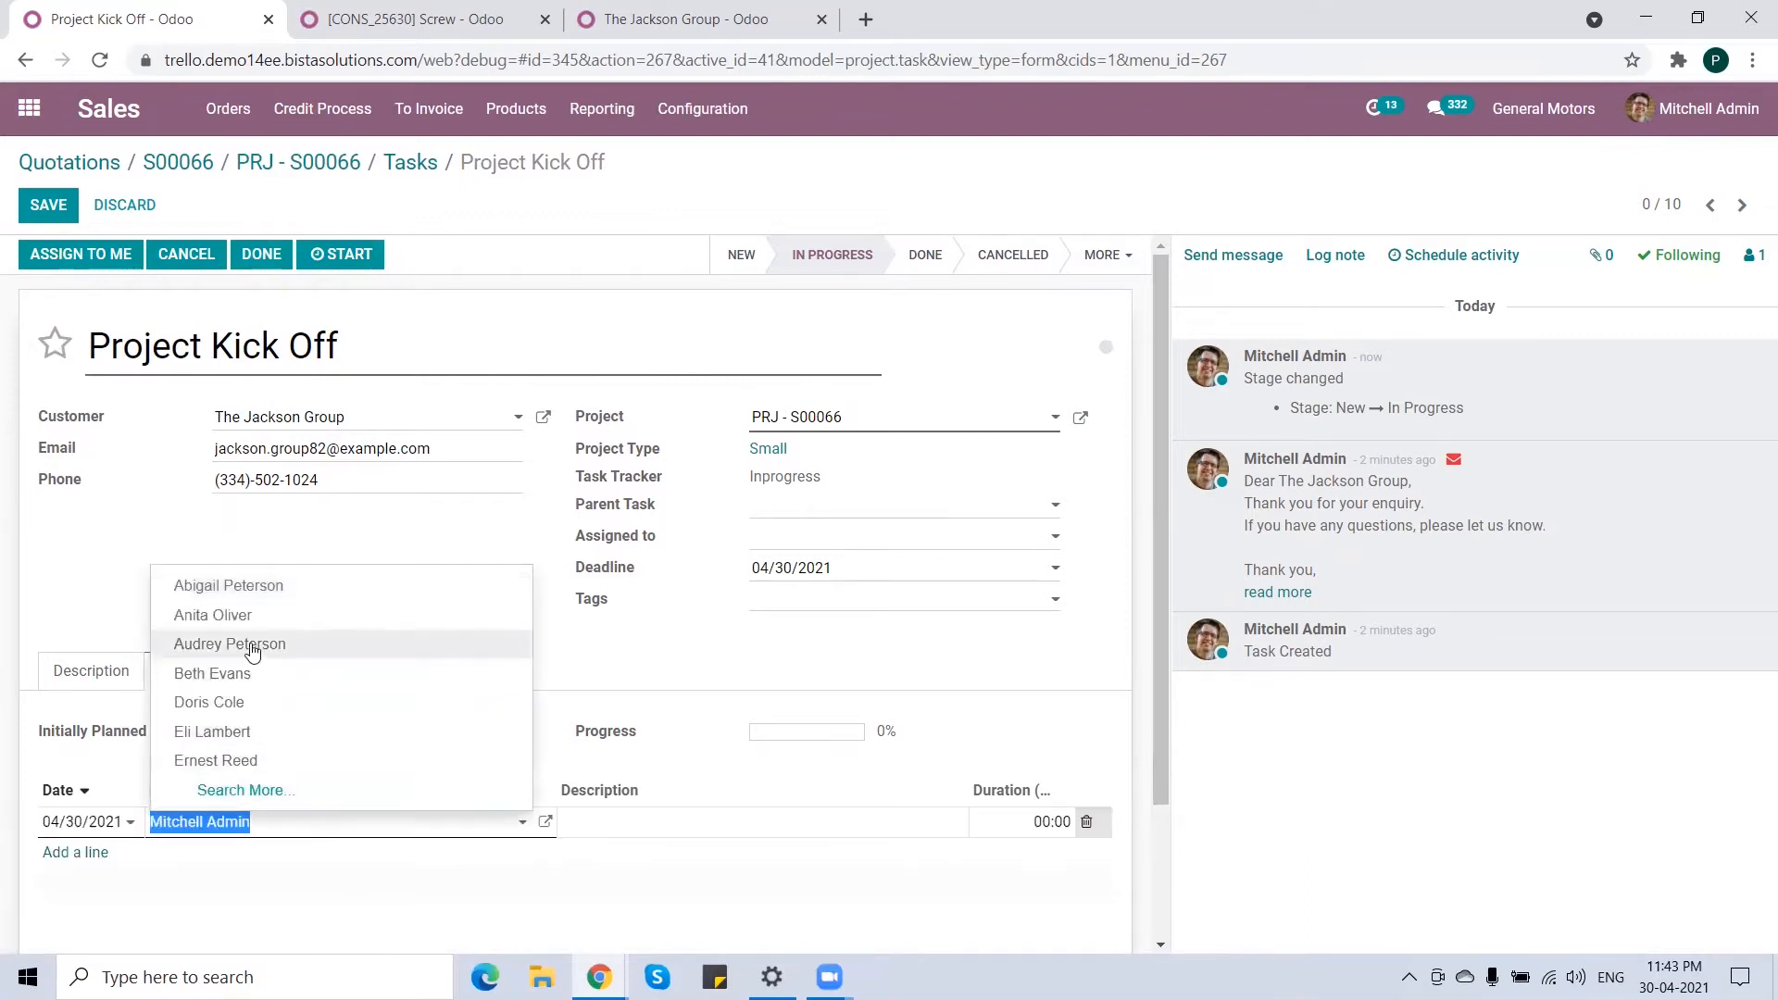
click(252, 651)
click(646, 815)
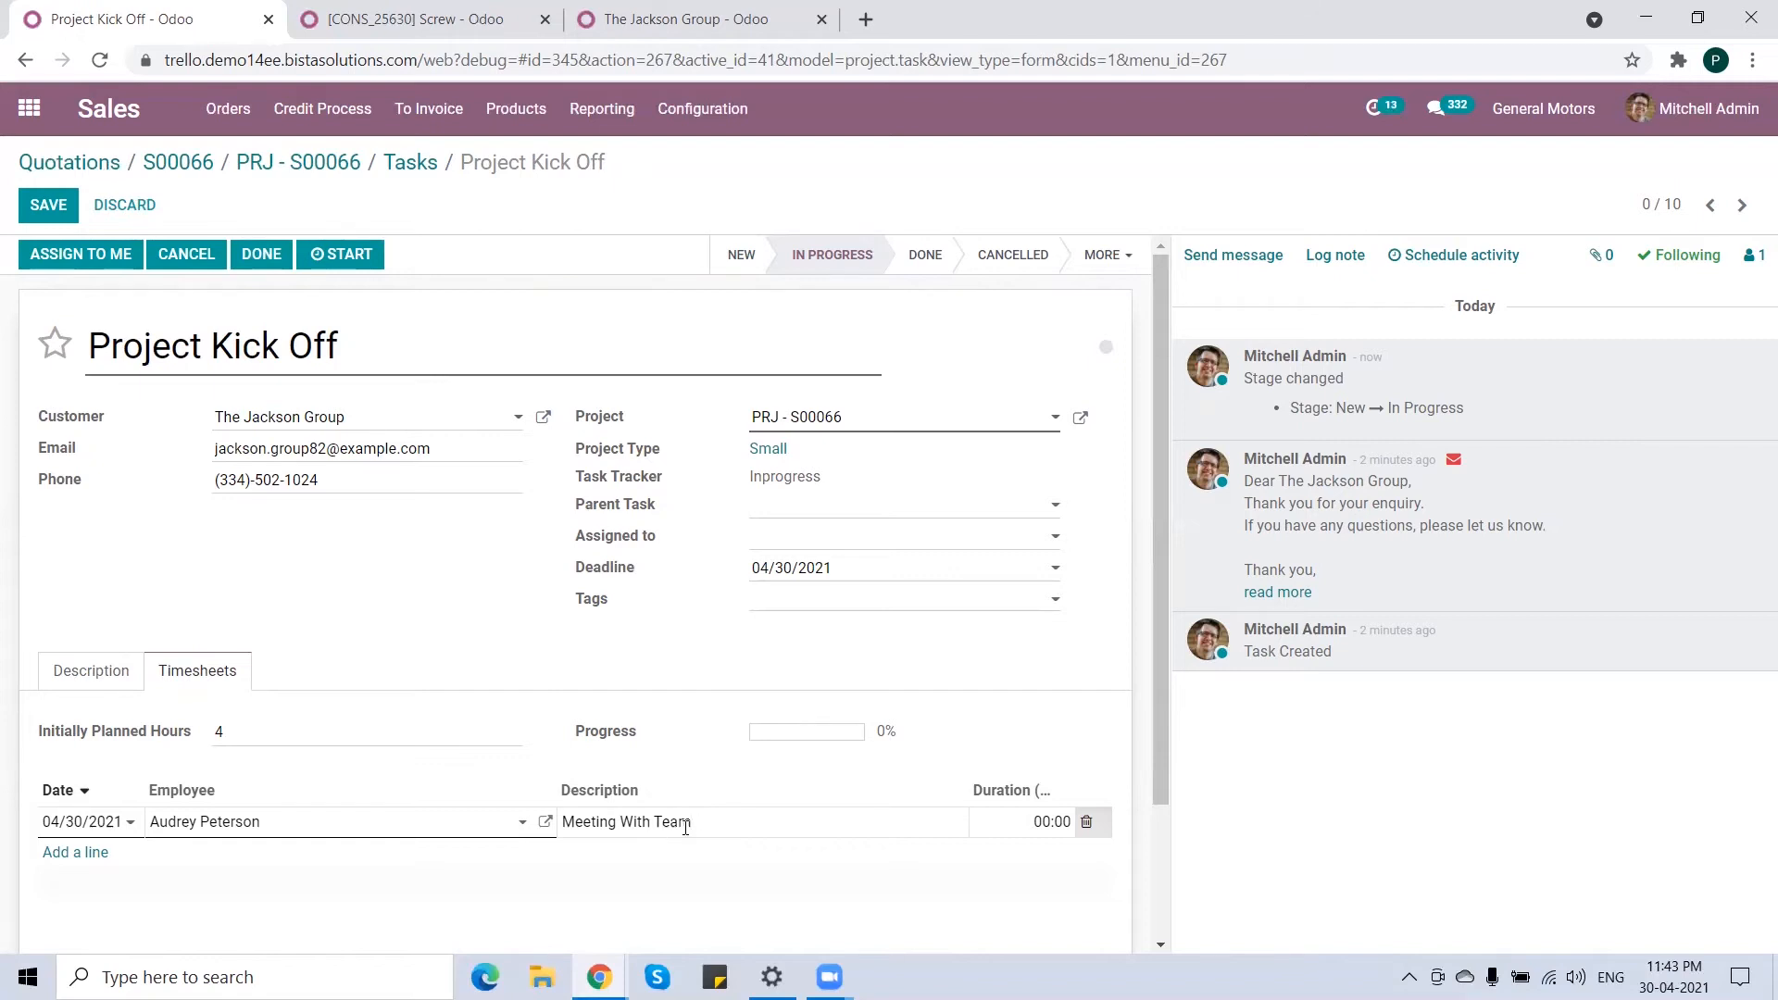
click(1007, 817)
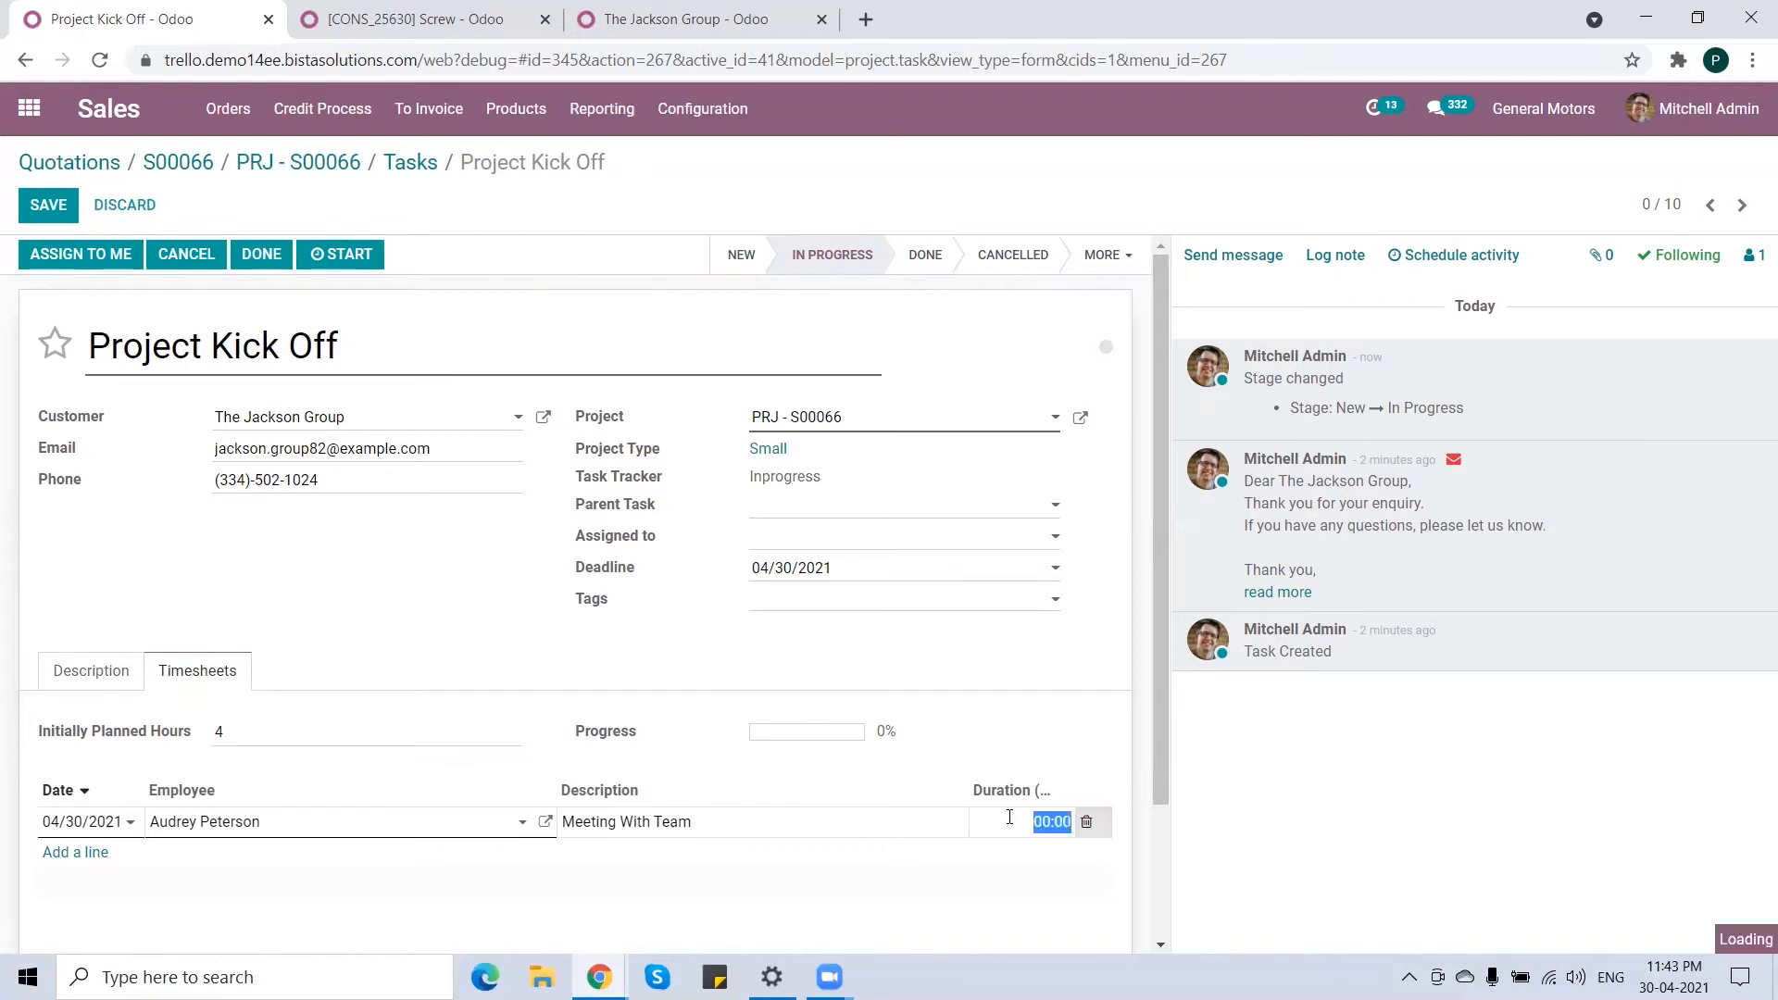
text(4)
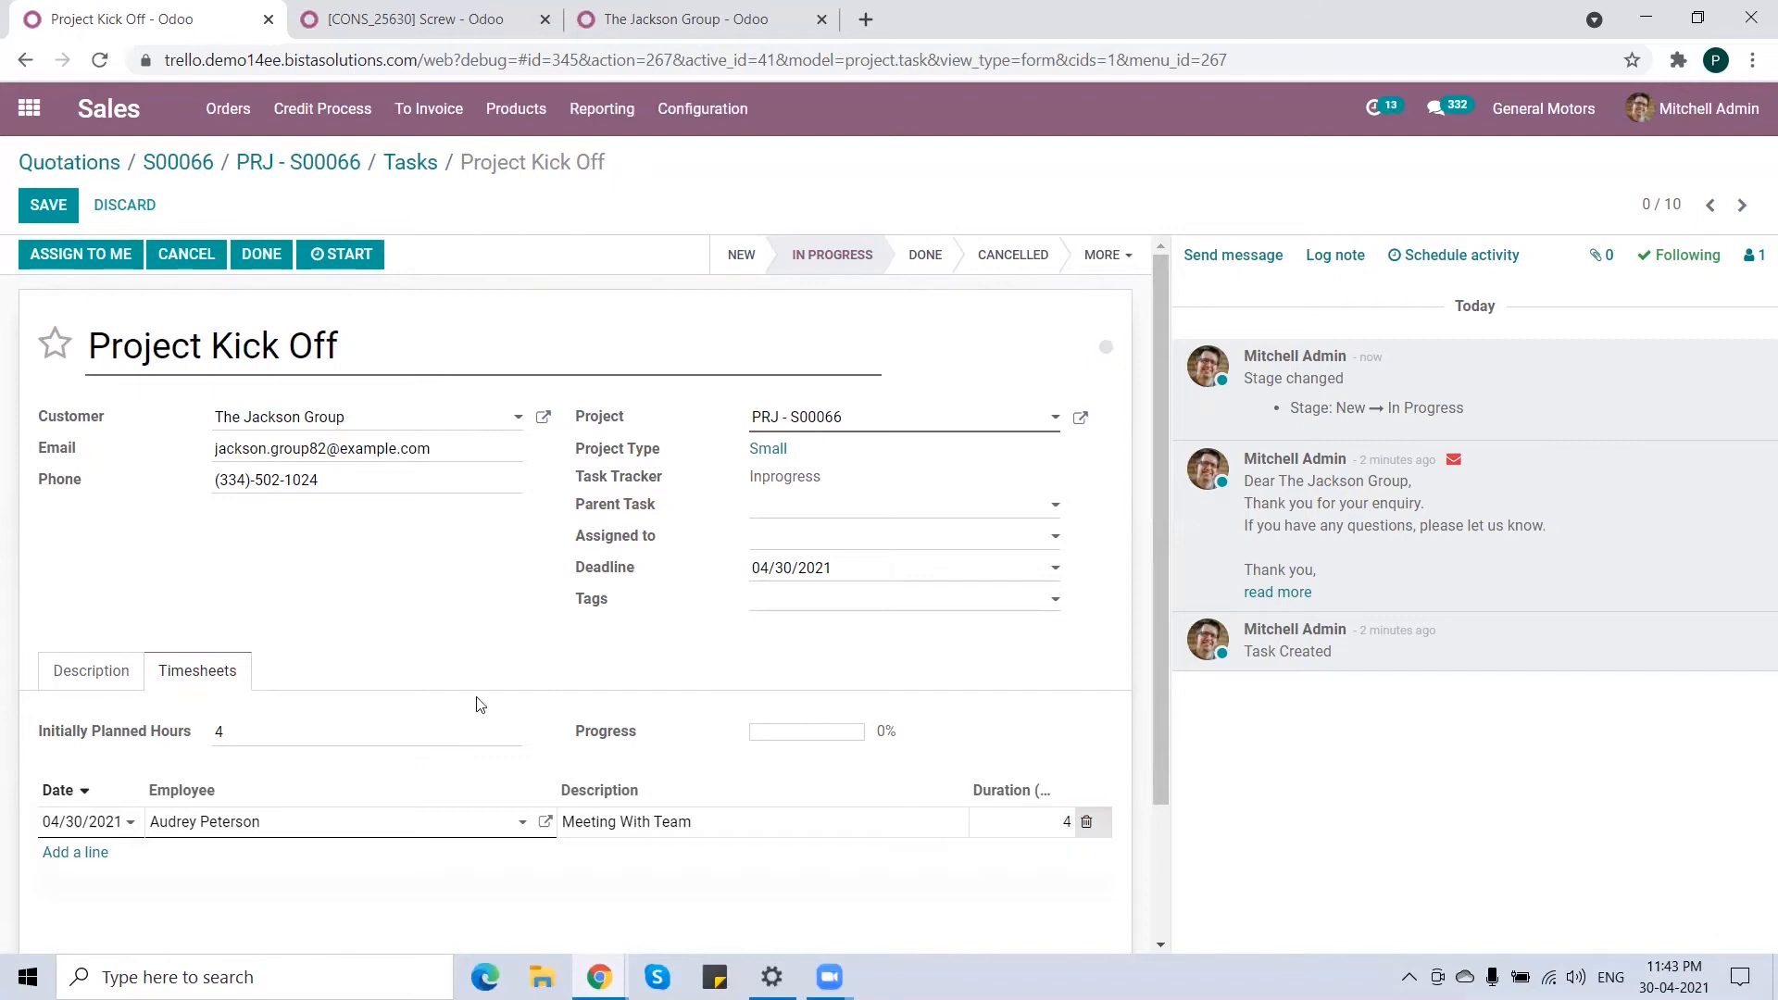
click(46, 204)
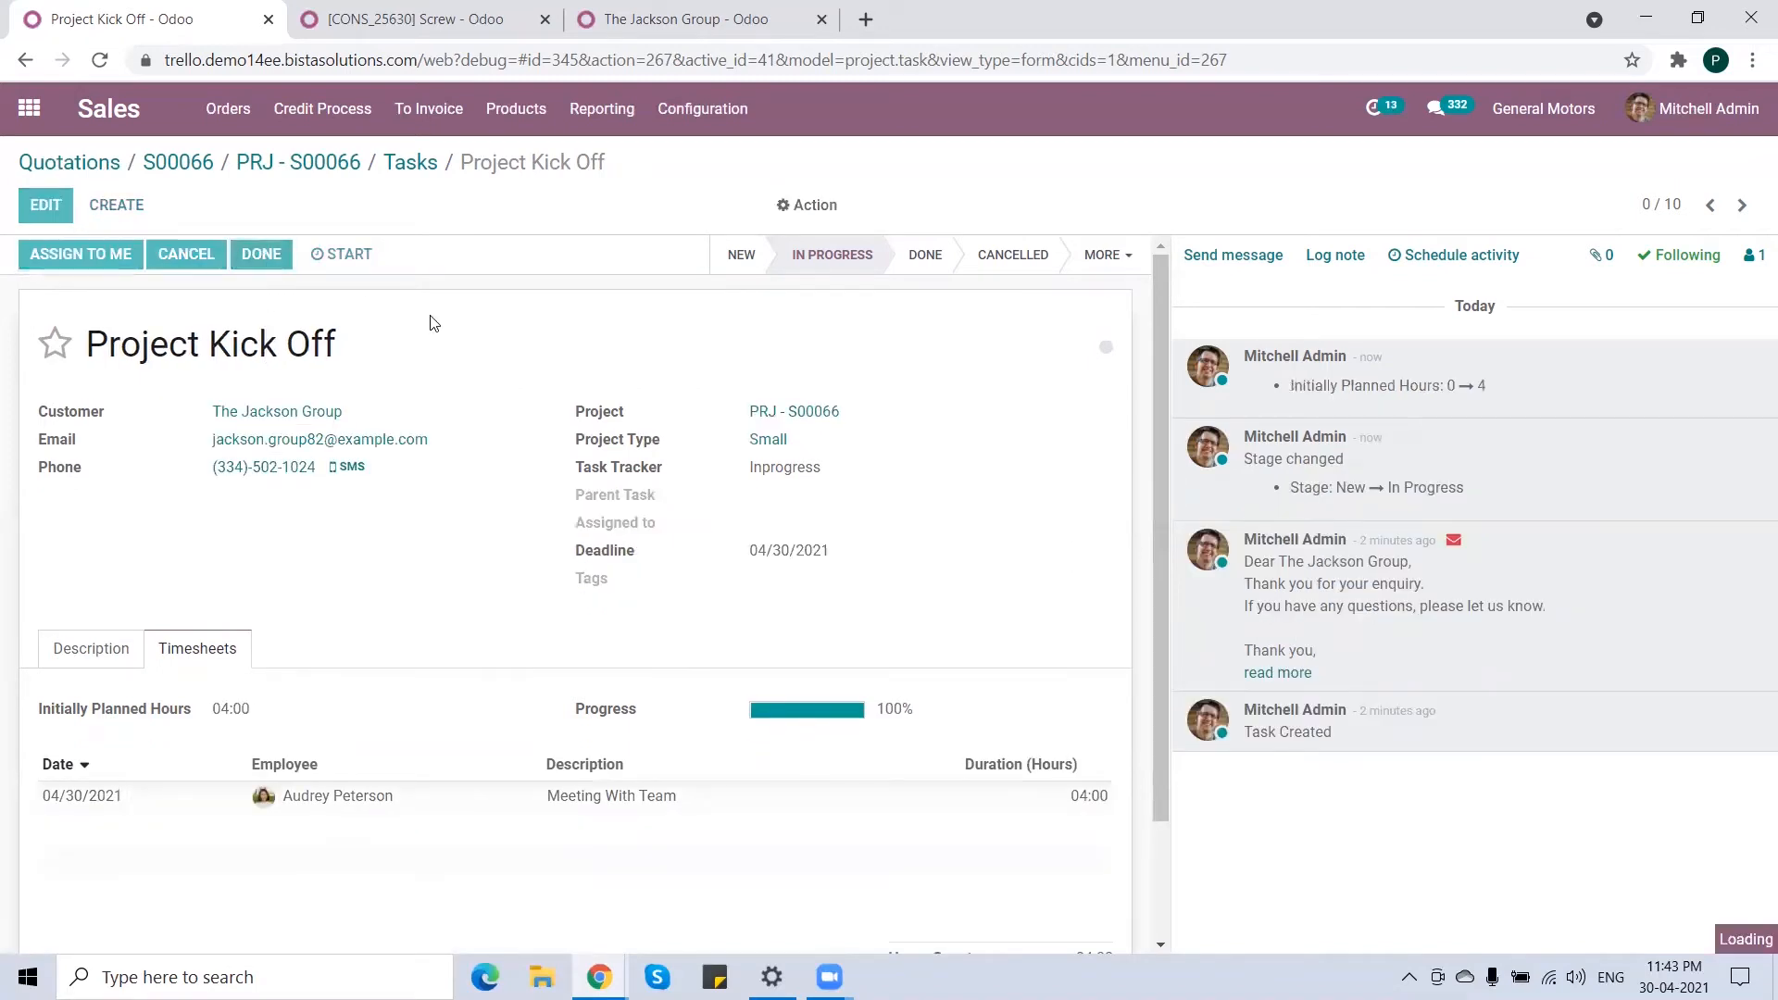
- Mark Project Kick Off as done, and move Design Phase Submitted to In Progress on the task board
click(262, 254)
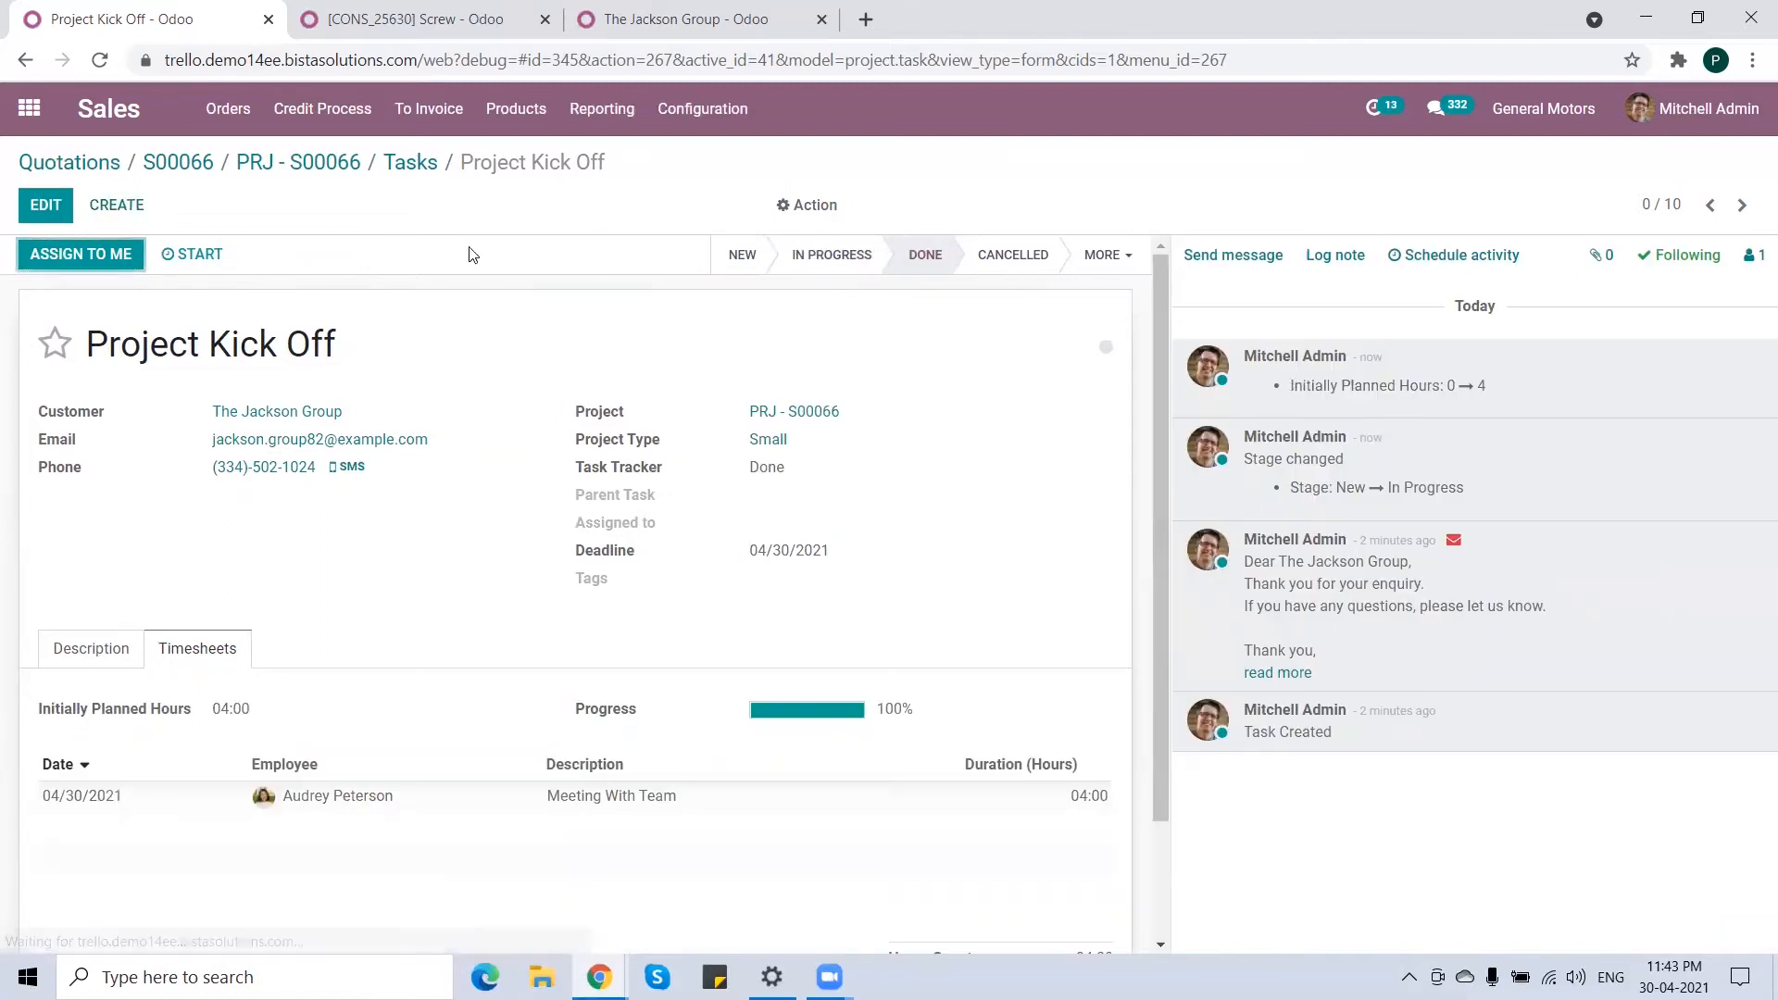
click(413, 164)
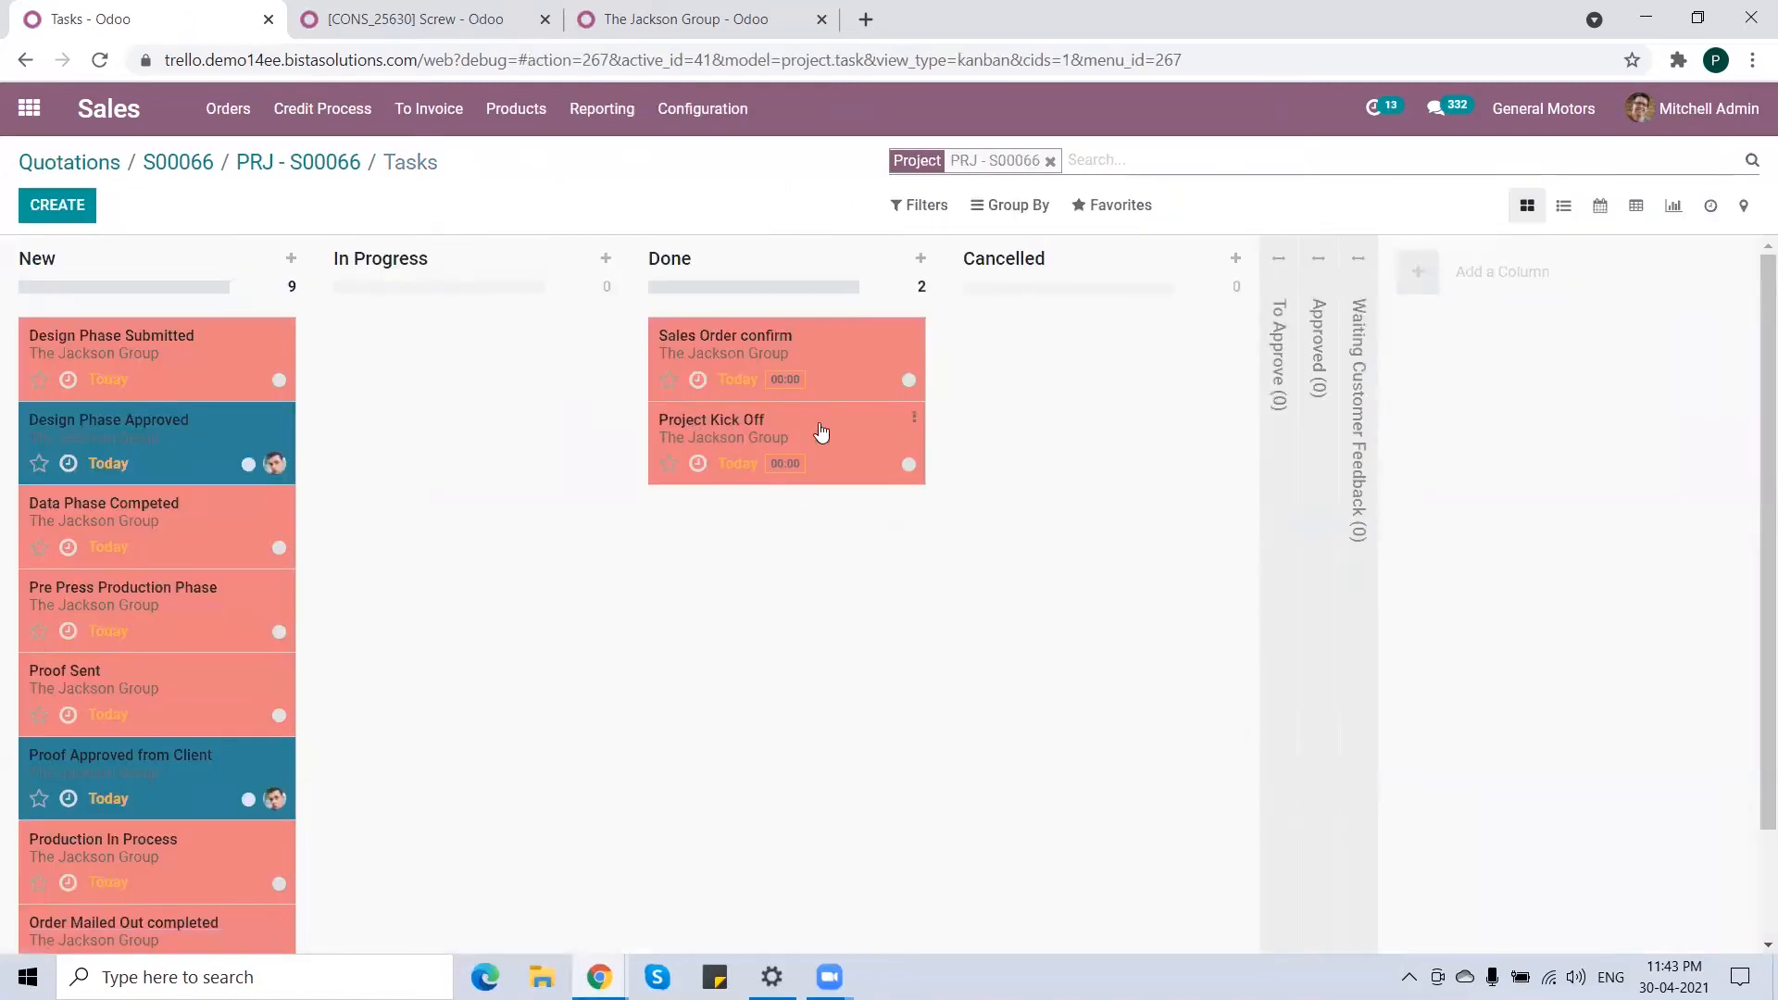
drag(151, 353, 556, 386)
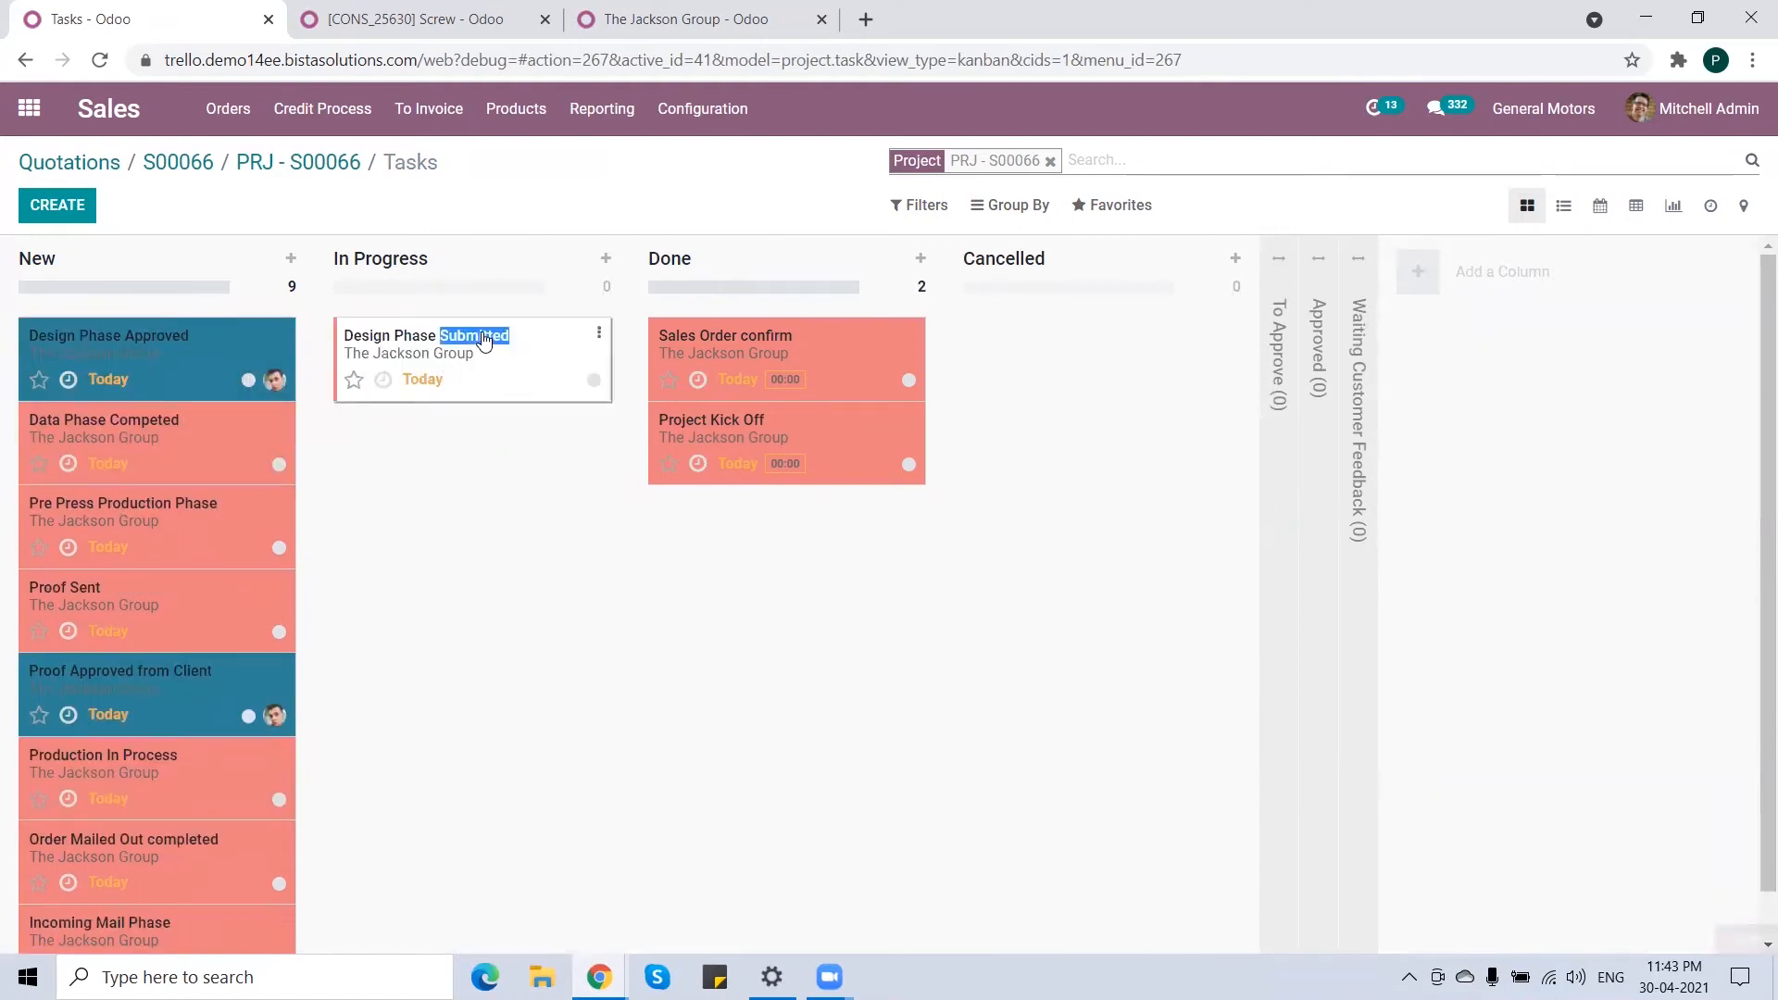
- Open the Design Phase Submitted task for editing and set its initially planned hours to 8
click(482, 341)
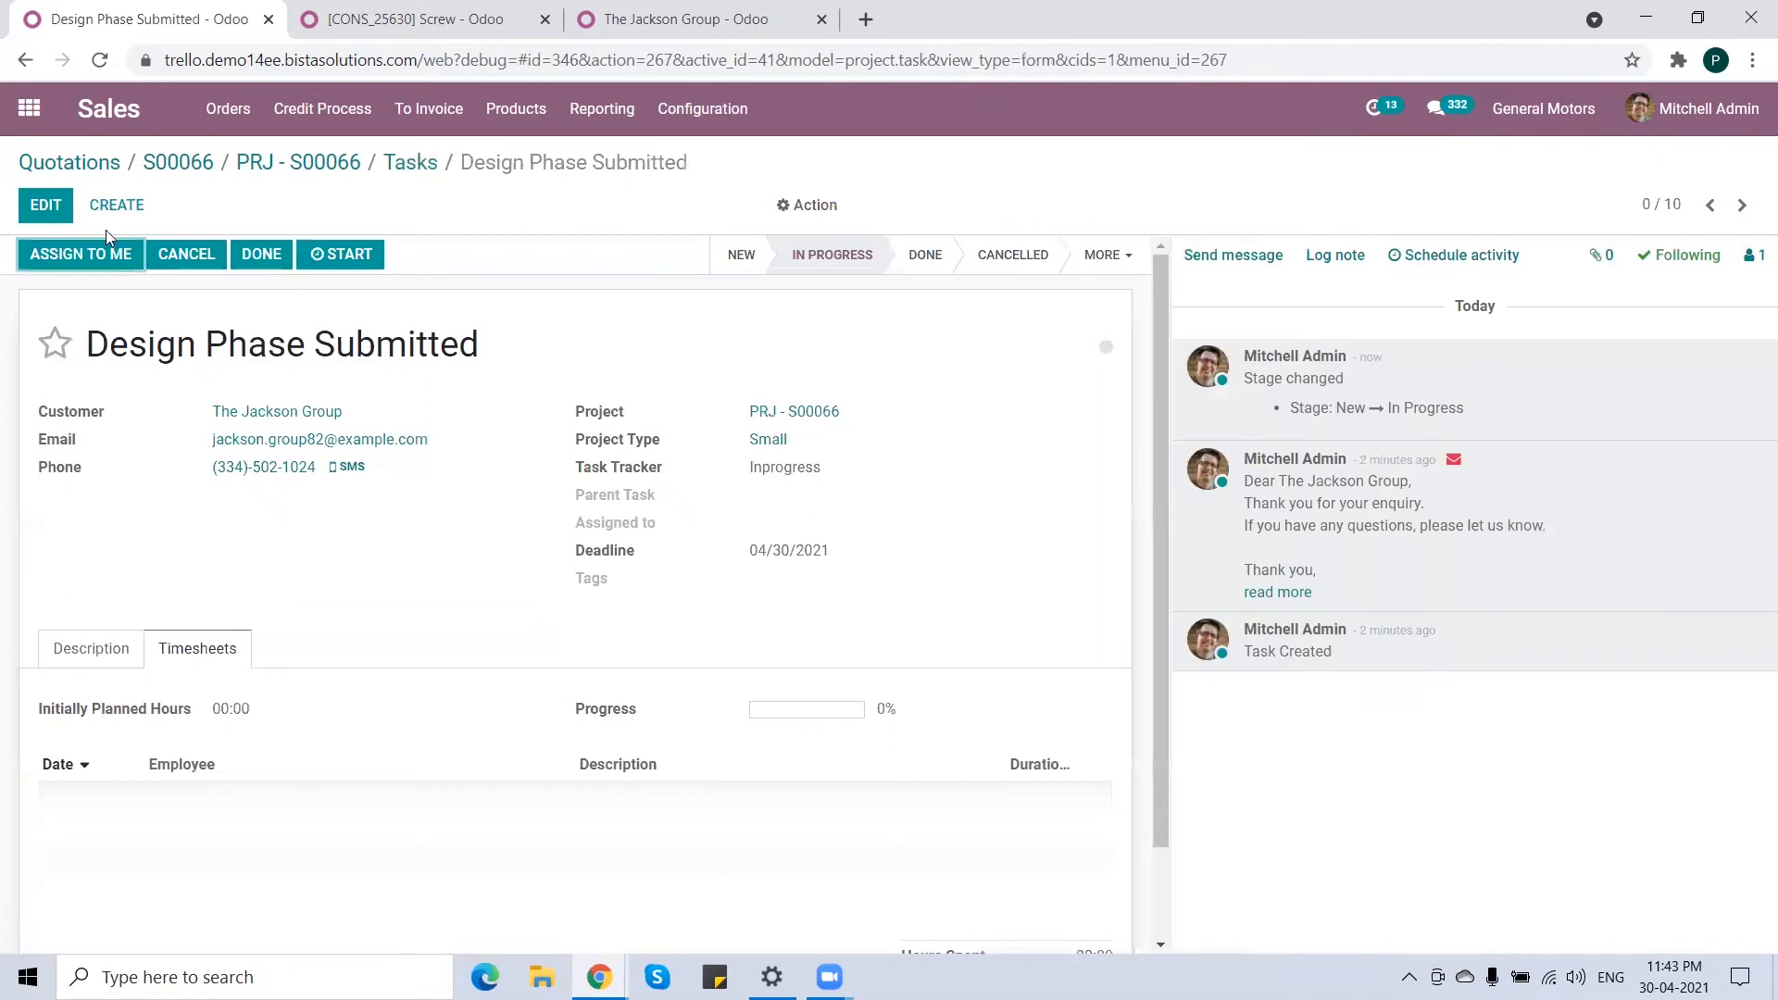
click(35, 204)
click(228, 727)
text(8)
- Add a timesheet line dated 04/30/2021 with a different employee, description Prepare Design & update and duration 8 hours, and save the task
click(79, 822)
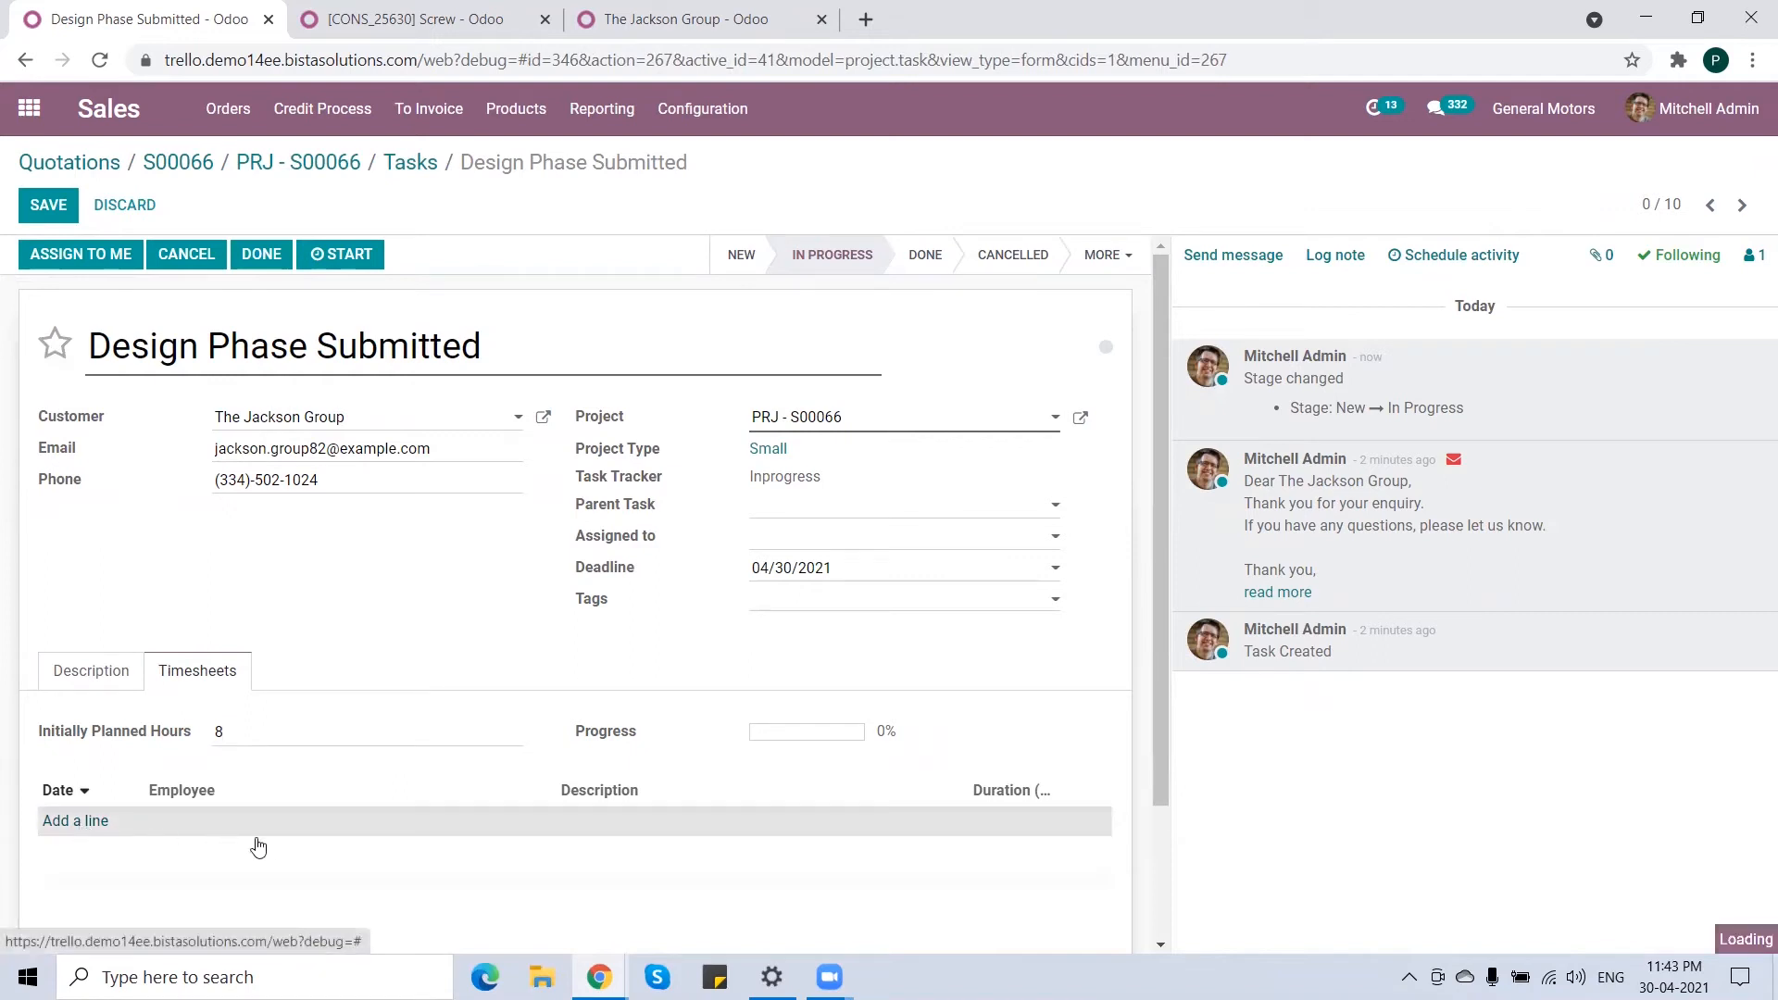
click(277, 822)
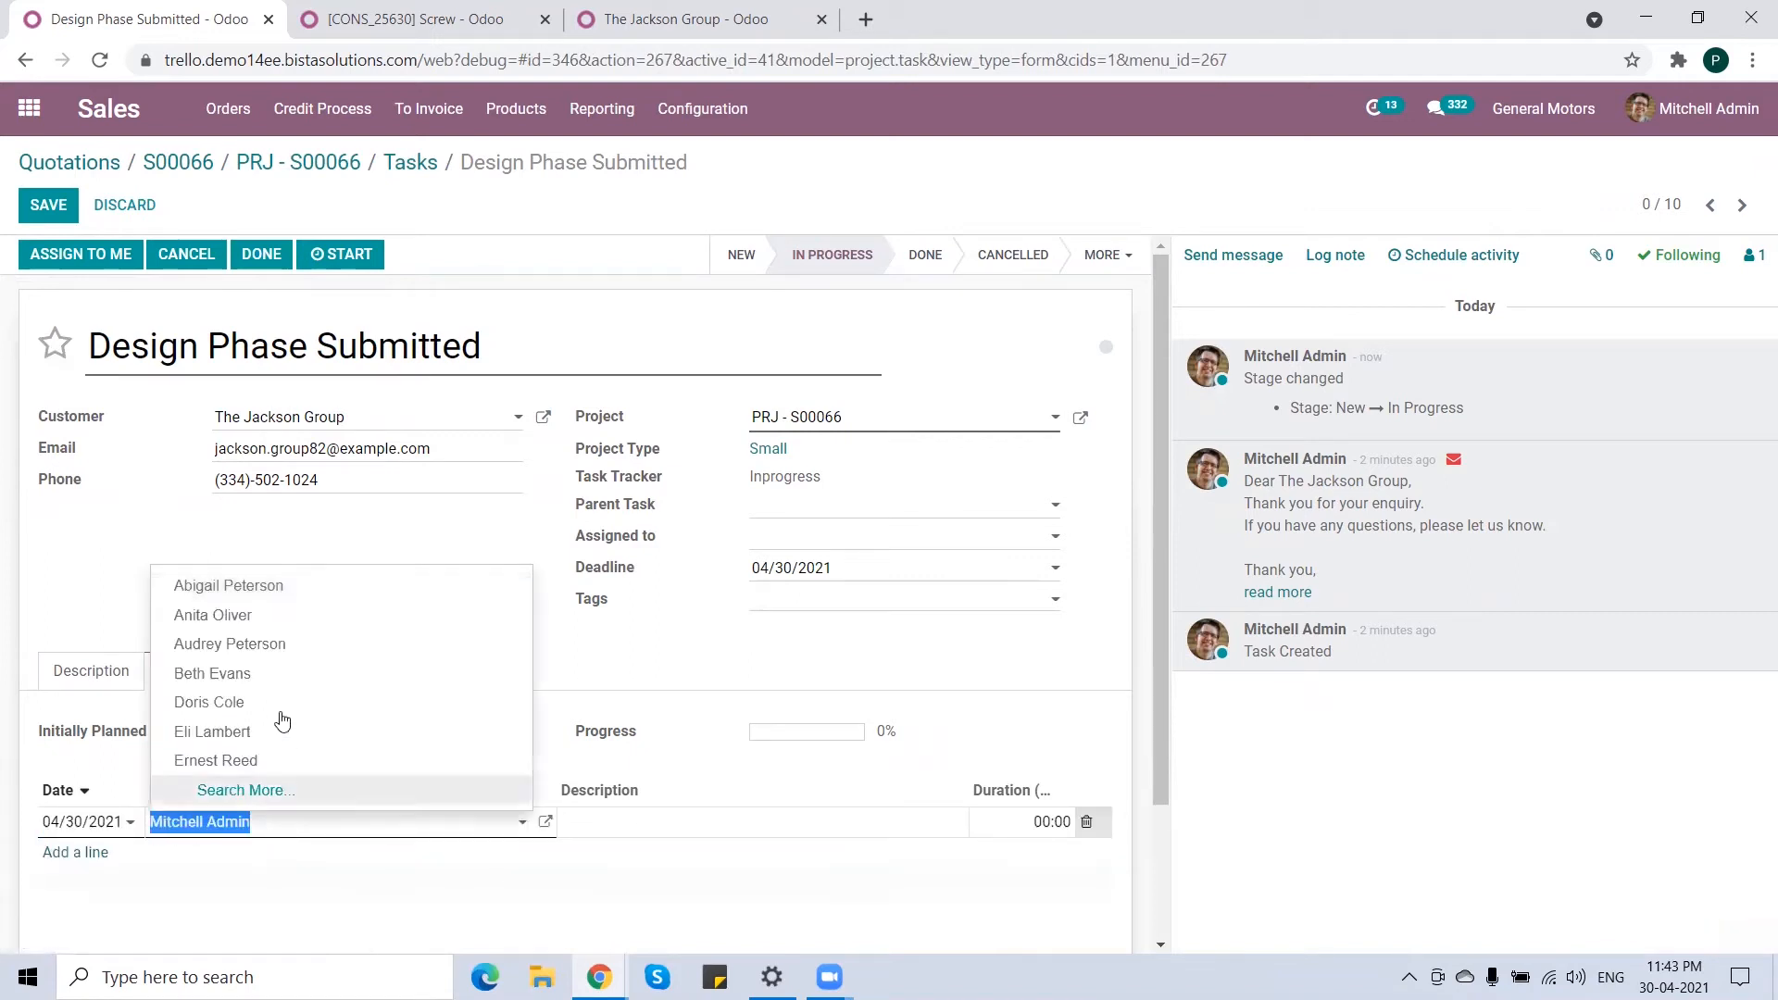
click(238, 674)
click(647, 821)
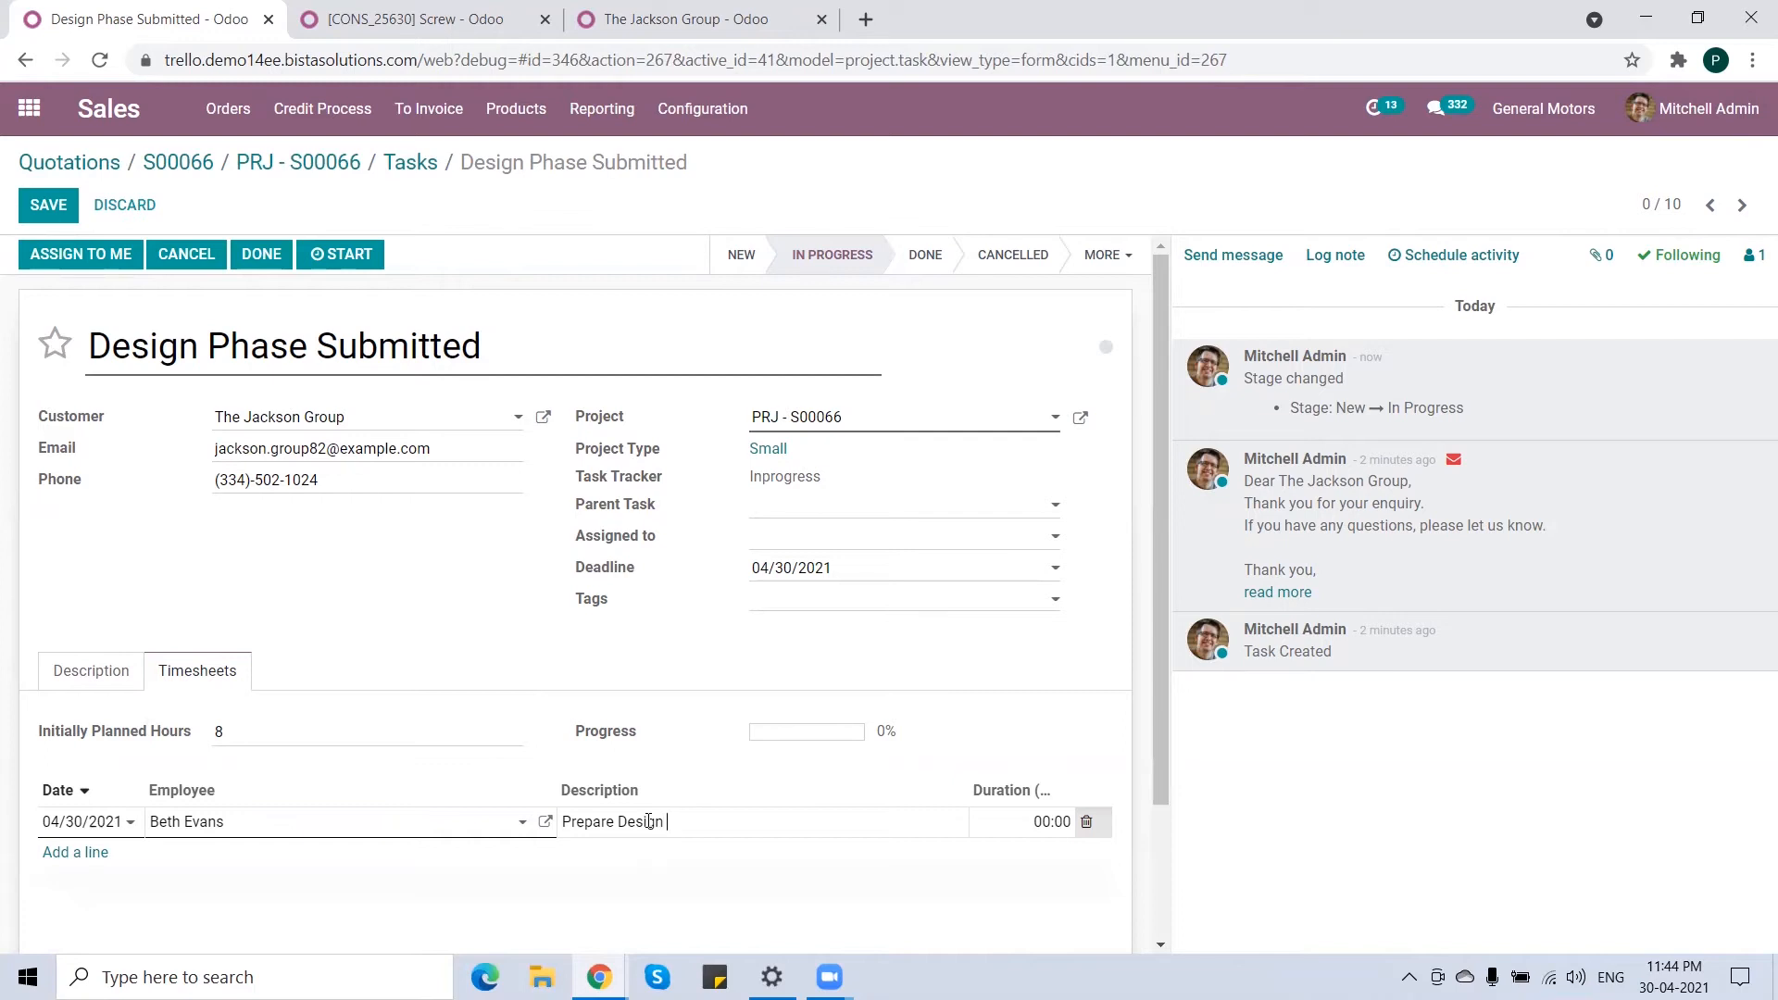
text(Prepare Design & update)
key(Tab)
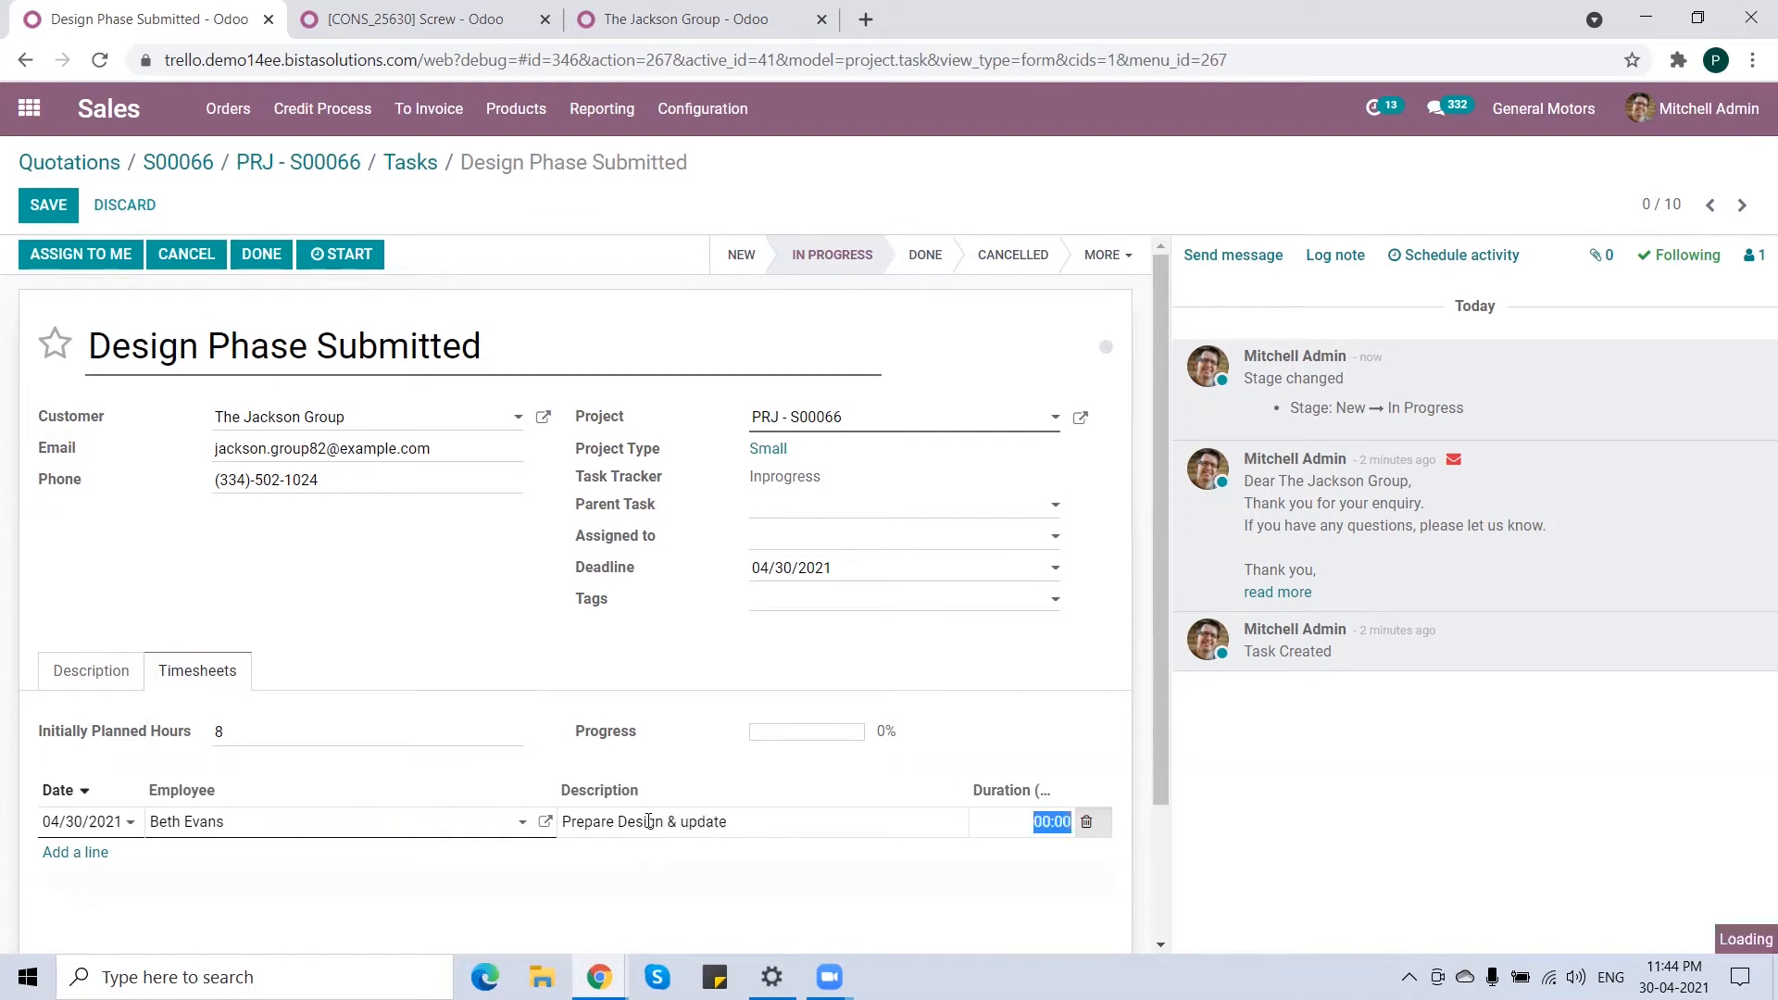
text(8)
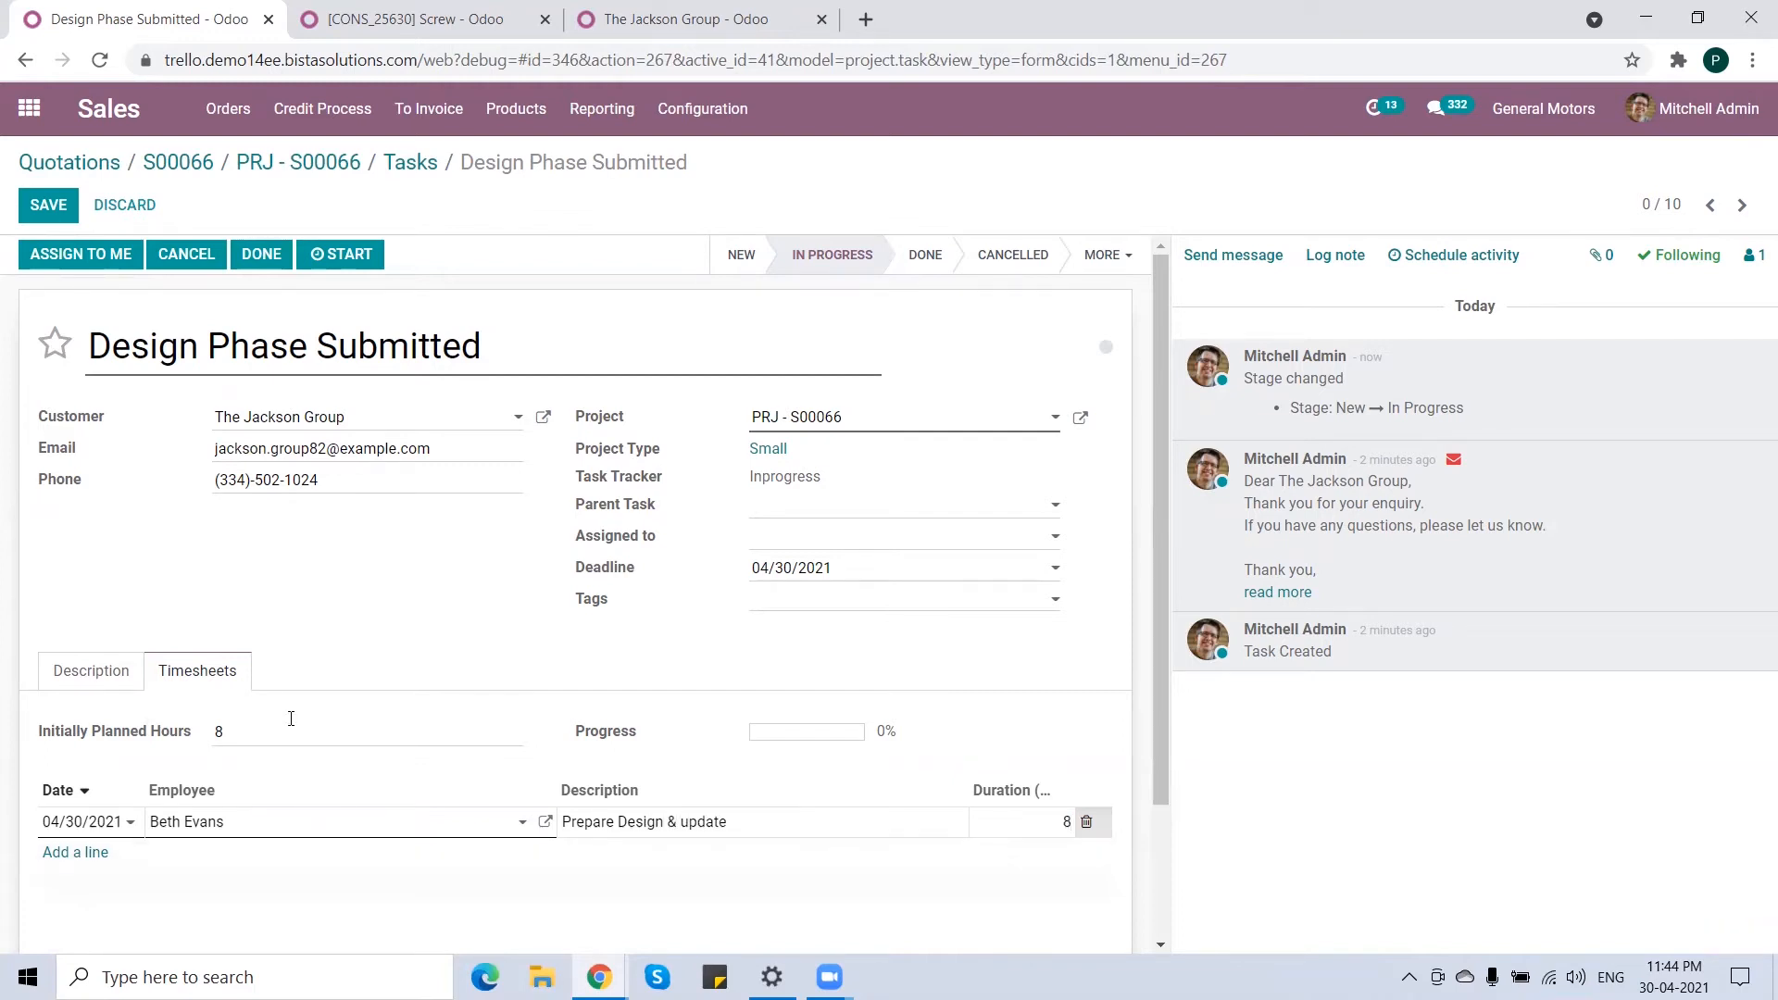
click(49, 206)
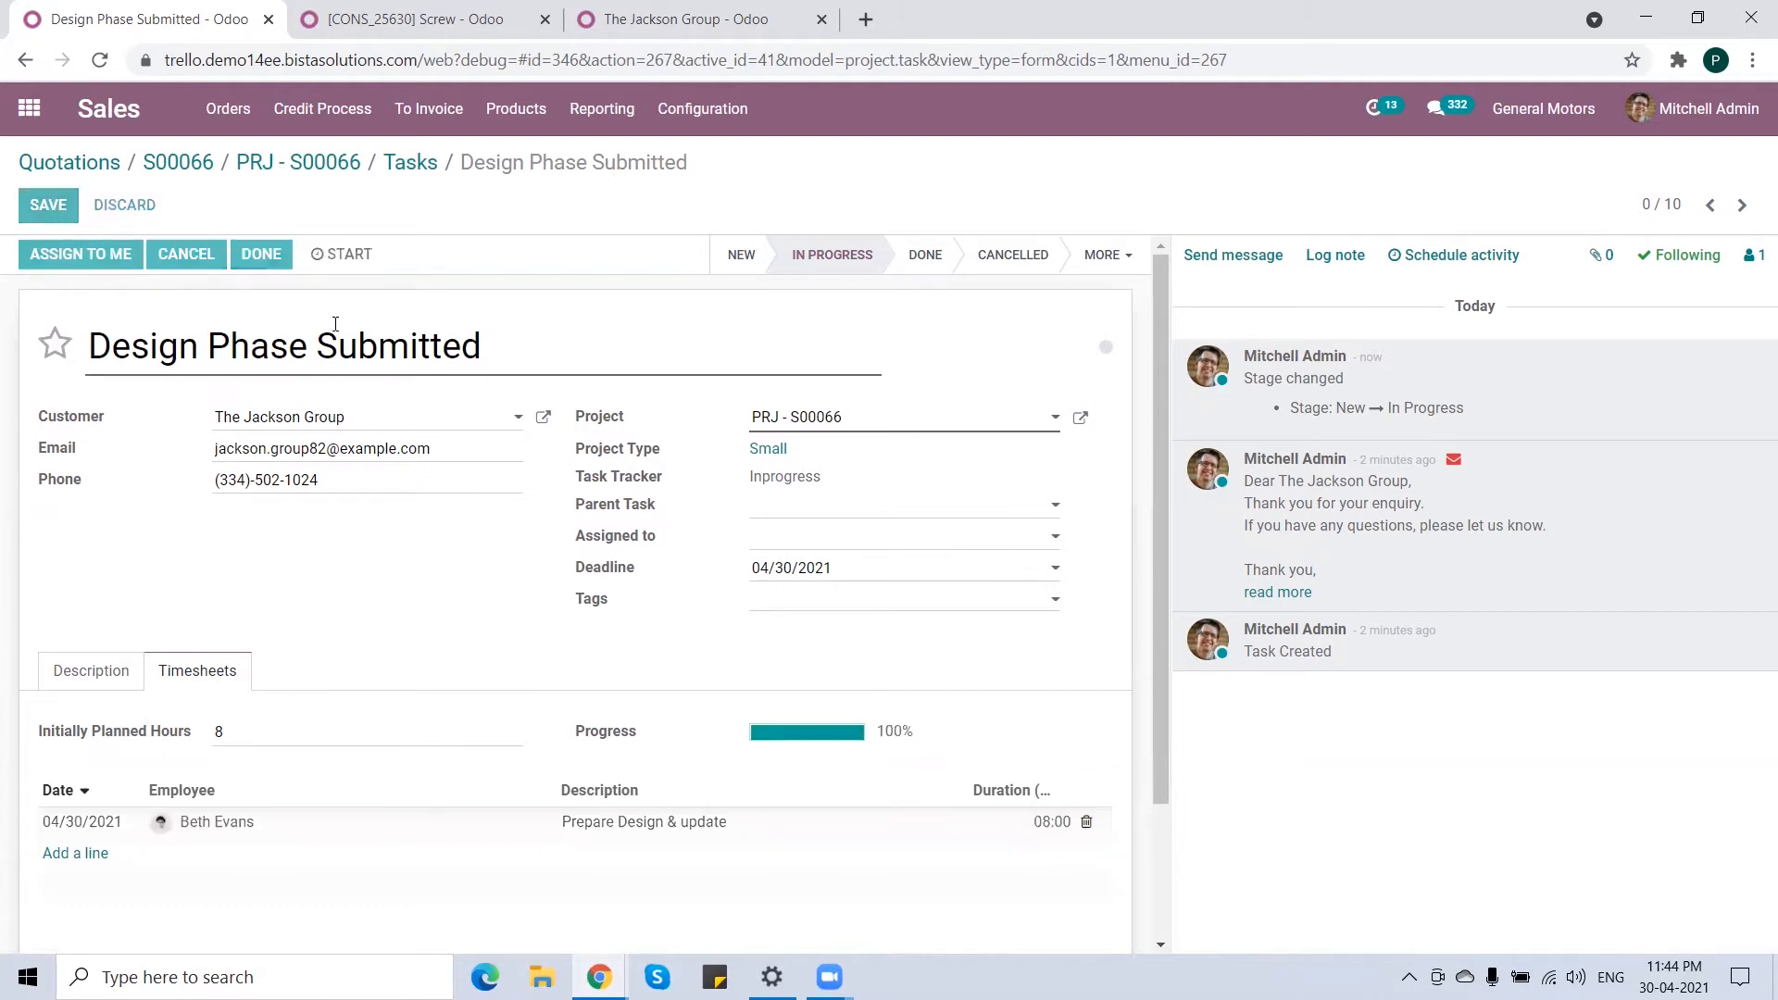
- Mark Design Phase Submitted as done, then move Design Phase Approved to In Progress on the task board and open it
click(263, 254)
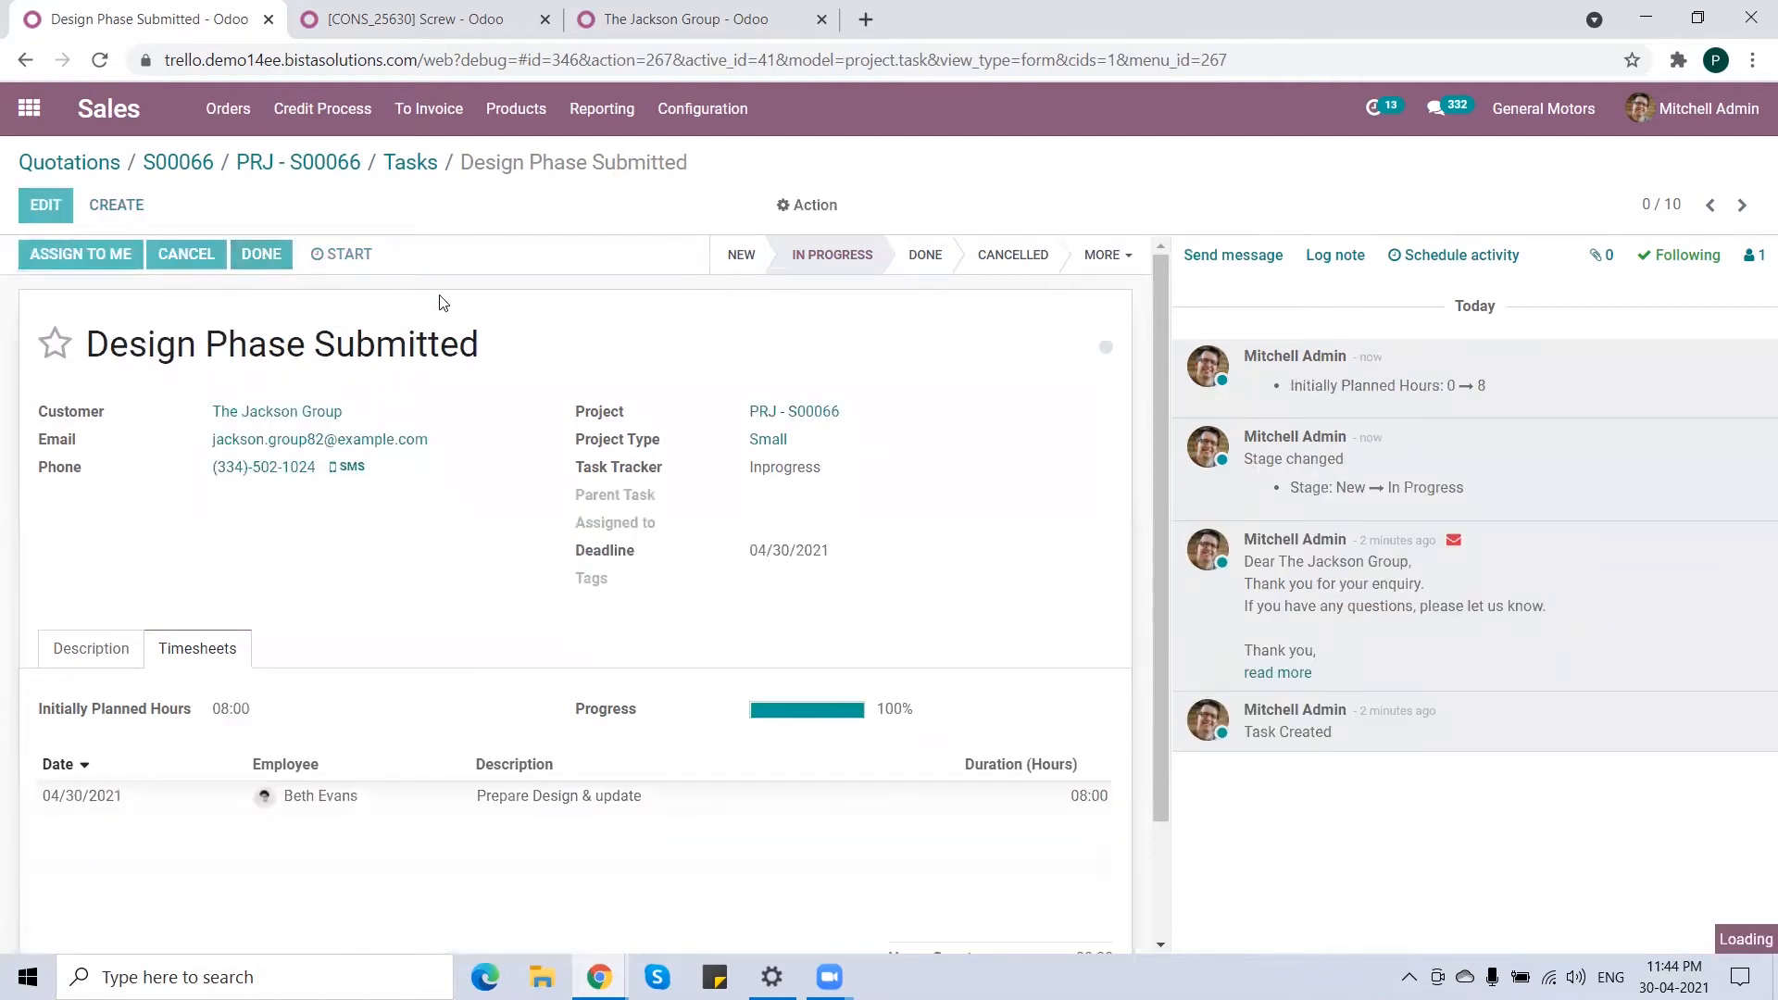
click(410, 162)
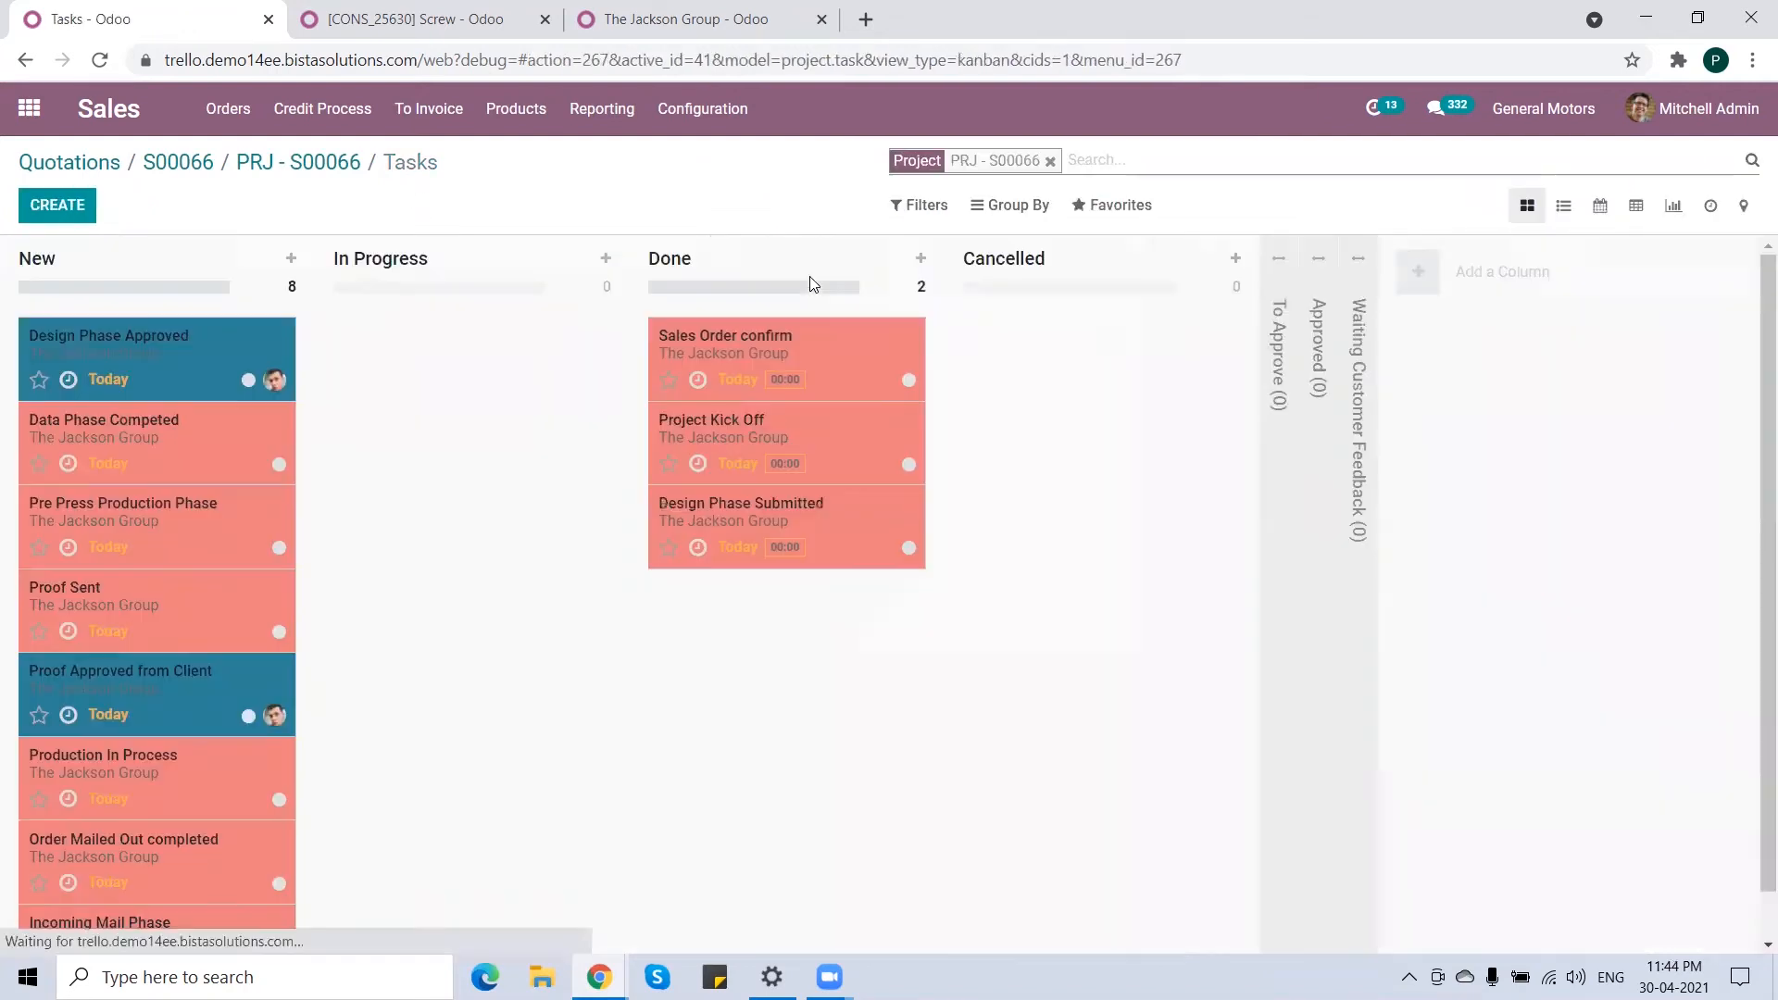
drag(139, 352, 496, 392)
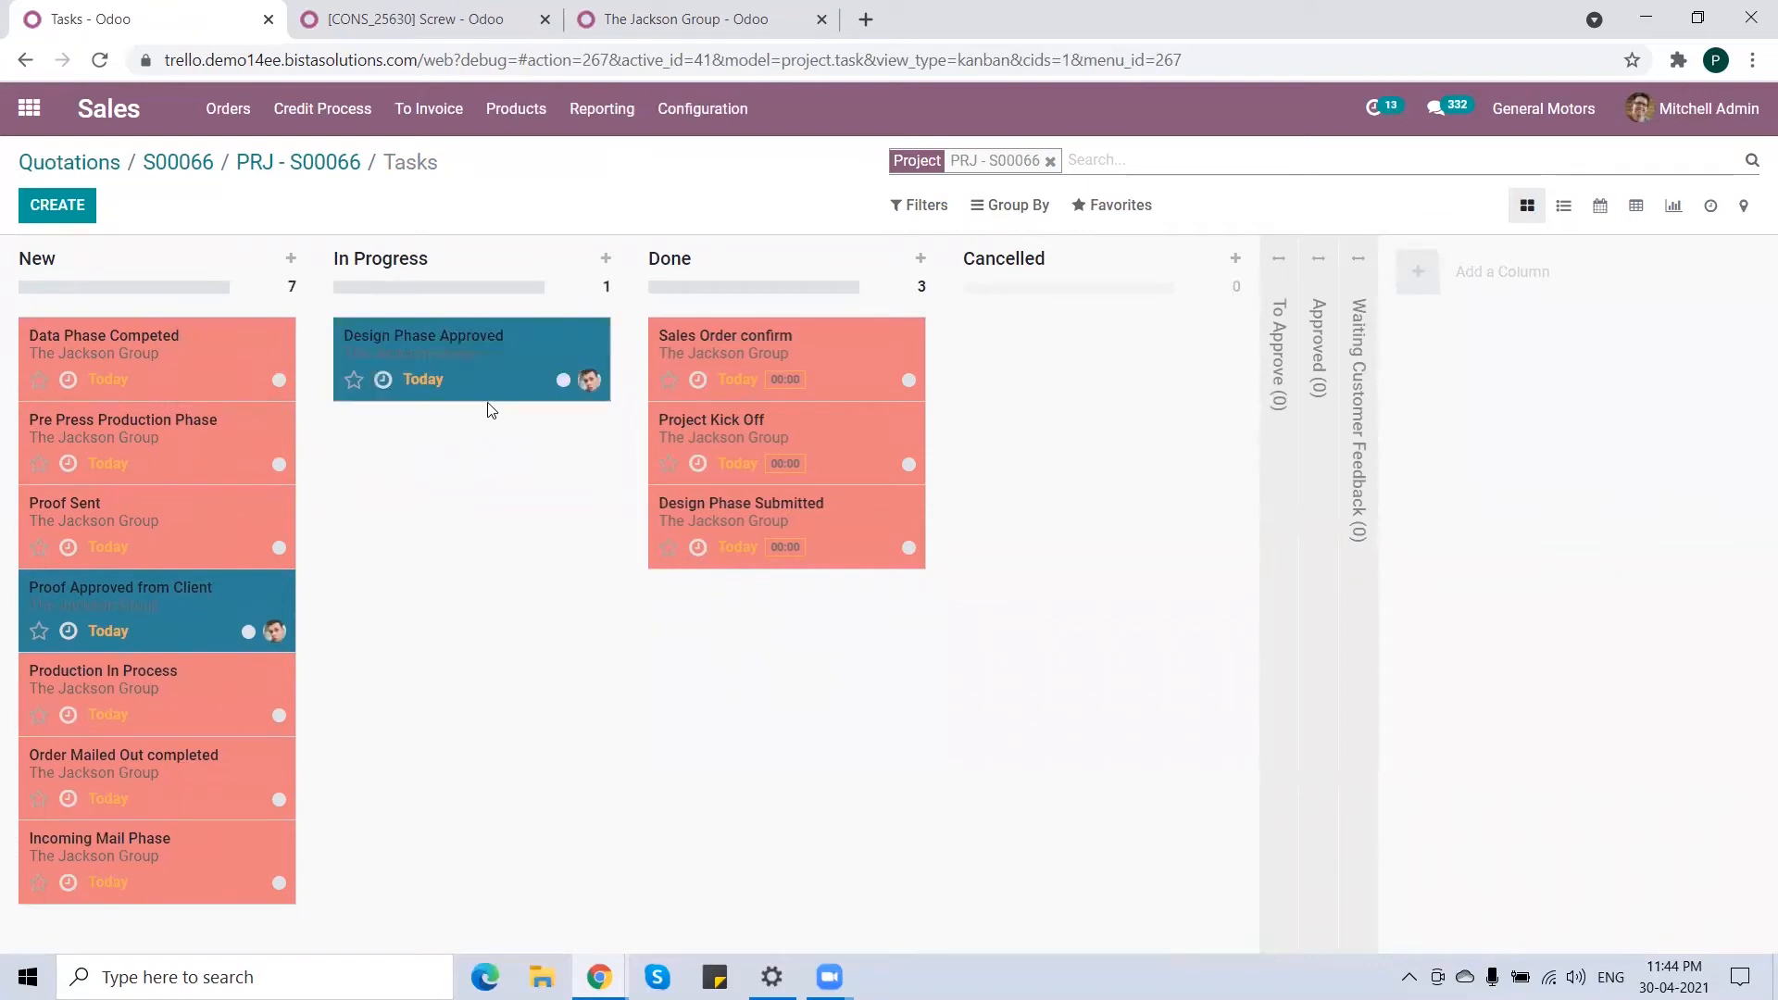
click(511, 355)
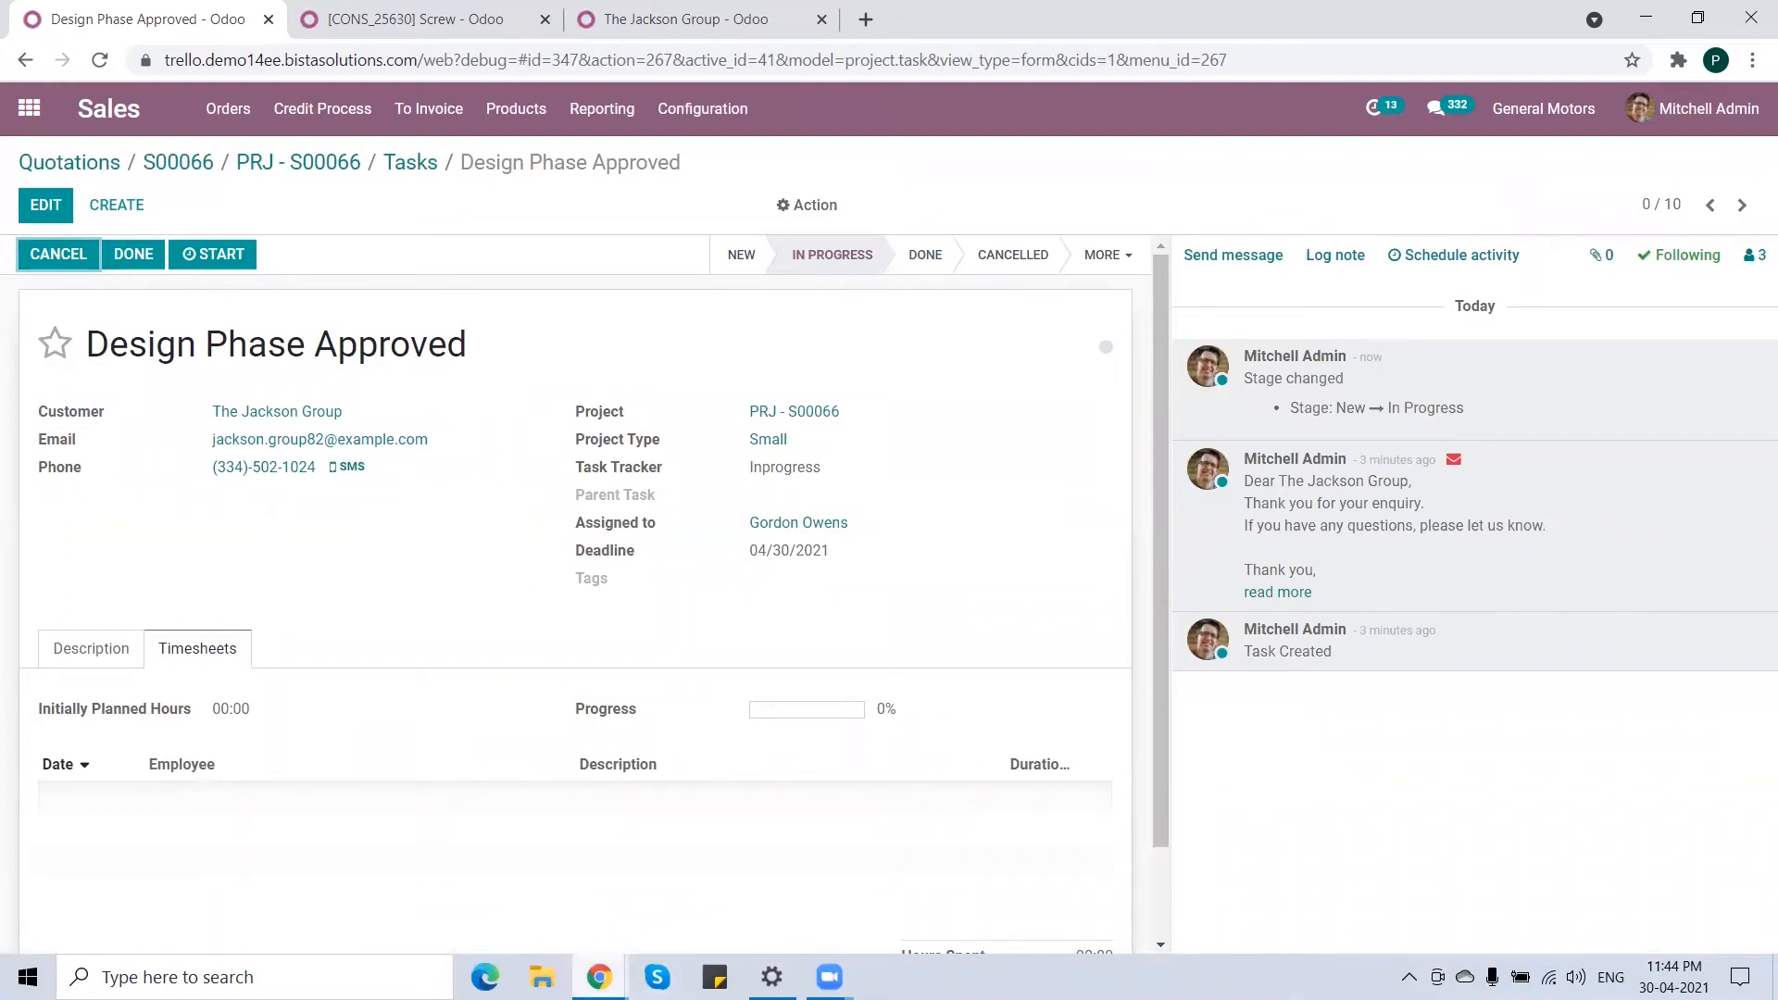
- Copy the e-mail address of the Senior Consultant contact from The Jackson Group's customer record and close the contact
mouse_move(599, 977)
click(692, 877)
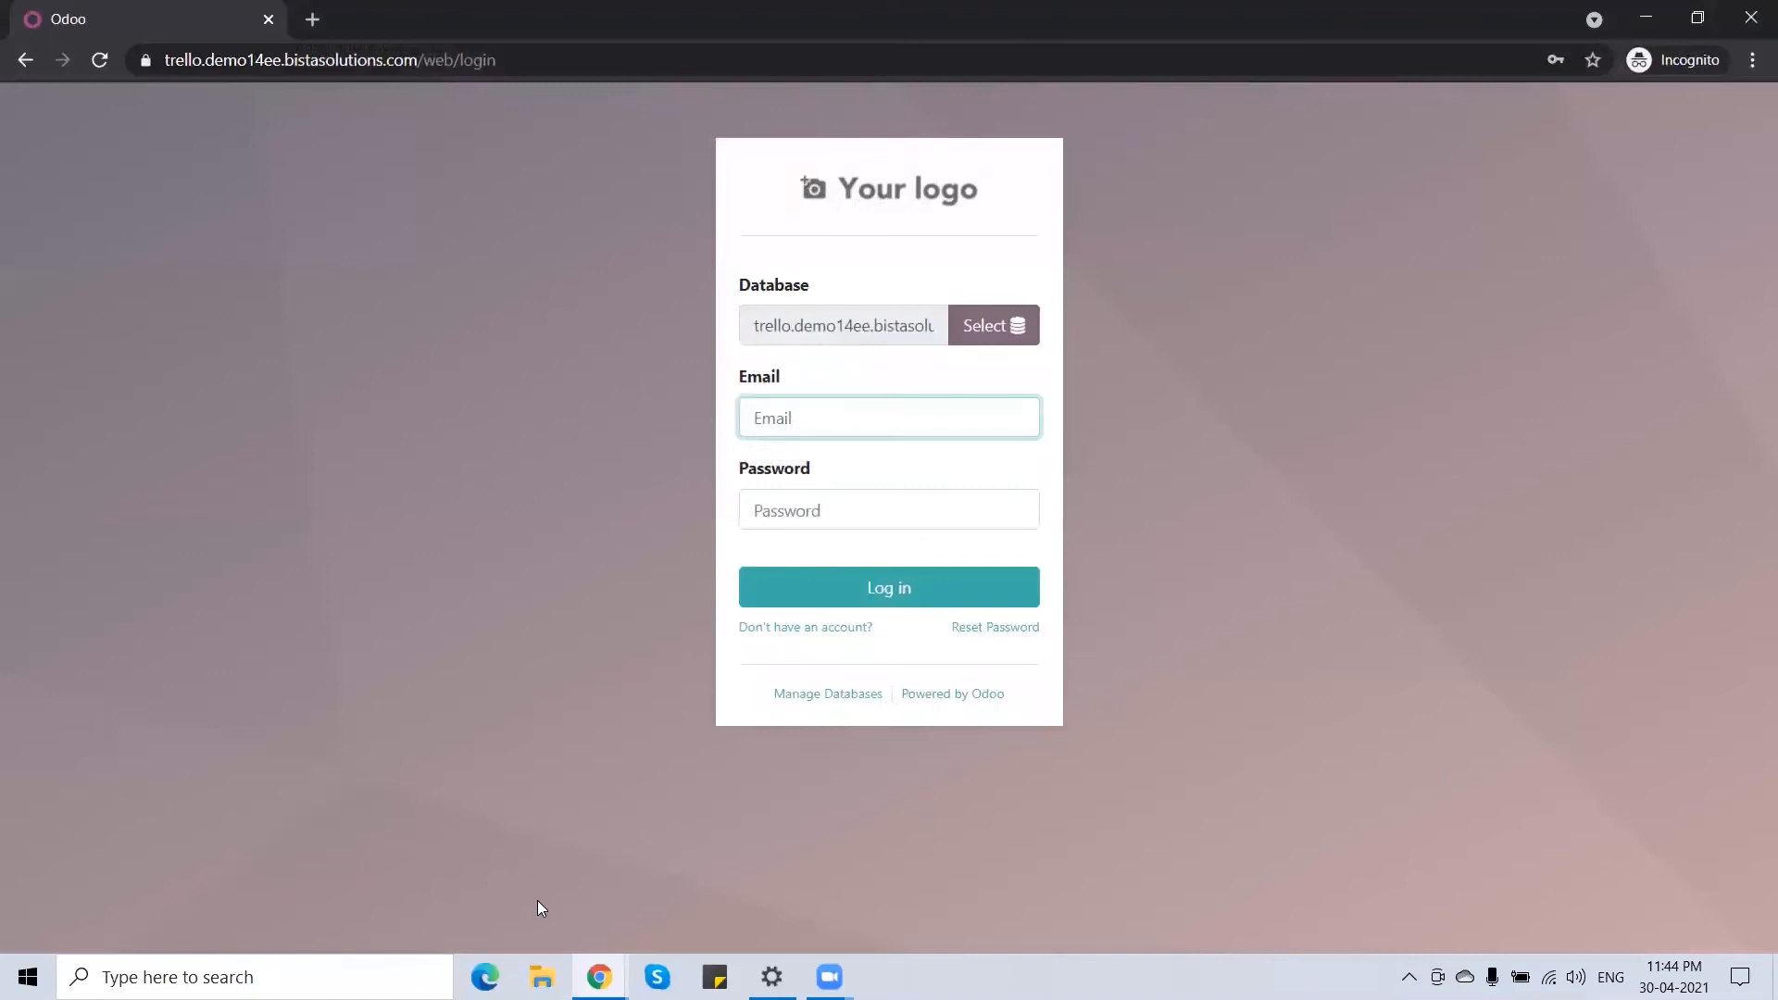
click(487, 878)
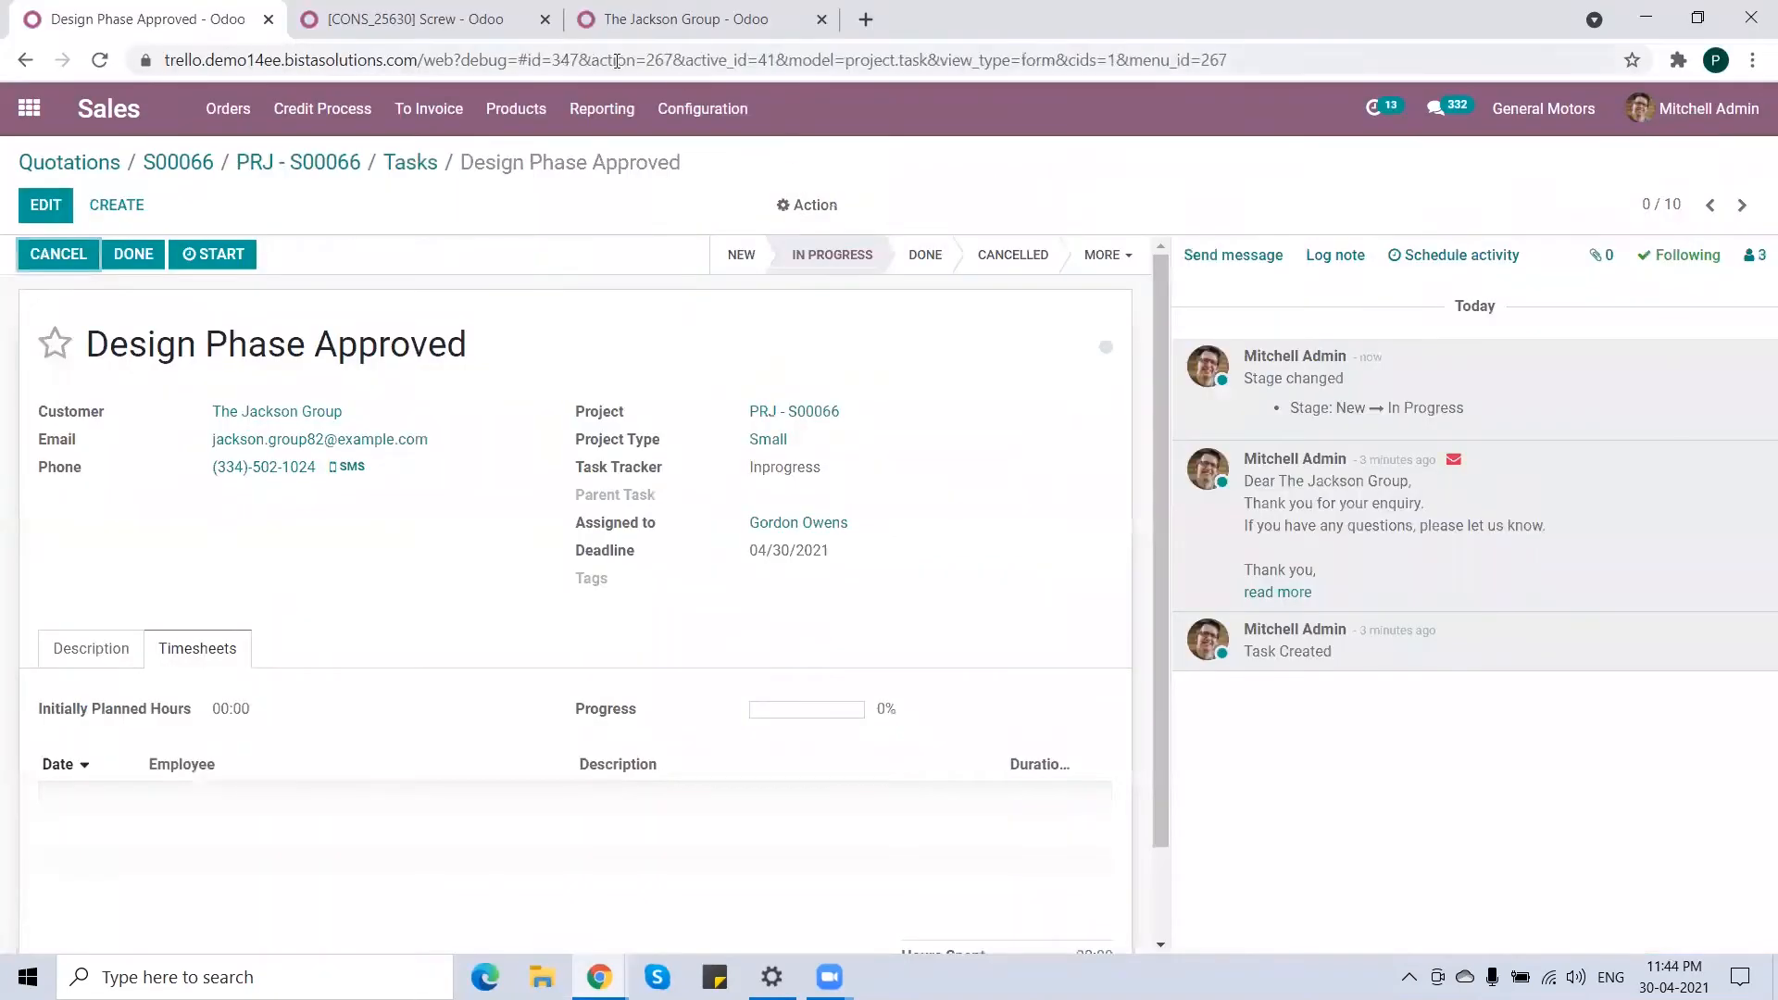
click(653, 21)
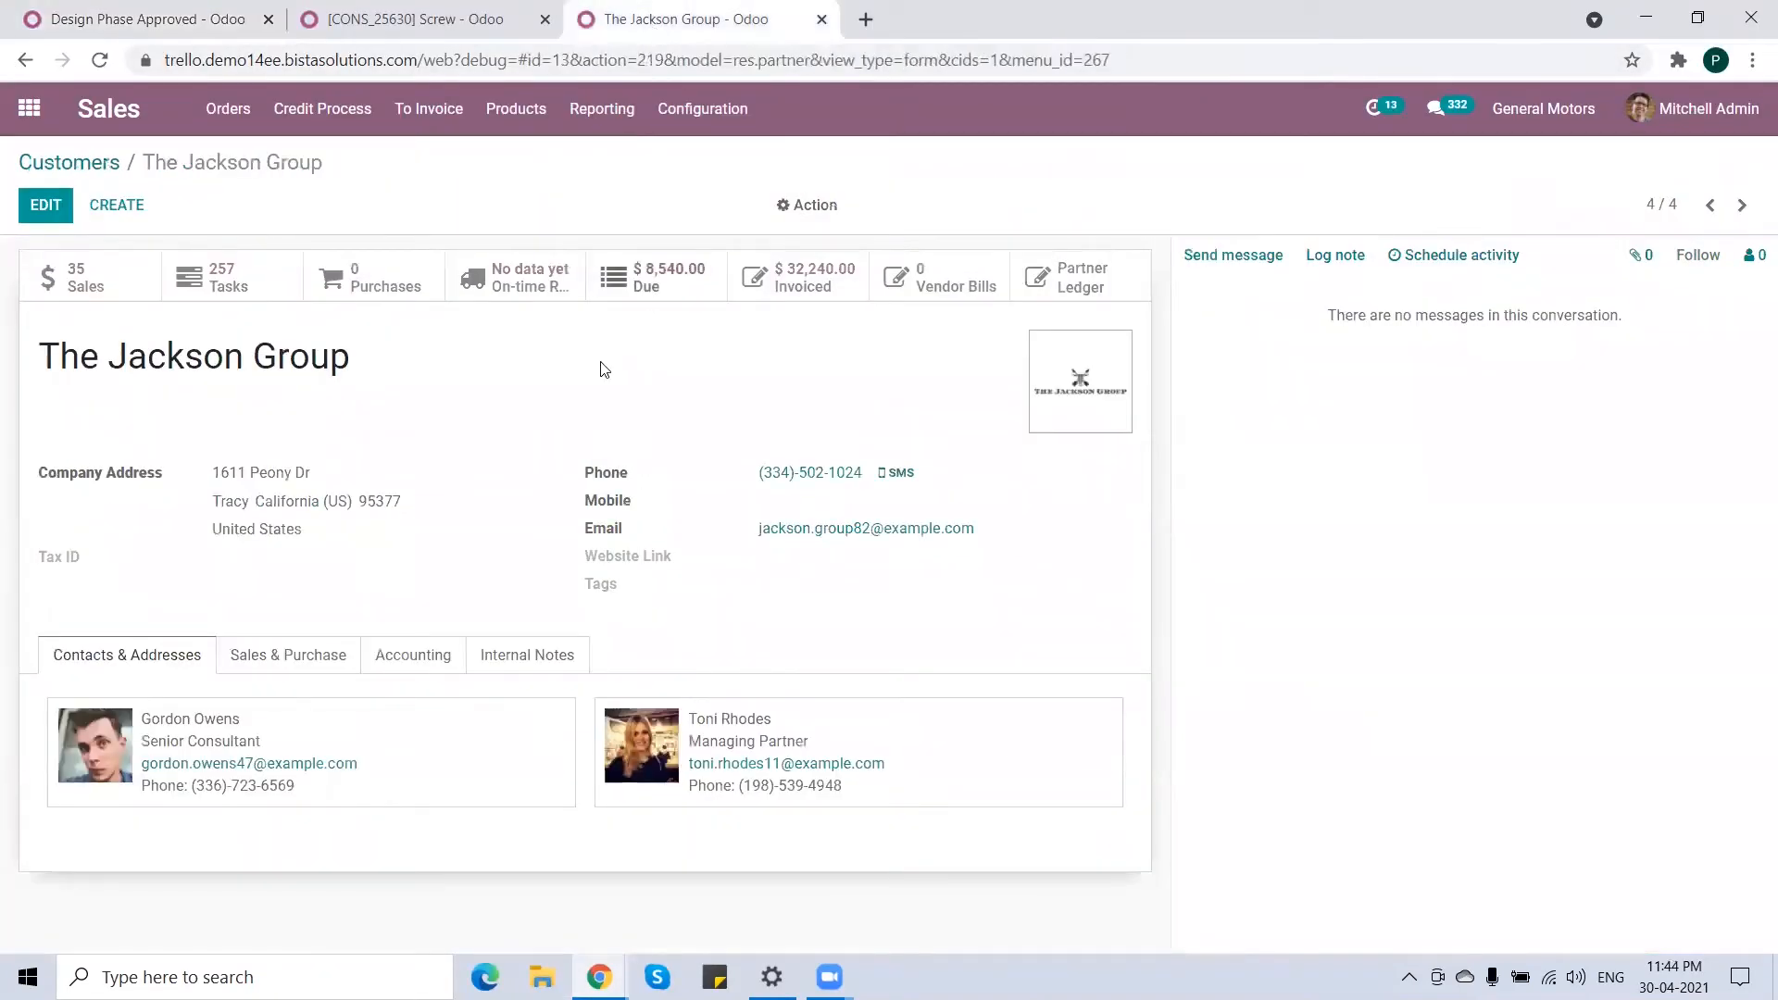
click(175, 728)
drag(1194, 288, 961, 280)
key(ctrl+c)
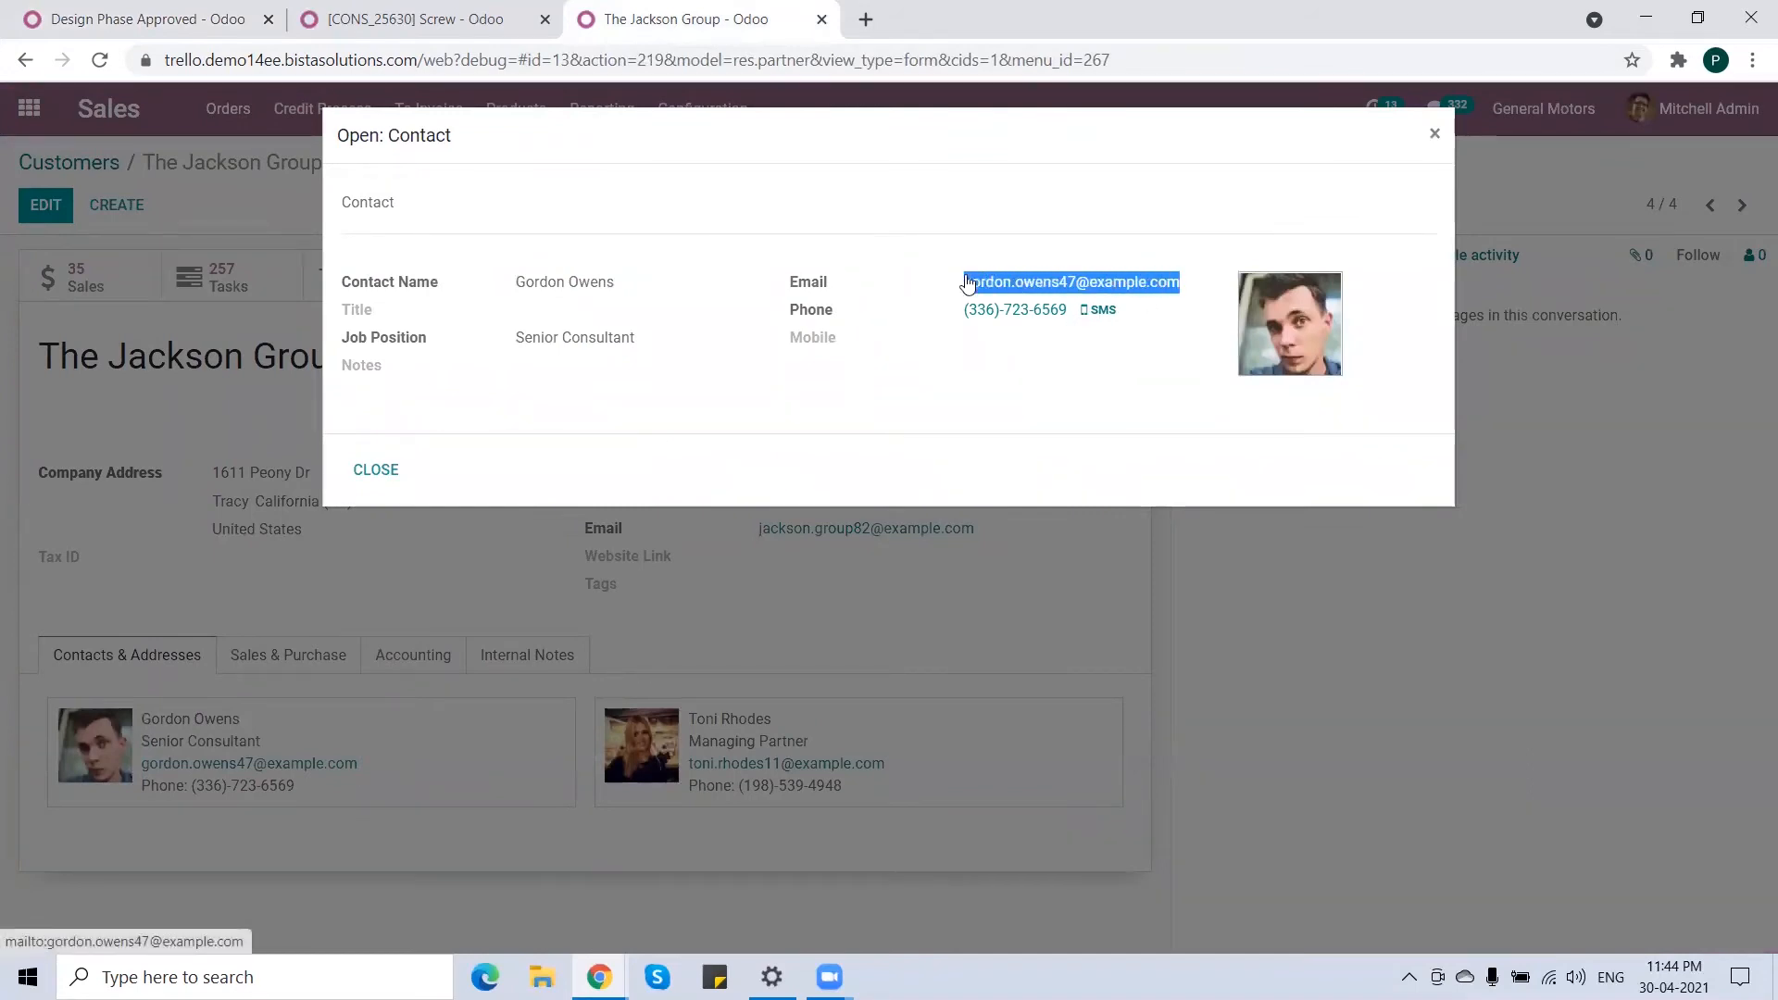
click(375, 477)
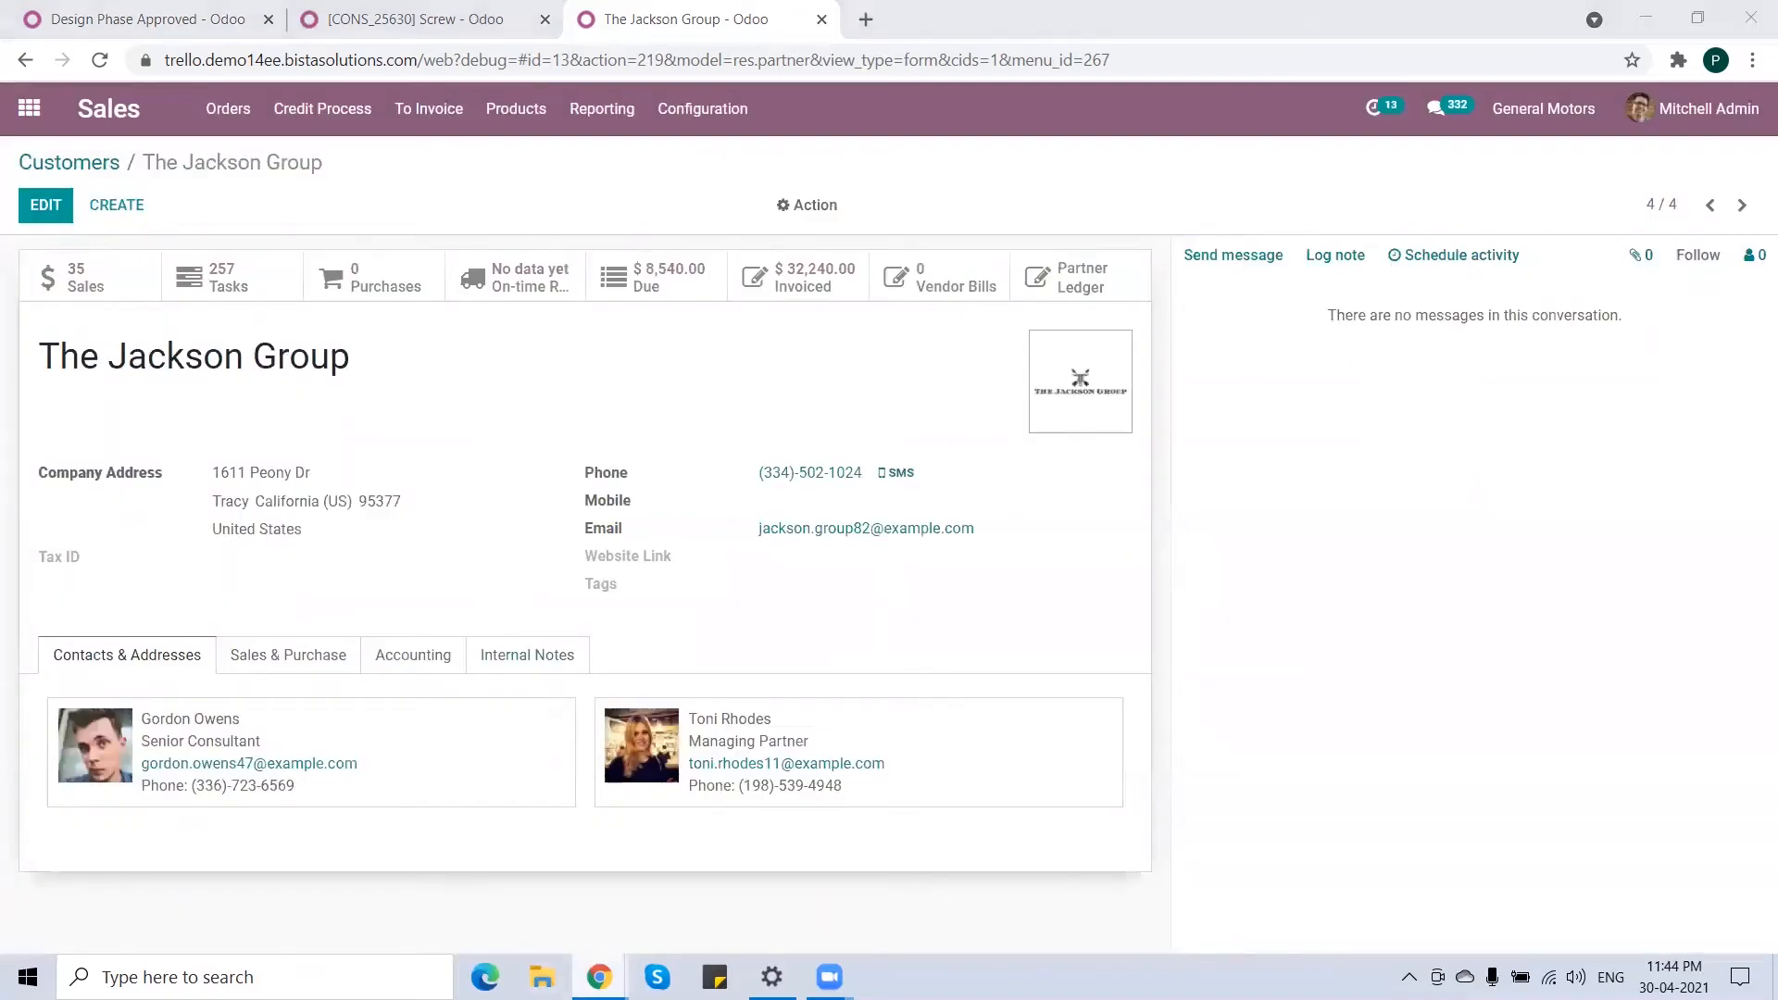
- Switch to the incognito Odoo login window and log in with the contact's copied e-mail and the account password
mouse_move(599, 977)
click(701, 887)
key(ctrl+v)
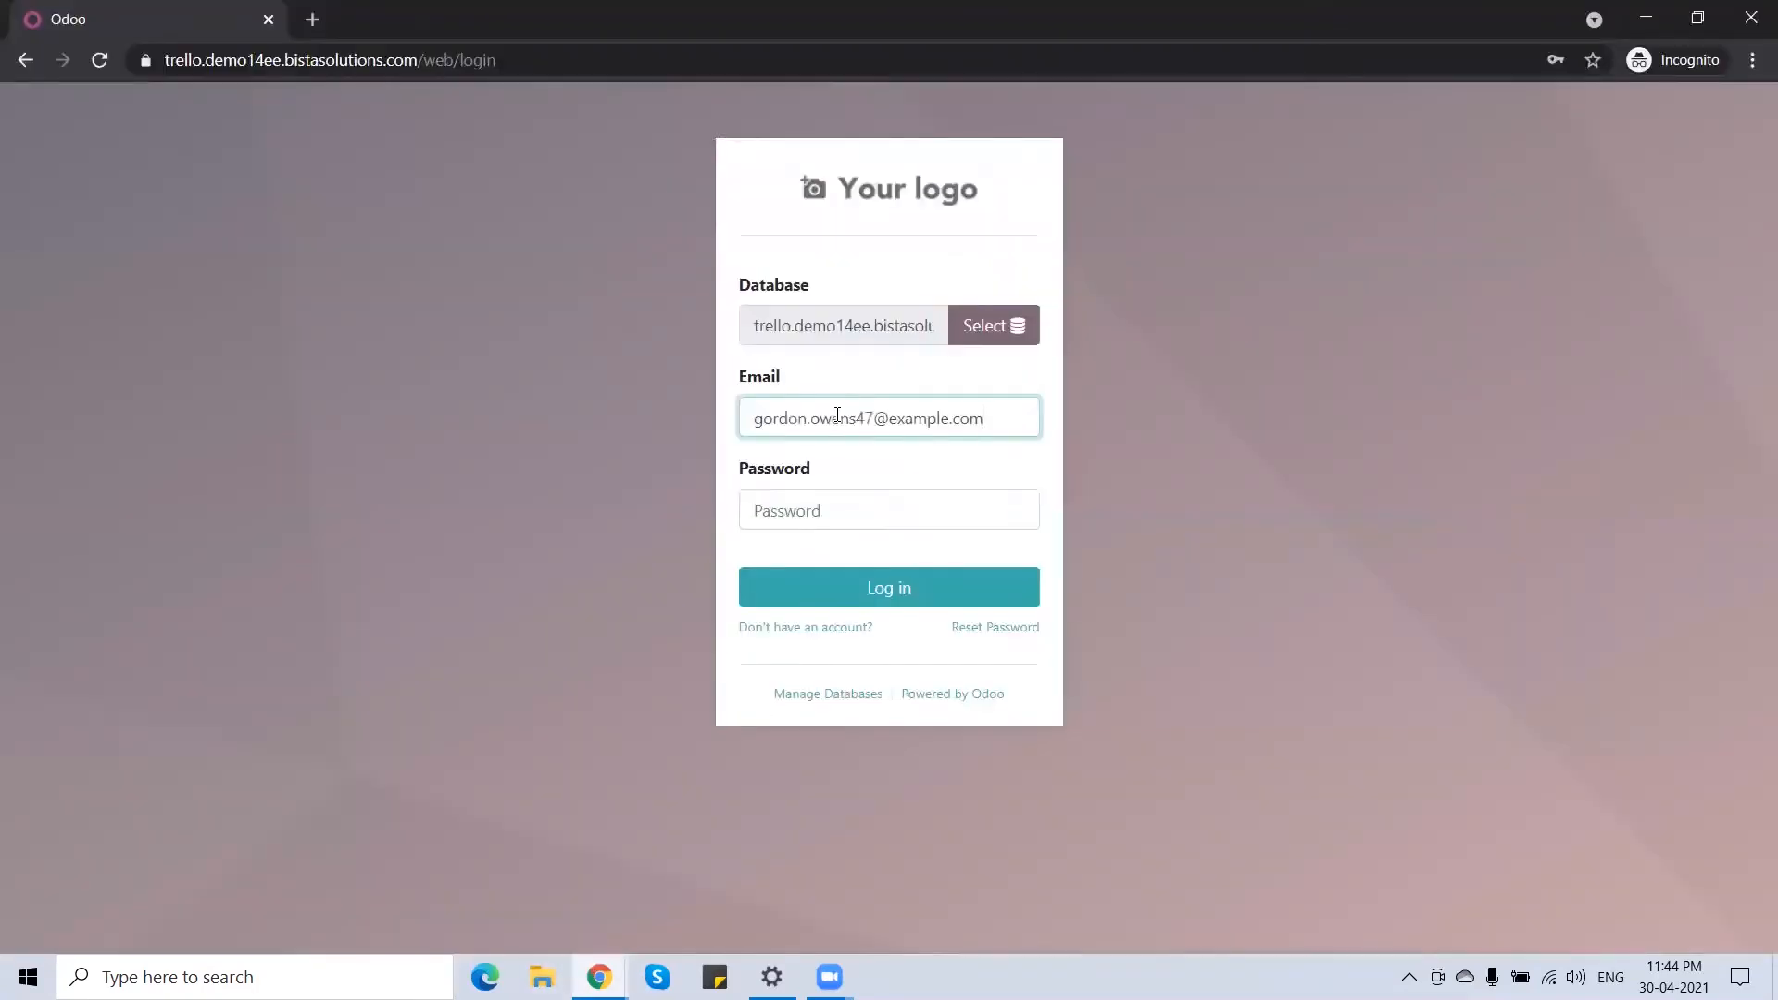
click(863, 502)
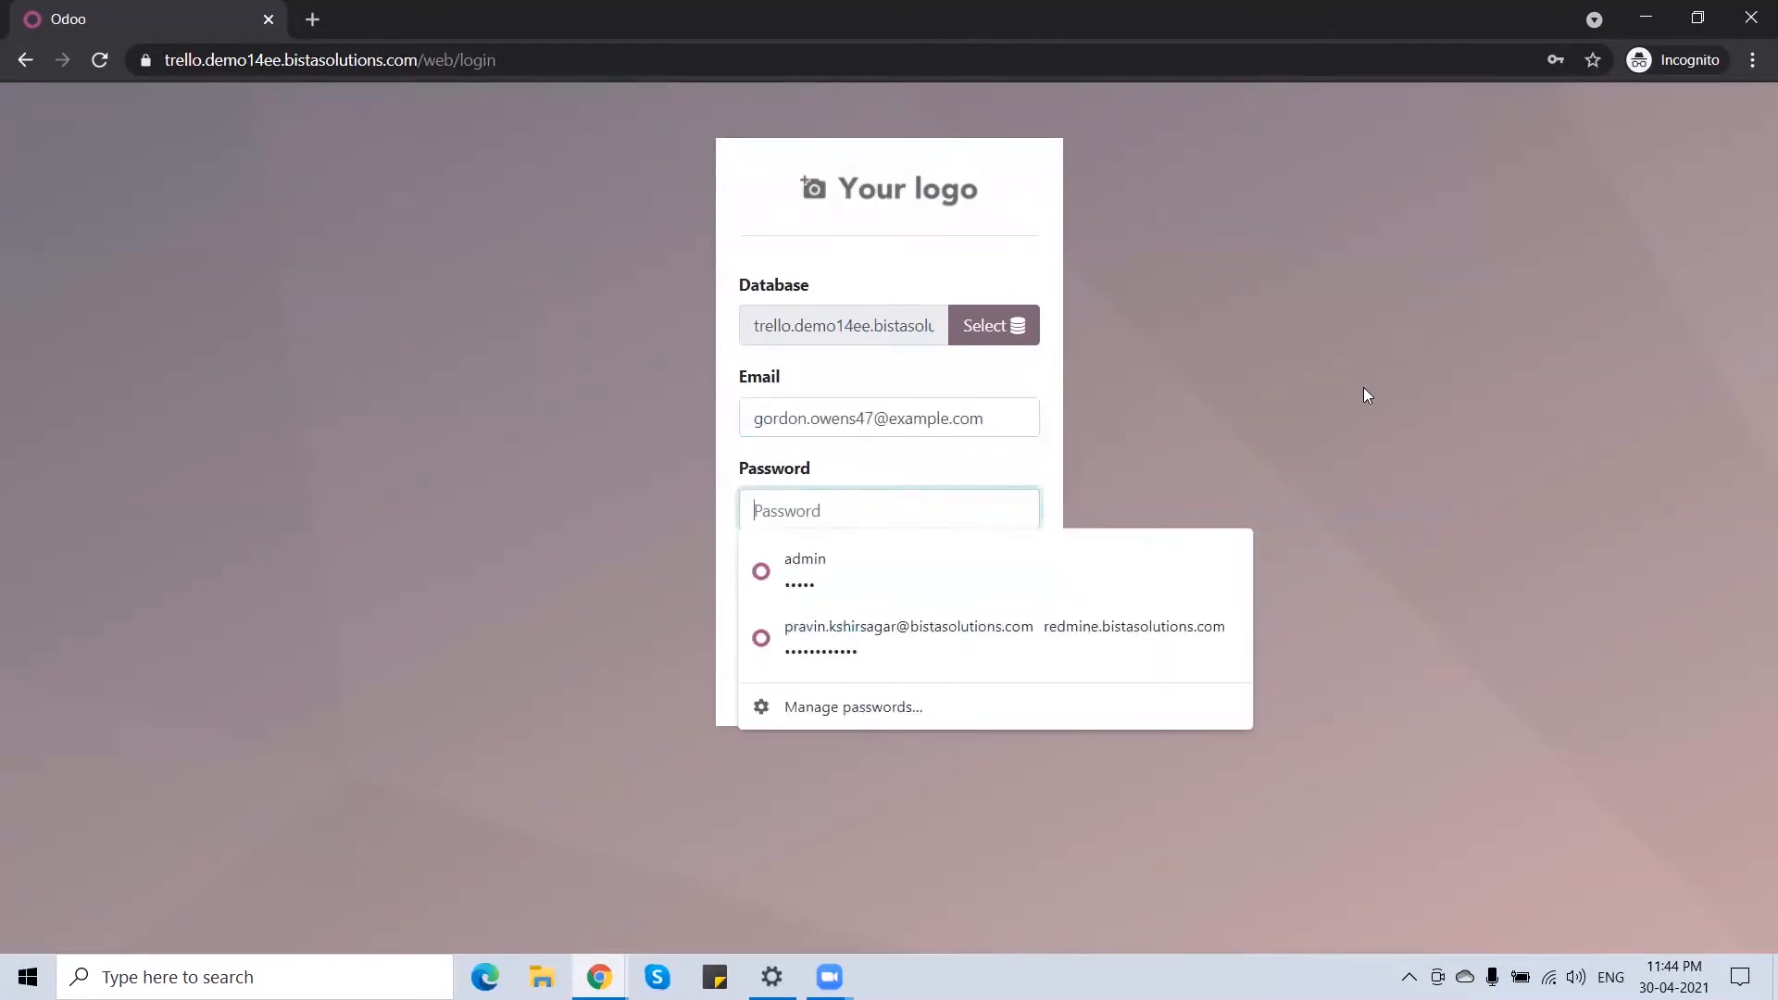
text(a)
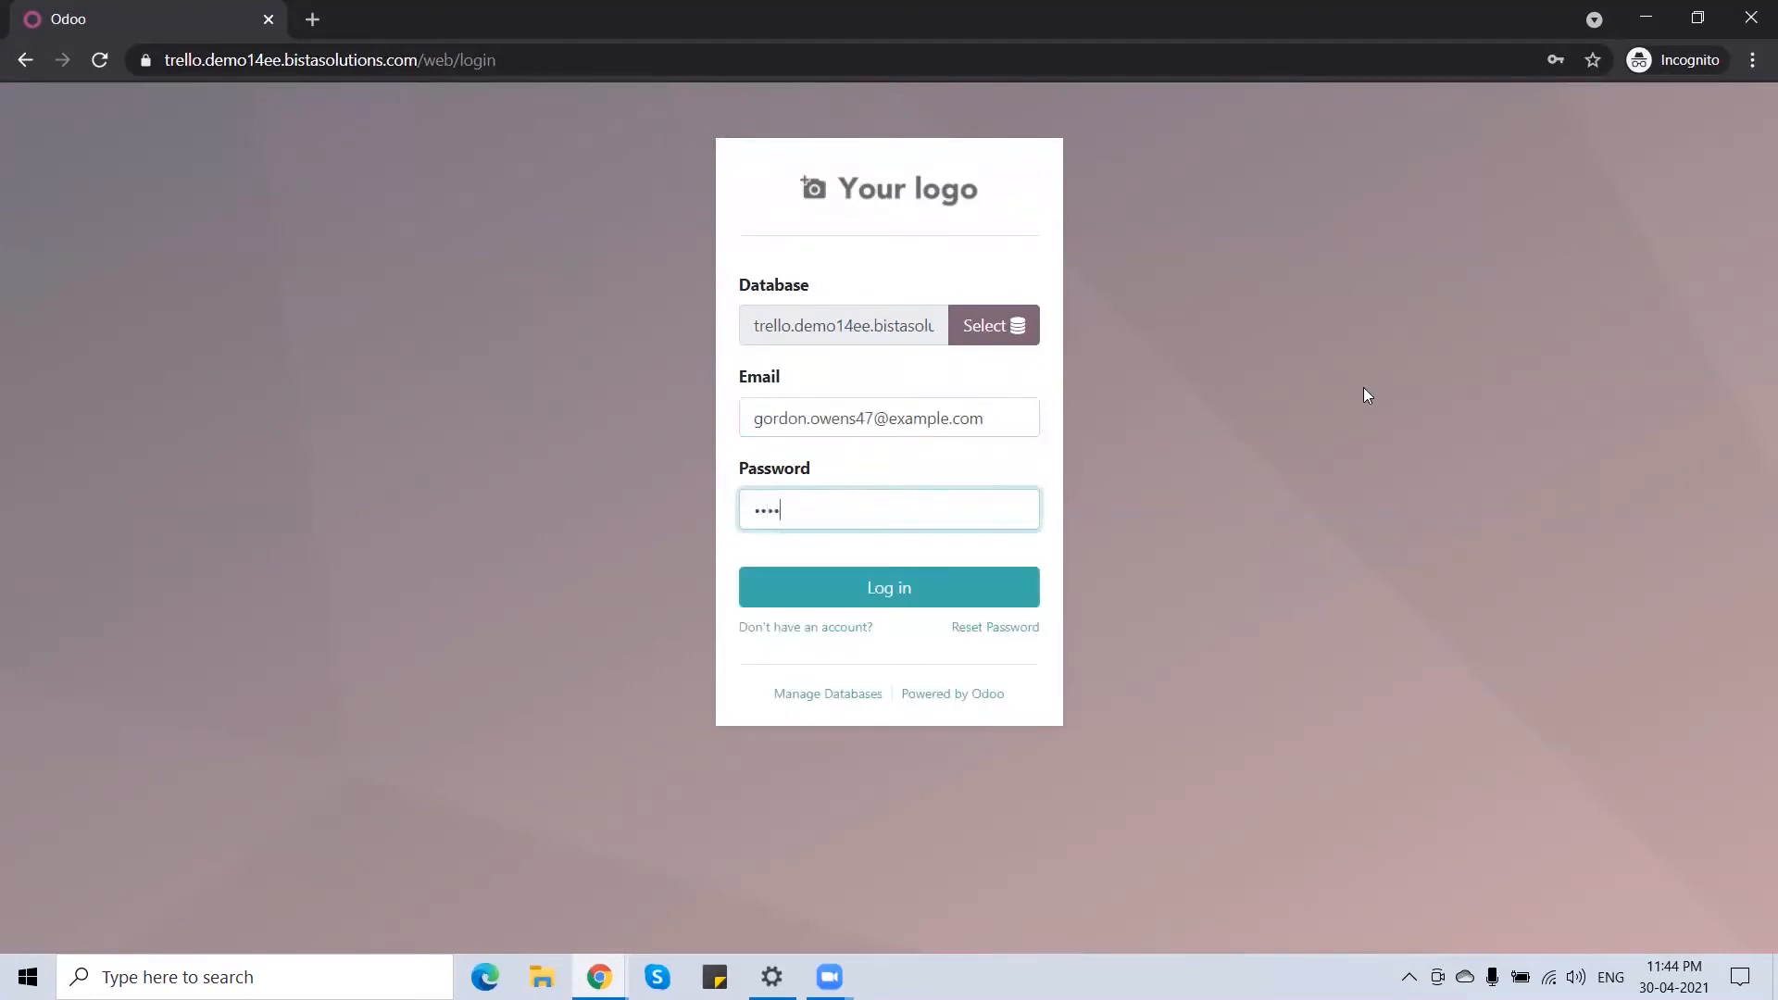
click(897, 589)
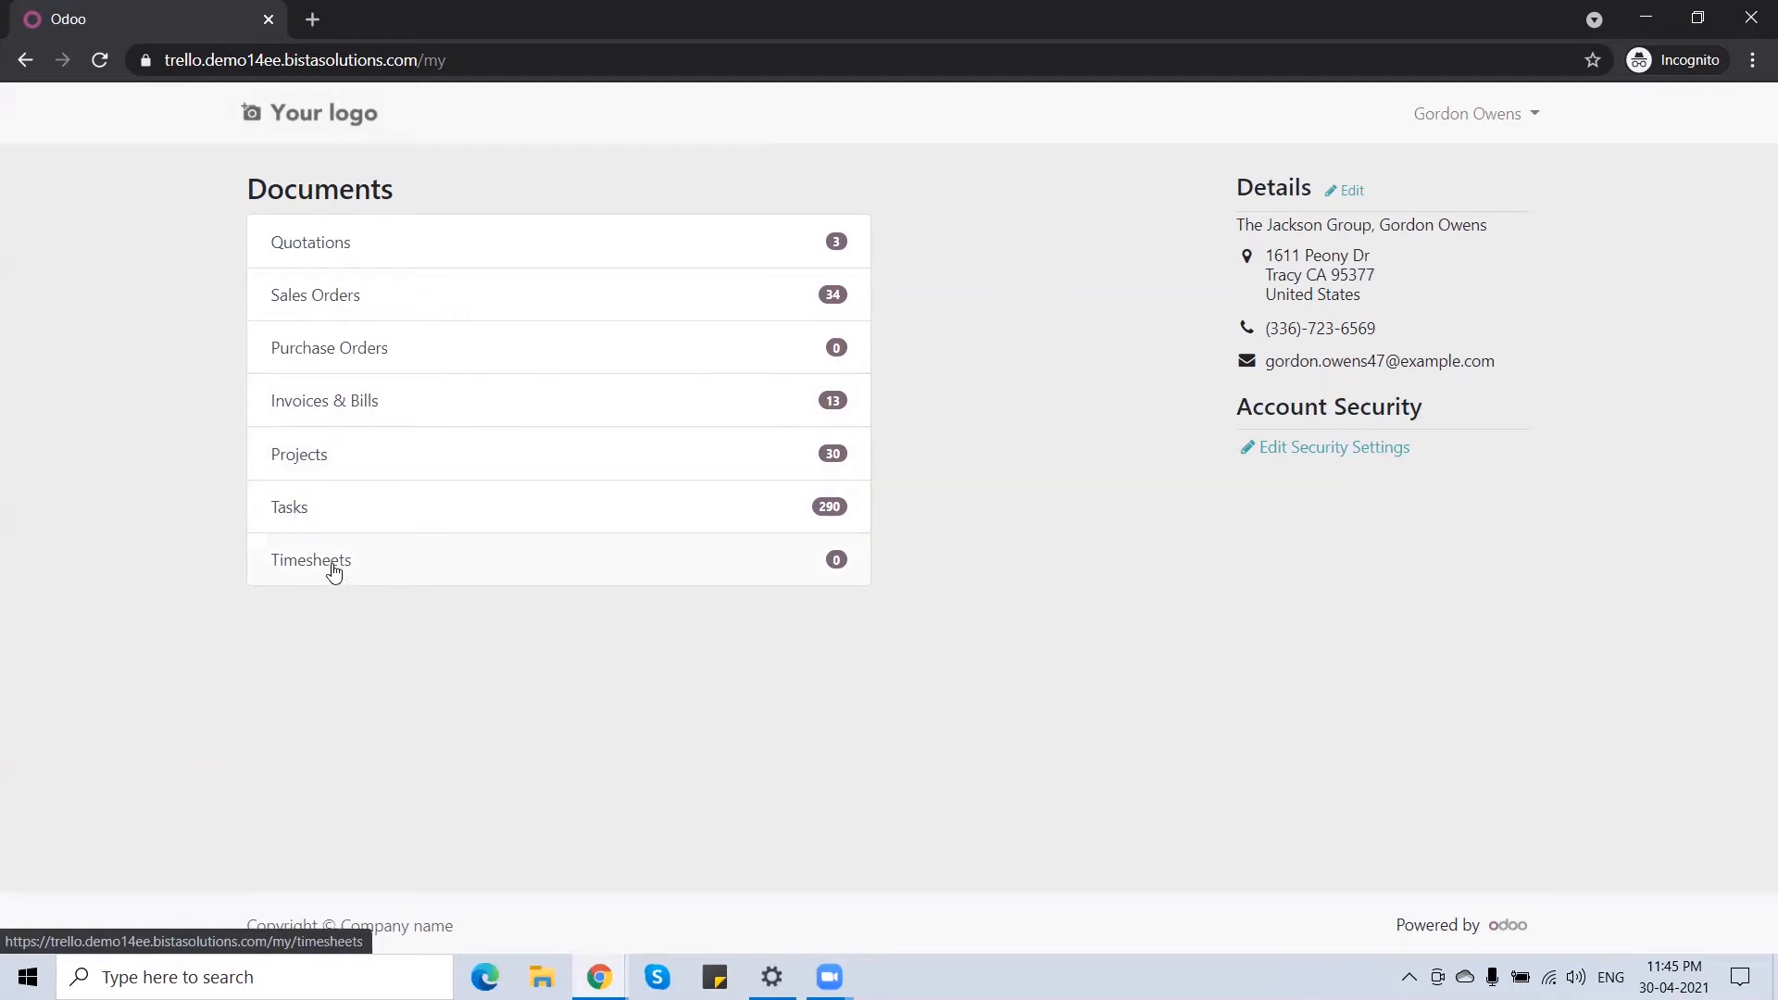
- Open project PRJ - S00066 from the customer portal's project list, checking the project number against the Design Phase Approved task
click(309, 461)
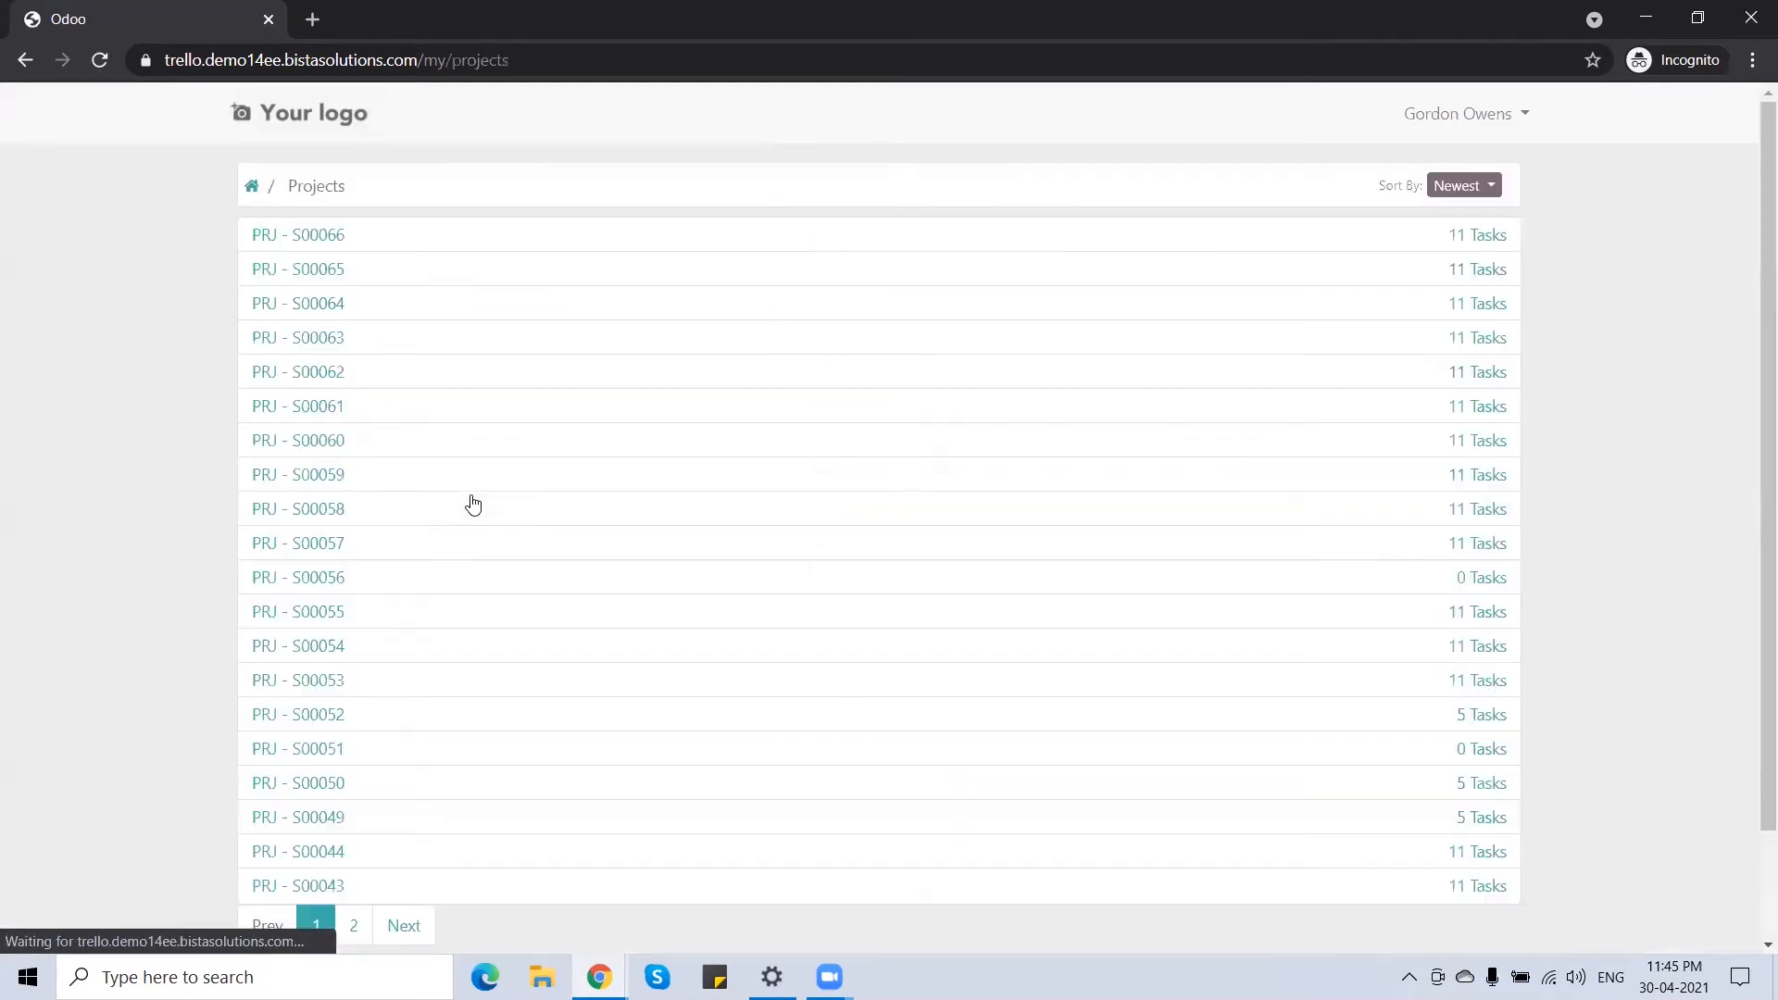
click(599, 977)
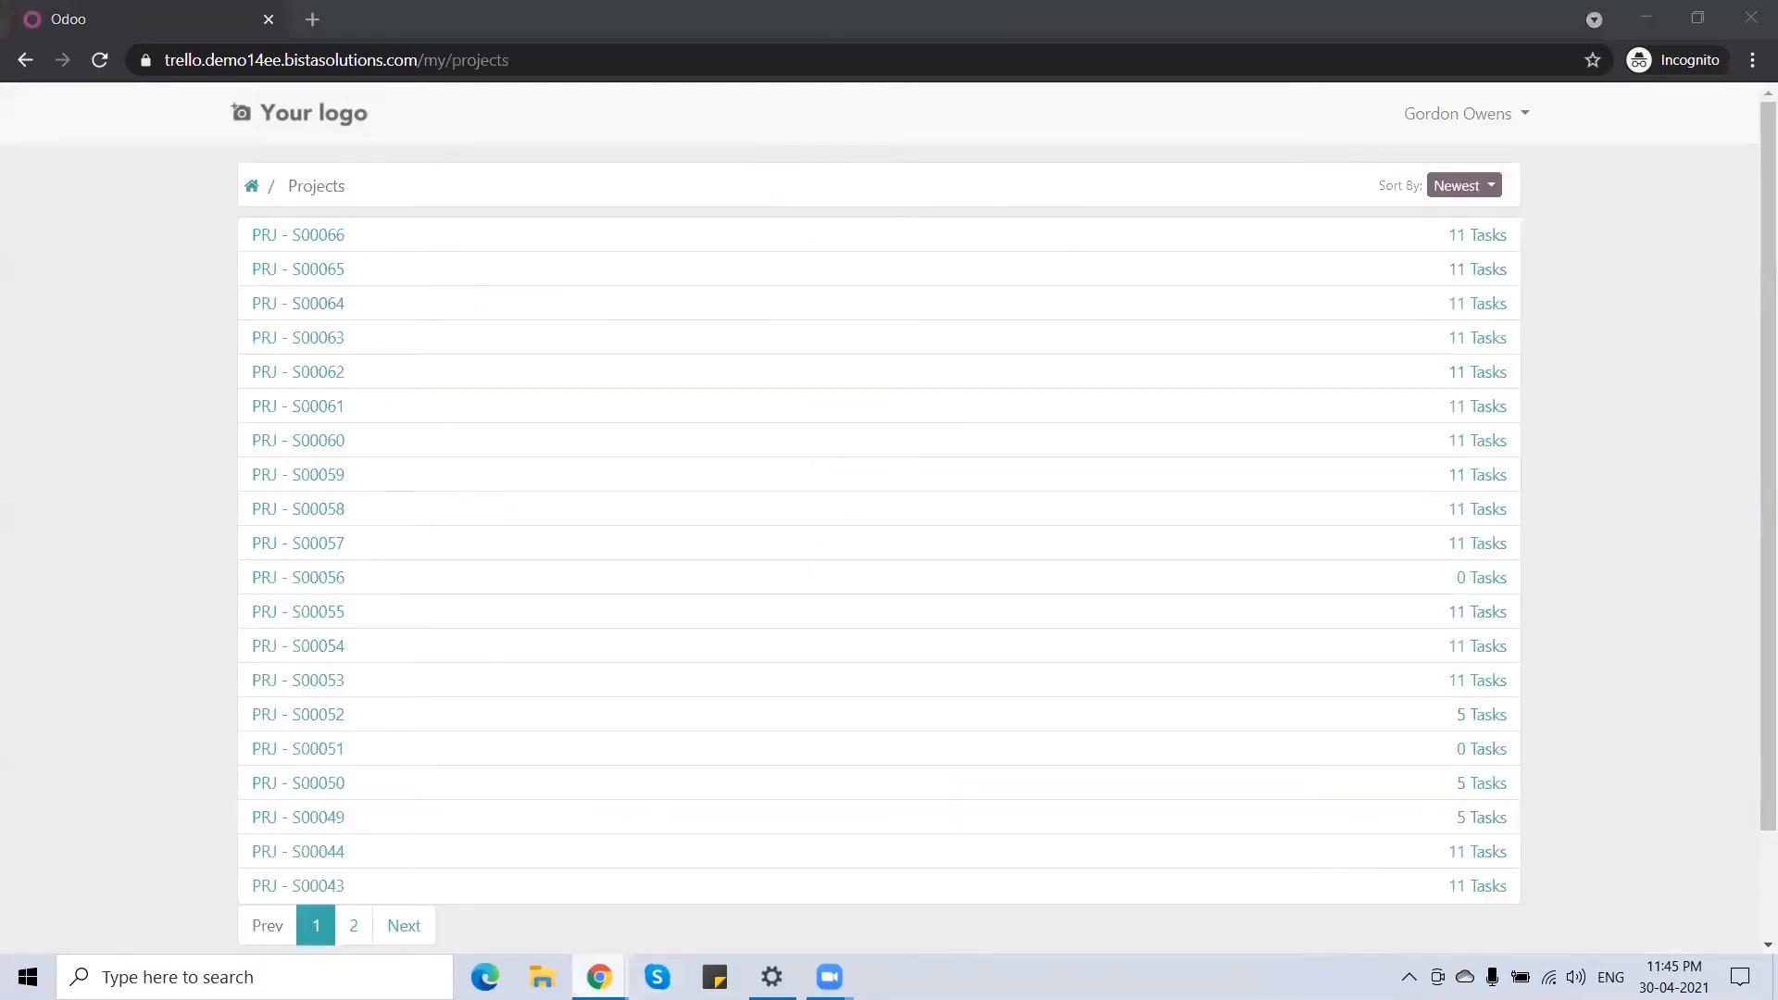
click(475, 876)
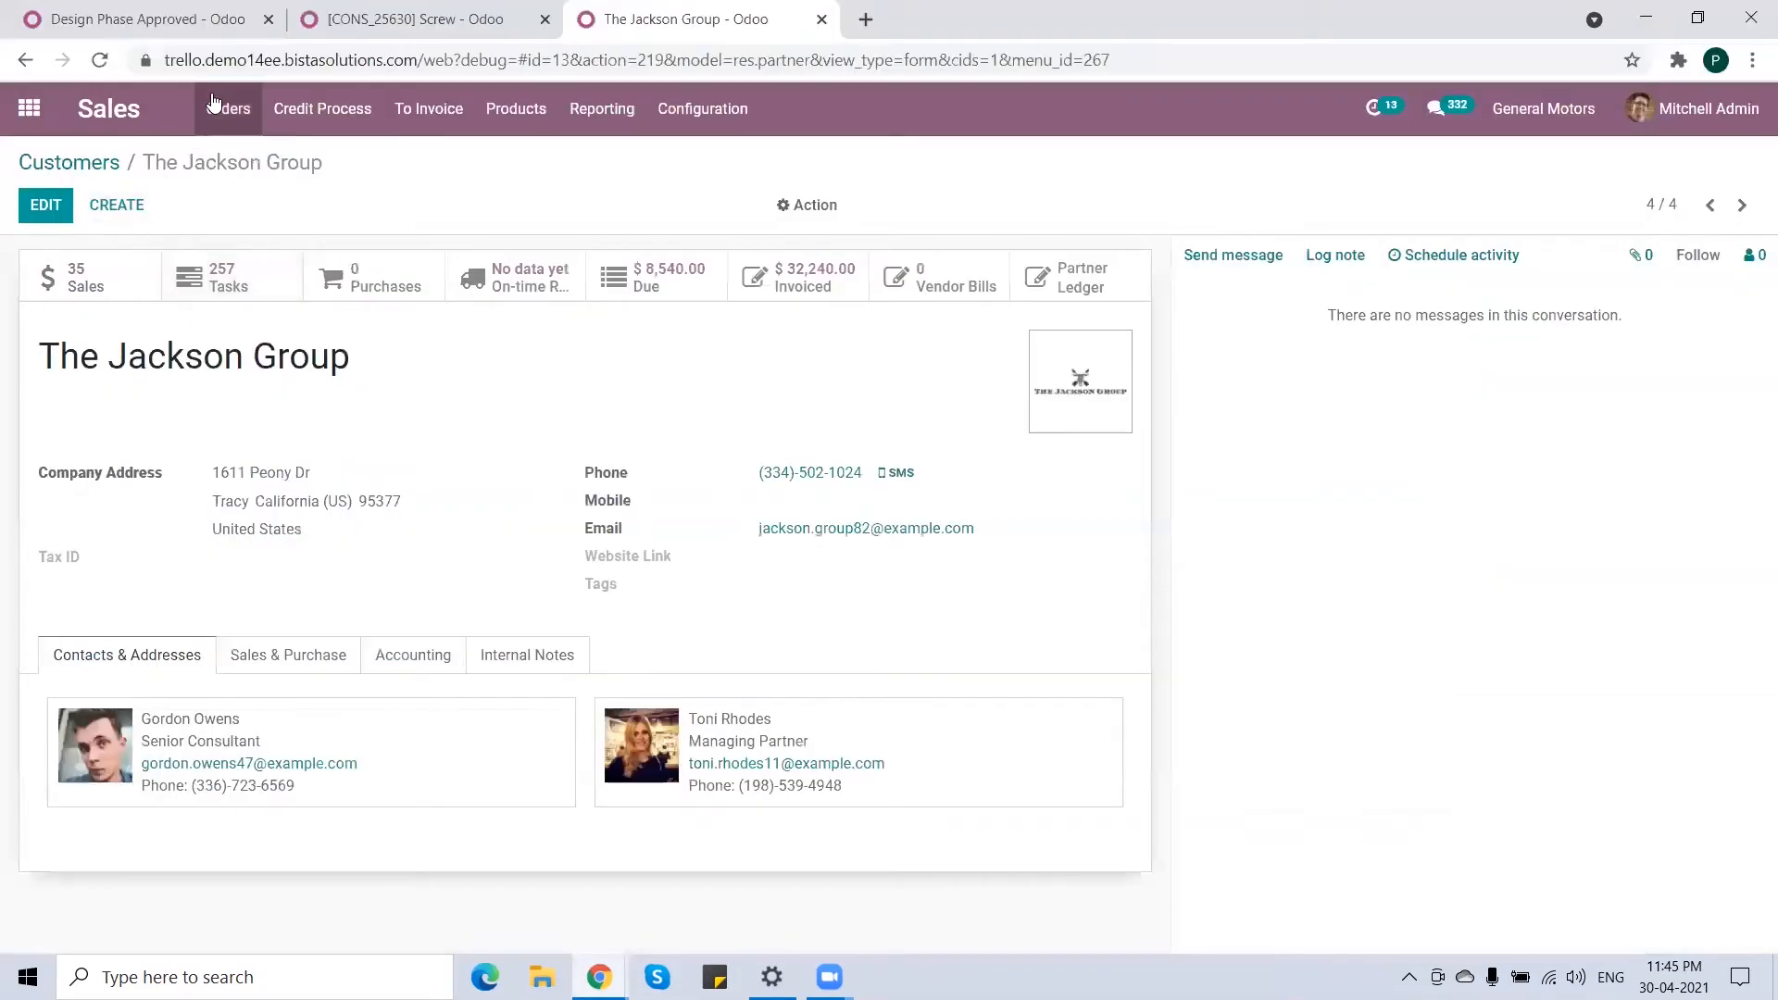
click(190, 20)
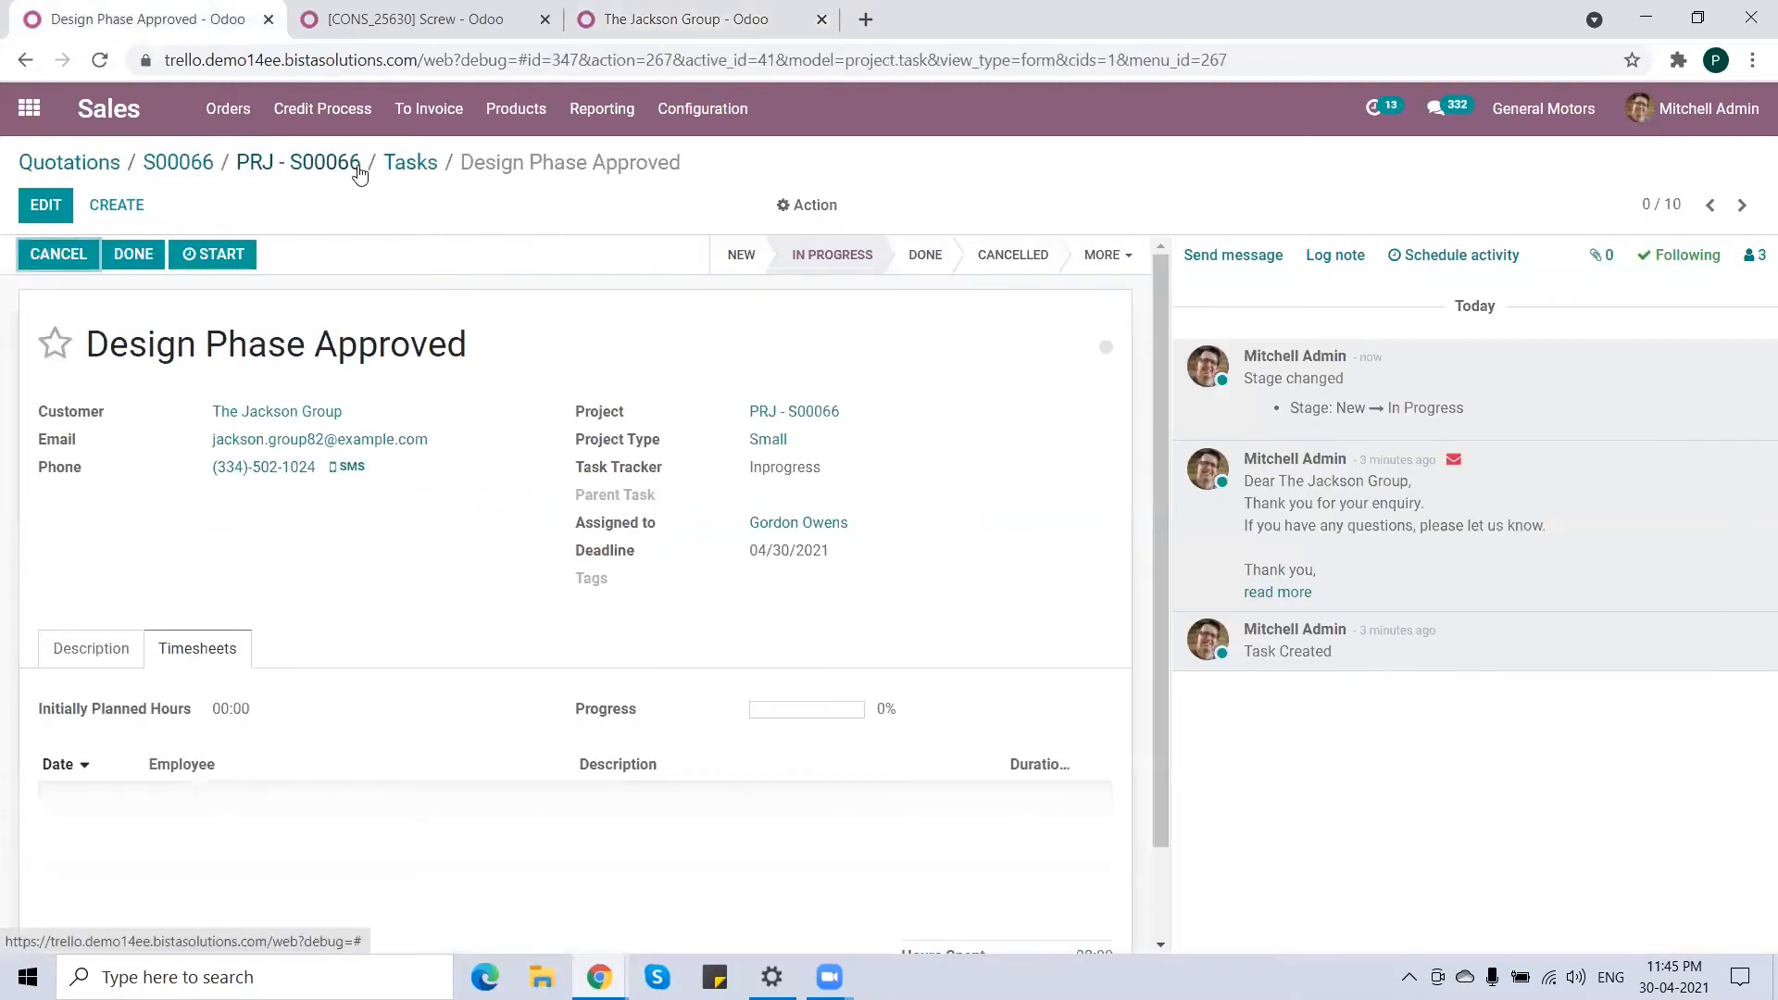
click(599, 978)
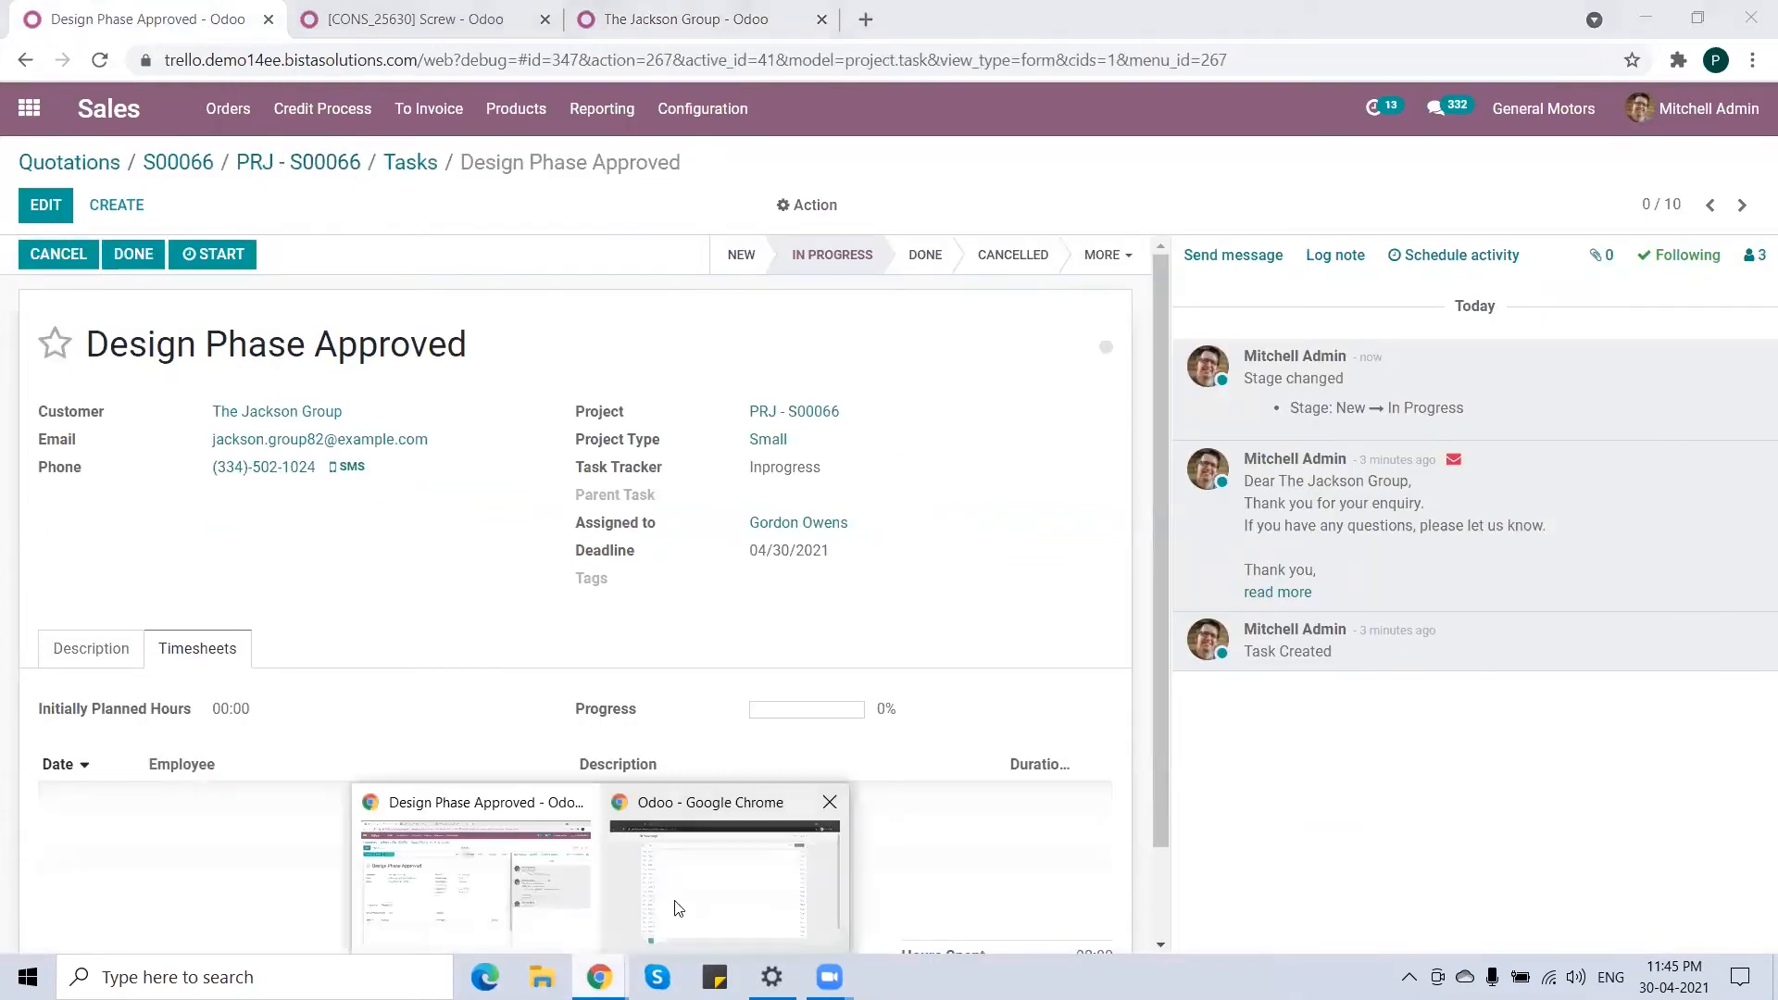
click(675, 889)
click(309, 237)
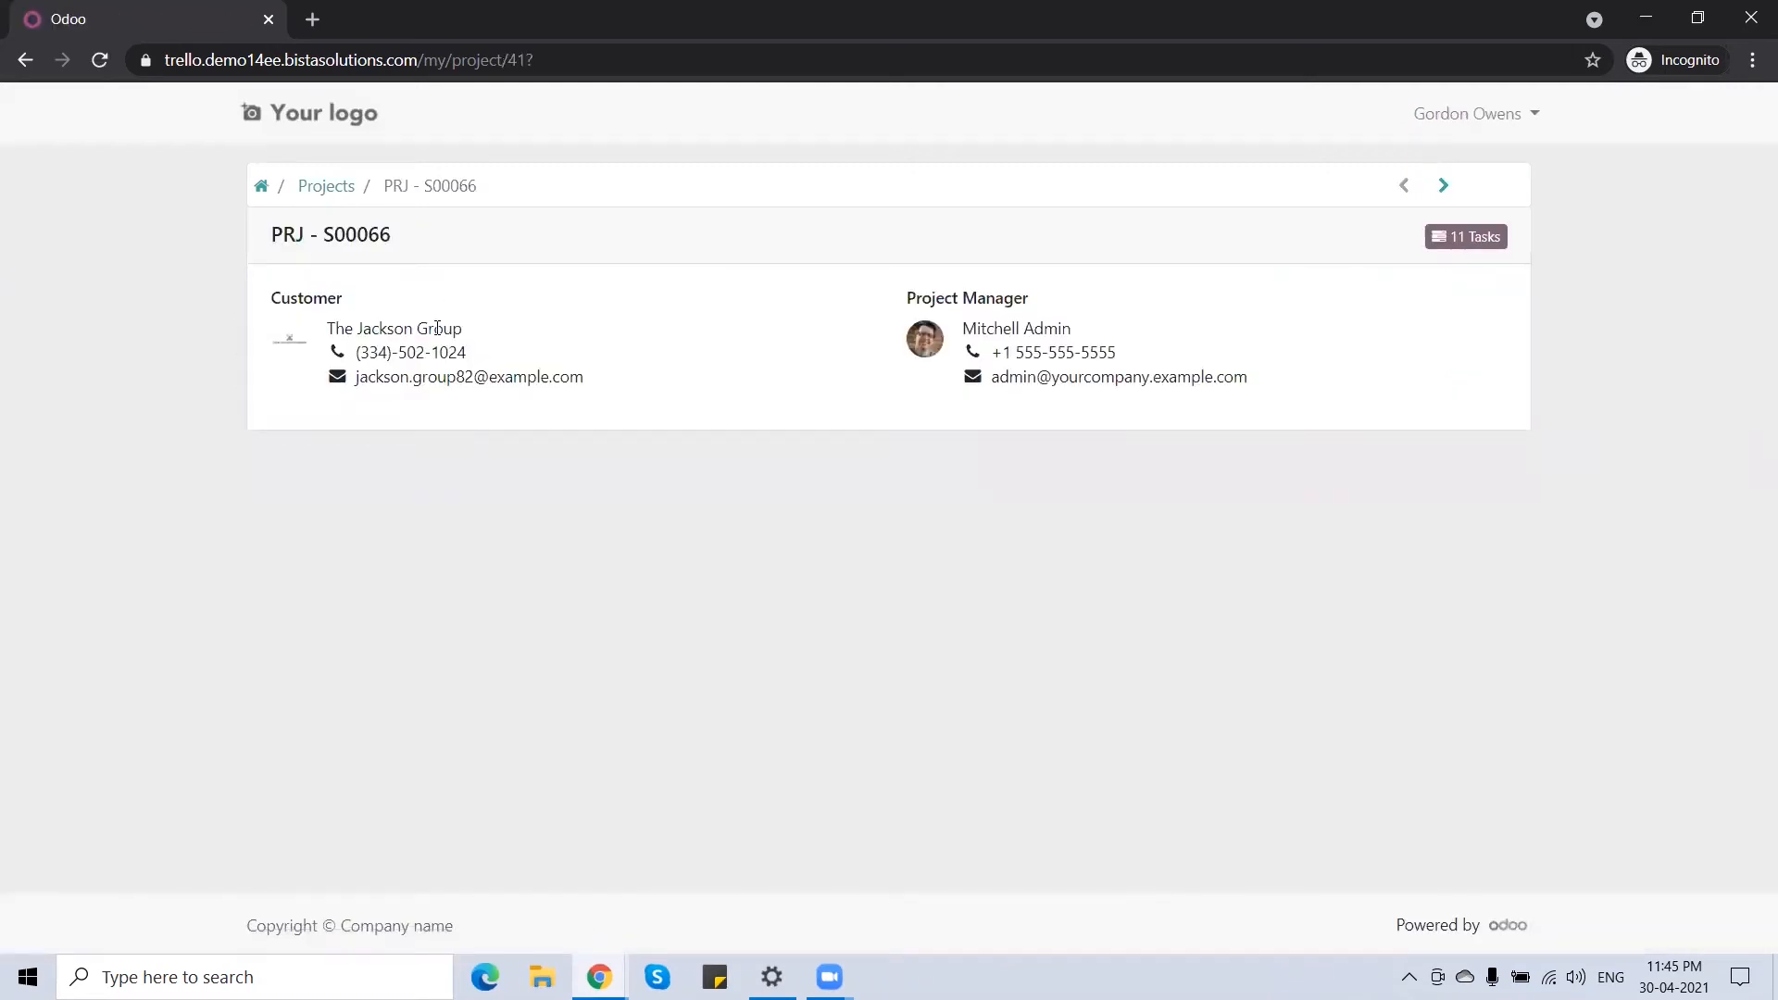
- Open the project's Design Phase Approved task in the customer portal and send the message "Approved"
click(1482, 240)
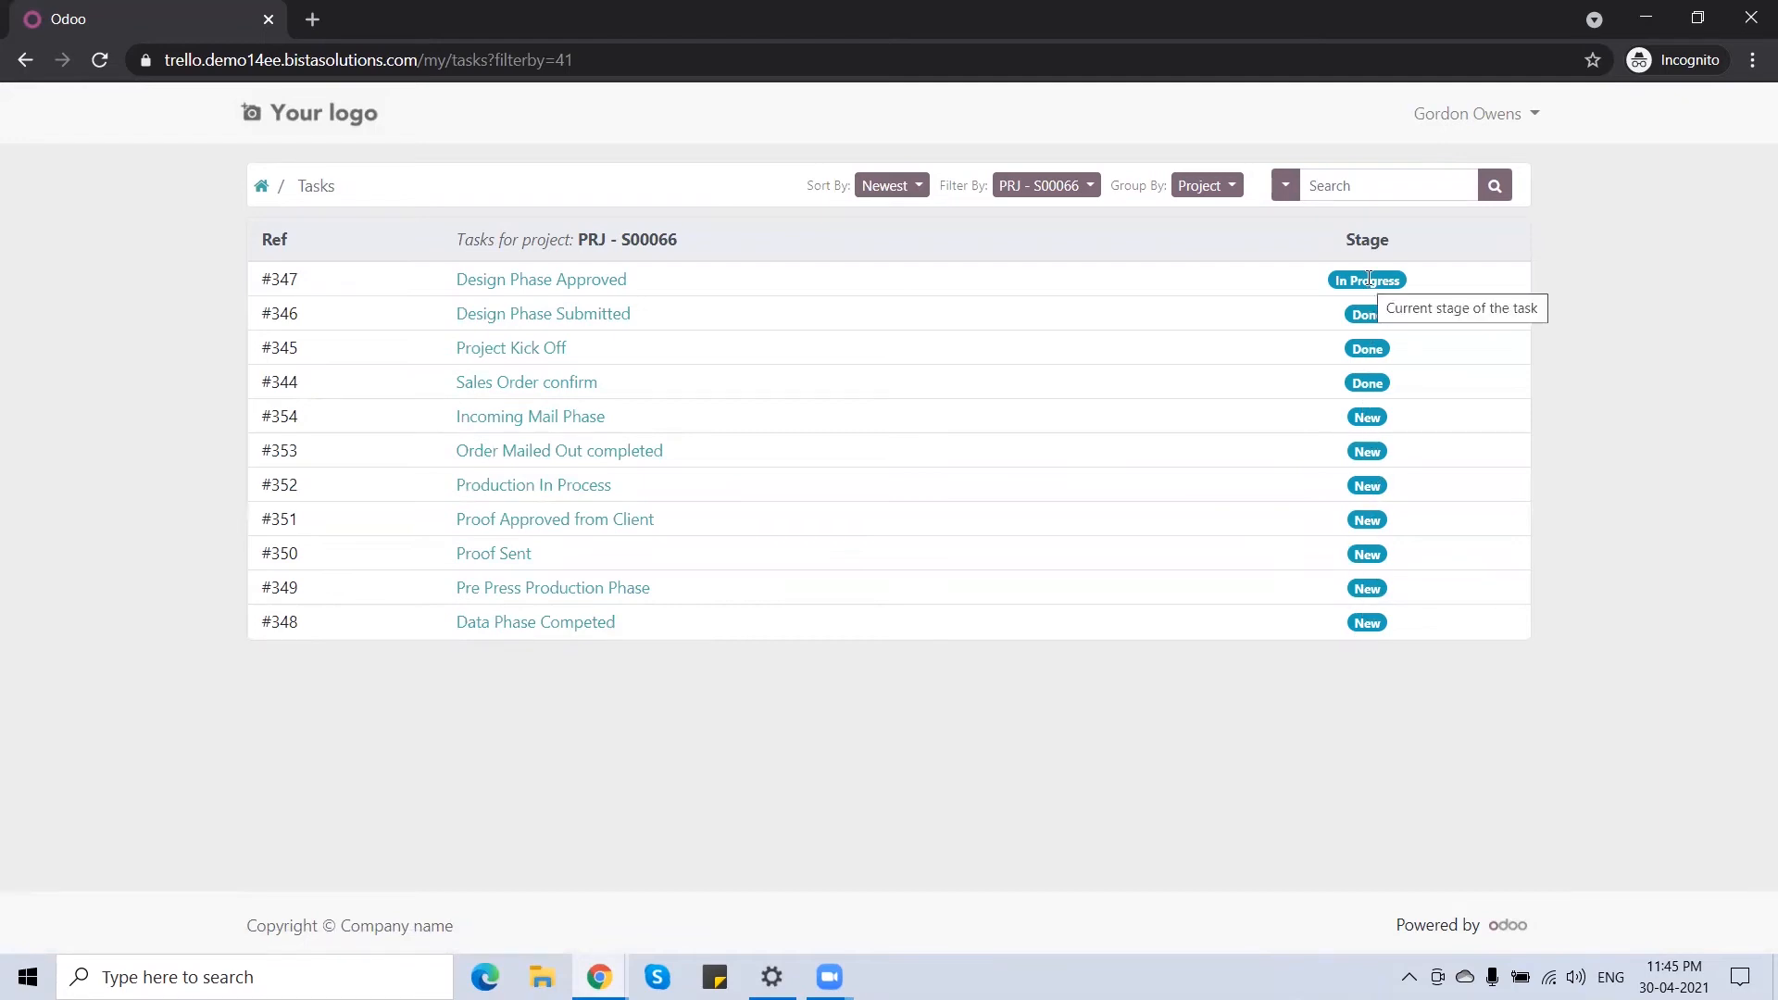
click(548, 281)
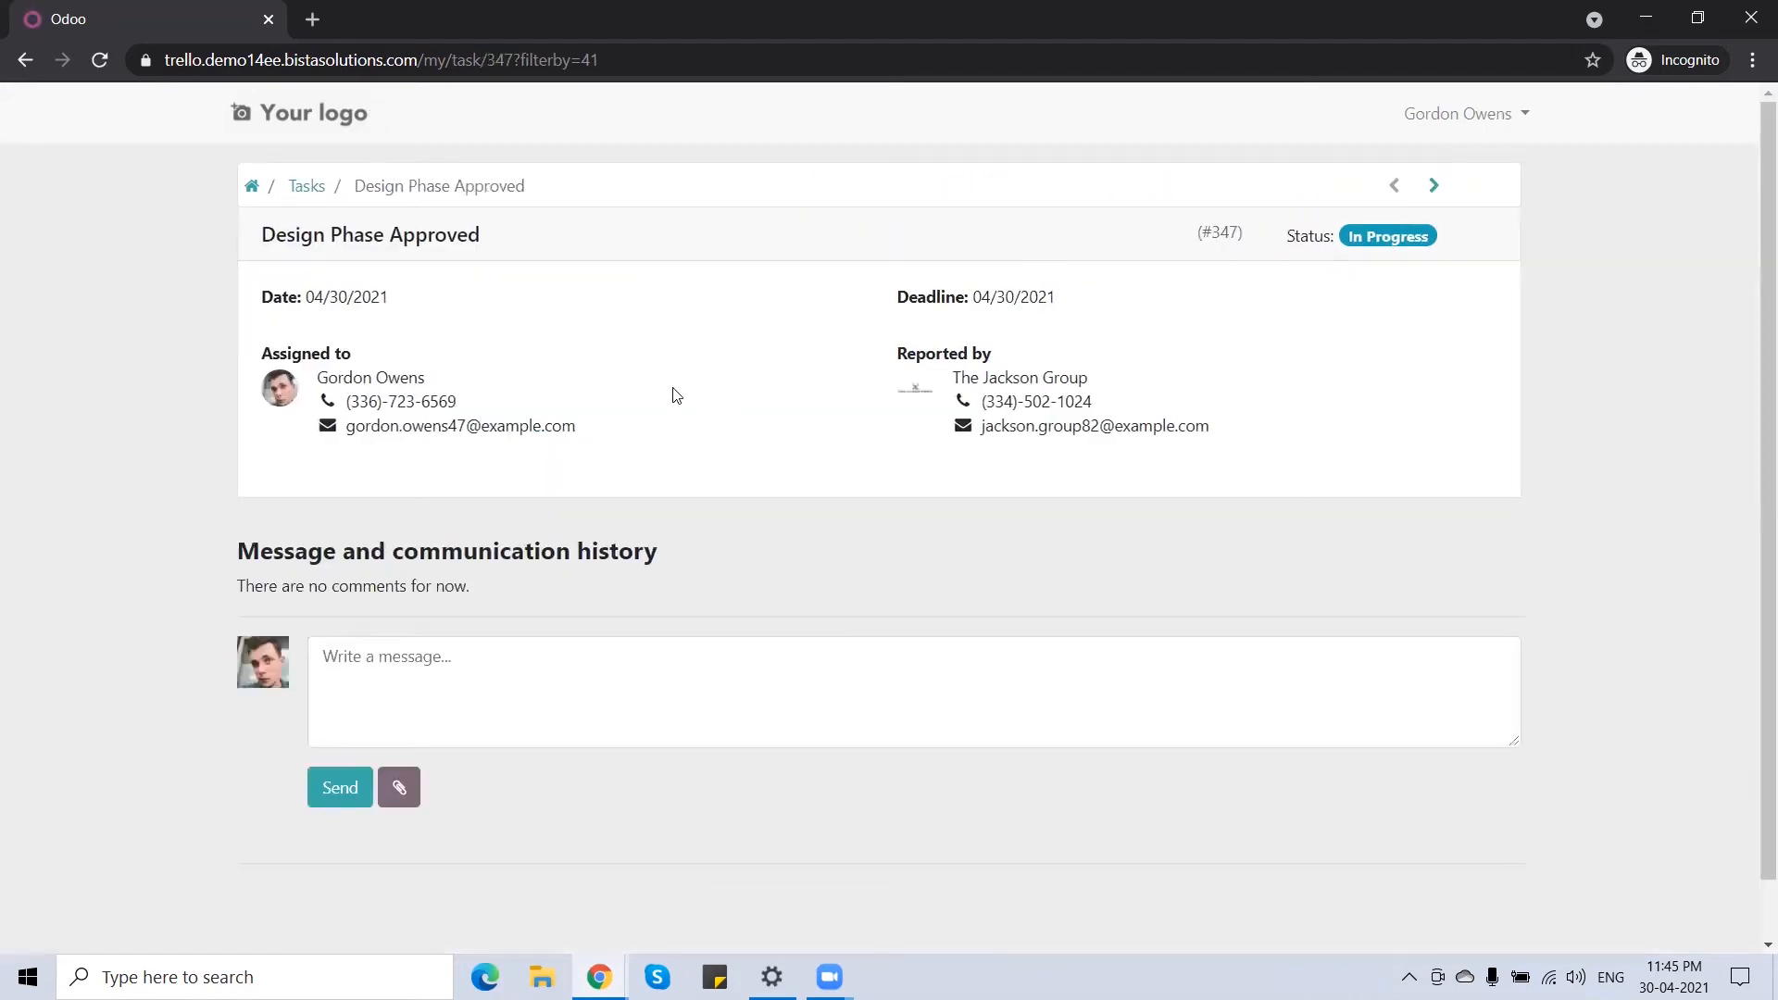
click(465, 666)
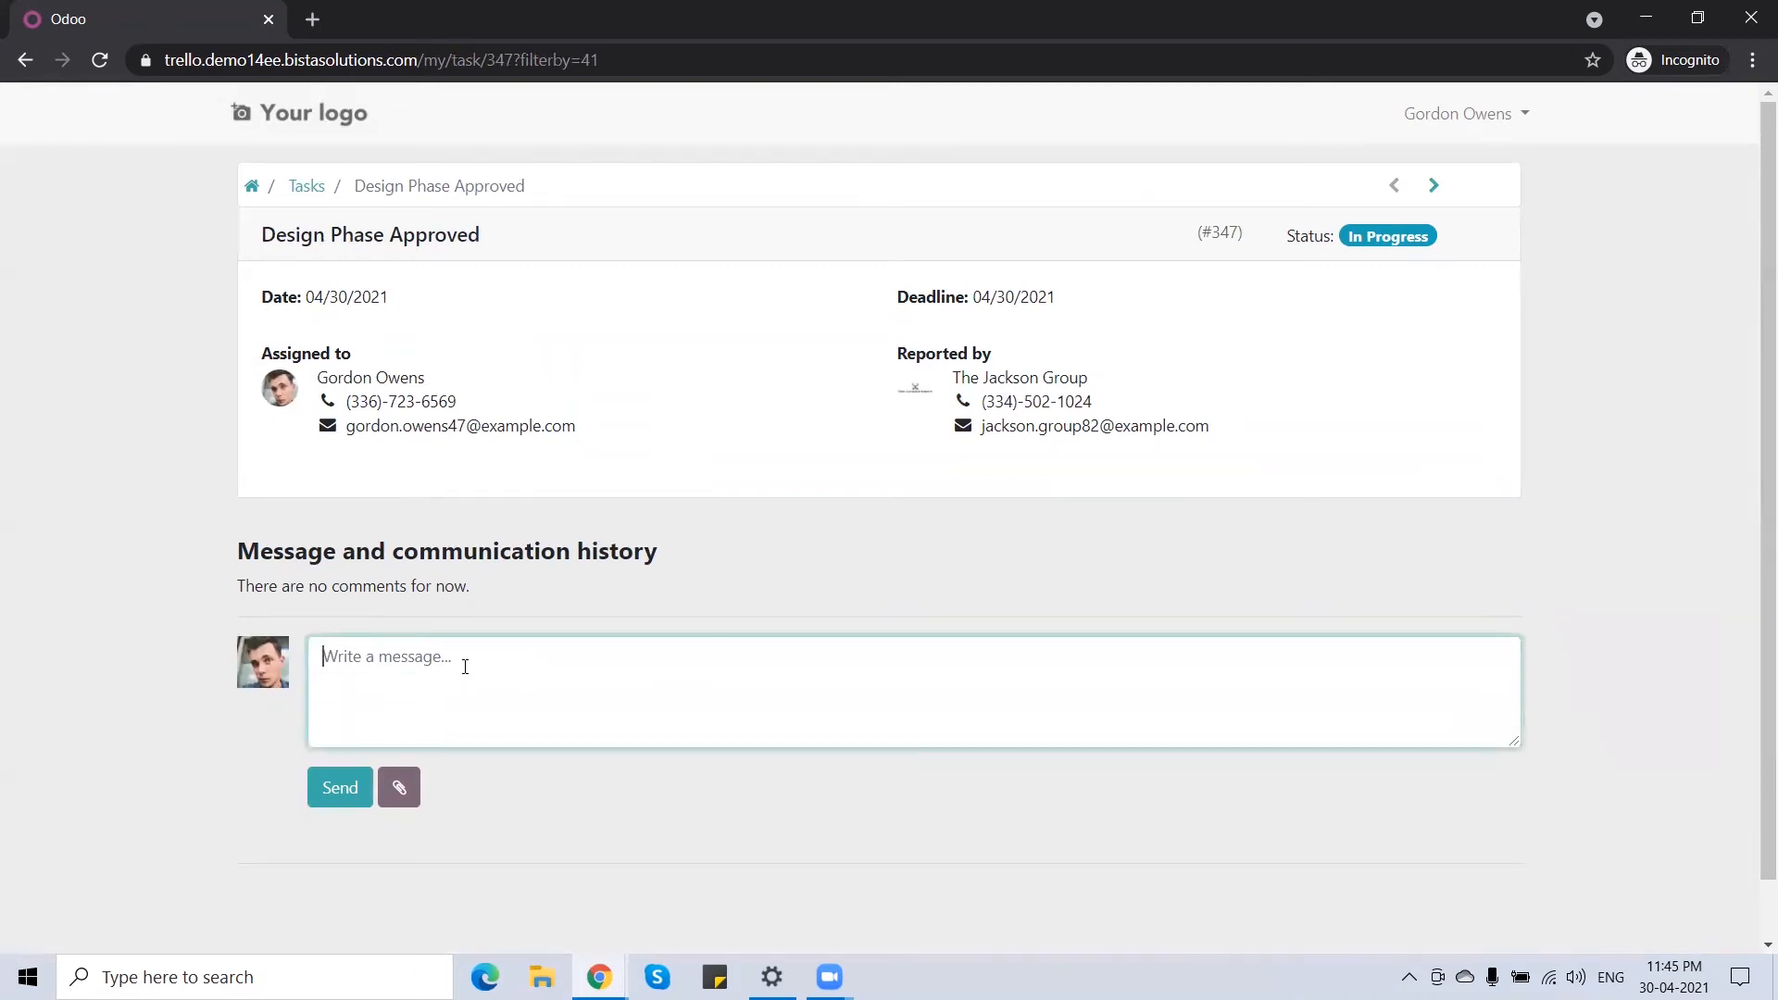
text(Ap)
click(335, 776)
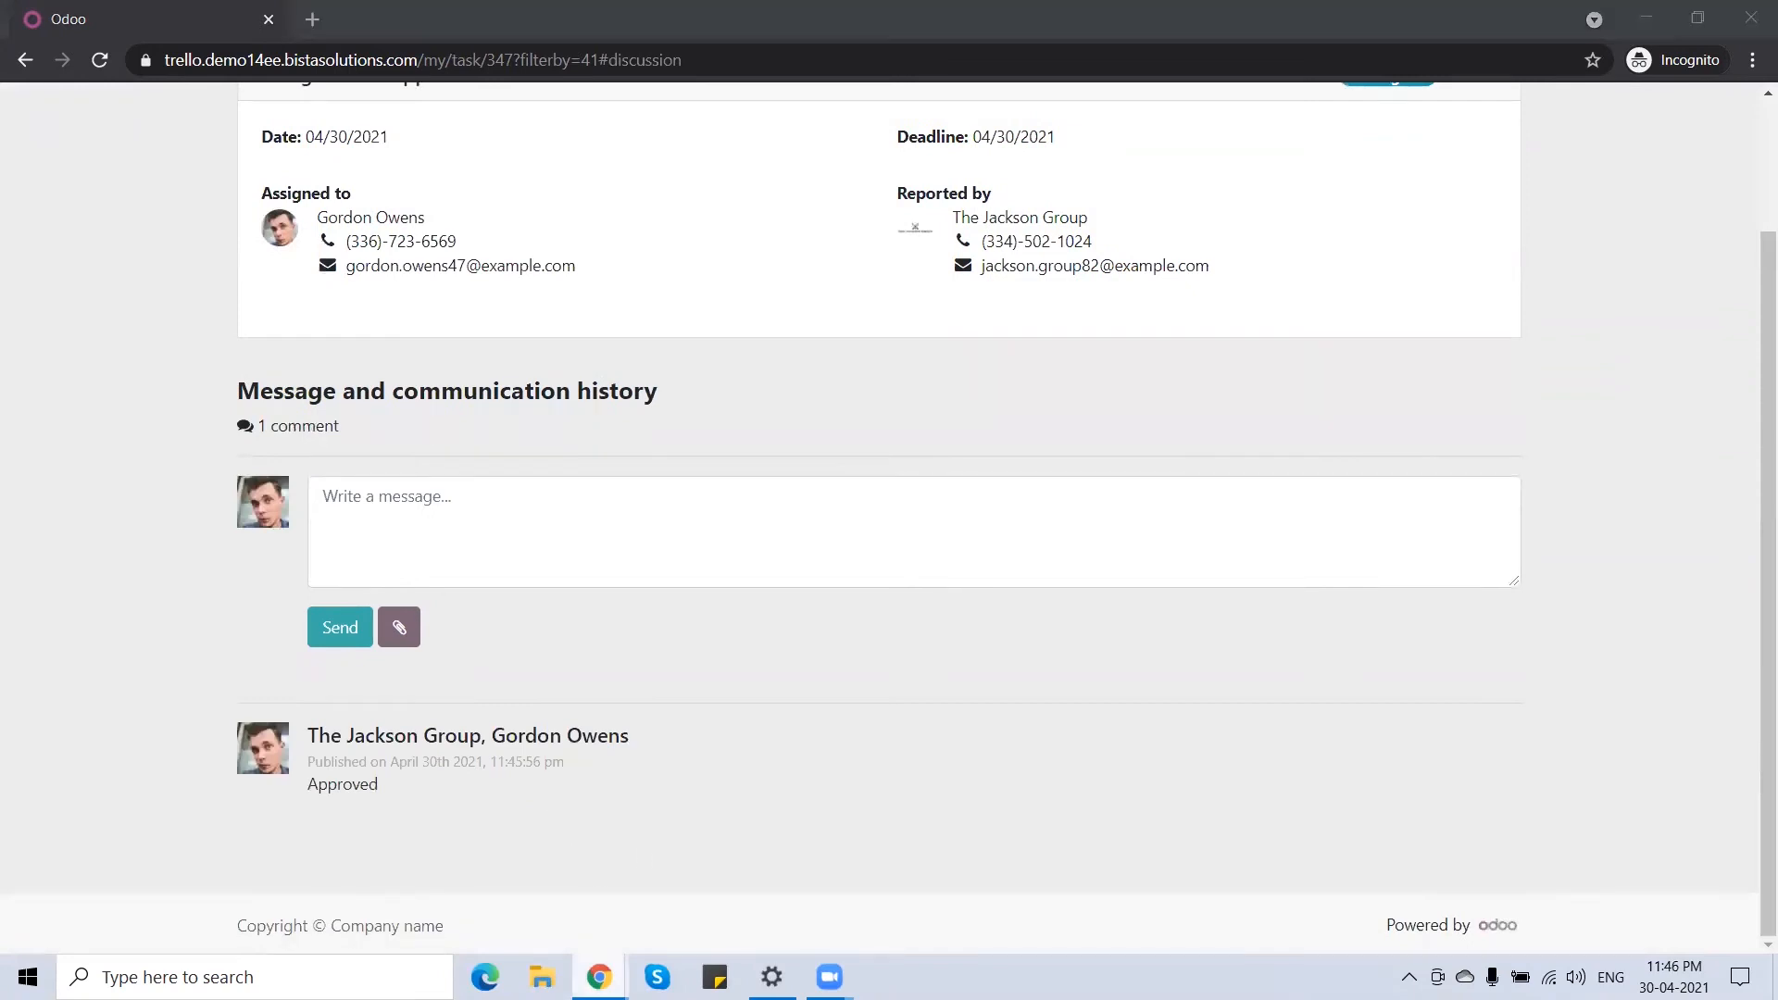
- Switch to the Odoo back-end window, reload the Design Phase Approved task and check the customer's portal message
mouse_move(600, 977)
click(500, 897)
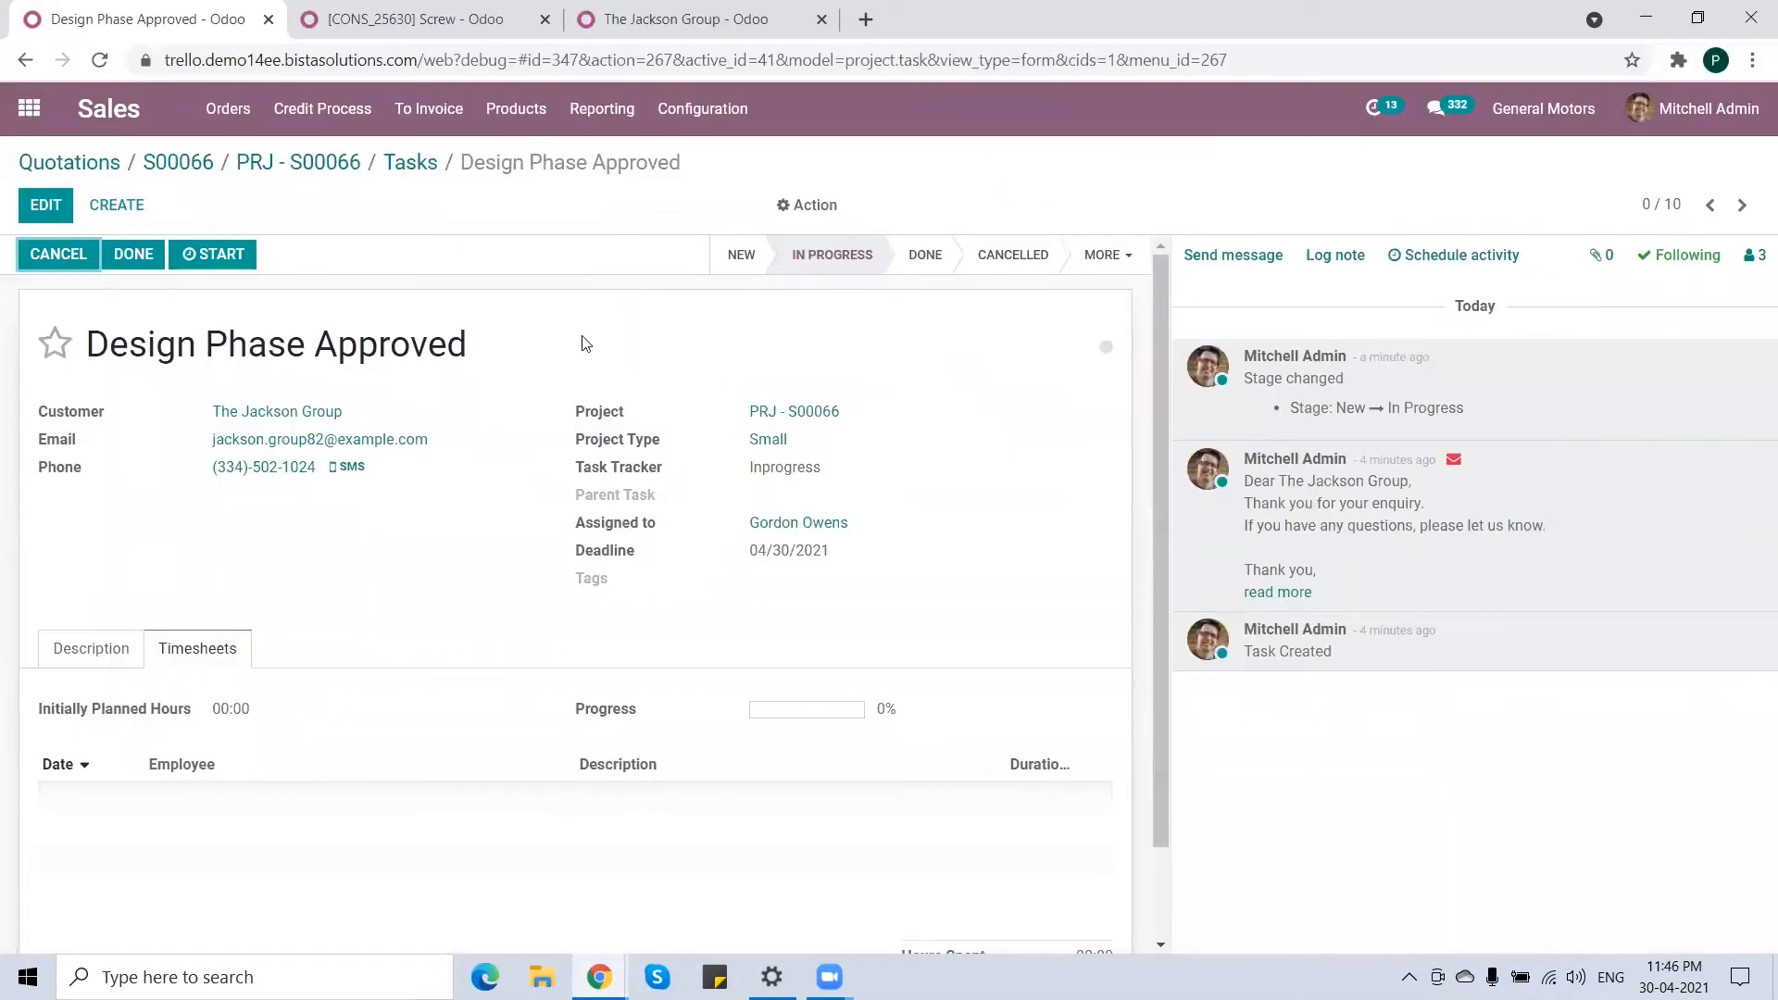
click(100, 60)
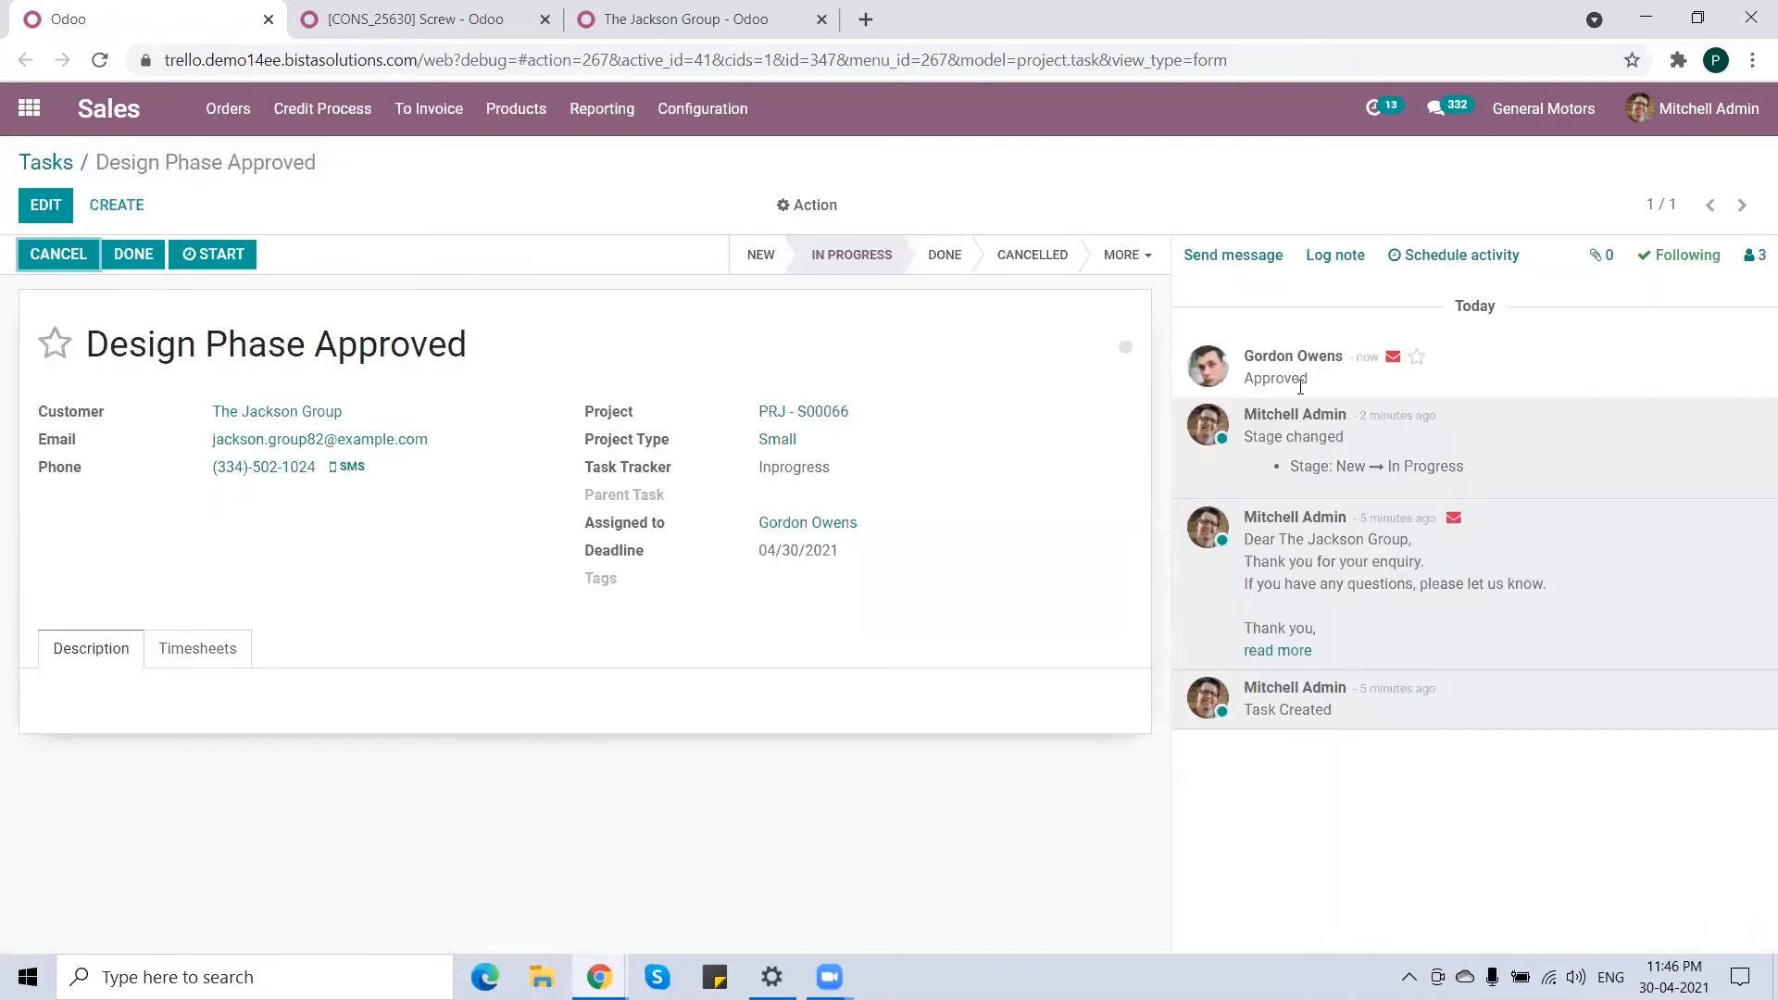
drag(1326, 385, 1237, 378)
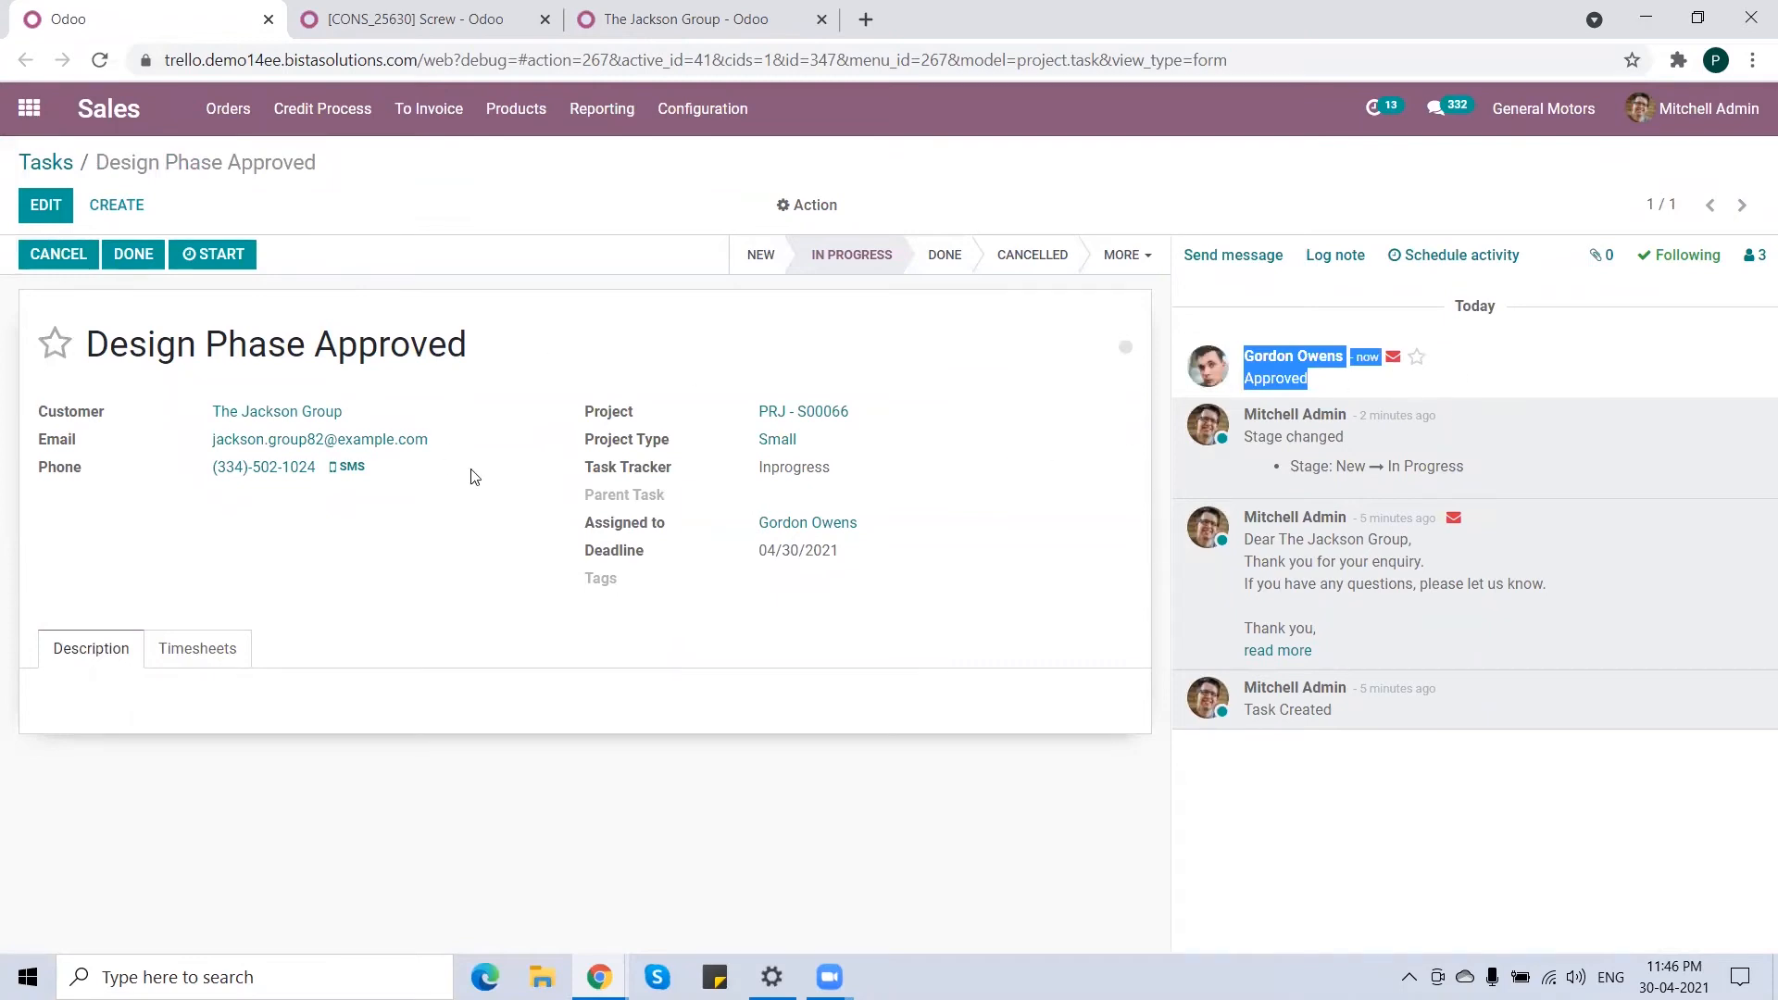
click(536, 352)
- Edit the Design Phase Approved task and set its initially planned hours to 1
click(49, 215)
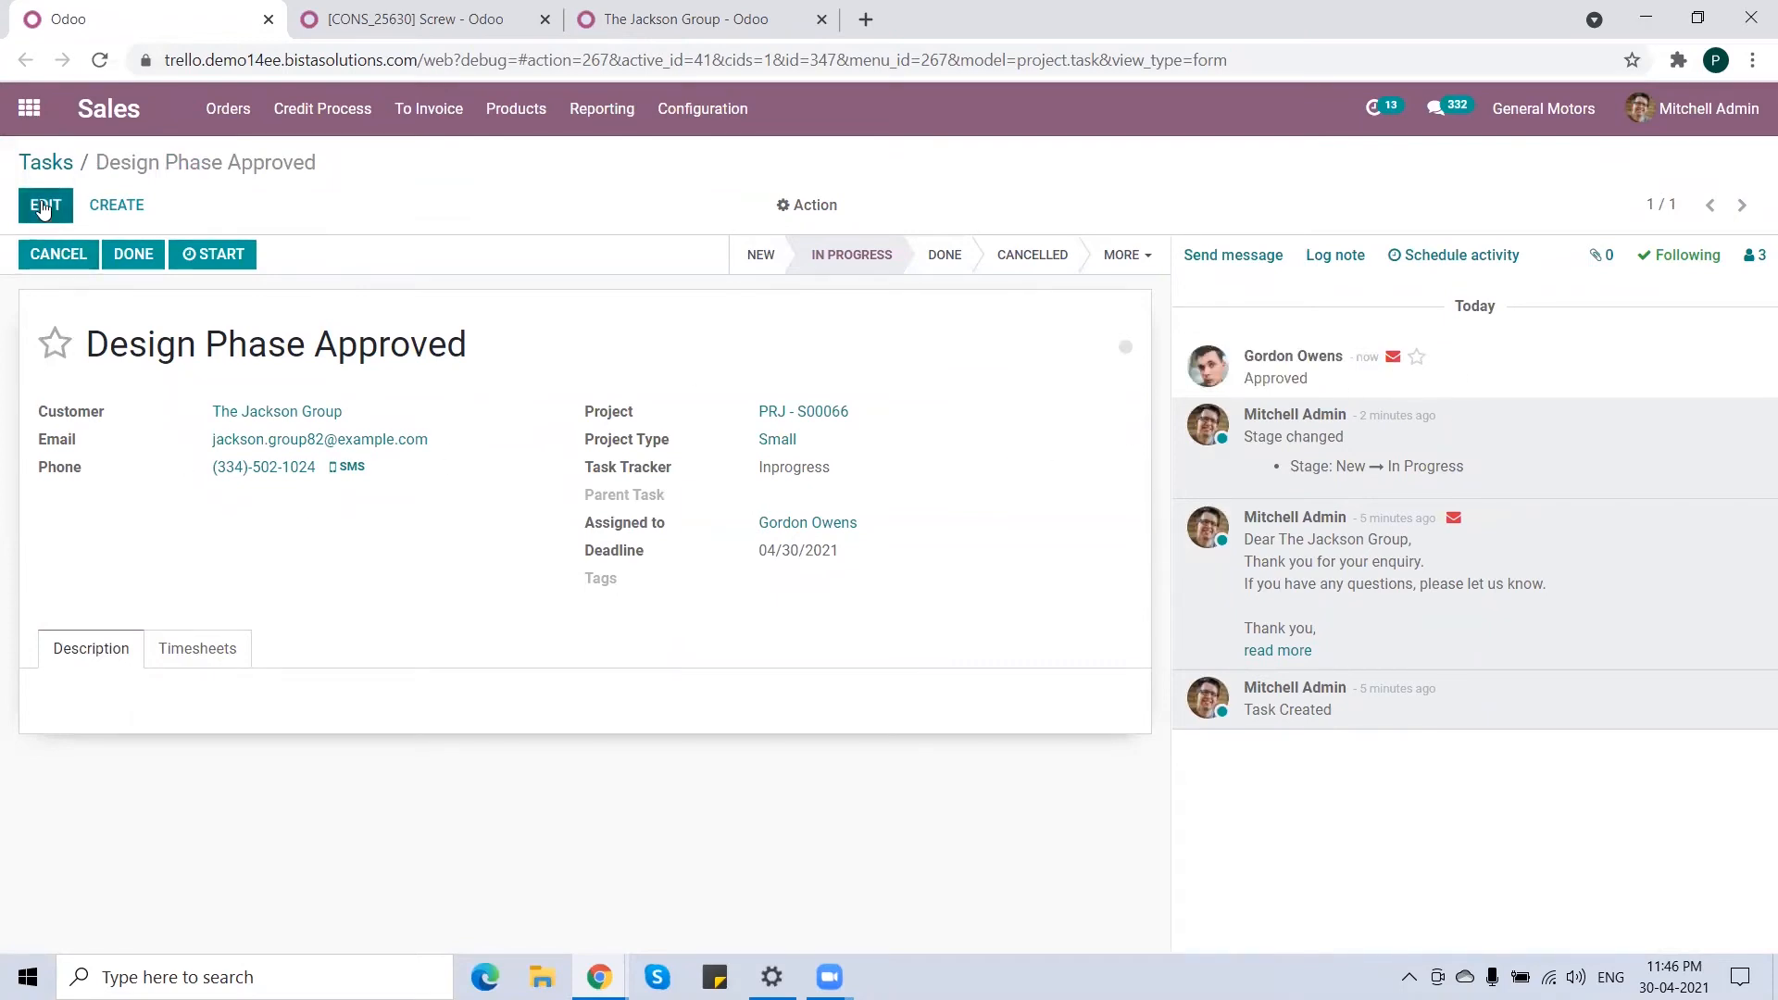
click(220, 670)
drag(302, 734, 201, 732)
text(1)
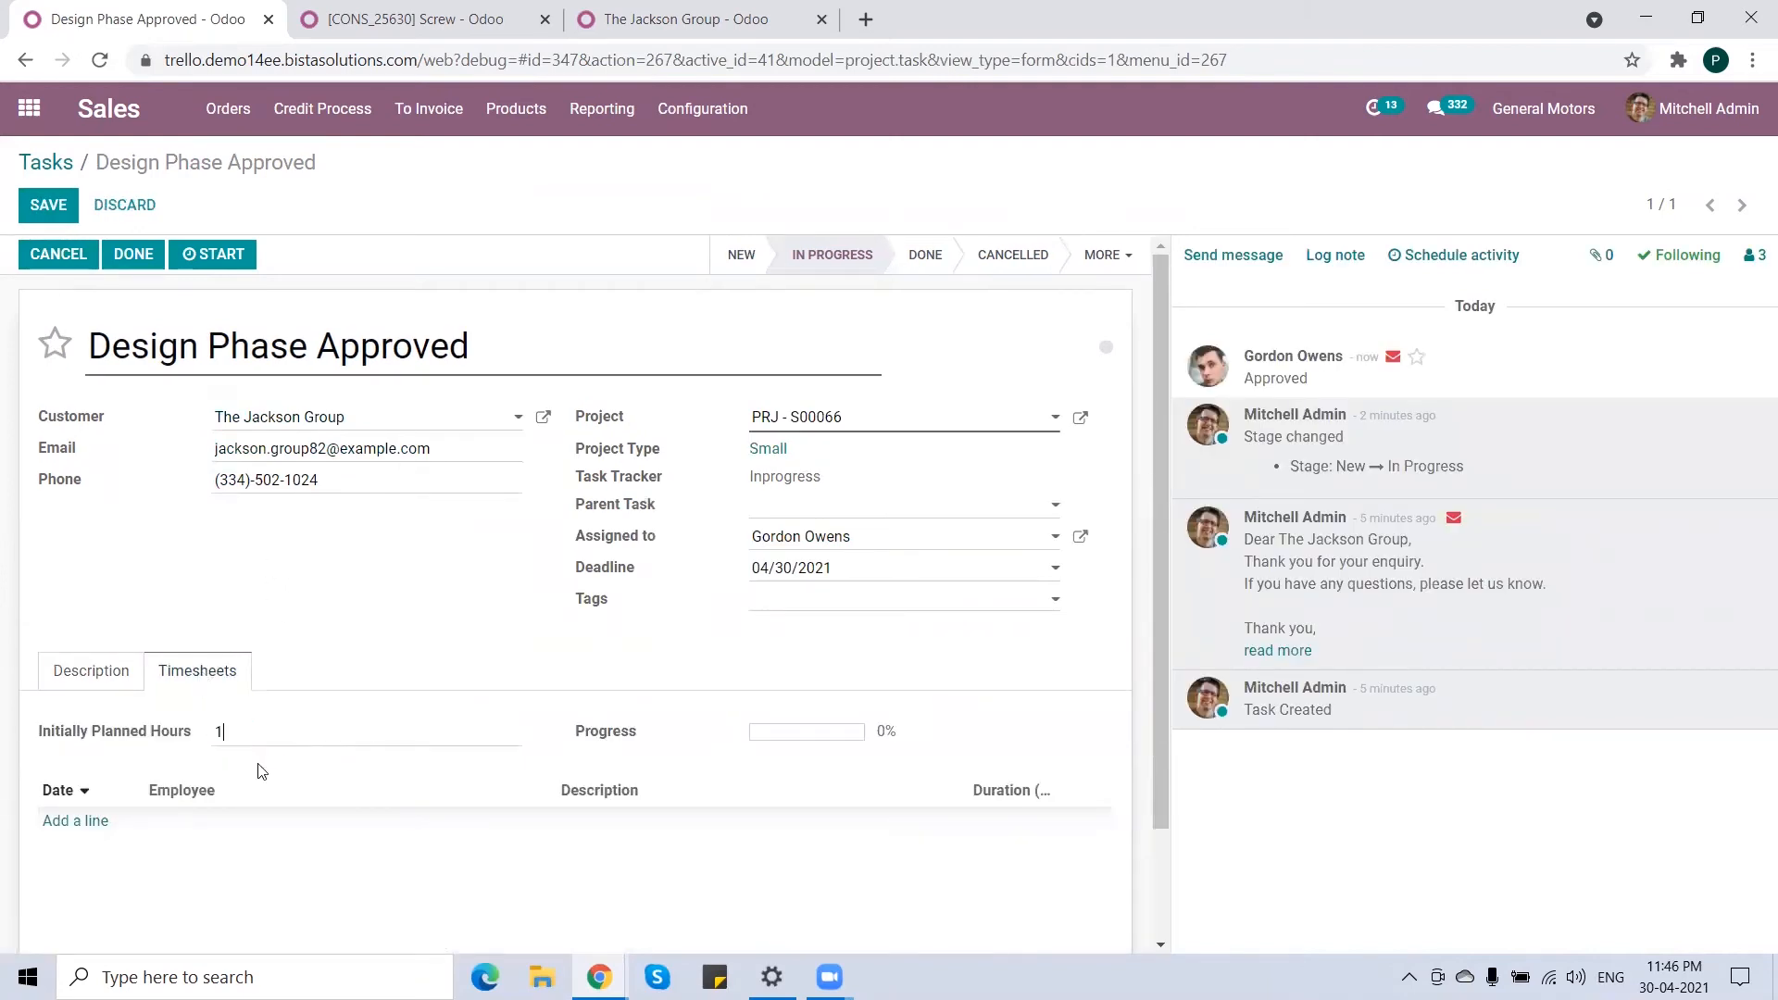
- Add a timesheet line for a selected employee described "Communicated with customer" with a duration of 1 hour, and save the task
click(348, 812)
click(334, 823)
click(268, 704)
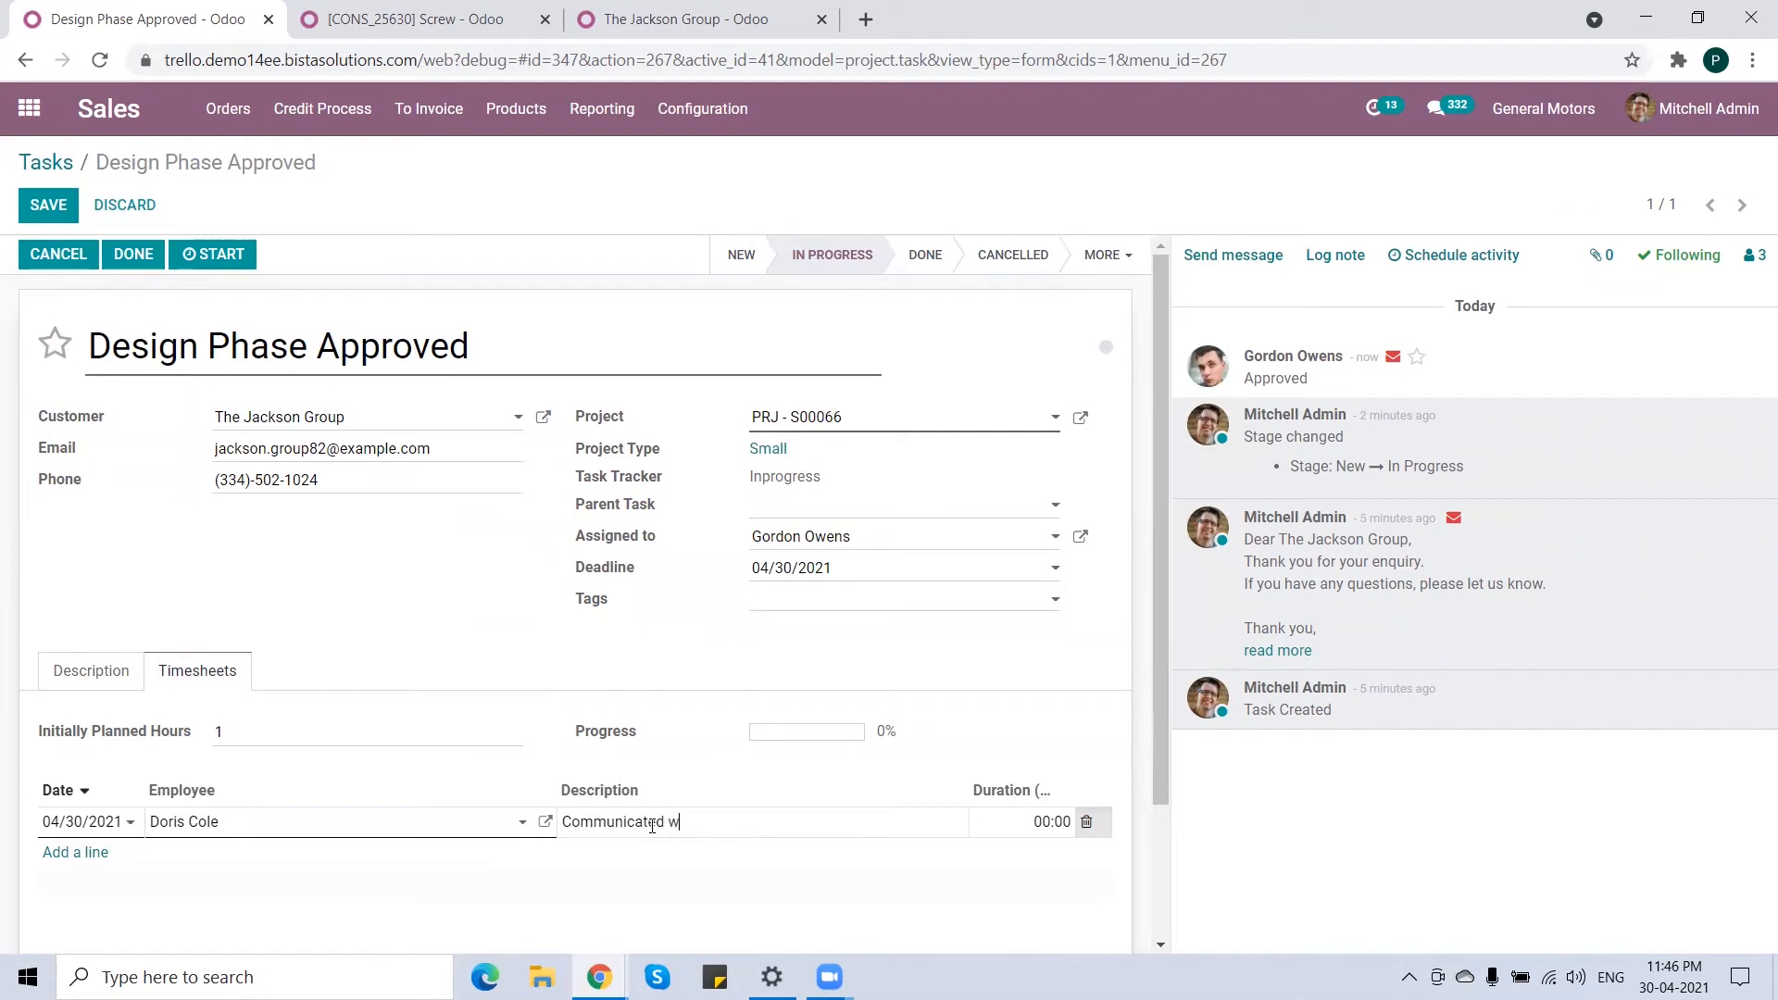
text(er)
key(Tab)
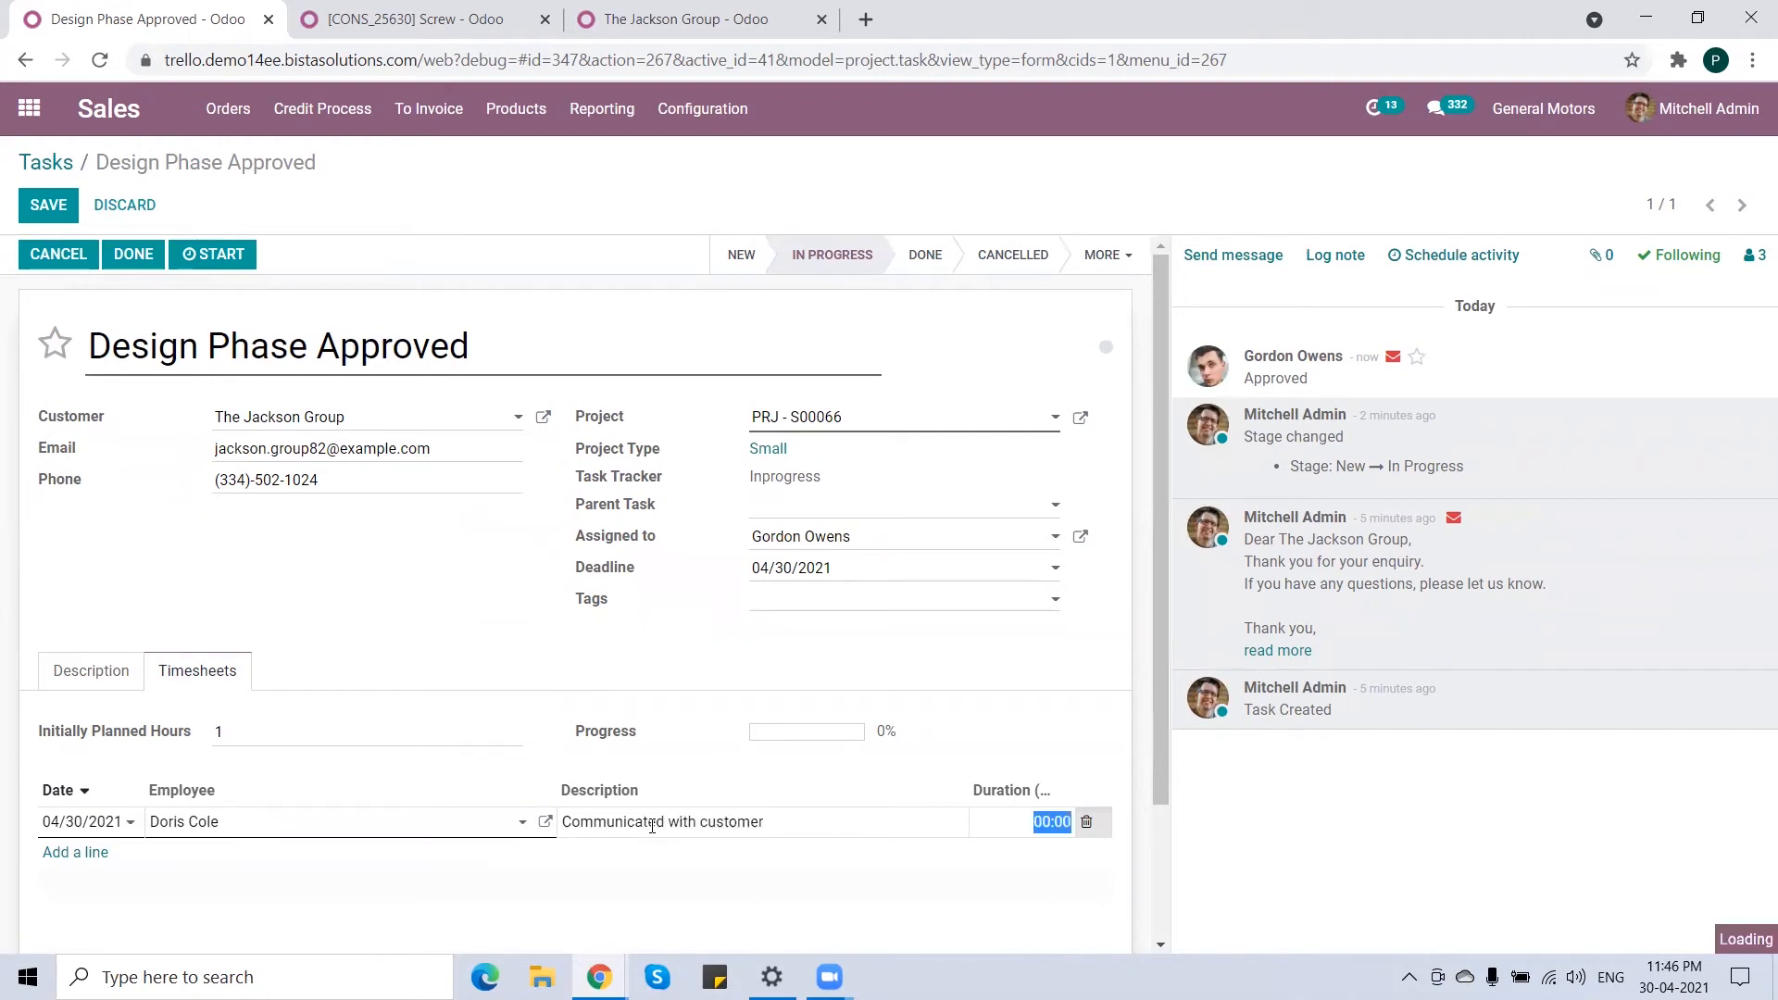
text(2)
text(1)
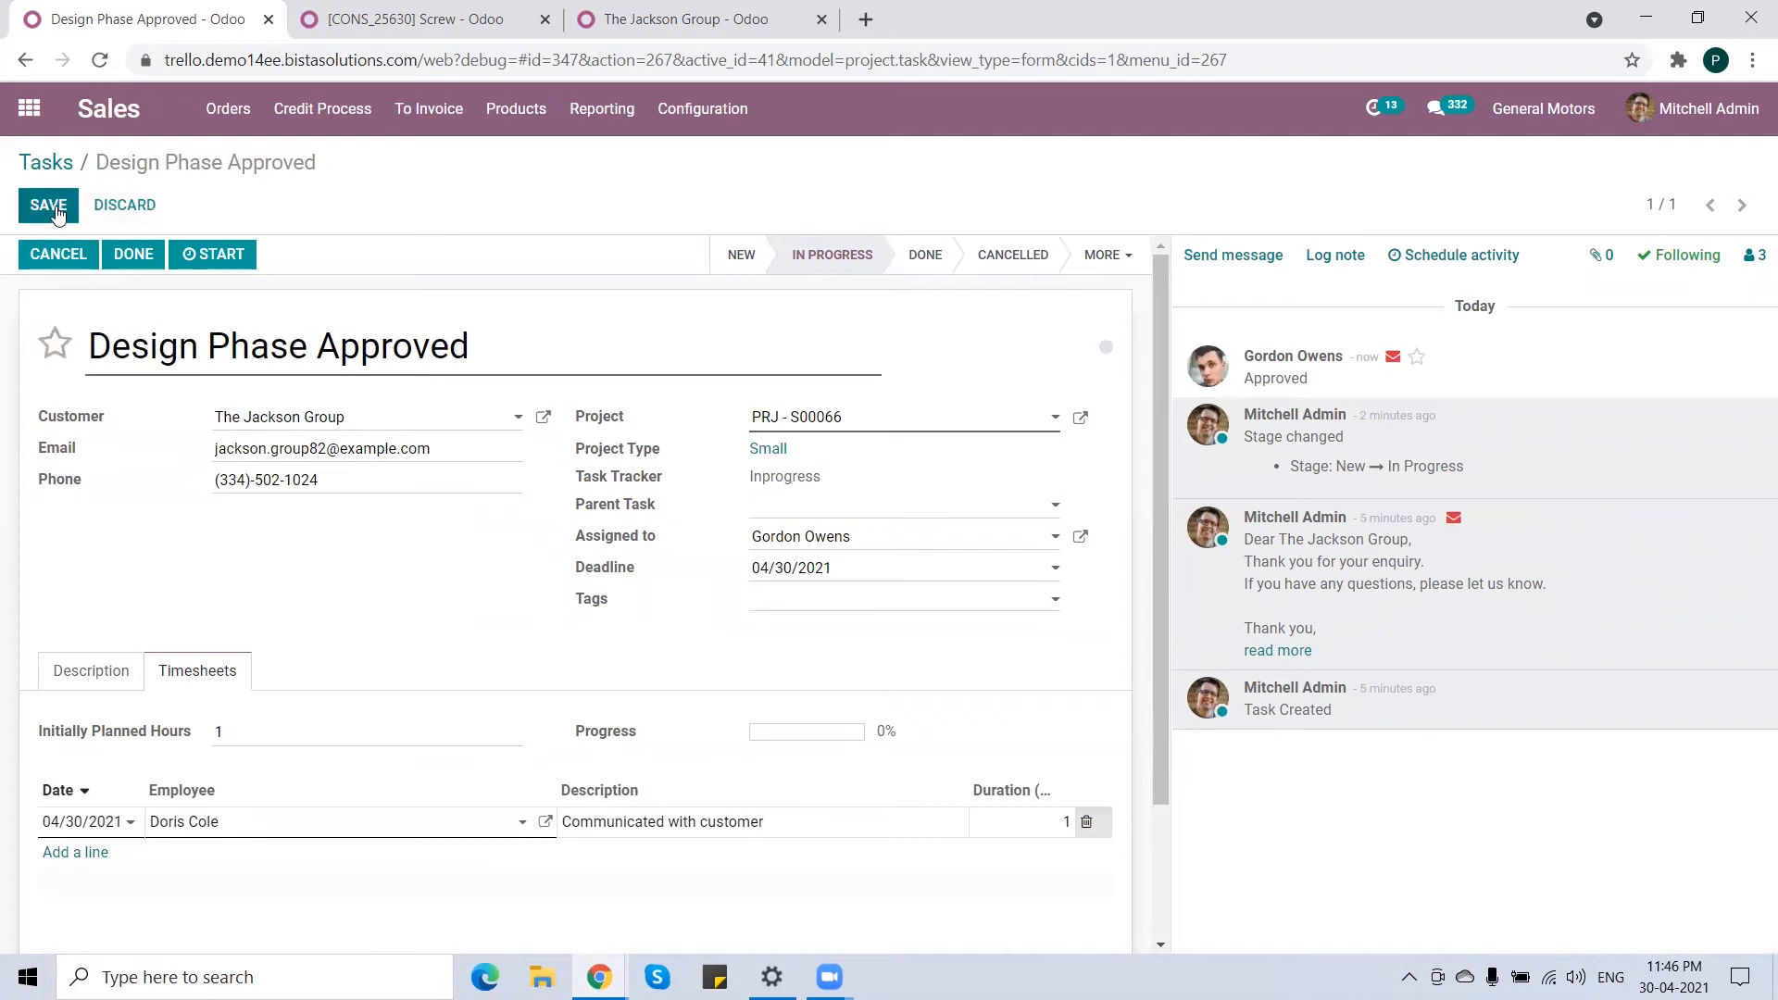
click(57, 212)
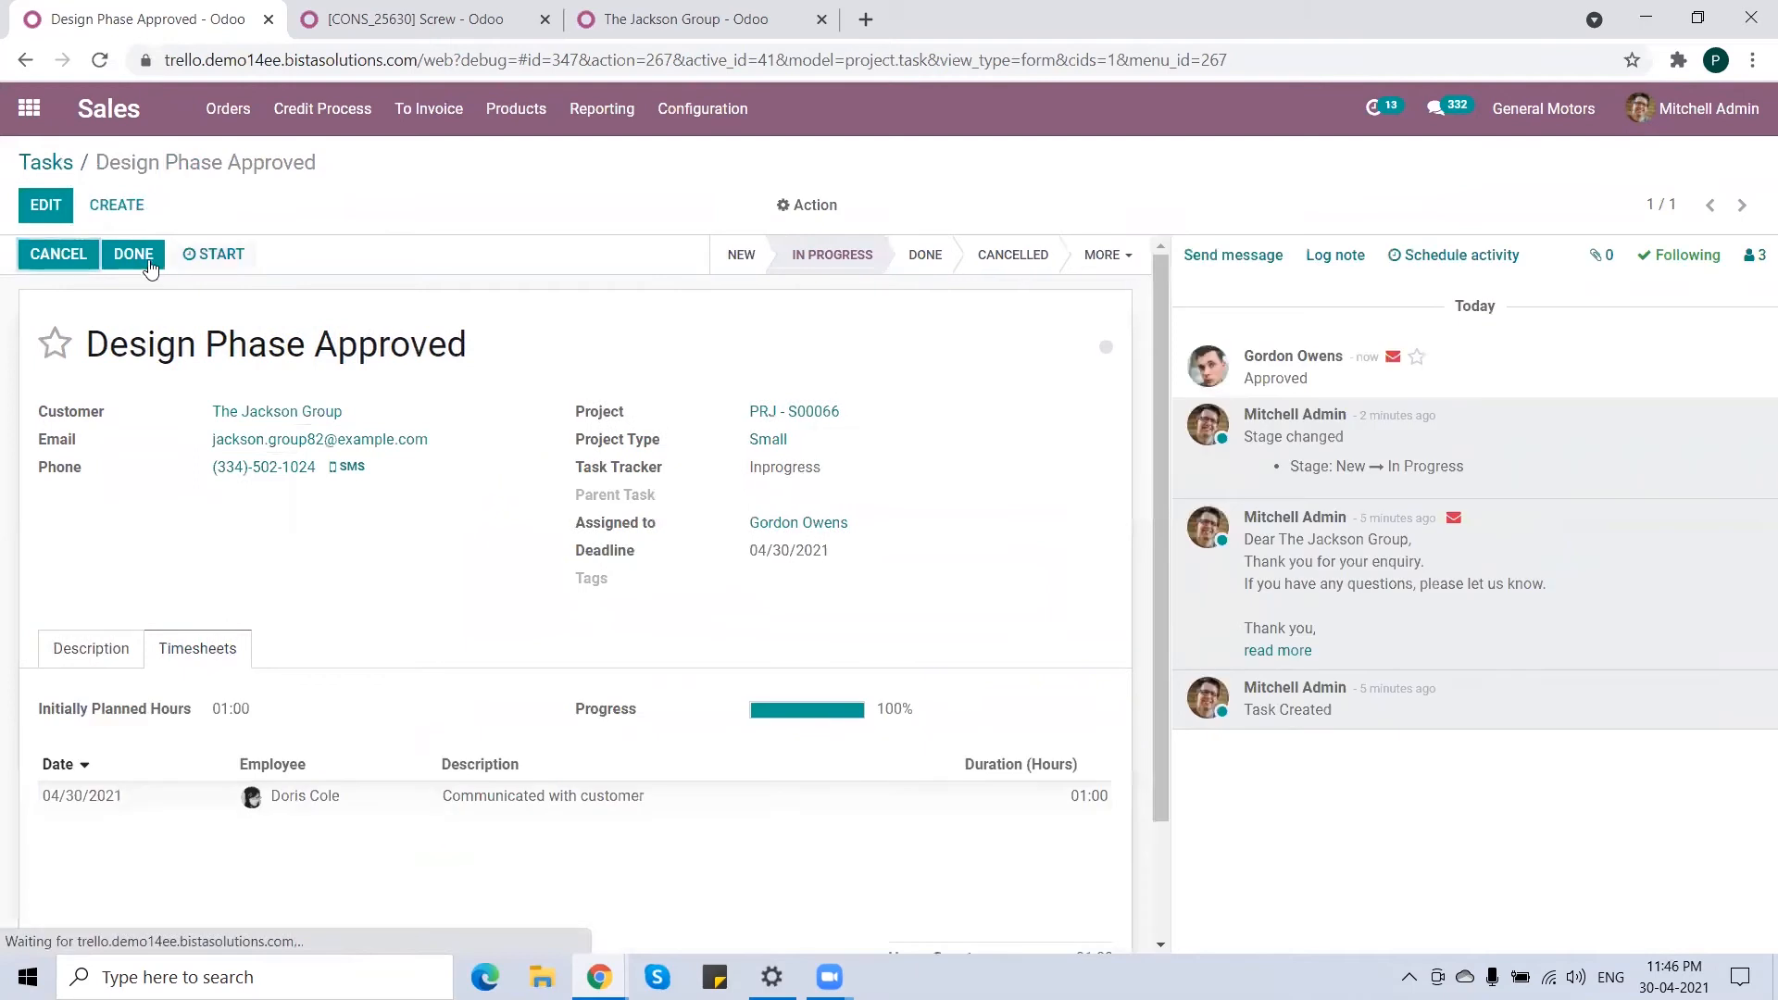
- Mark Design Phase Approved as done, then move Data Phase Competed to In Progress on the task board and open it
click(137, 256)
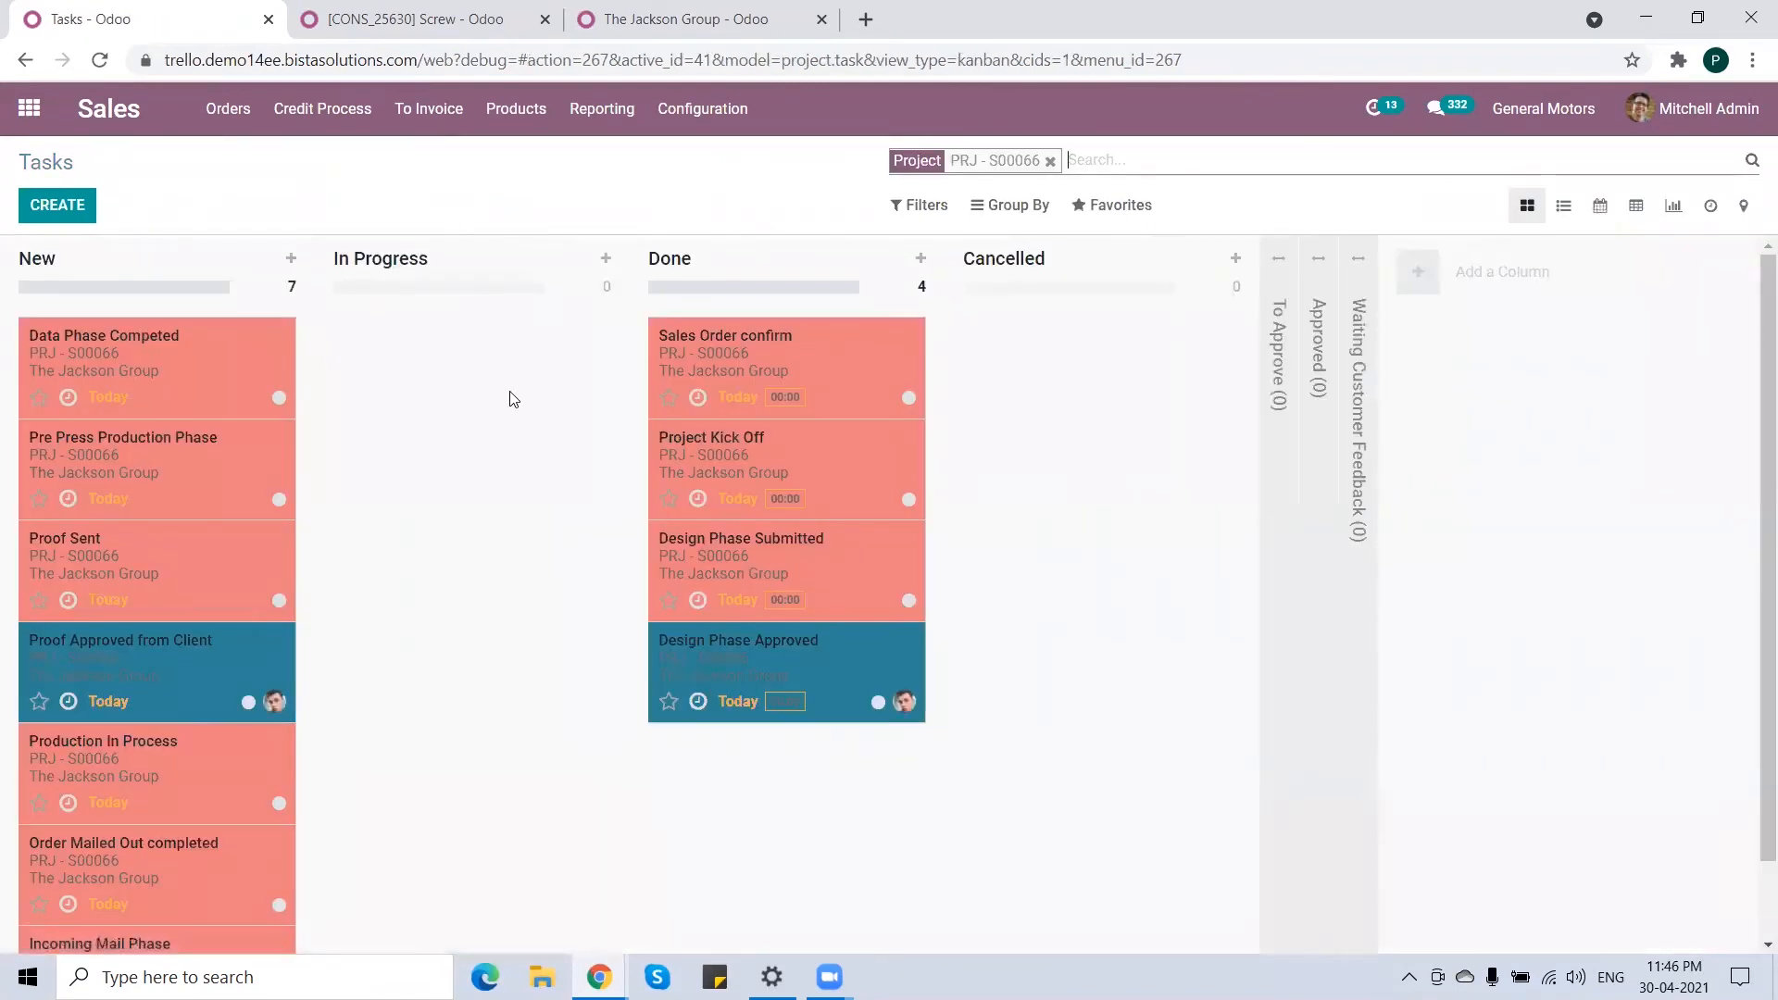
drag(165, 361, 461, 346)
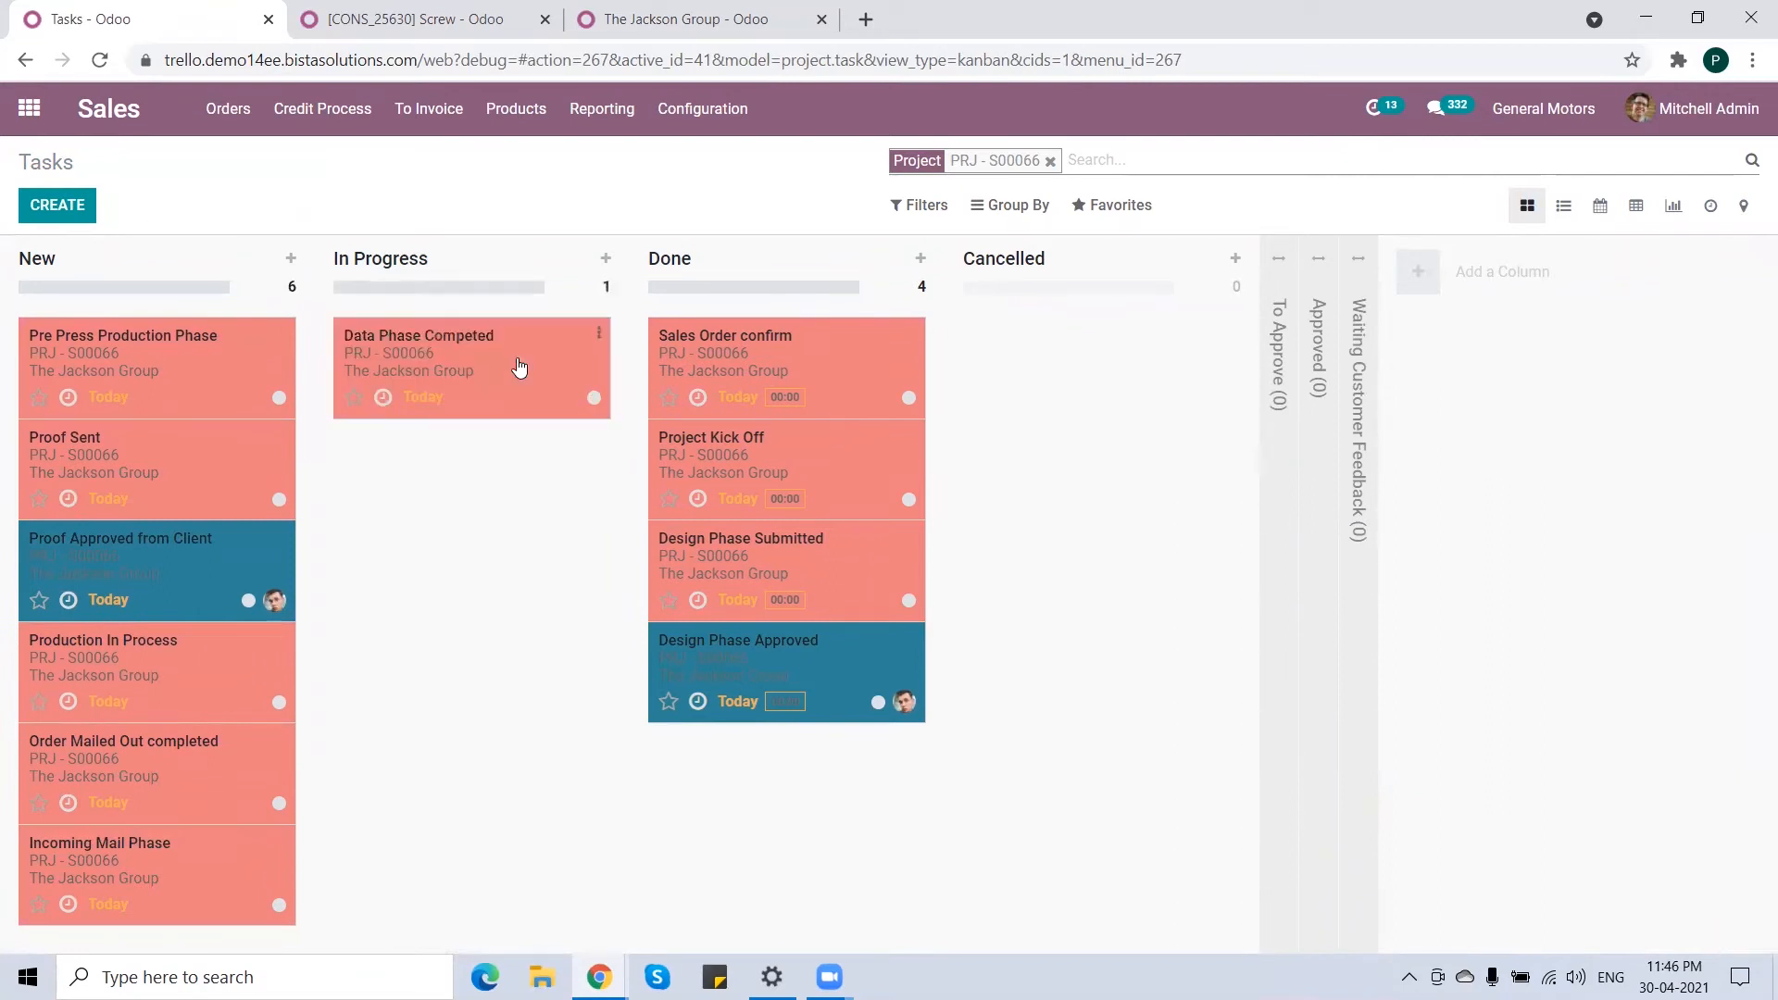
click(519, 368)
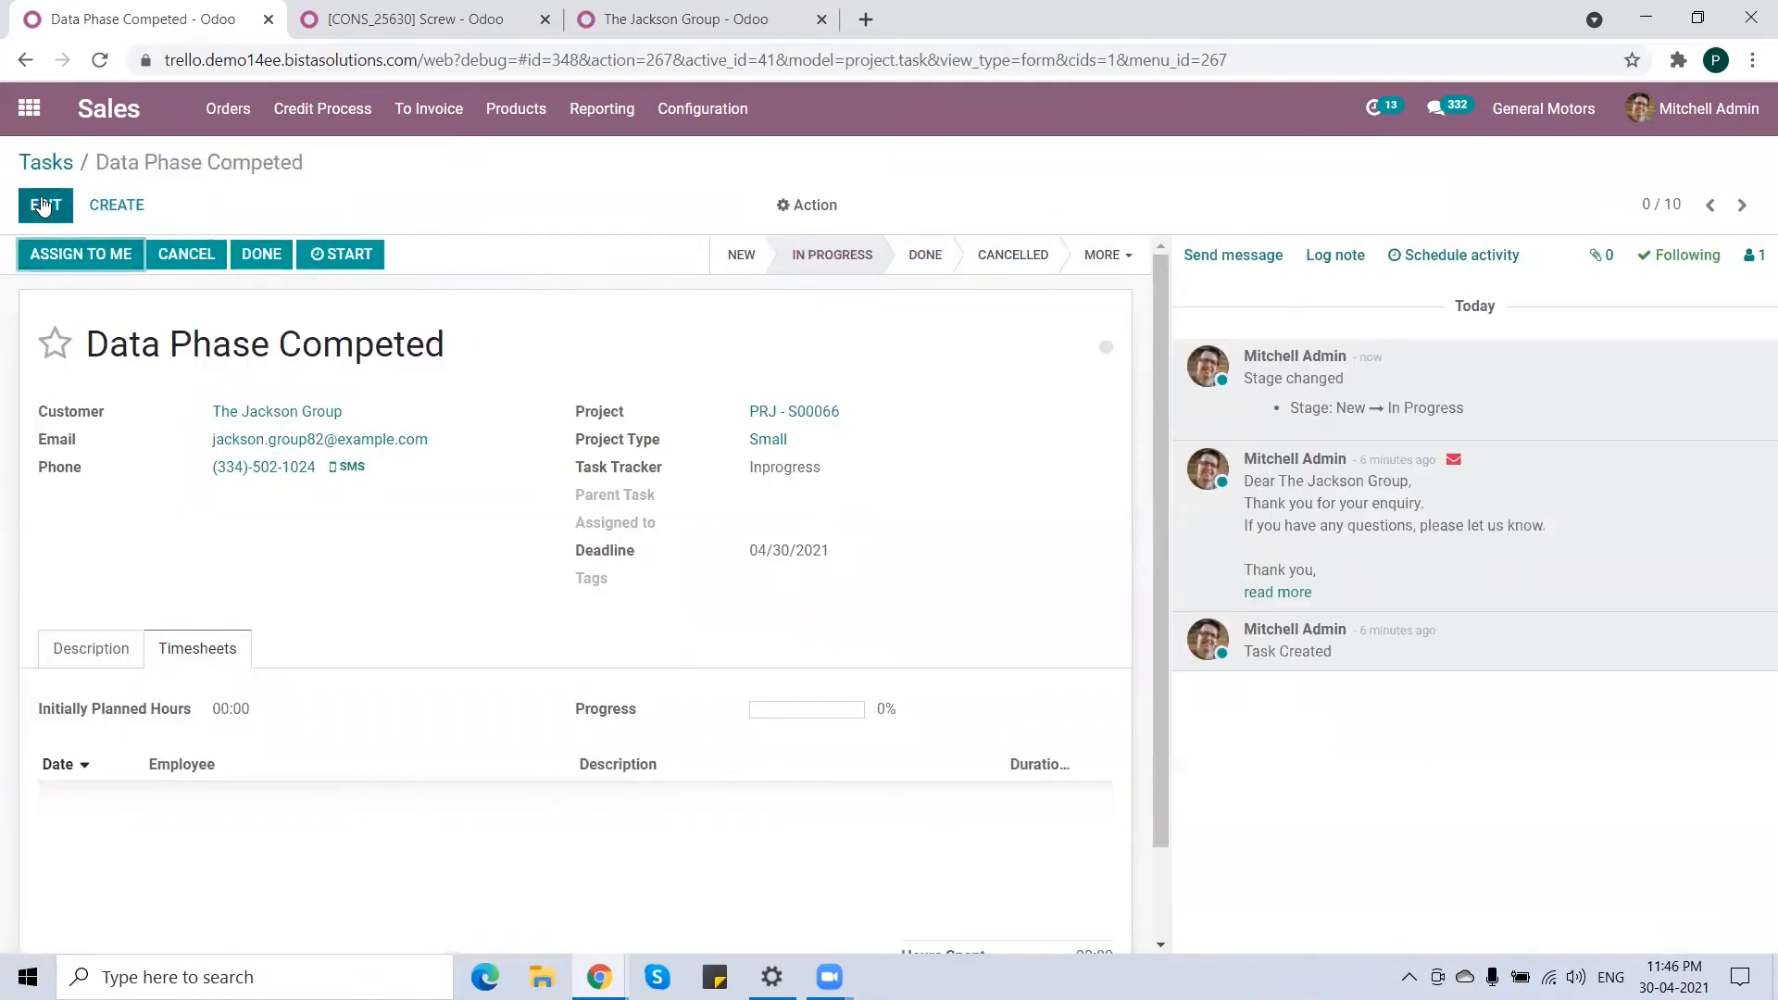
- Edit the Data Phase Competed task and set its initially planned hours to 6
click(44, 206)
click(271, 729)
text(6)
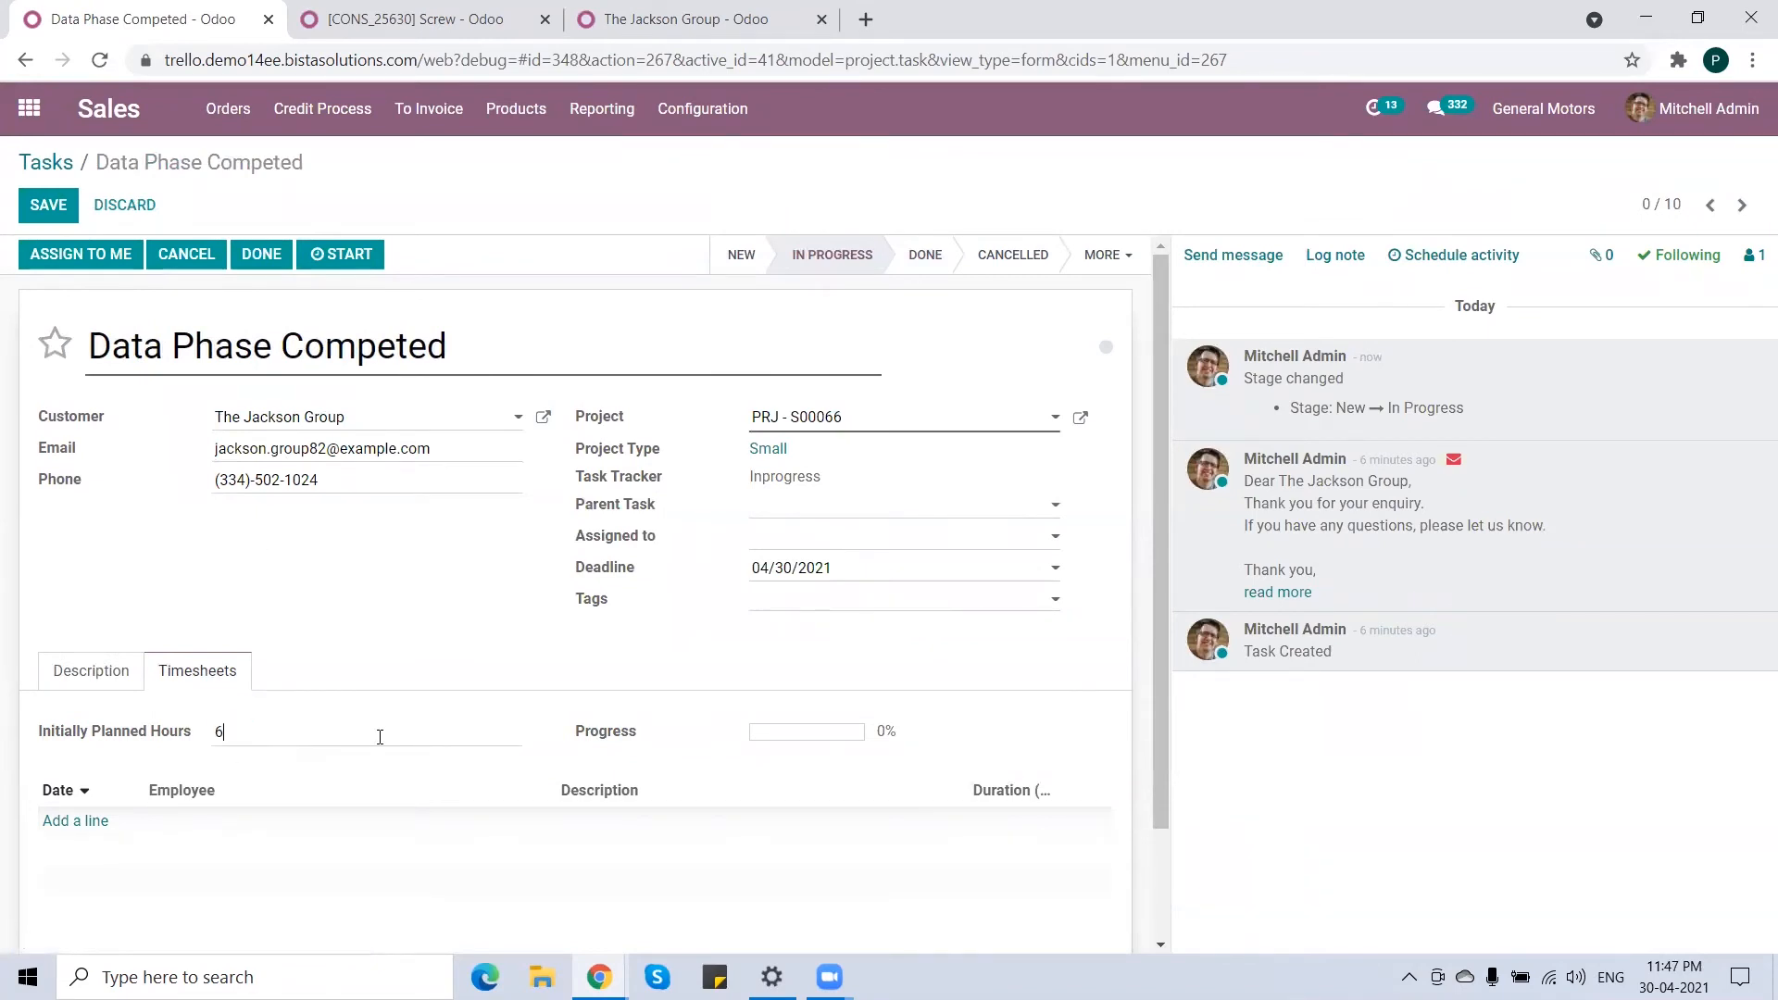
- Add a timesheet line for a selected employee described "Prepare for Data" with a duration of 4 hours
click(75, 821)
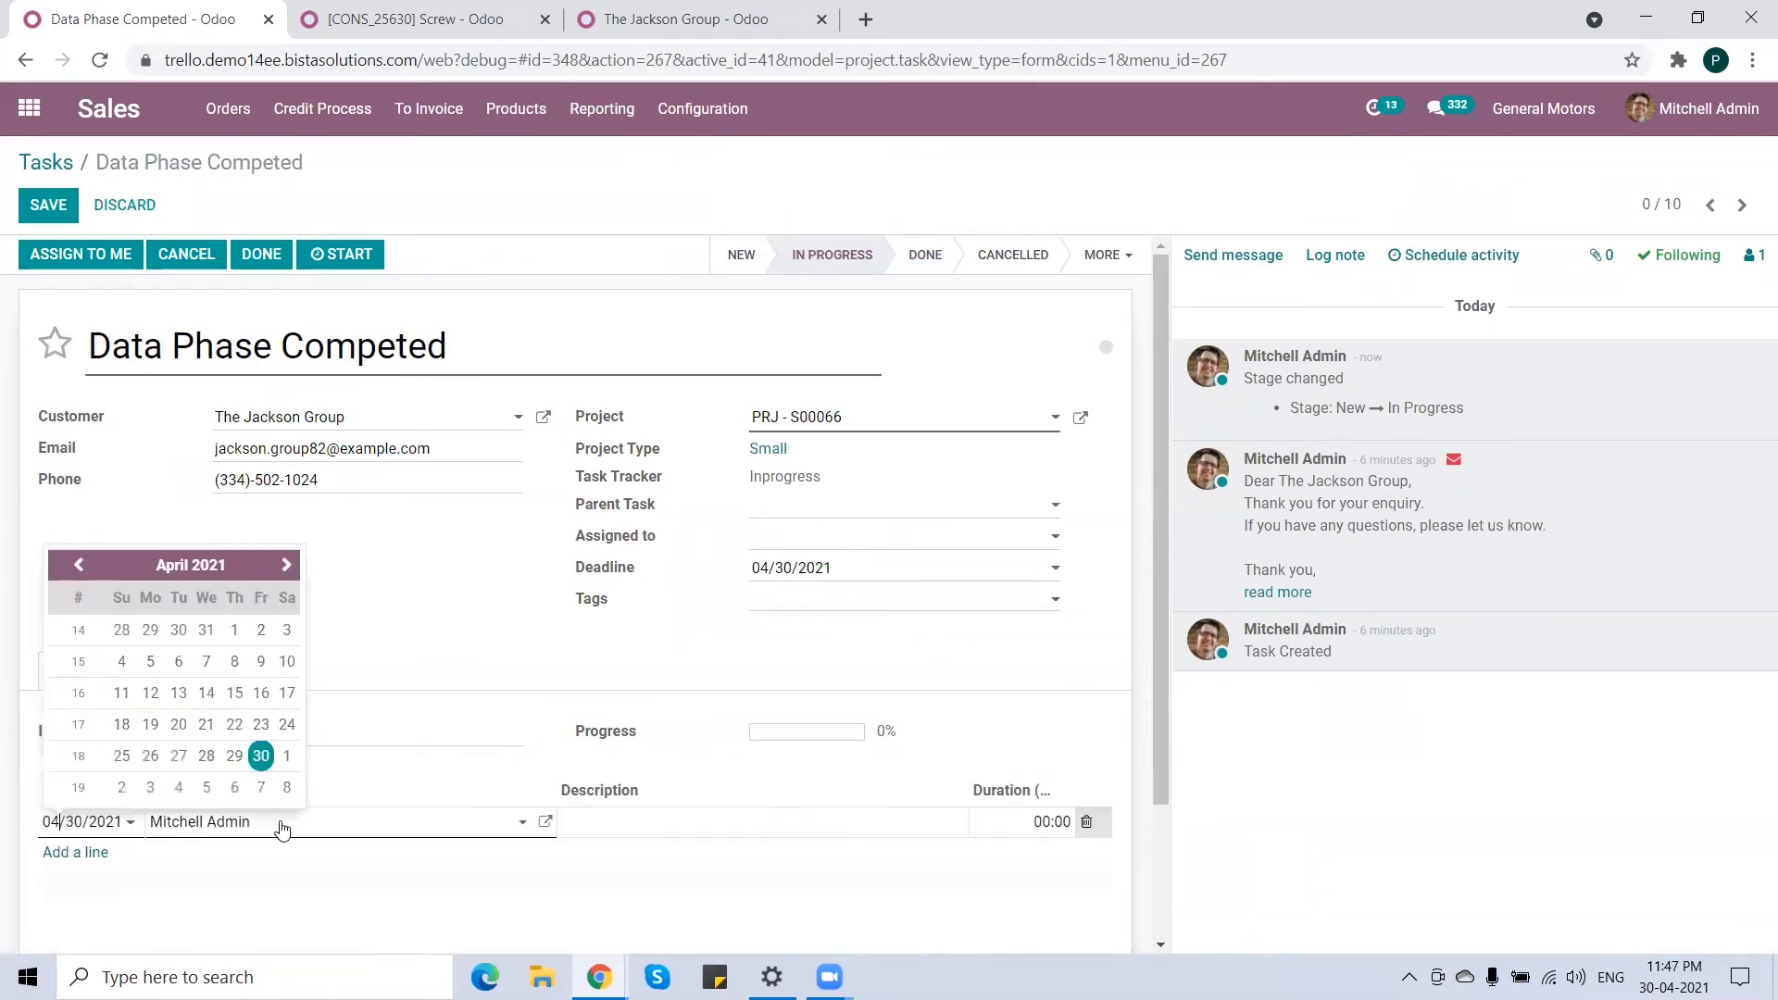
click(324, 827)
click(324, 825)
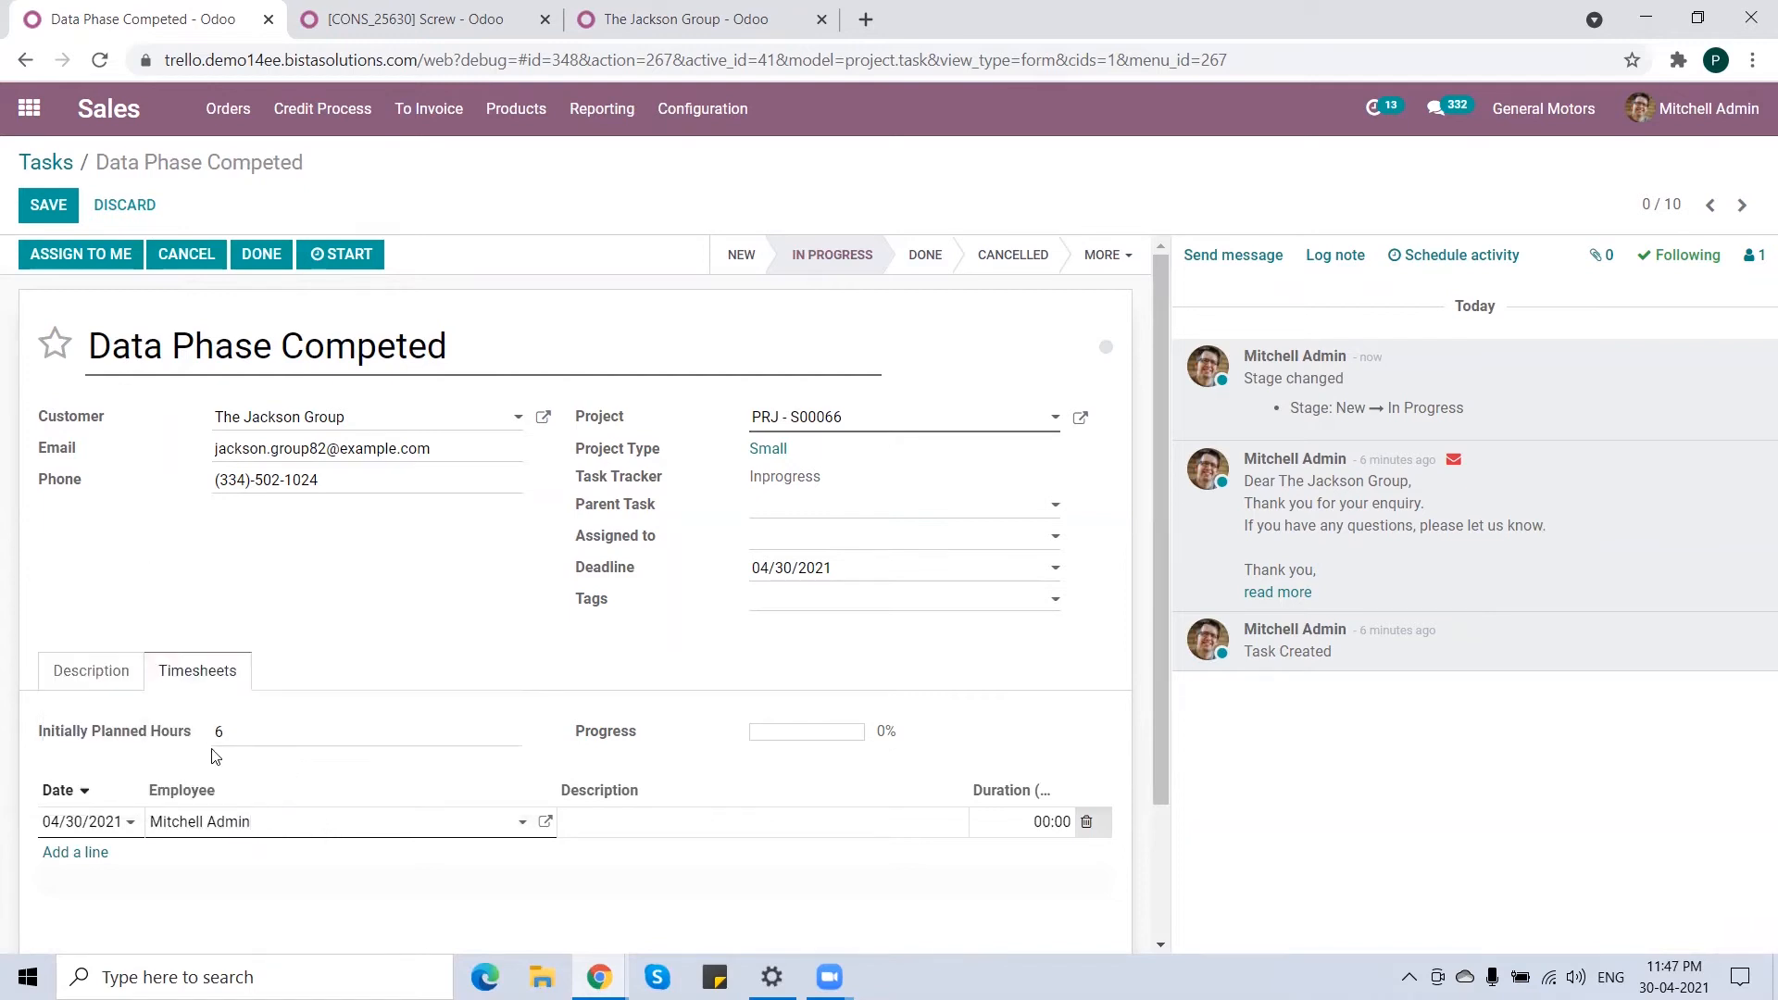
click(322, 826)
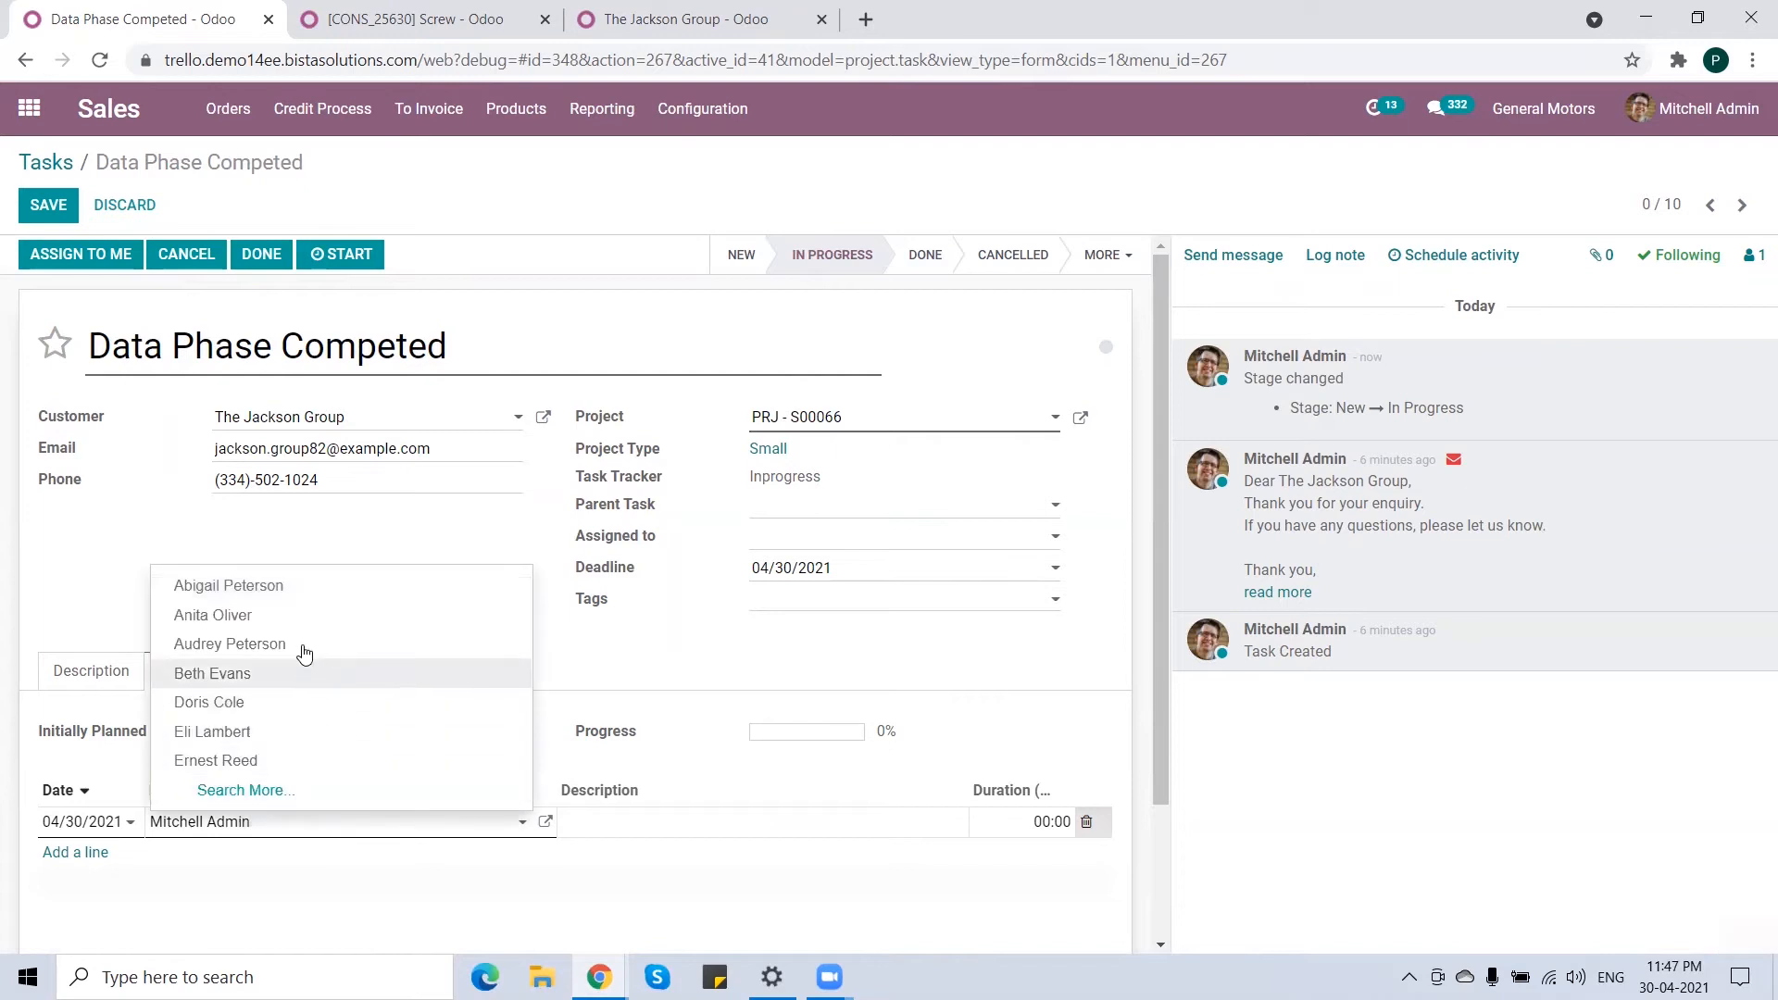
click(290, 674)
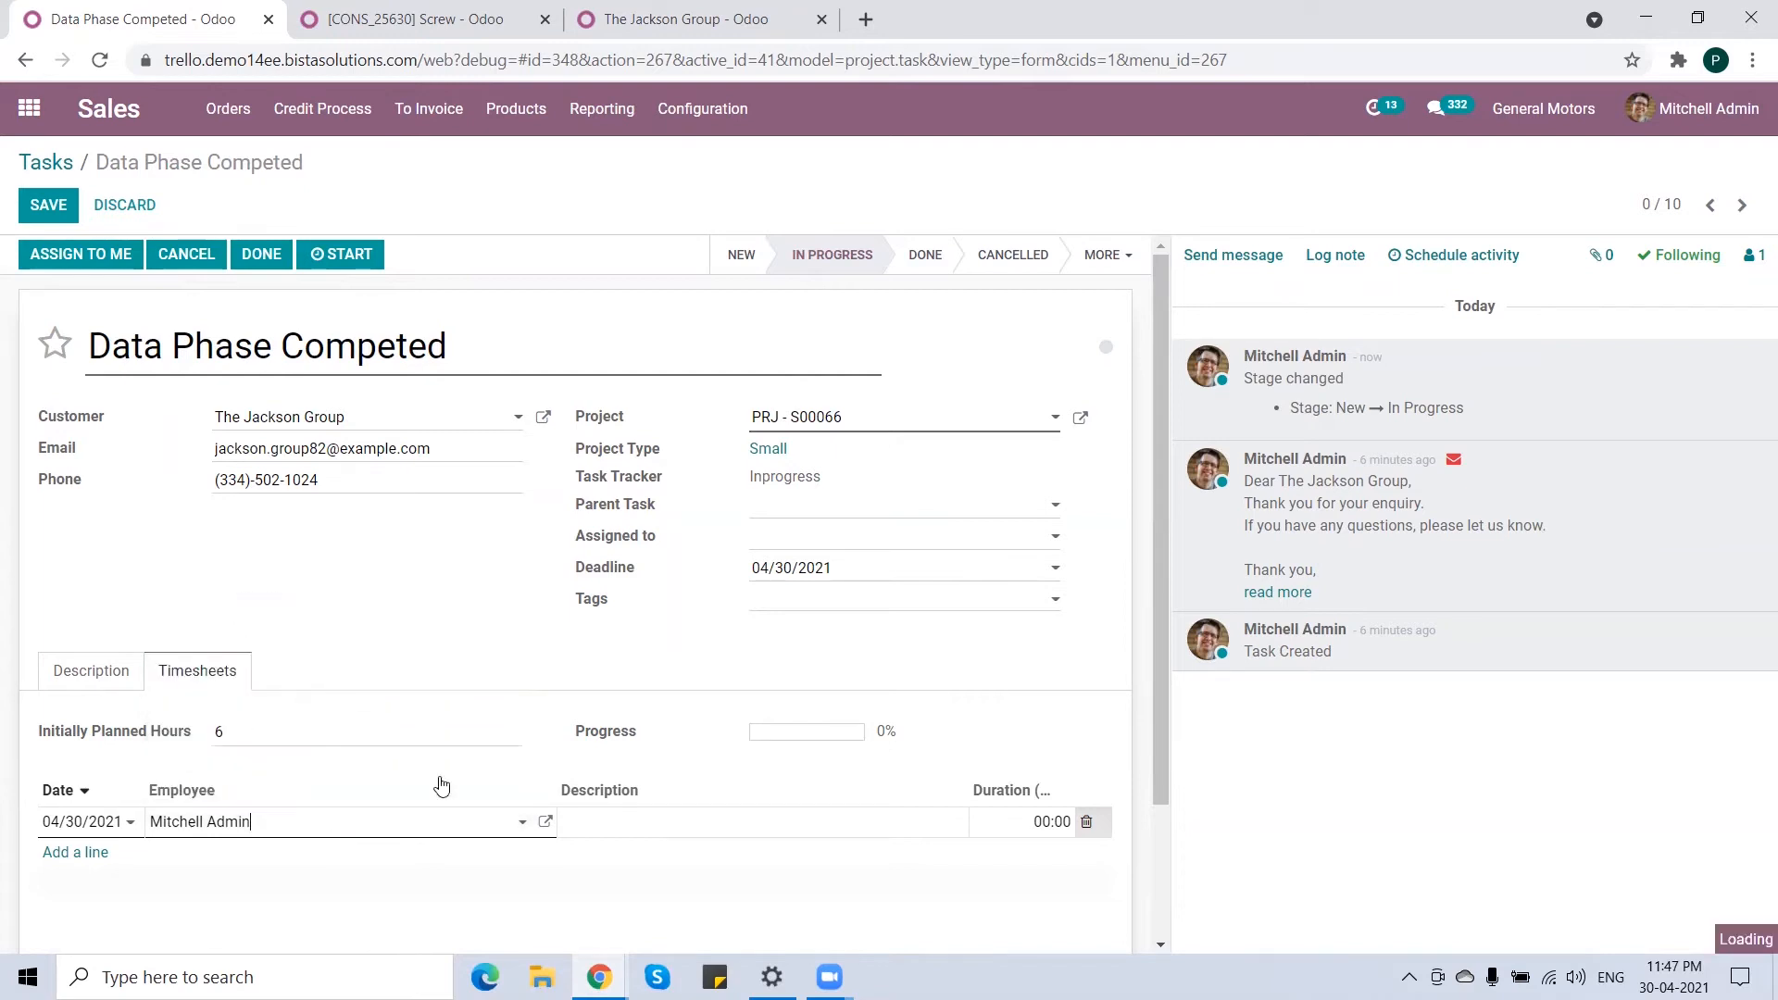
click(678, 819)
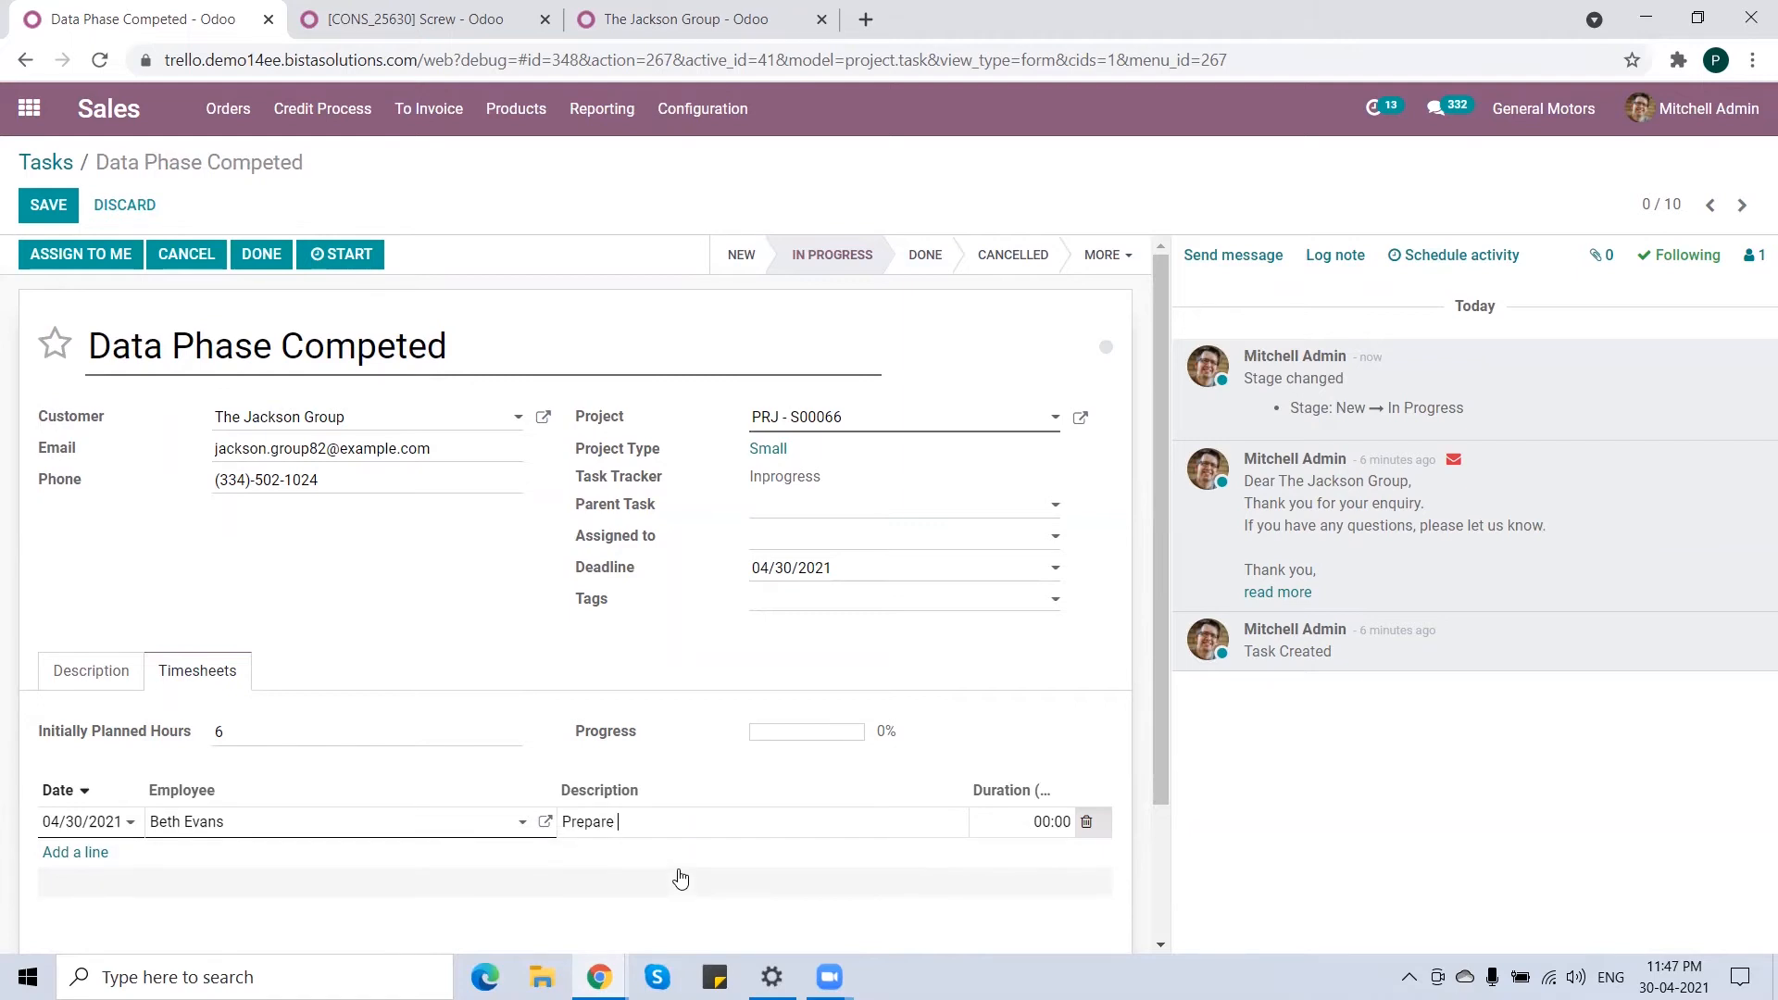
text(Prepare for Data)
key(Tab)
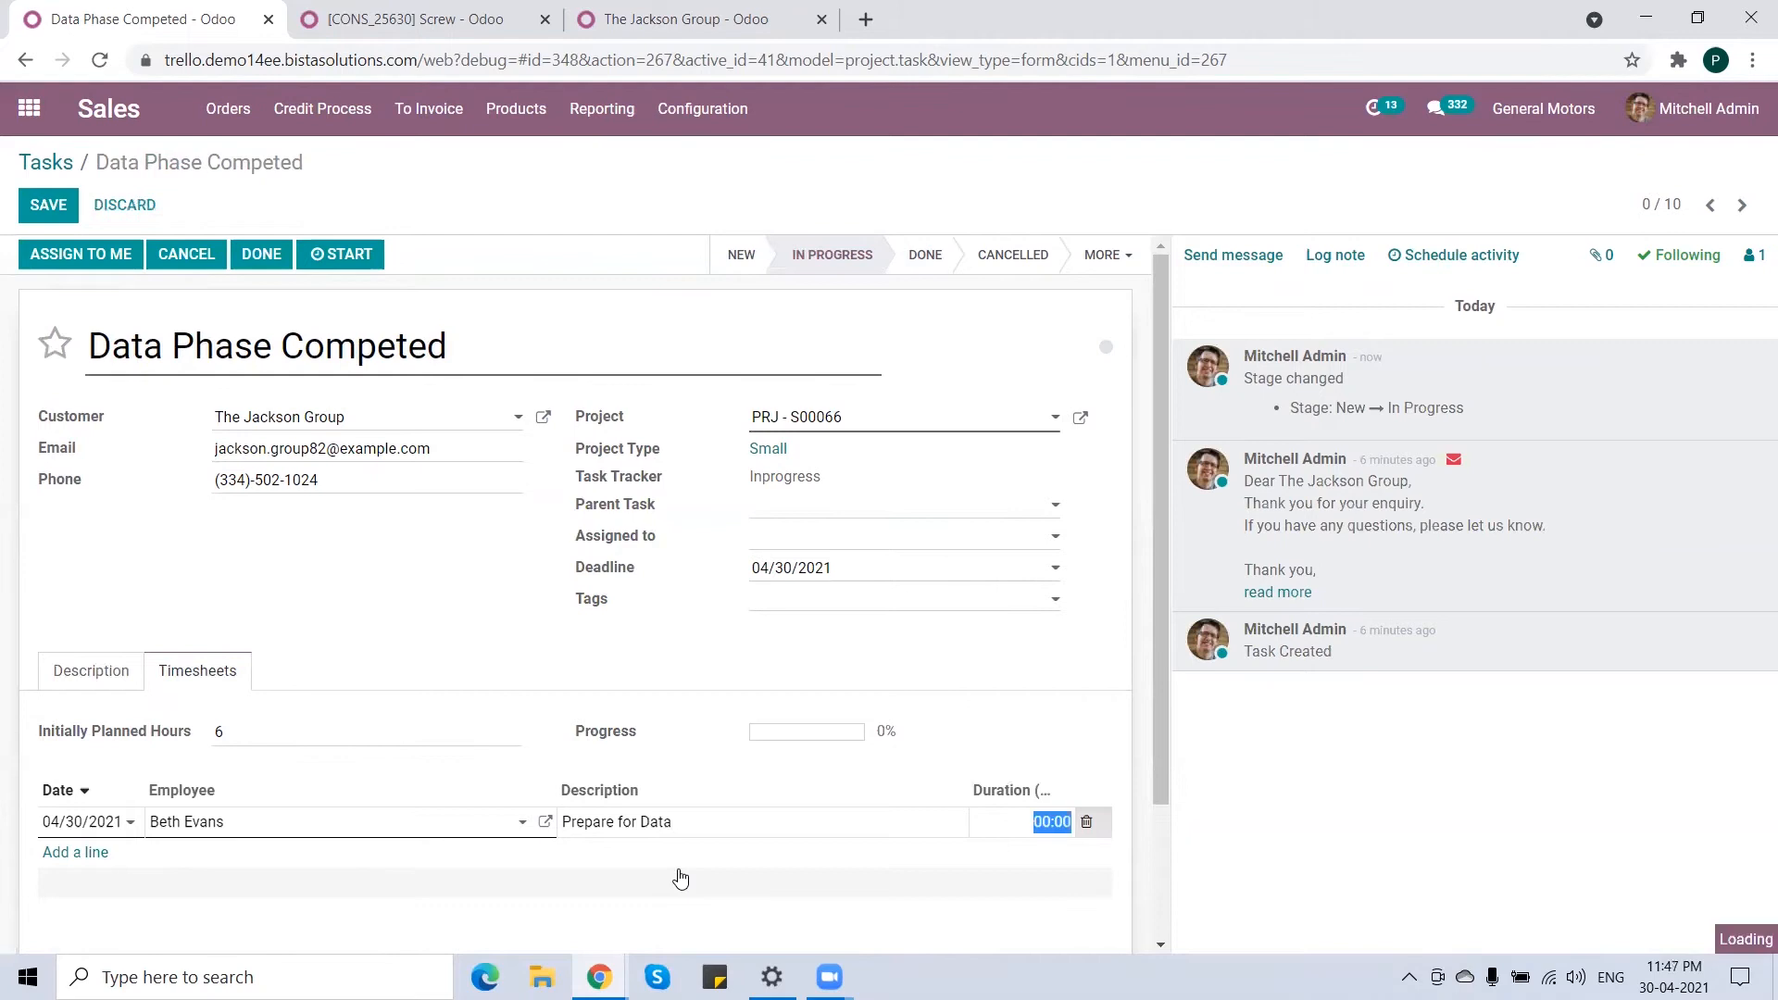
text(4)
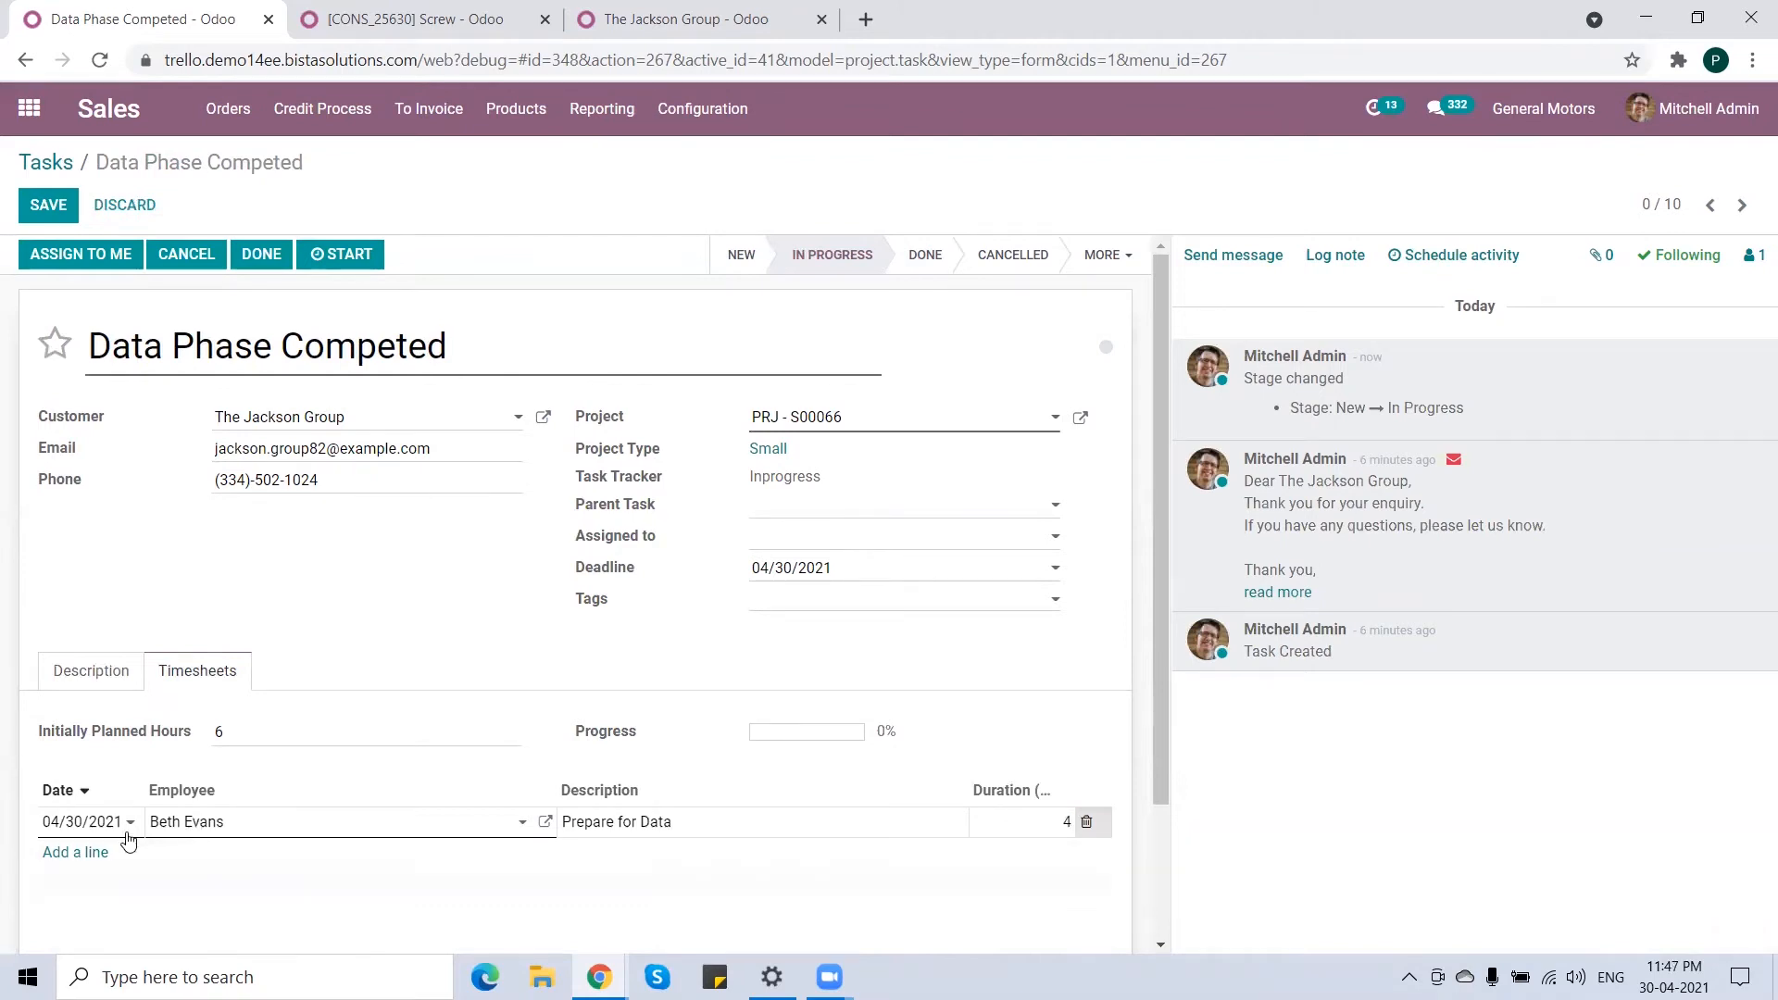
- Add a second timesheet line for another employee described "Prepare for Data" with a duration of 2 hours, and save the task
click(93, 852)
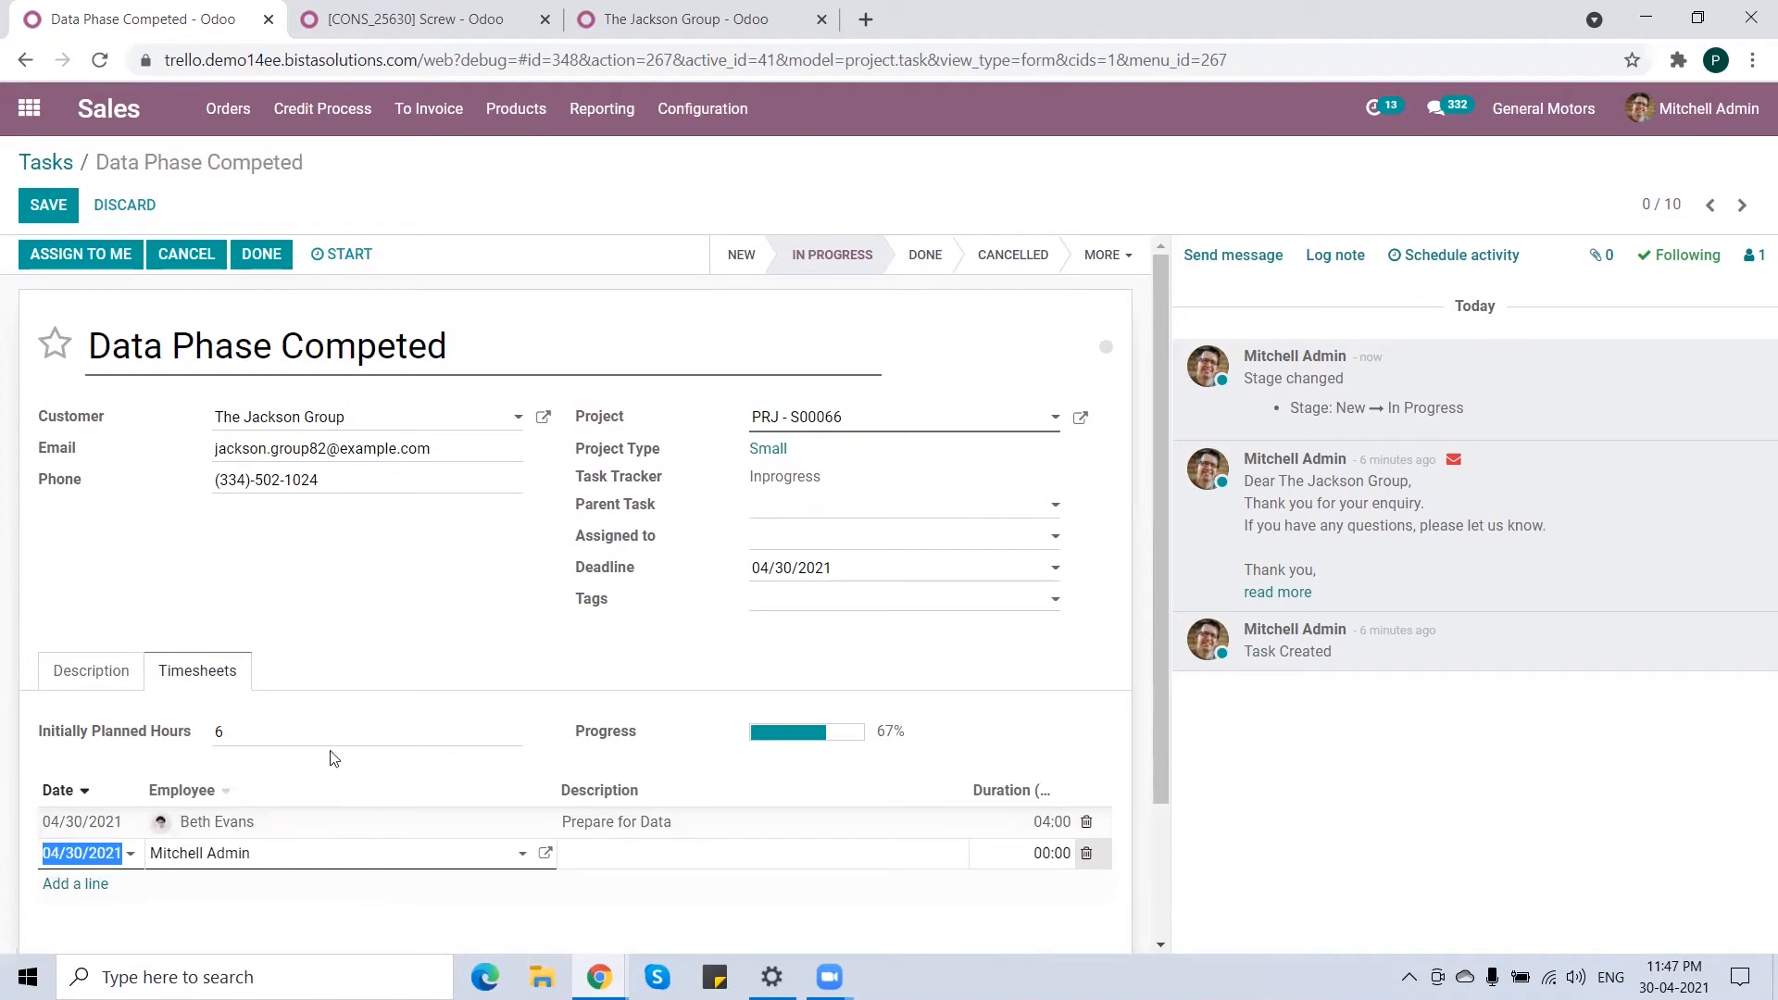
click(294, 861)
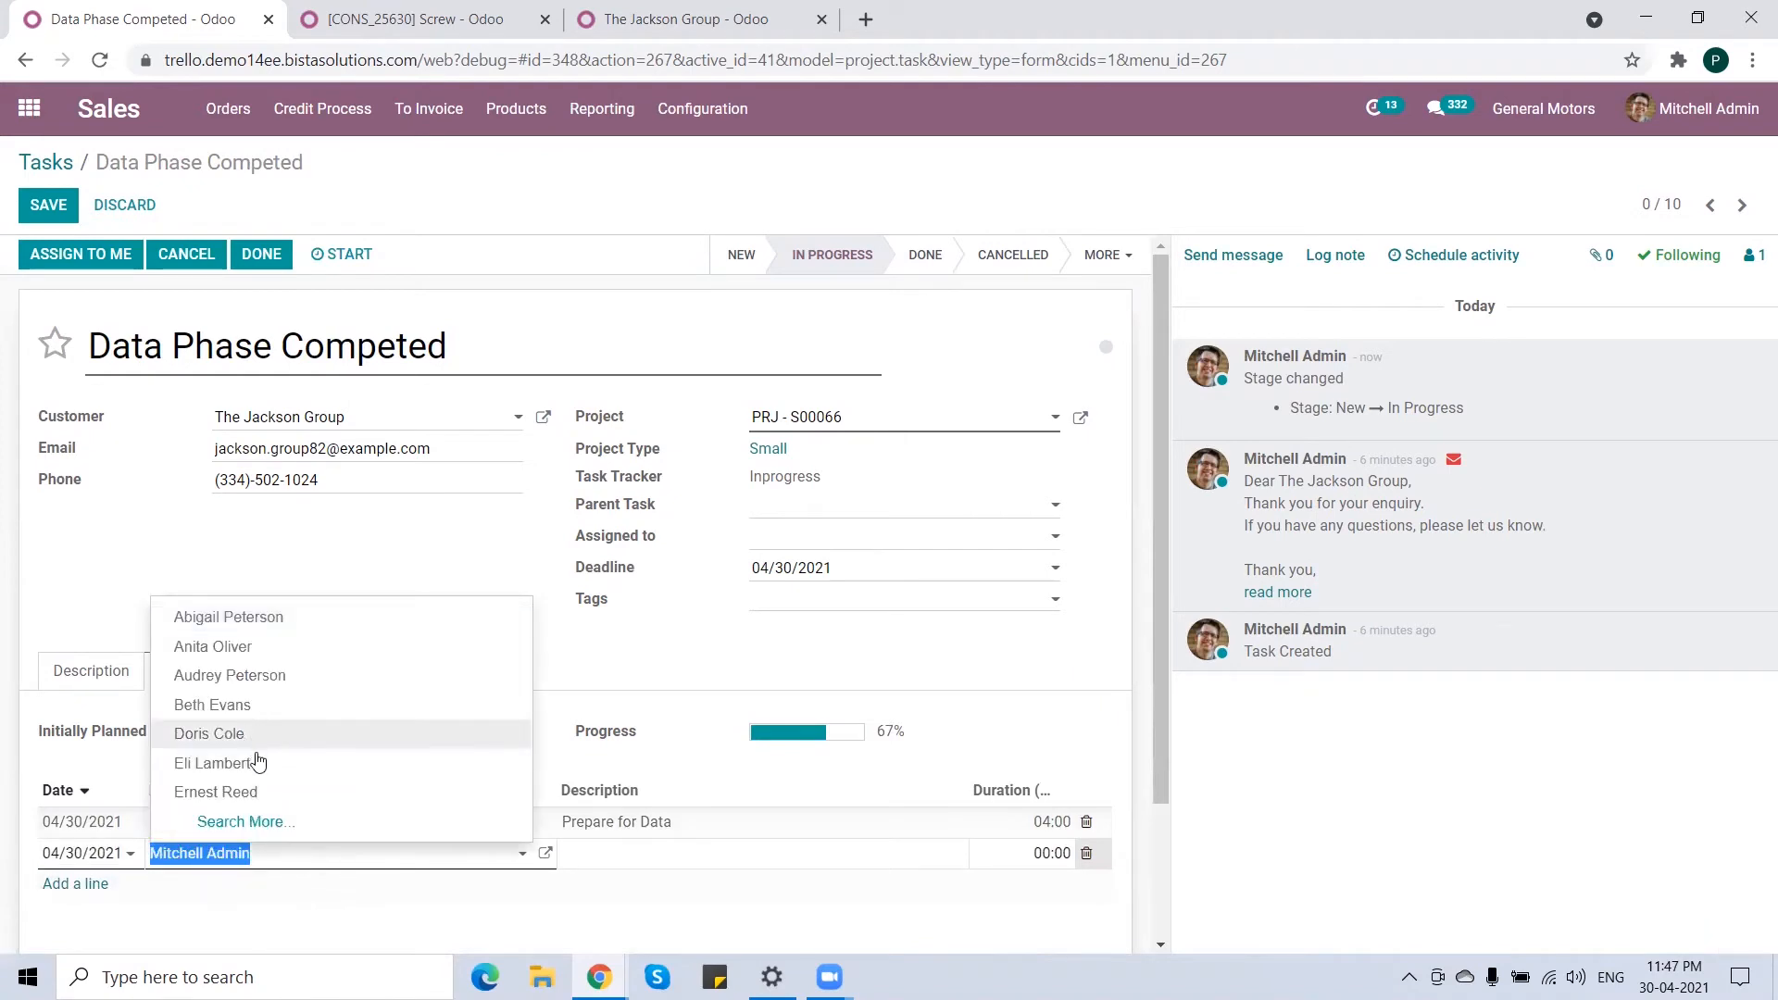
click(694, 854)
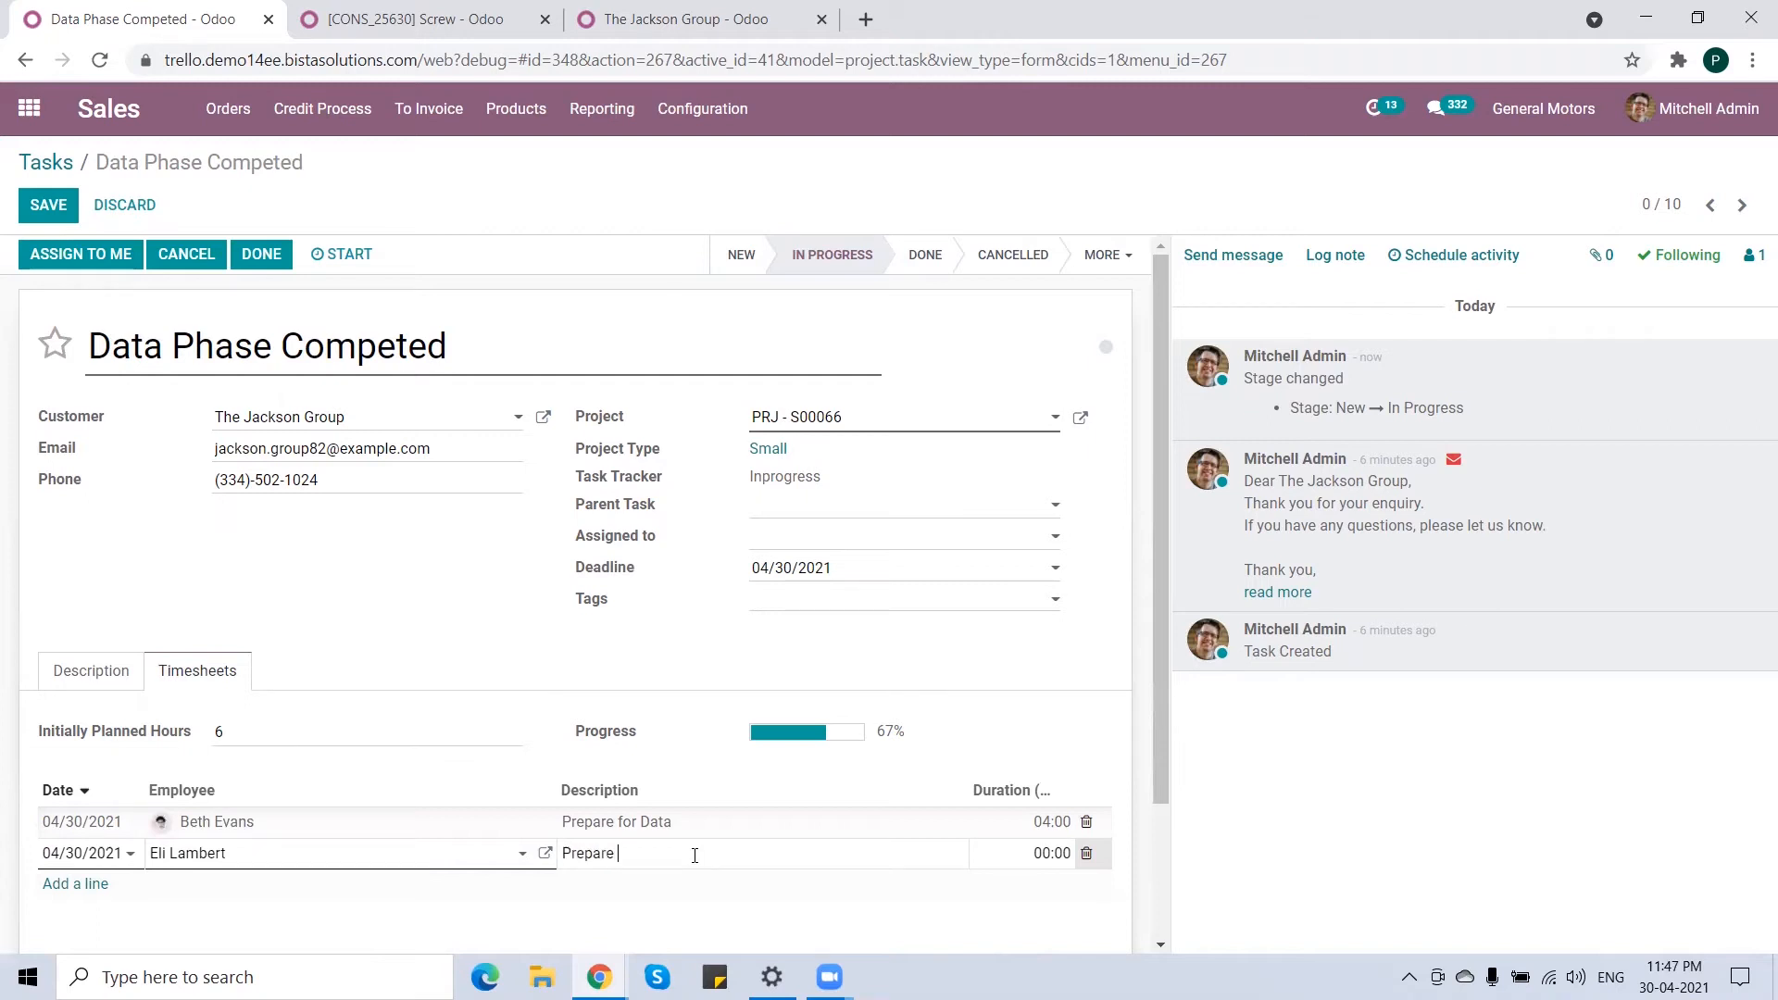
key(Tab)
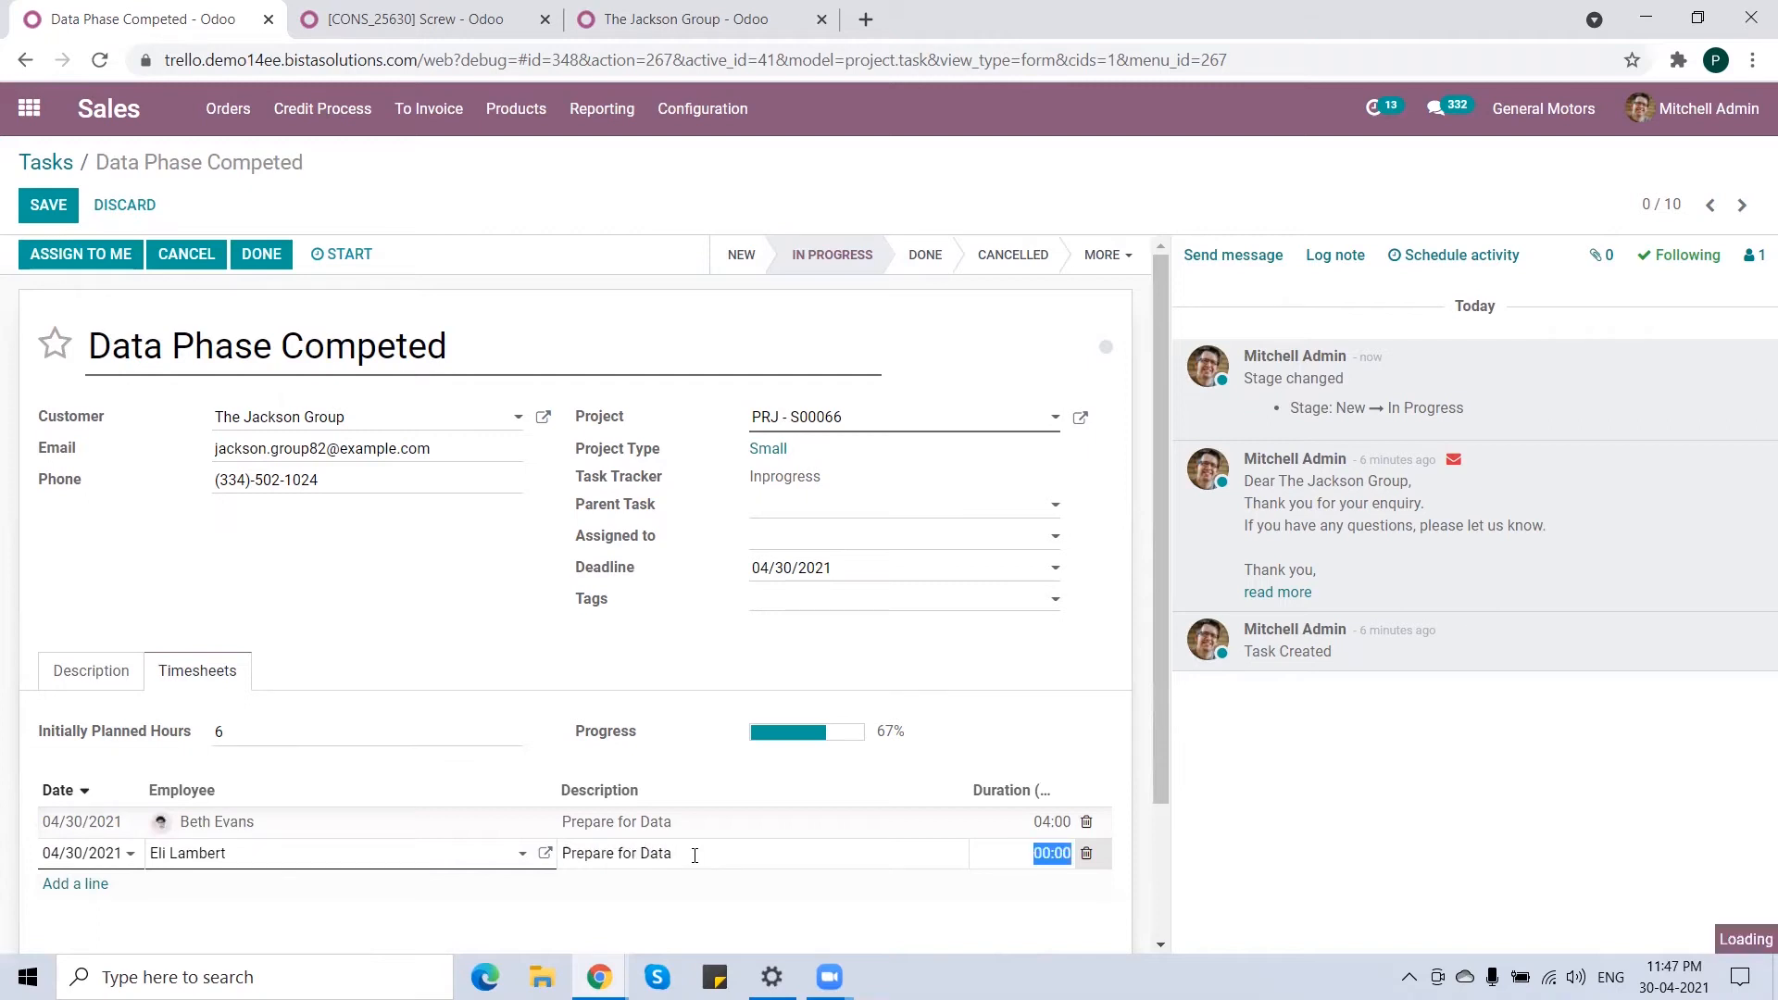
text(2)
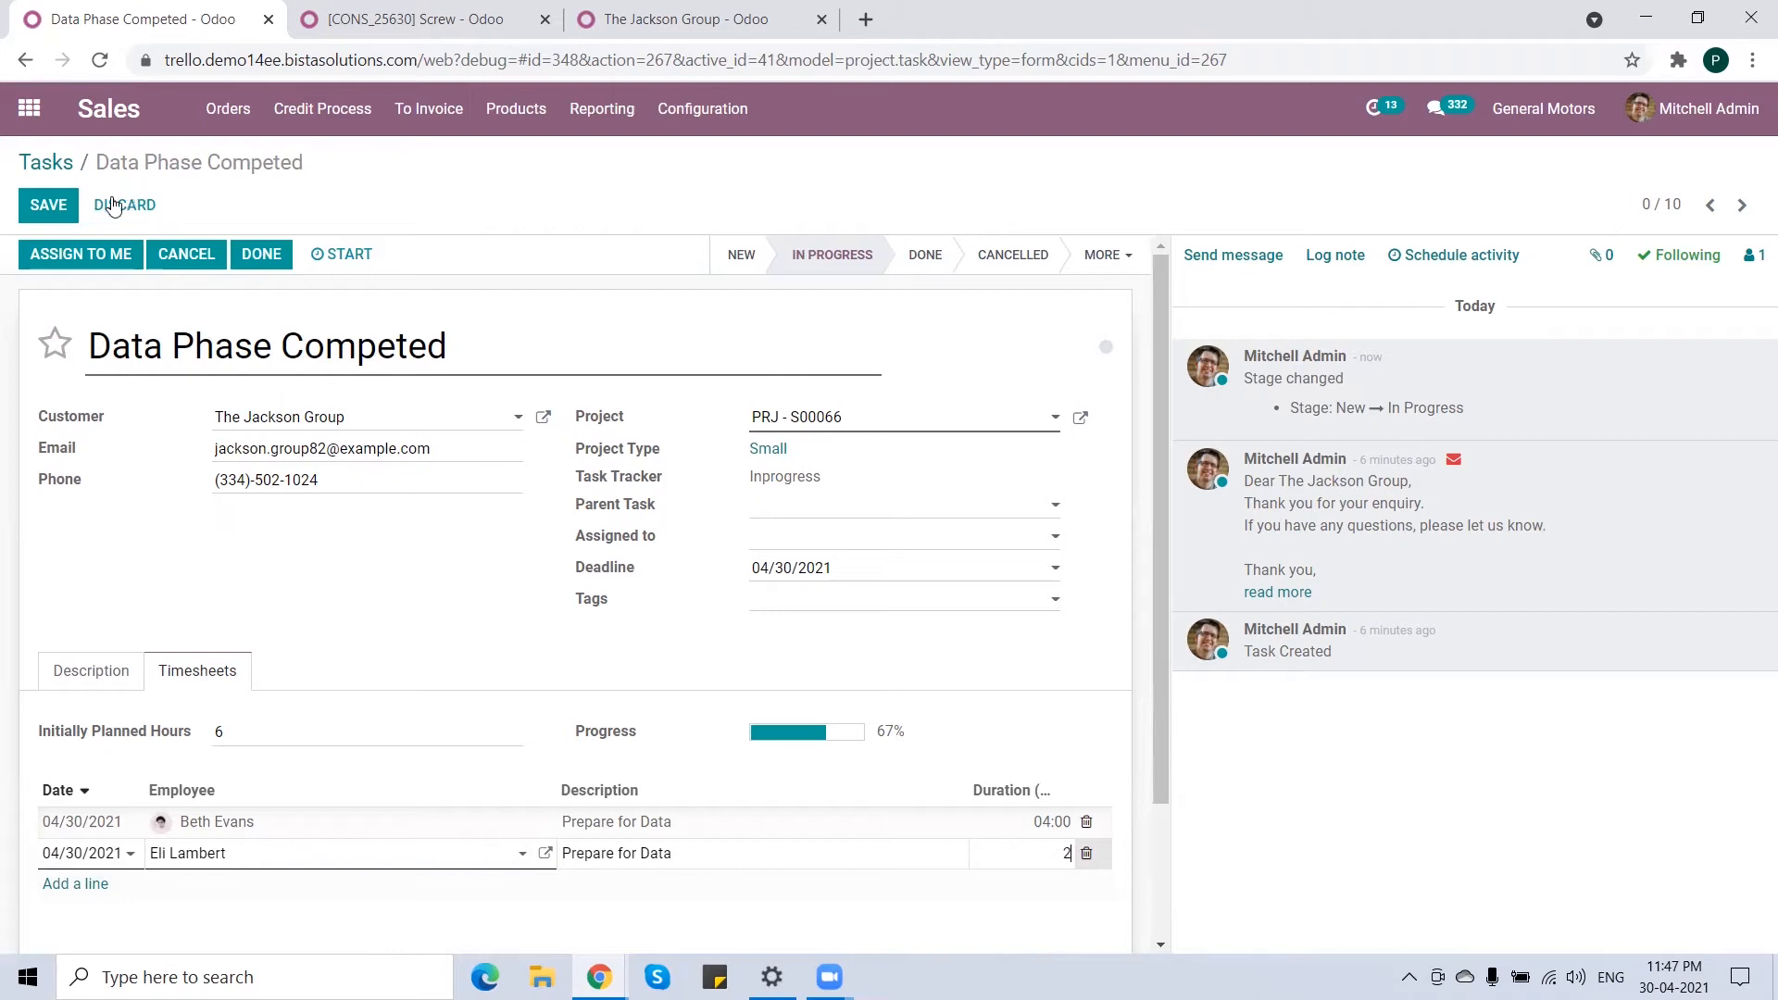
click(48, 205)
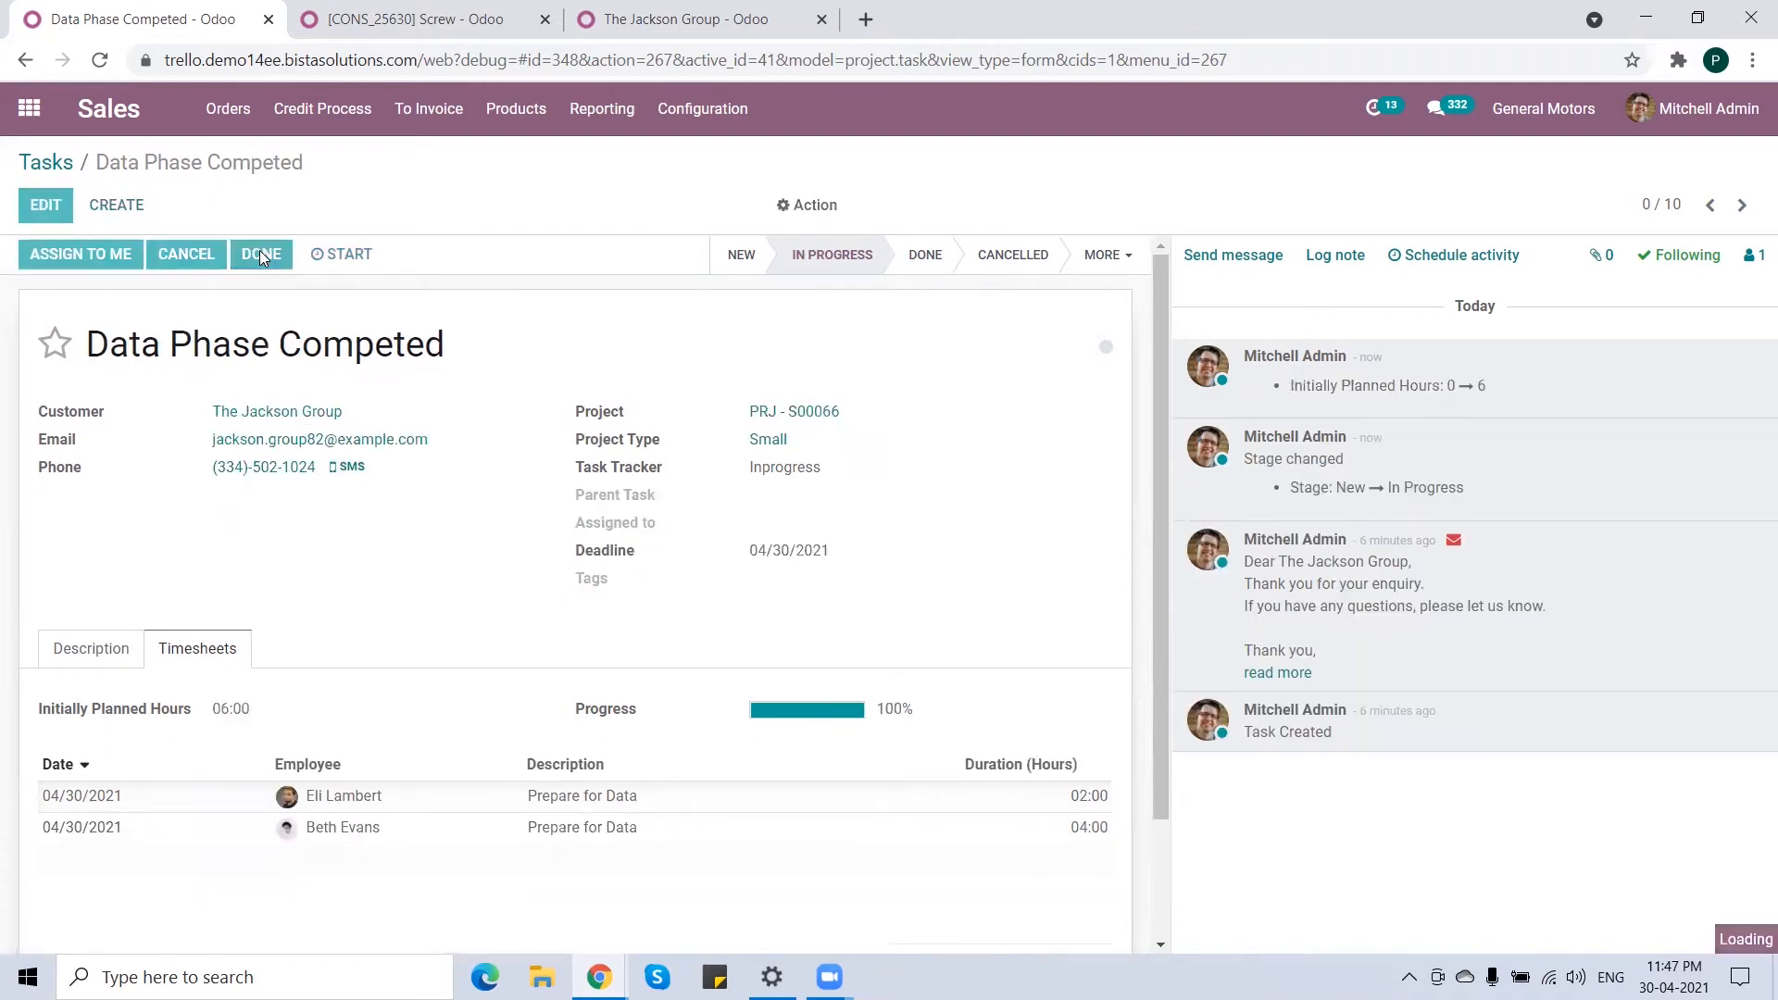
- Mark Data Phase Competed as done, then move Pre Press Production Phase to In Progress on the task board and open it
click(51, 162)
drag(203, 372, 500, 369)
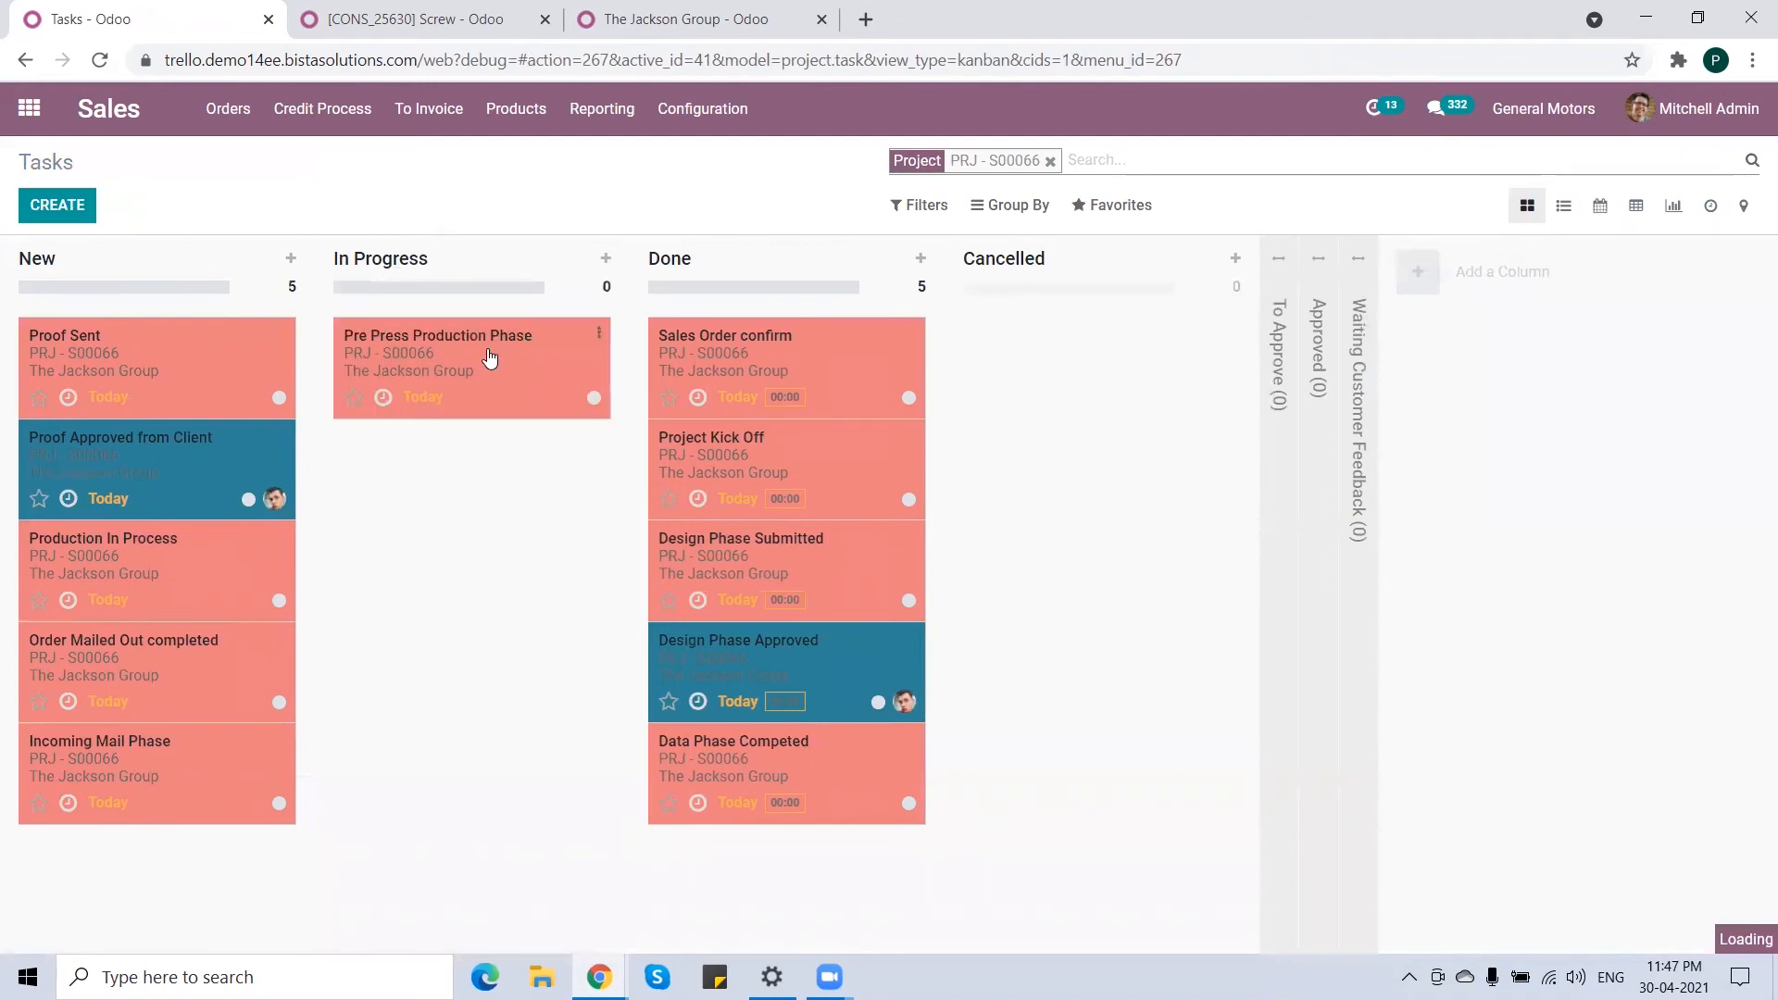
click(530, 398)
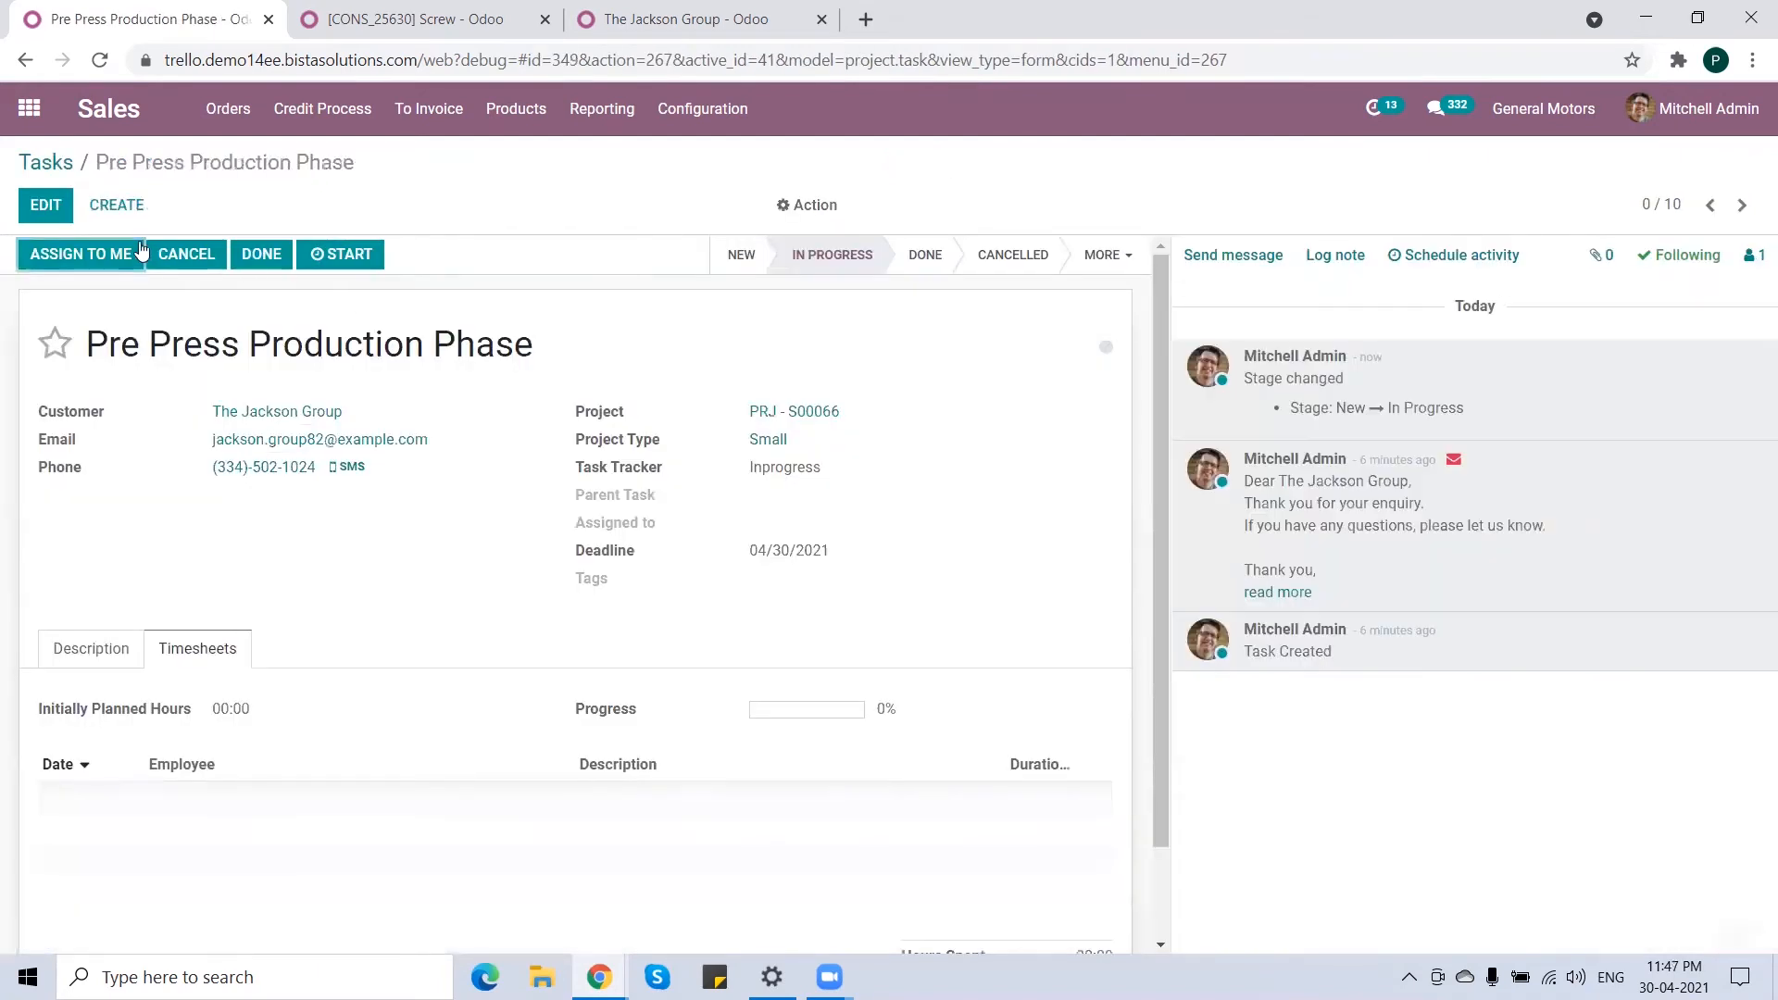
- Mark Pre Press Production Phase as done, then move Proof Sent to In Progress on the task board
click(256, 255)
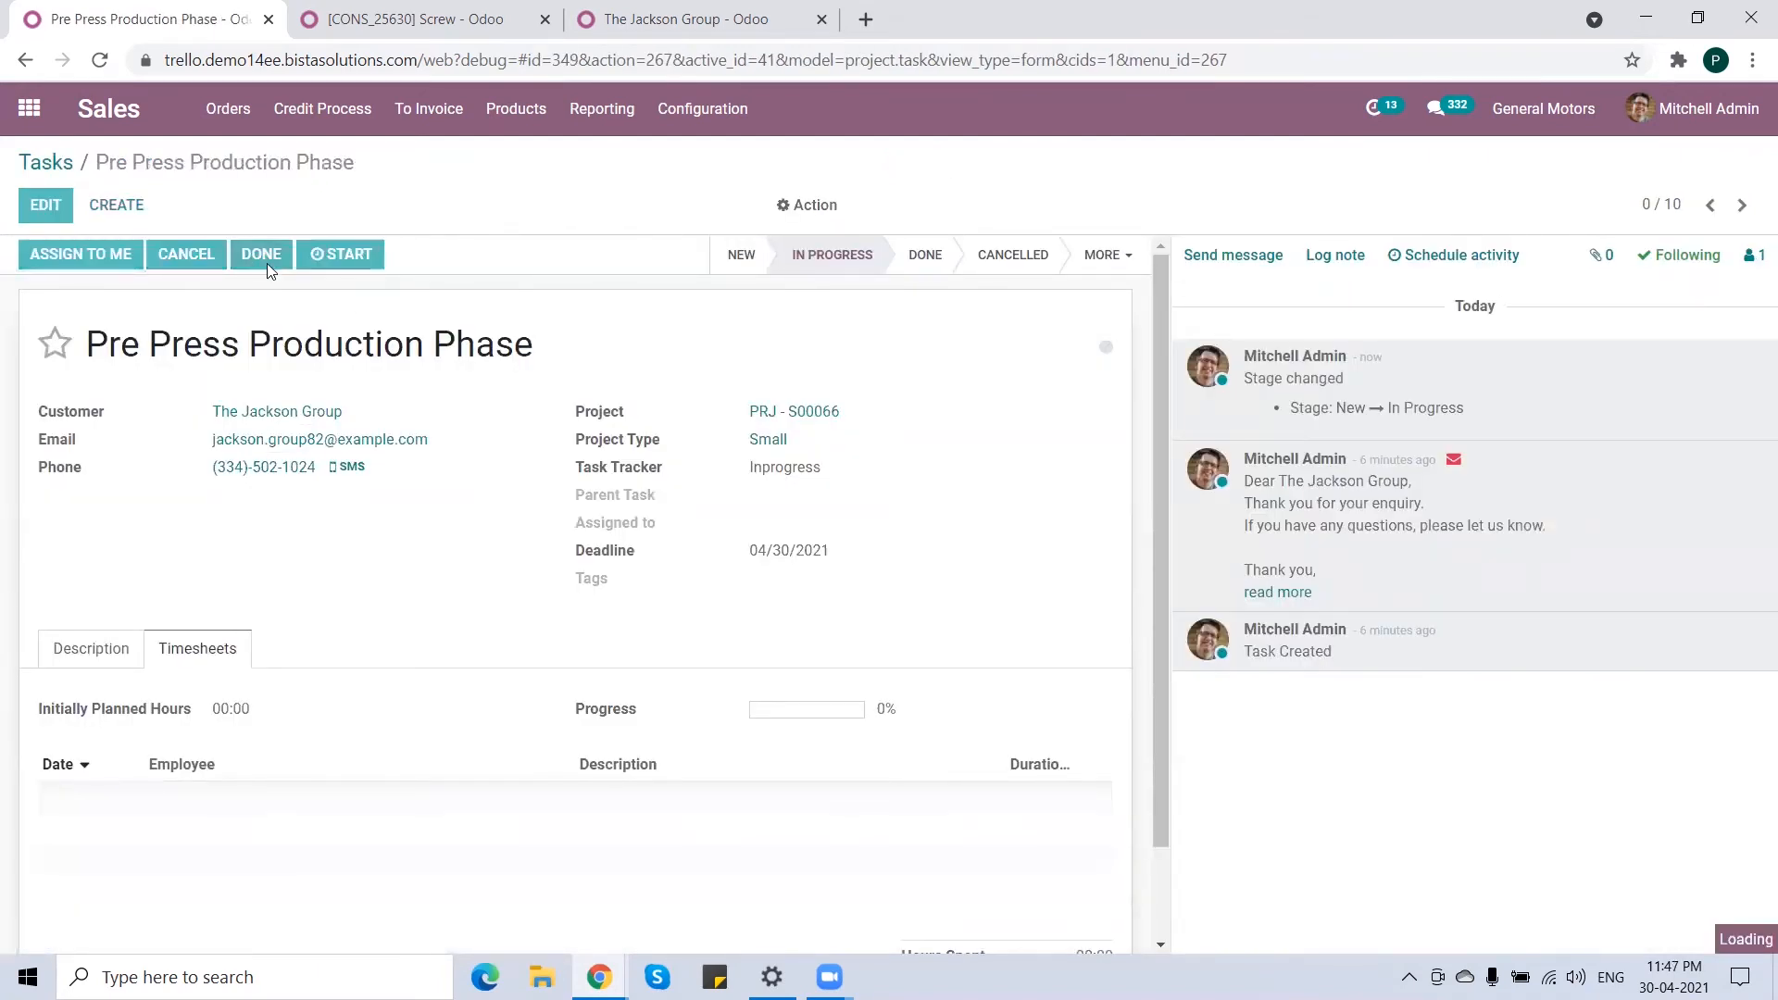
click(56, 167)
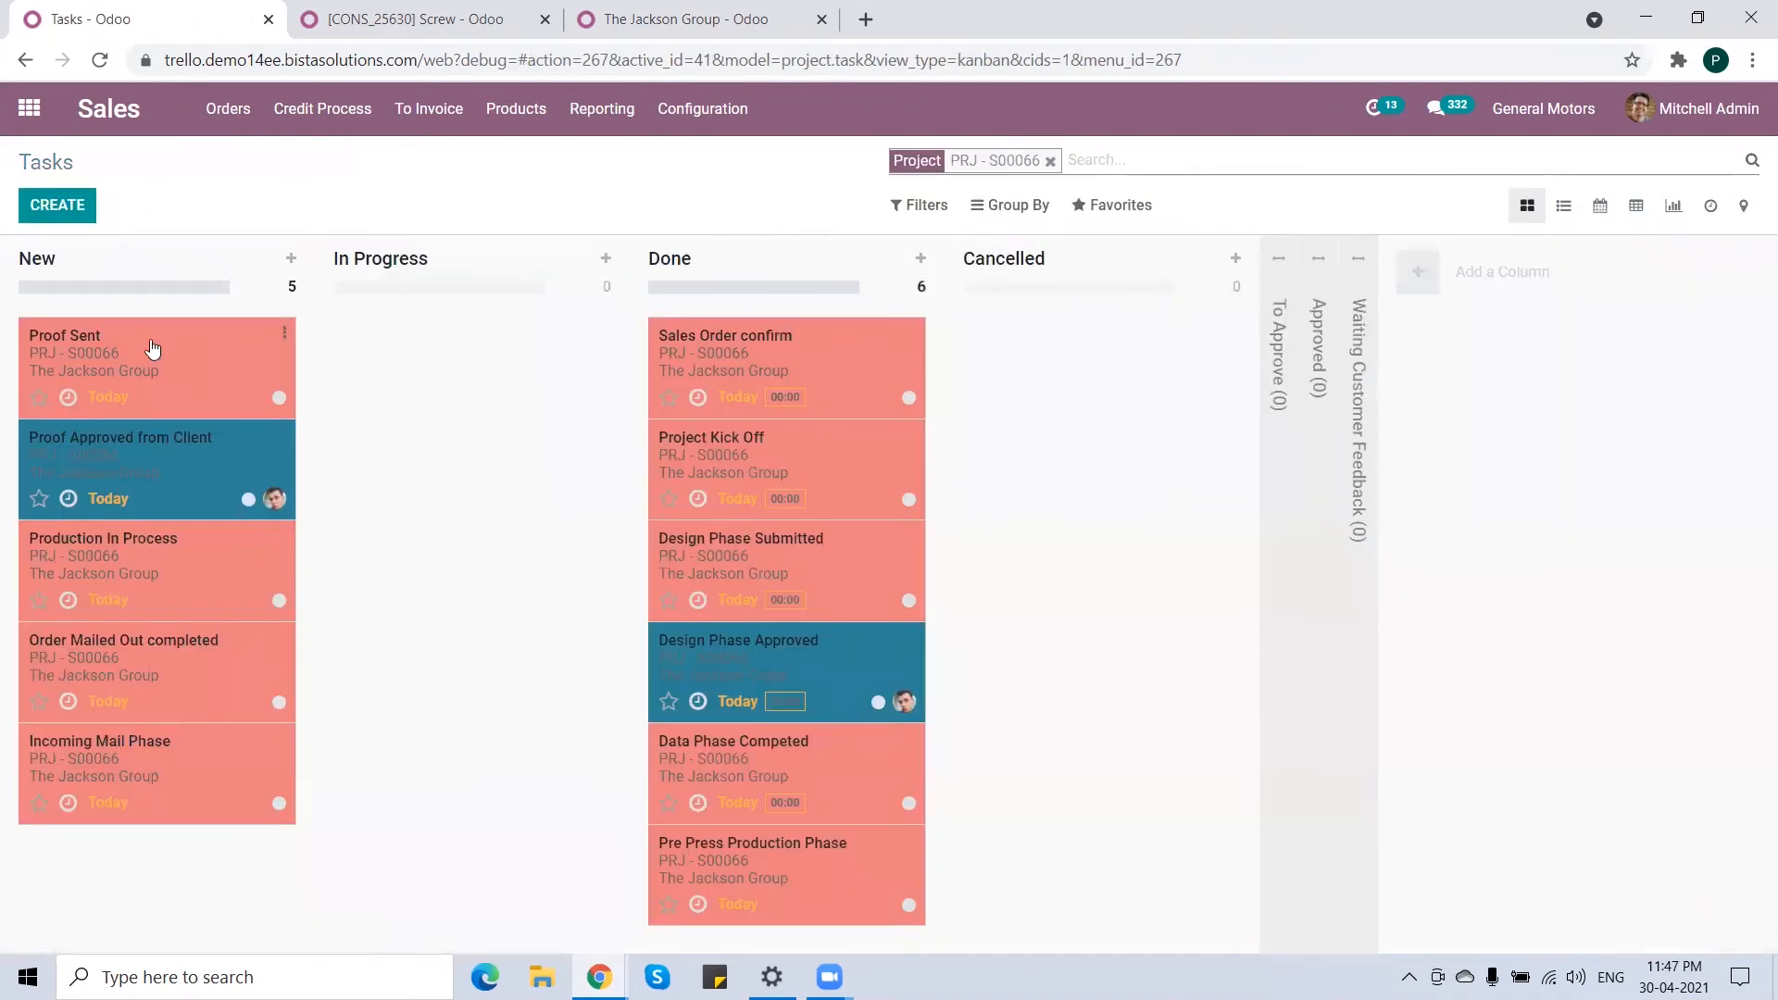
drag(151, 350, 409, 349)
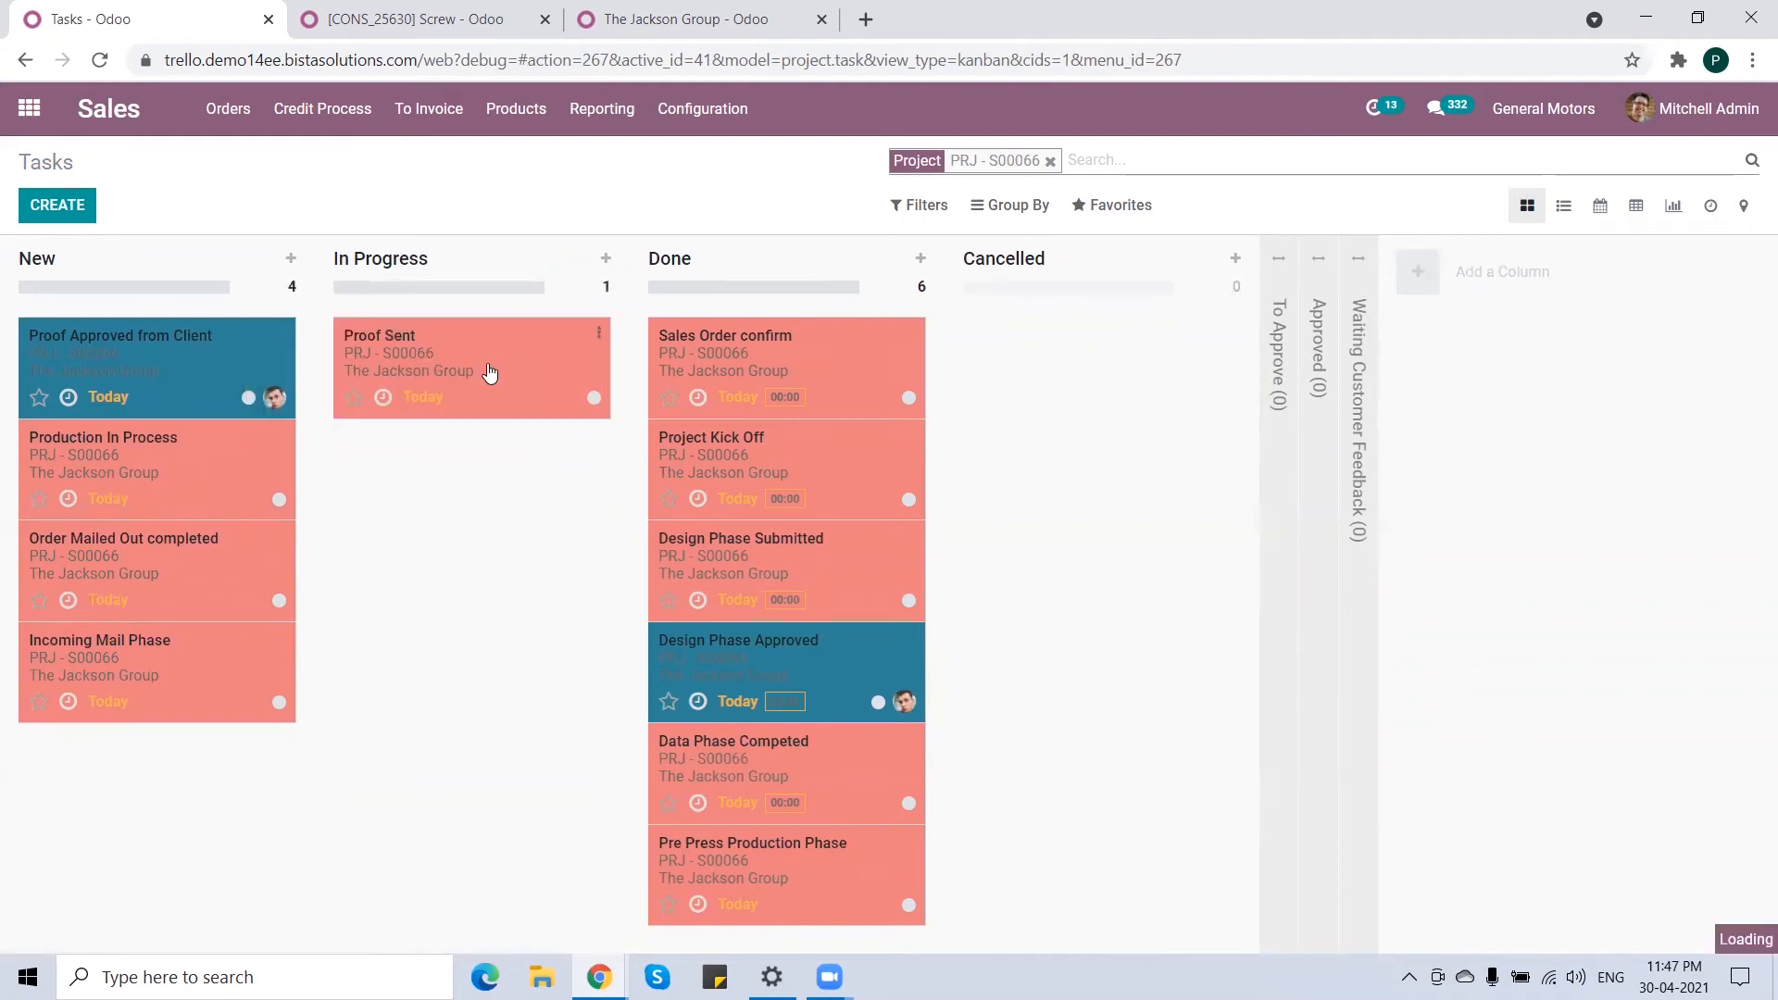
- Mark Proof Sent as done, and move Proof Approved from Client to In Progress on the task board and open it
click(488, 369)
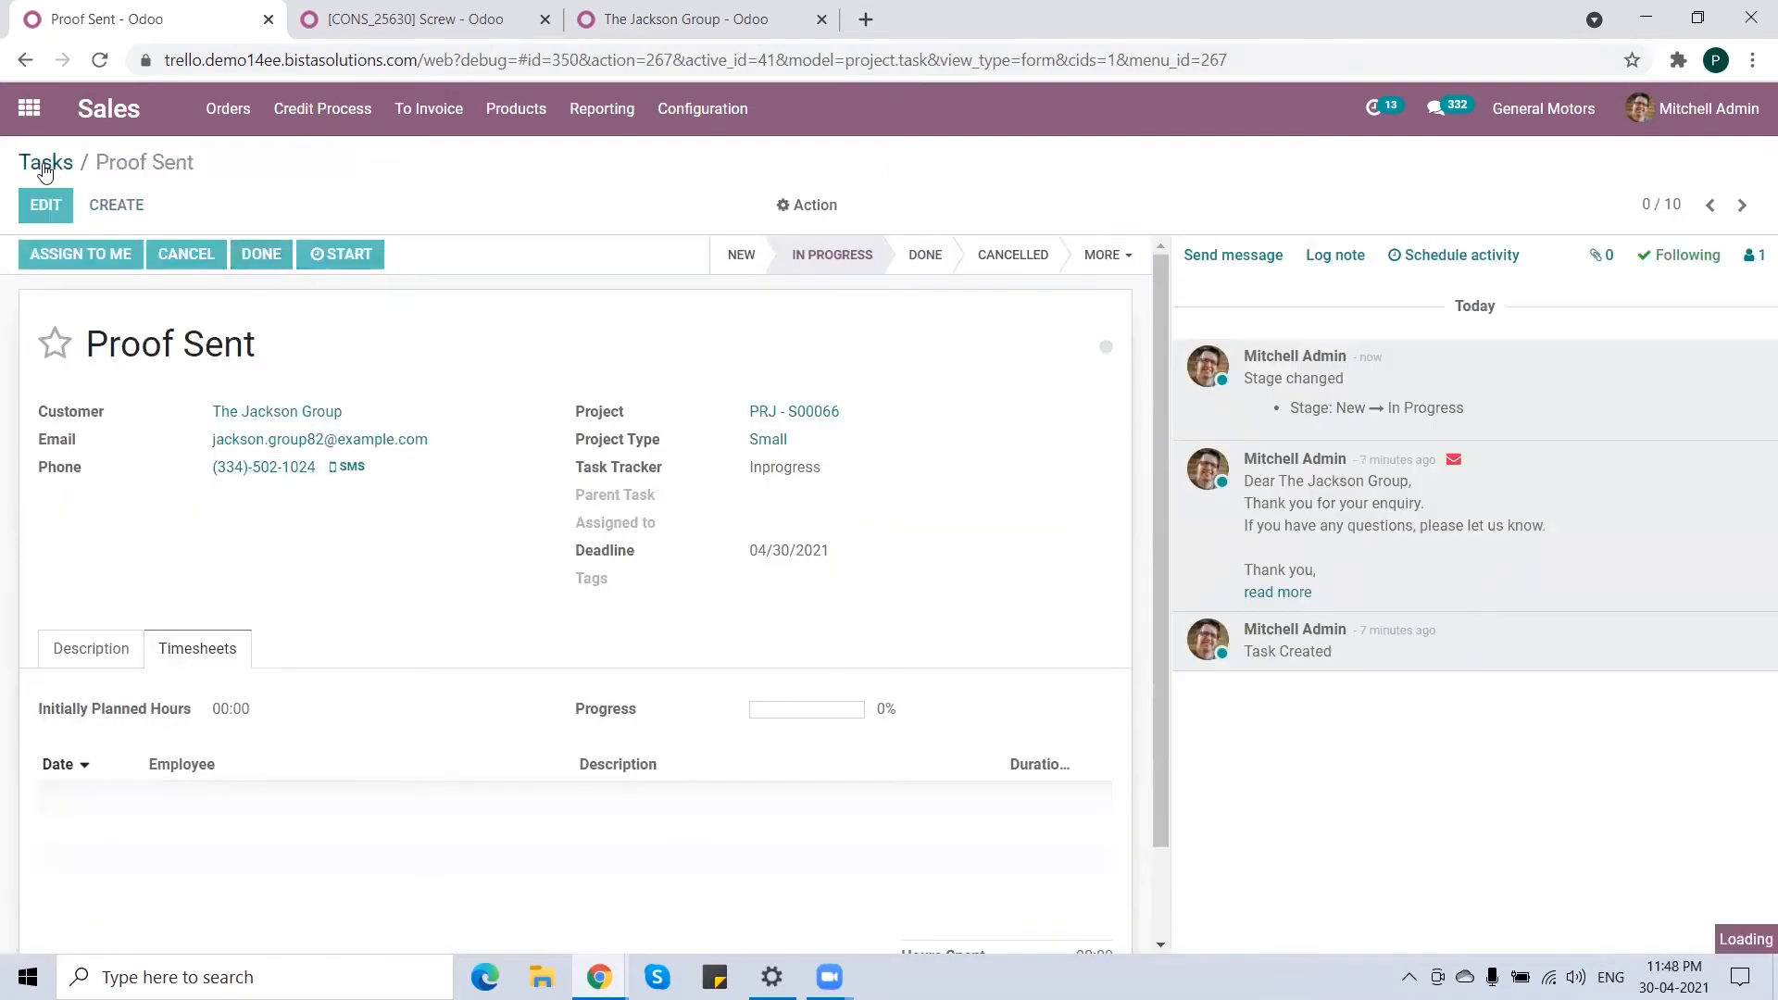
click(46, 166)
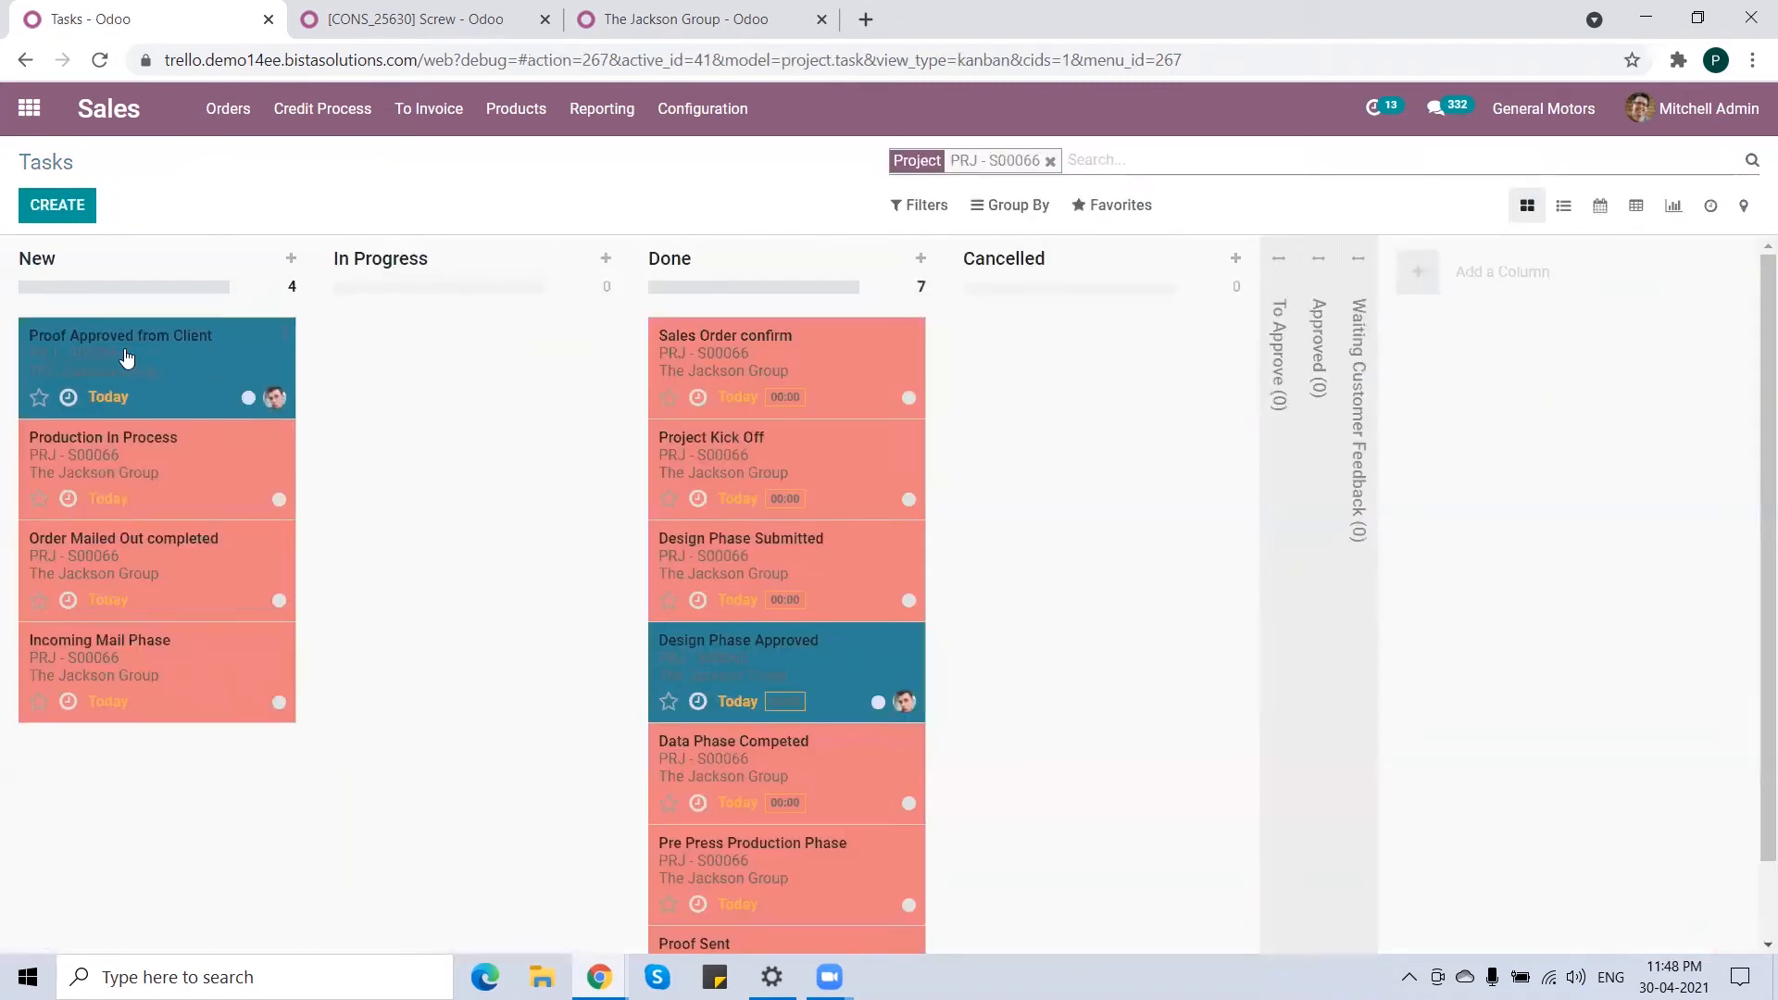
drag(127, 350, 431, 363)
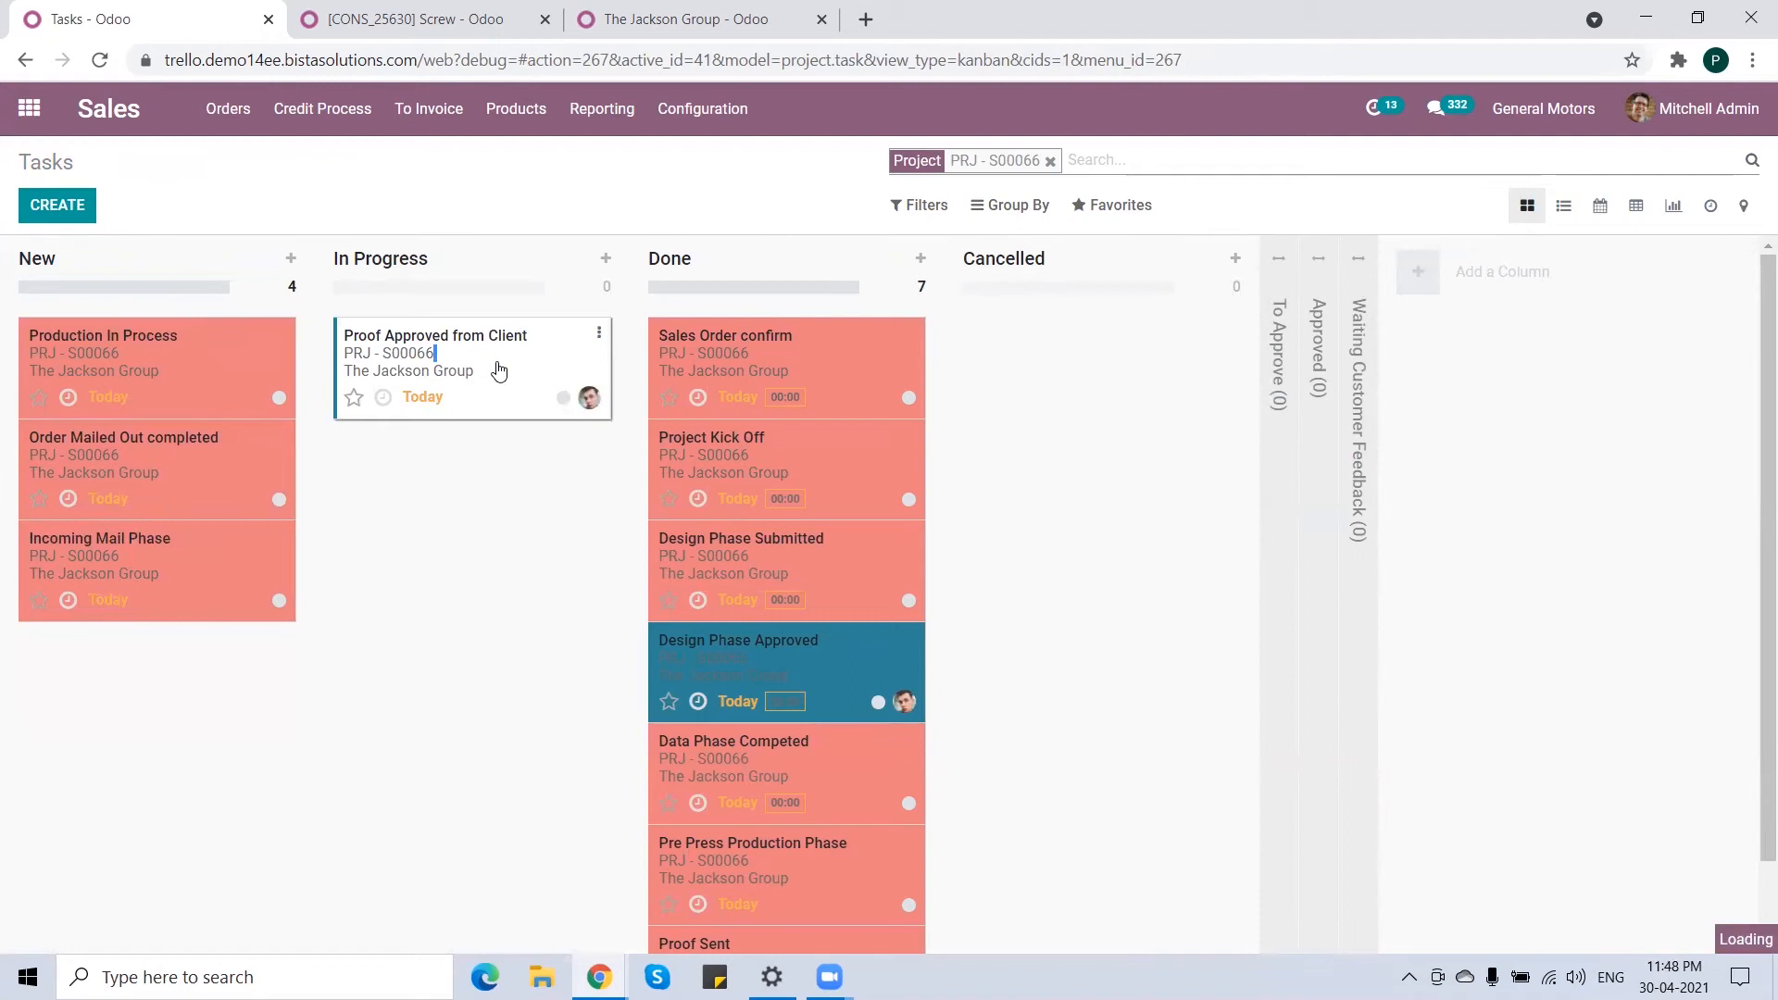
click(509, 417)
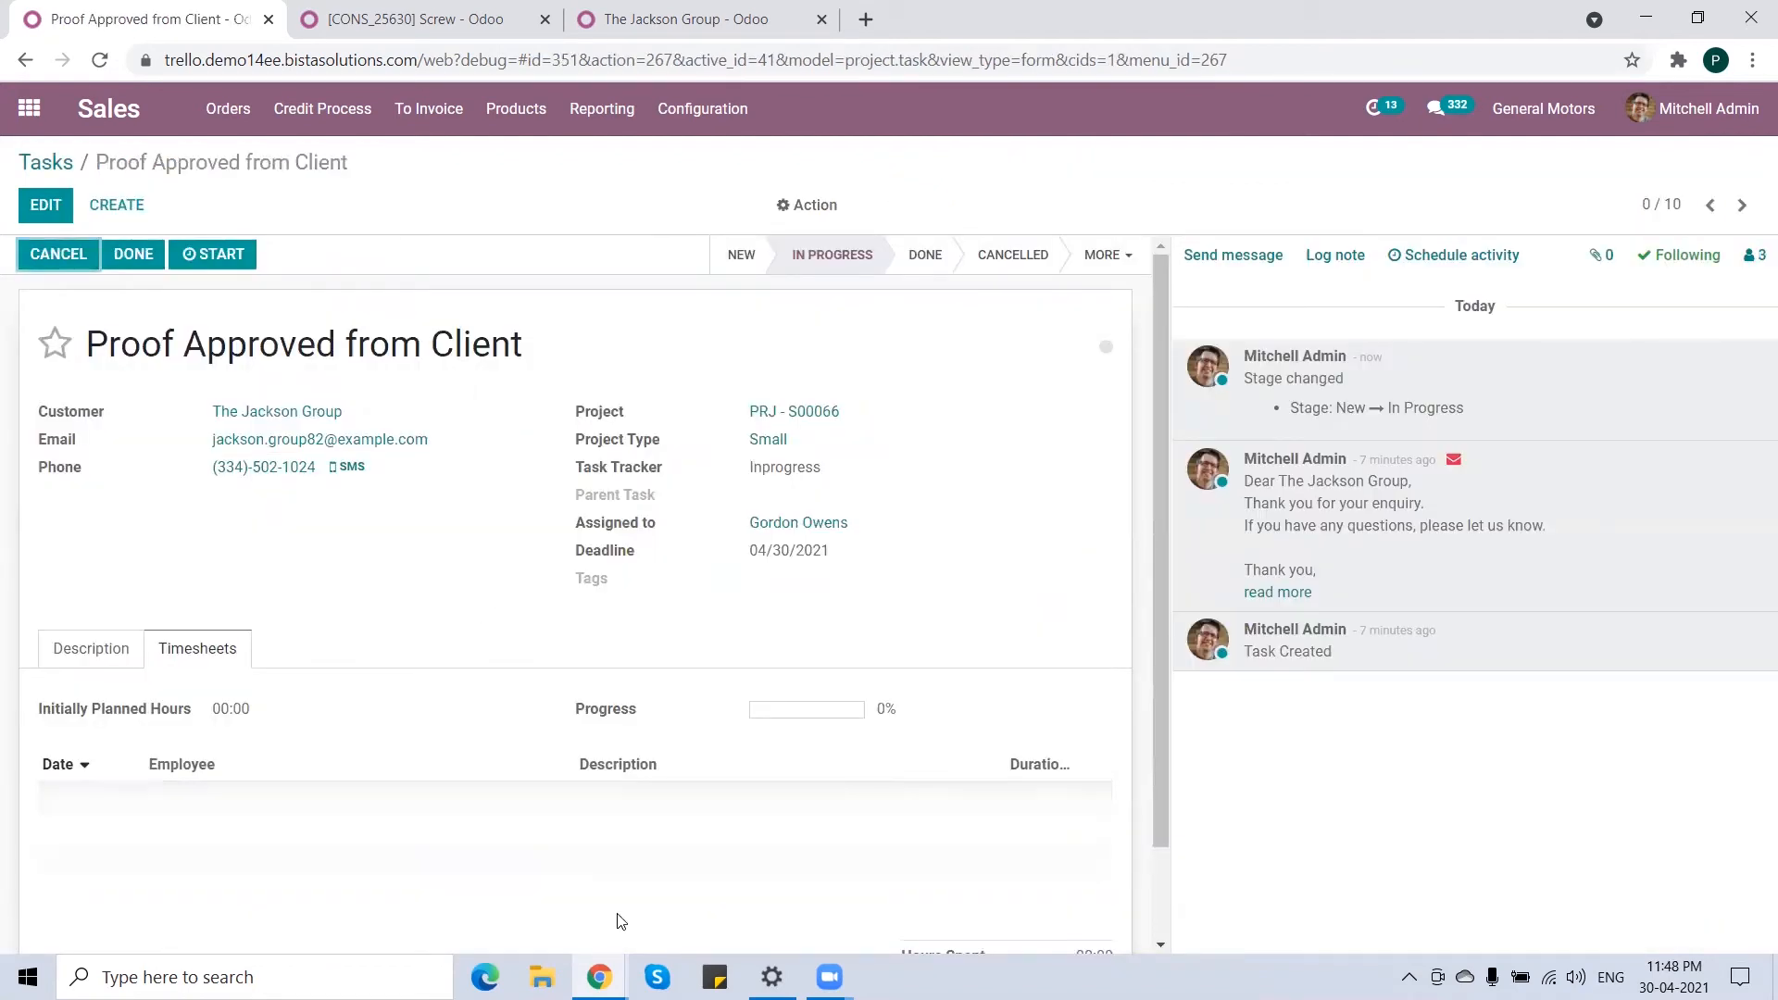
- In the customer portal's incognito window, post the comment "Call done, and approved" on the Proof Approved from Client task
mouse_move(599, 977)
click(658, 894)
scroll(717, 370, up, 2)
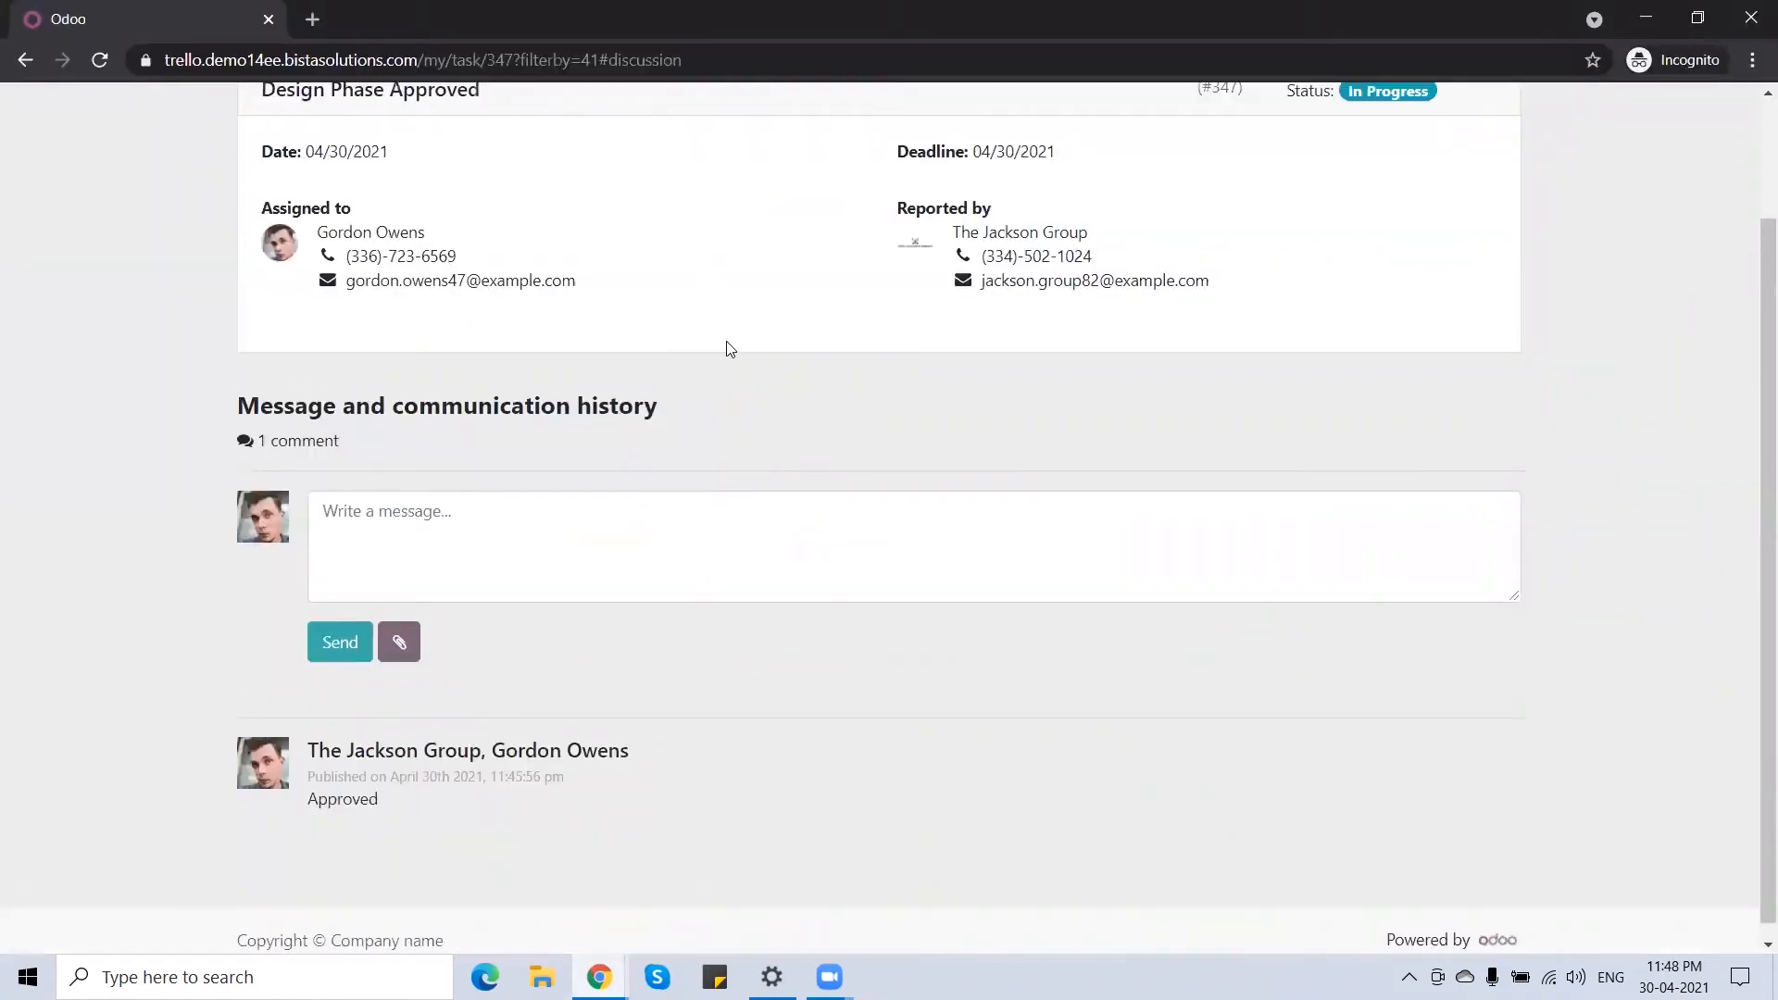
click(306, 186)
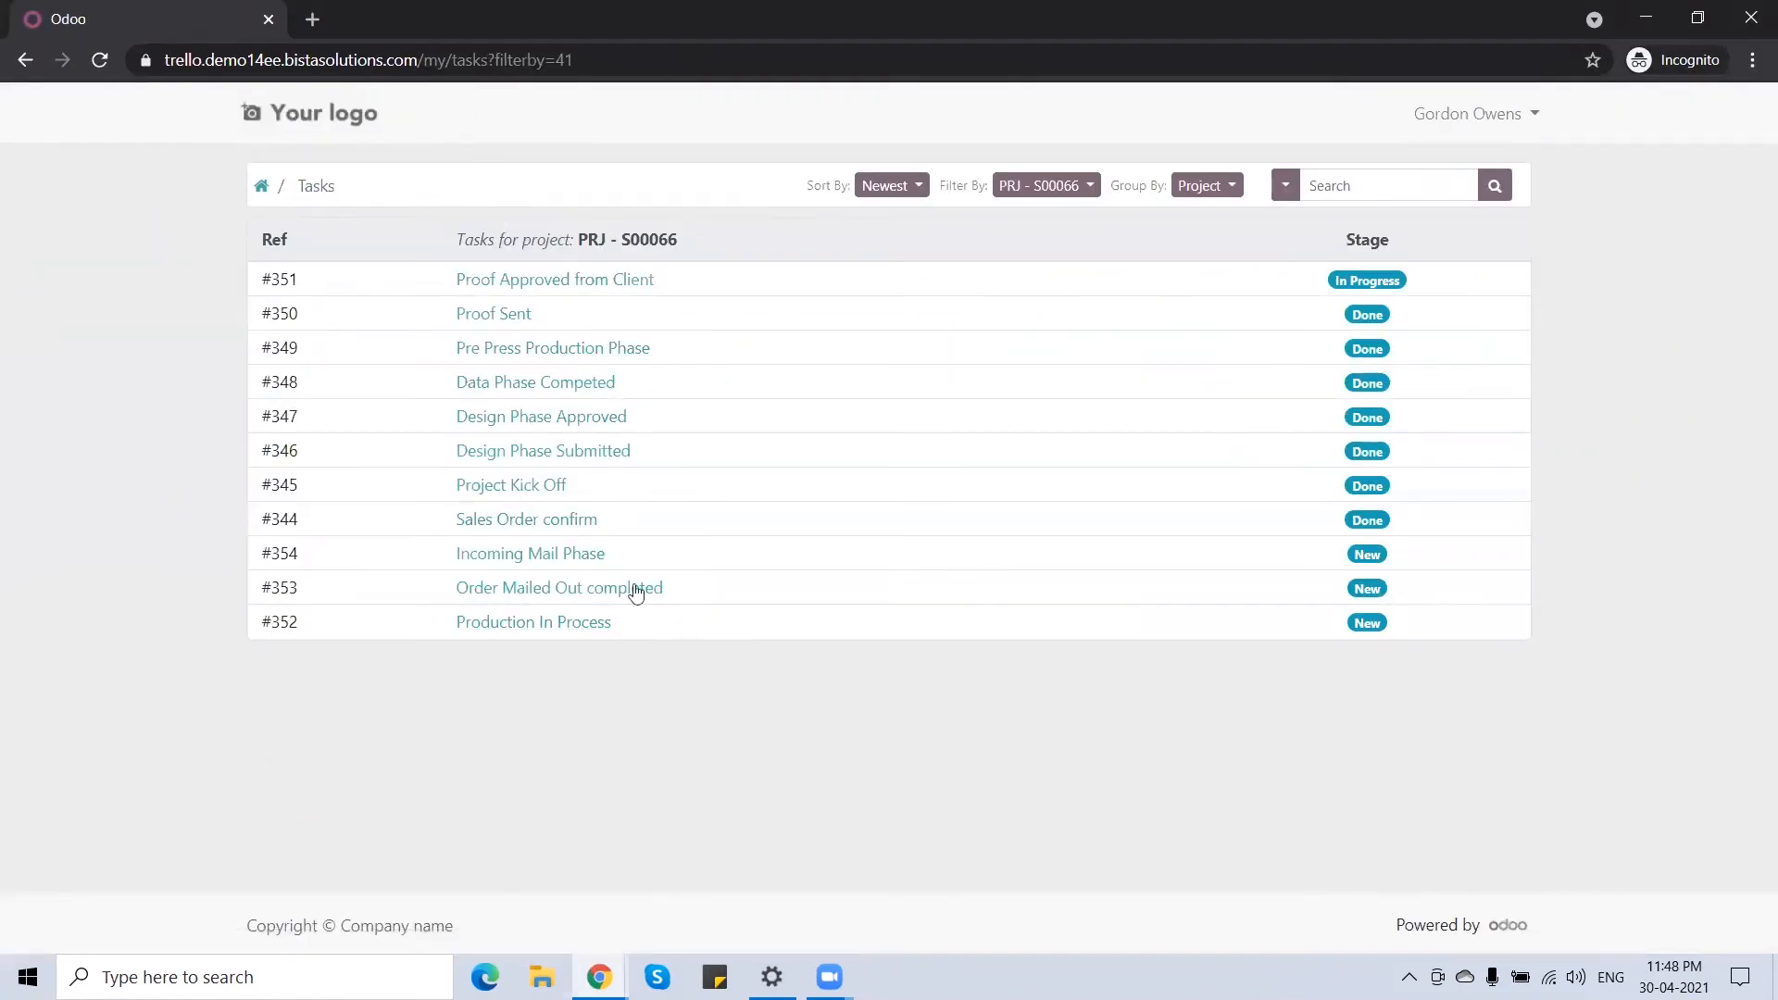
click(551, 289)
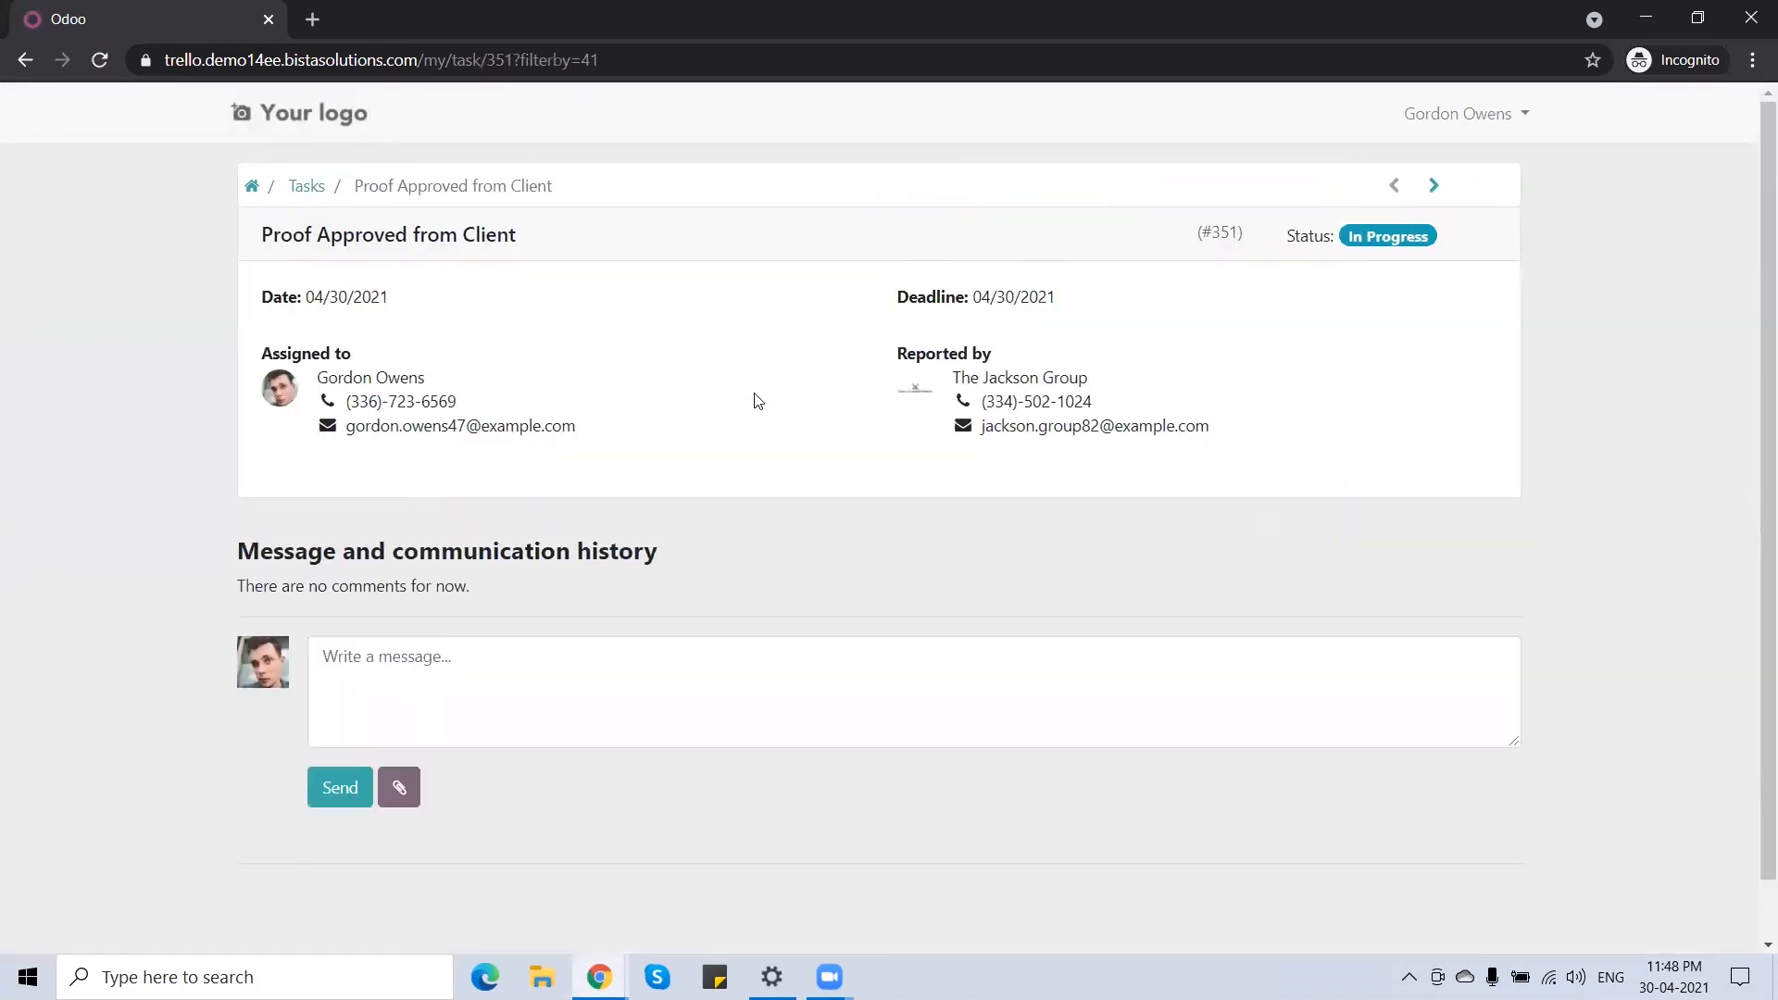
click(469, 678)
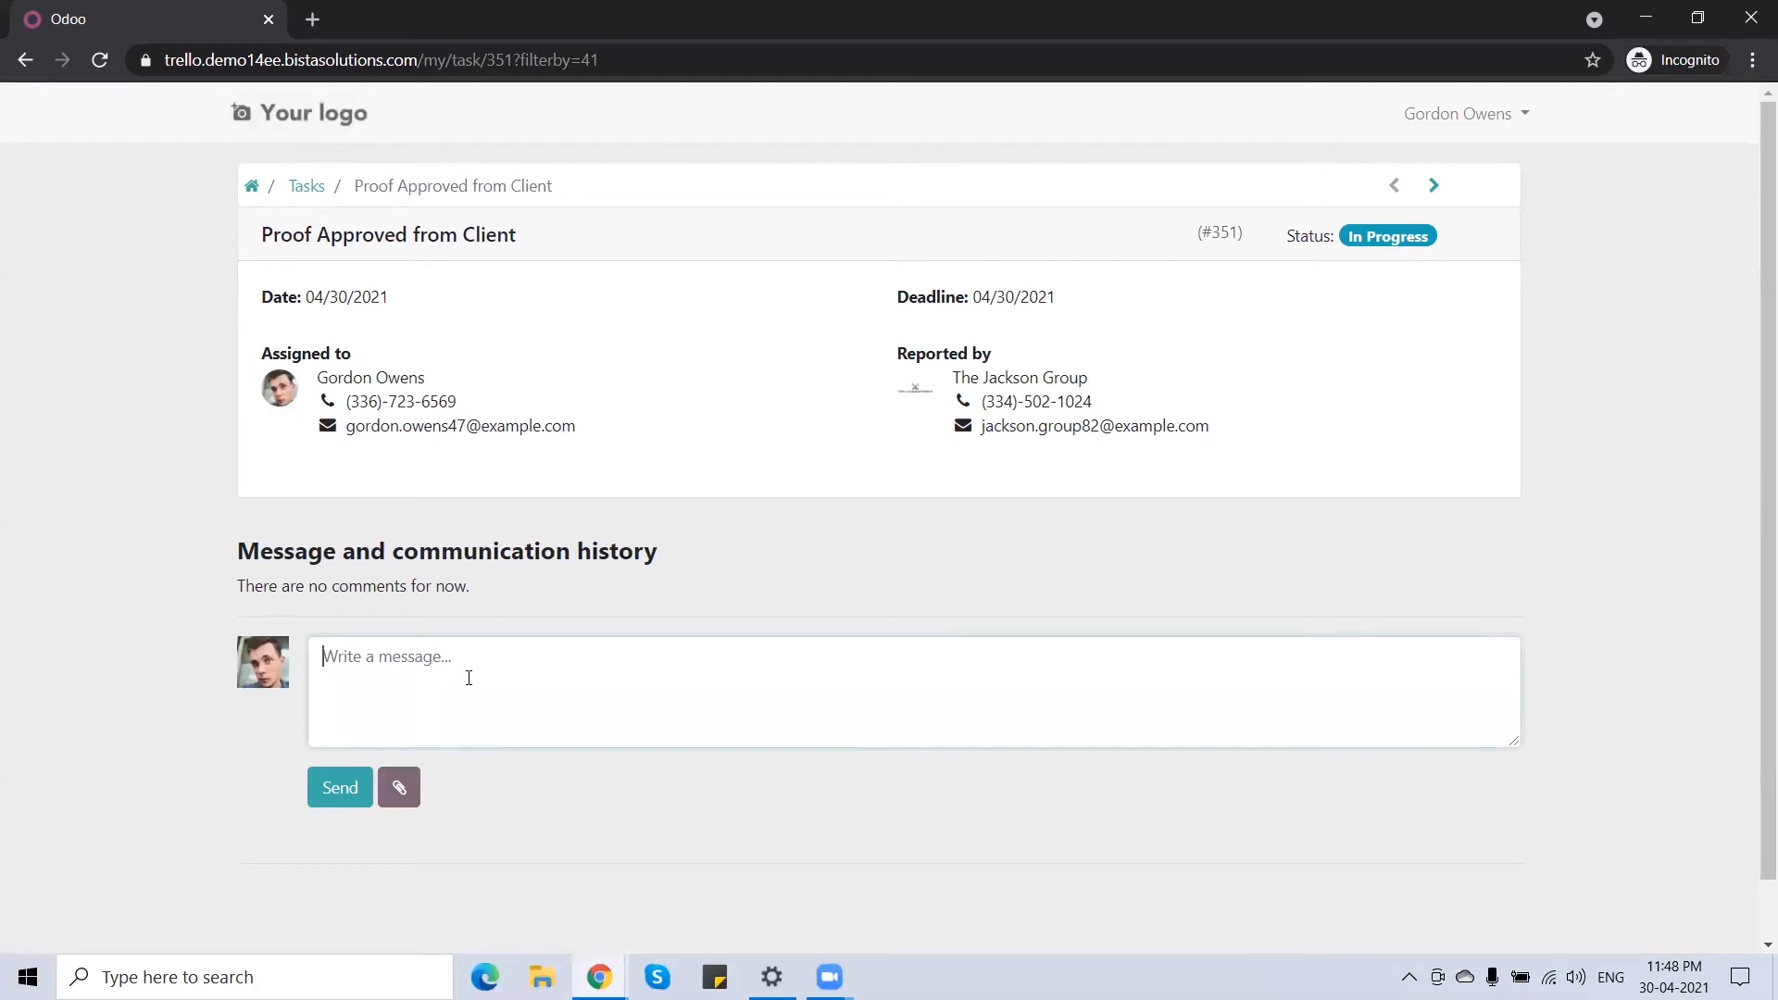
text(Call done, and approved)
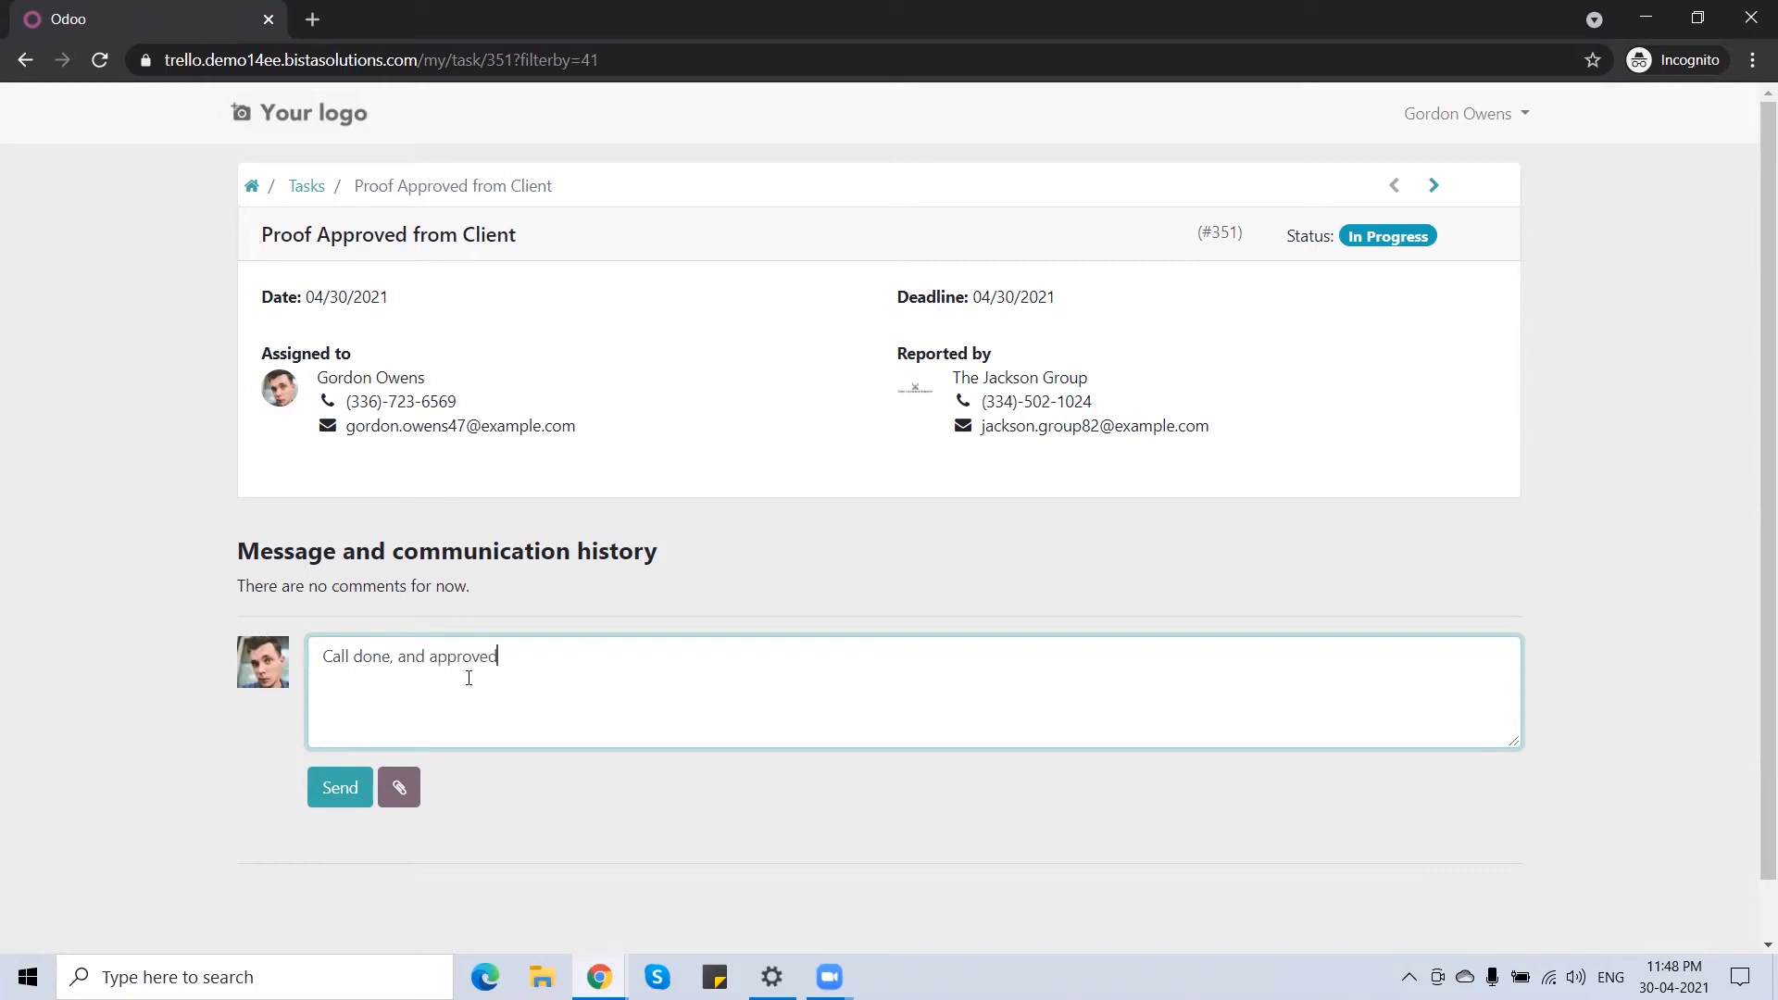
click(340, 787)
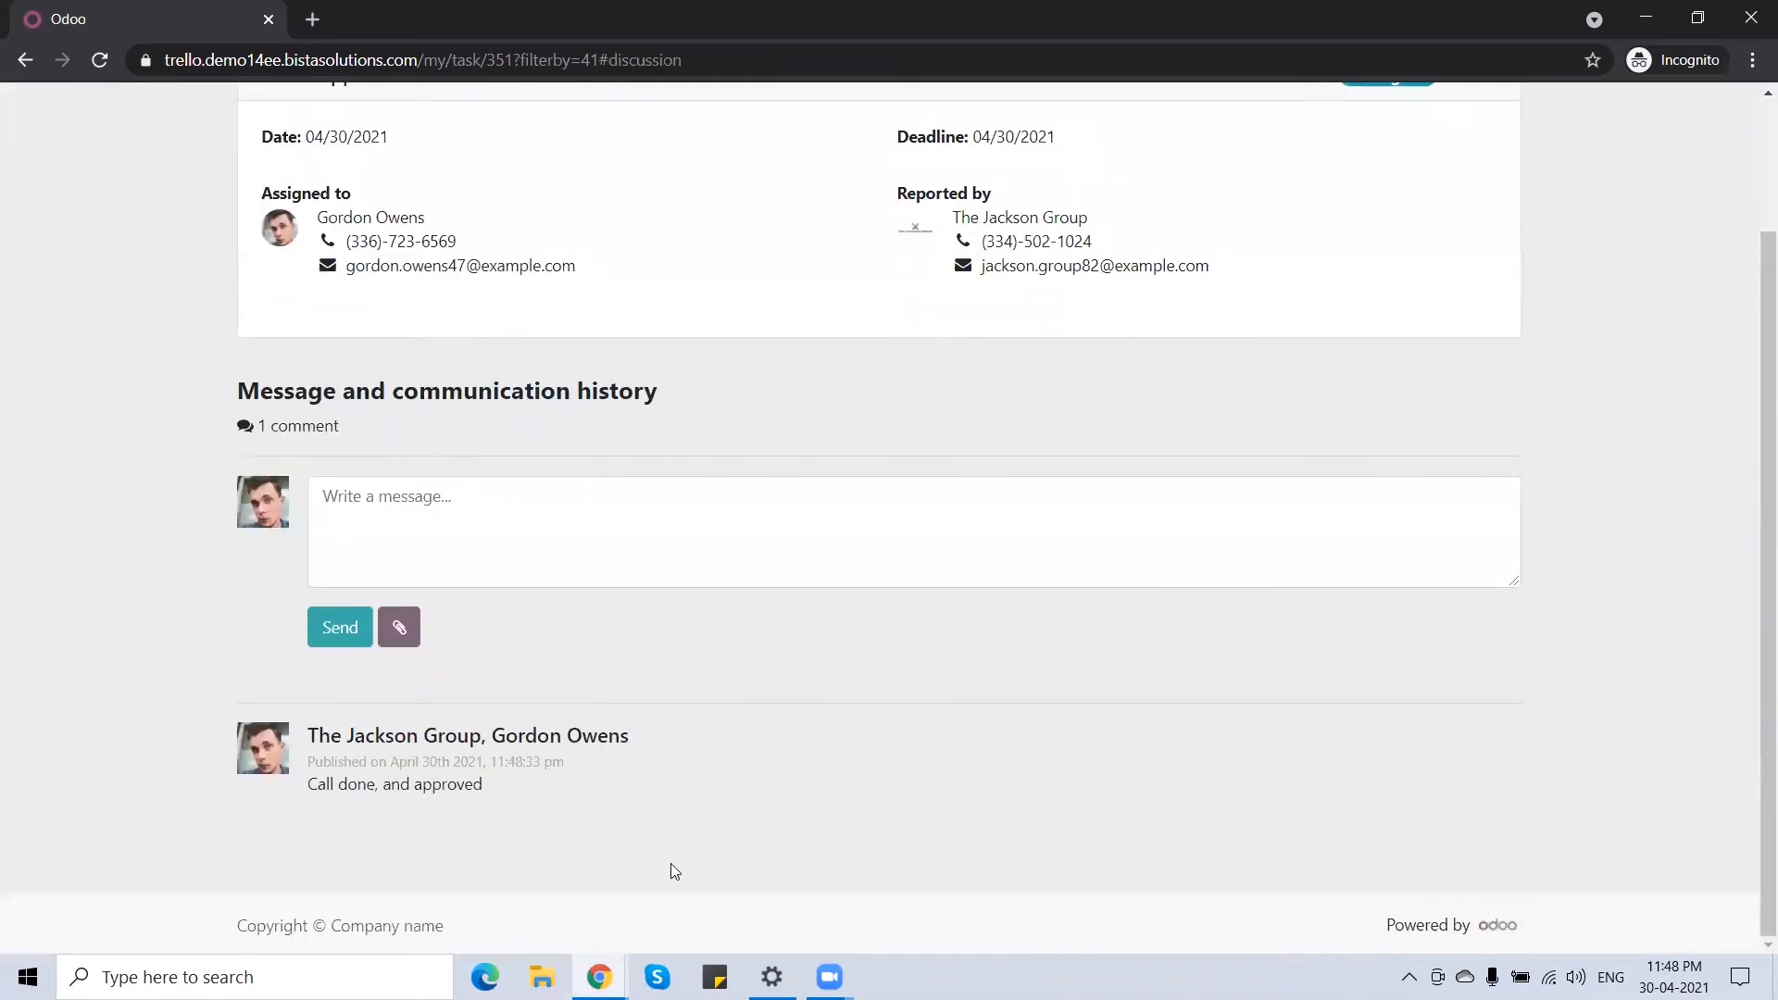
- Switch back to the admin window, check the customer's approval comment, and mark Proof Approved from Client as done
click(599, 977)
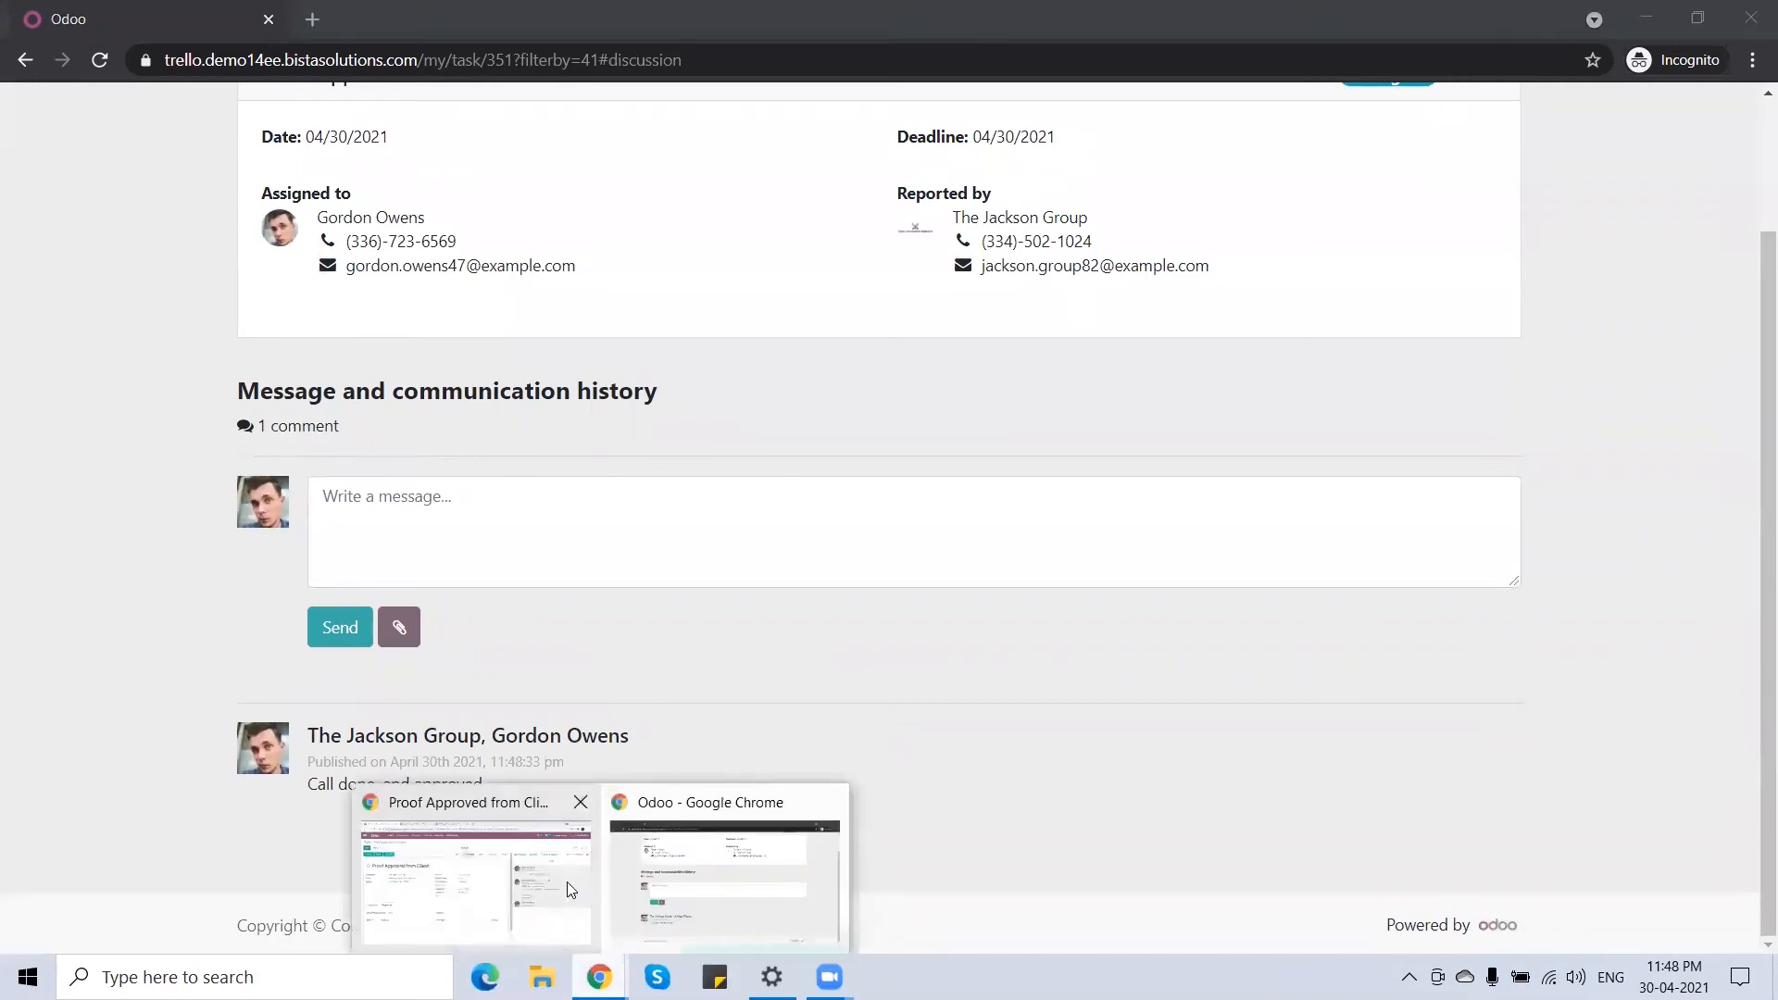
click(489, 869)
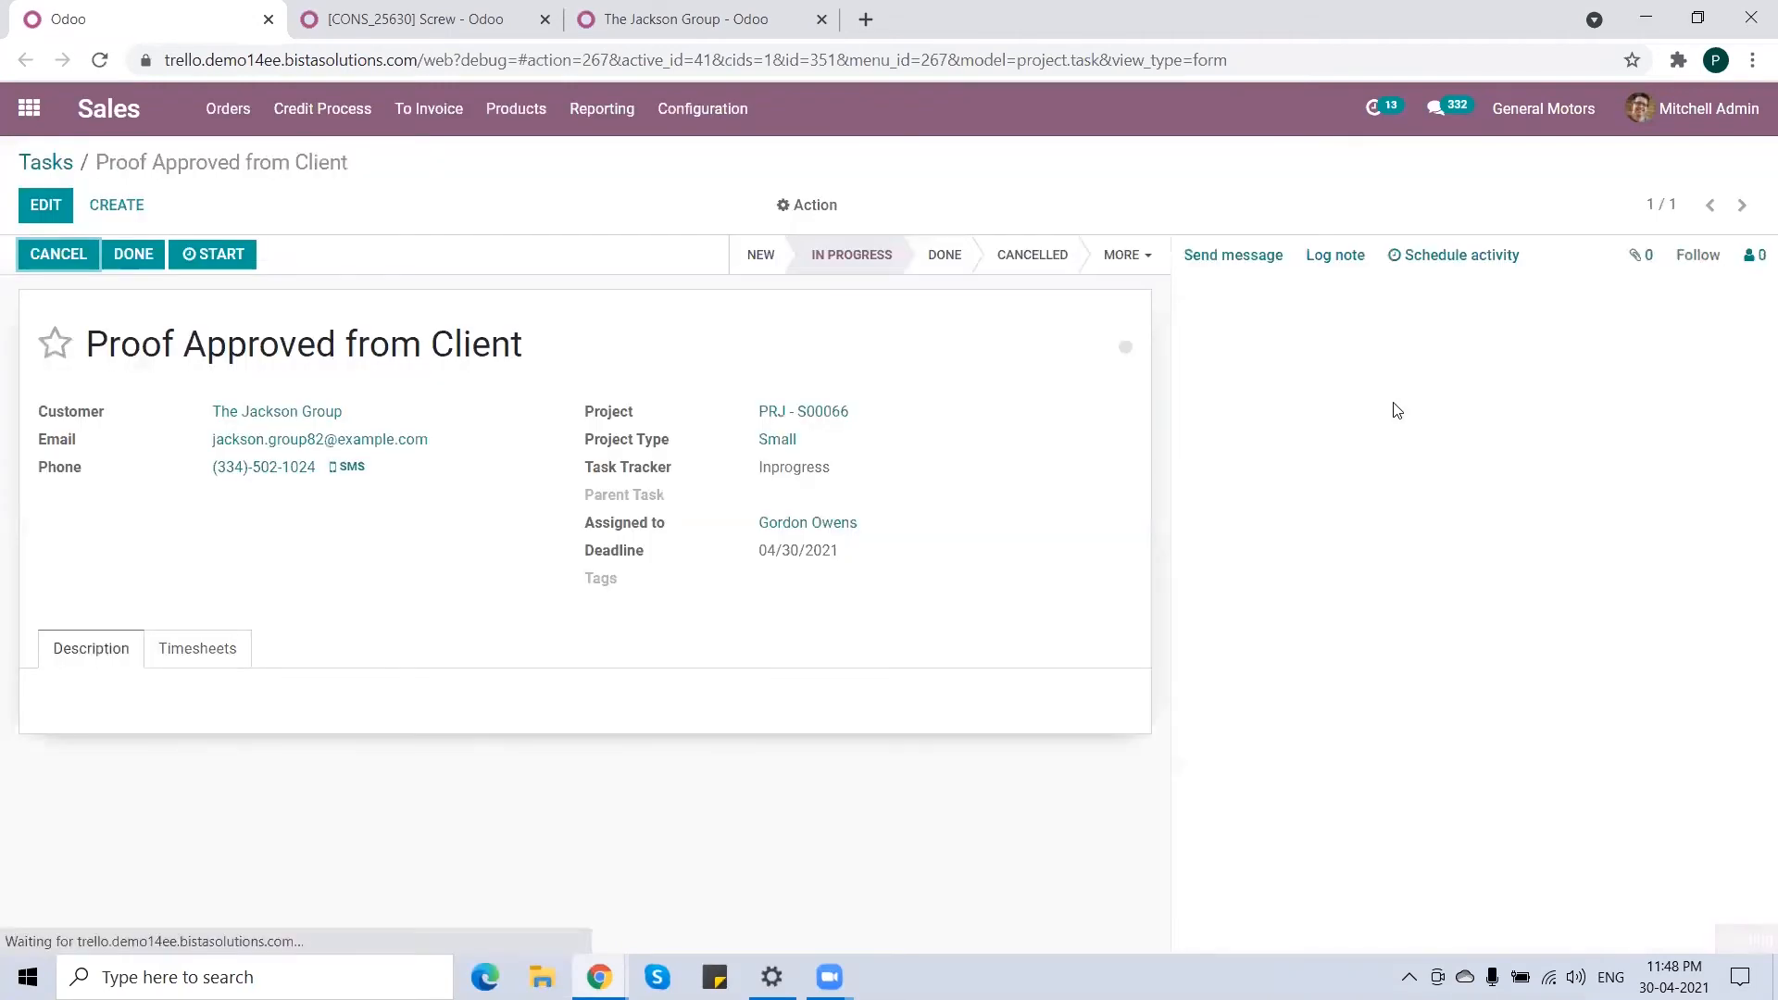
drag(1430, 383, 1247, 375)
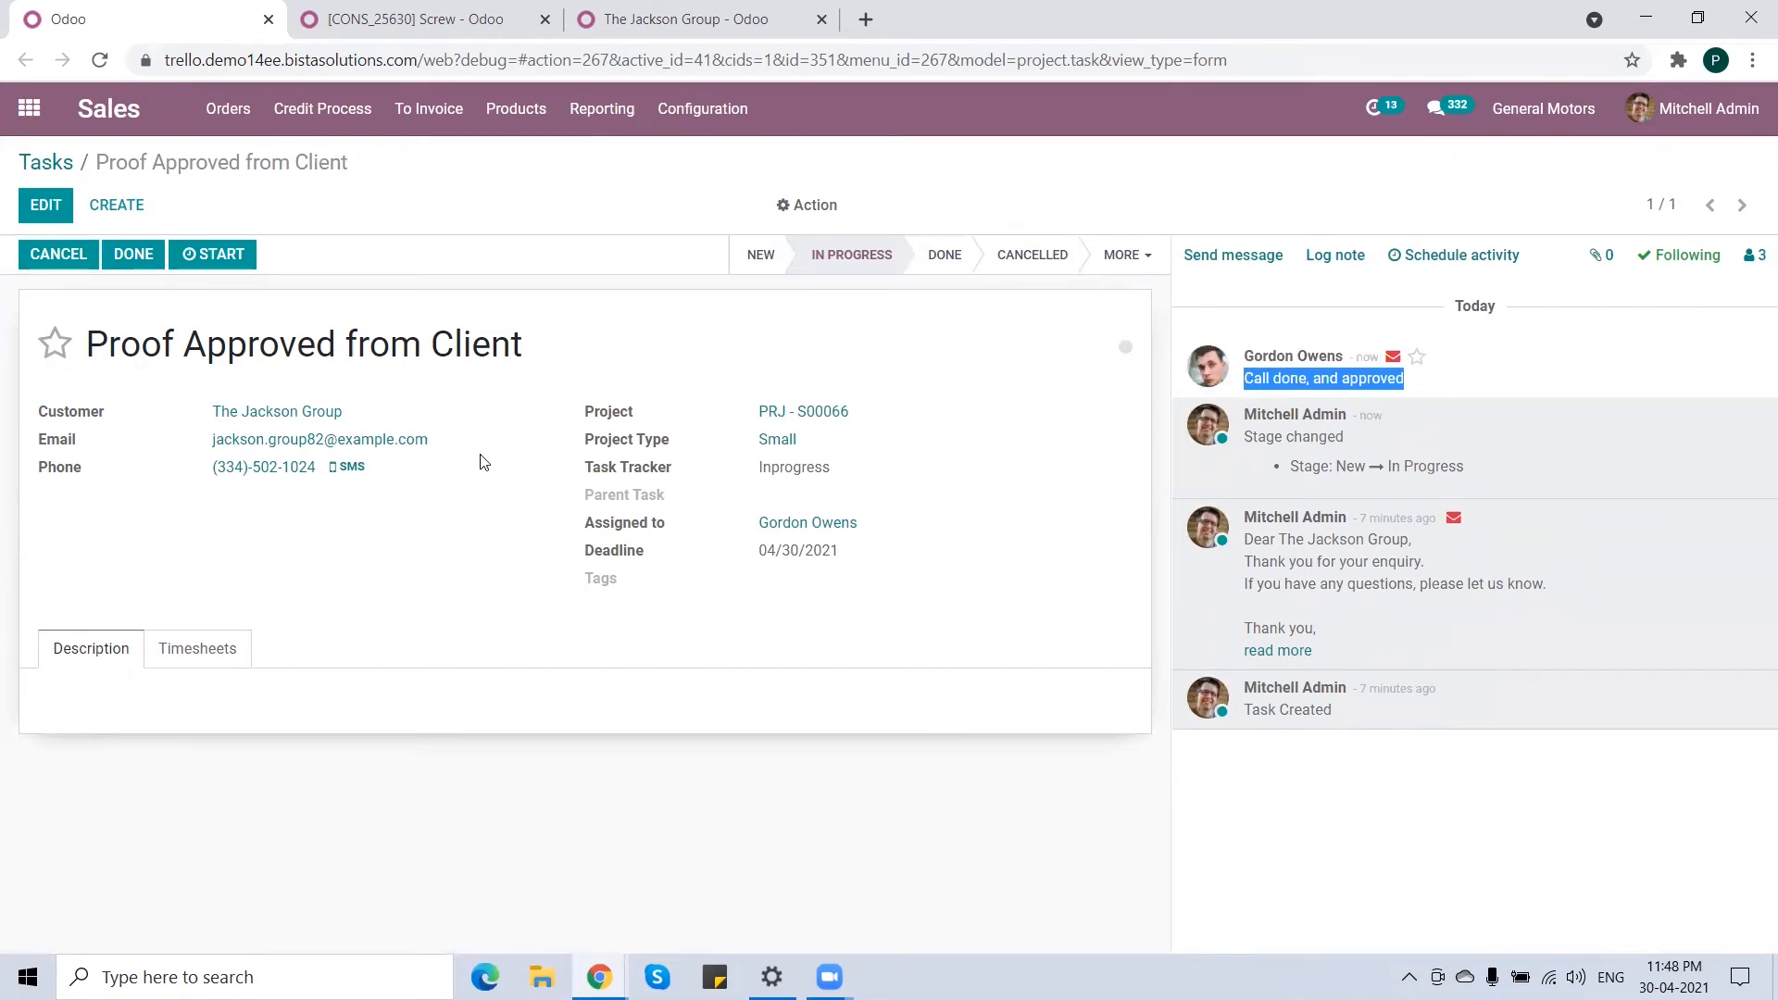
click(134, 254)
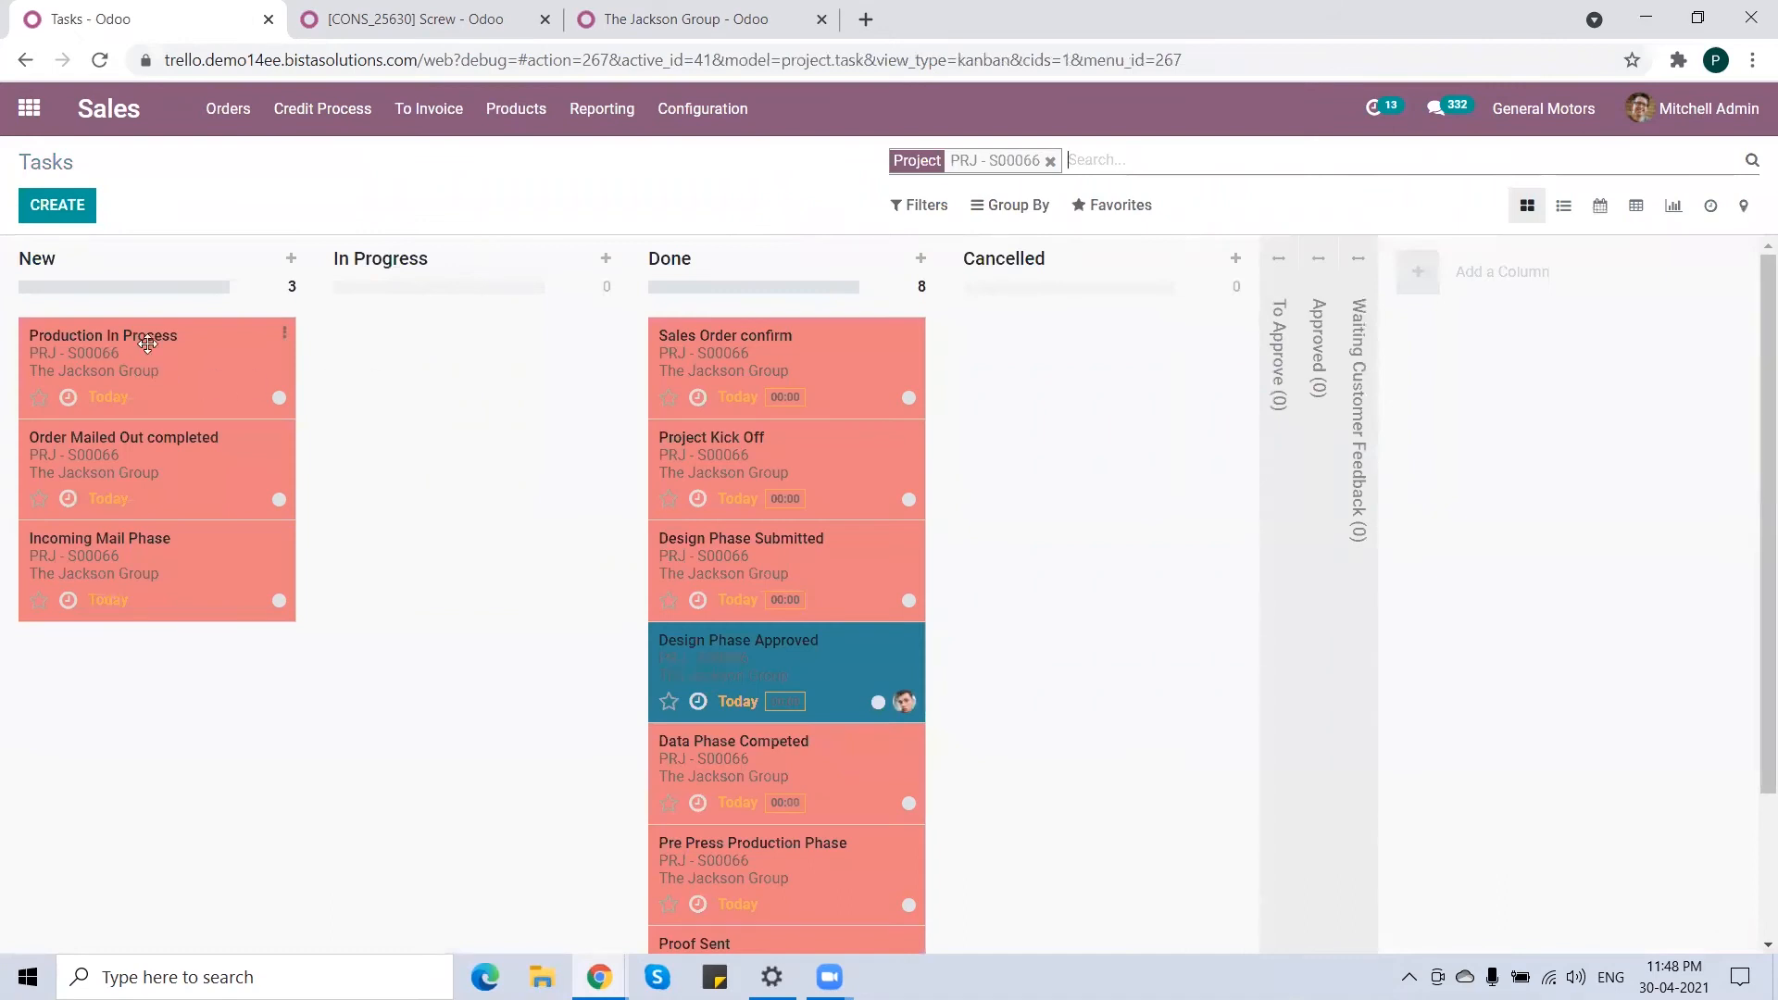
- Move Production In Process to In Progress on the task board and create a manufacturing order from the task
drag(147, 344, 502, 382)
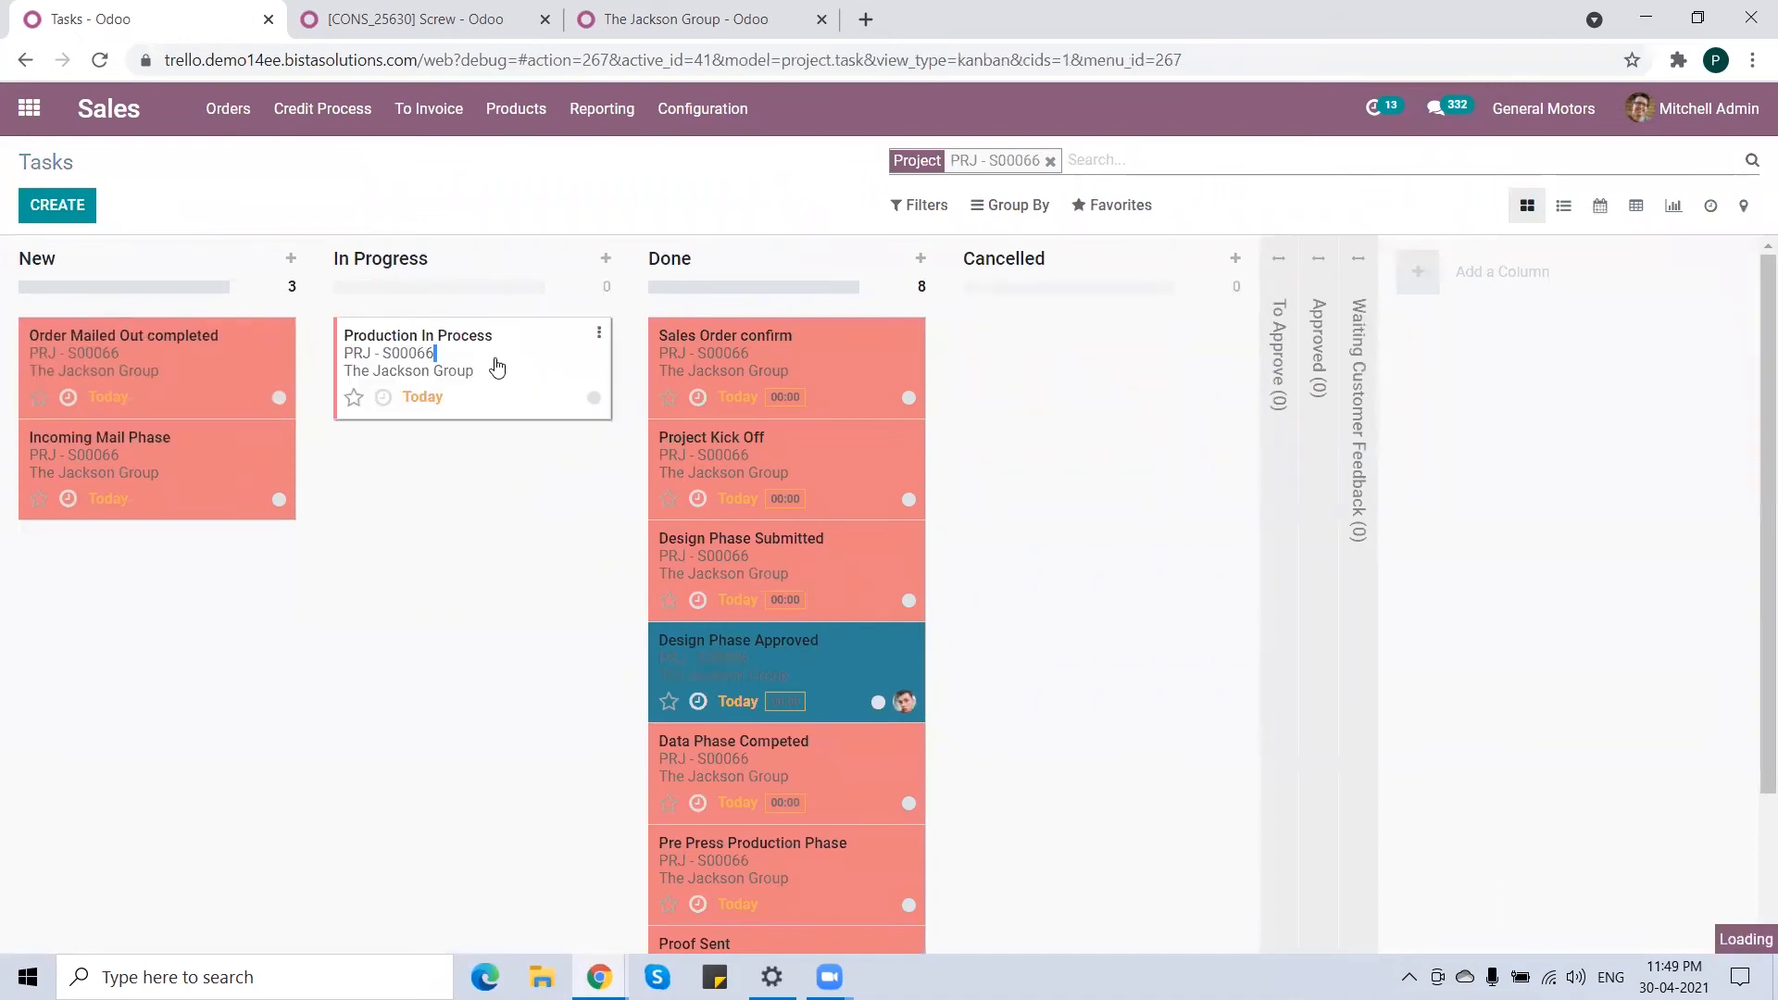
click(509, 373)
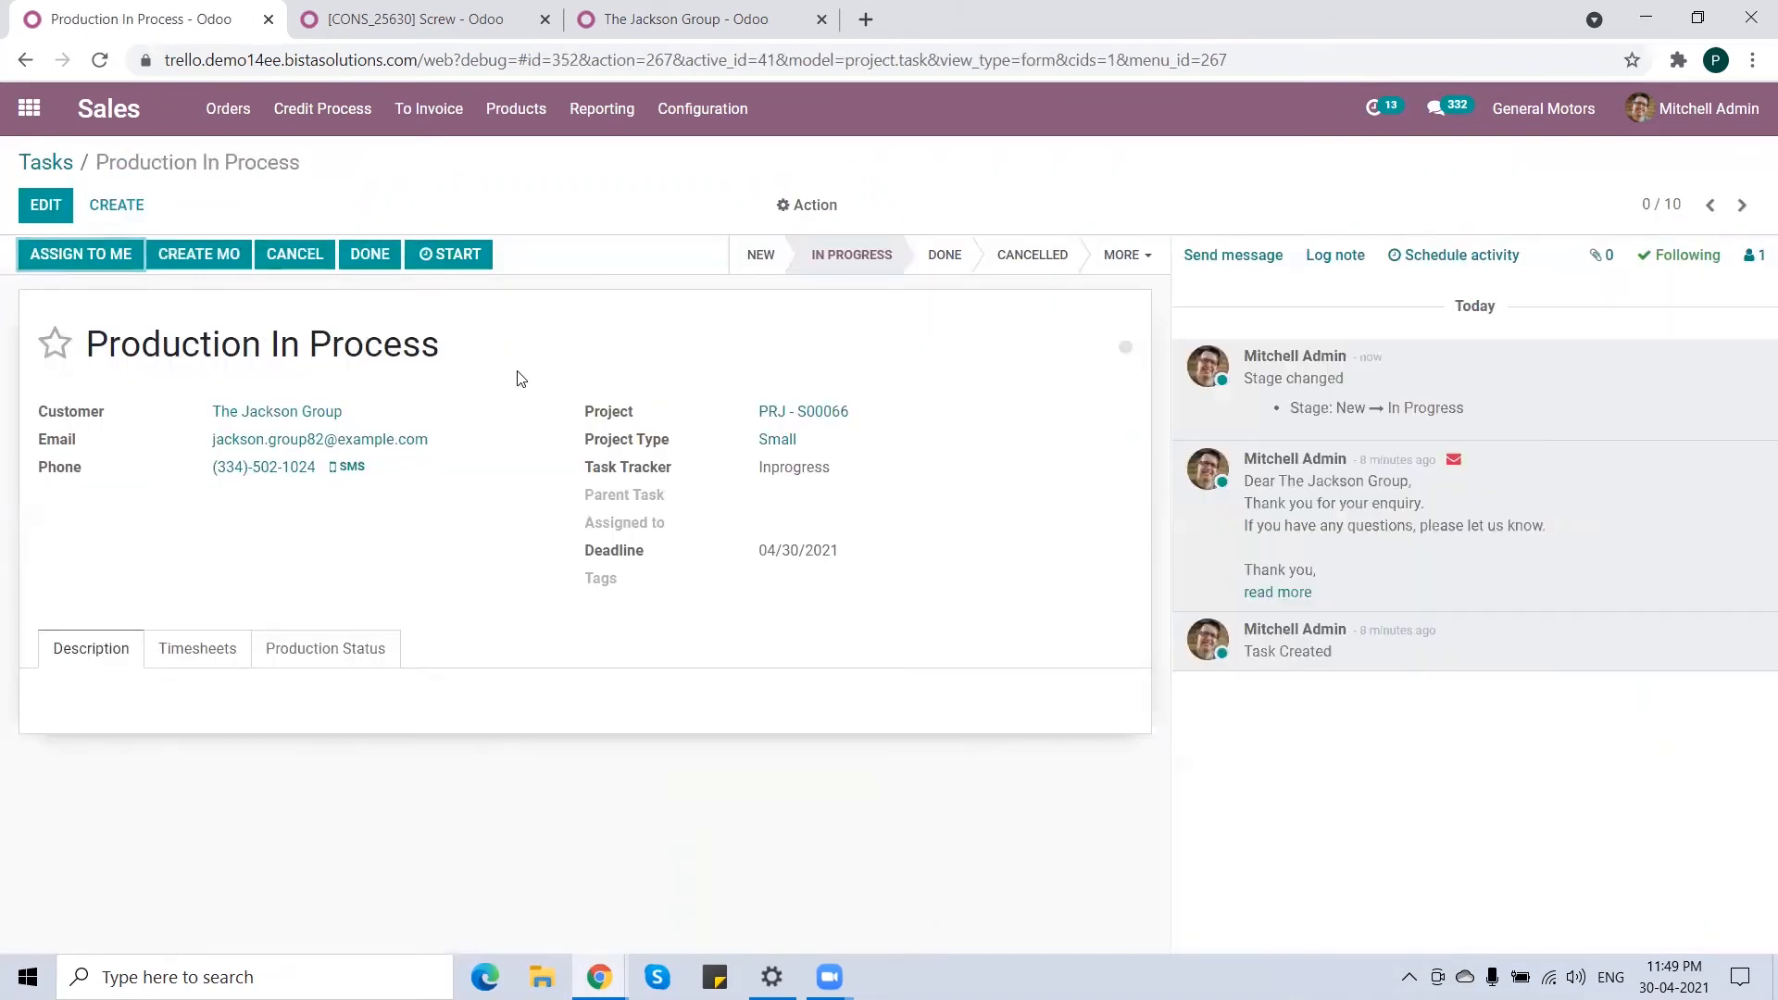
click(199, 255)
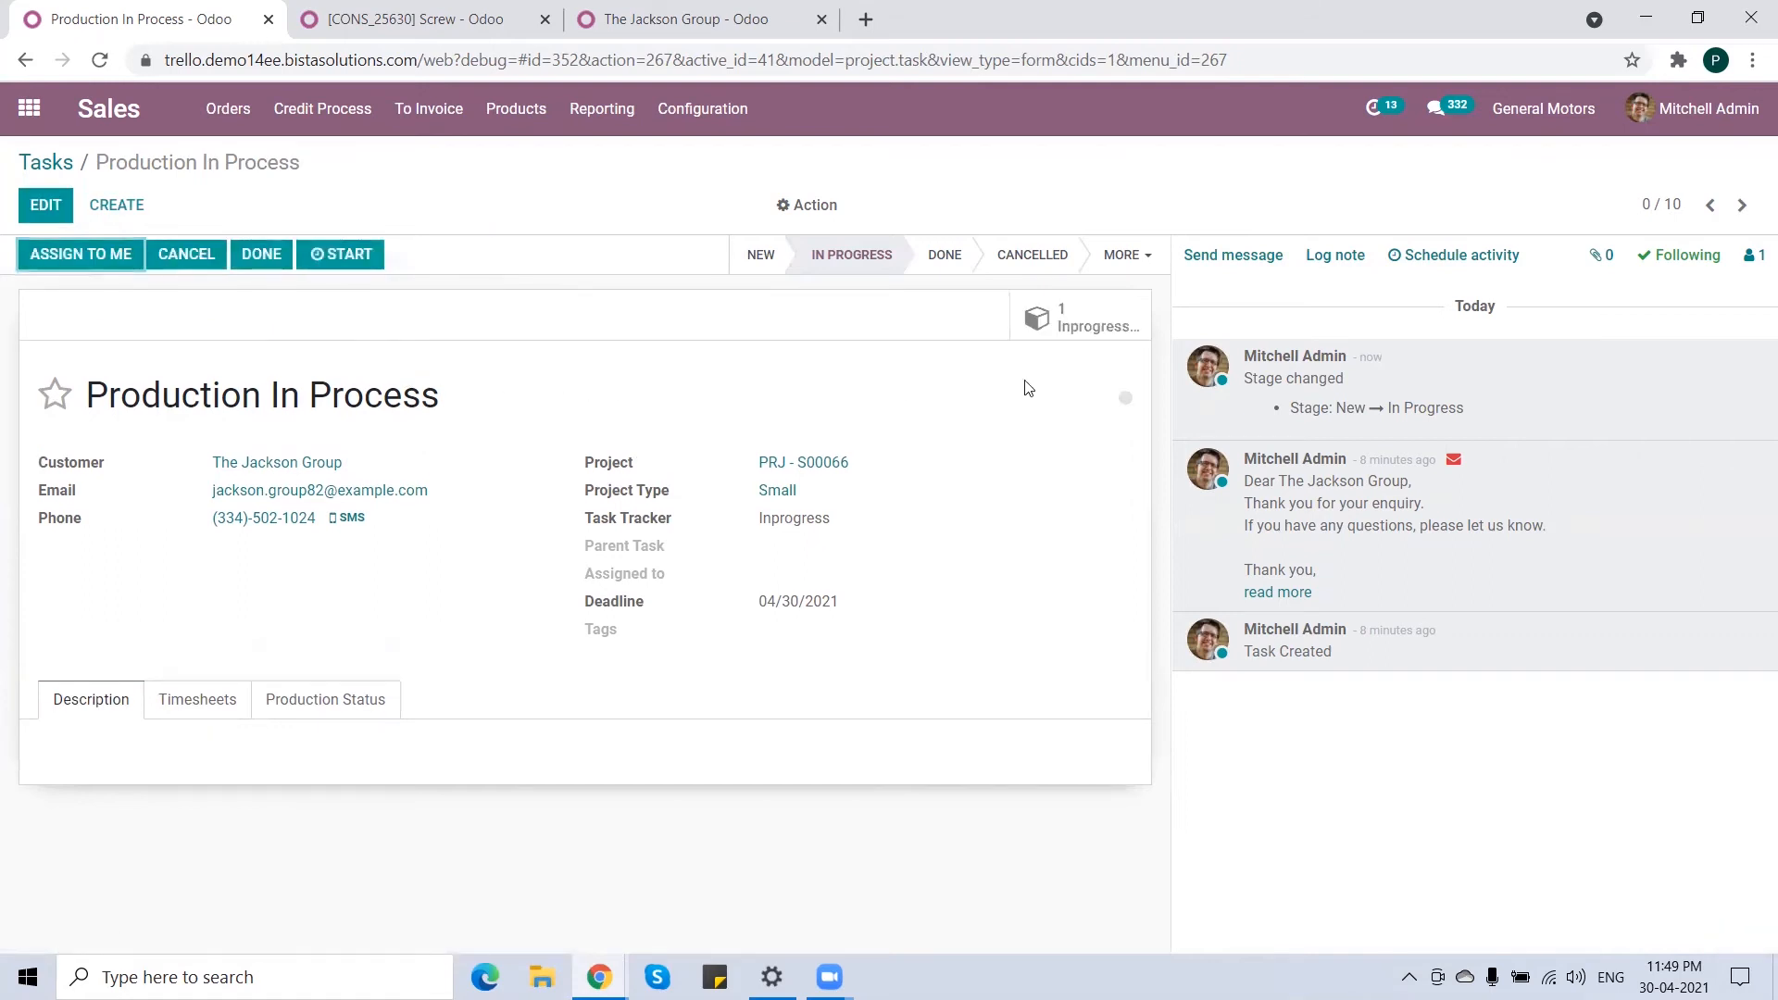
- Open the task's manufacturing order for the Table, review its components and work orders, and confirm it
click(1097, 319)
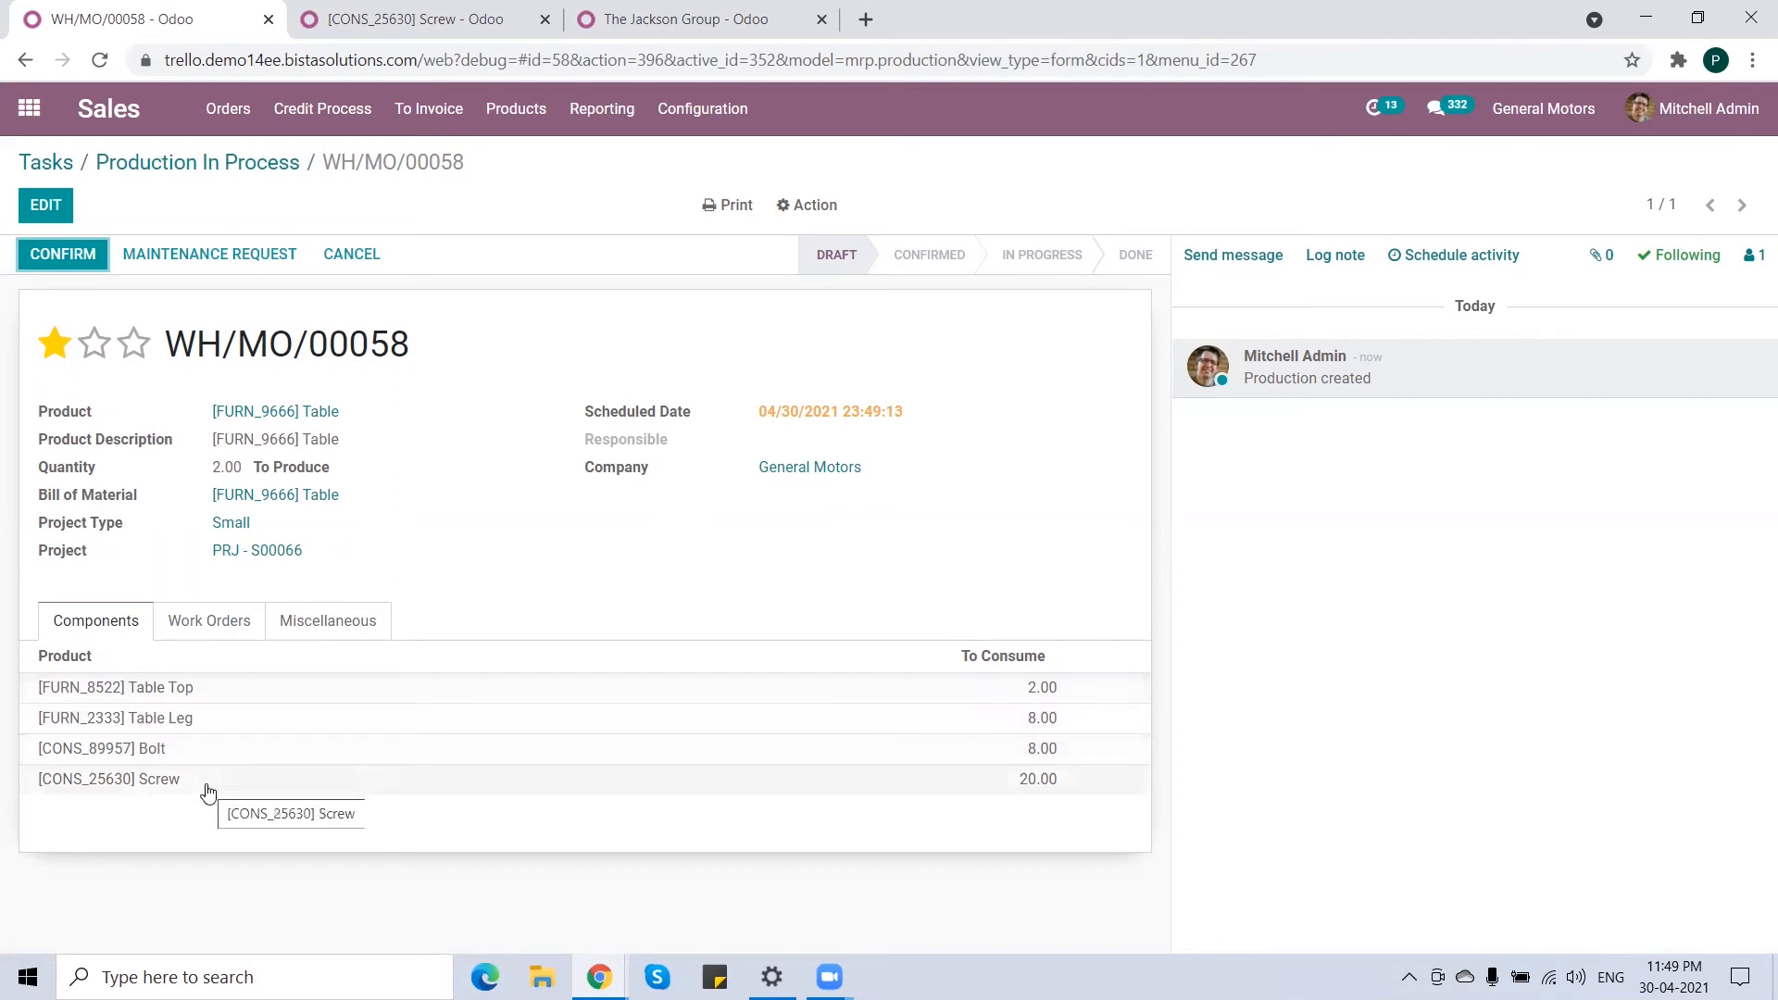
click(208, 623)
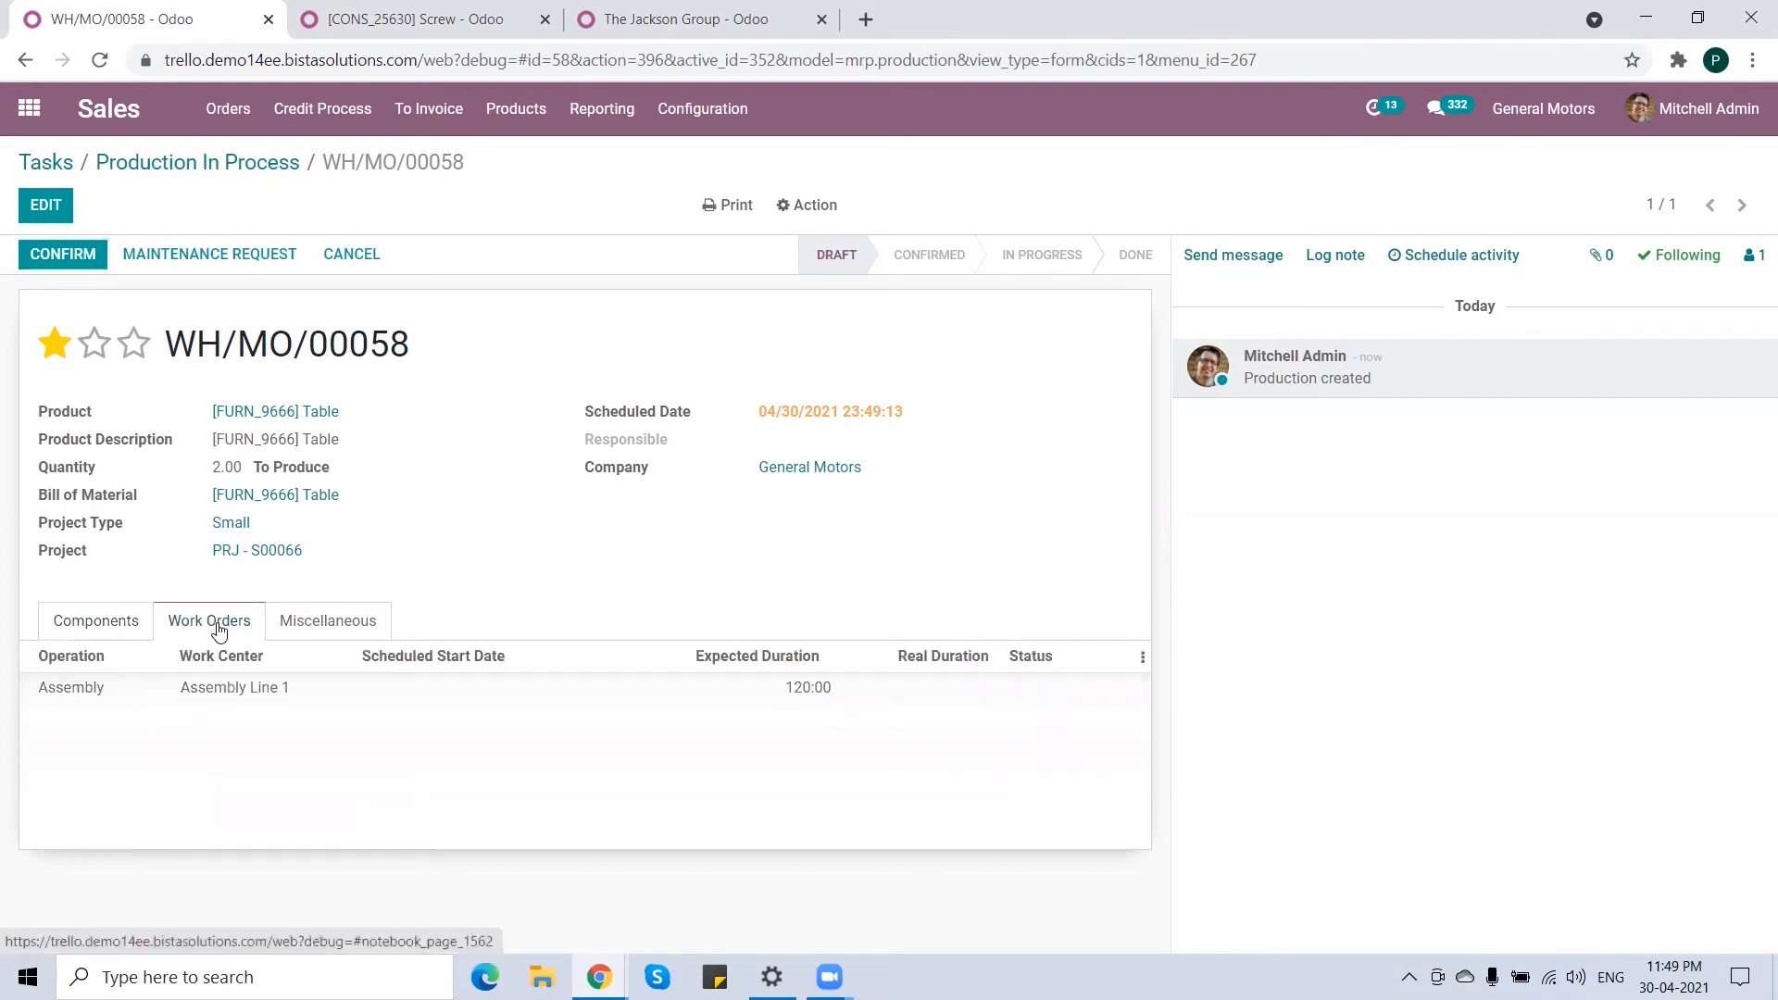
click(111, 625)
click(59, 254)
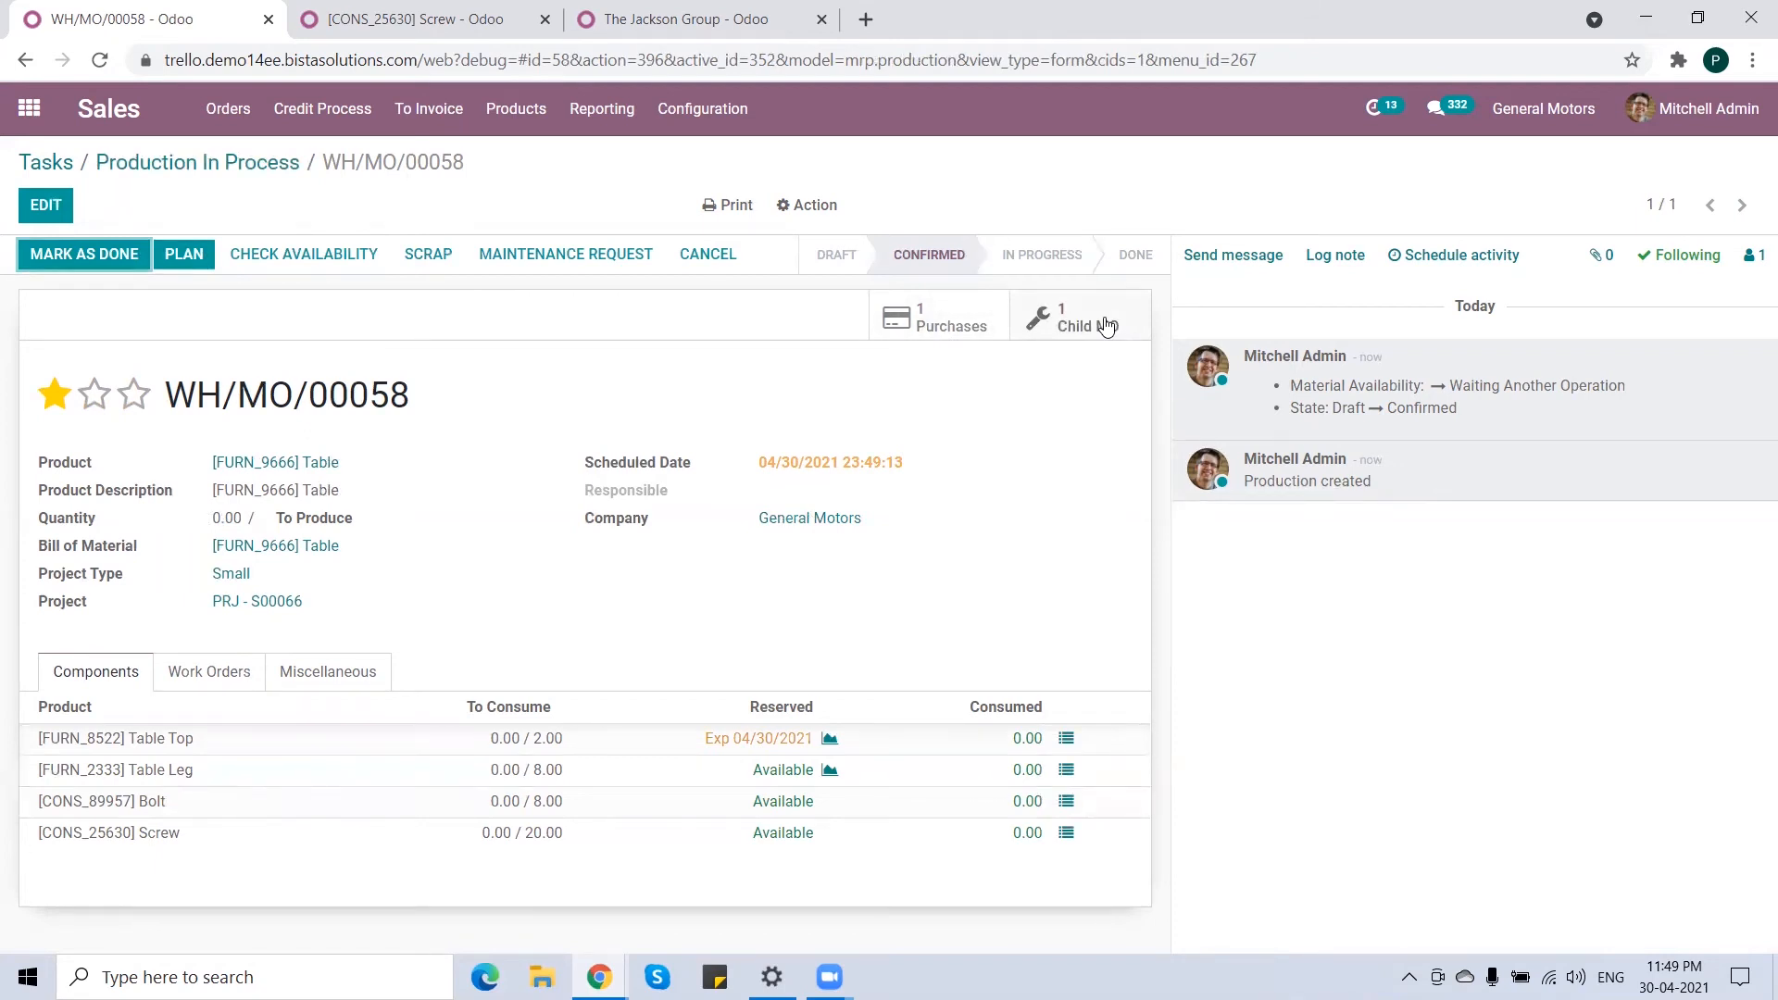
- Check the Table Top sub-assembly in the Table's BoM Structure & Cost report and return to the manufacturing order
click(427, 23)
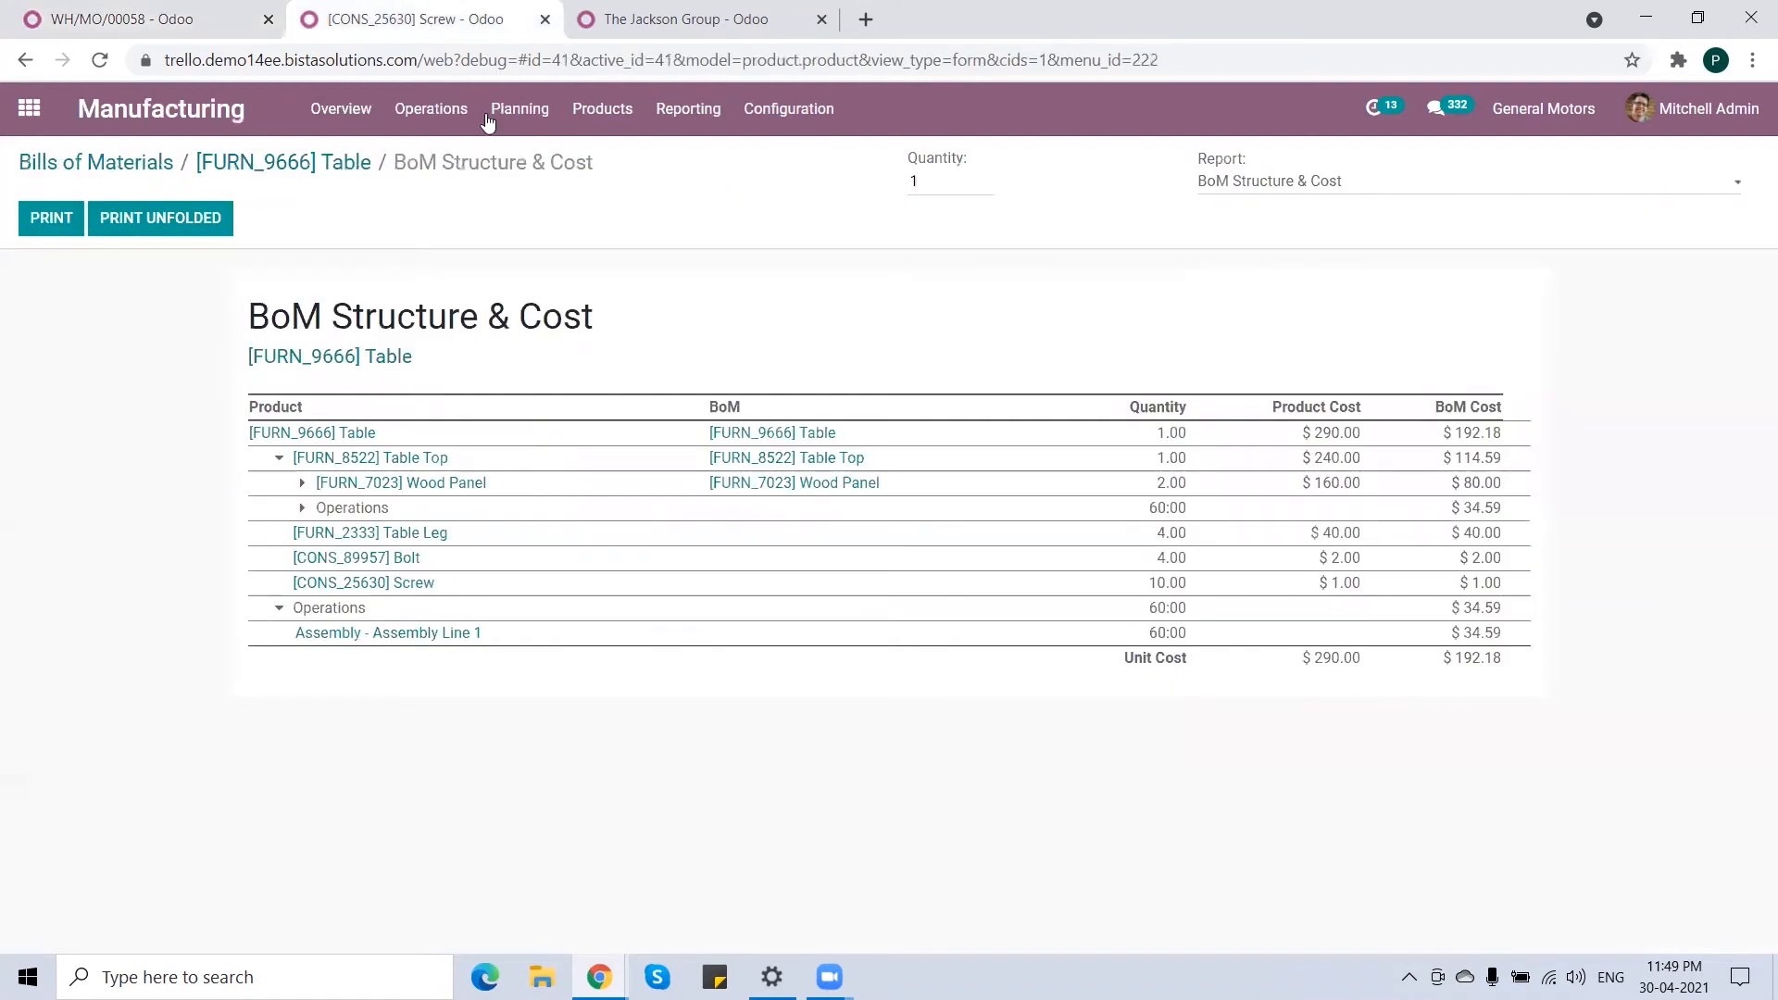
drag(463, 465, 282, 460)
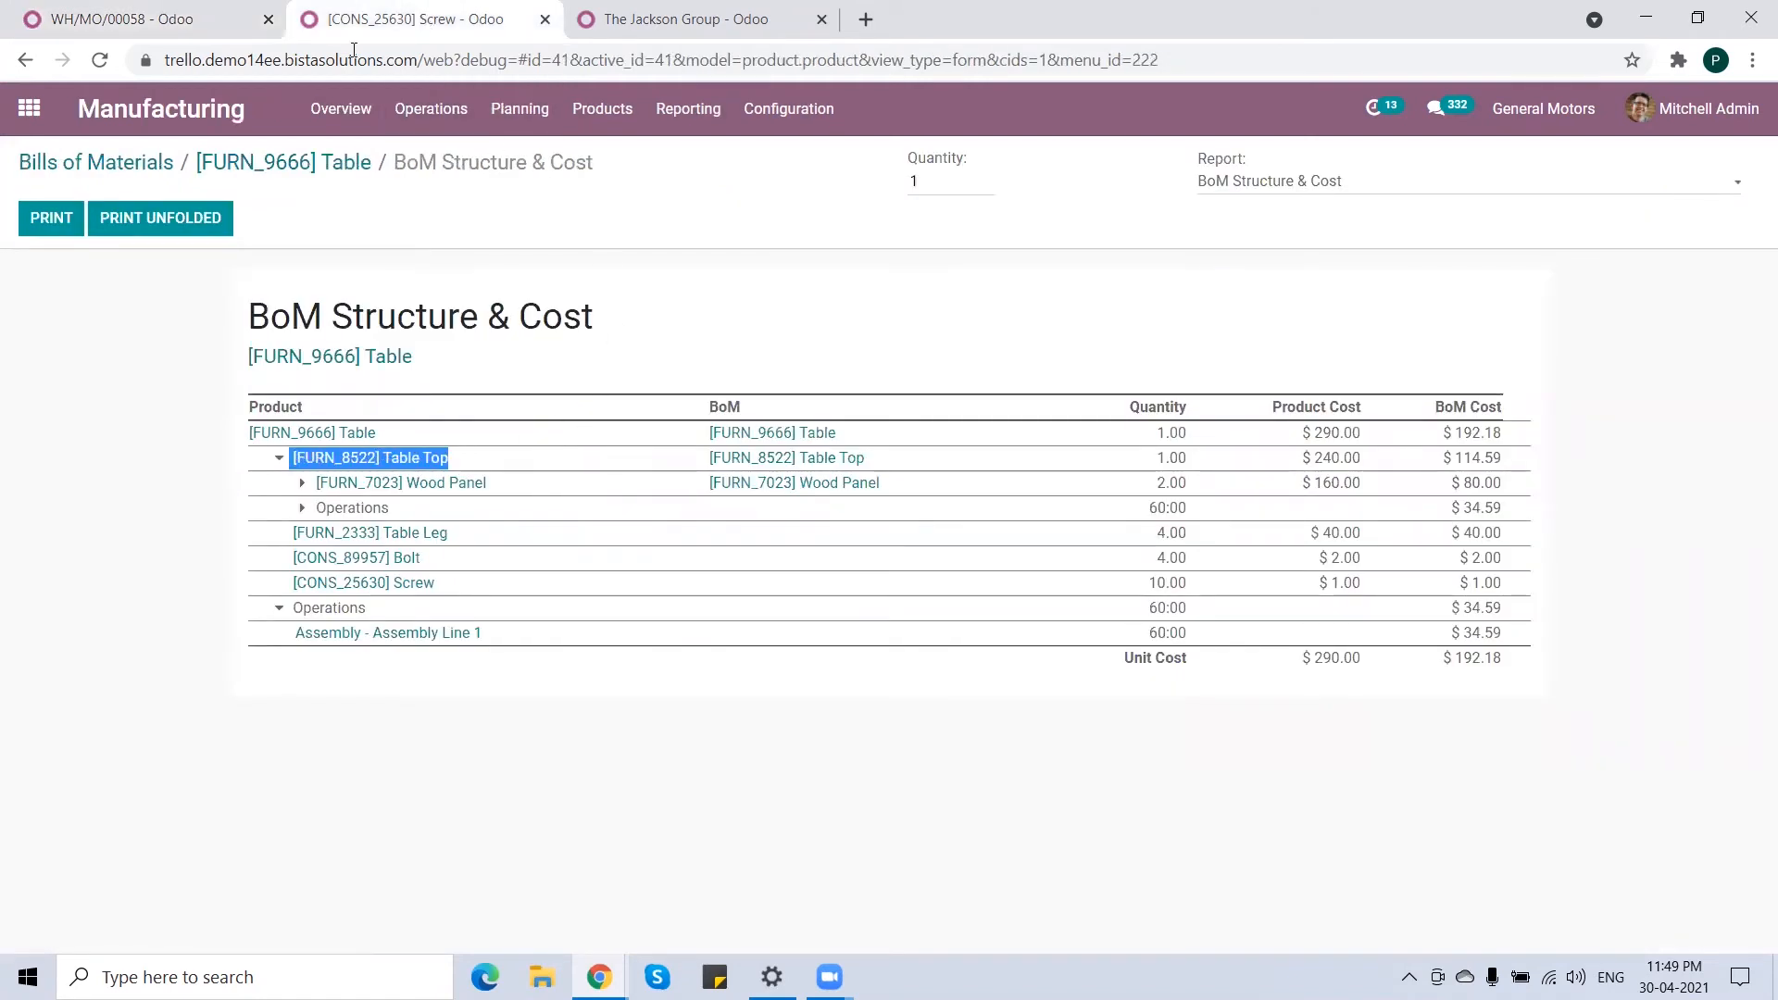
click(171, 21)
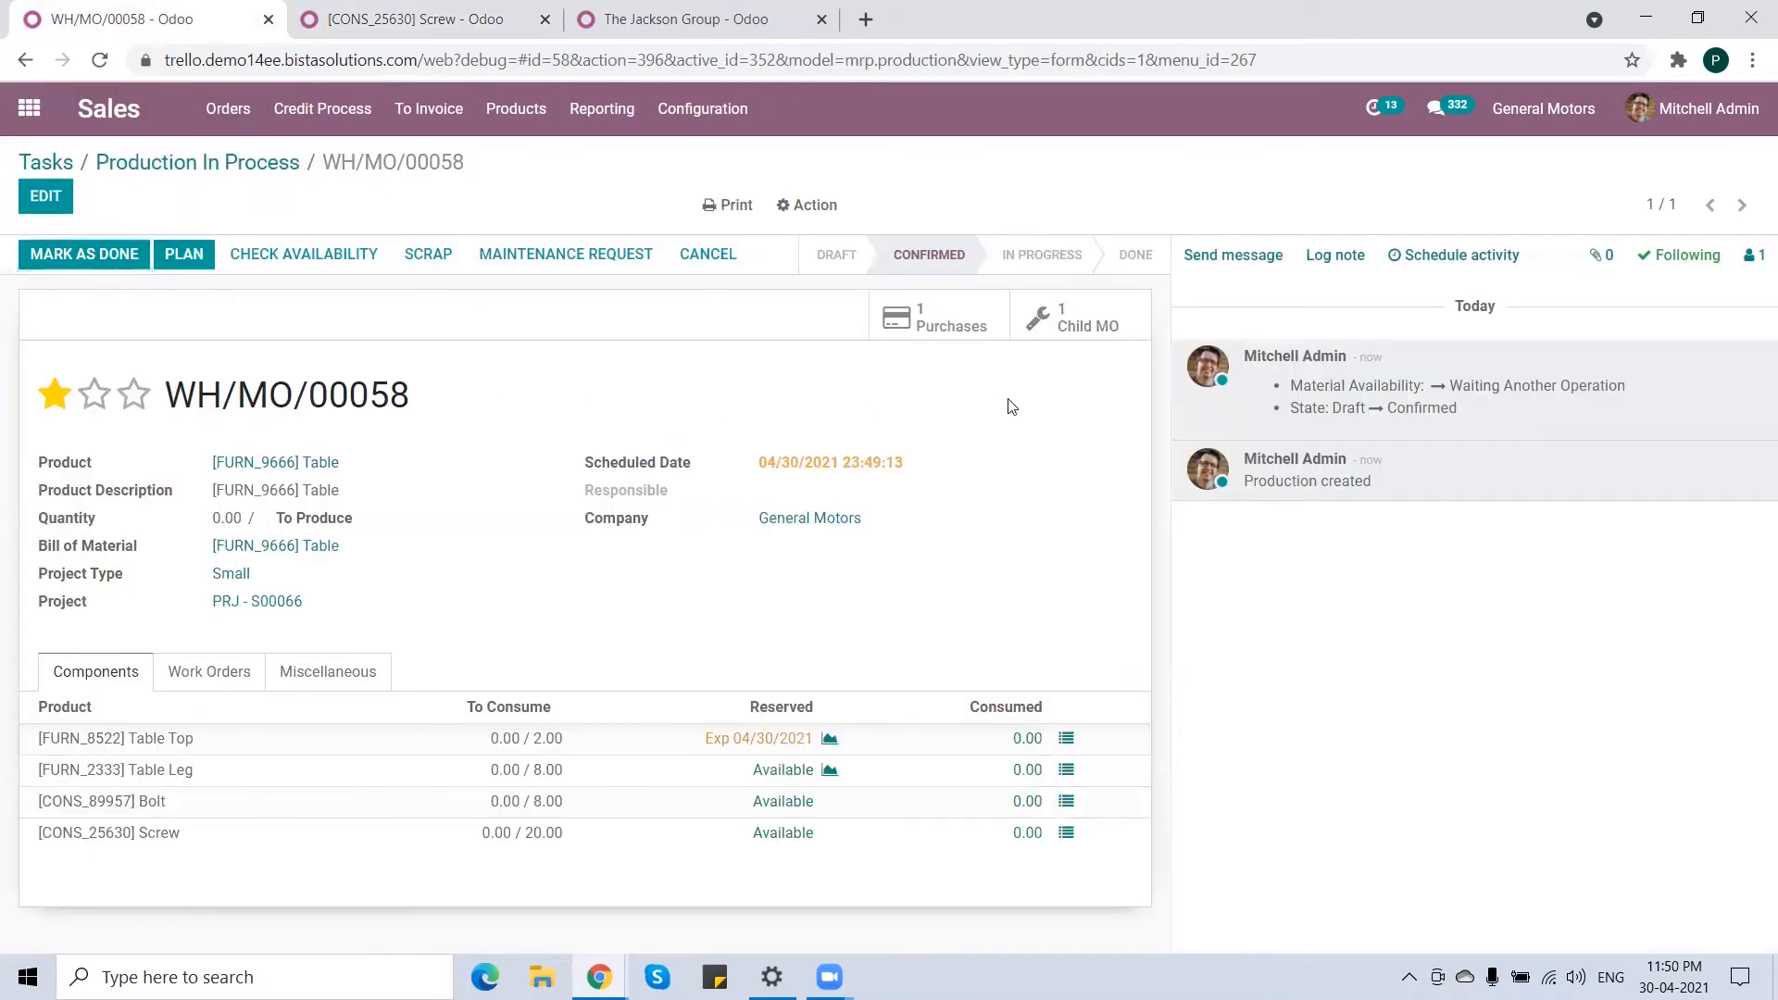
- Confirm the manufacturing order's linked purchase from Deco Addict and receive the full quantities of bolts and screws
click(954, 324)
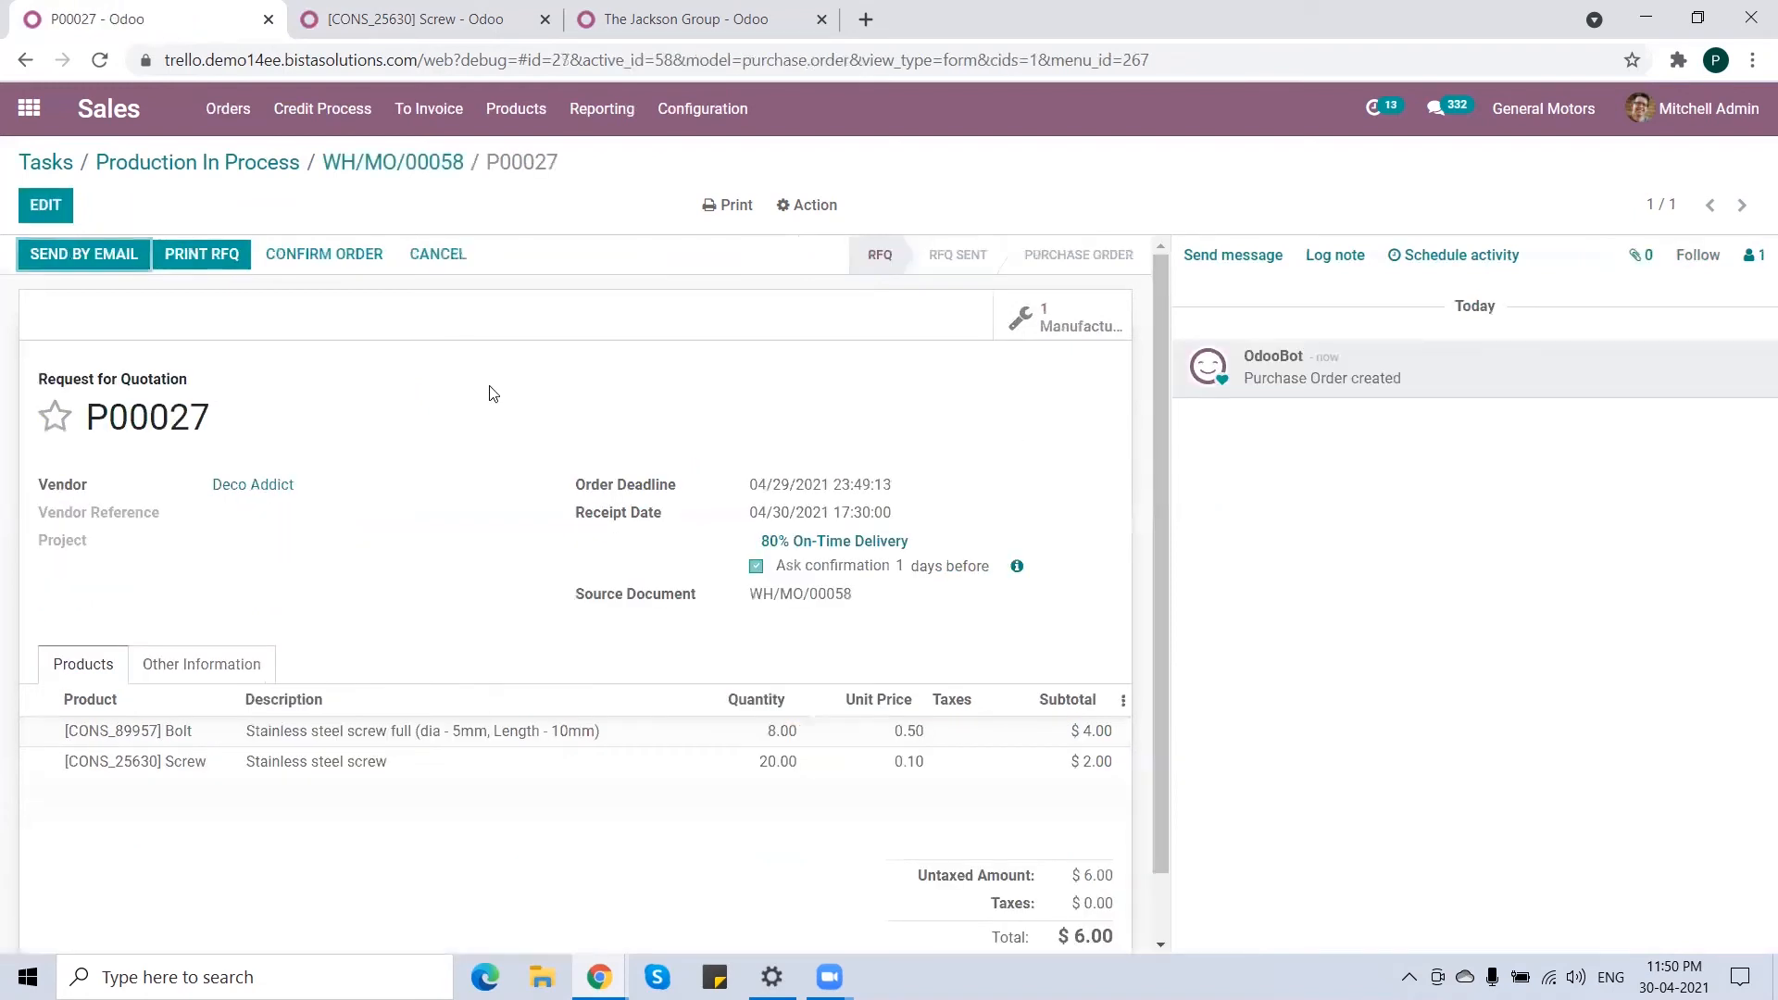
click(334, 264)
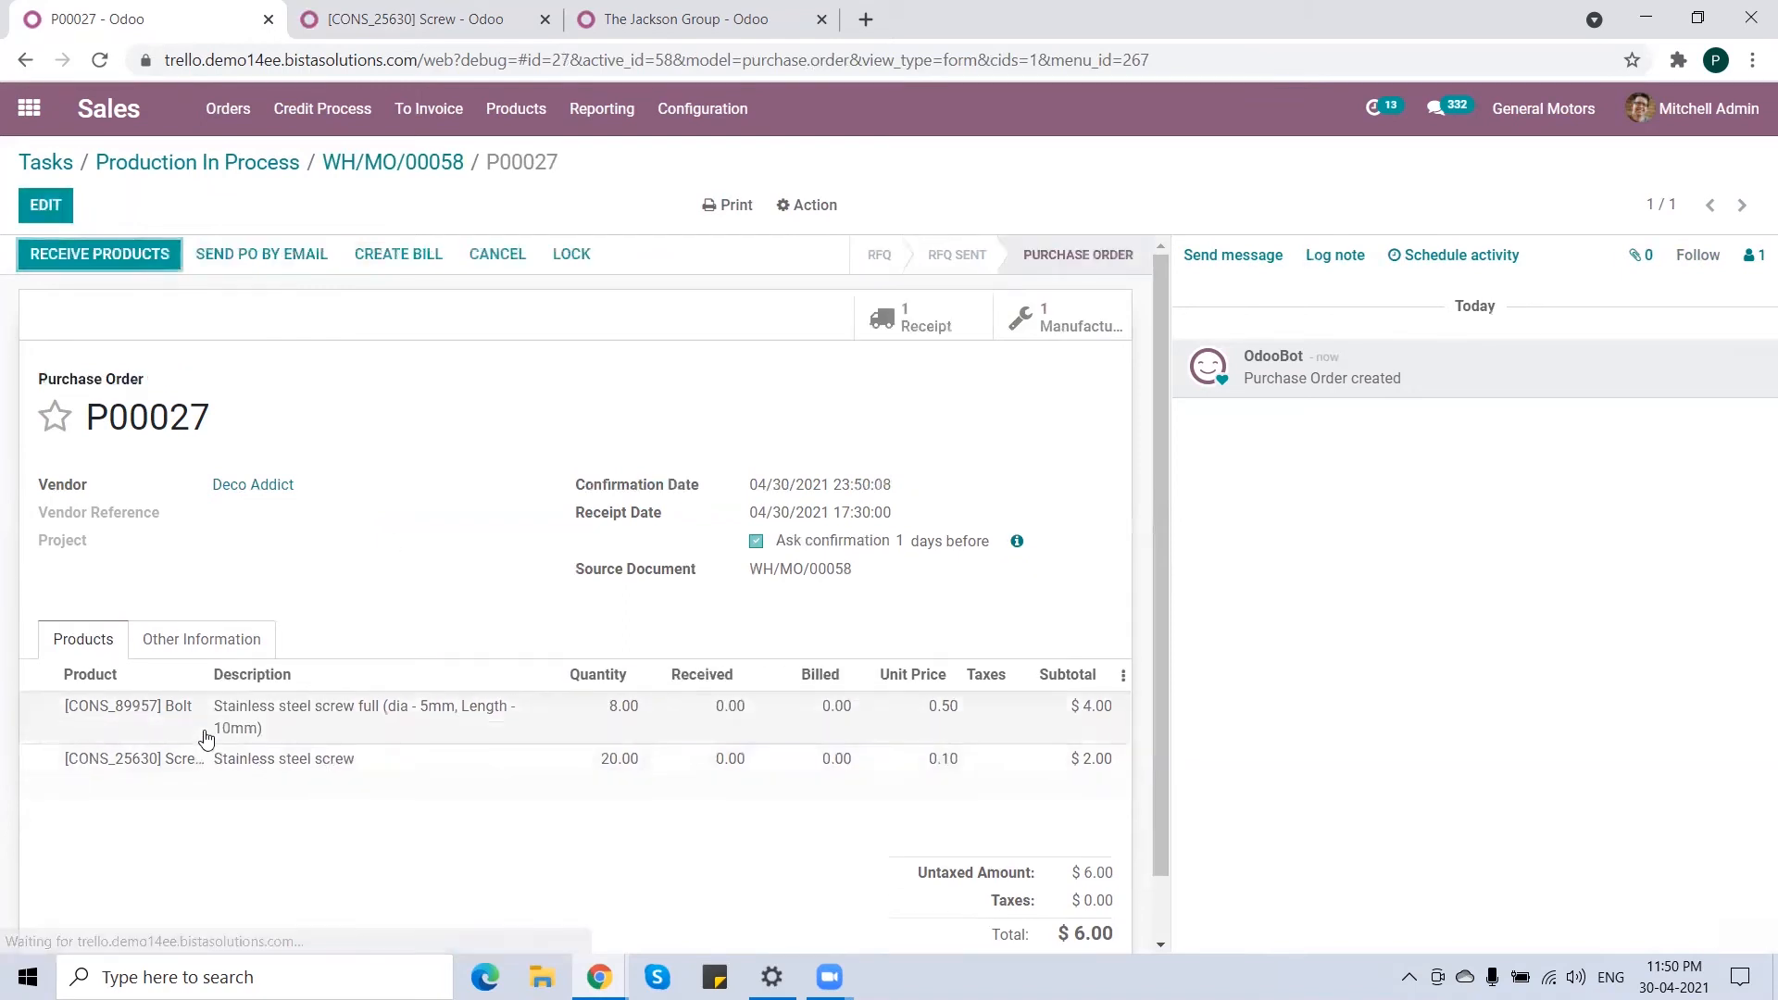
click(101, 264)
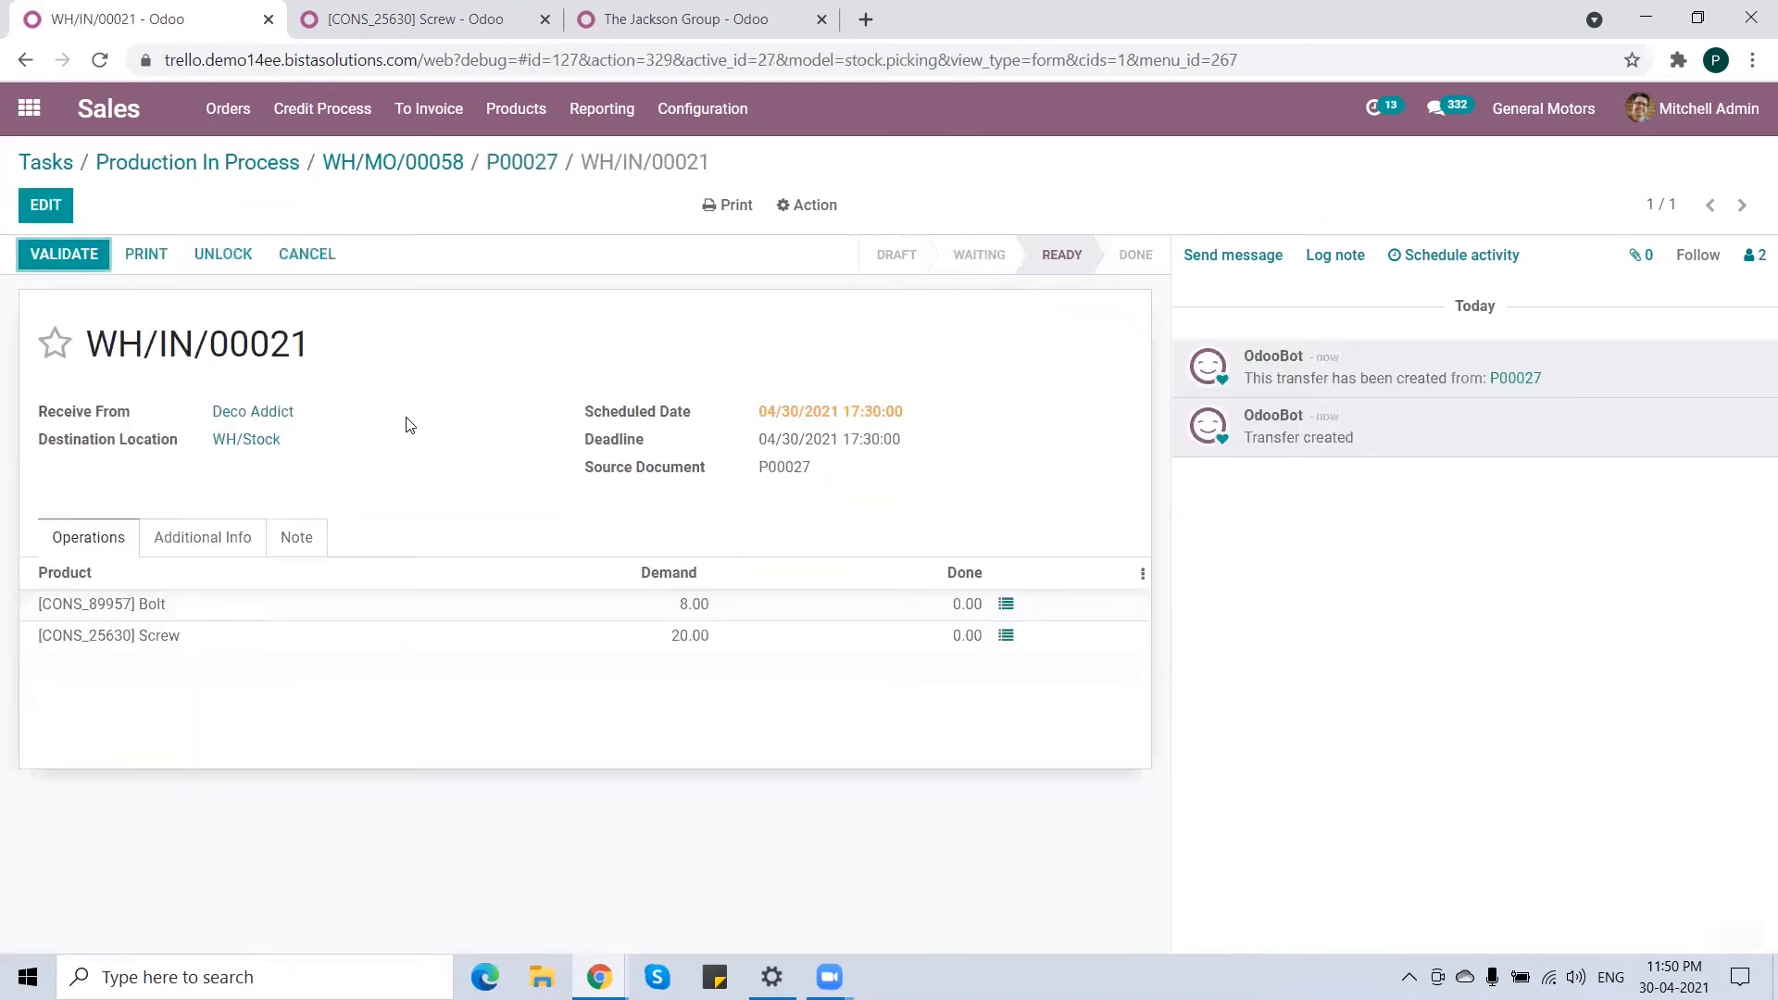
click(104, 258)
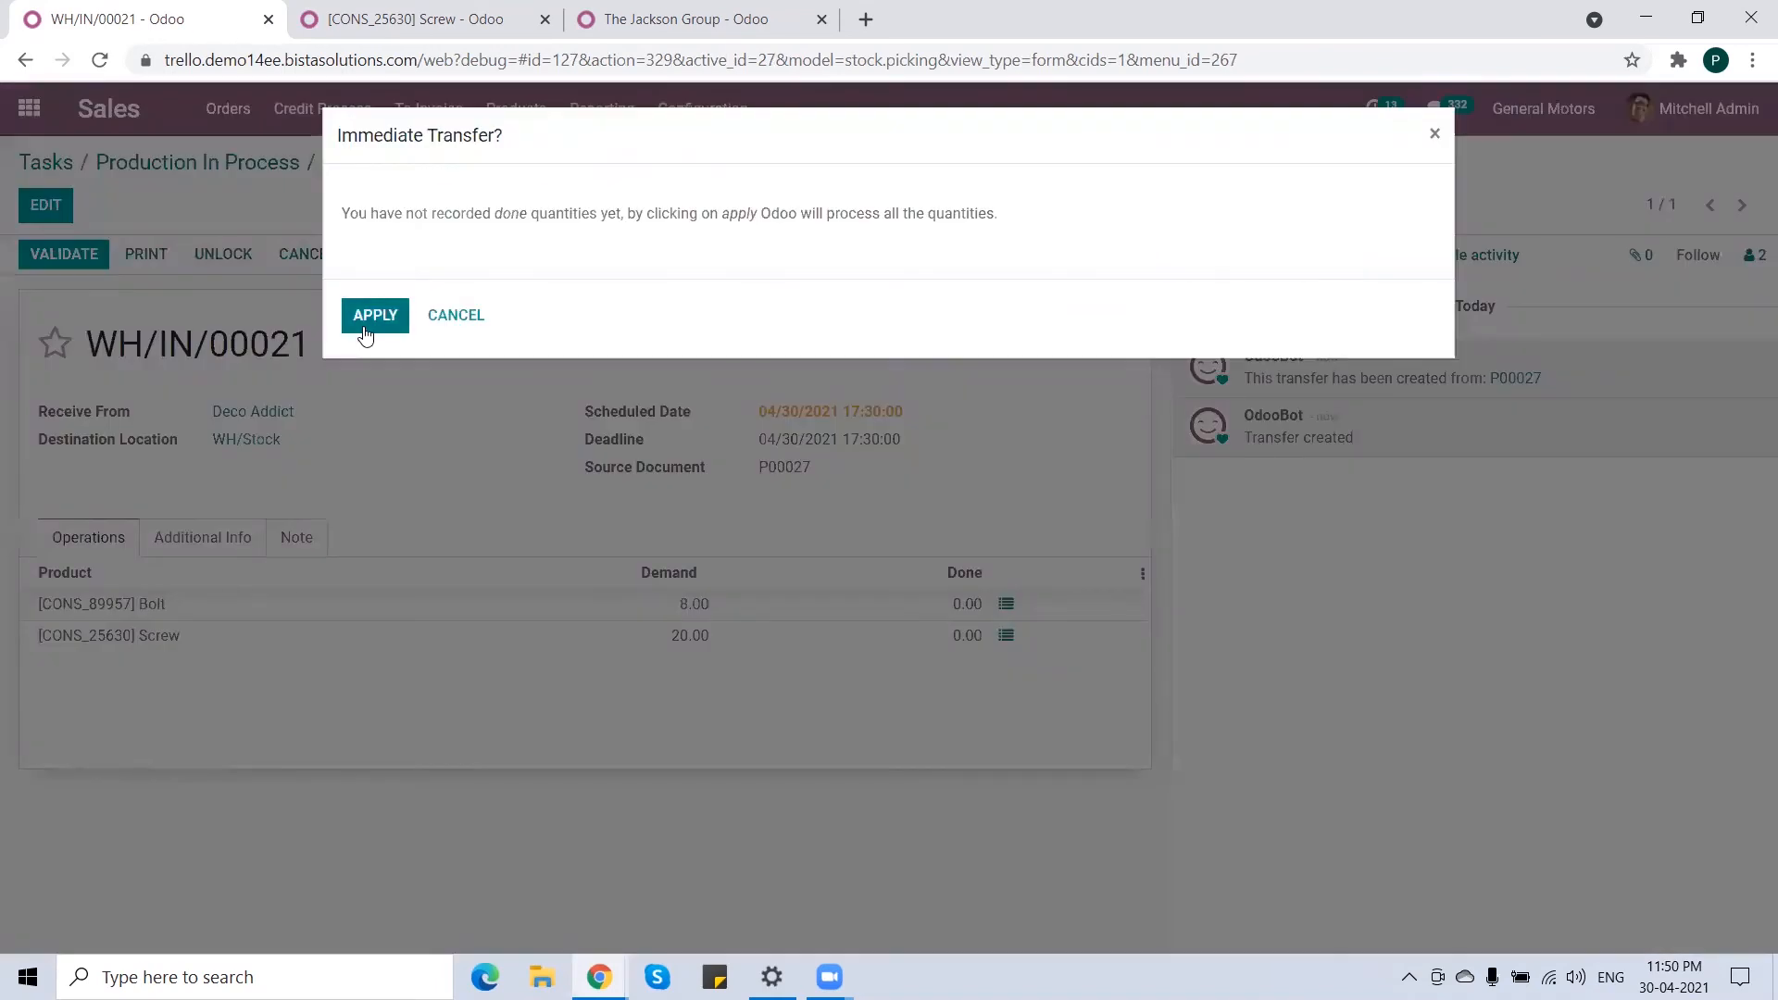
click(372, 315)
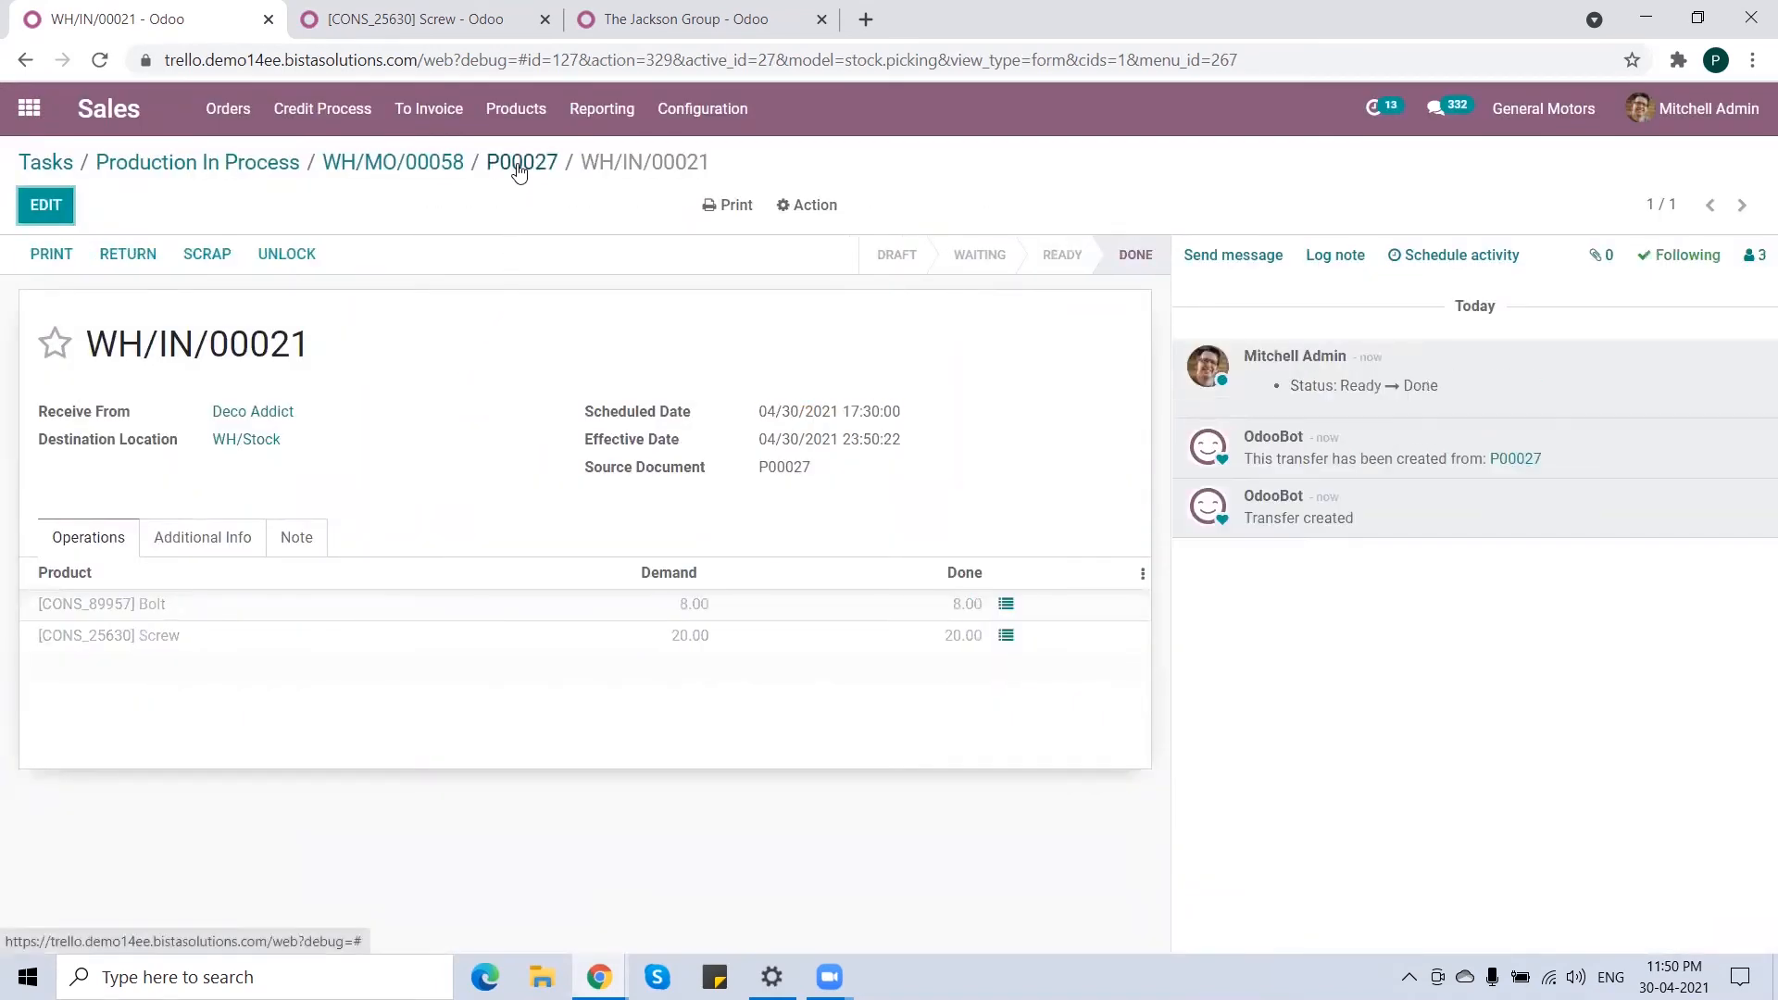
- Open the child manufacturing order for the Table Top from the Table's order and duplicate its page in a new browser tab
click(417, 167)
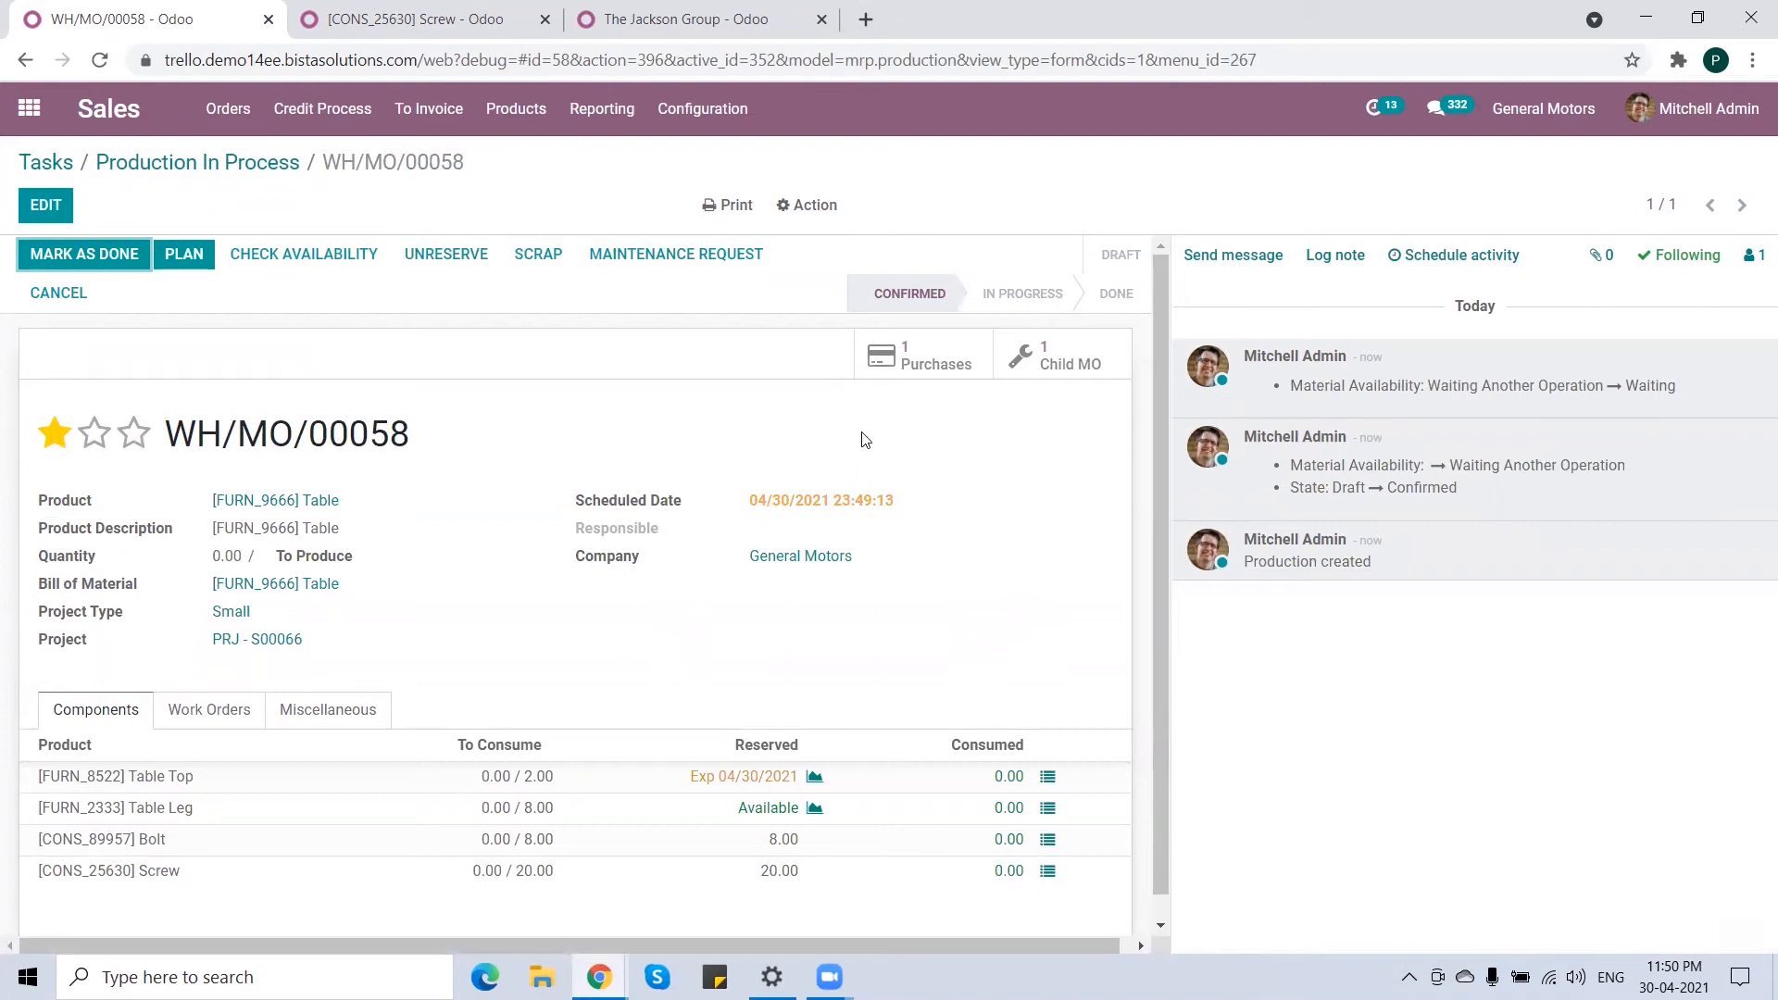
click(1062, 363)
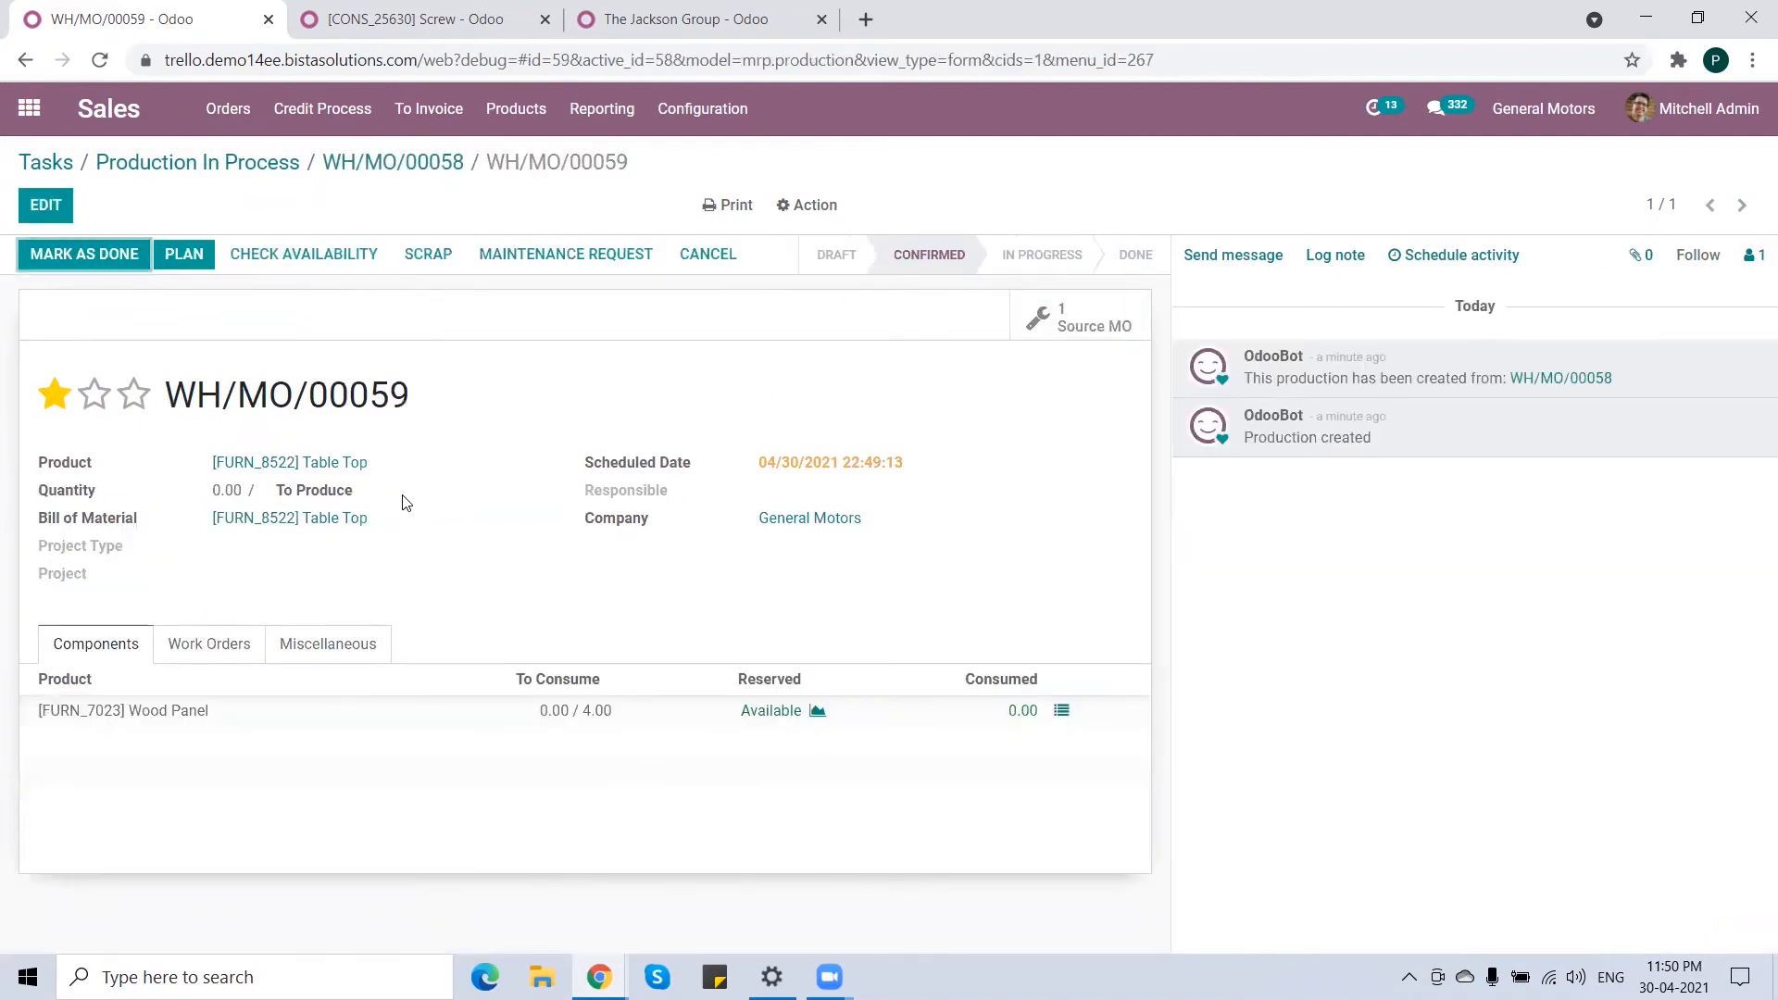
right_click(156, 26)
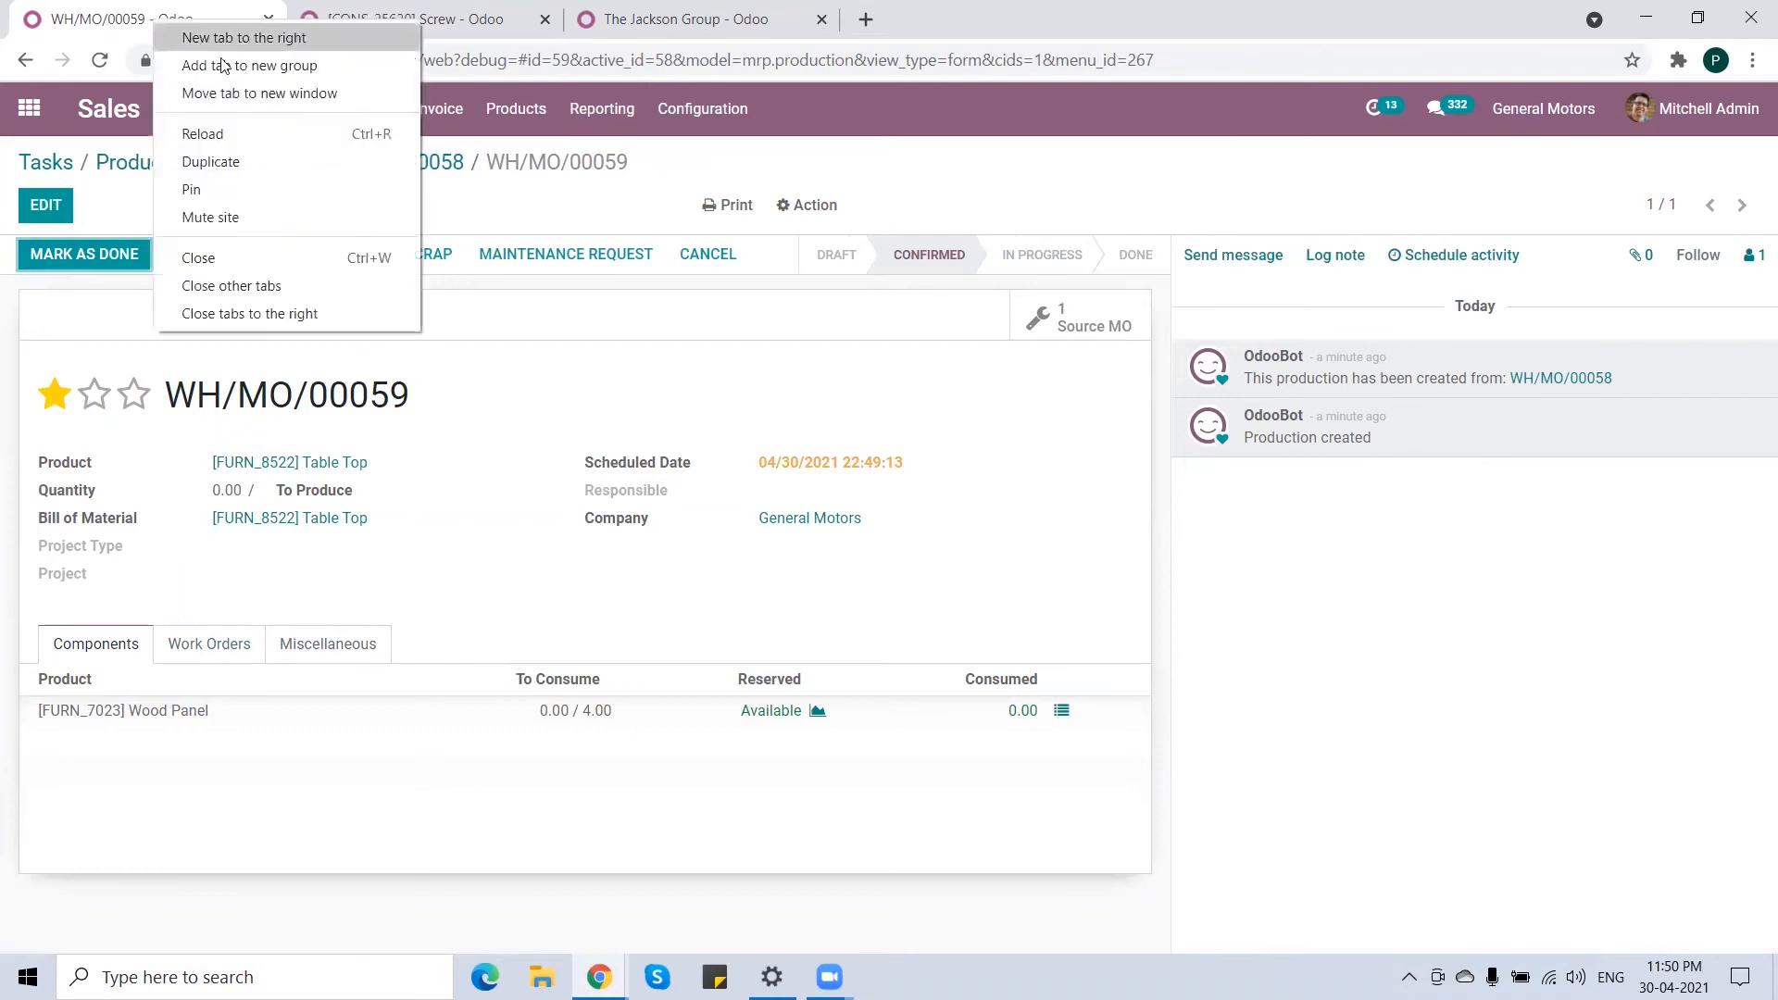
click(252, 161)
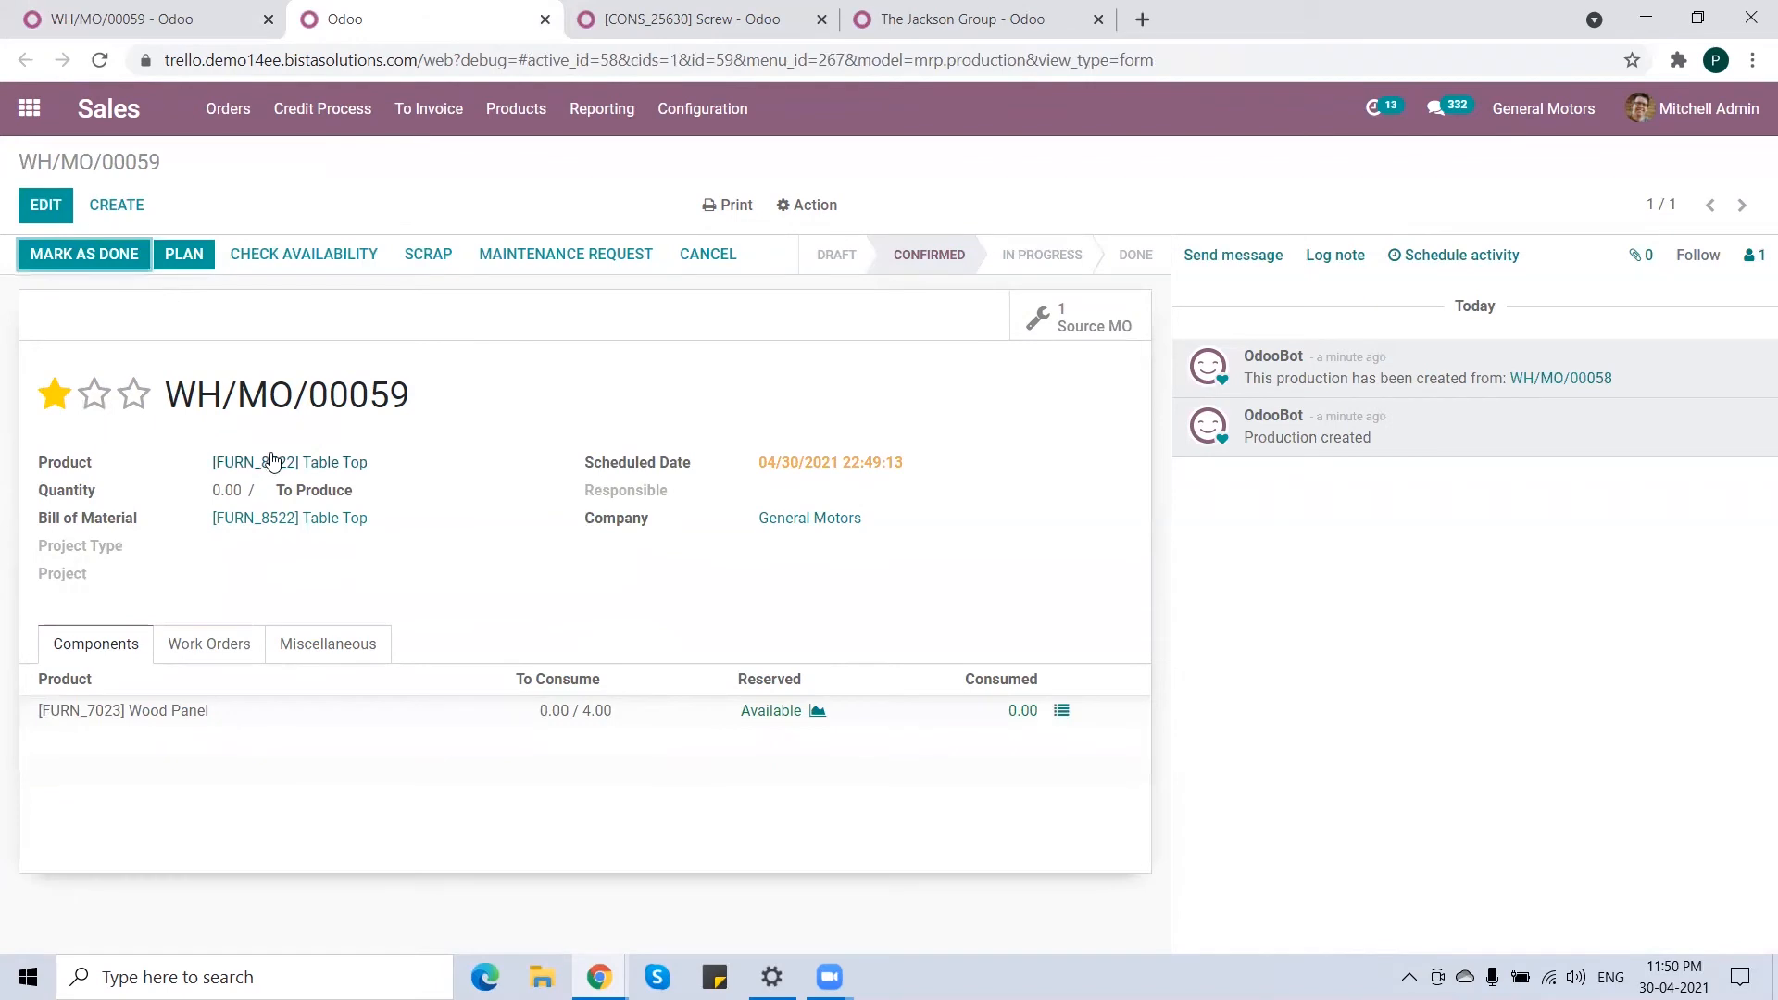
- Review the Table Top manufacturing order's reference and component availability, and display its work orders
drag(429, 404, 247, 395)
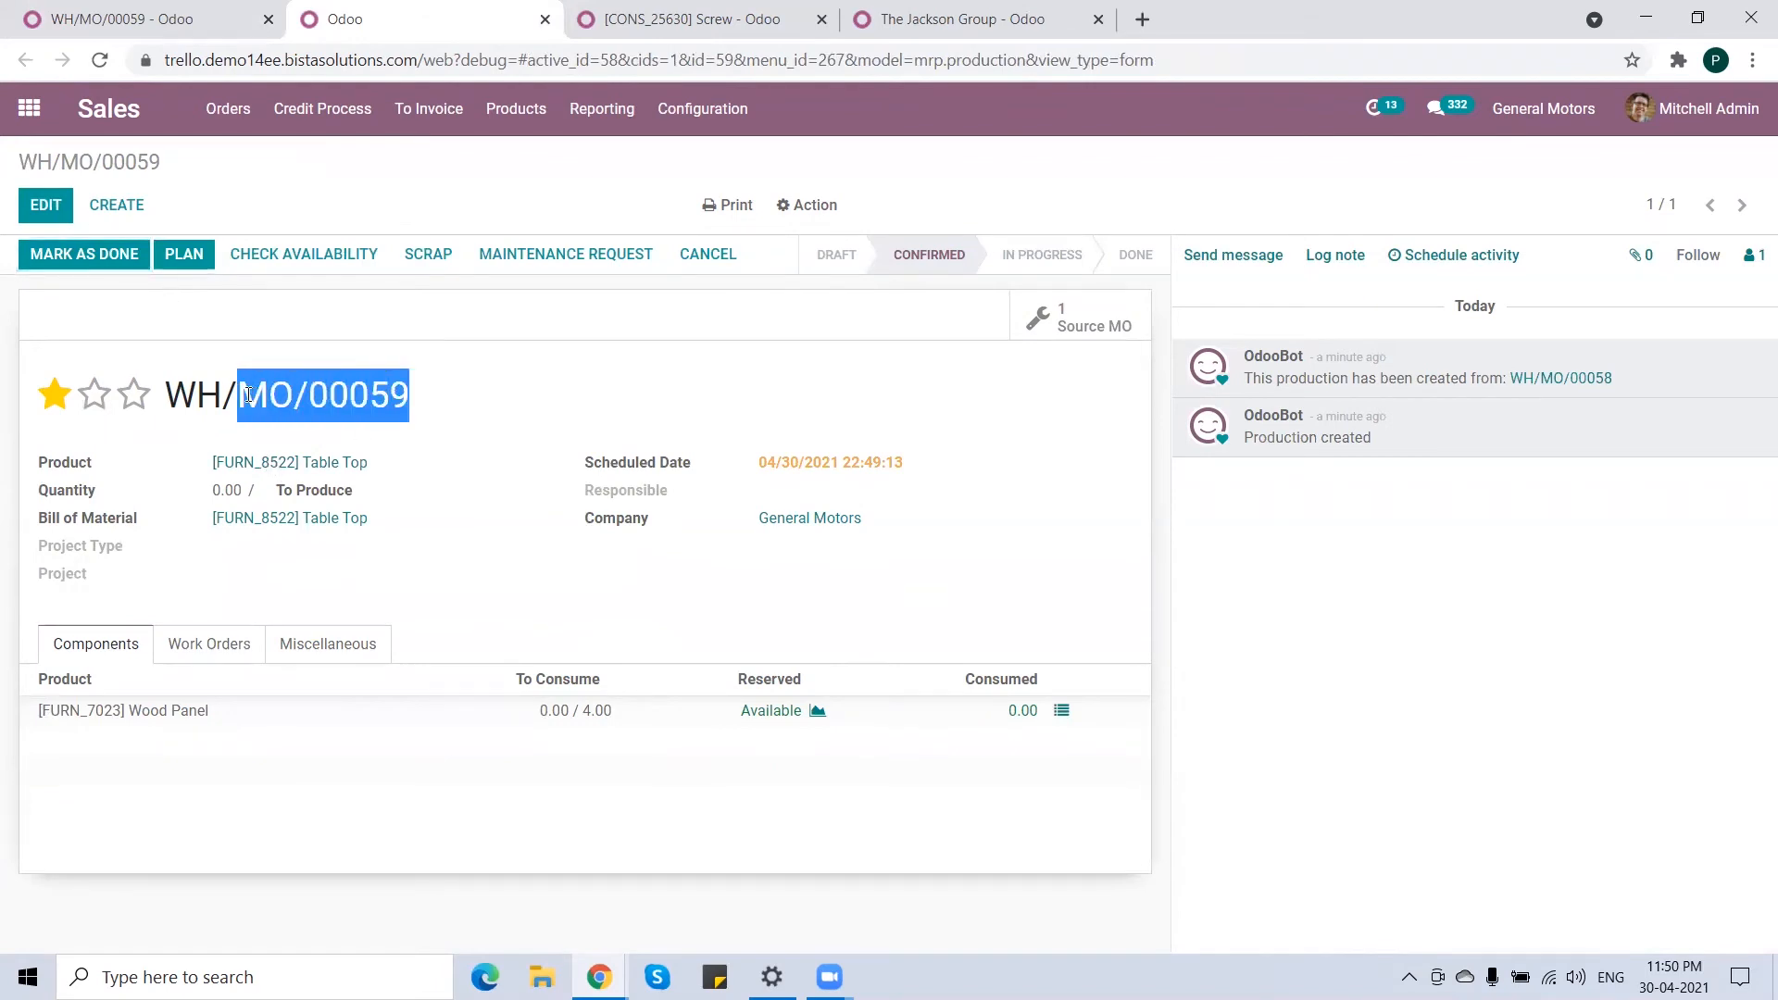
click(523, 400)
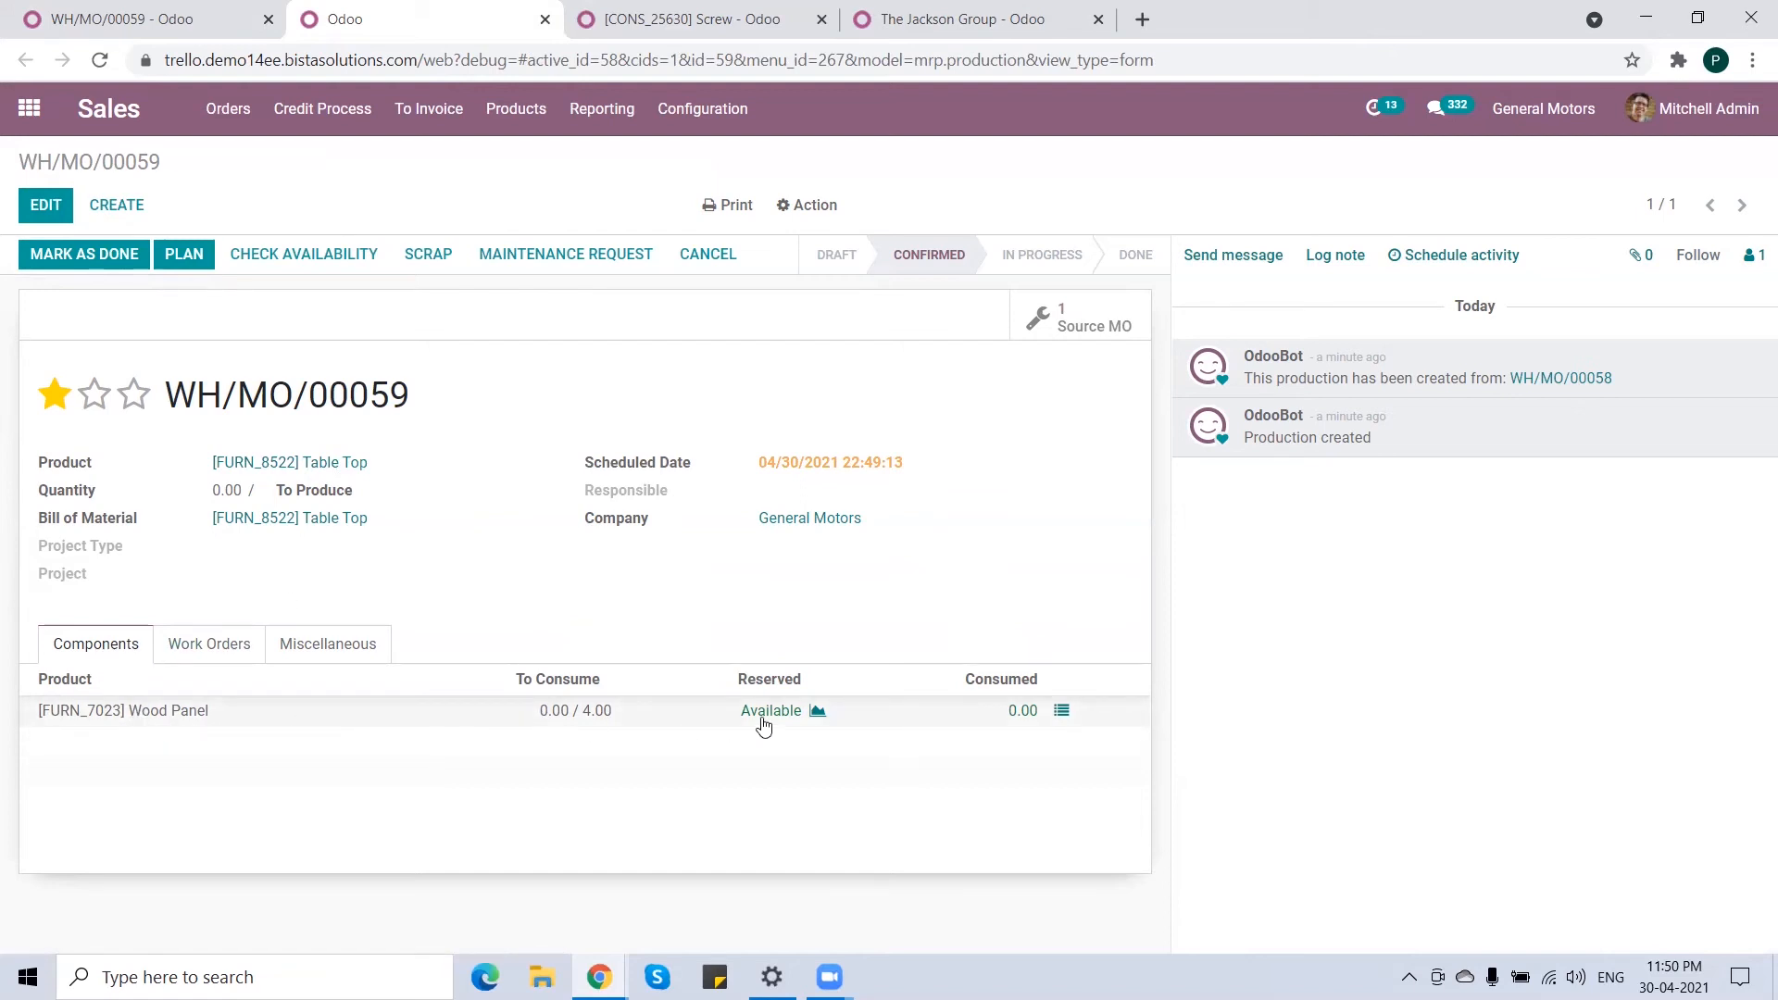
click(208, 650)
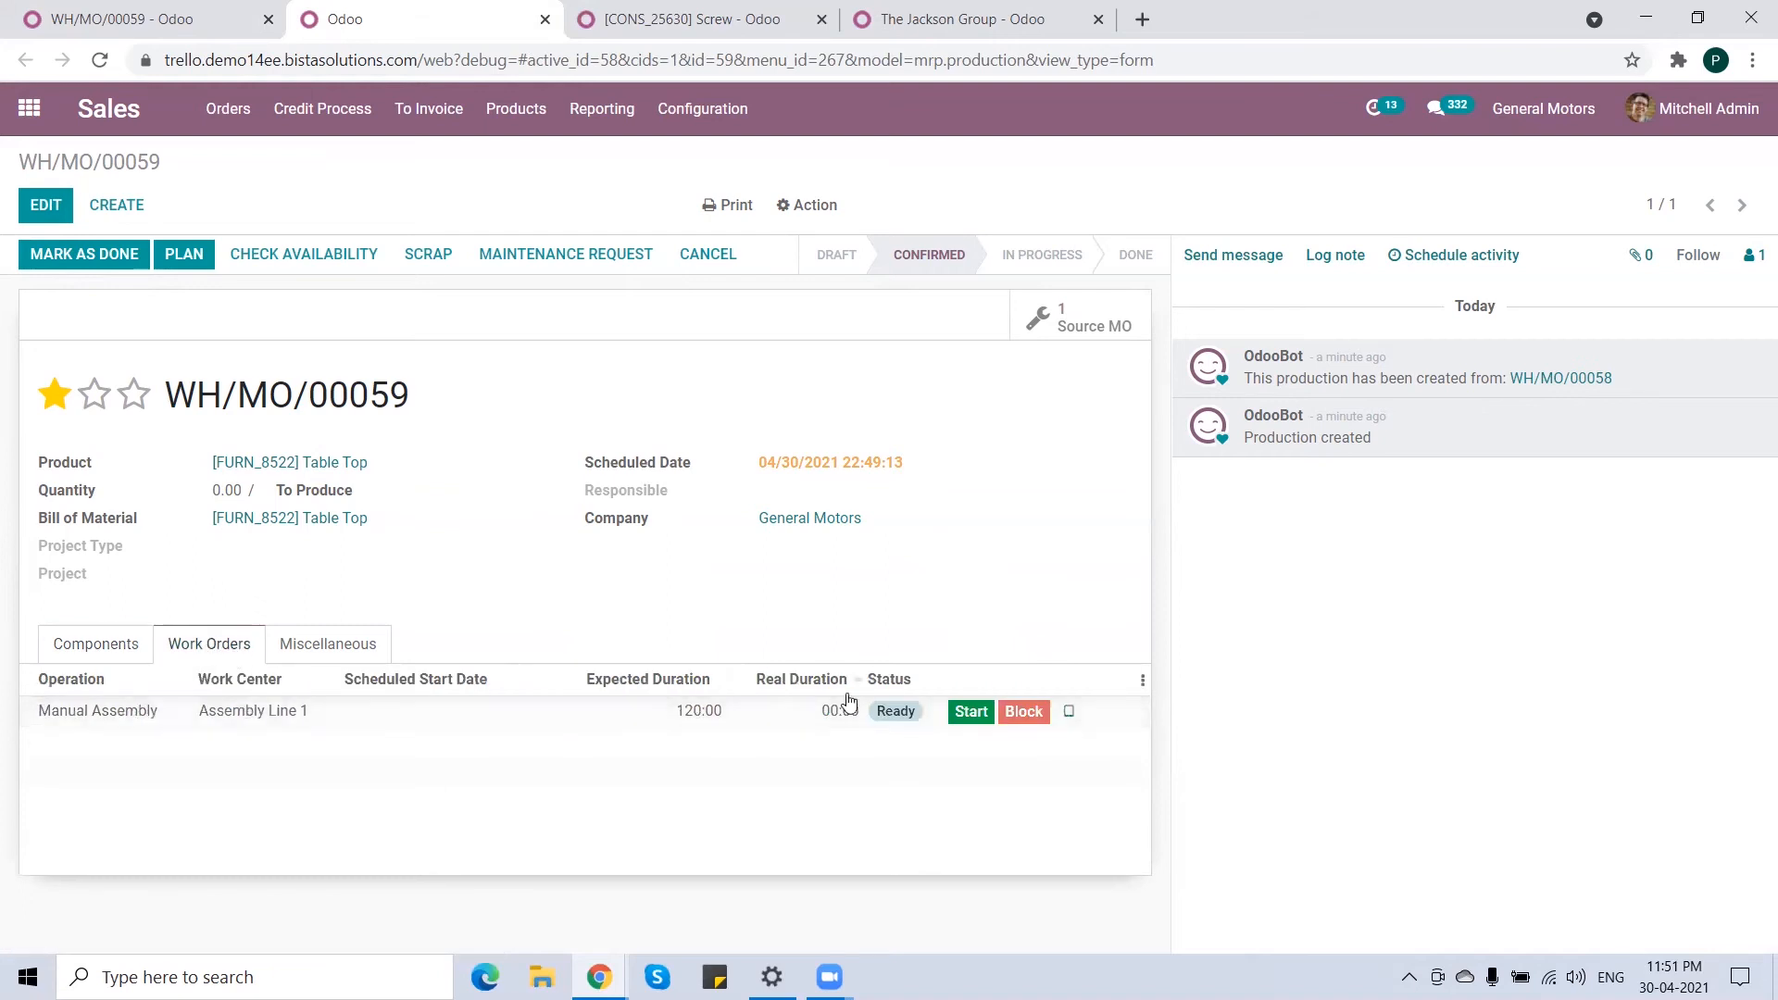
- Complete the Table Top's Manual Assembly work order for 2 units with a passed check and close its manufacturing order
click(1069, 714)
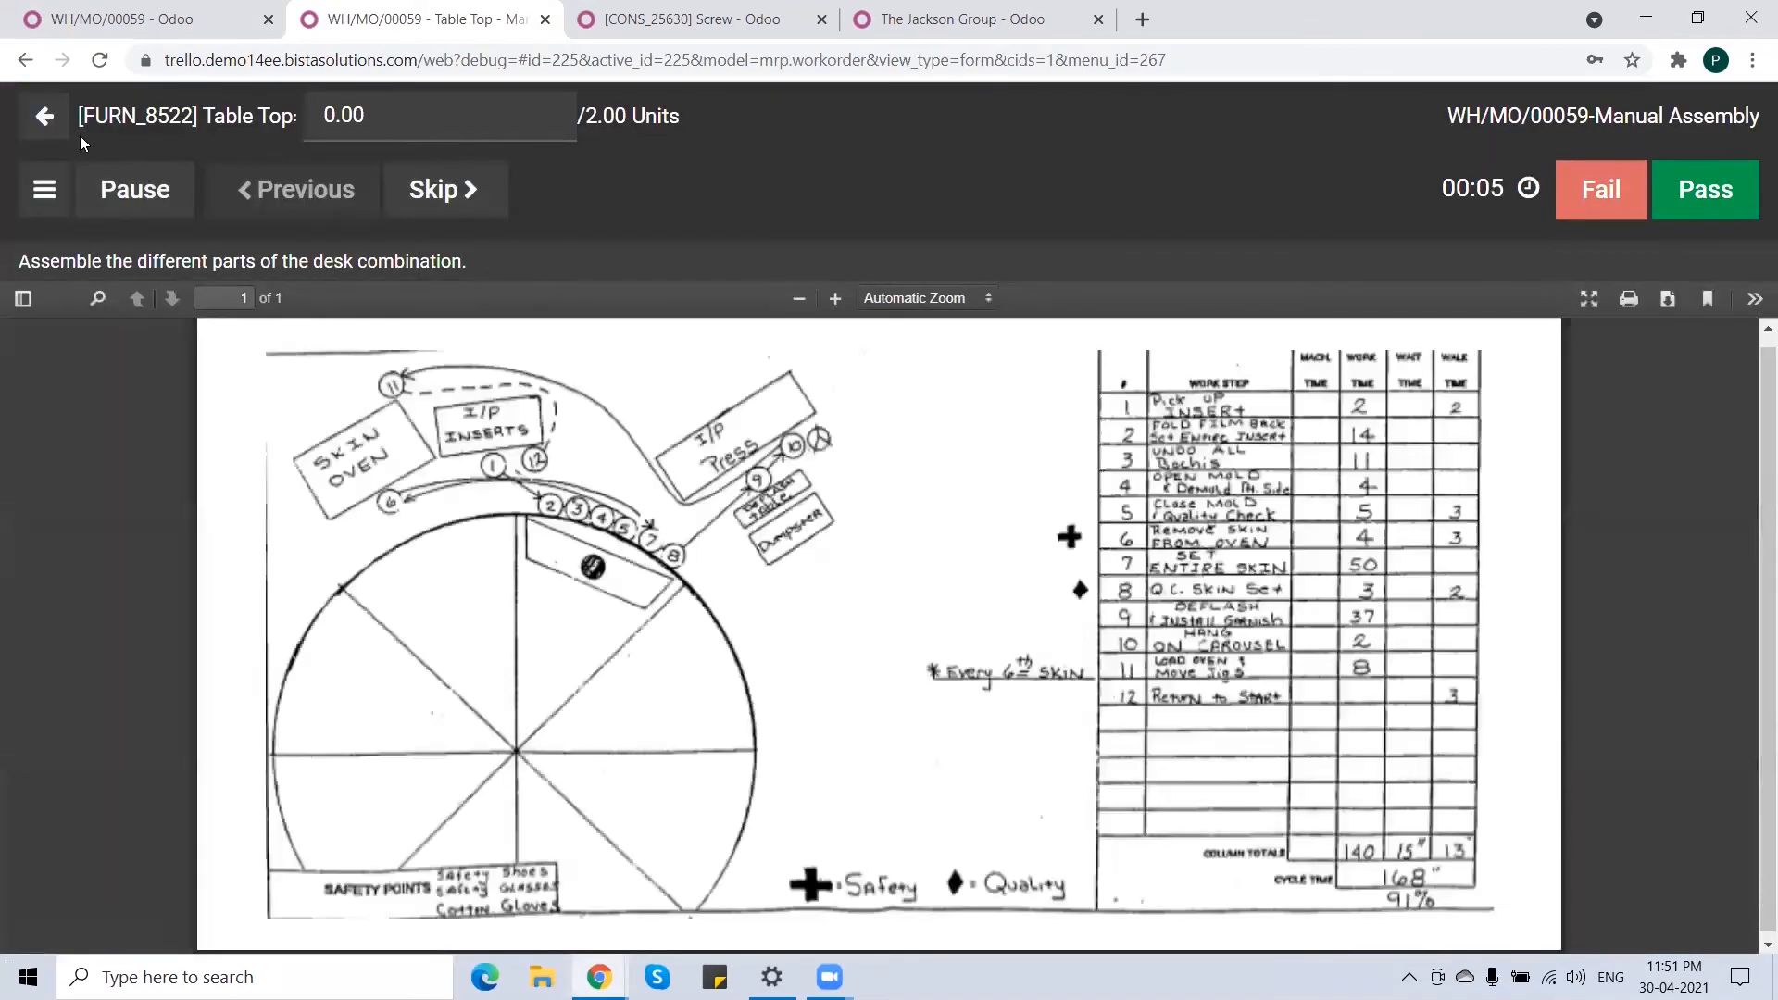
click(308, 113)
text(2)
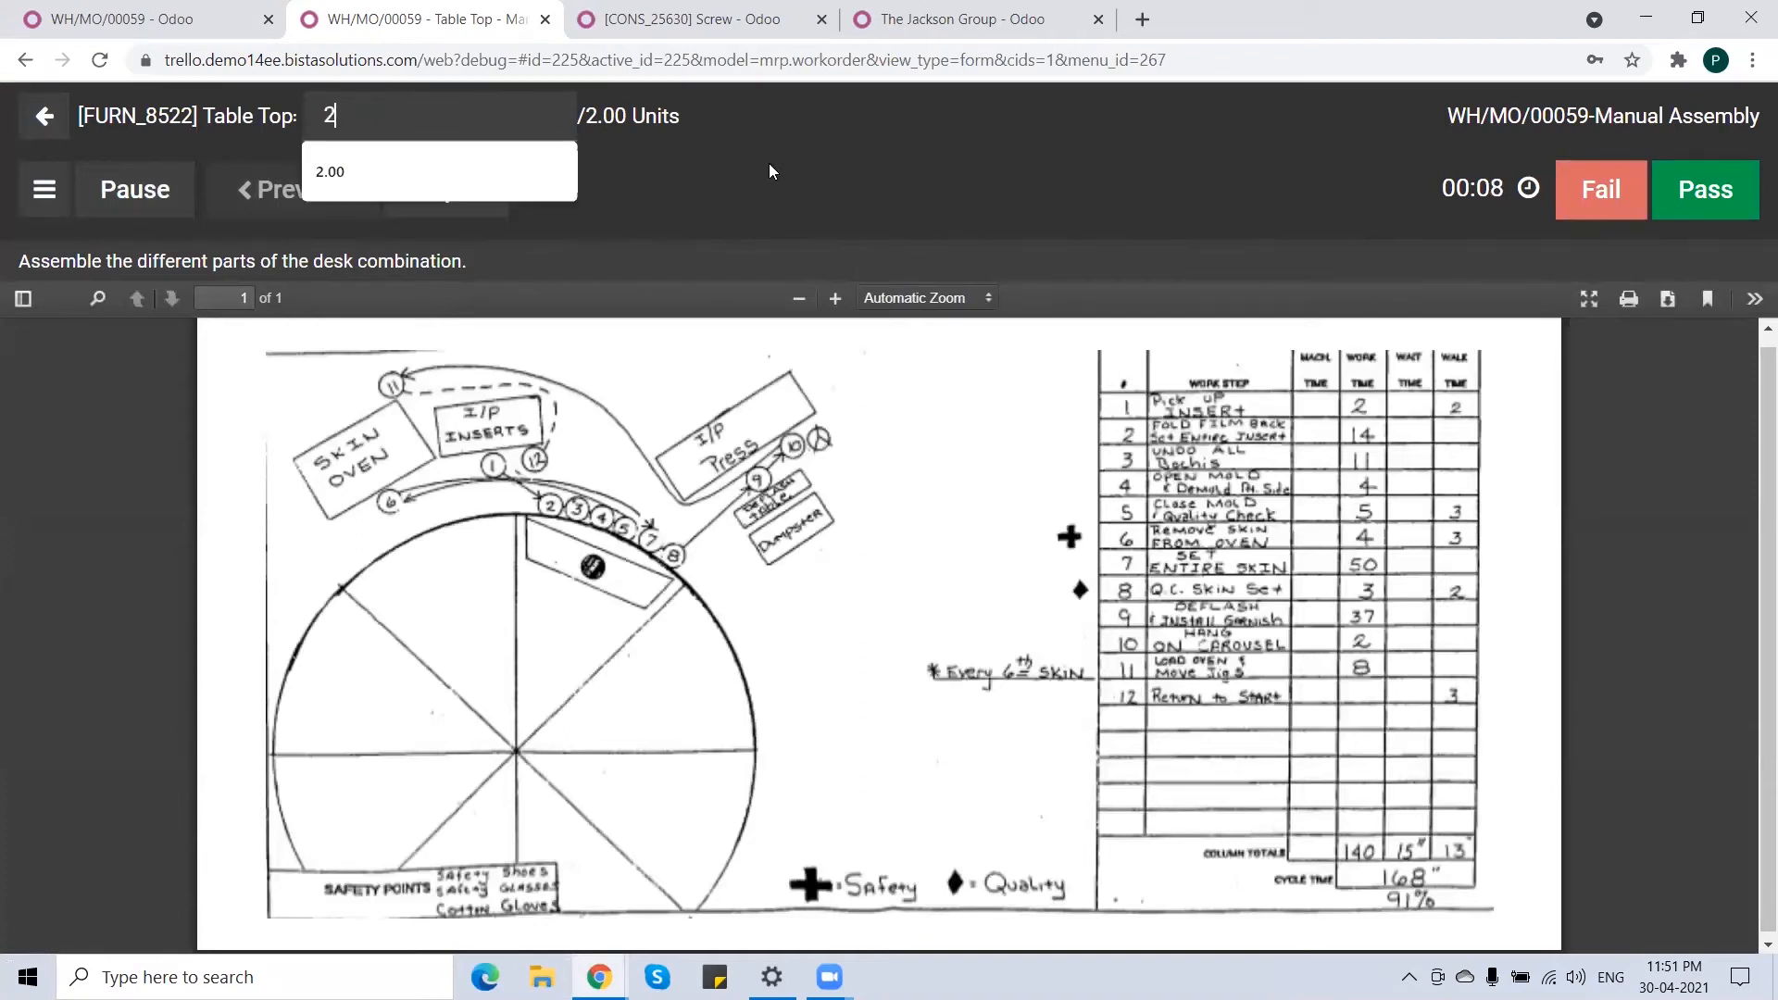
click(1702, 190)
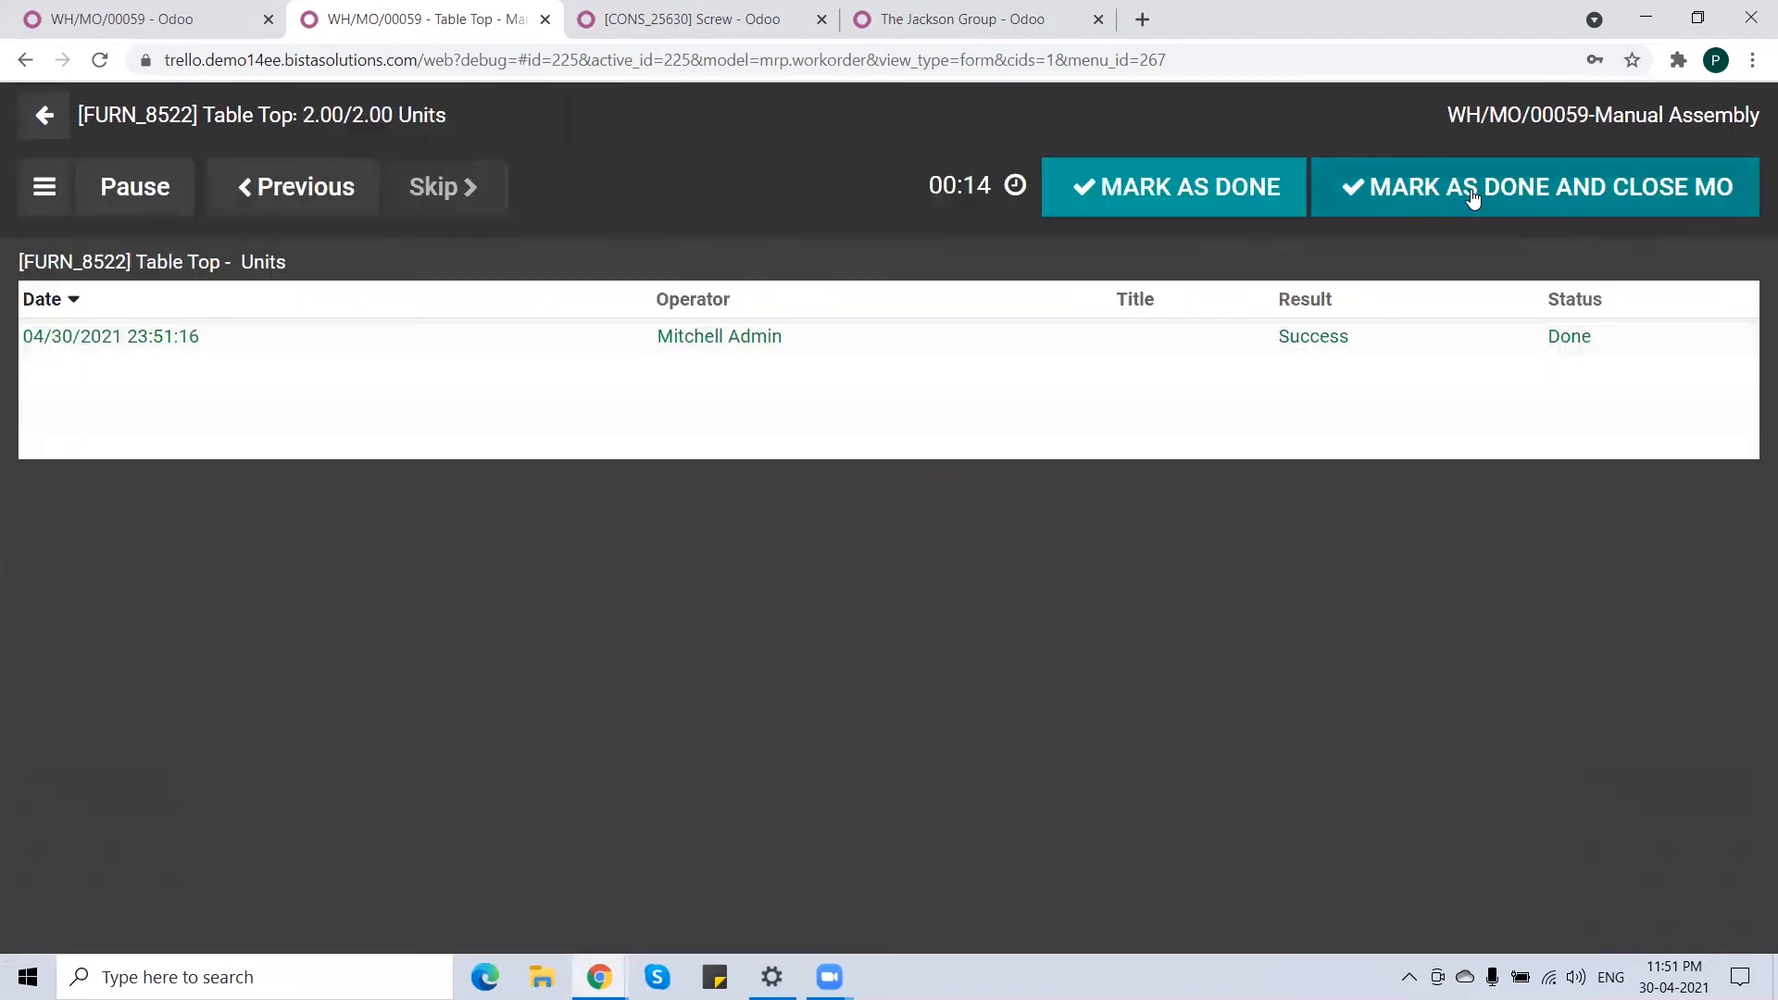
click(1472, 198)
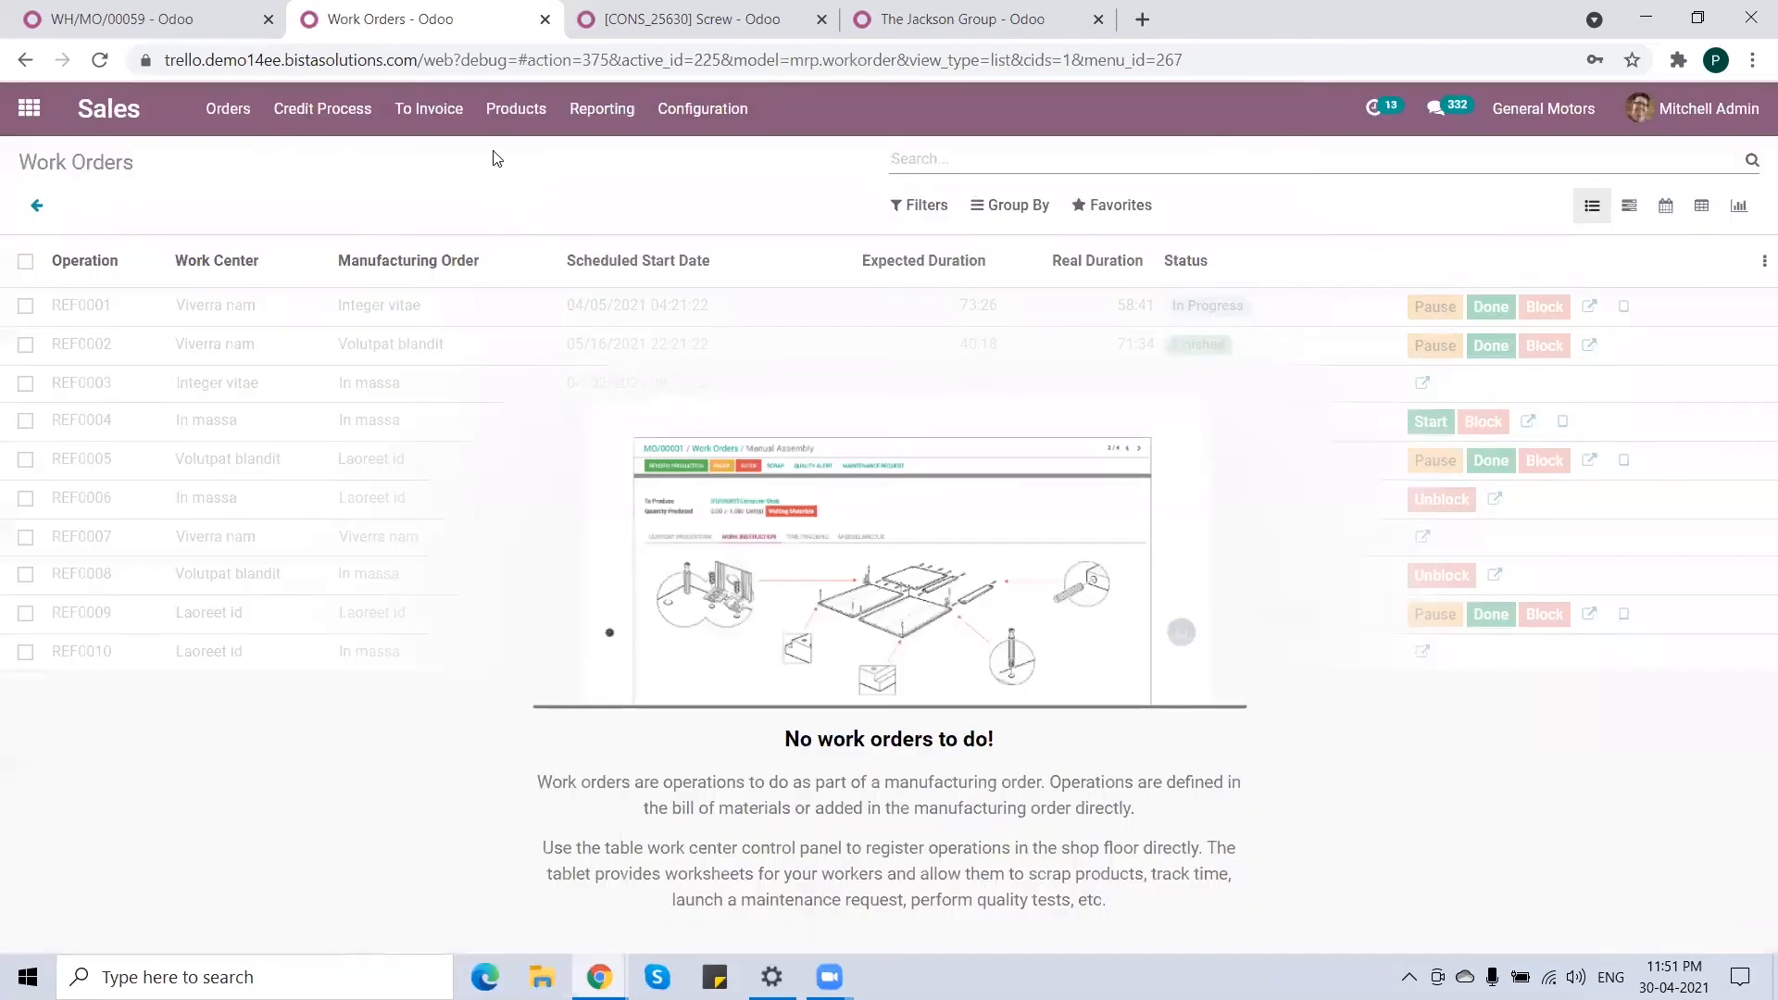
- Close the finished work orders tab, return to manufacturing order WH/MO/00058, and duplicate its page in a new browser tab
click(129, 19)
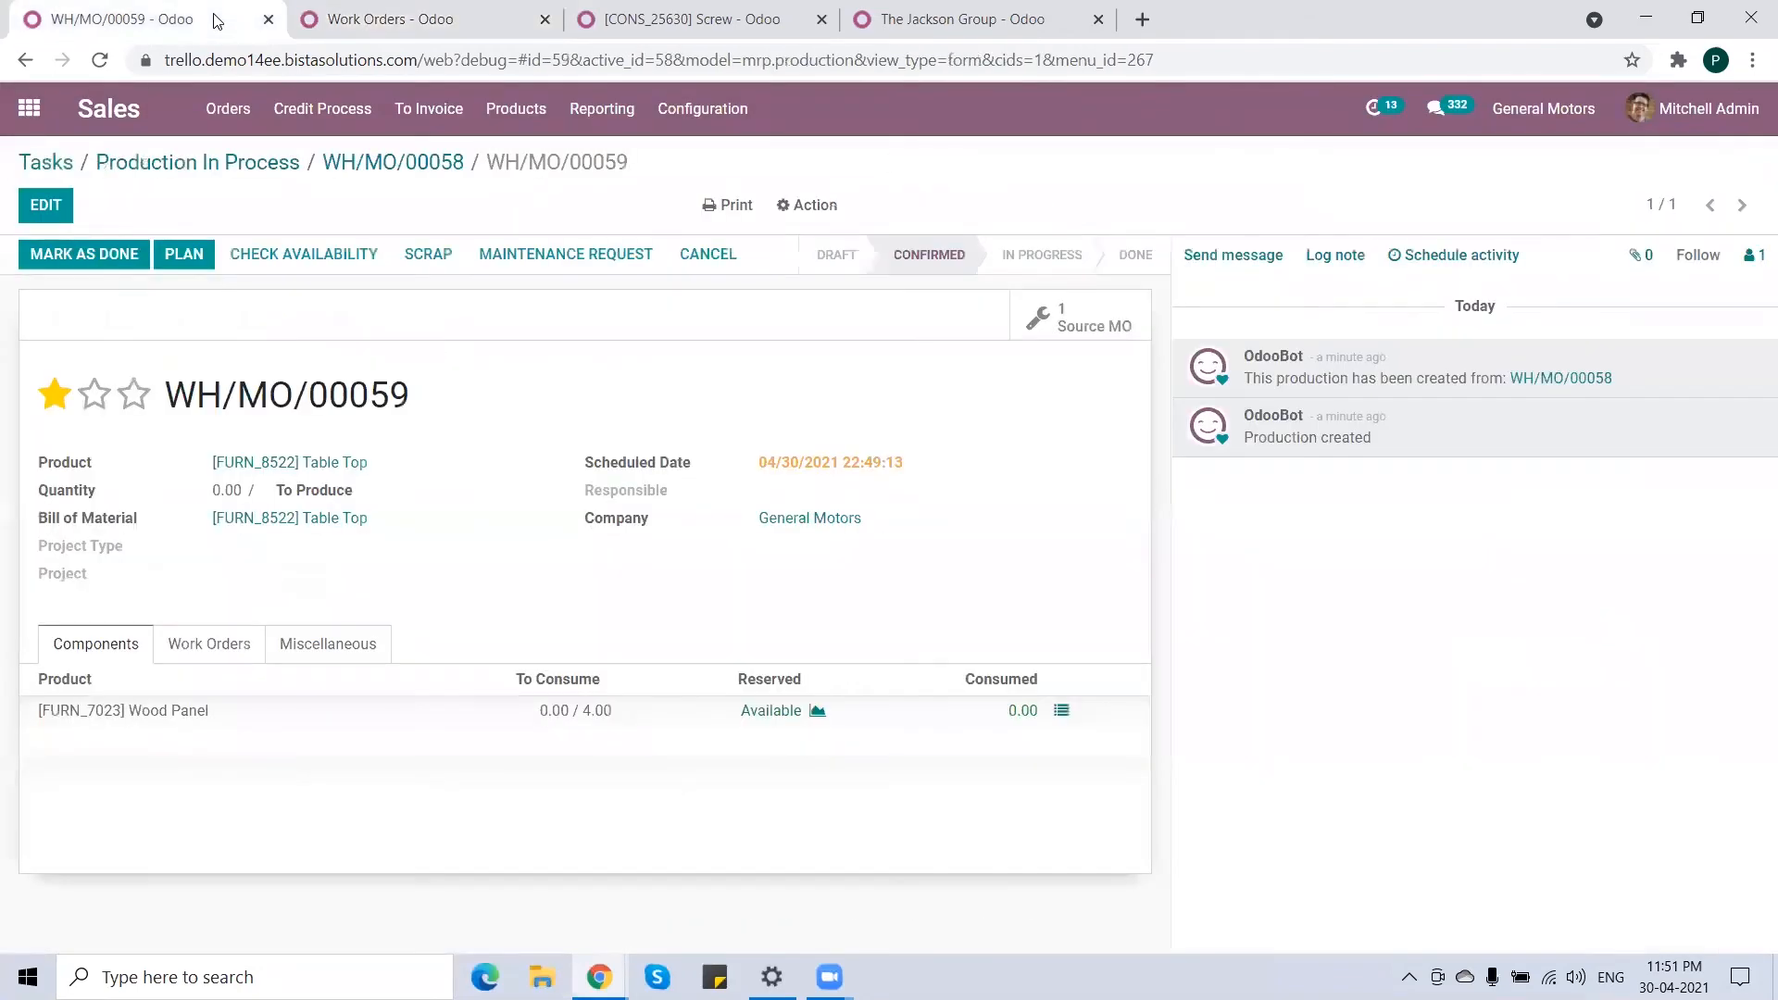
click(544, 20)
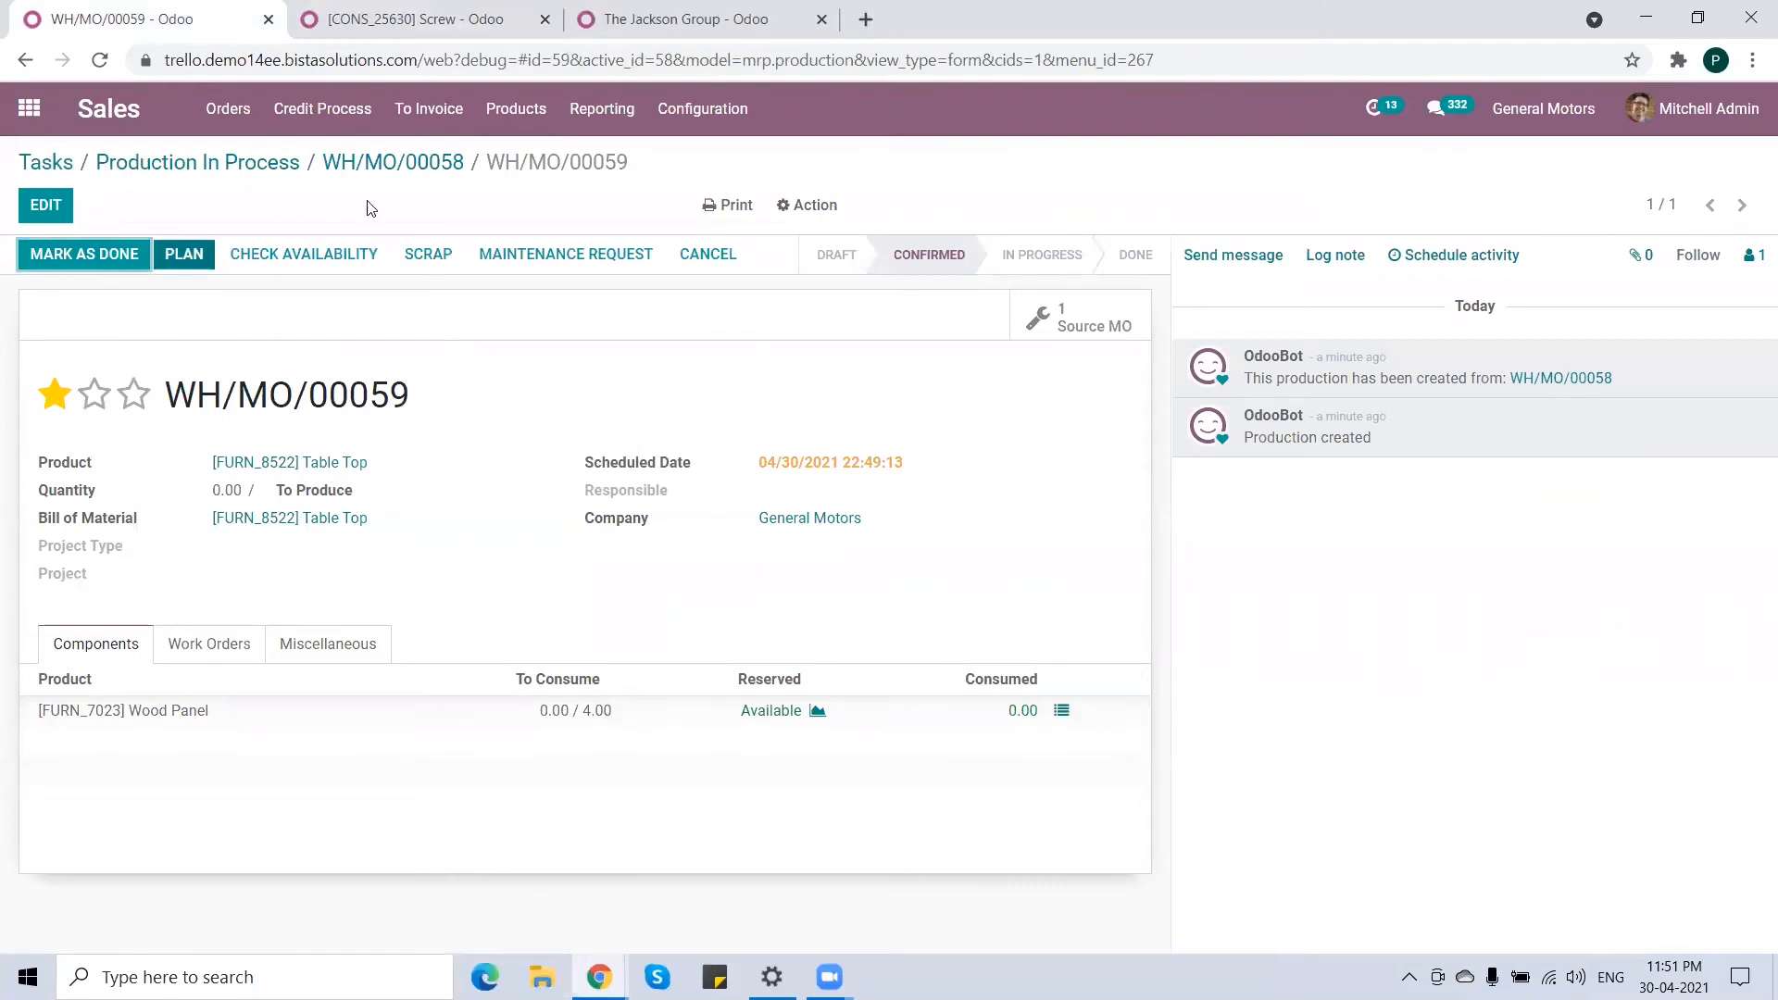
click(383, 163)
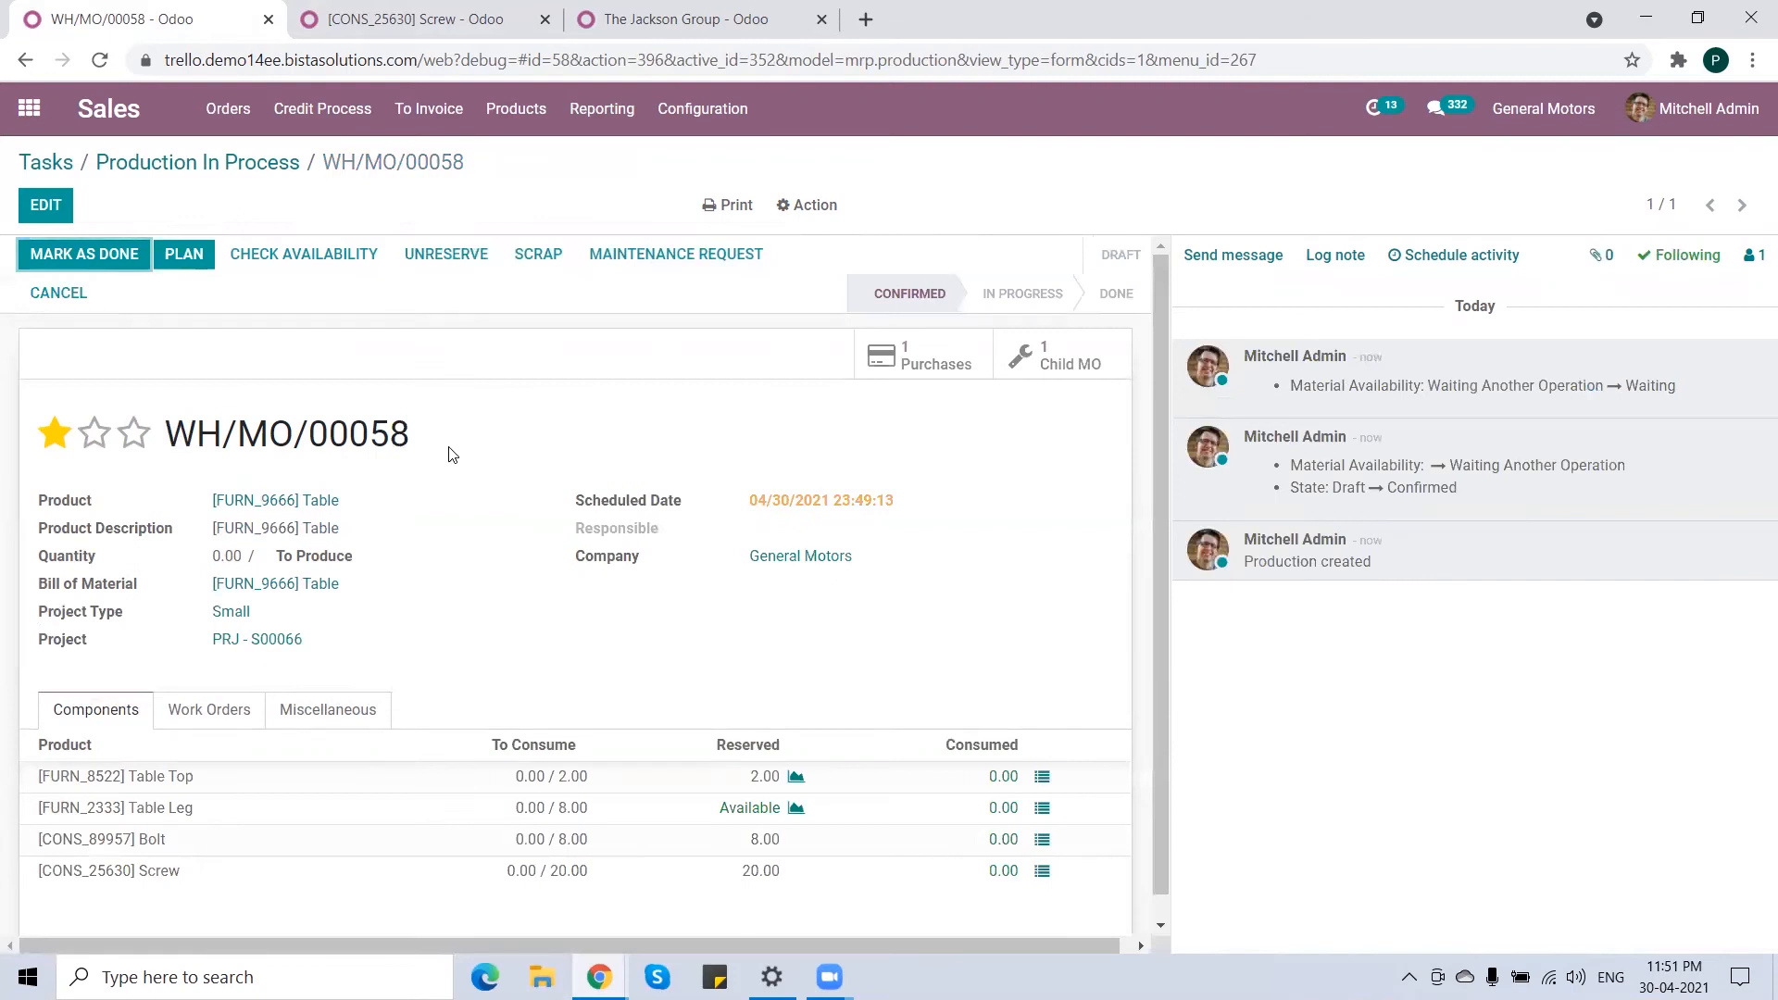
right_click(150, 23)
click(247, 161)
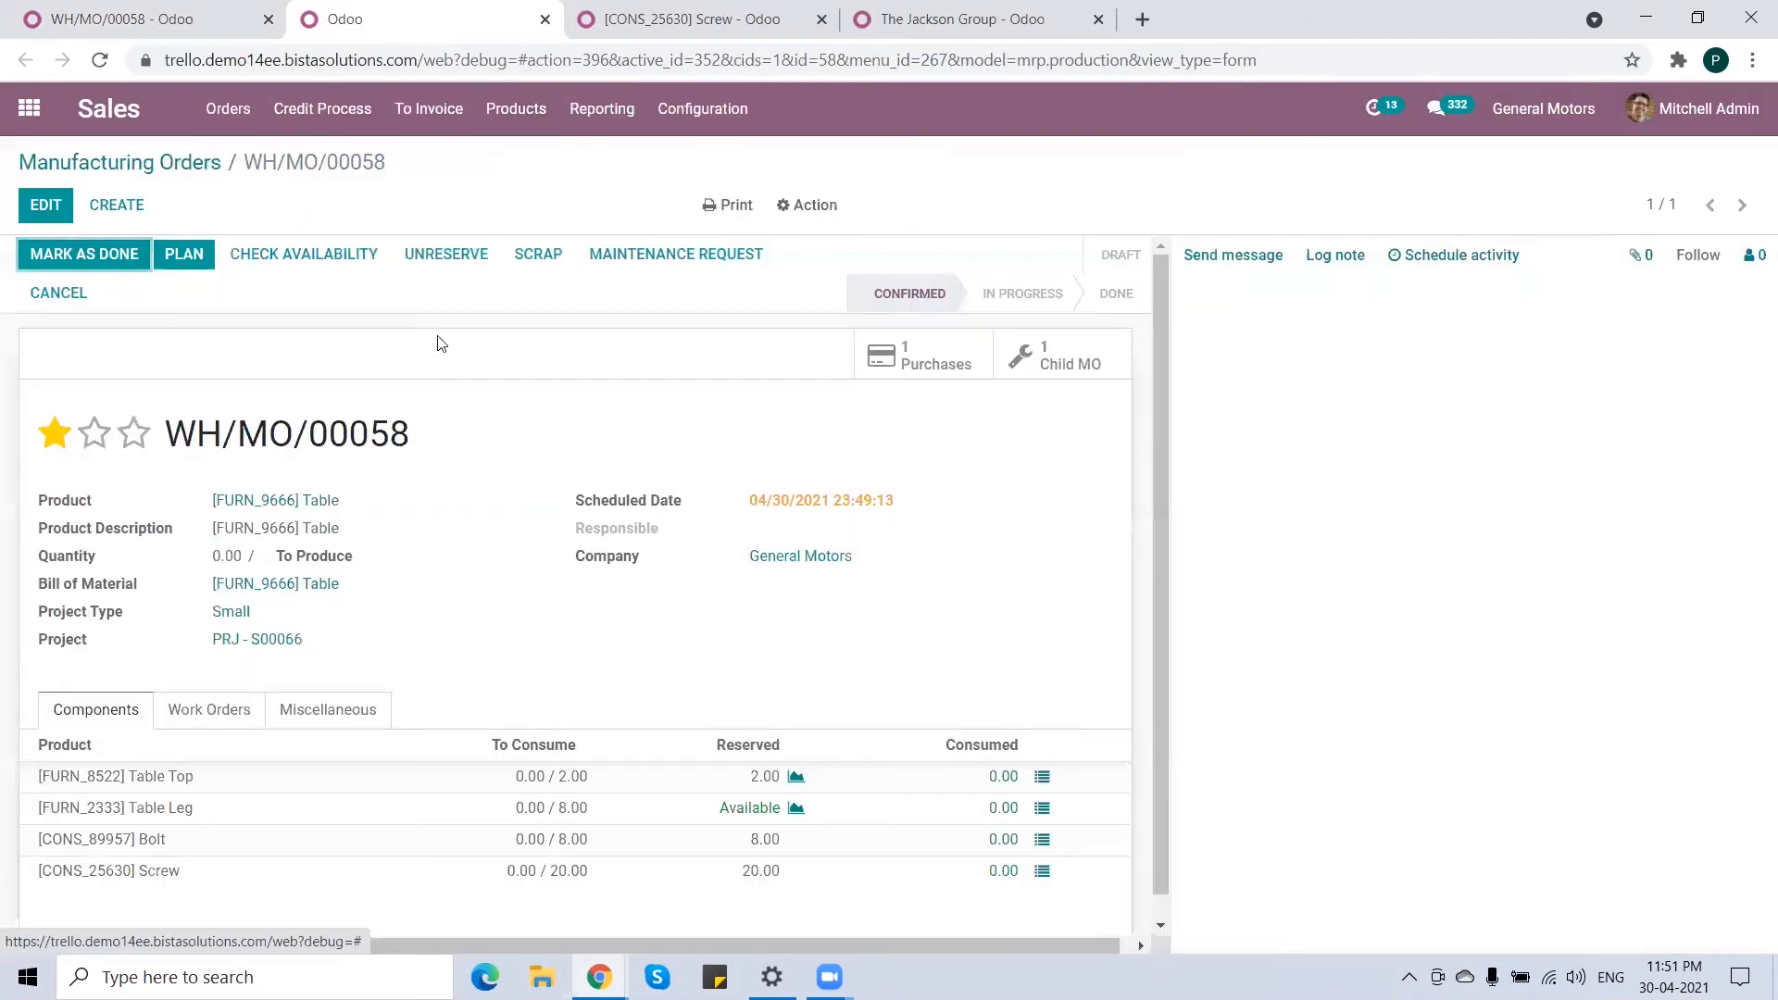
- Open the Assembly work order of WH/MO/00058 in the tablet view and set the produced quantity to 2
scroll(436, 602, down, 1)
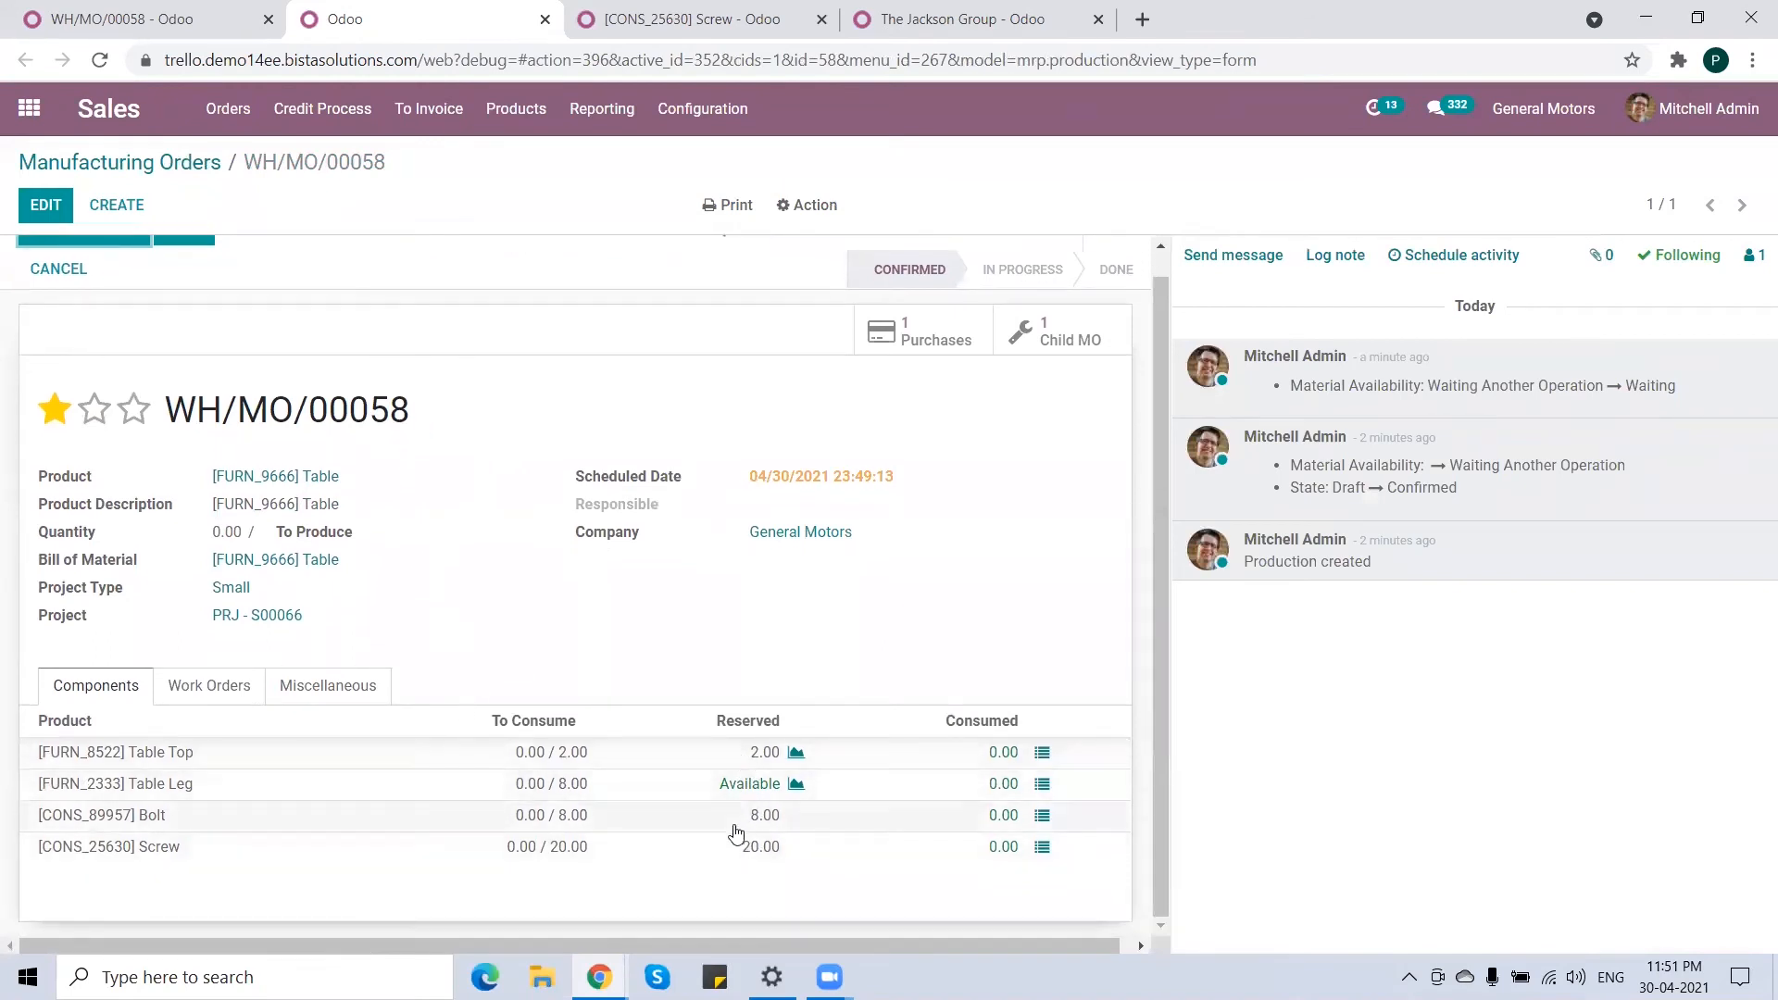
click(222, 697)
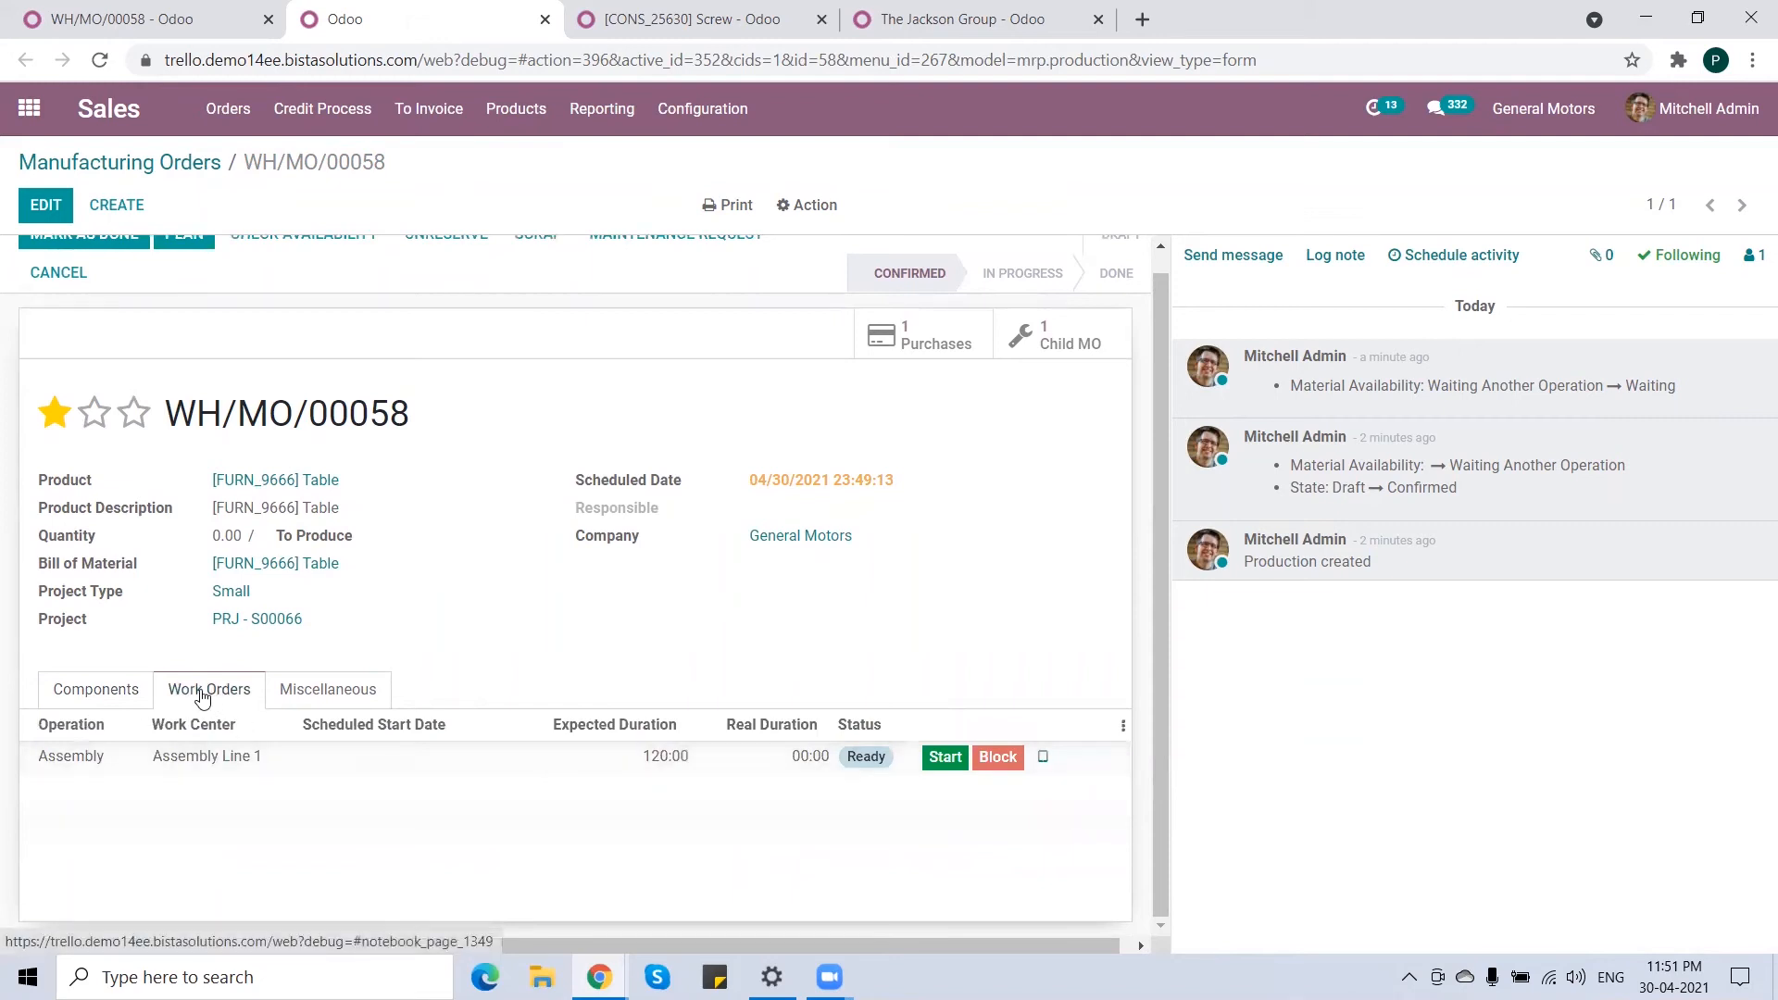
scroll(207, 310, up, 1)
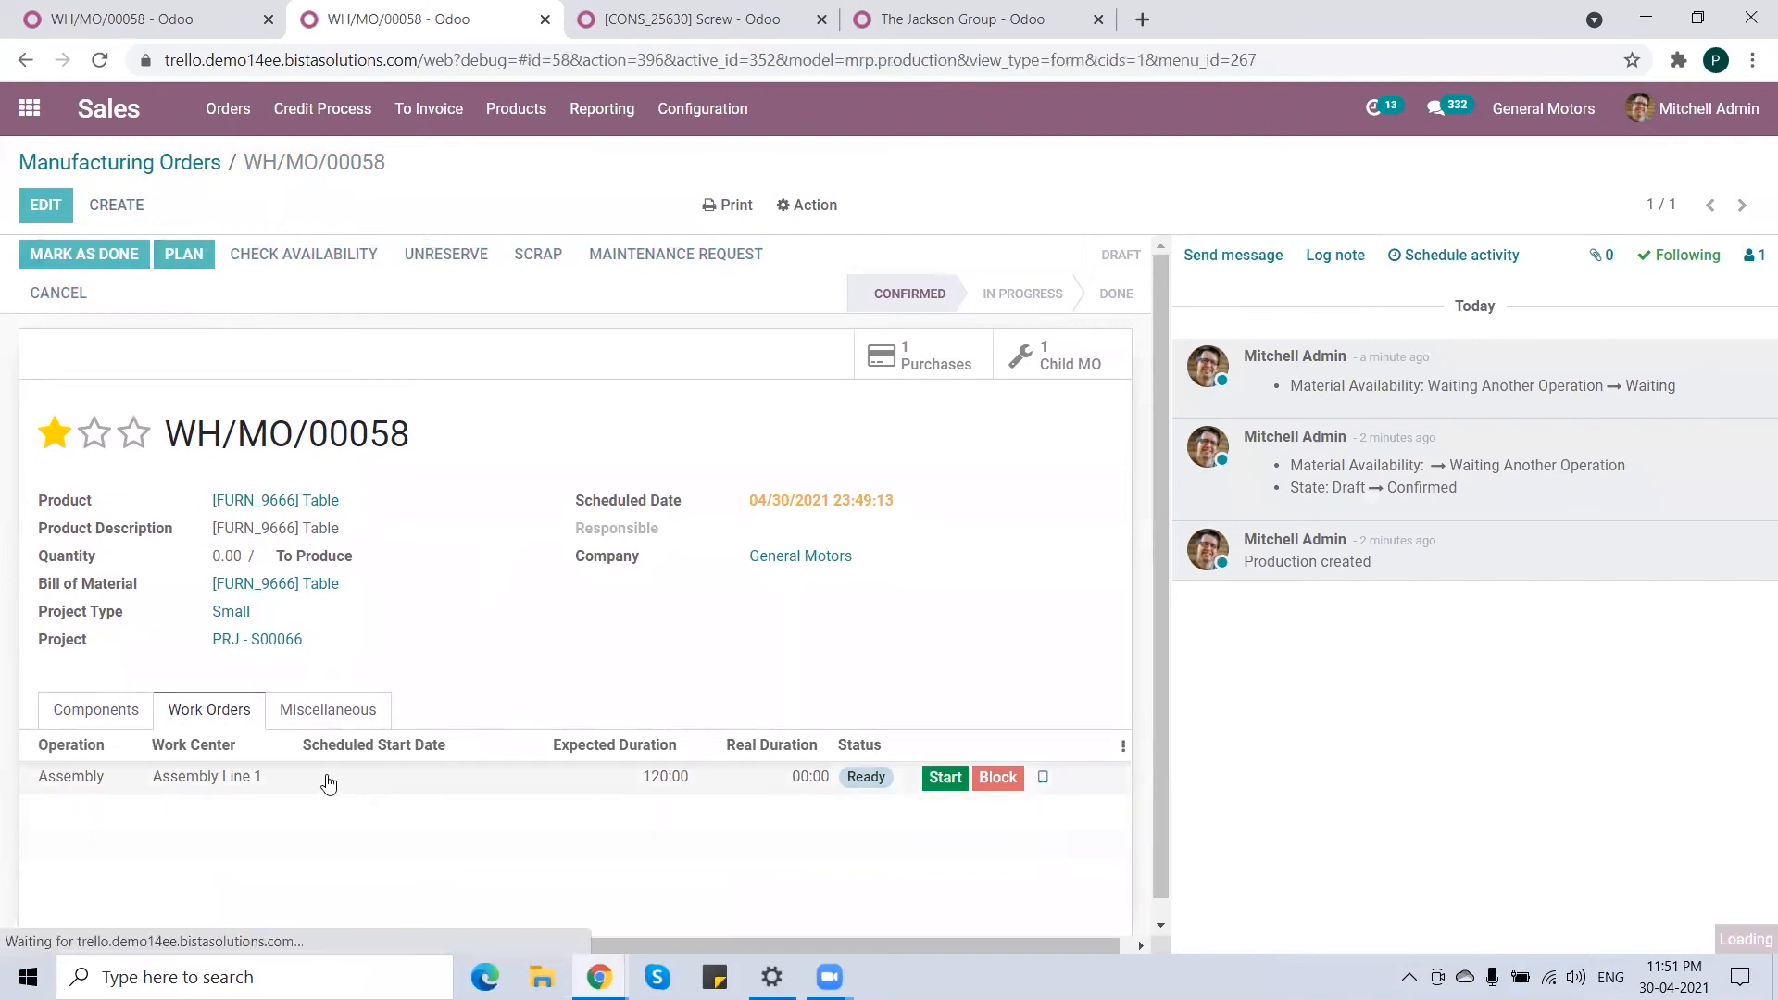
click(1044, 779)
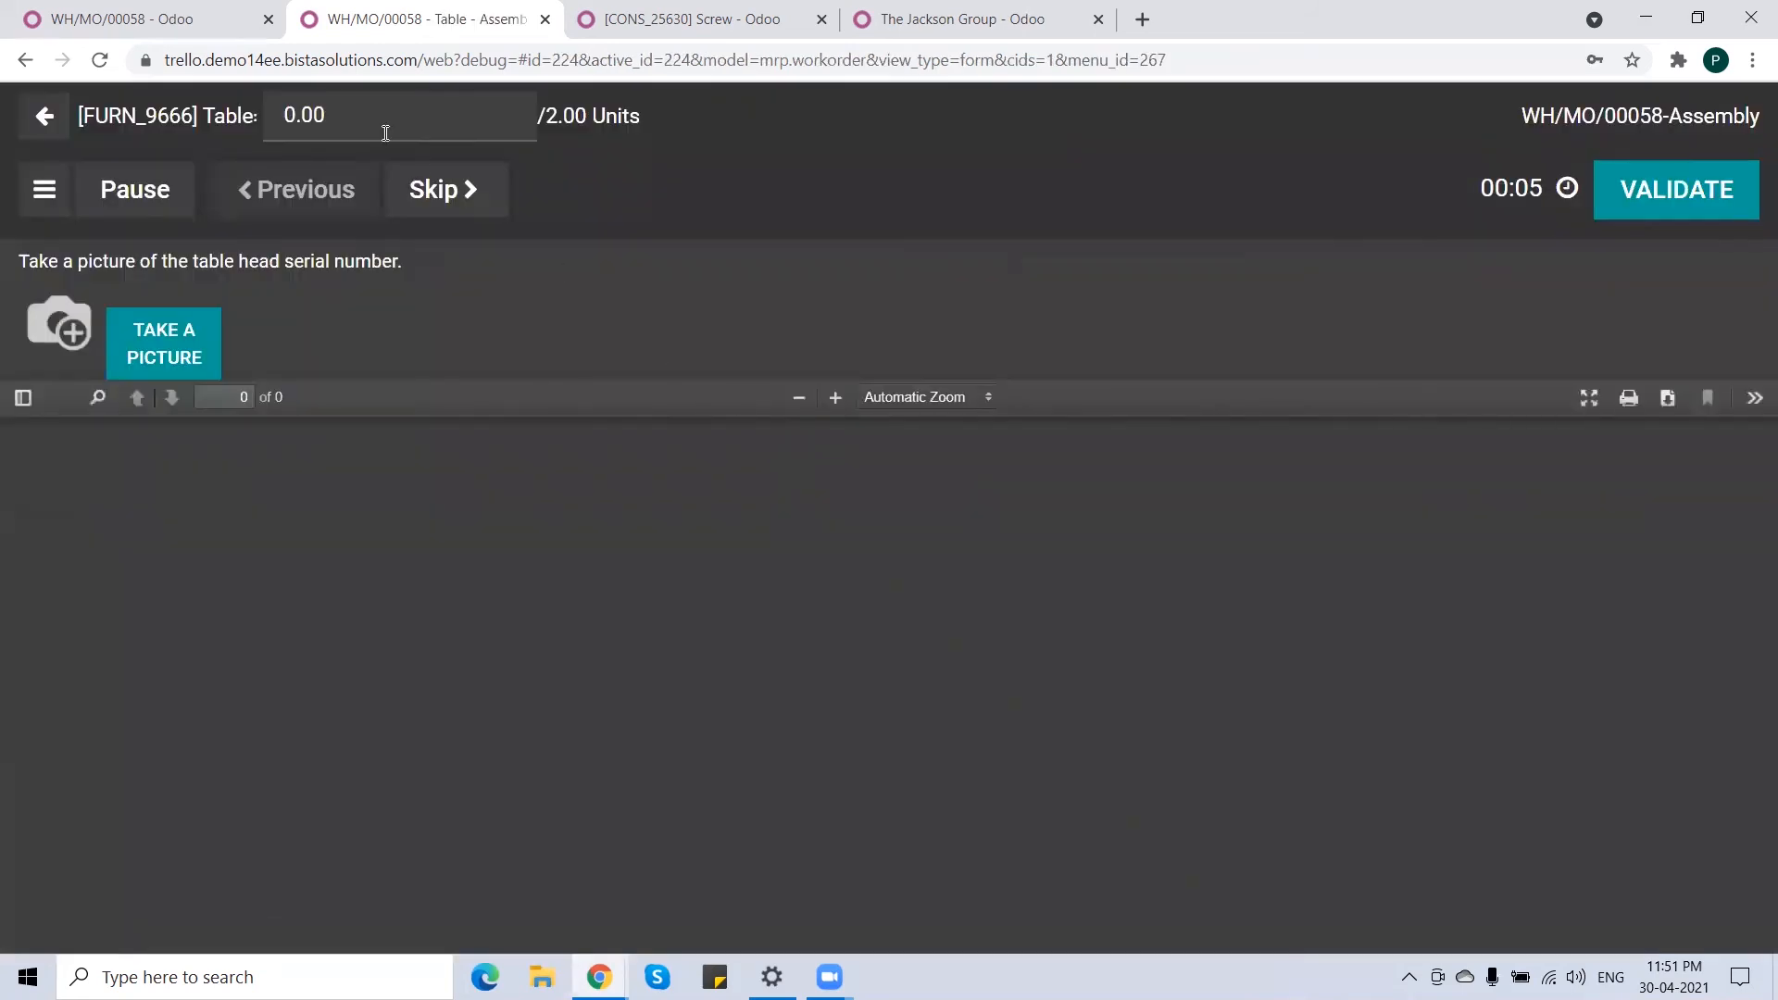
click(367, 115)
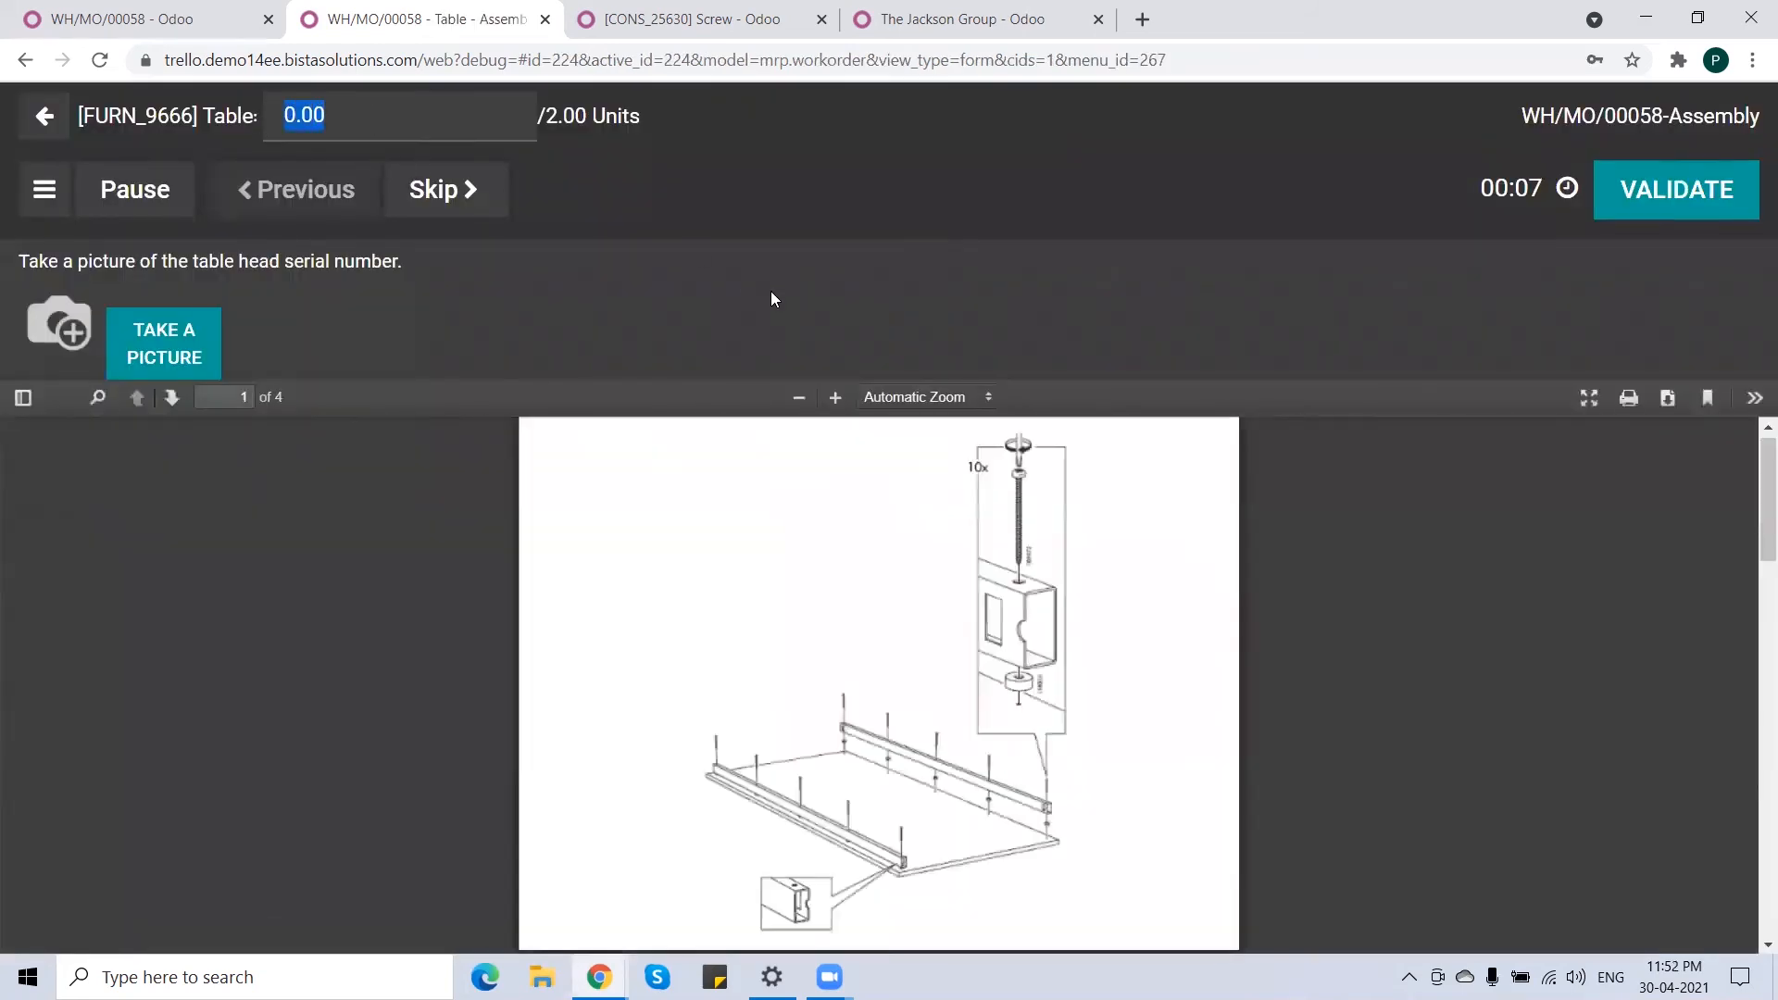
text(2)
click(723, 172)
- Upload a picture for the table head serial number check and validate it
click(47, 189)
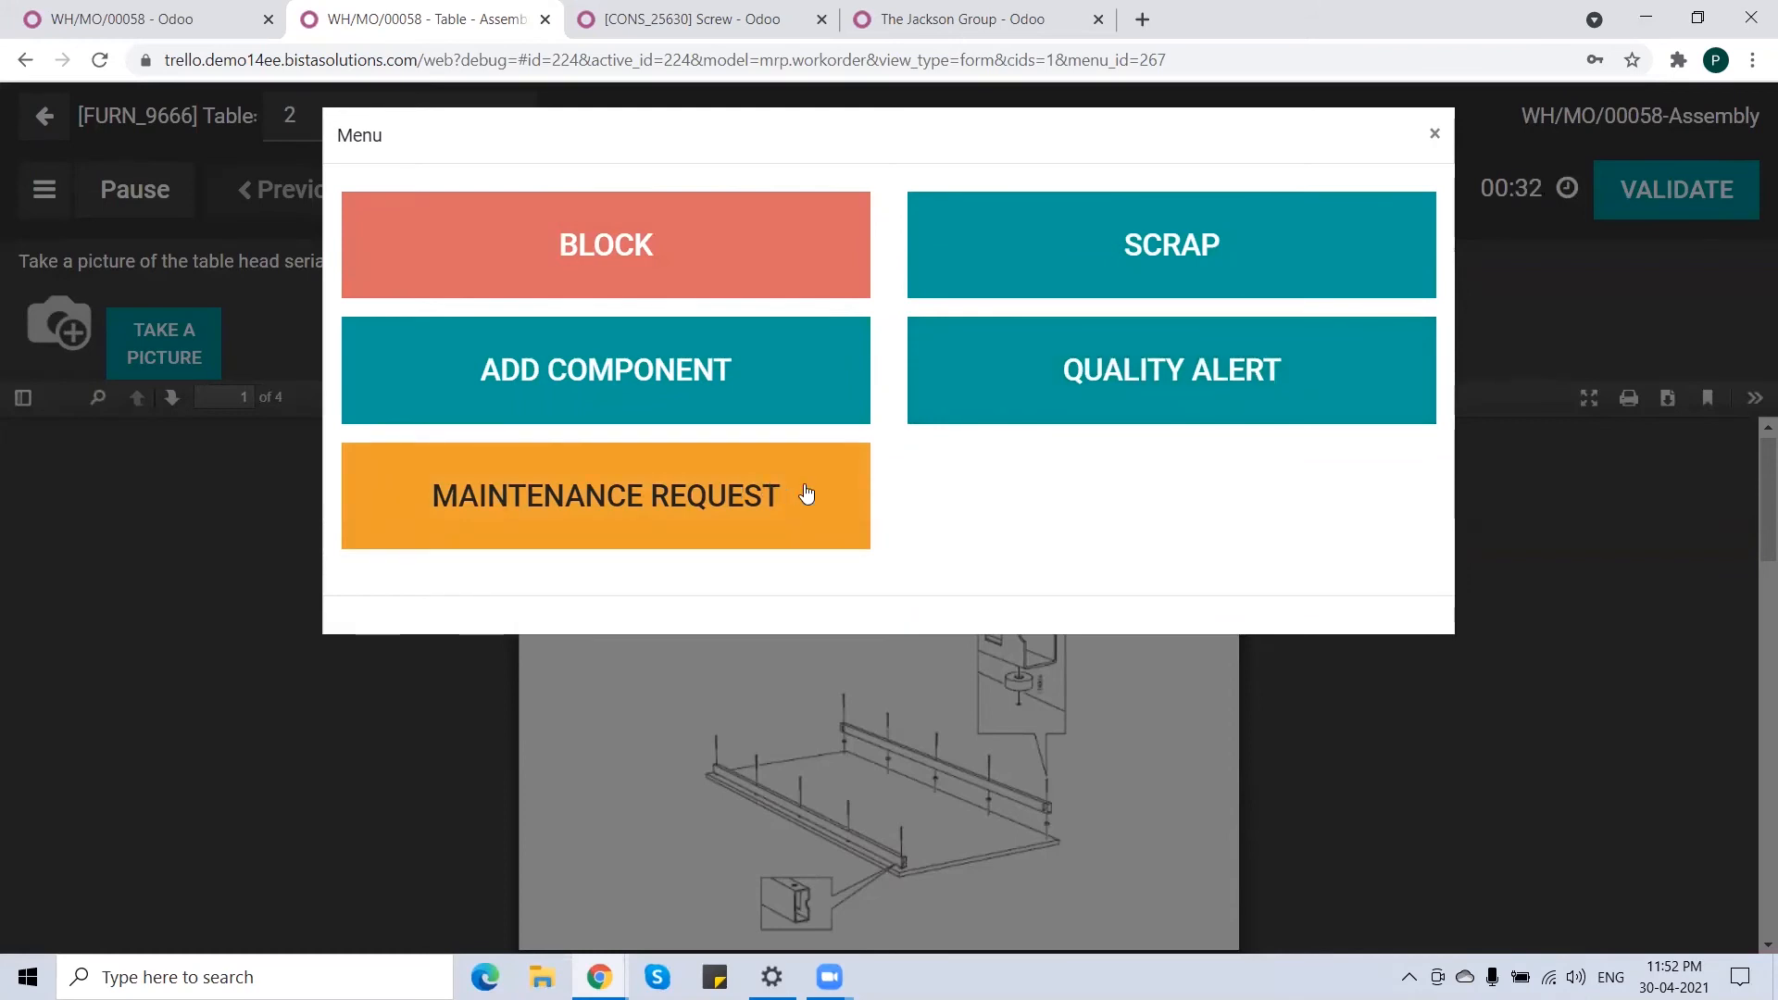
click(1433, 138)
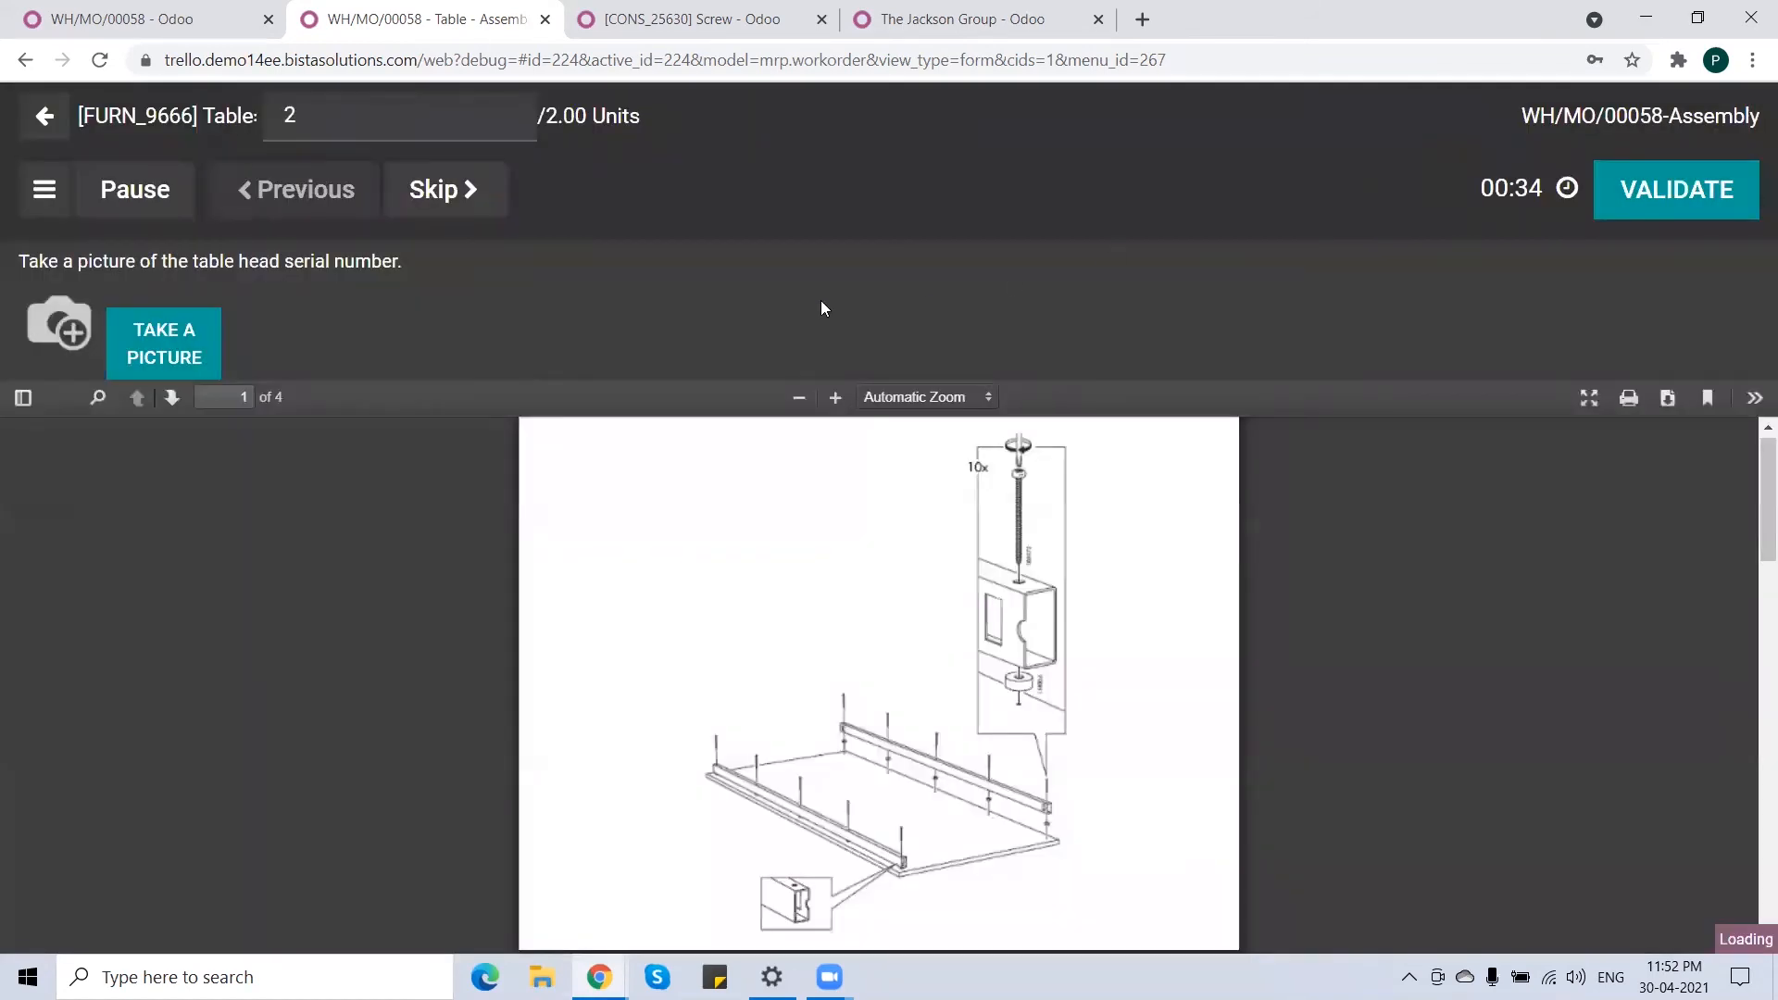
click(175, 348)
click(559, 605)
double_click(559, 606)
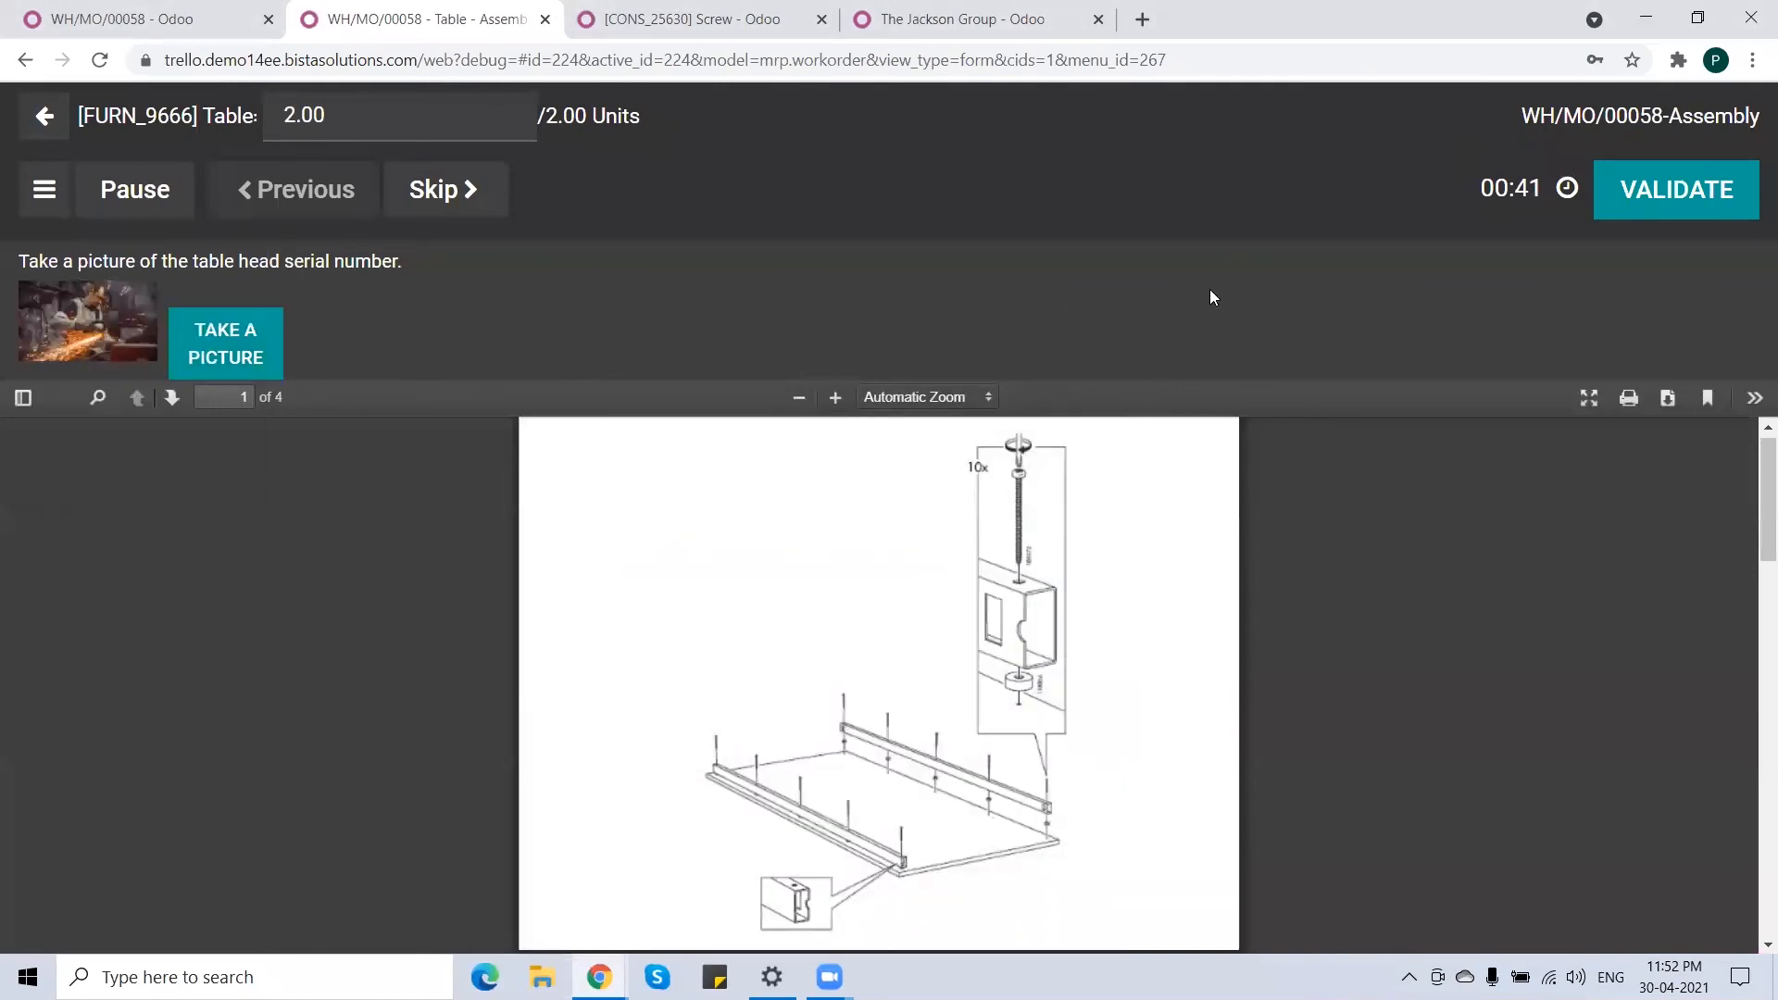
click(1673, 209)
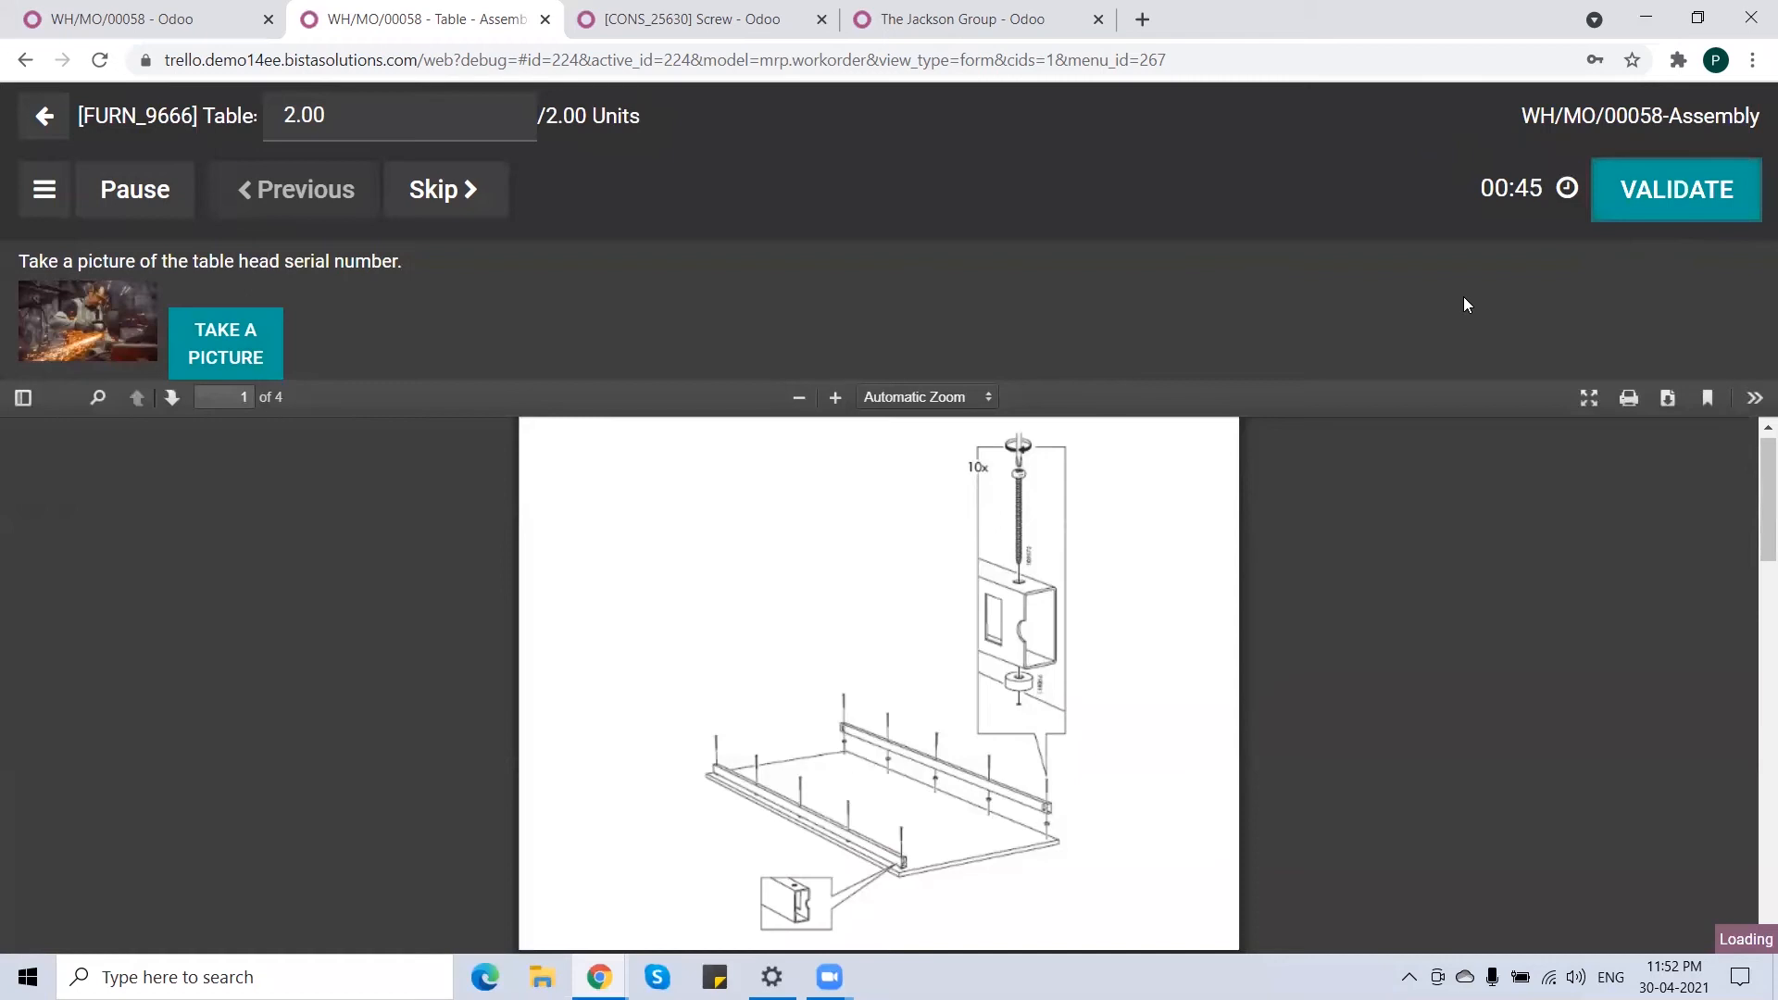
- Register the Table's component consumption for the Table Top, 8 Table Legs, 8 Bolts and 20 Screws
click(1658, 206)
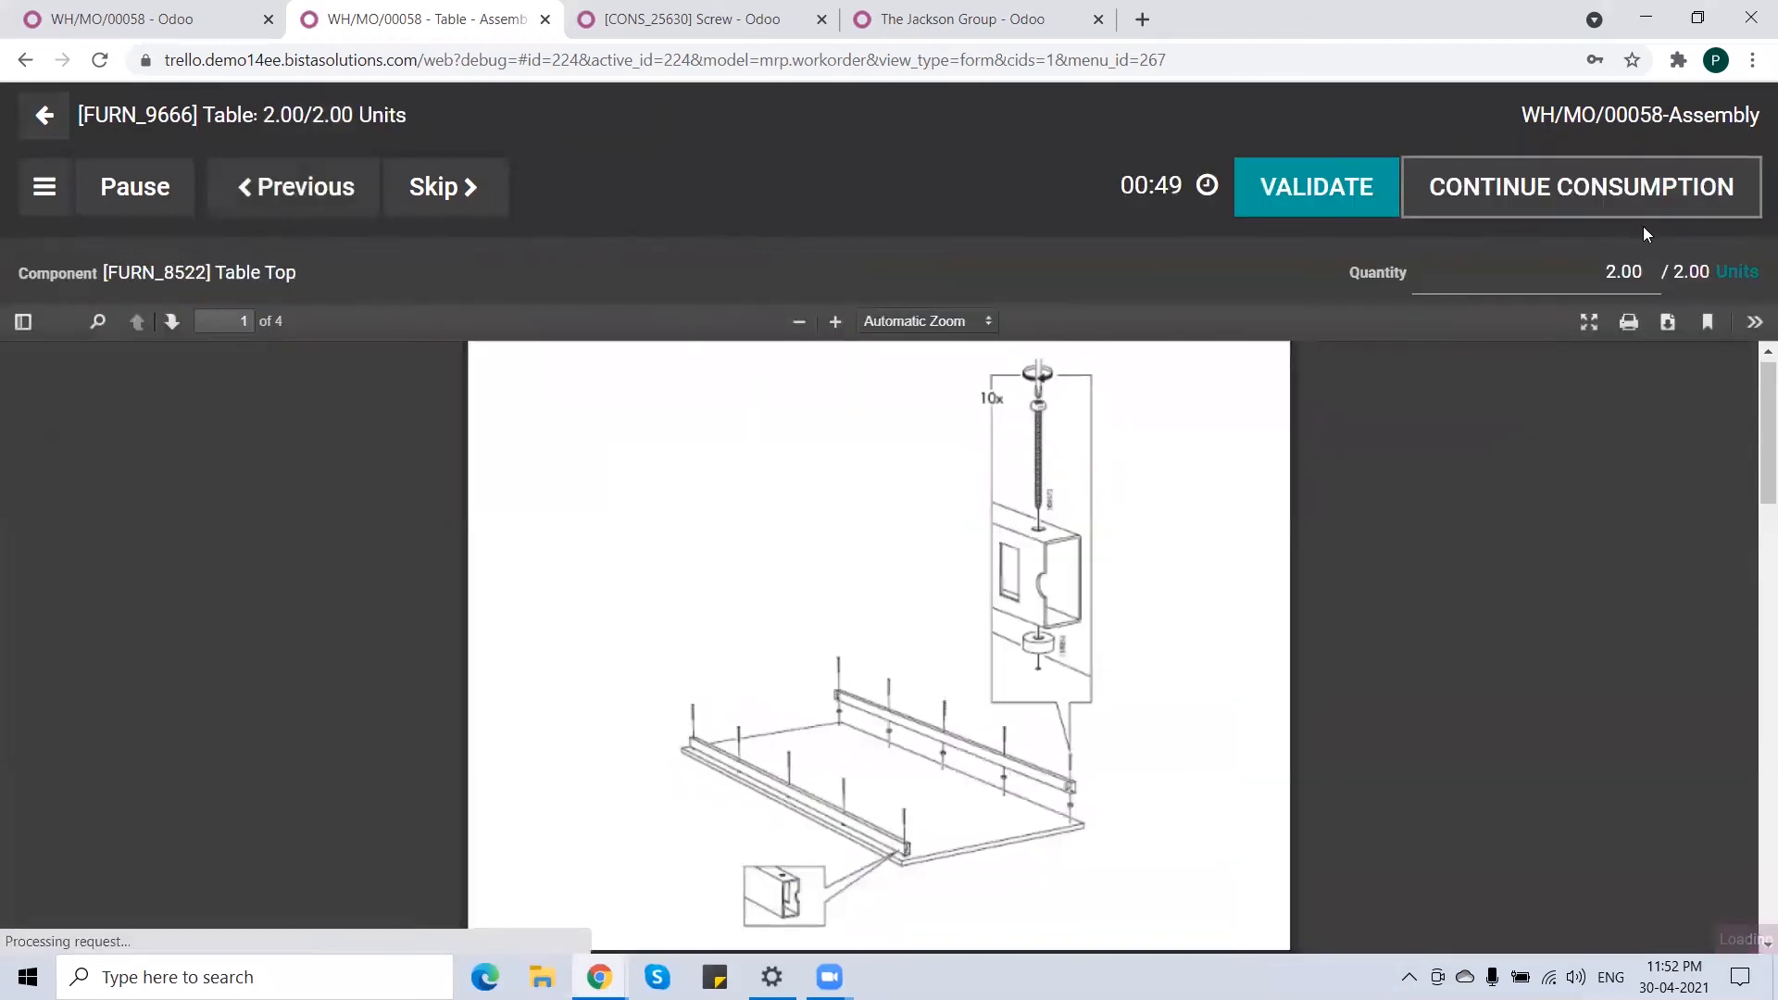
click(1328, 195)
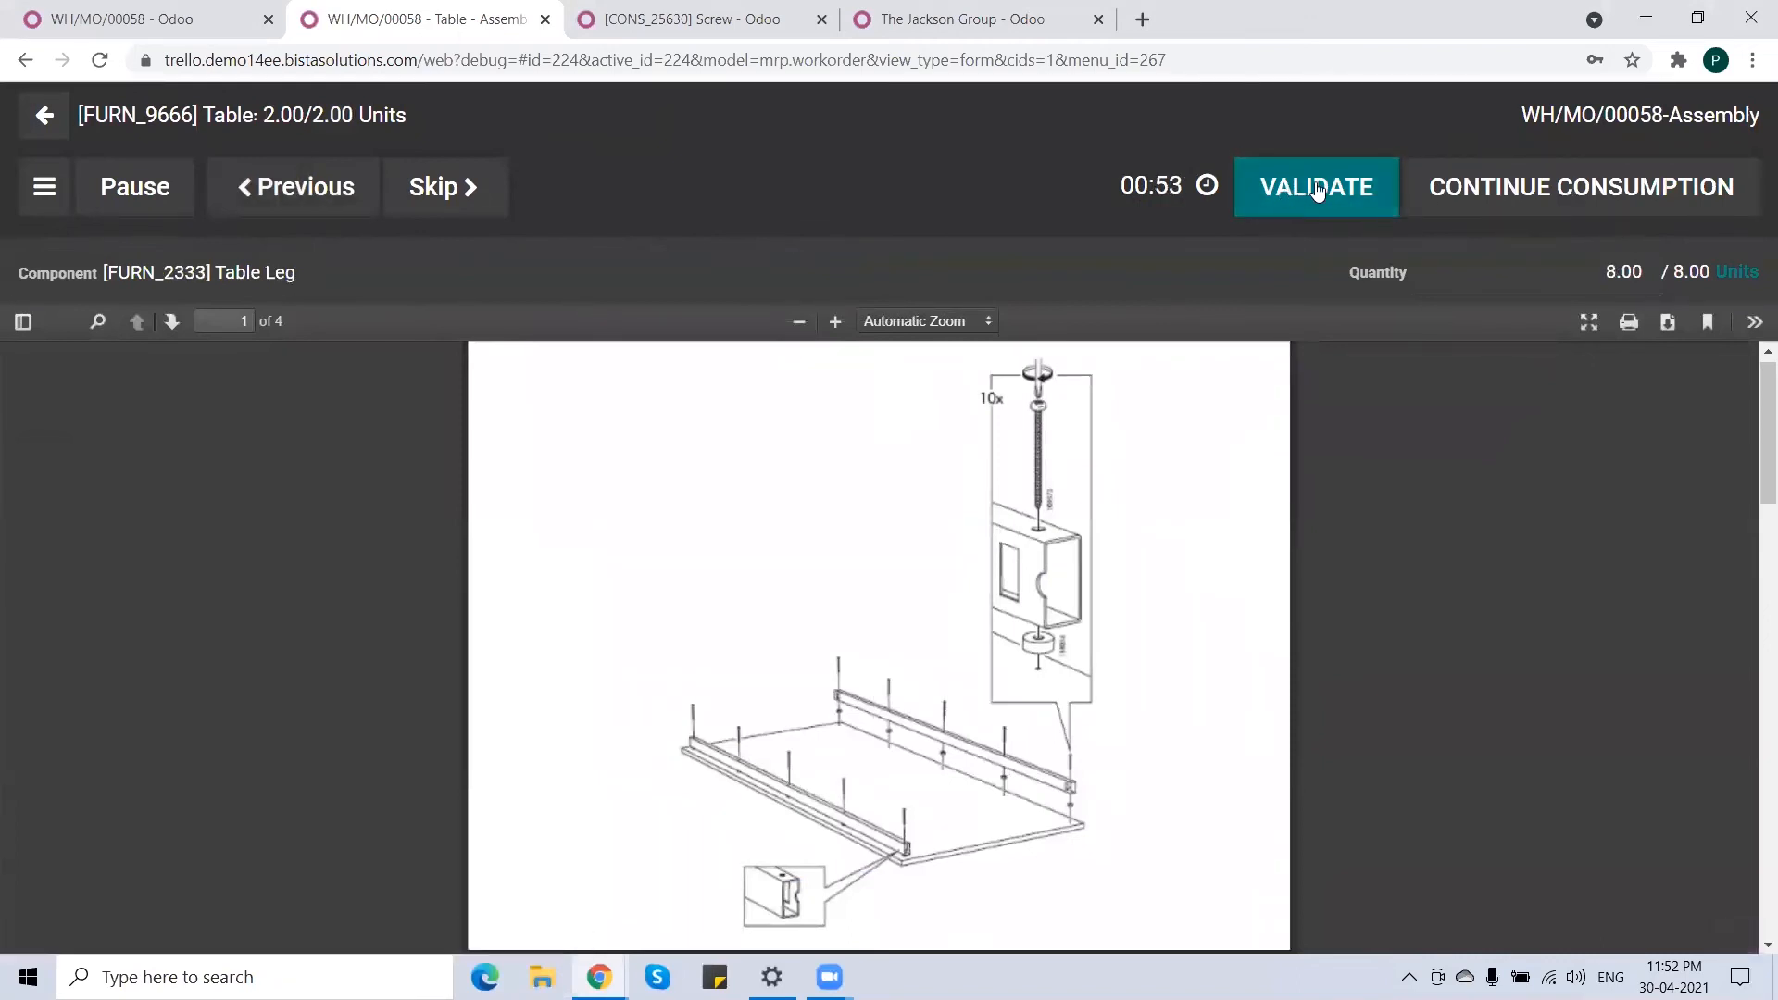
click(1328, 191)
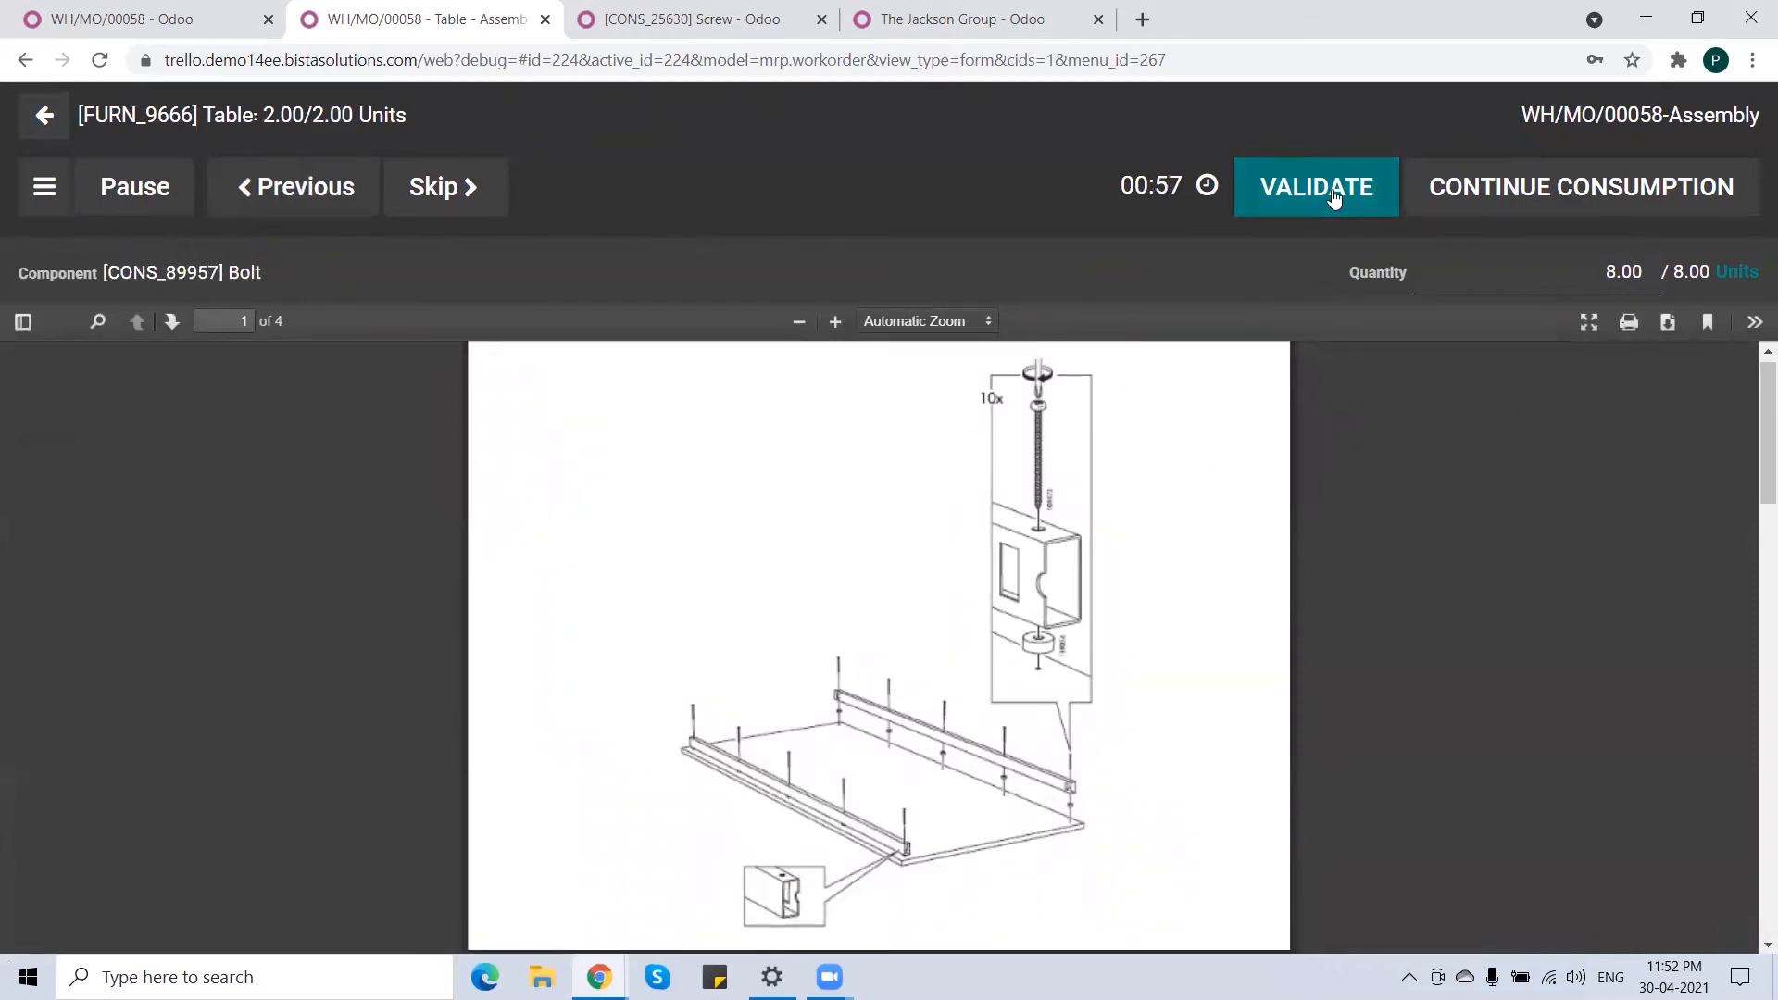
click(1333, 196)
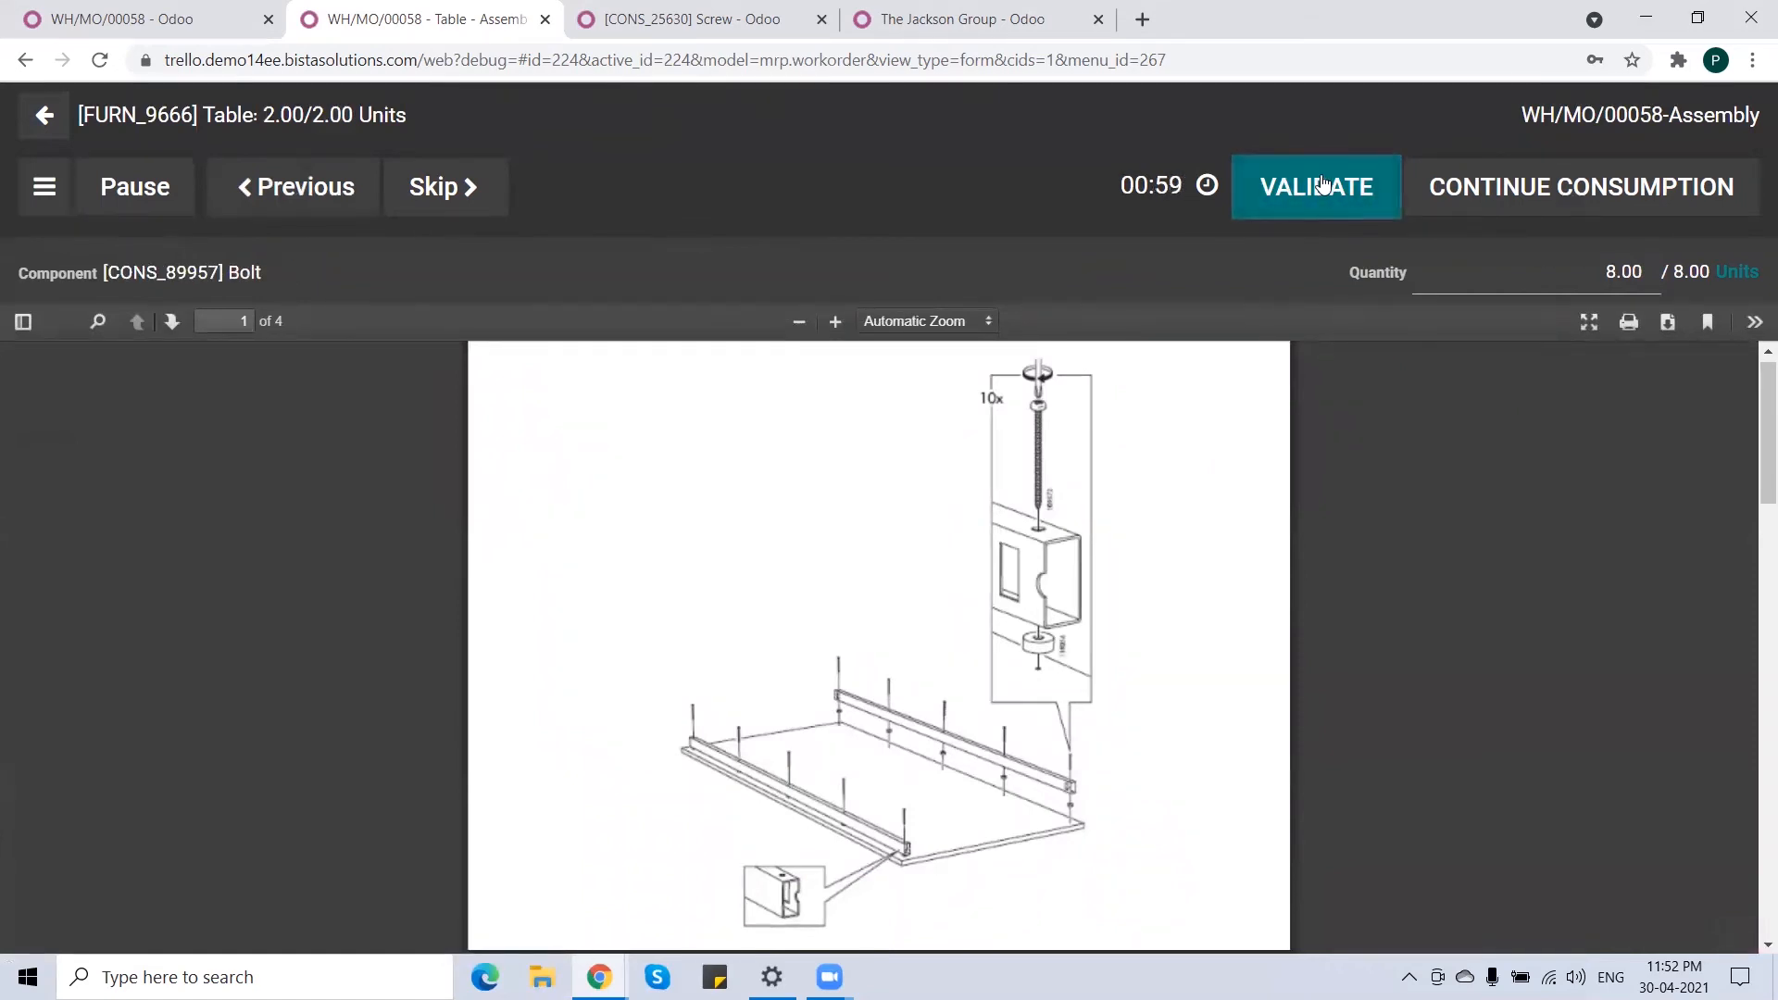
click(1308, 190)
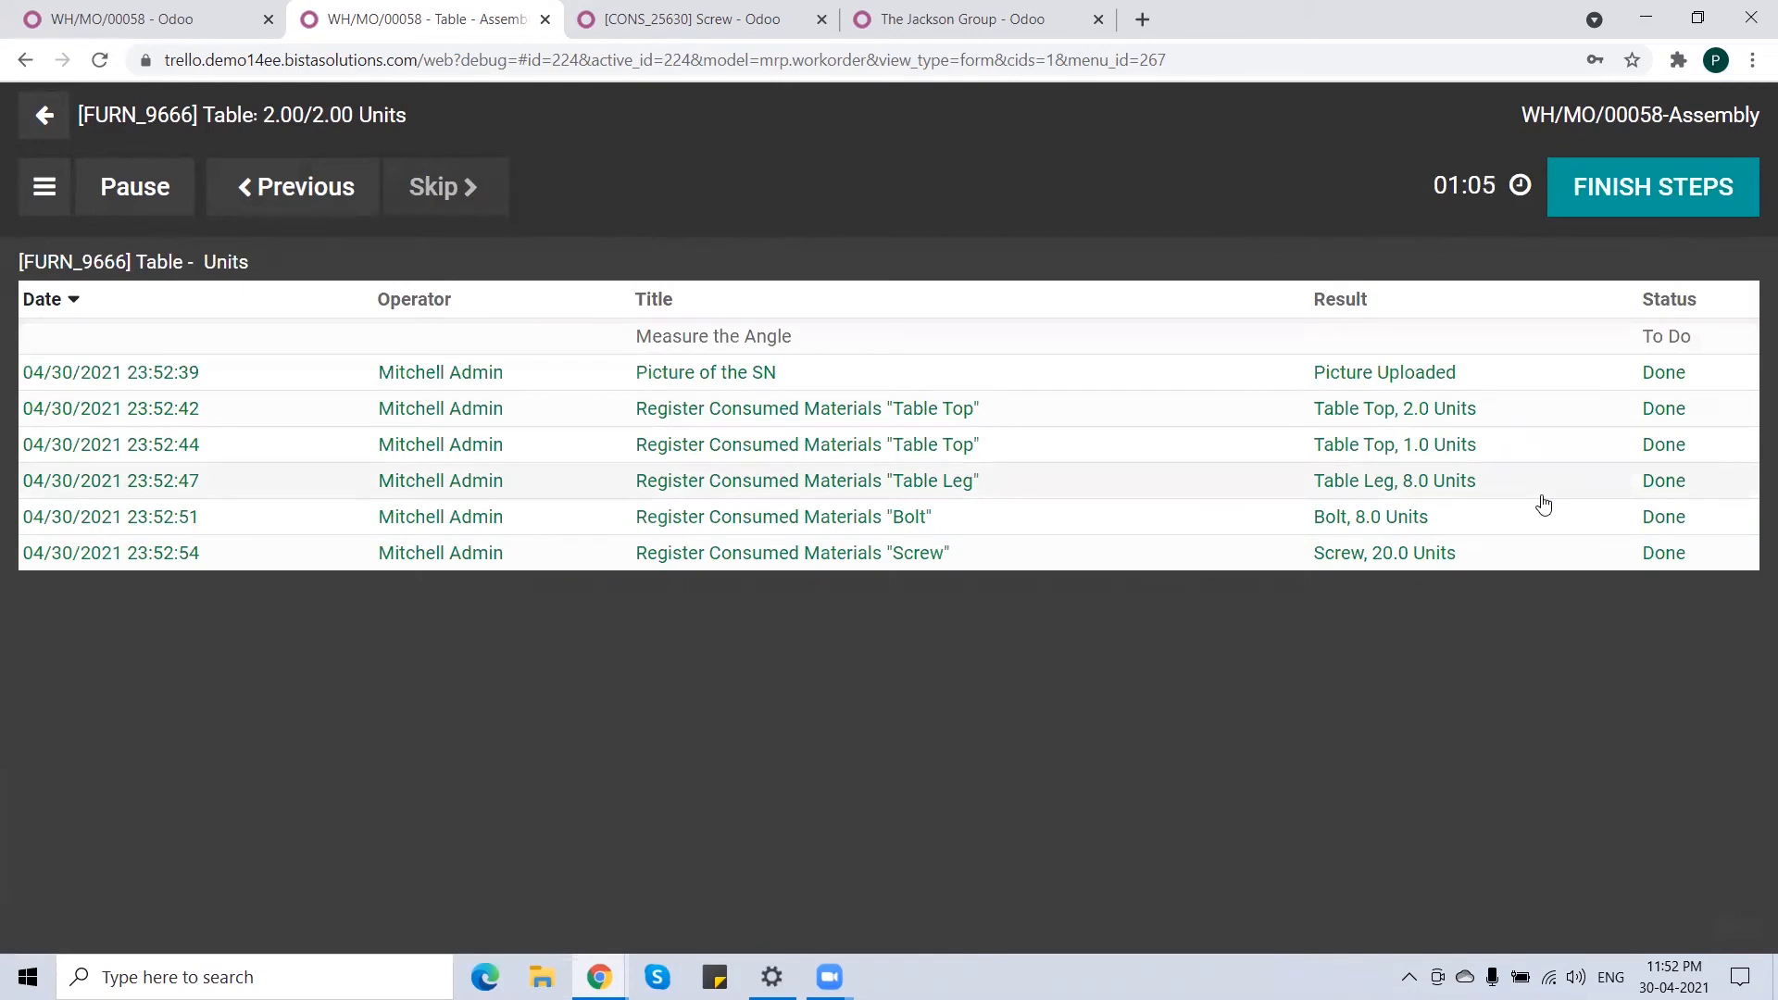
- Pass the panel angle measurement check and close the Table's manufacturing order
click(1630, 189)
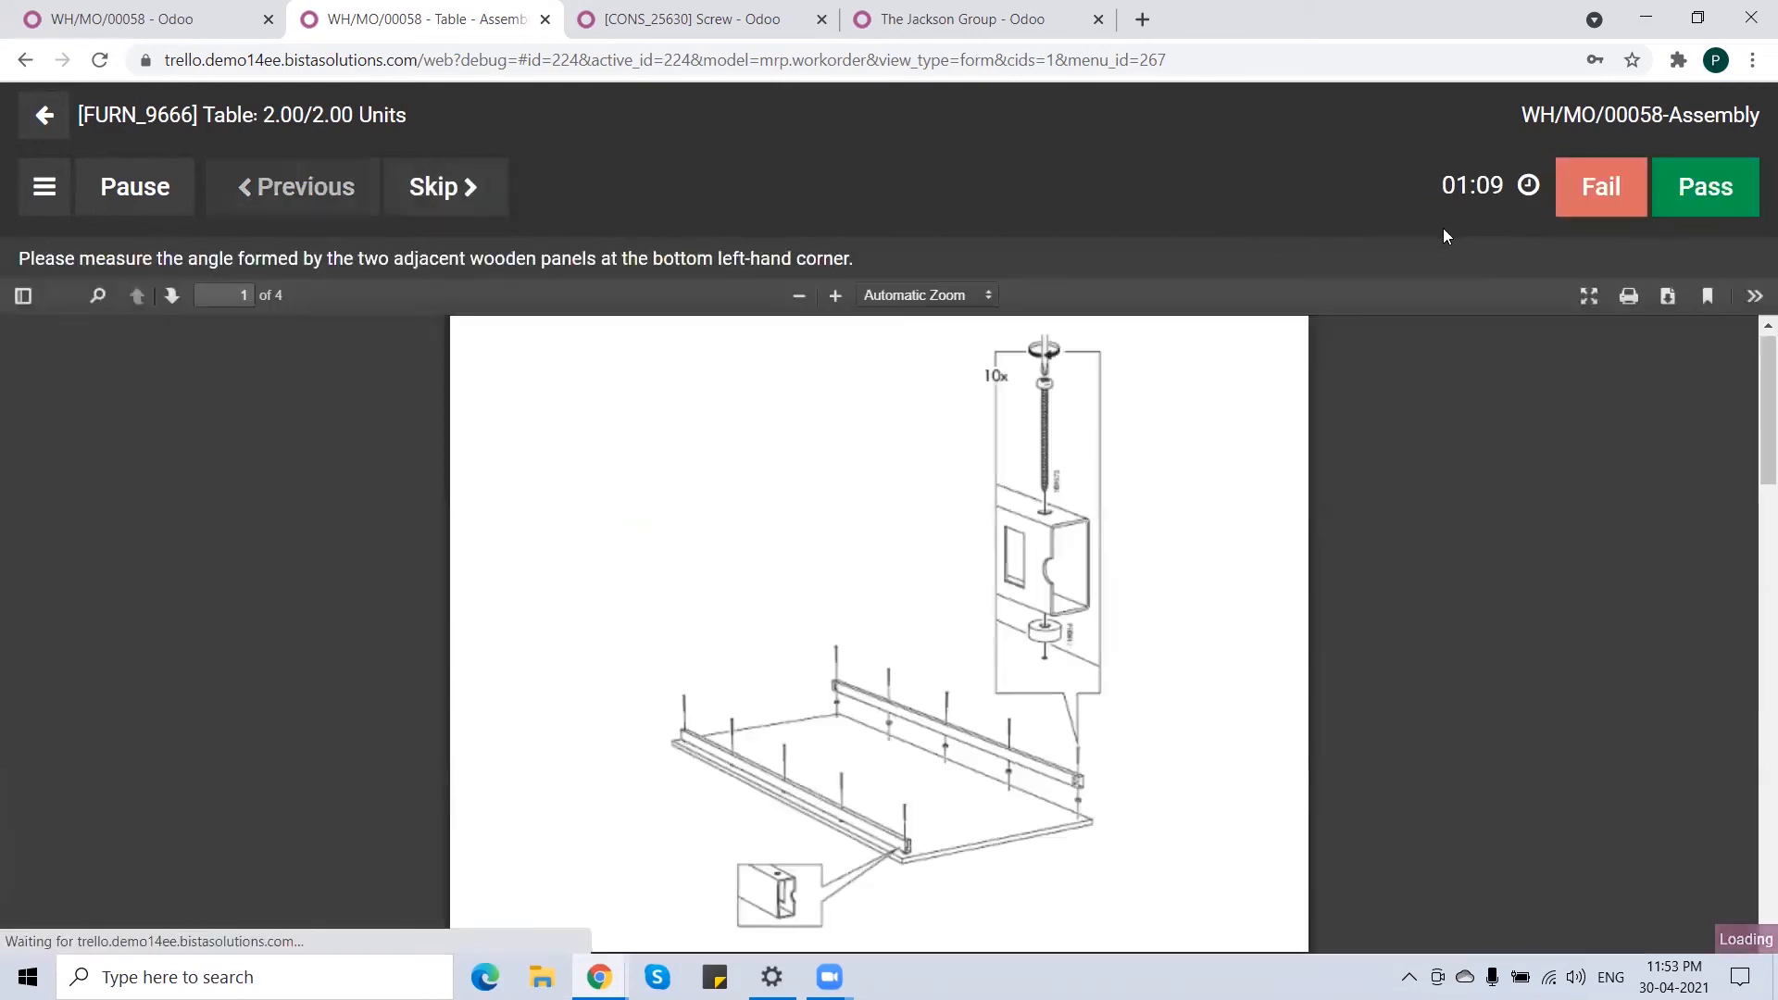
click(1693, 194)
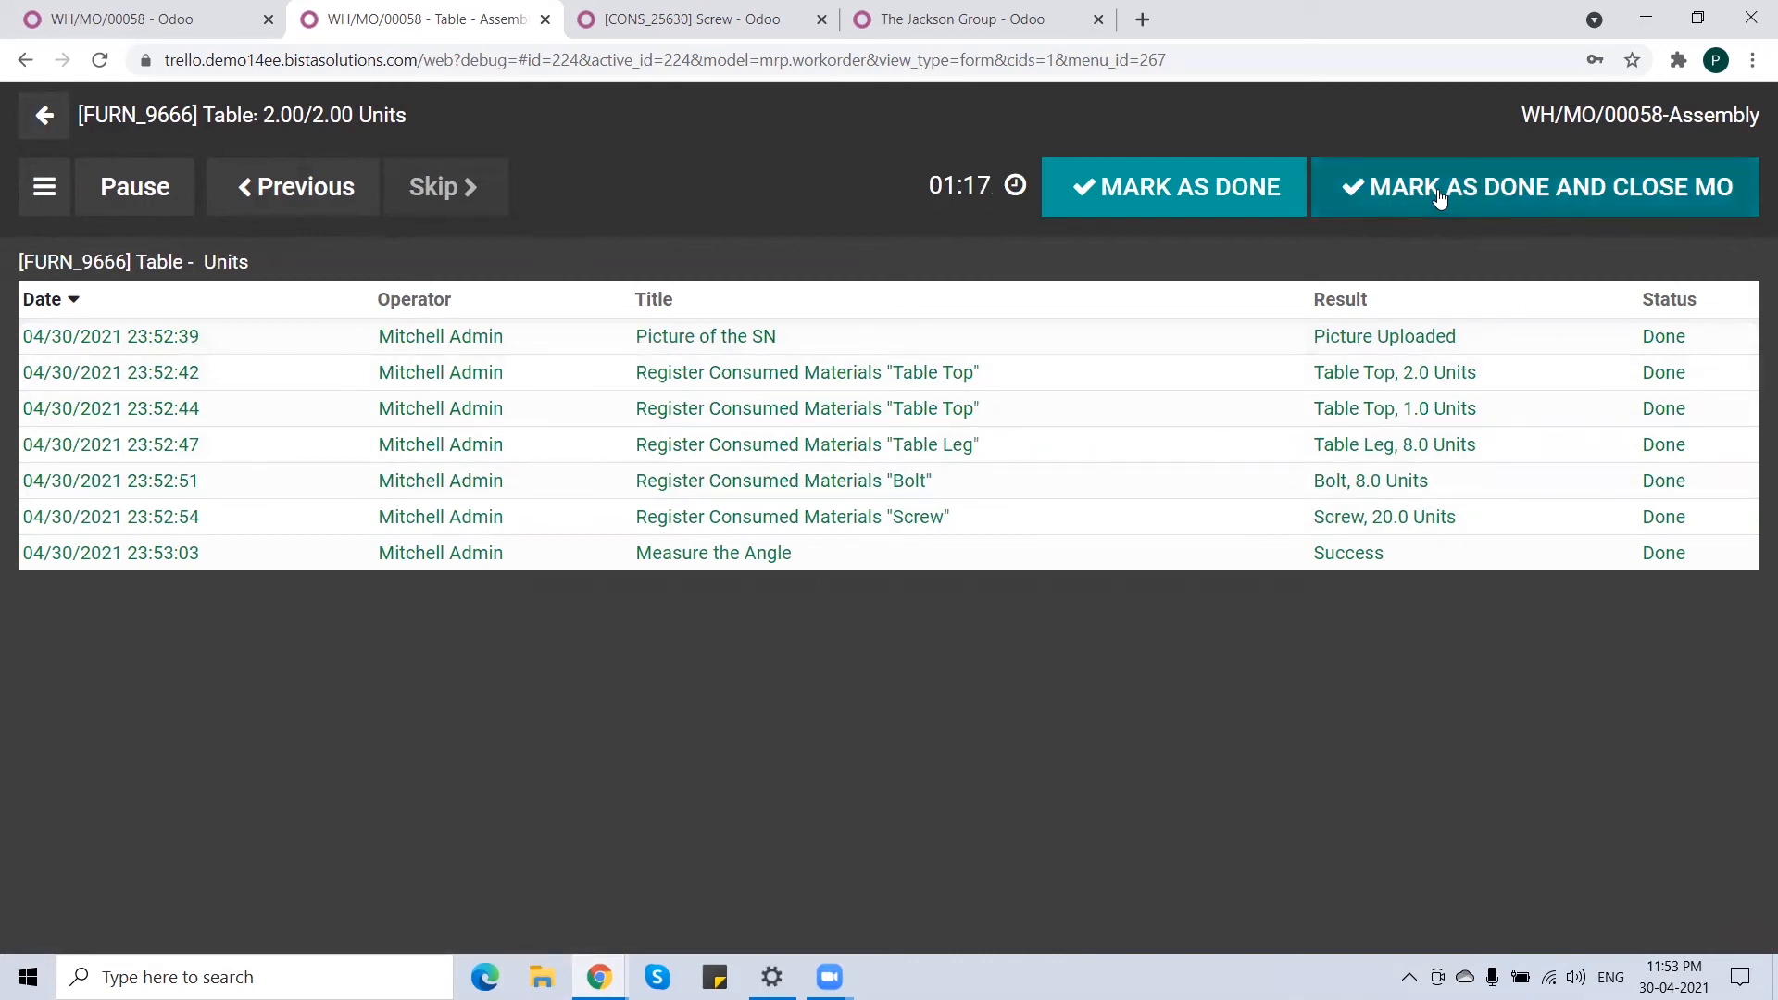
click(1537, 186)
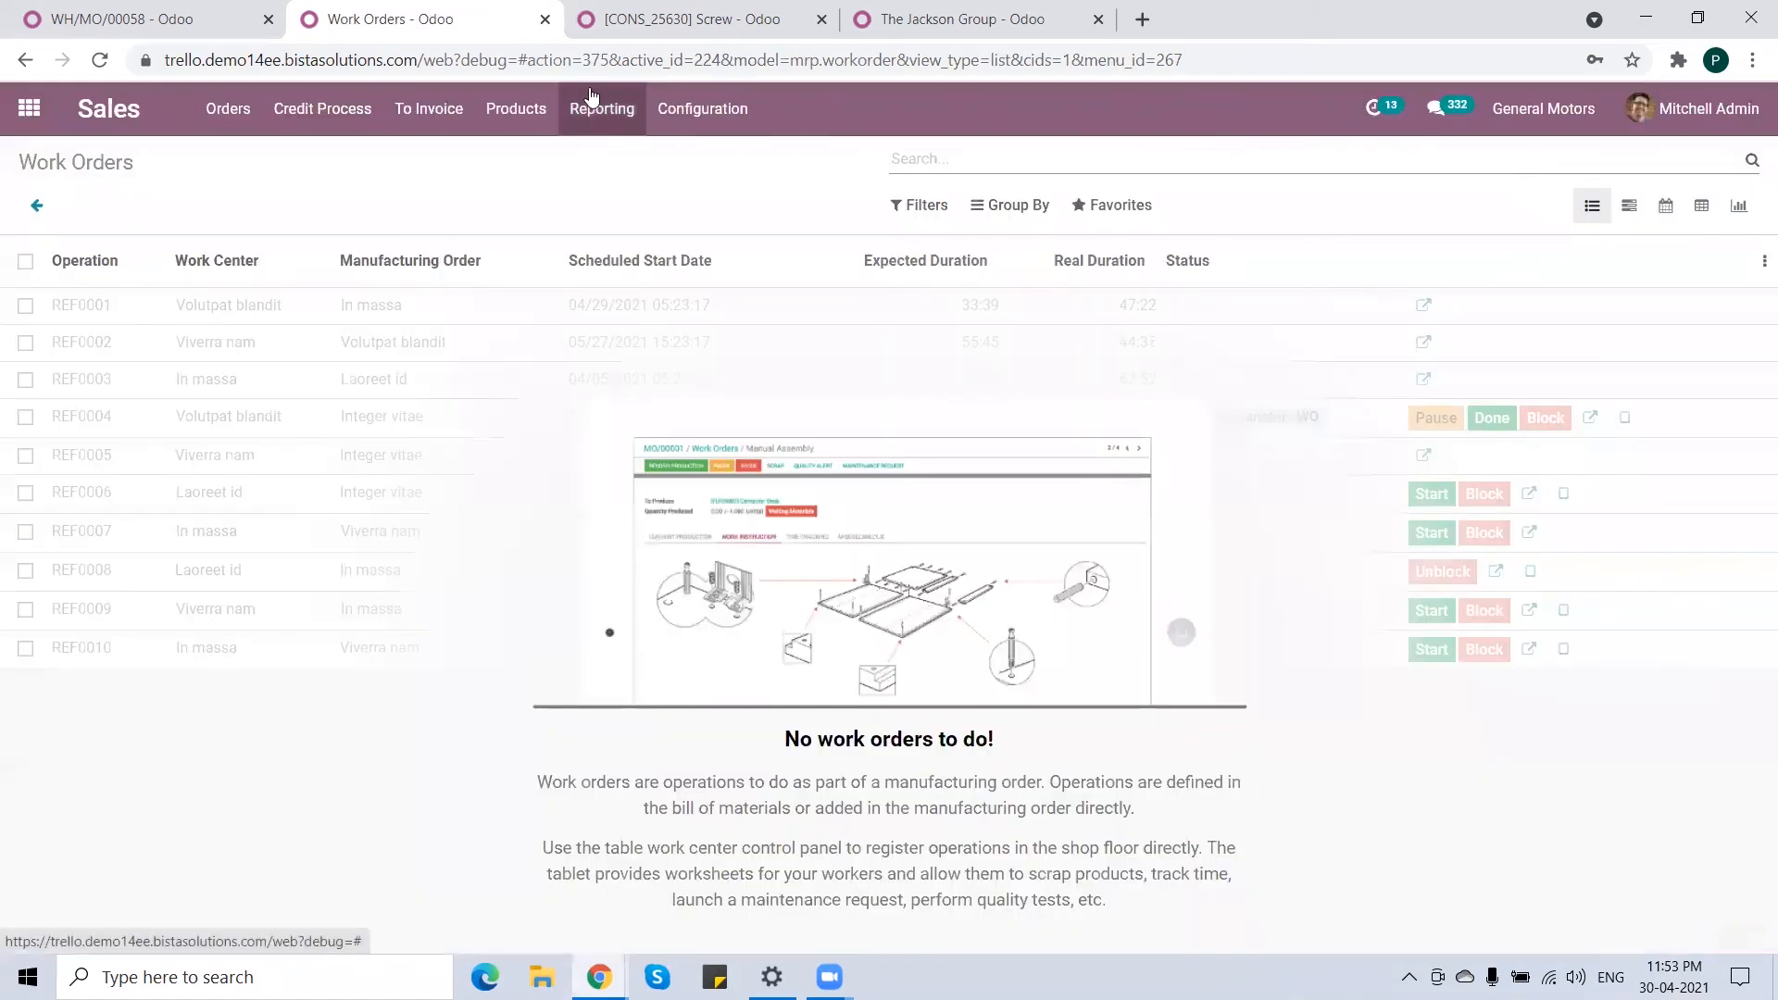
- Return to the Production In Process task and mark it as done
click(194, 25)
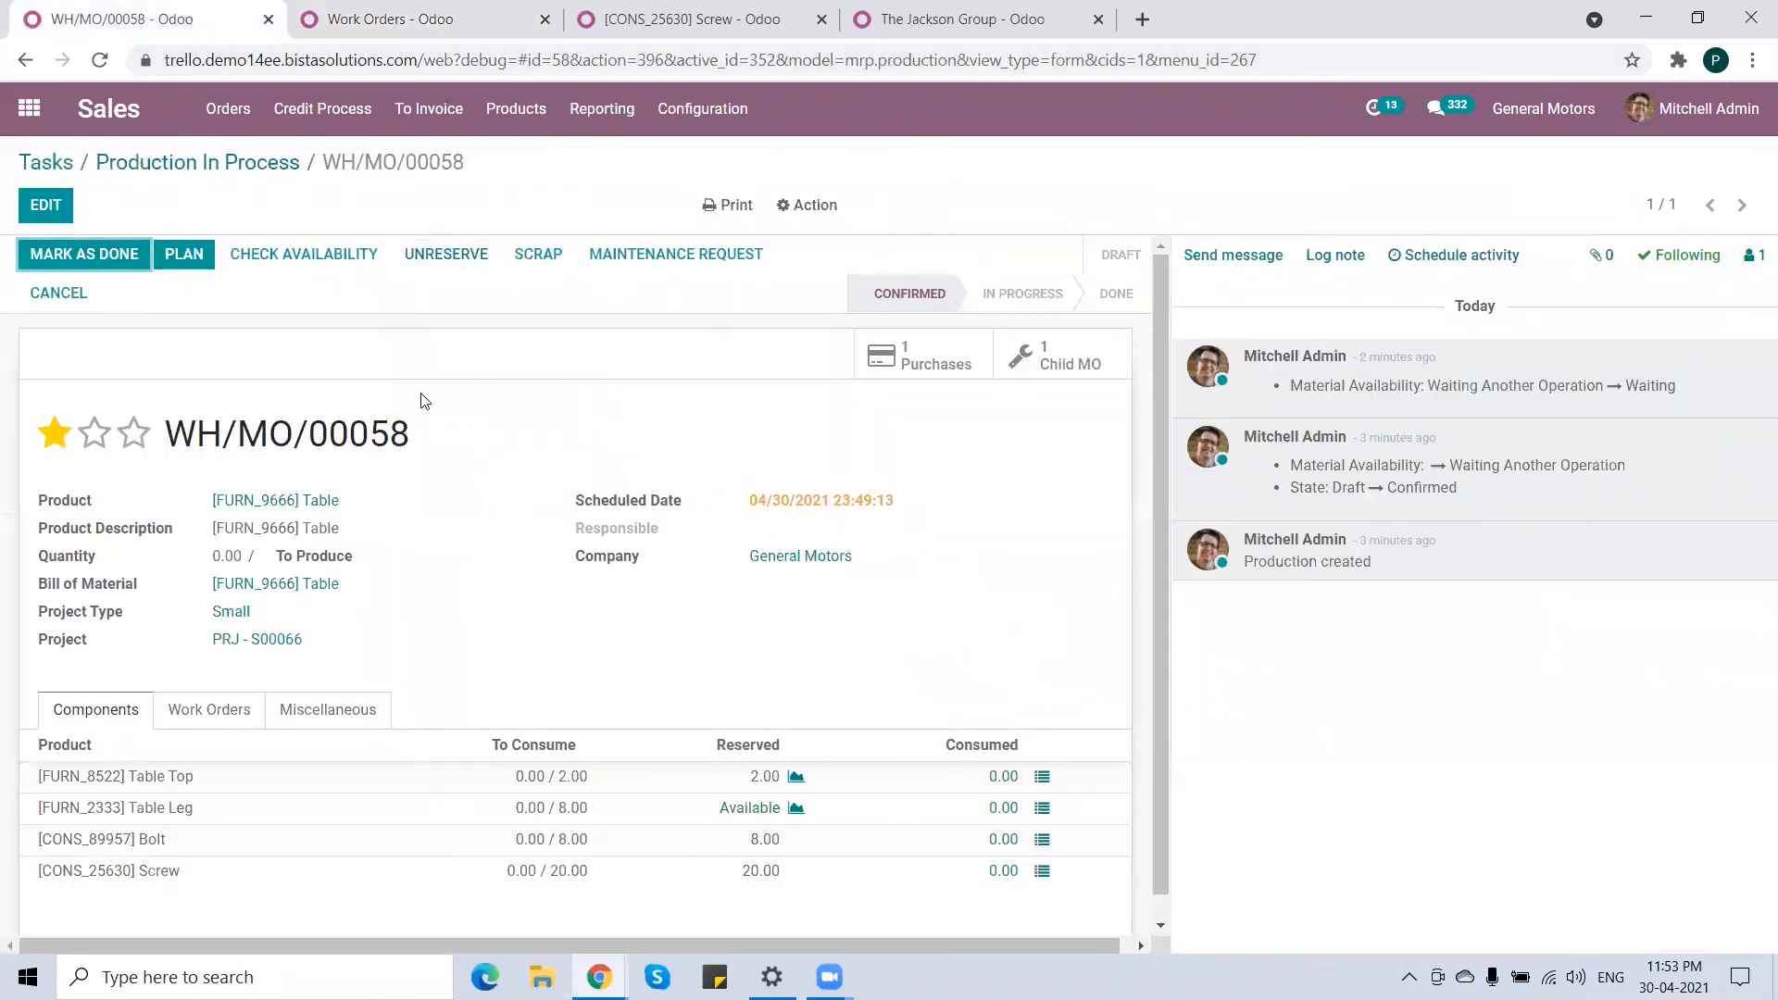
click(245, 163)
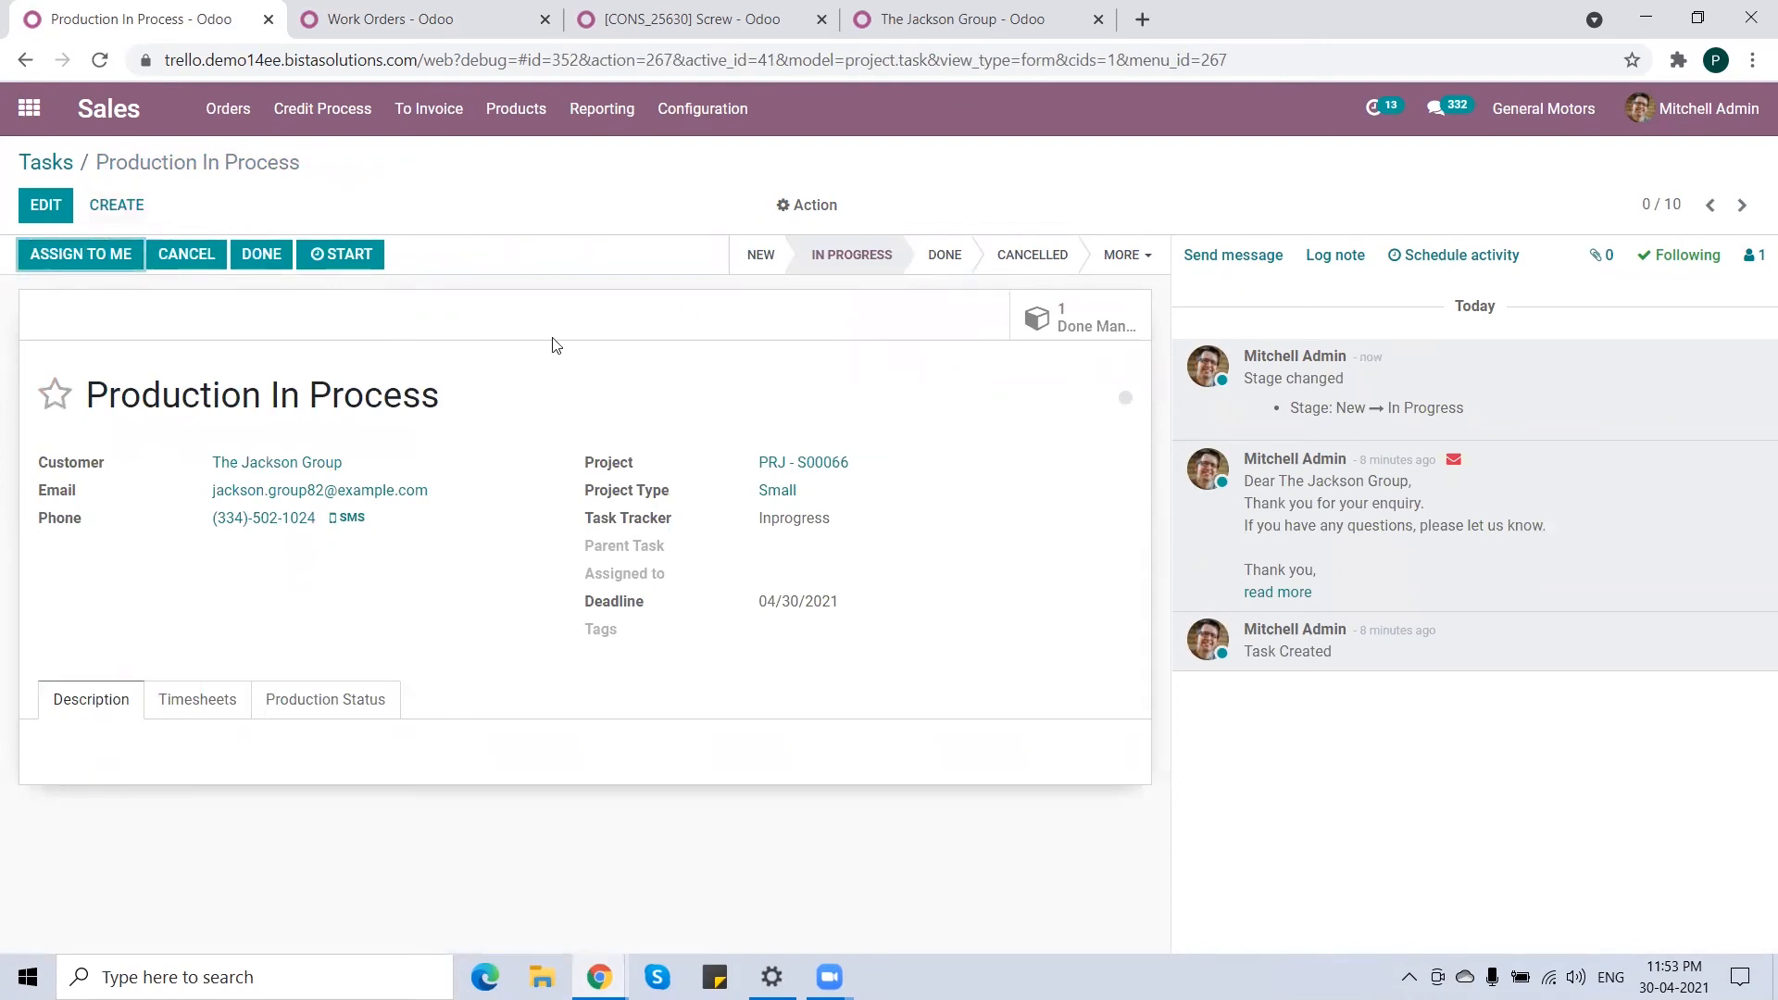
click(254, 259)
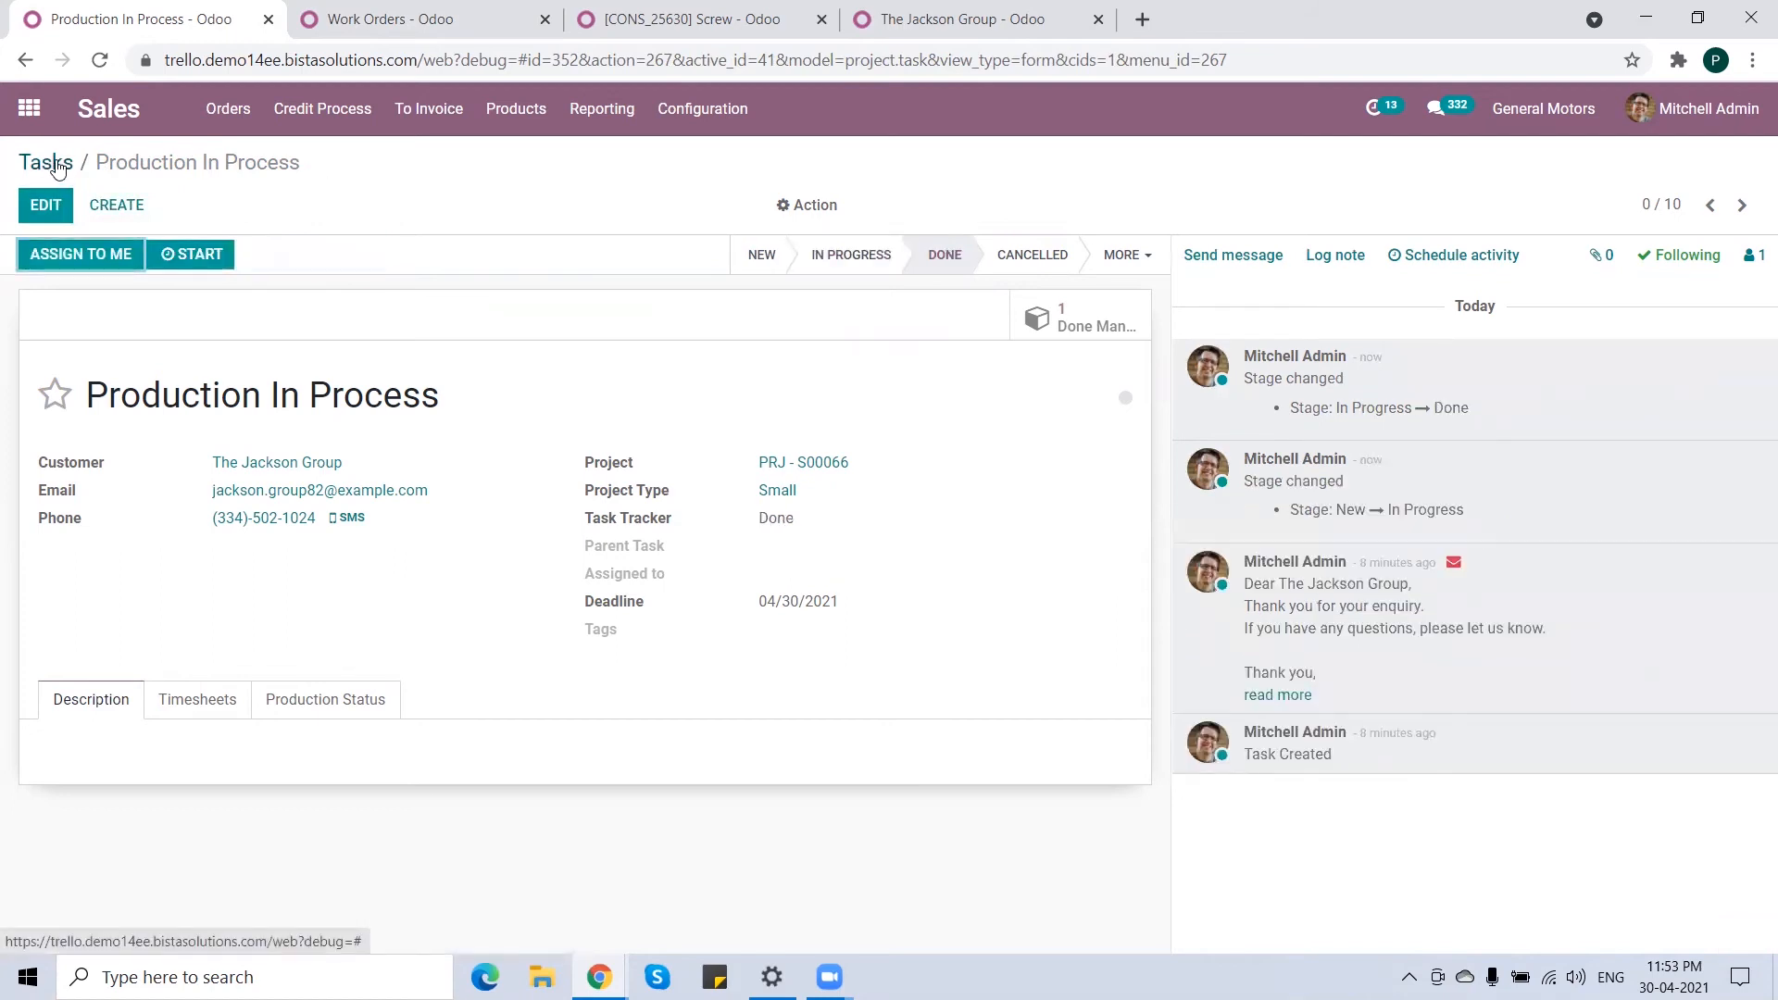
- Move the Order Mailed Out completed task to the In Progress stage and open it
click(57, 166)
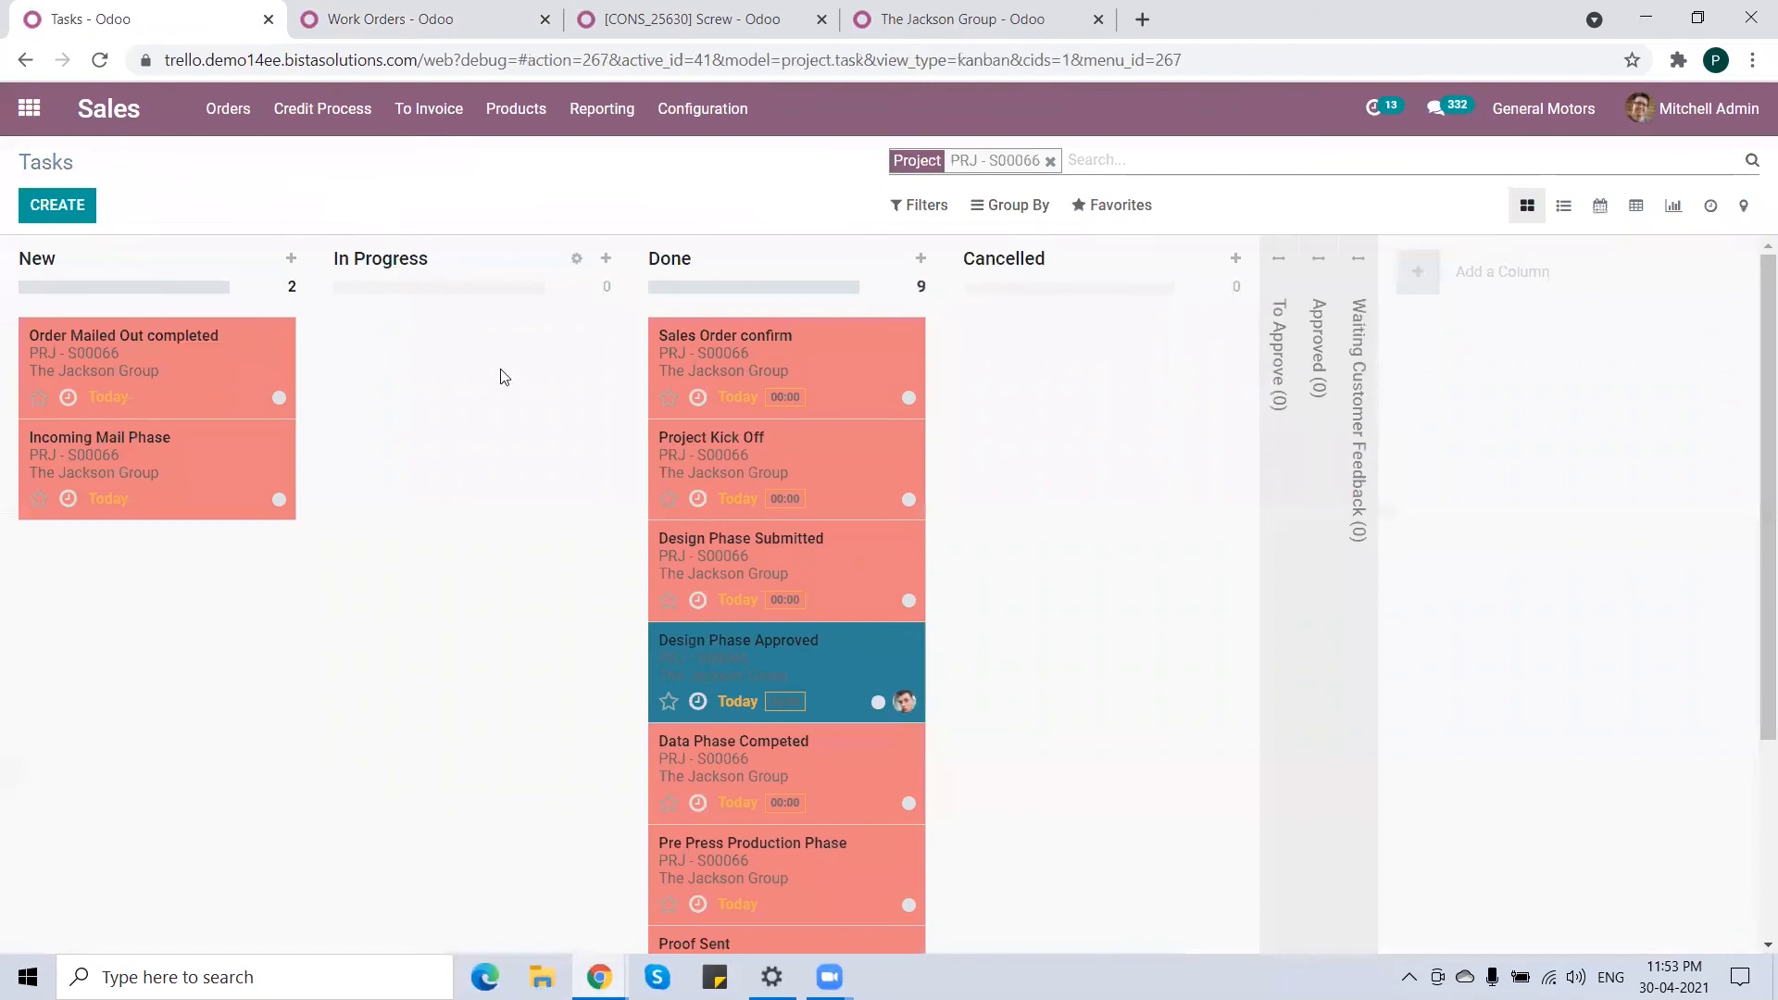
drag(113, 353, 468, 356)
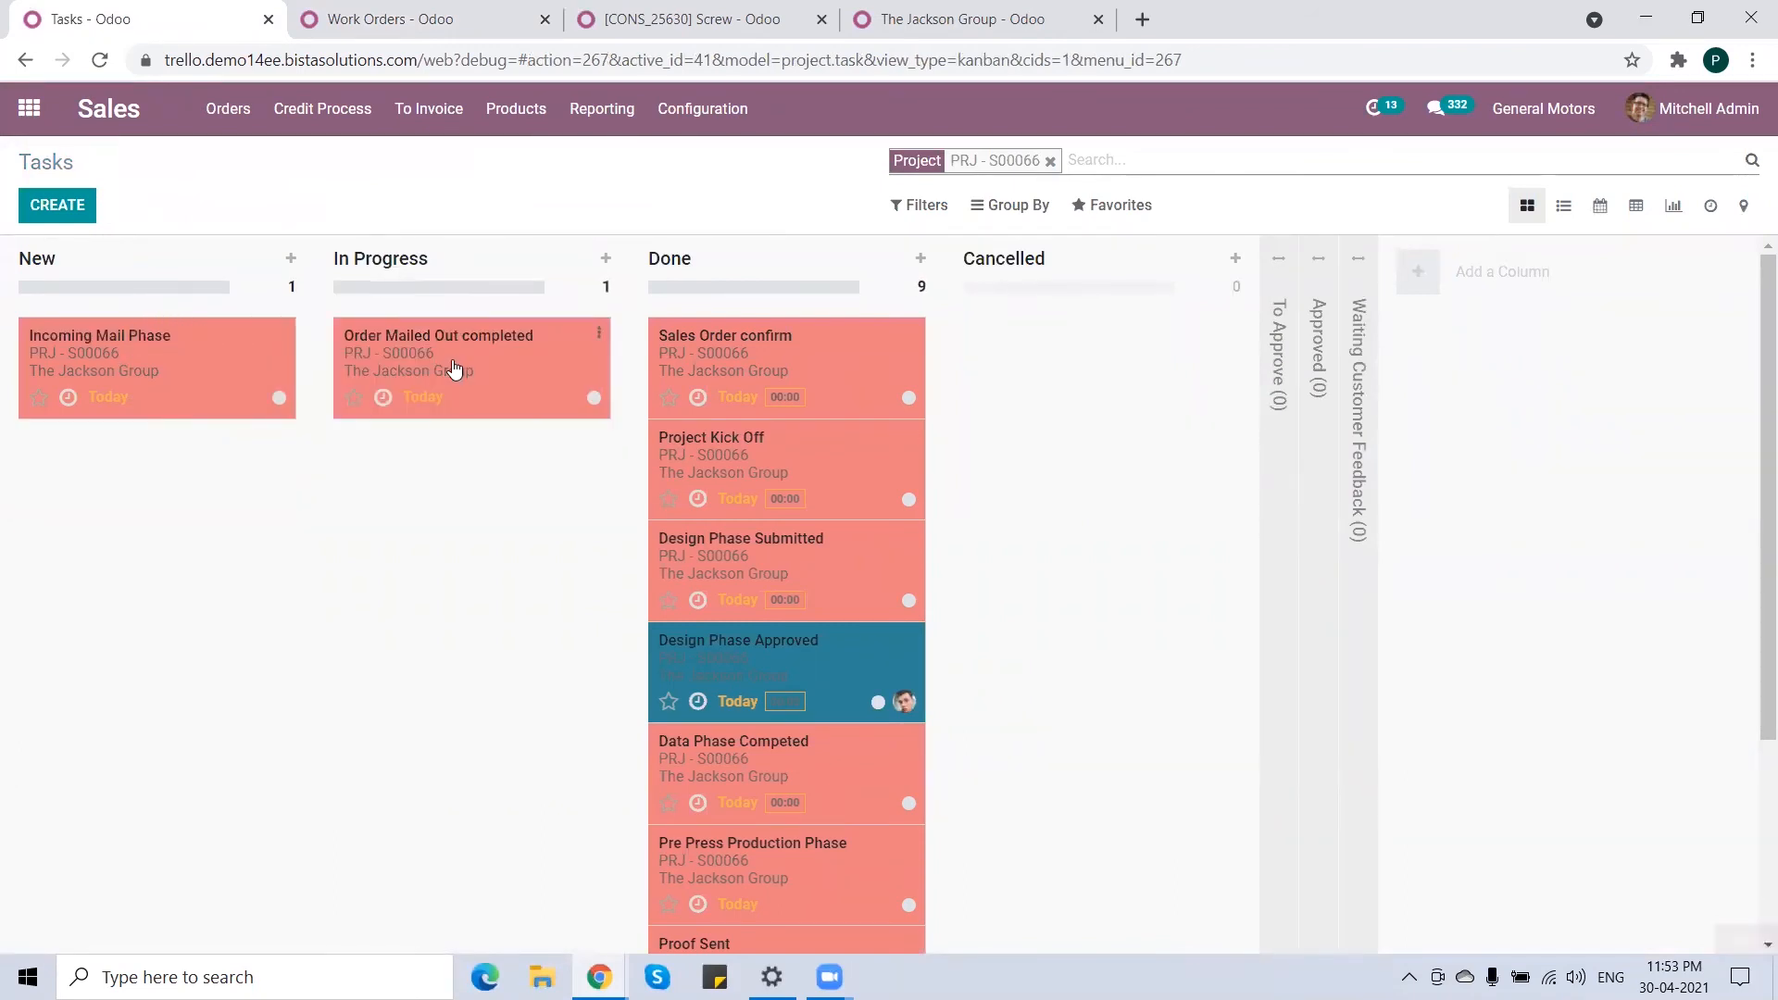
click(471, 366)
- Edit the Order Mailed Out completed task and set its initially planned hours to 5
click(44, 206)
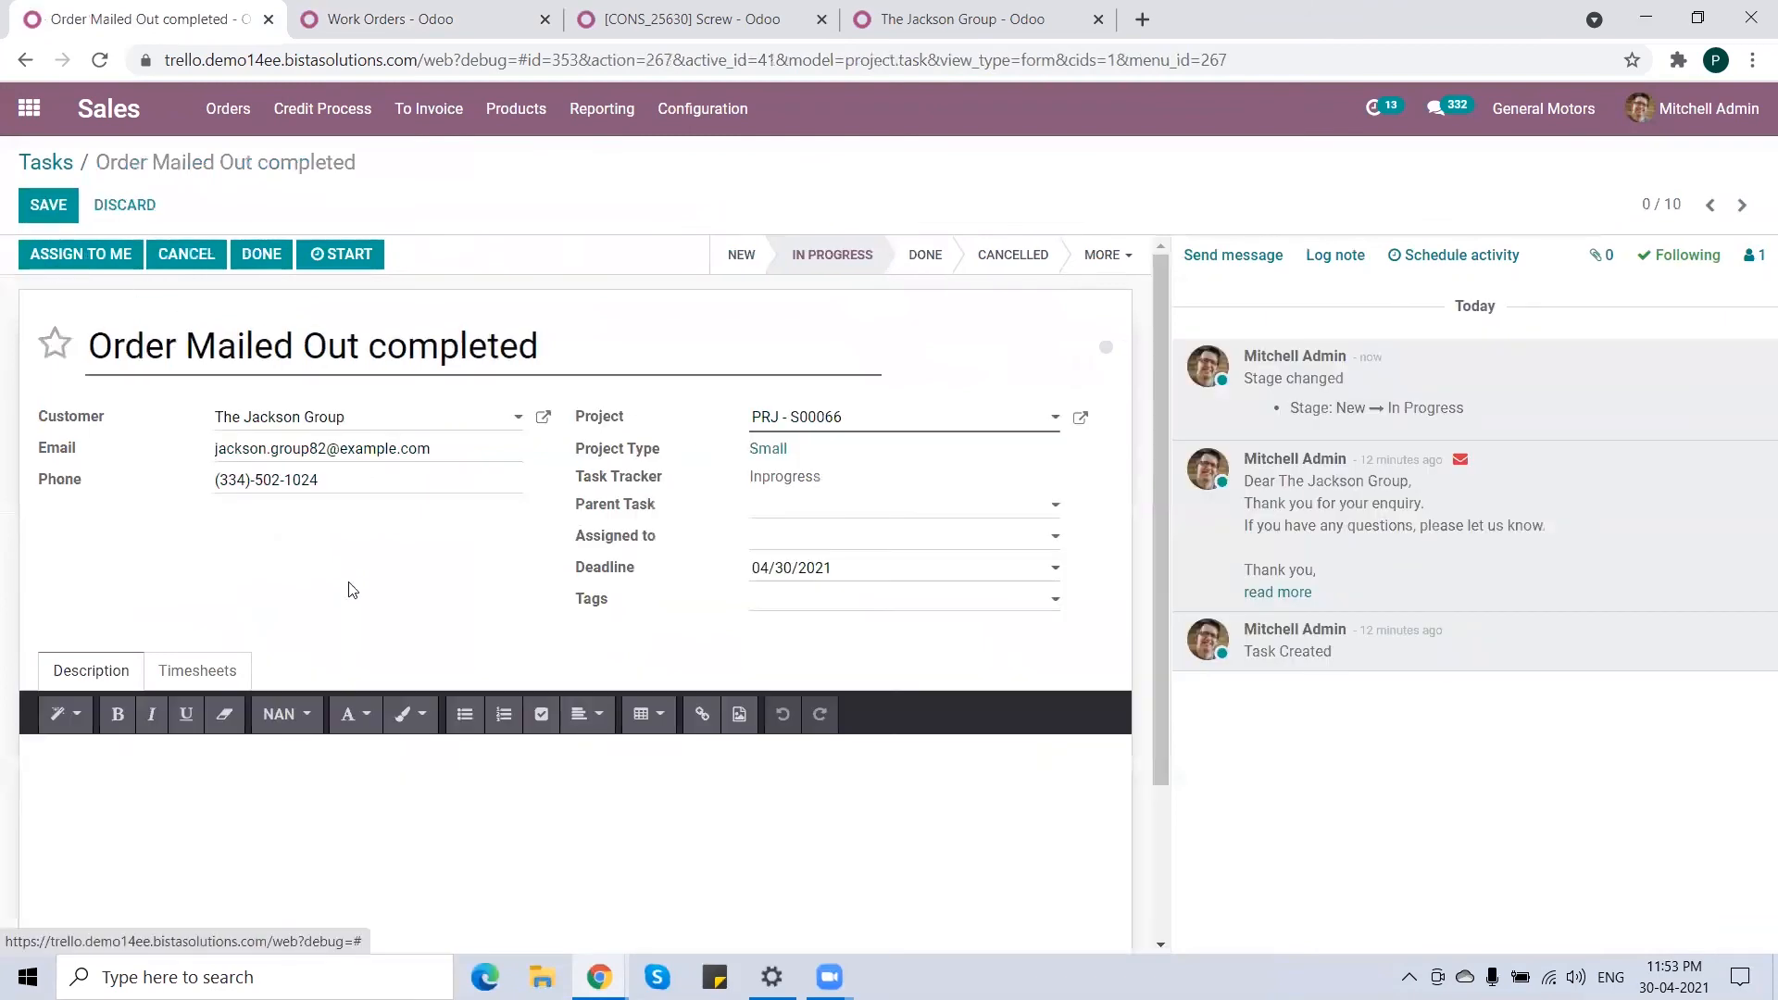
click(218, 674)
click(219, 731)
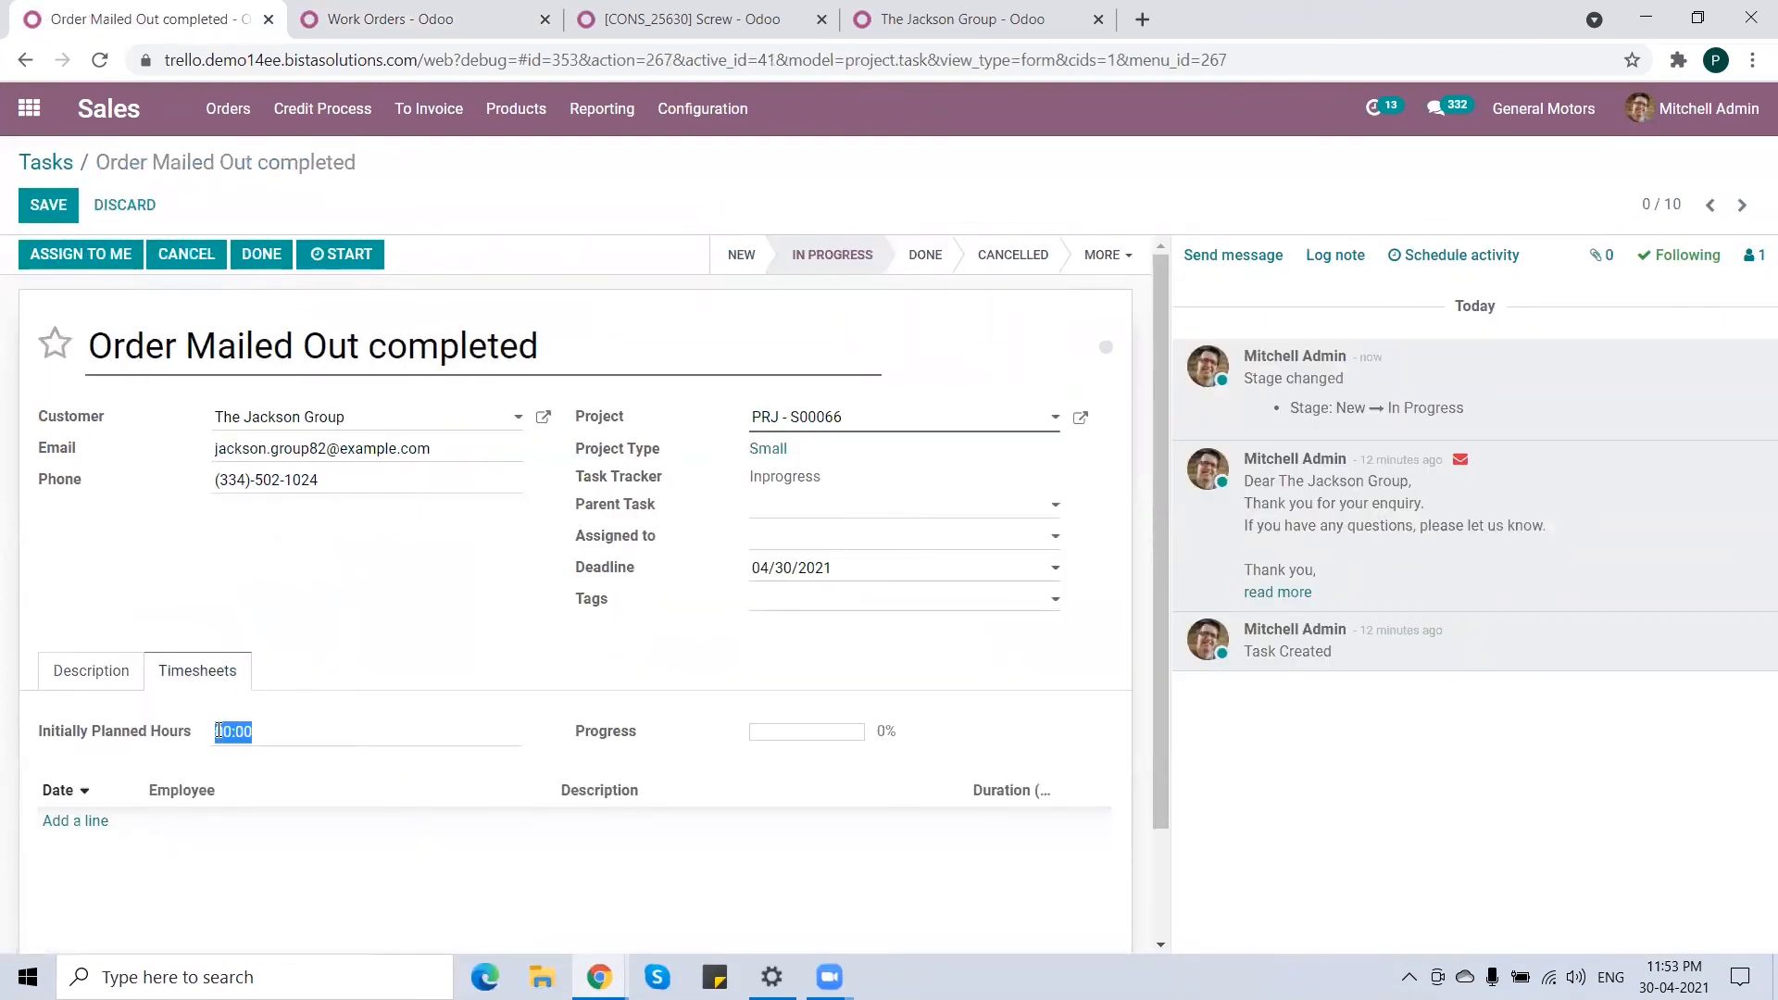
text(5)
- Log a 2-hour timesheet entry for the second listed employee, described as "Prepare Documents & explain to the team"
click(308, 821)
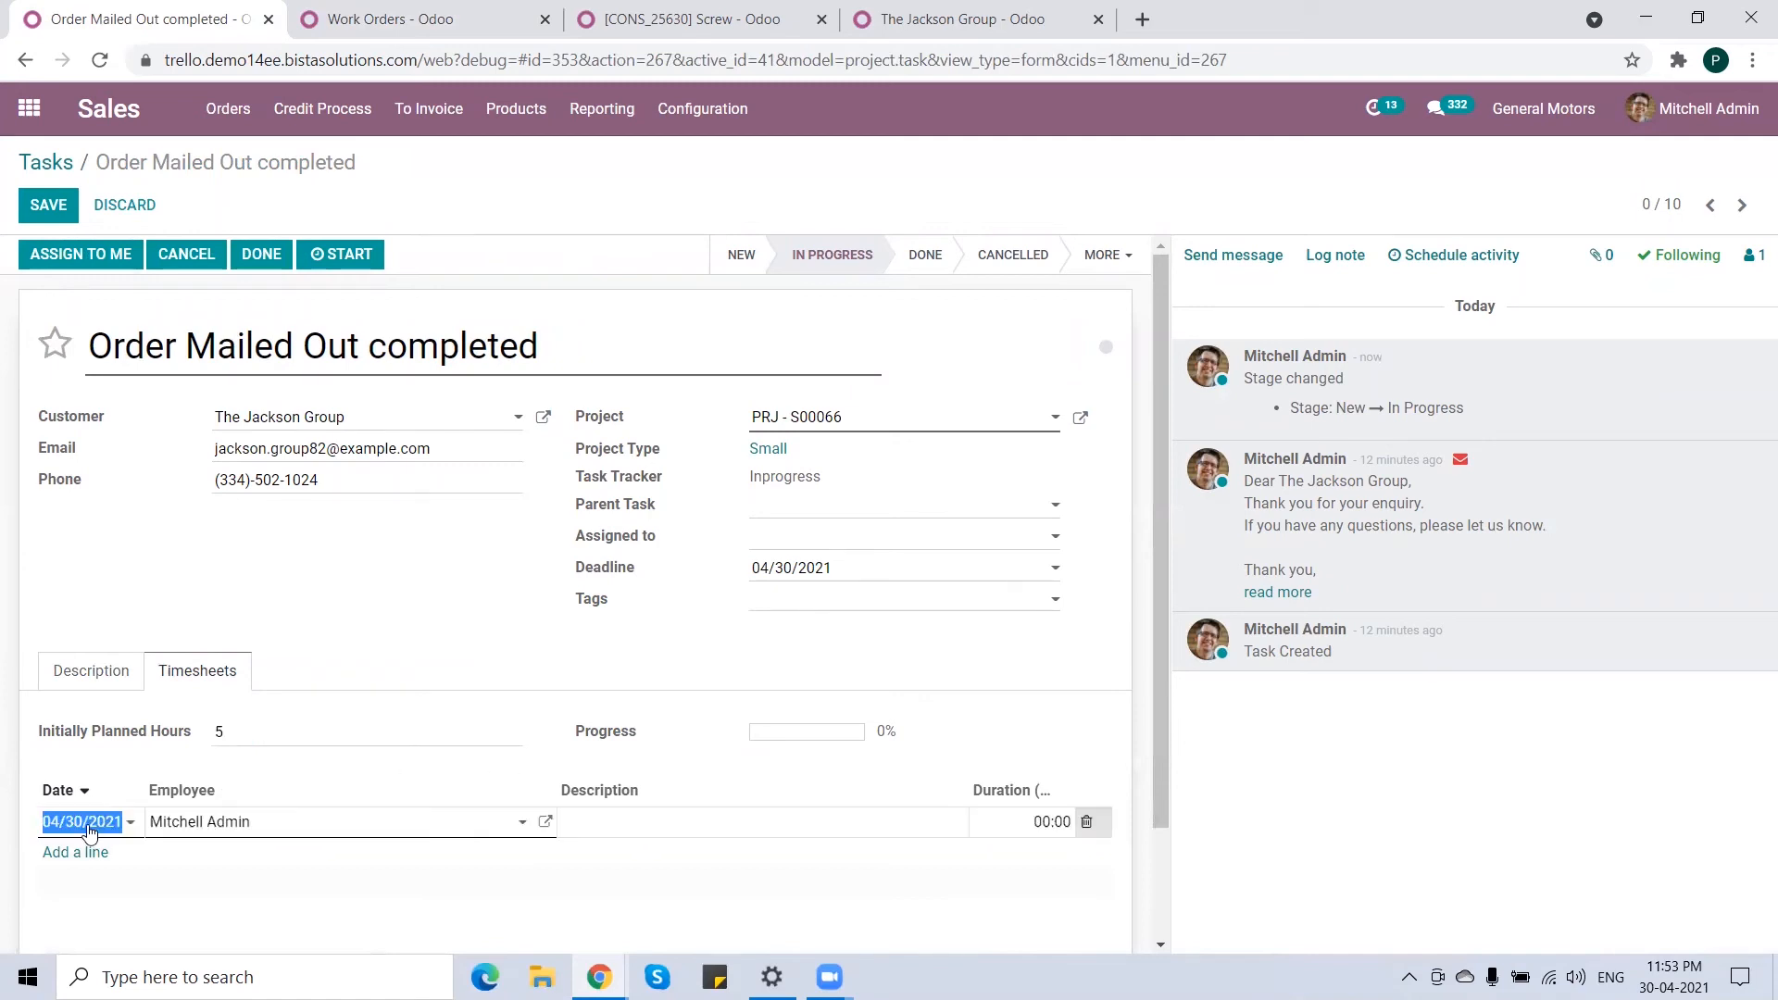
click(299, 824)
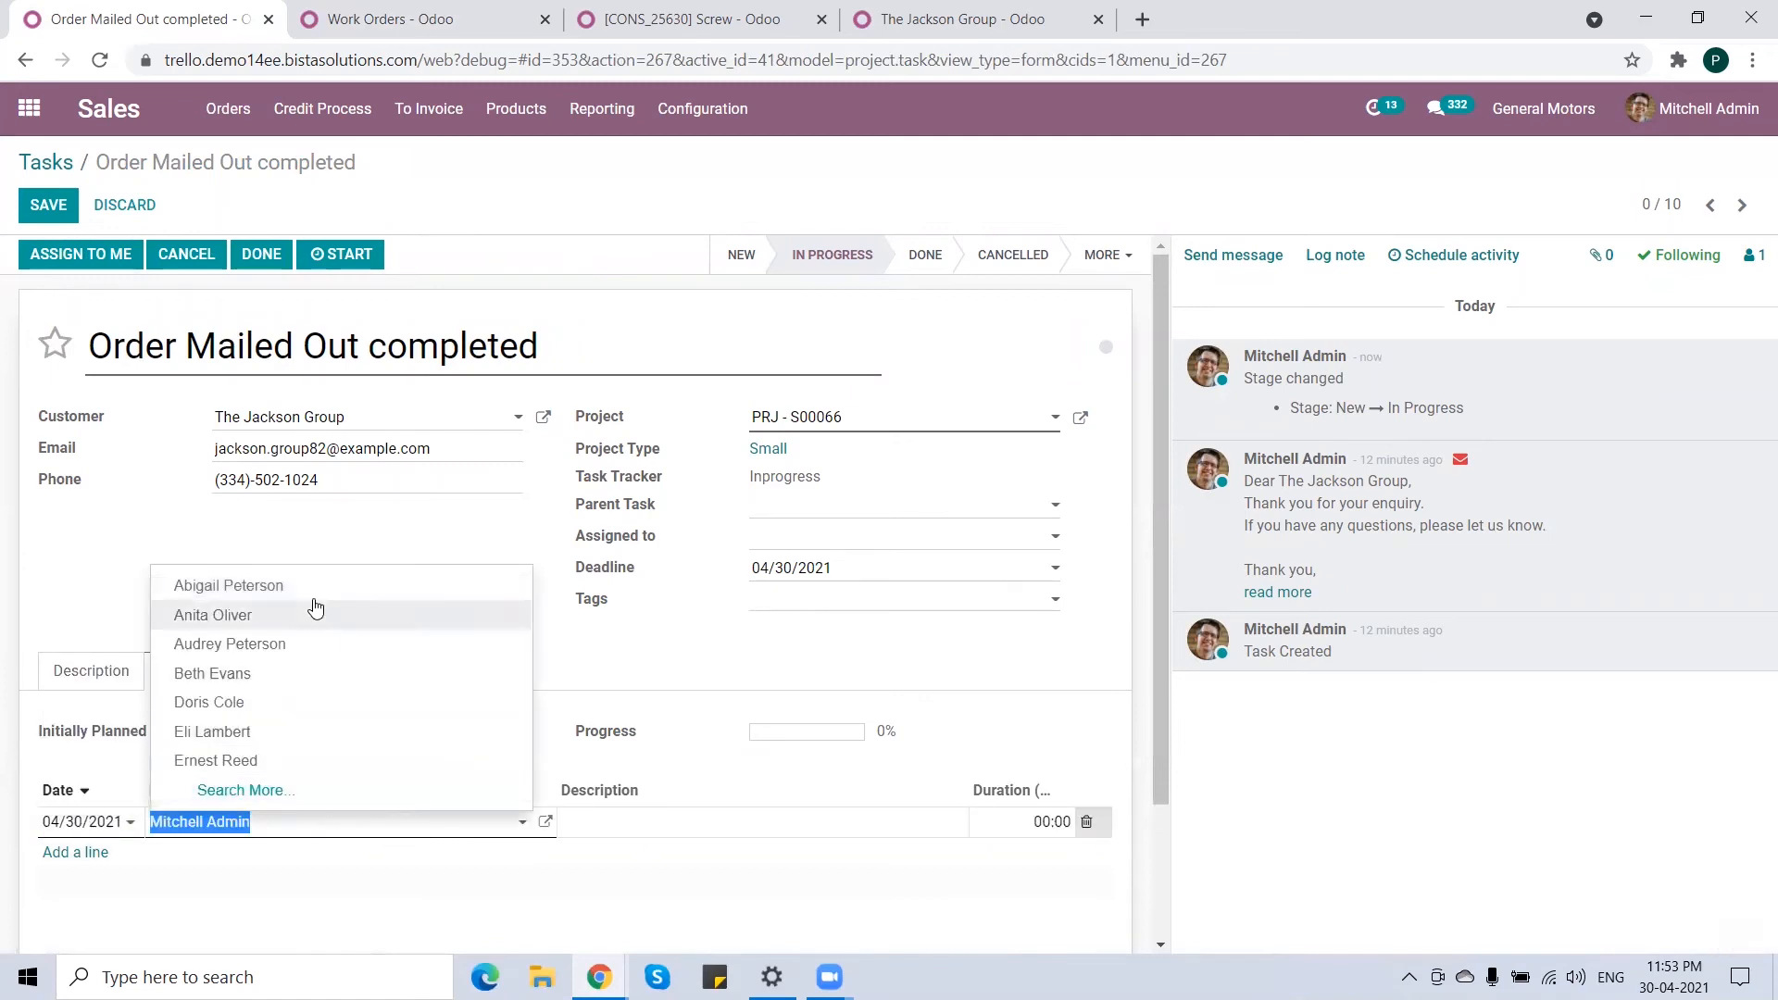
text(Anita Oliver)
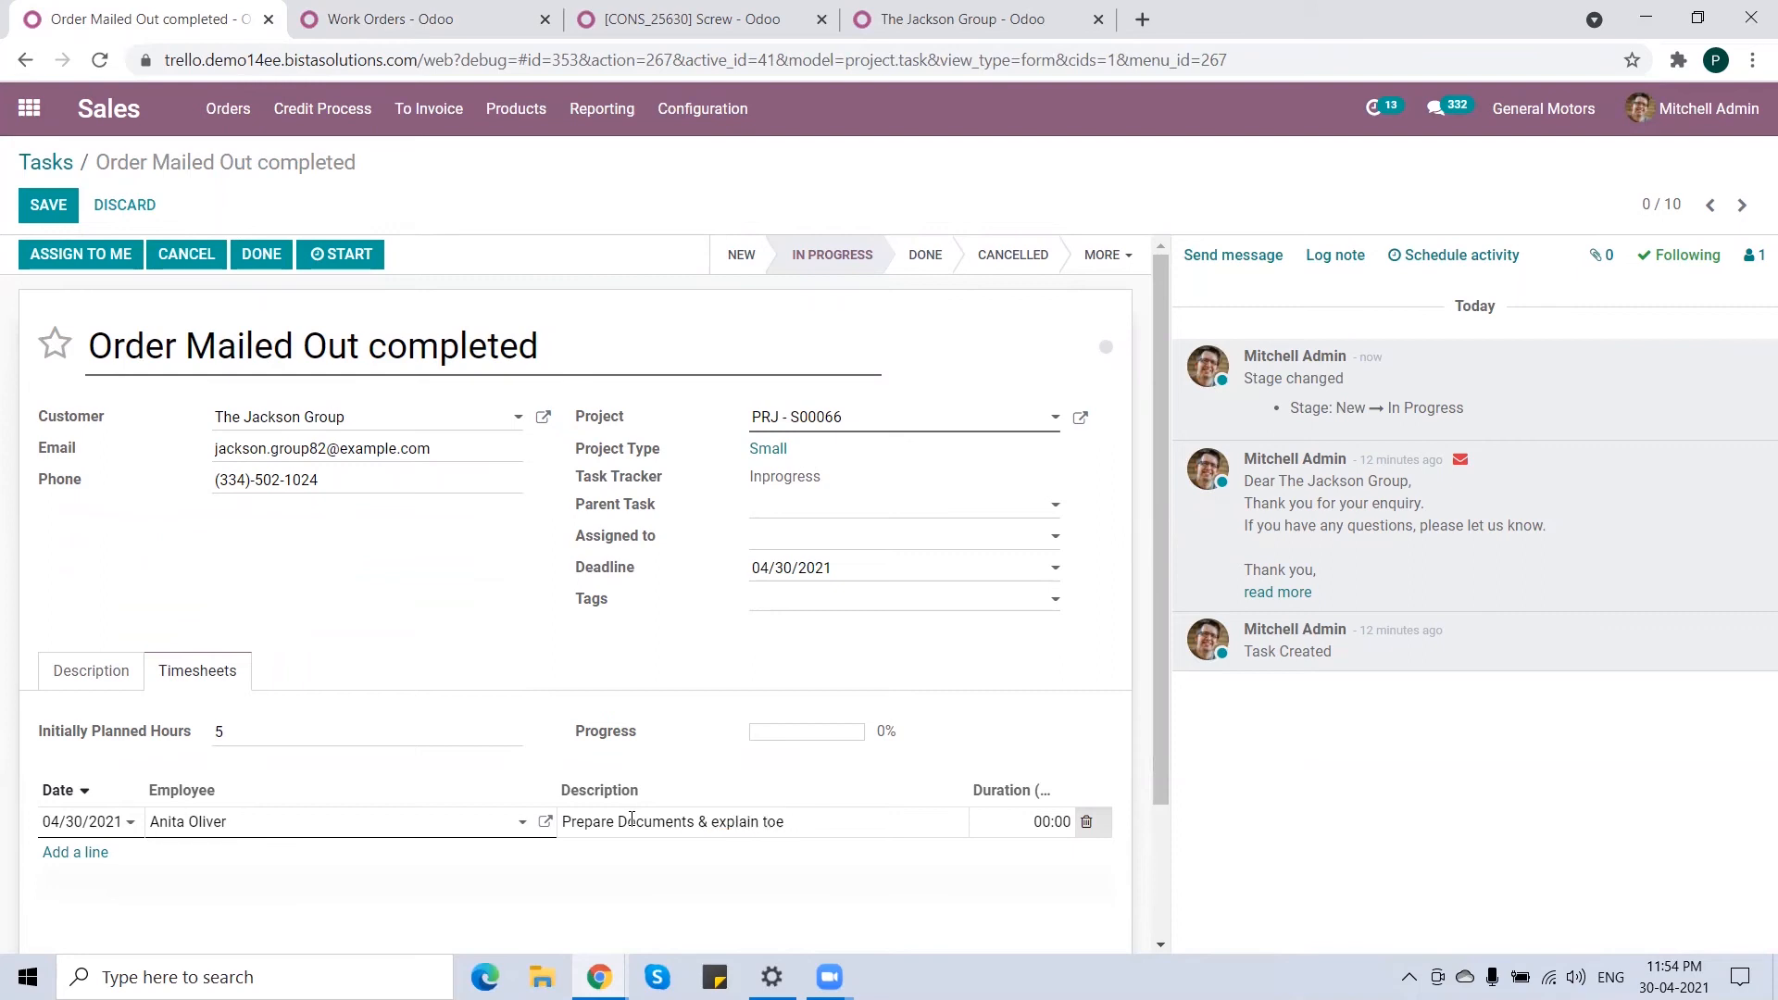
key(Tab)
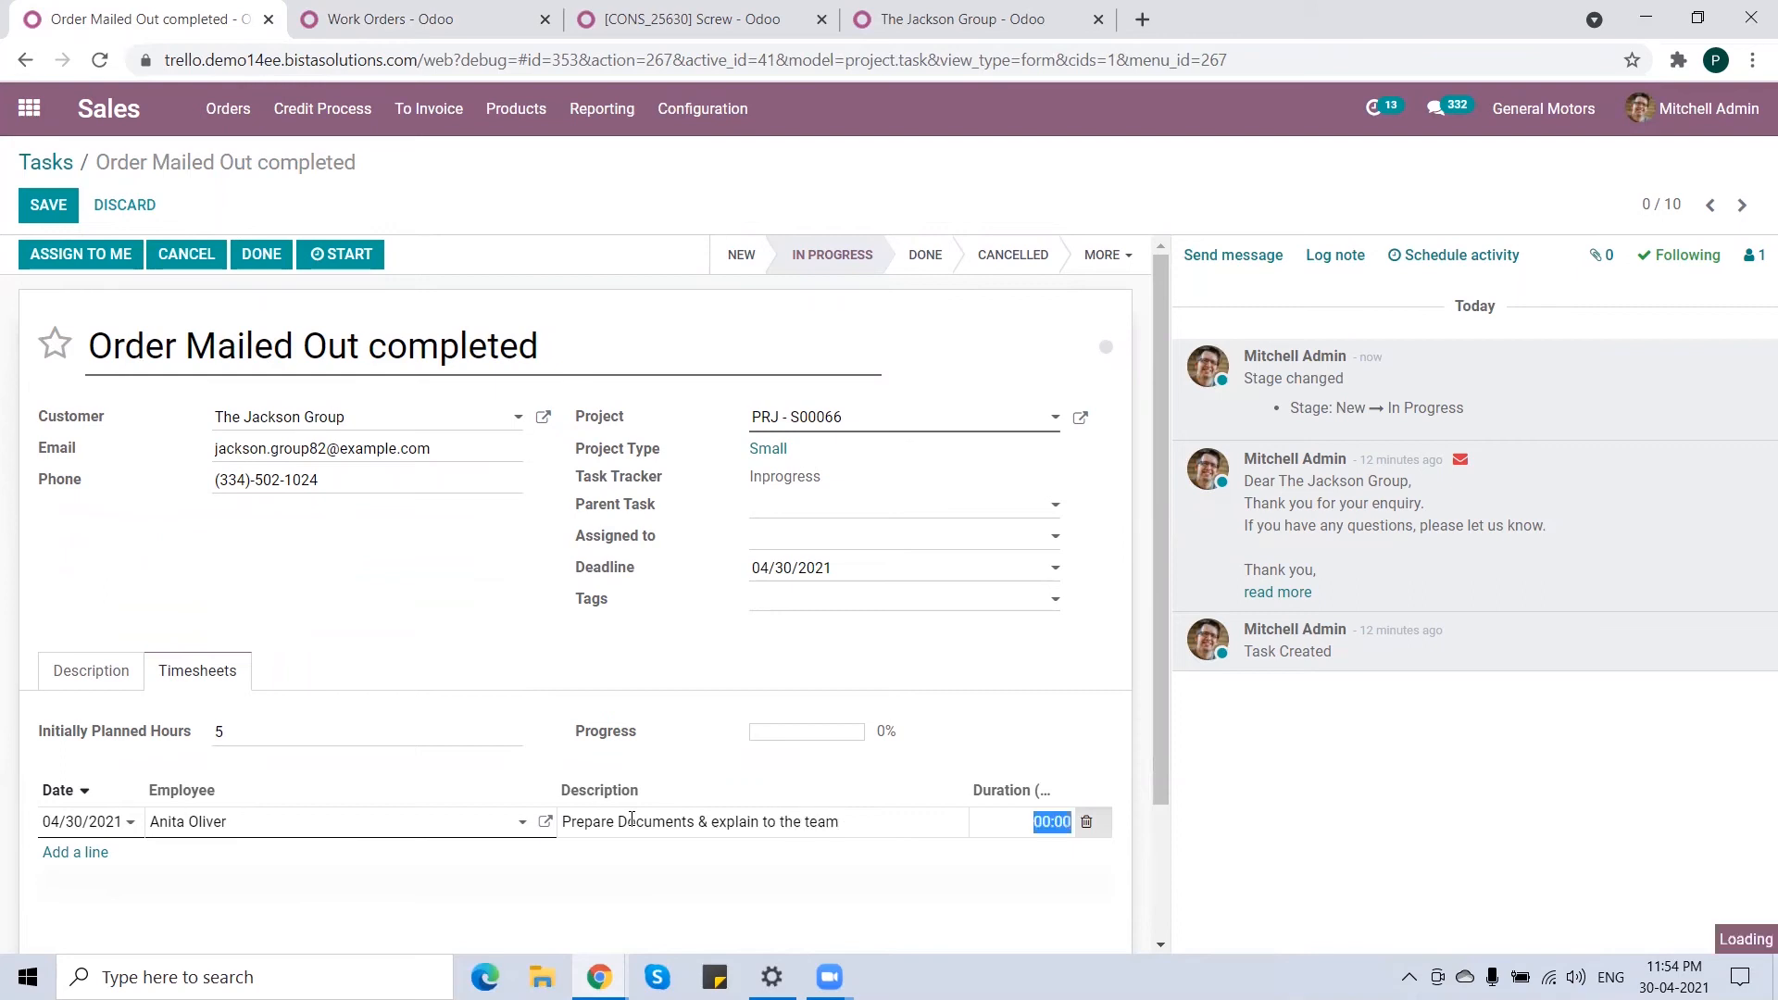
text(2)
click(143, 880)
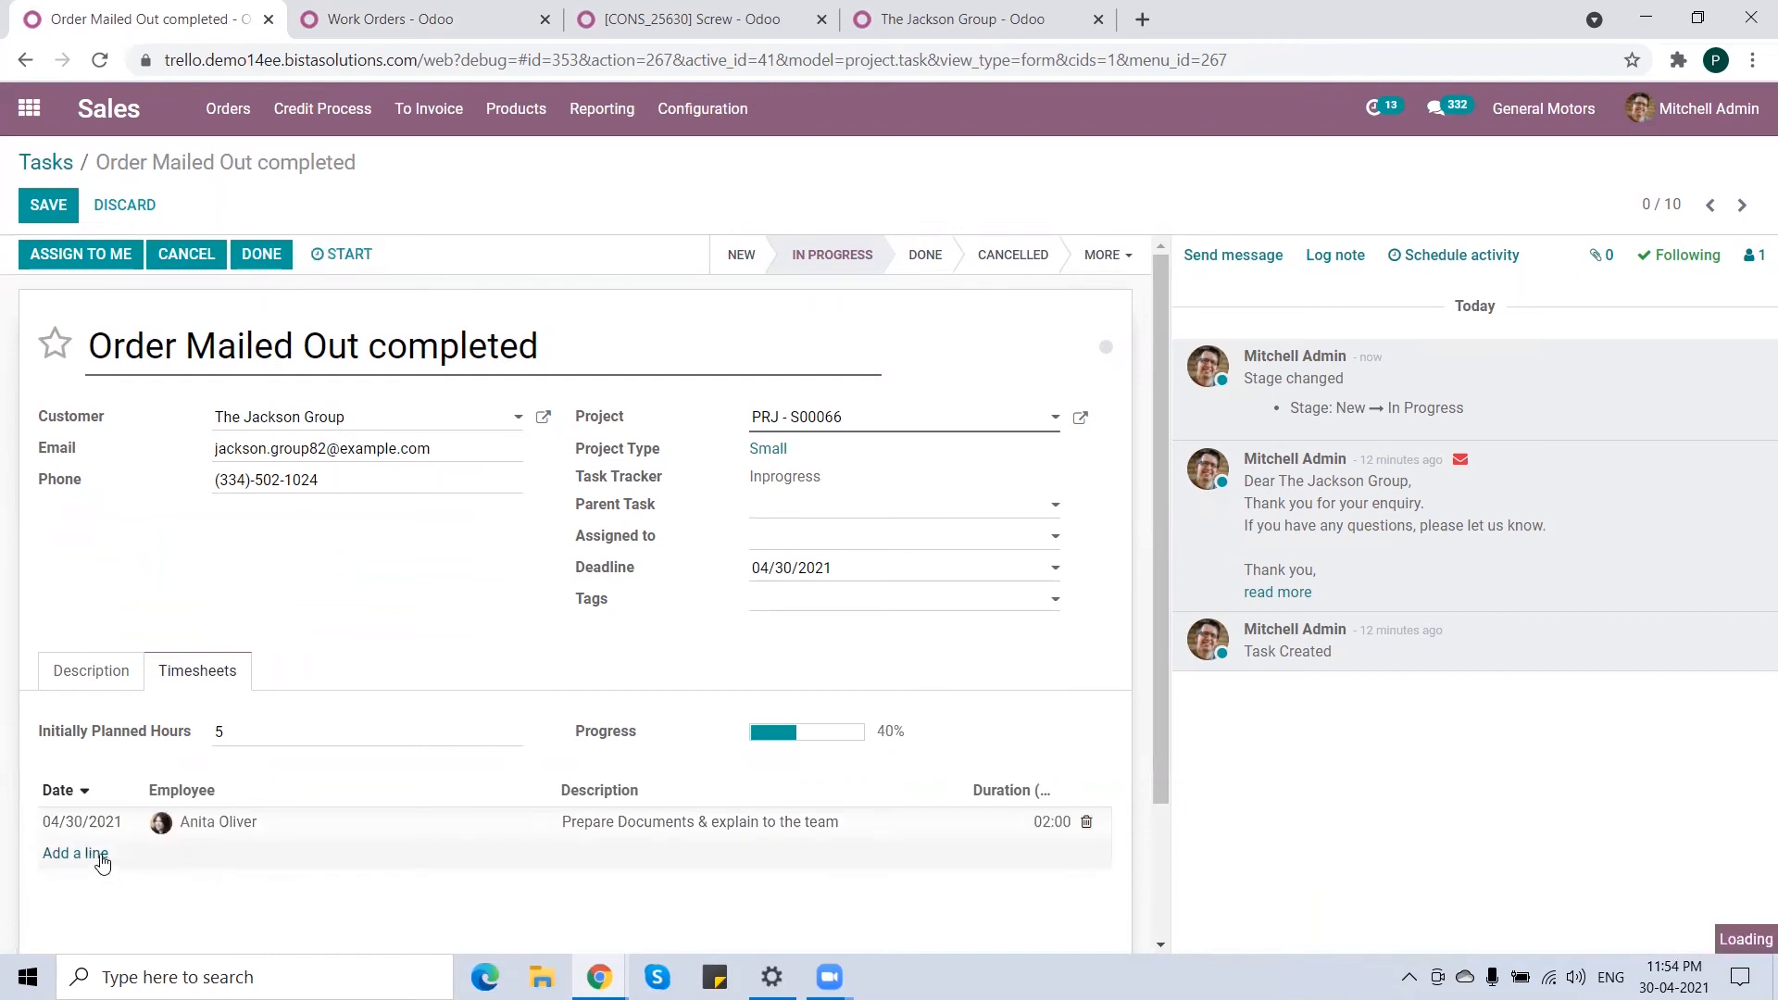
- Log a 2-hour timesheet entry for the fourth listed employee, described as "Meeting with customer"
click(102, 861)
click(310, 853)
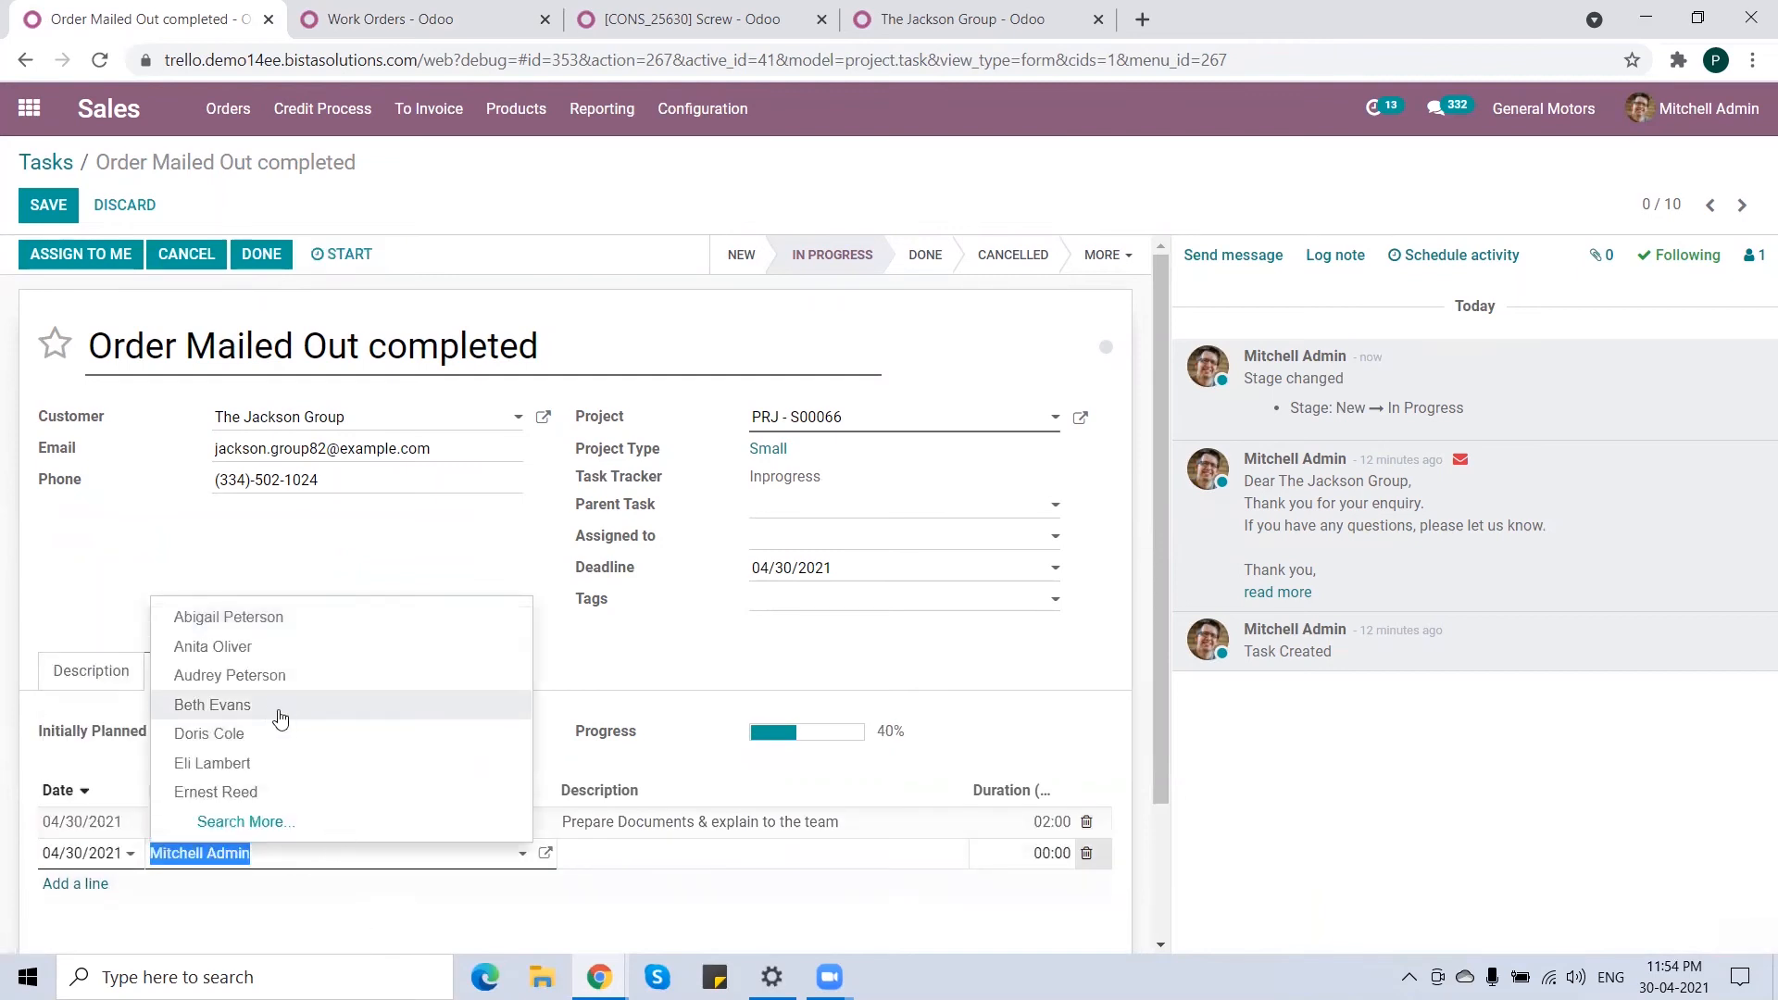
click(270, 715)
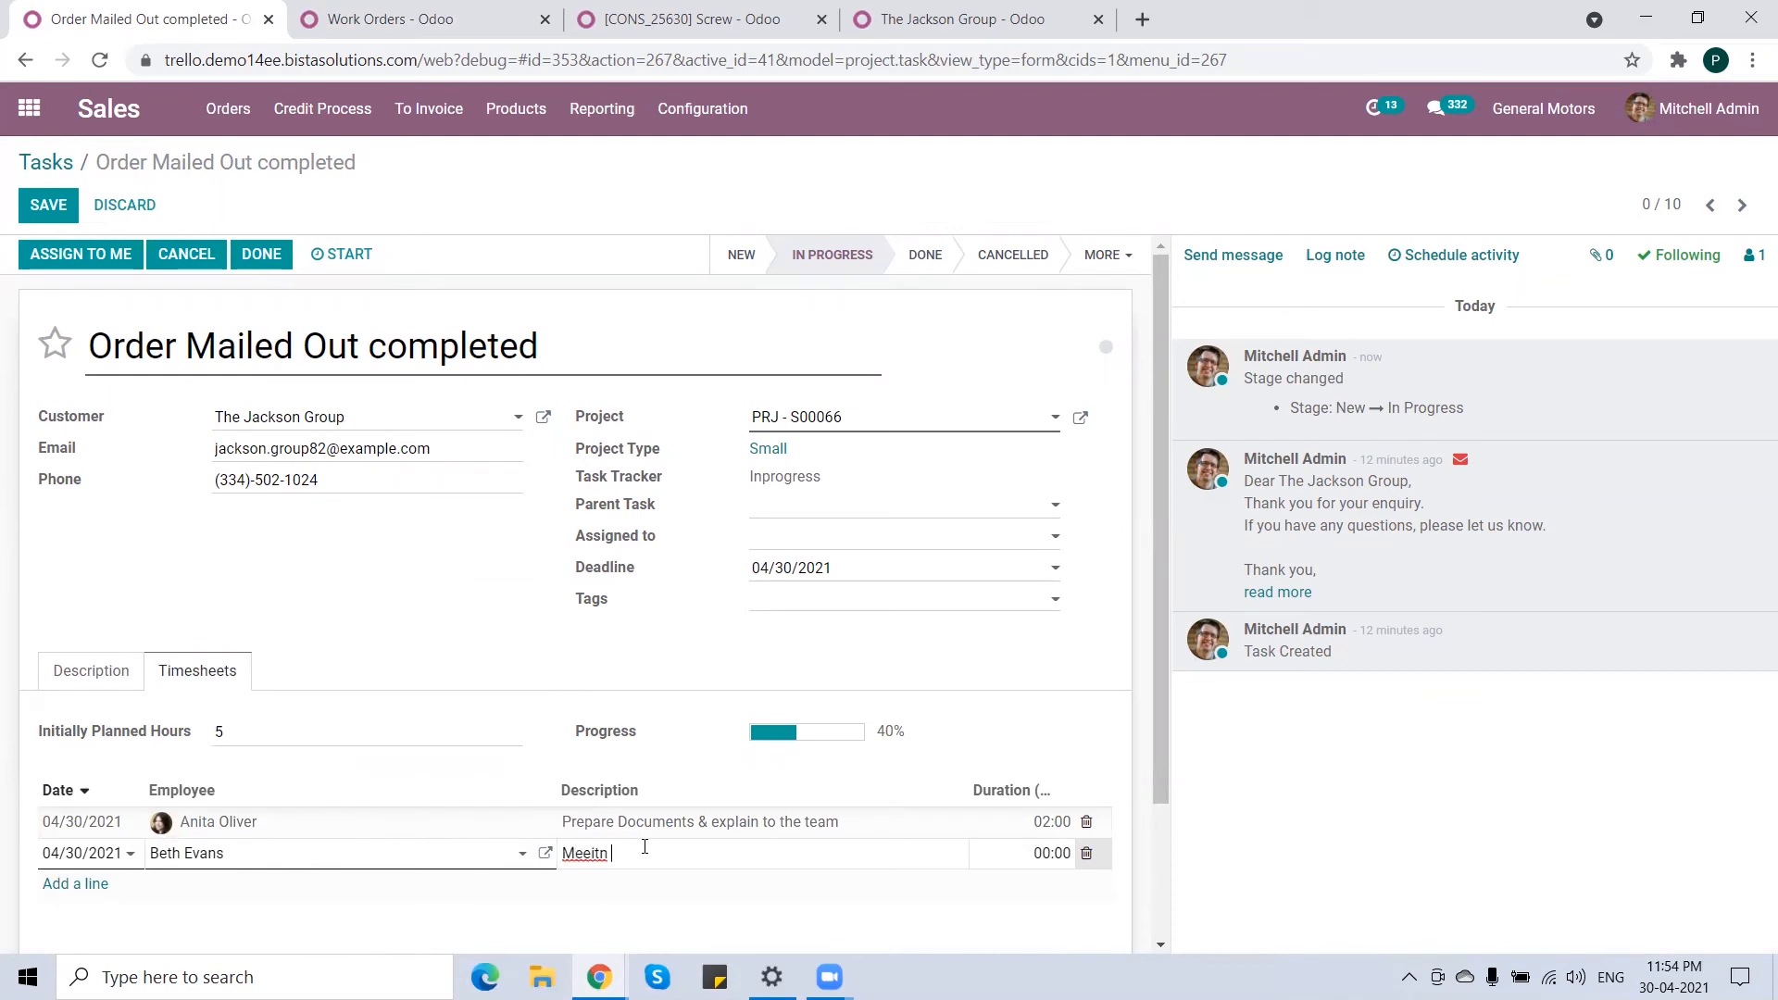
click(646, 848)
text(Meeitng with)
key(BackSpace)
text(i)
key(Tab)
click(681, 852)
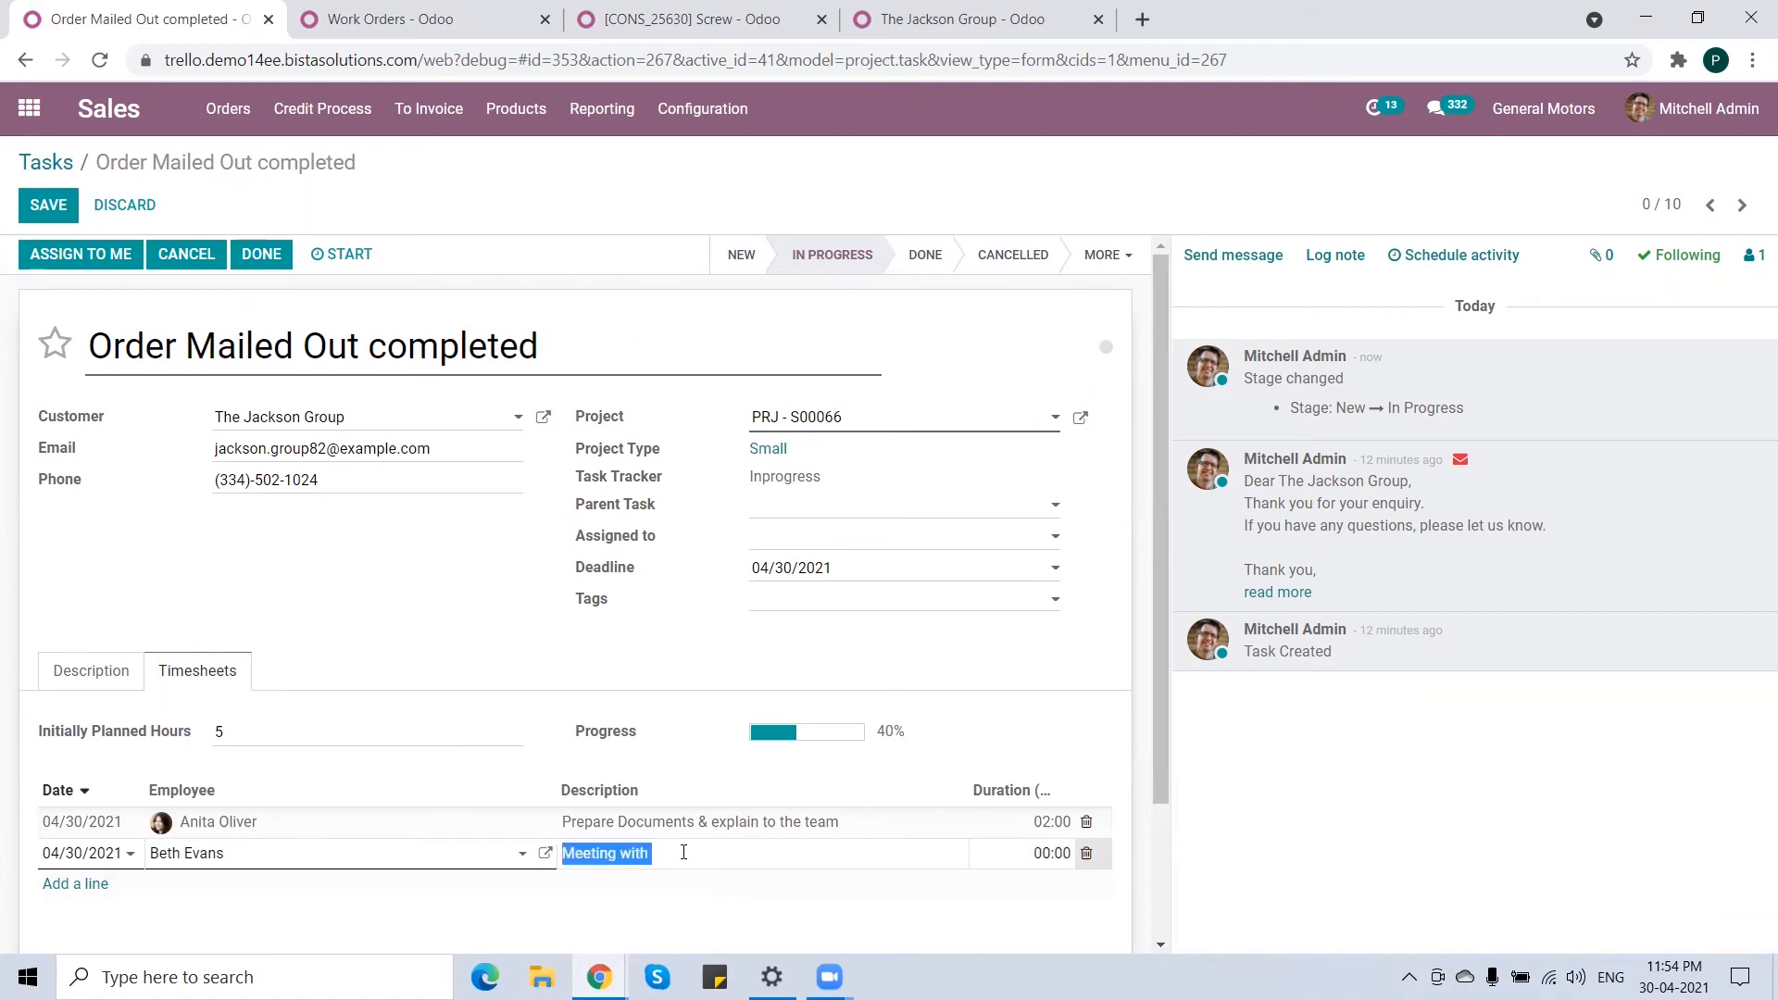
click(683, 852)
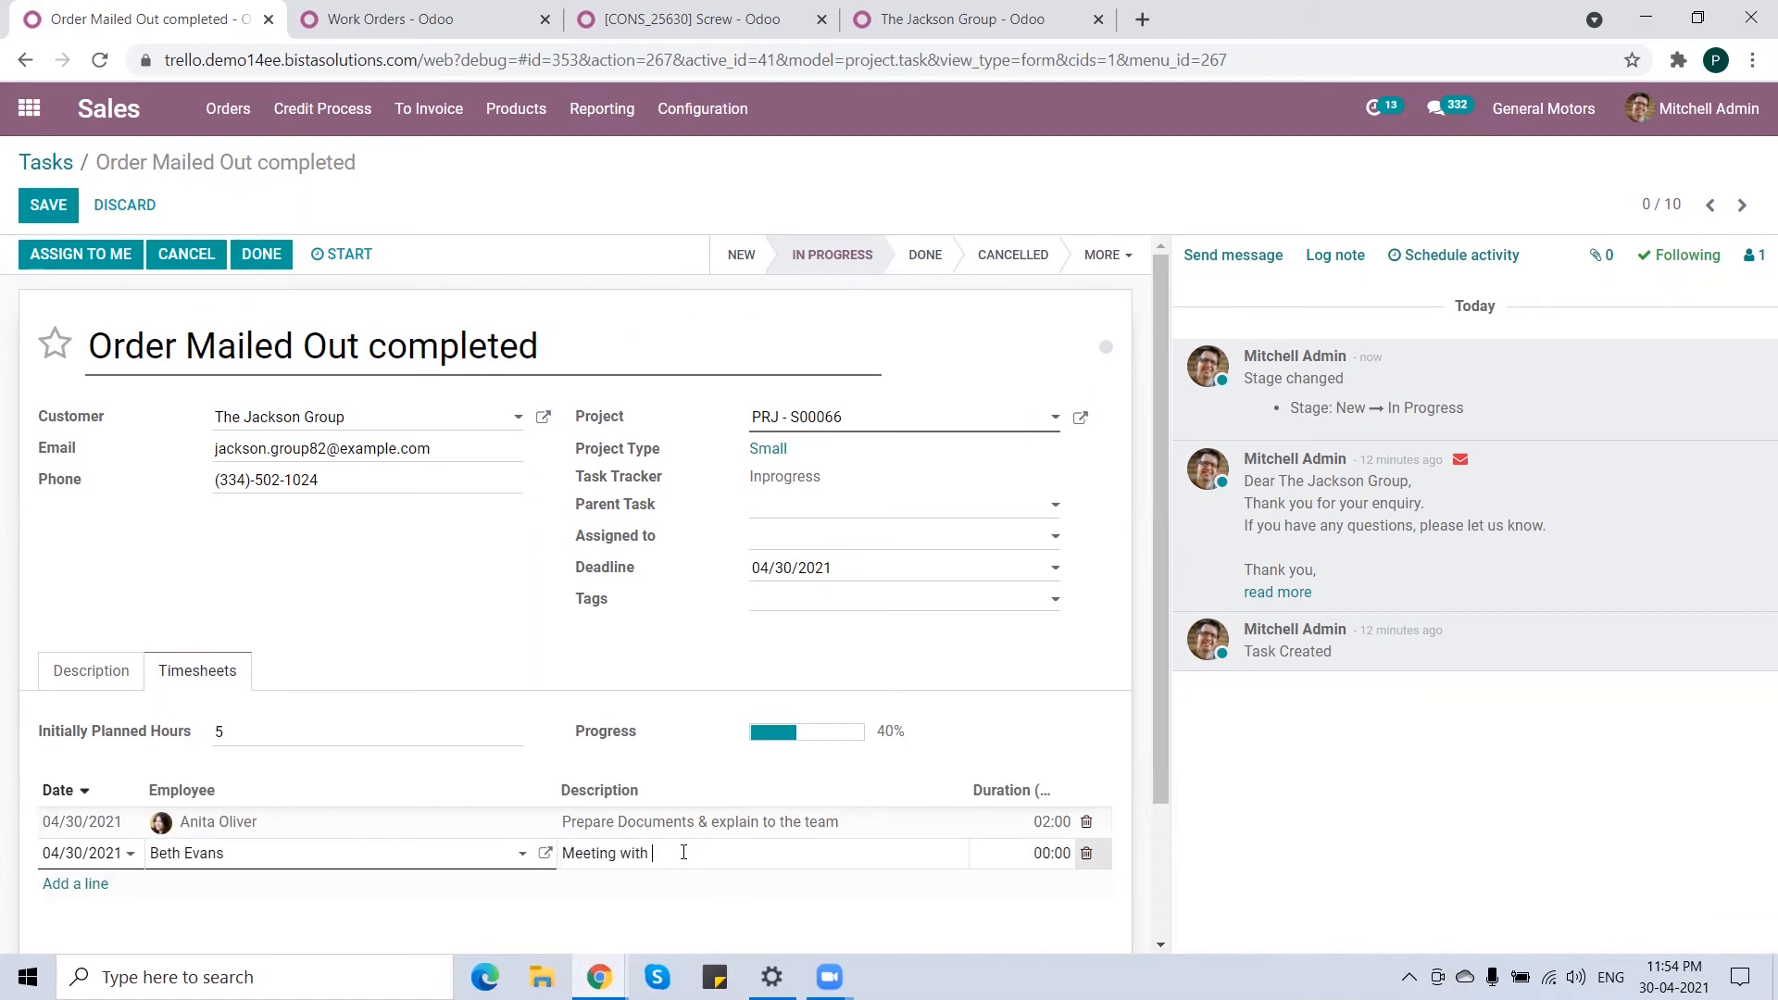
key(Tab)
text(2)
- Log a 1-hour timesheet entry for the sixth listed employee, described as "Post meeting prepare documents"
click(82, 885)
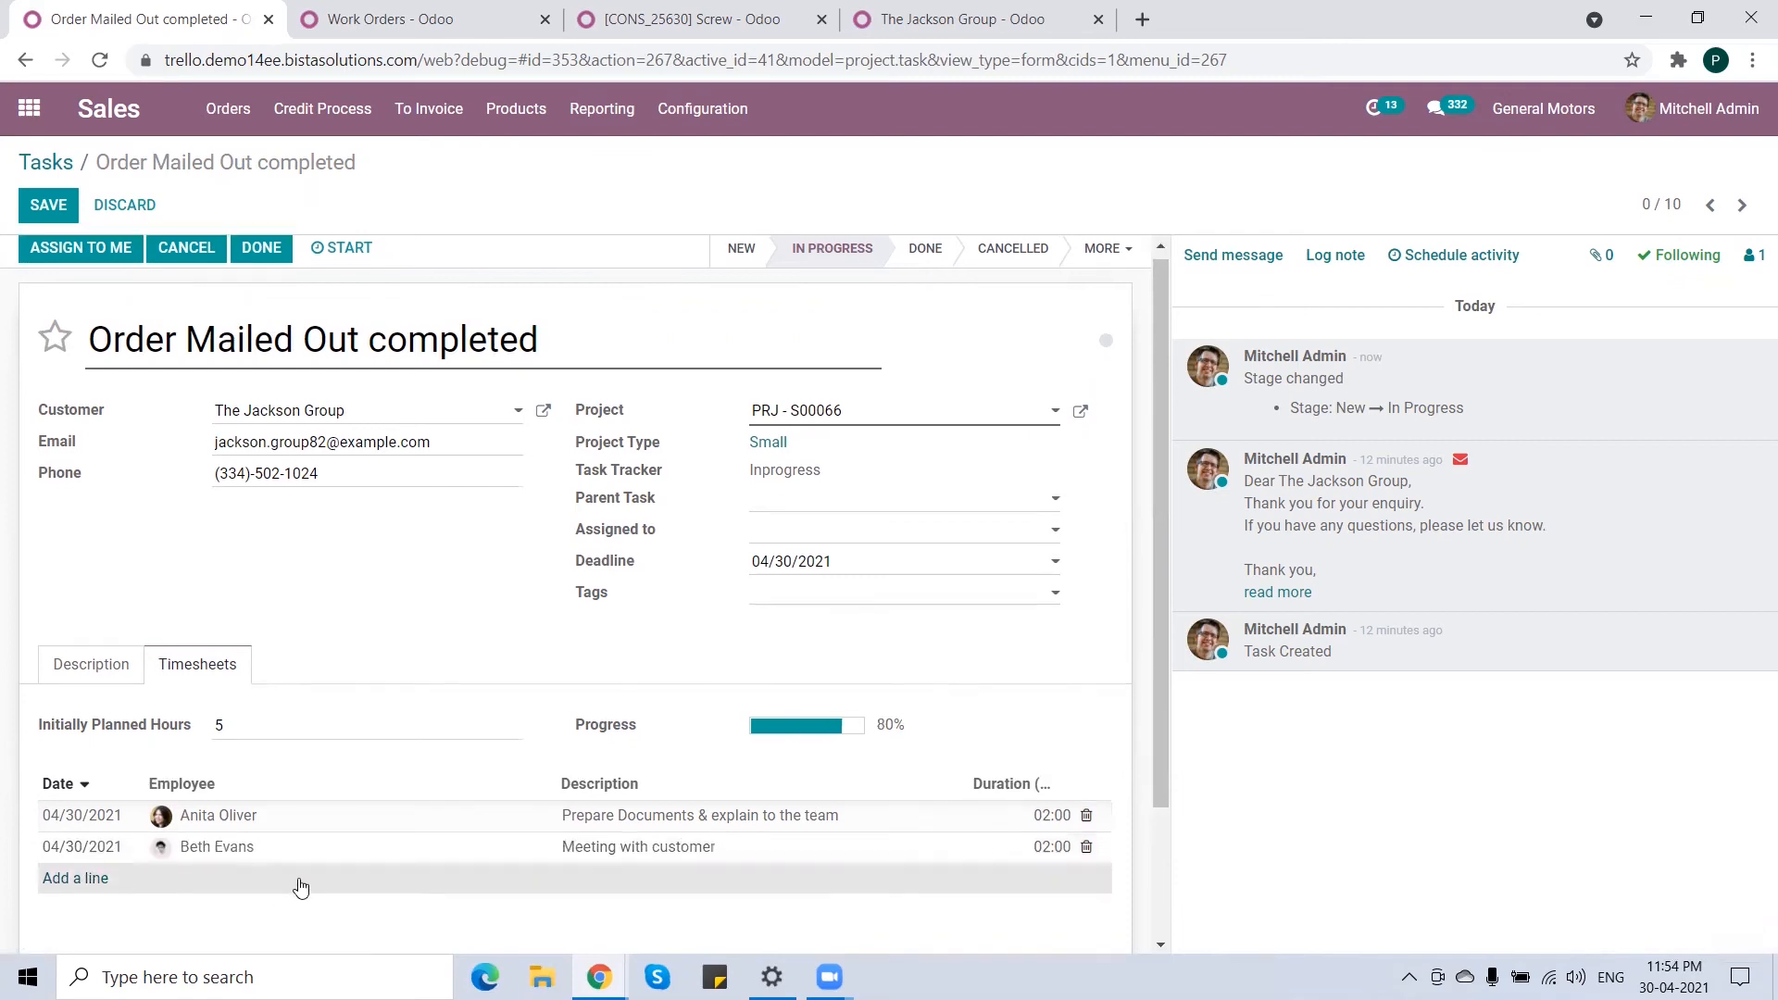
click(330, 718)
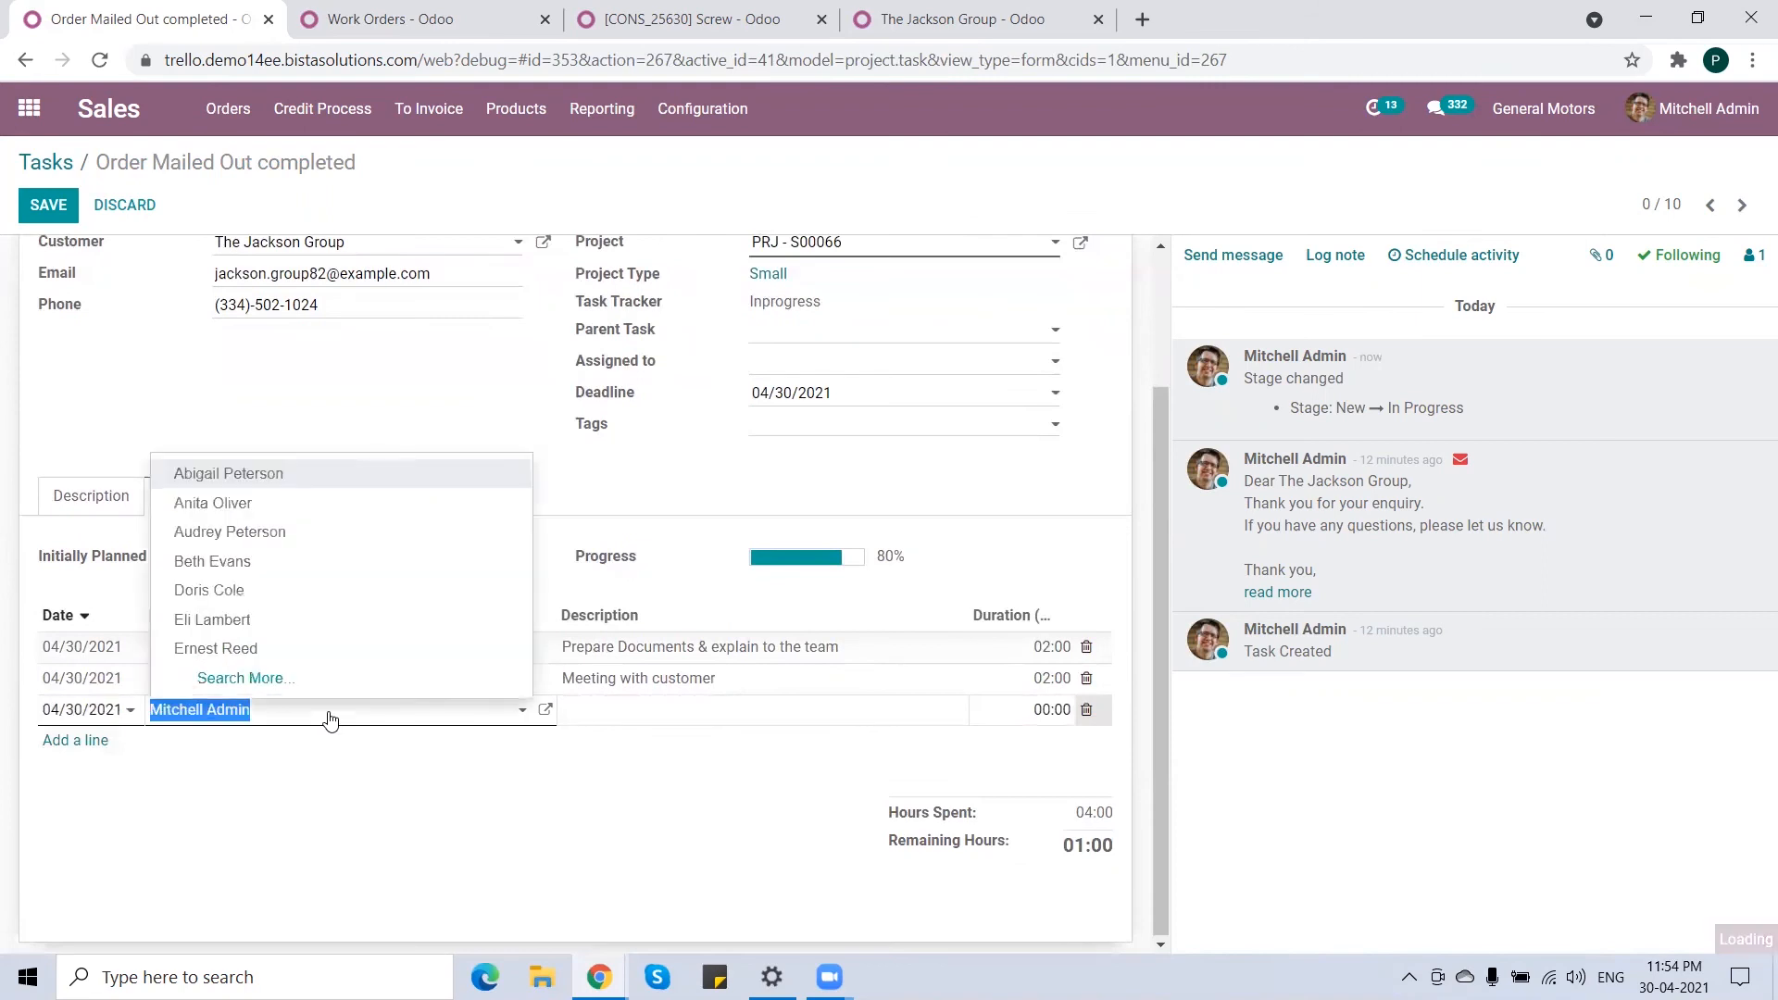
click(276, 619)
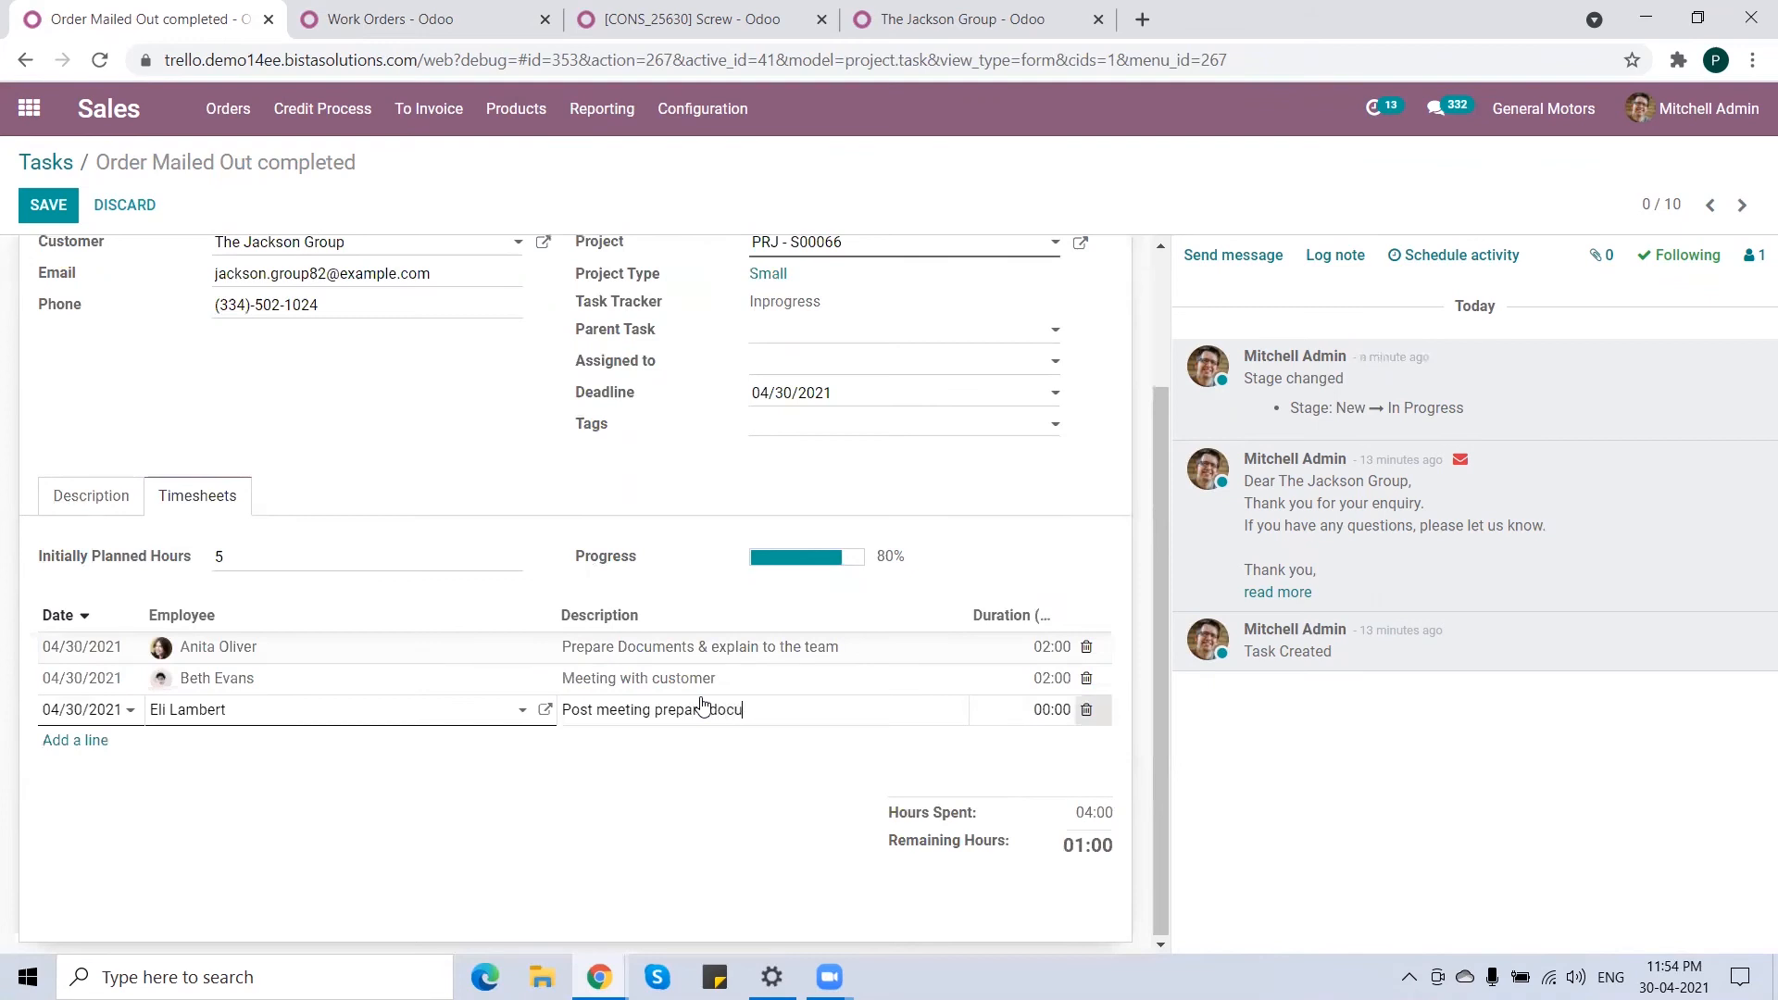
key(Tab)
text(1)
- Save the Order Mailed Out completed task and mark it as done
scroll(354, 417, up, 1)
key(alt+s)
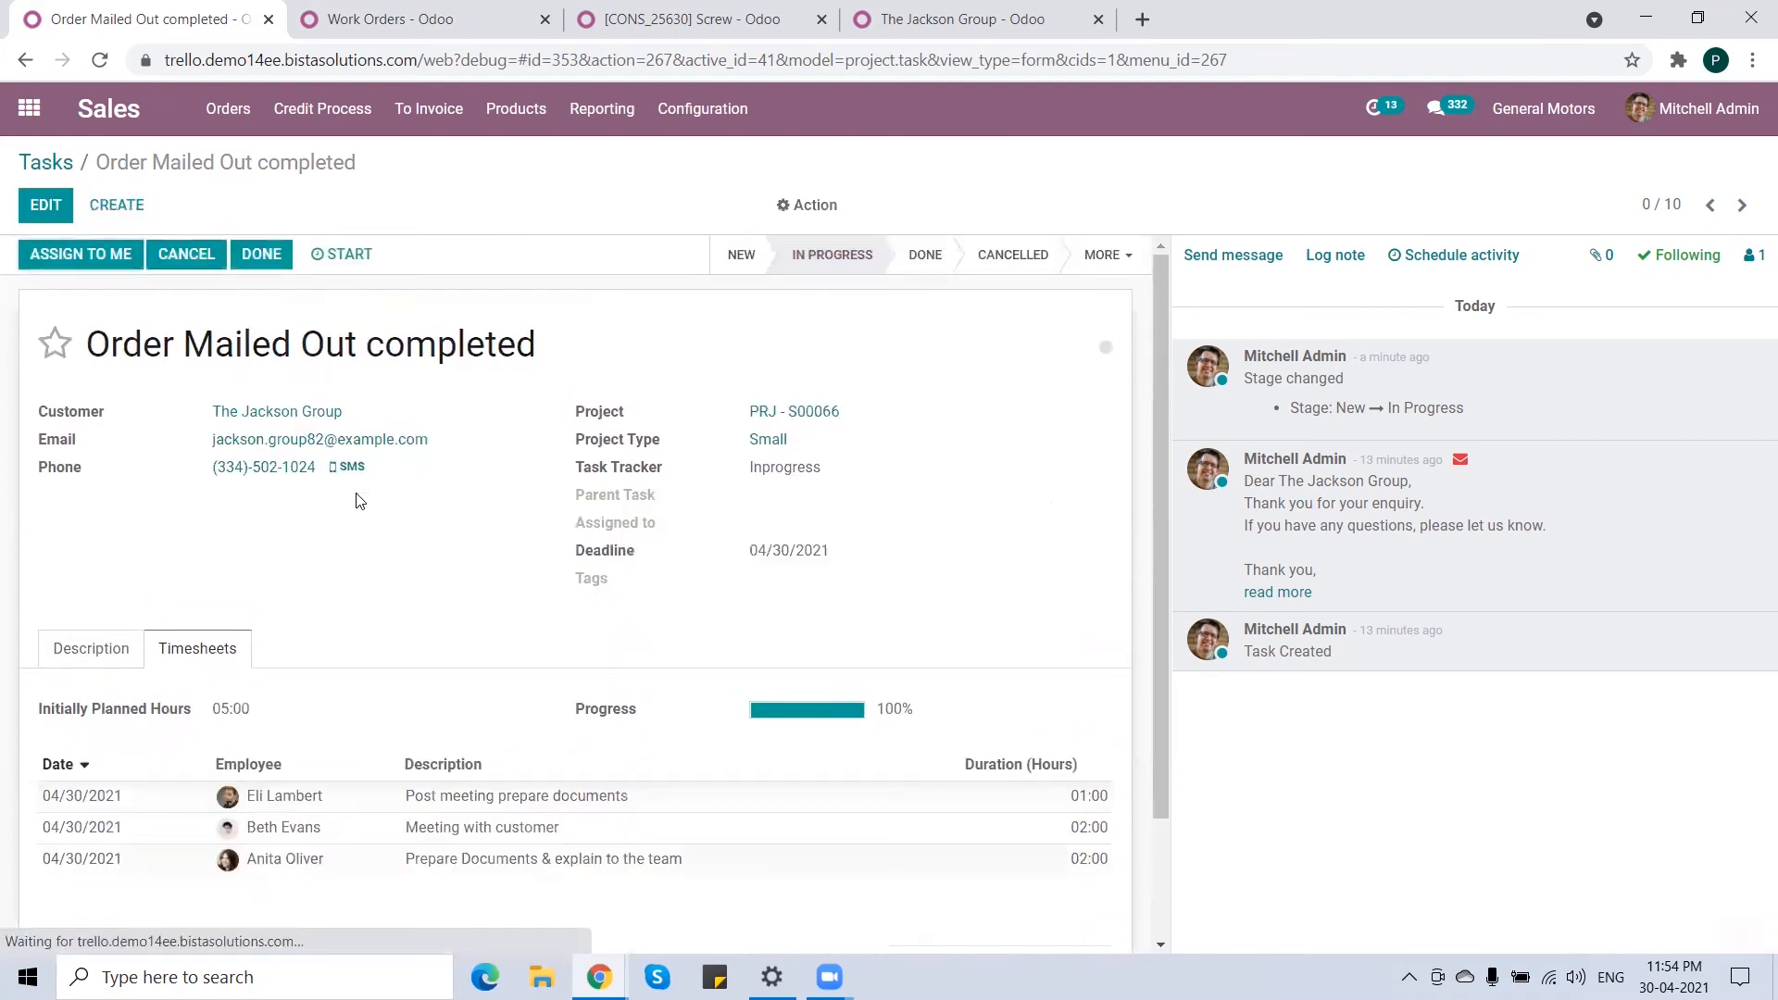
click(262, 259)
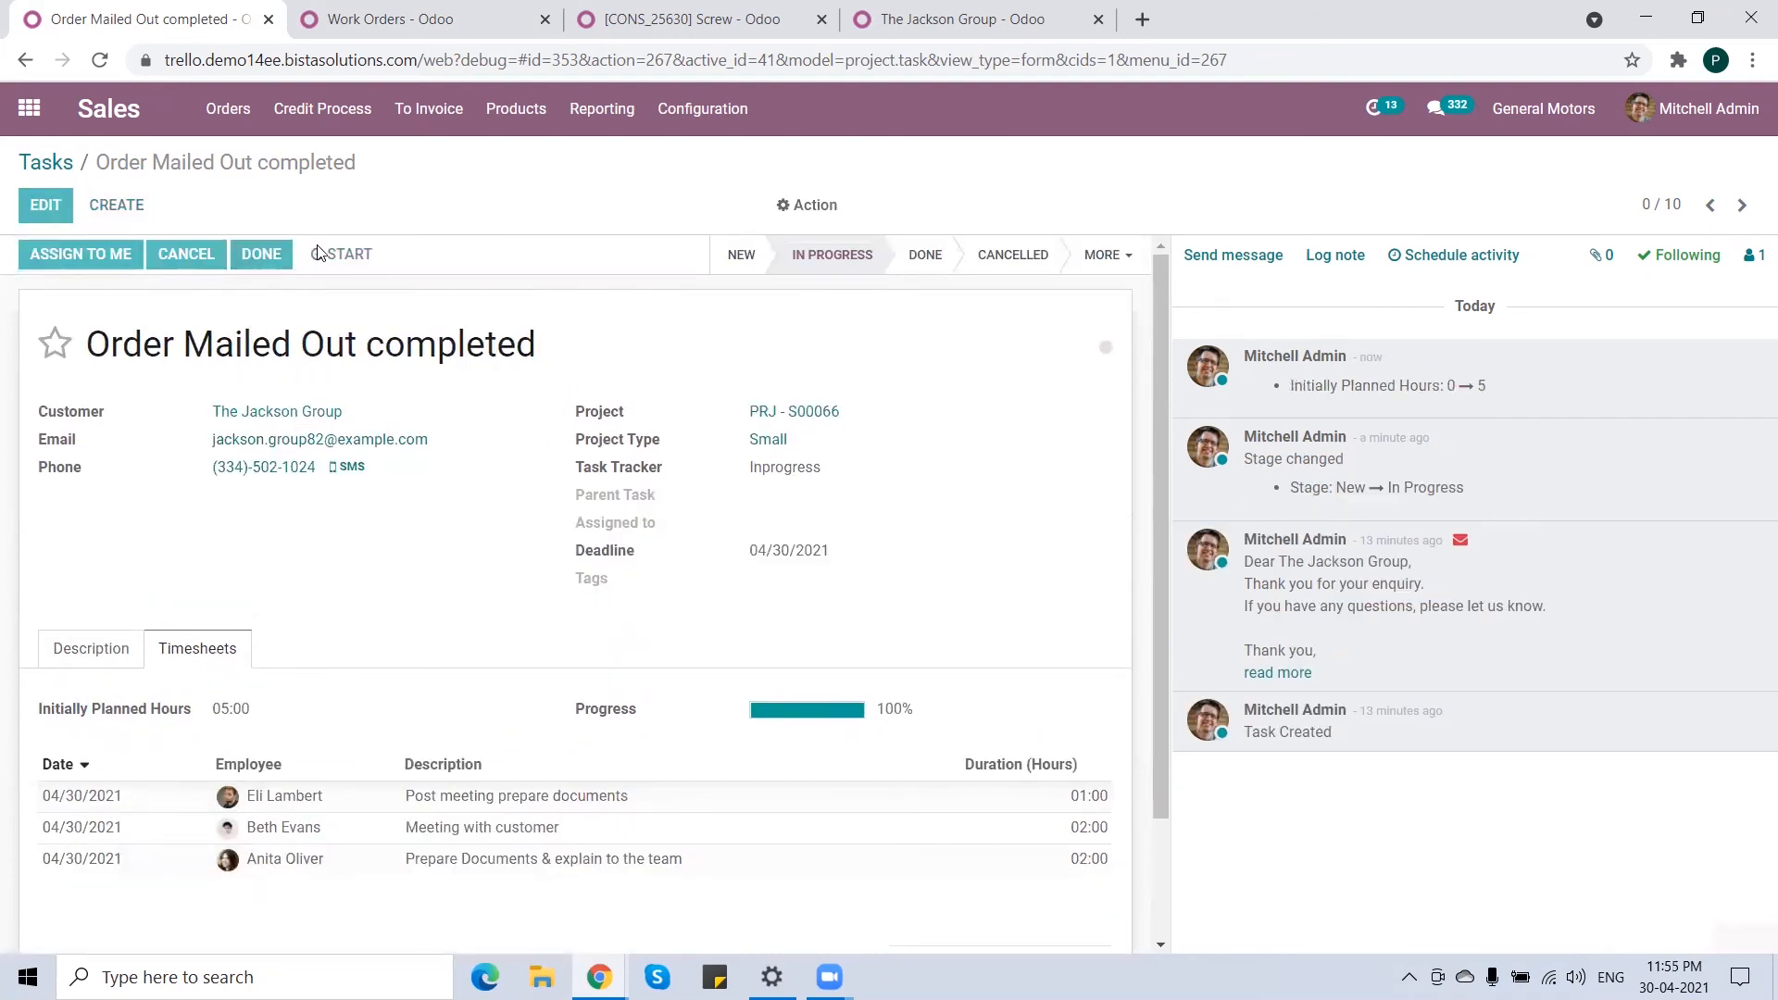
- Move the Incoming Mail Phase task to the In Progress stage, open it and mark it as done
click(55, 172)
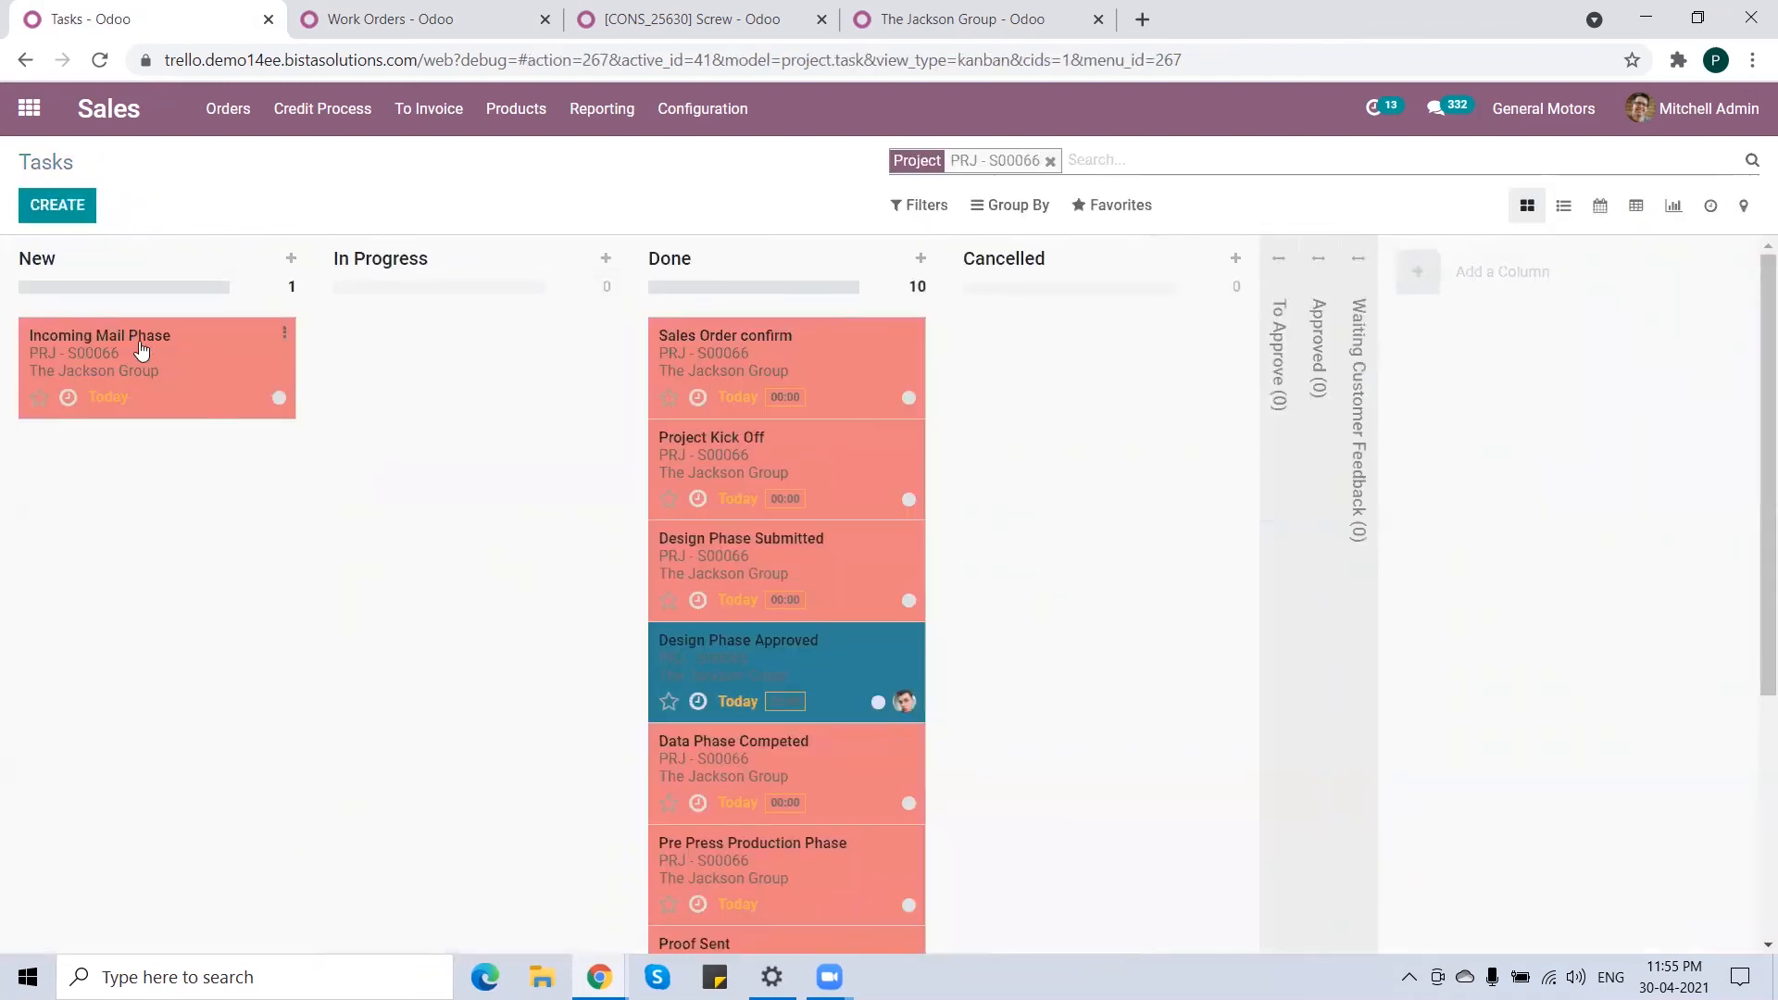
drag(137, 348, 399, 349)
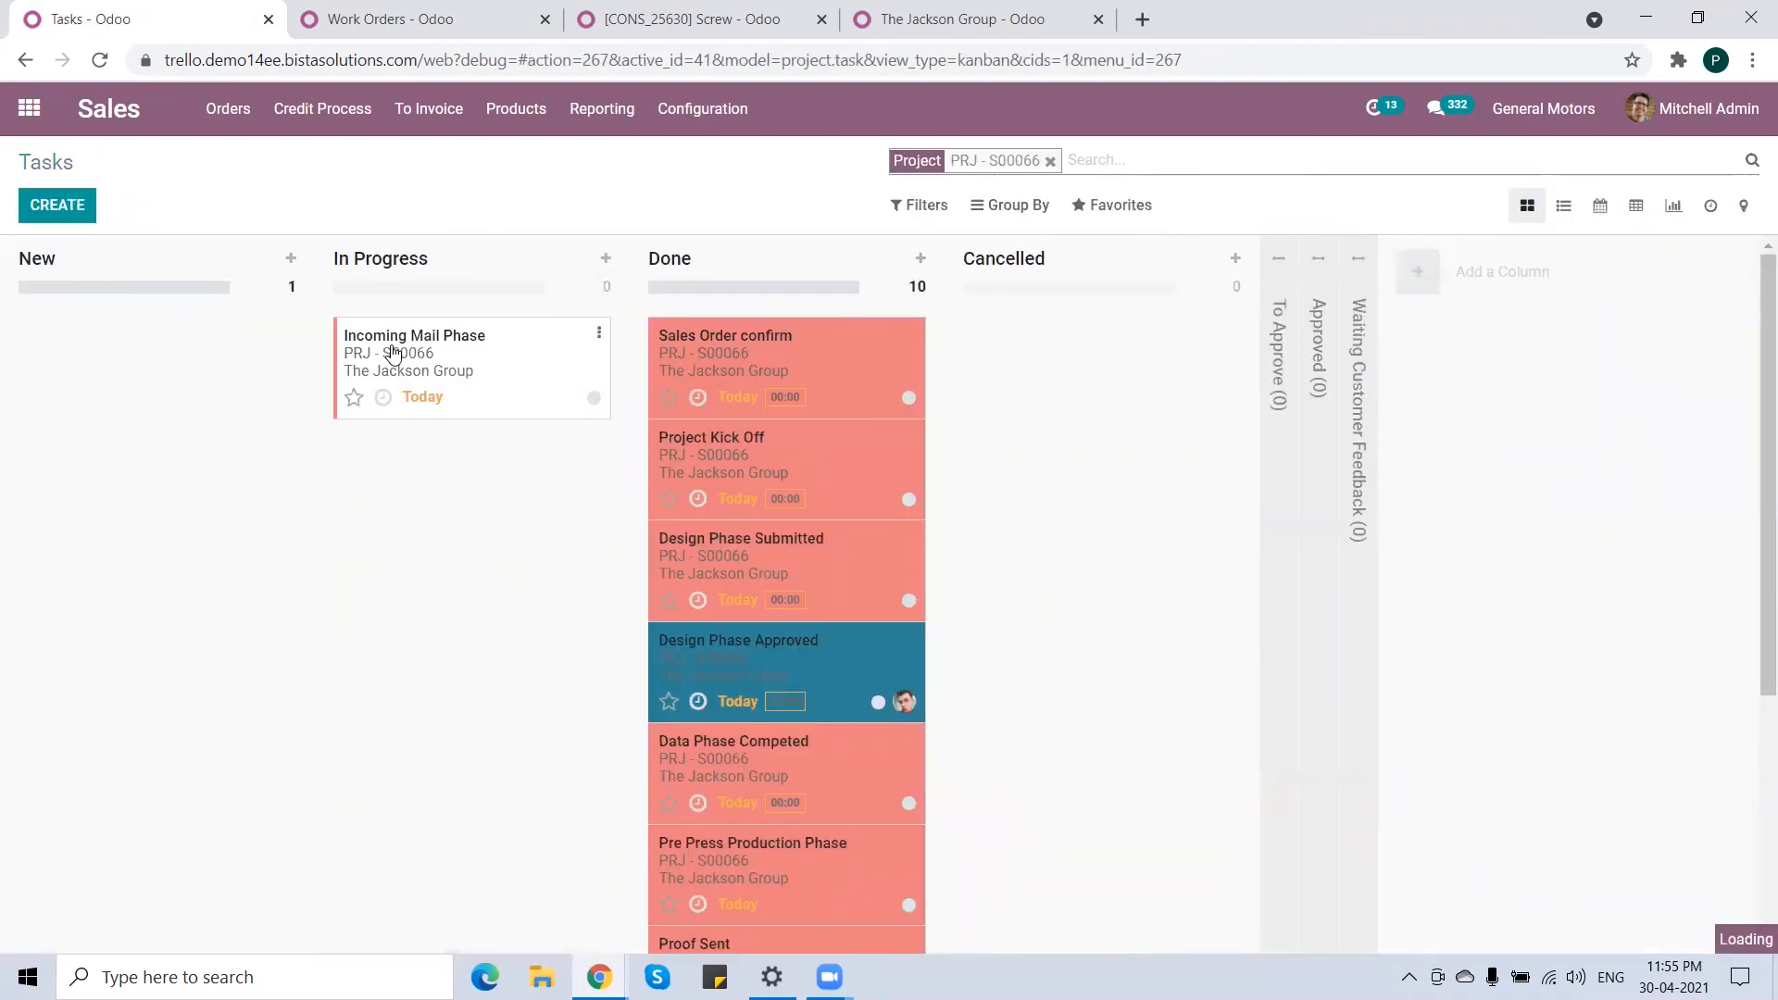
click(498, 372)
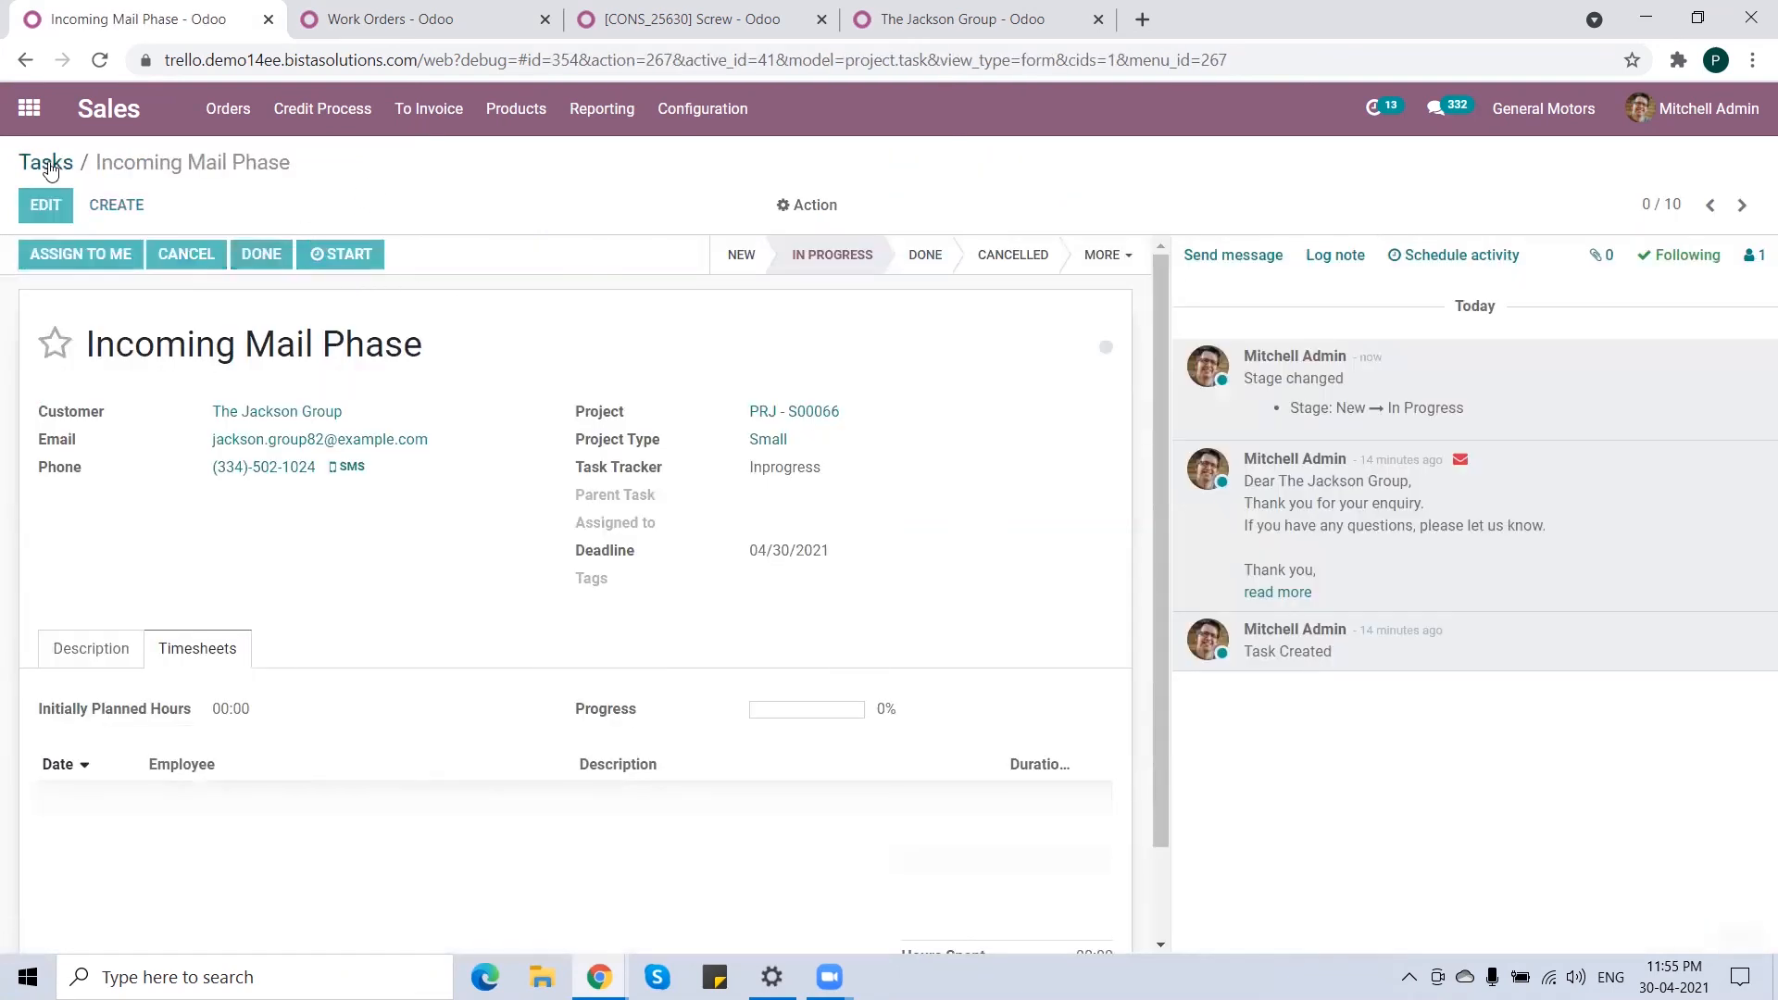
click(261, 254)
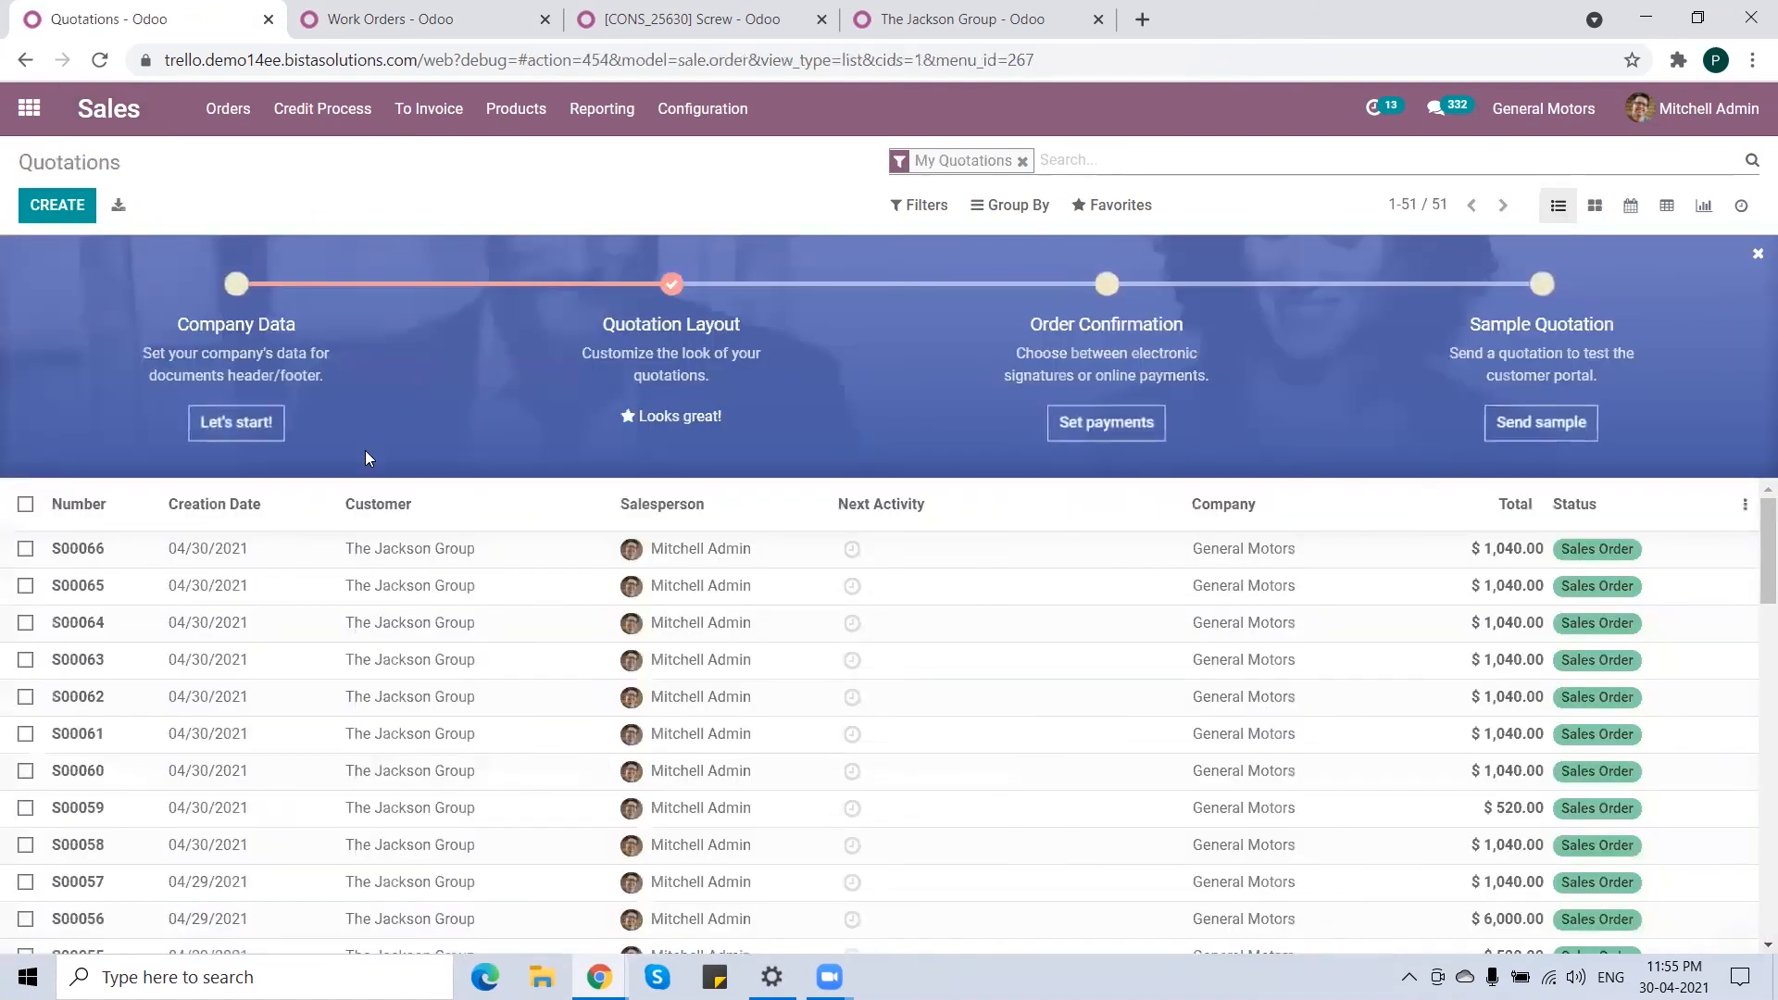
- Open the project PRJ - S00066 from The Jackson Group's latest sales order, review its tasks and mark the project as done
click(243, 553)
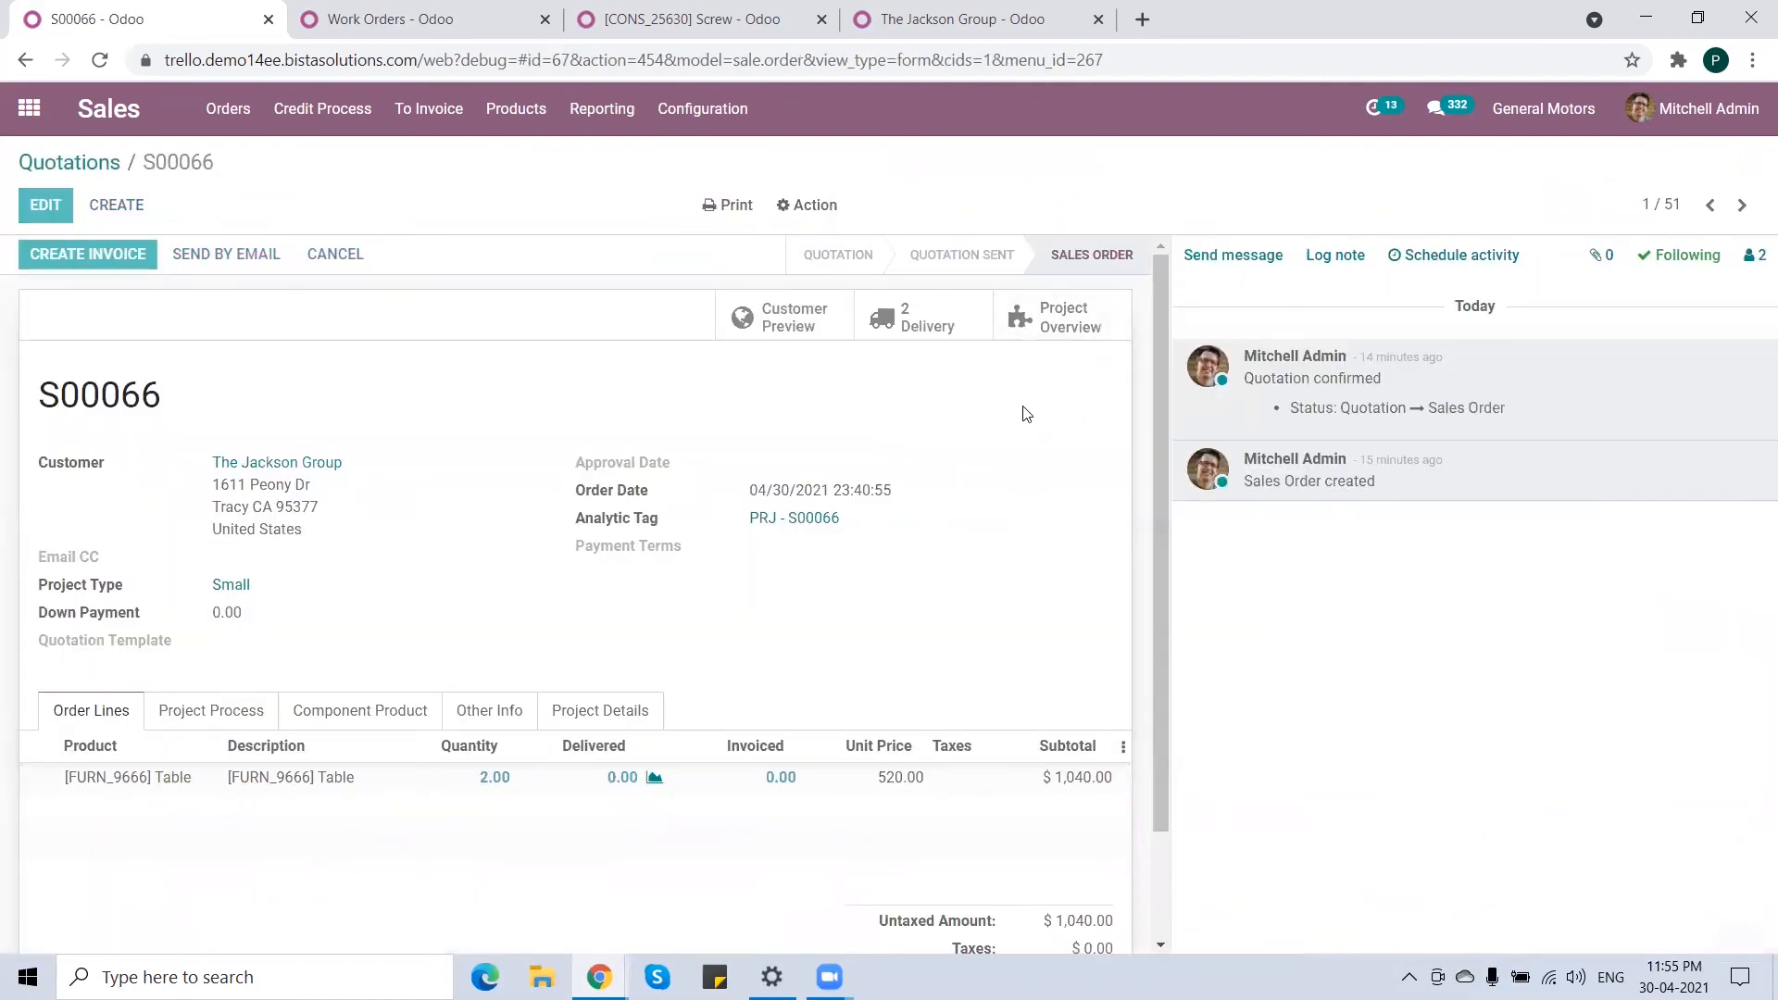
click(1156, 328)
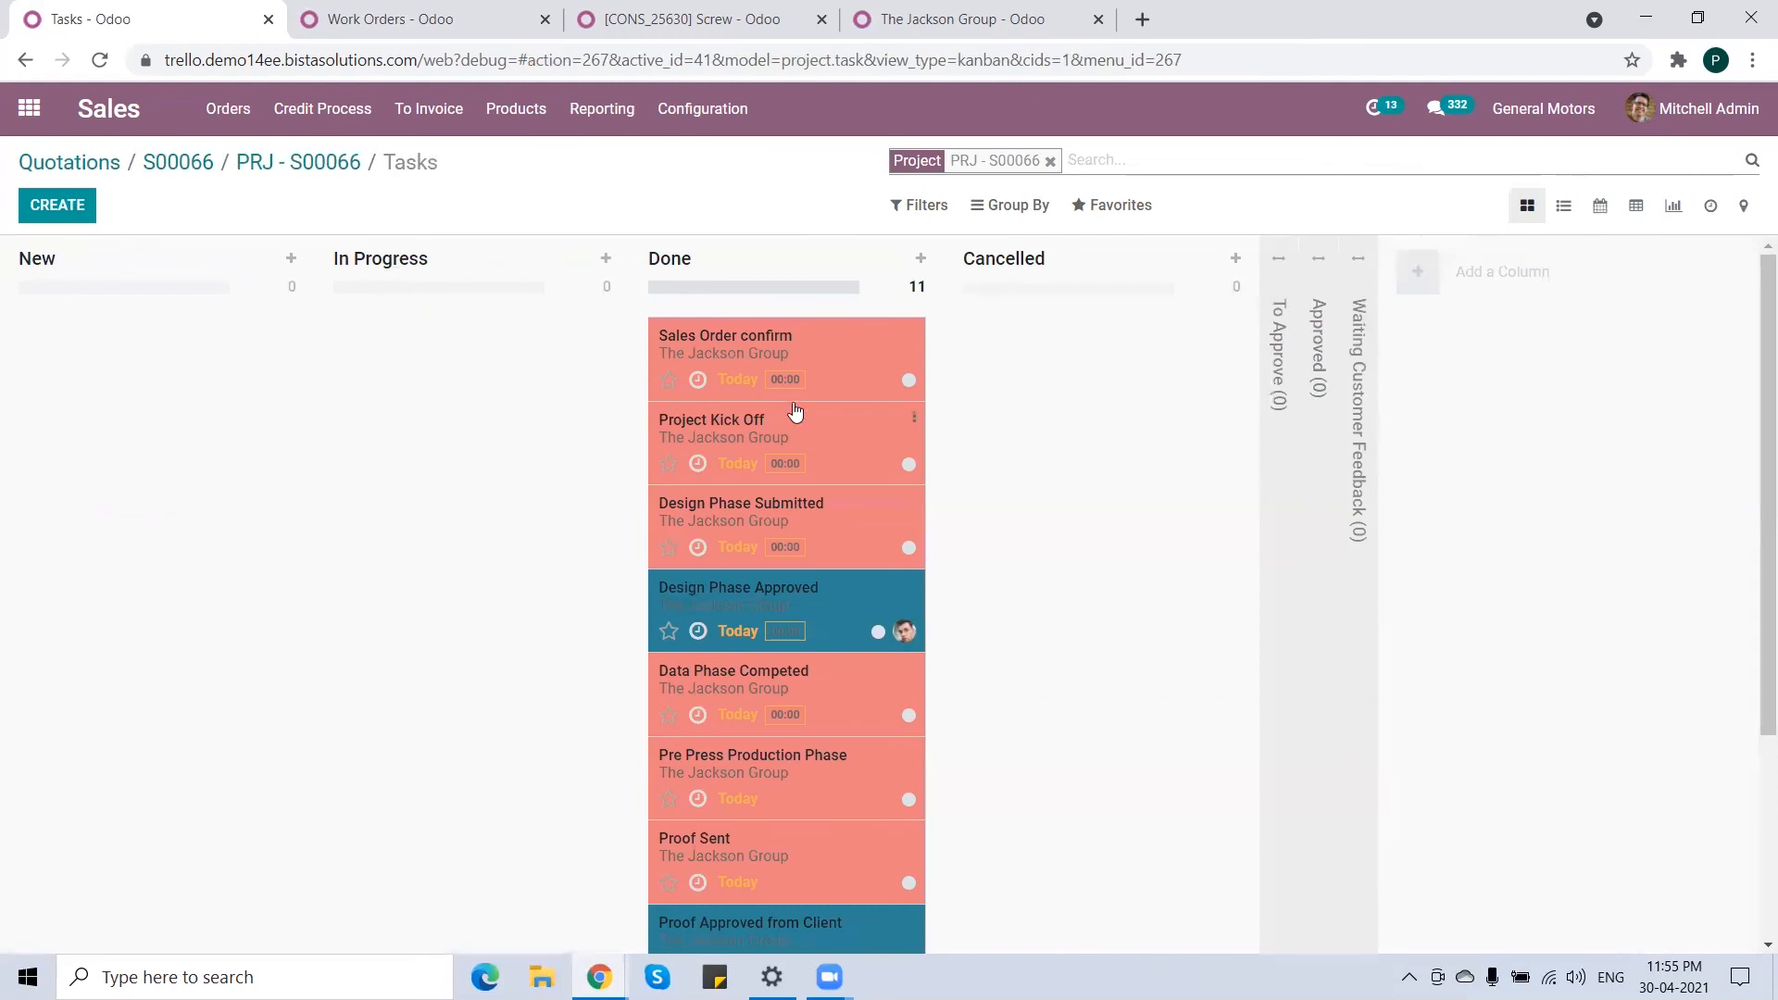
scroll(711, 685, down, 3)
scroll(714, 659, up, 3)
click(306, 162)
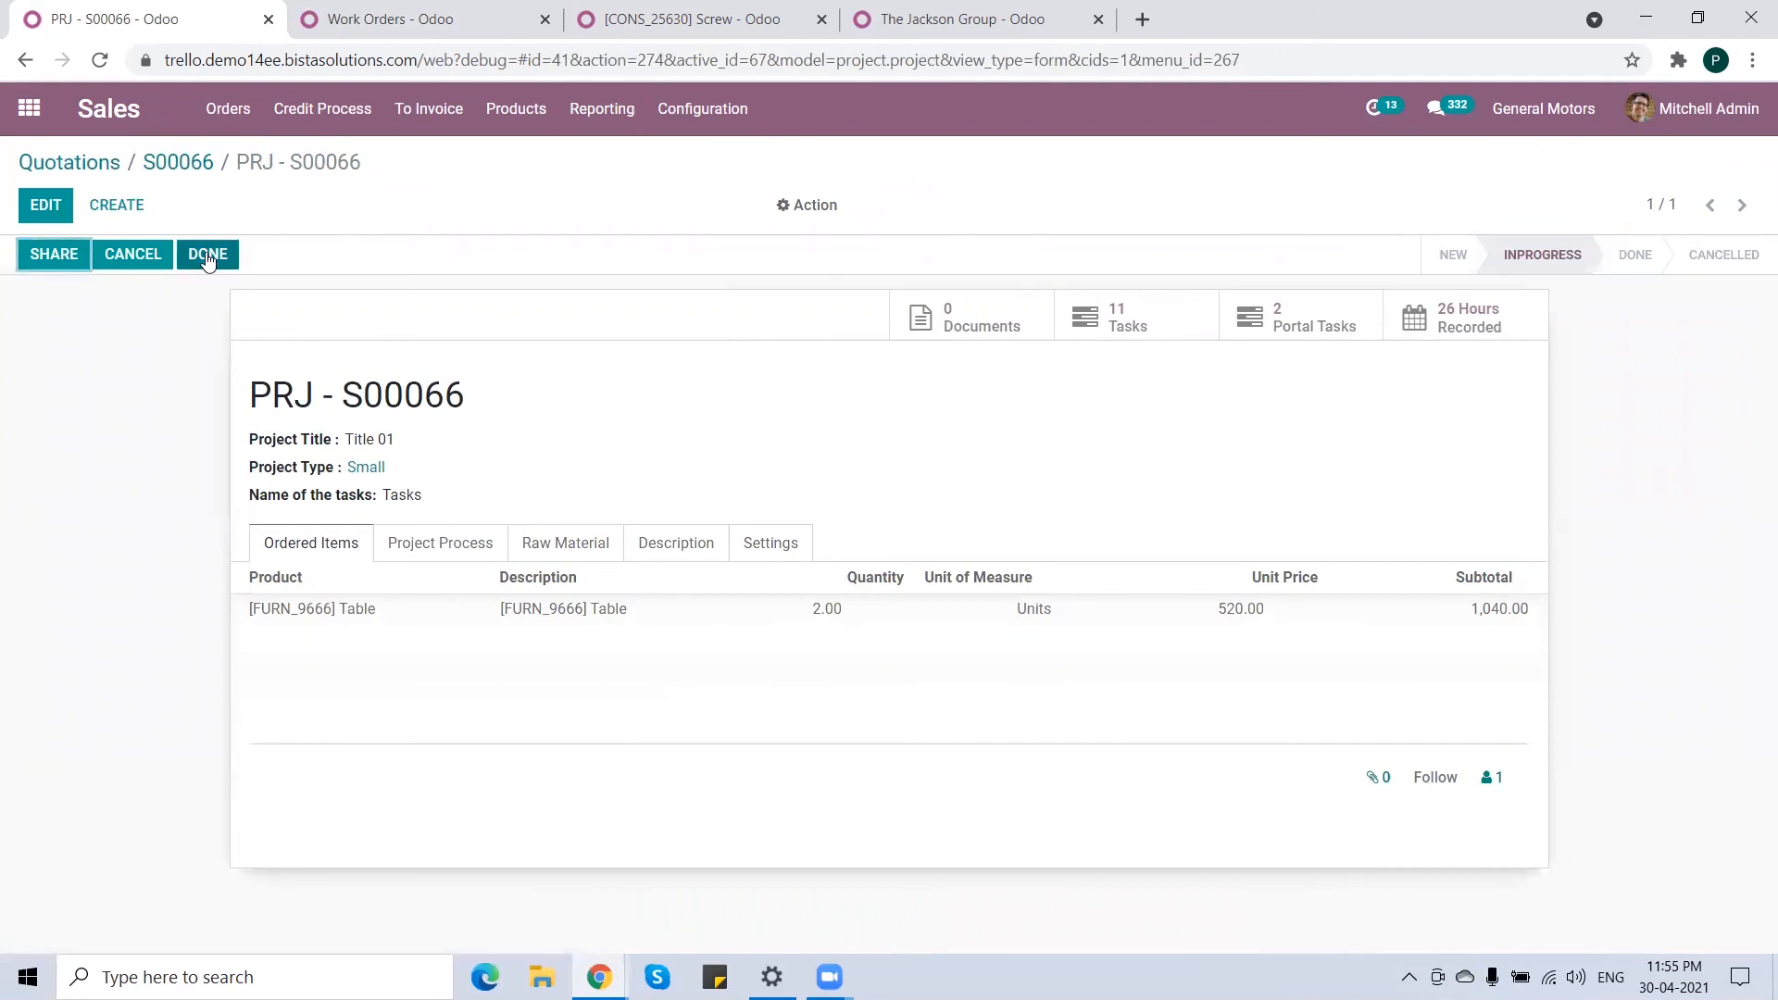
click(208, 255)
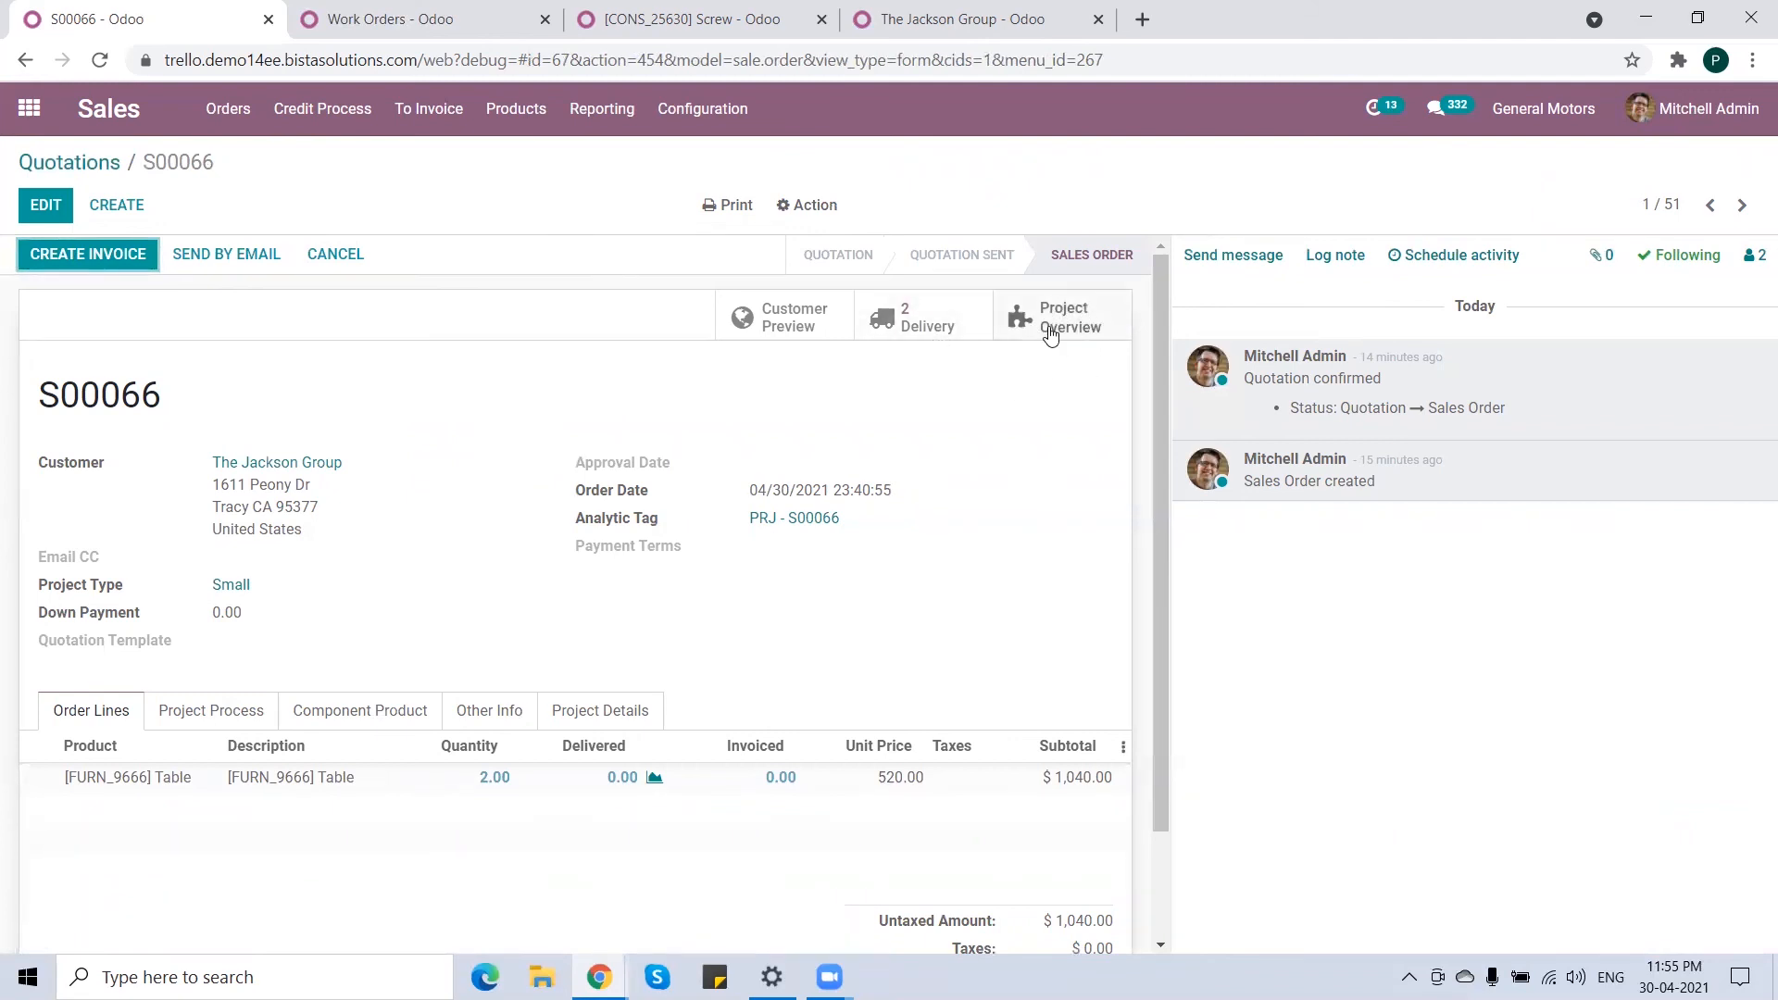
- Validate the sales order's WH/Stock to WH/Output transfer, applying the immediate transfer of all quantities
click(921, 324)
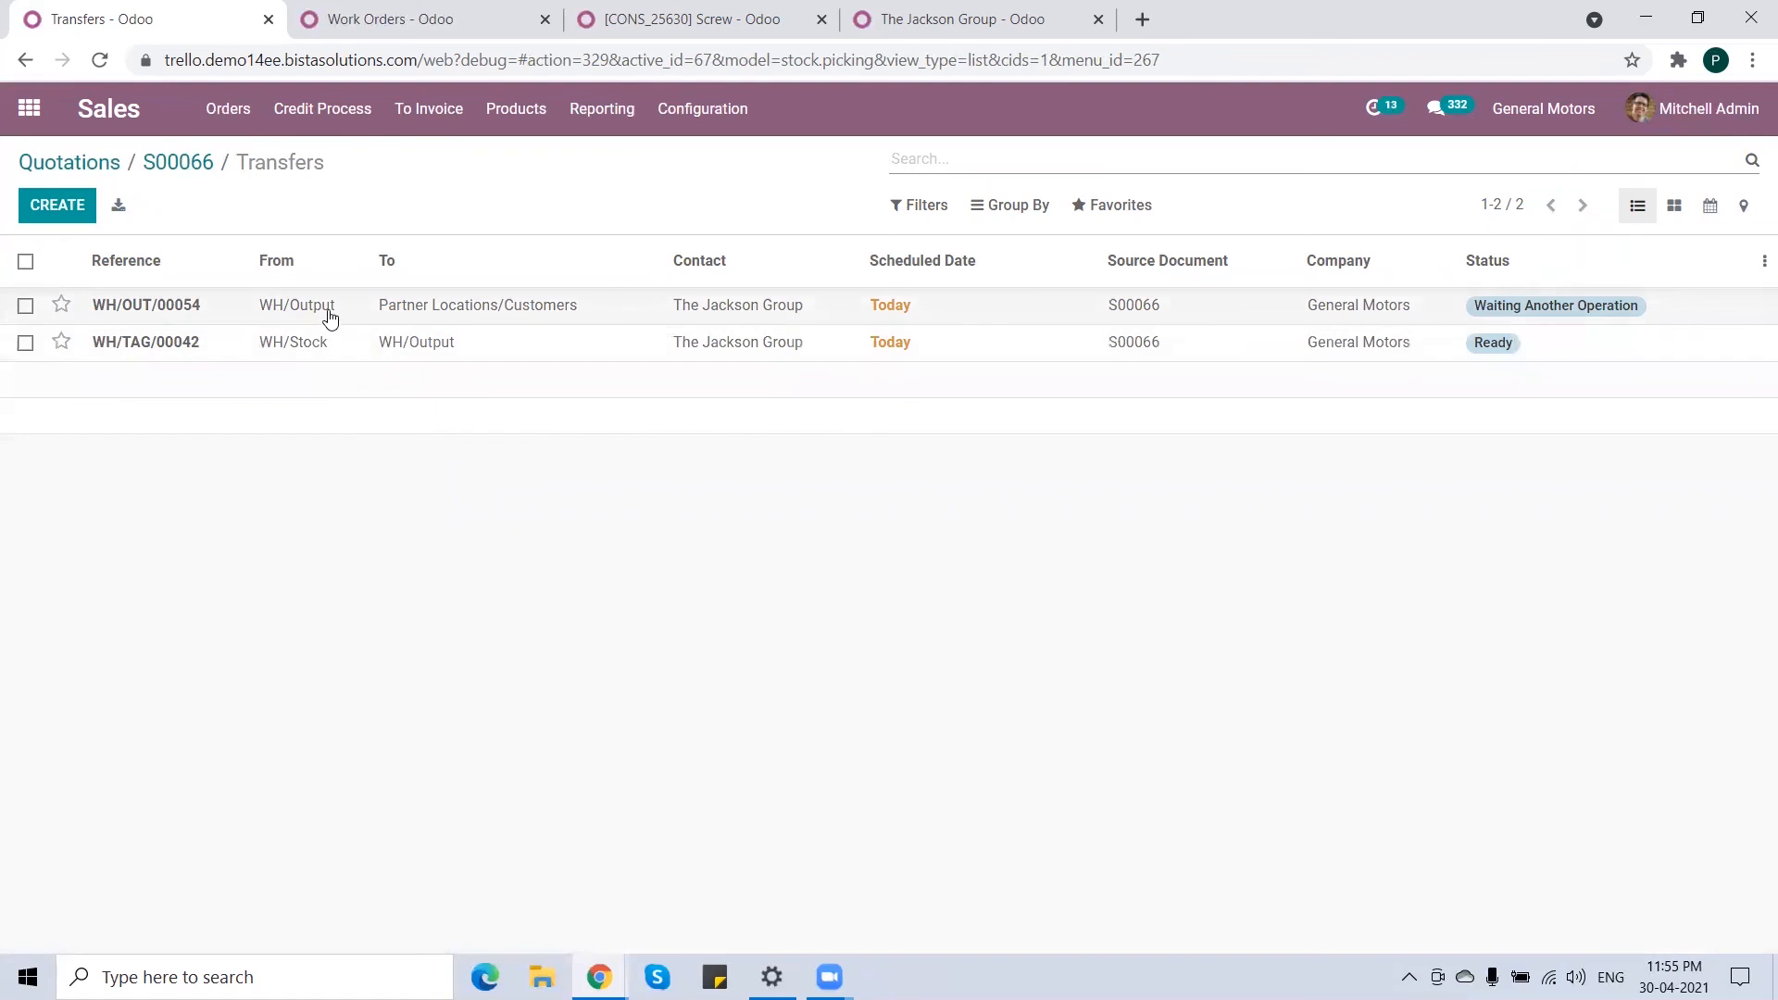
click(315, 347)
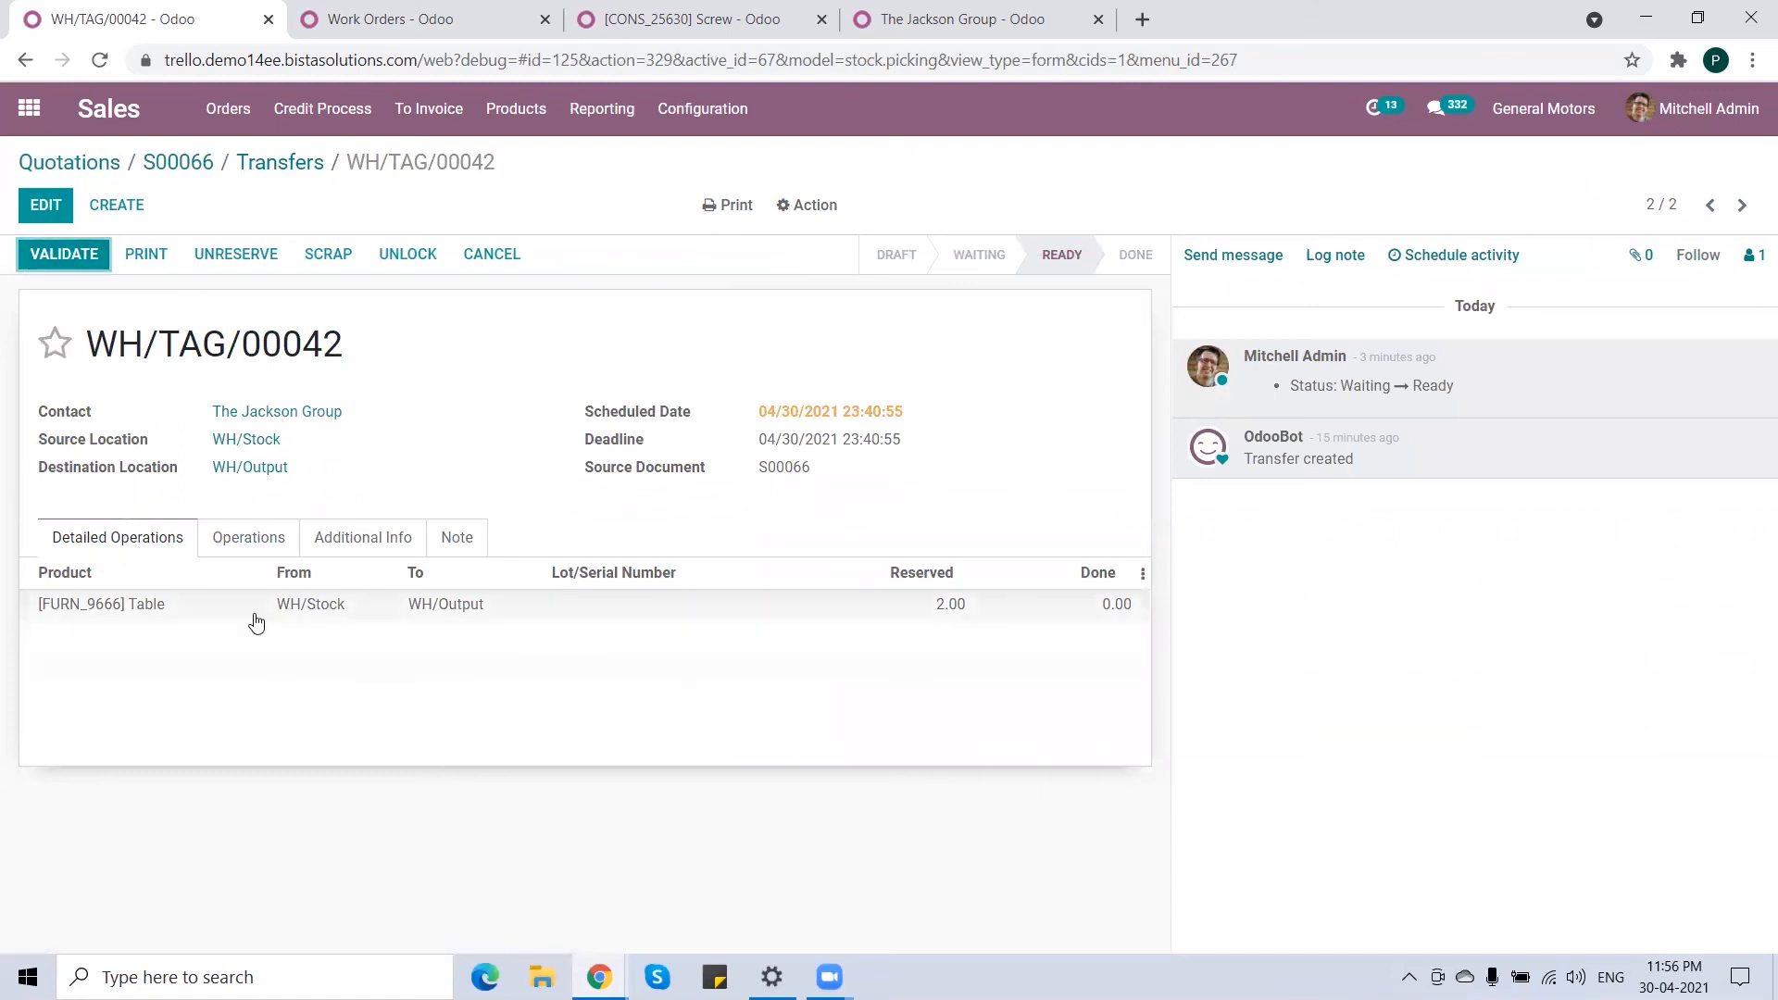
click(105, 257)
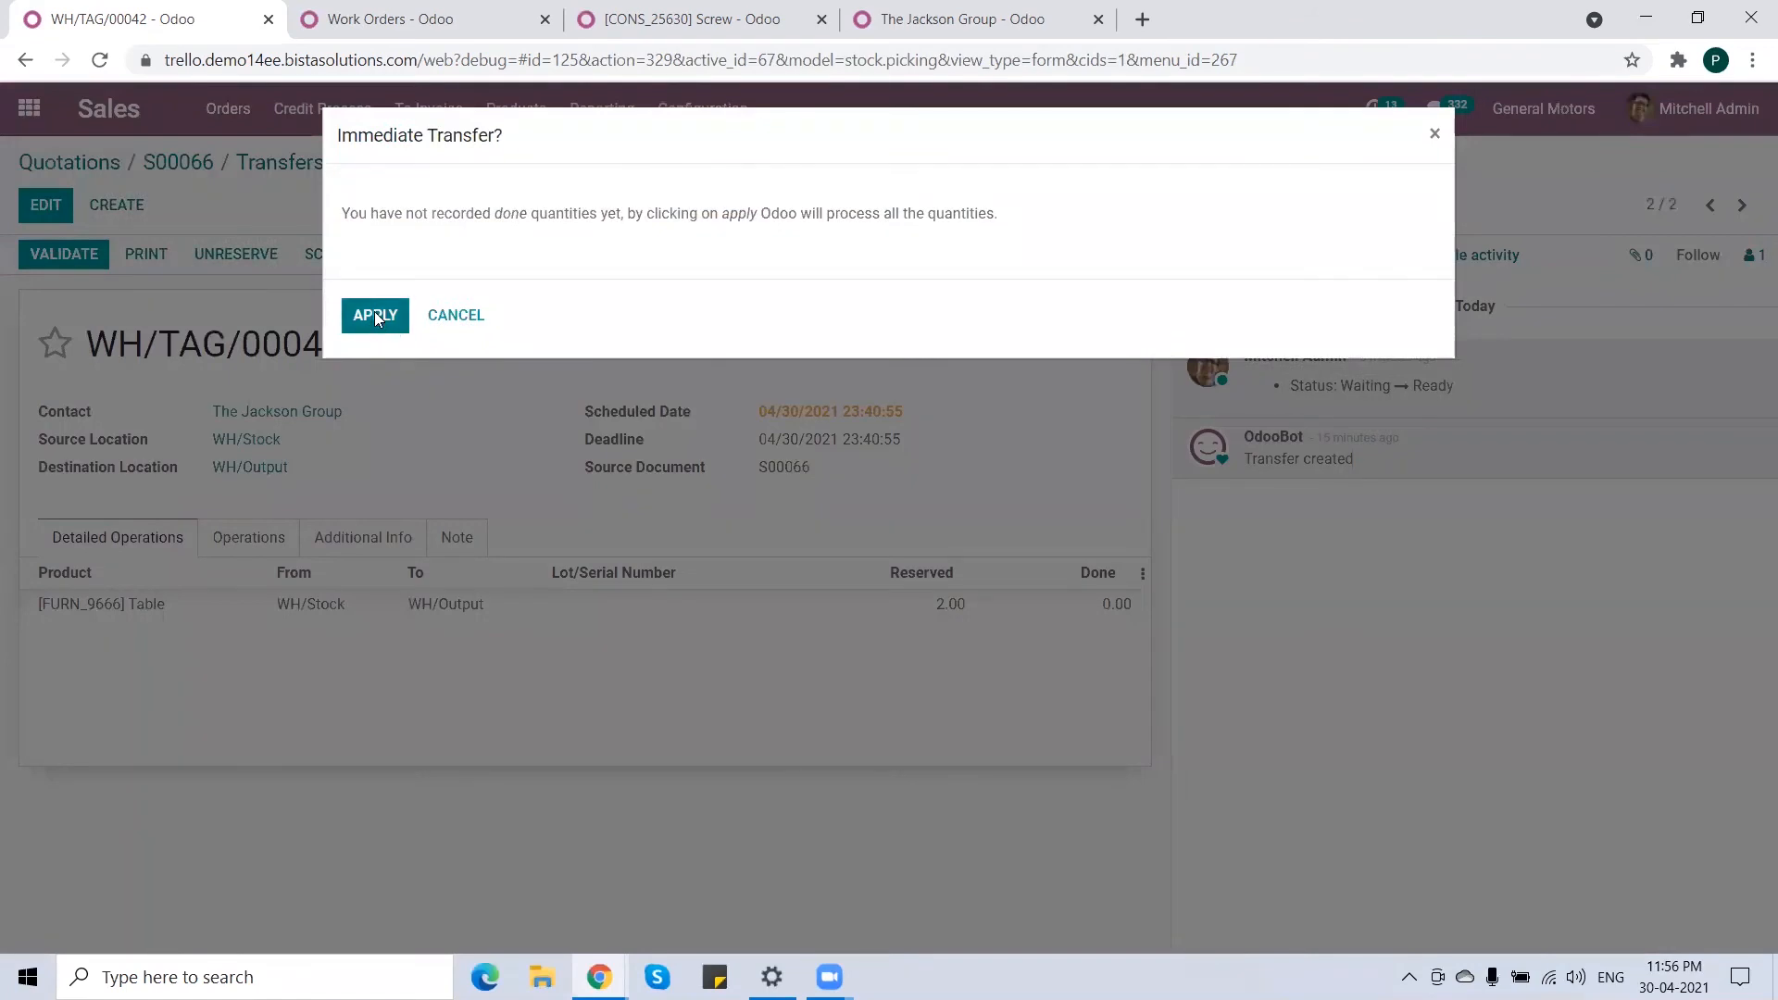
key(Return)
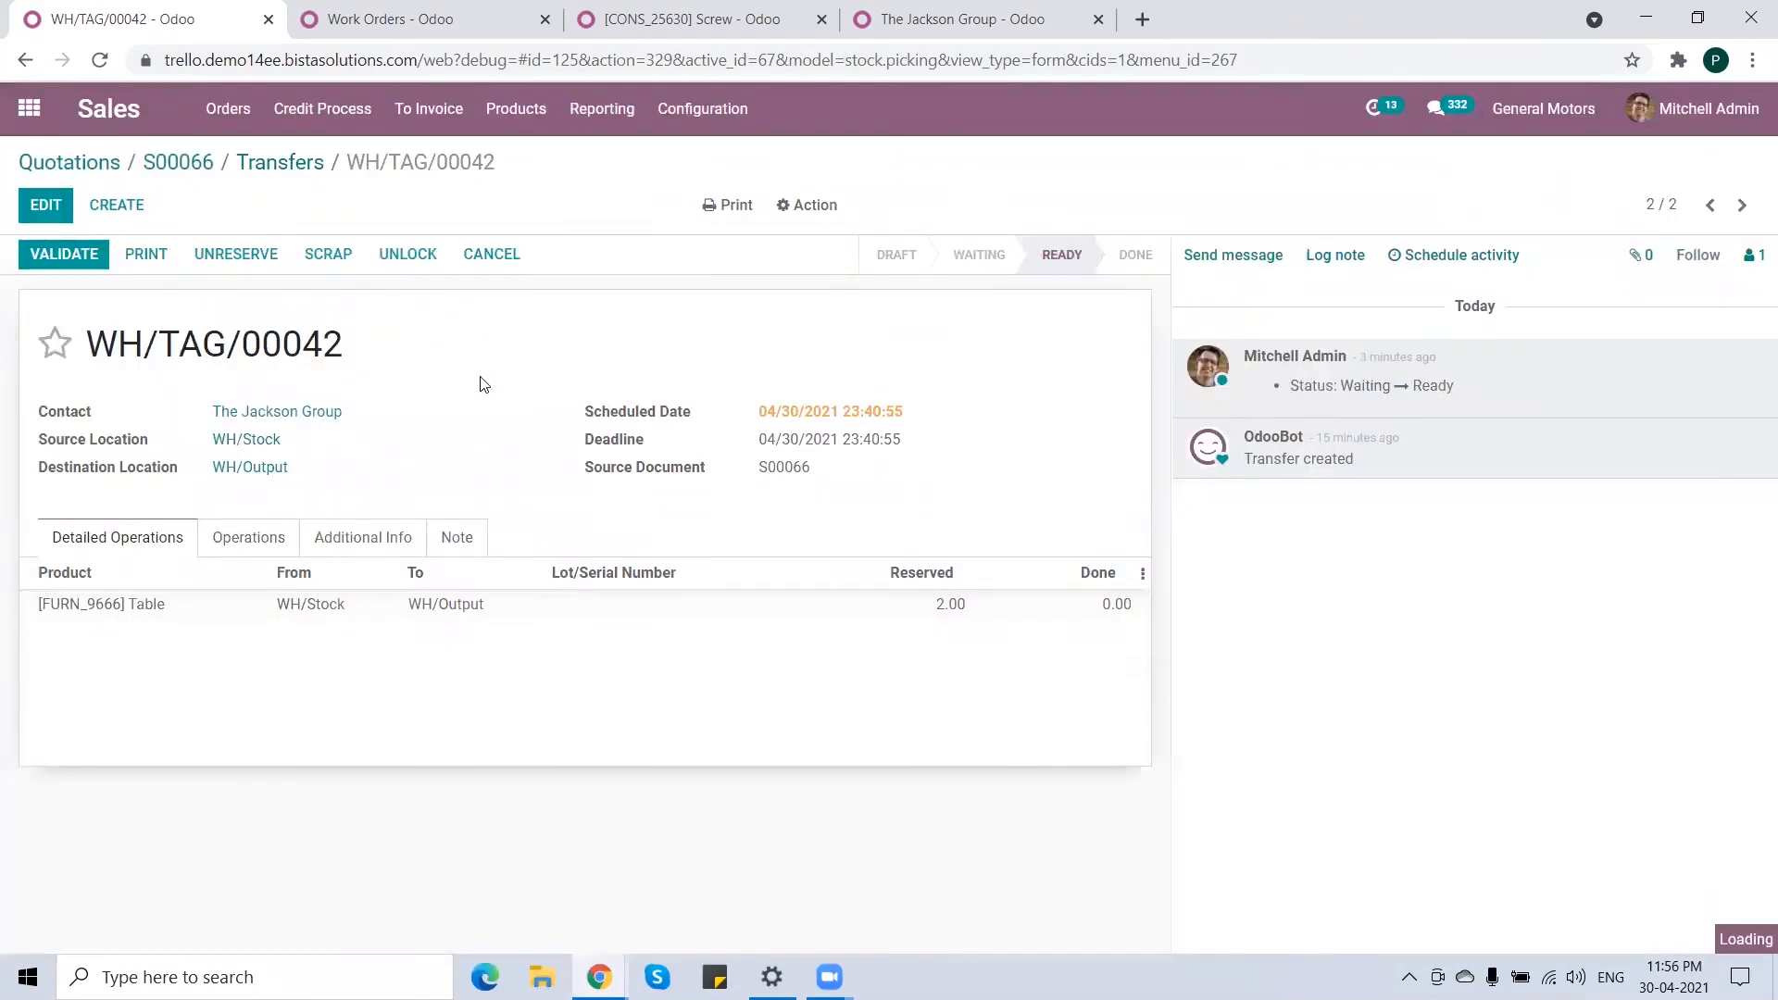
- Validate the delivery transfer from WH/Output to Partner Locations/Customers, applying the immediate transfer of all quantities
click(281, 163)
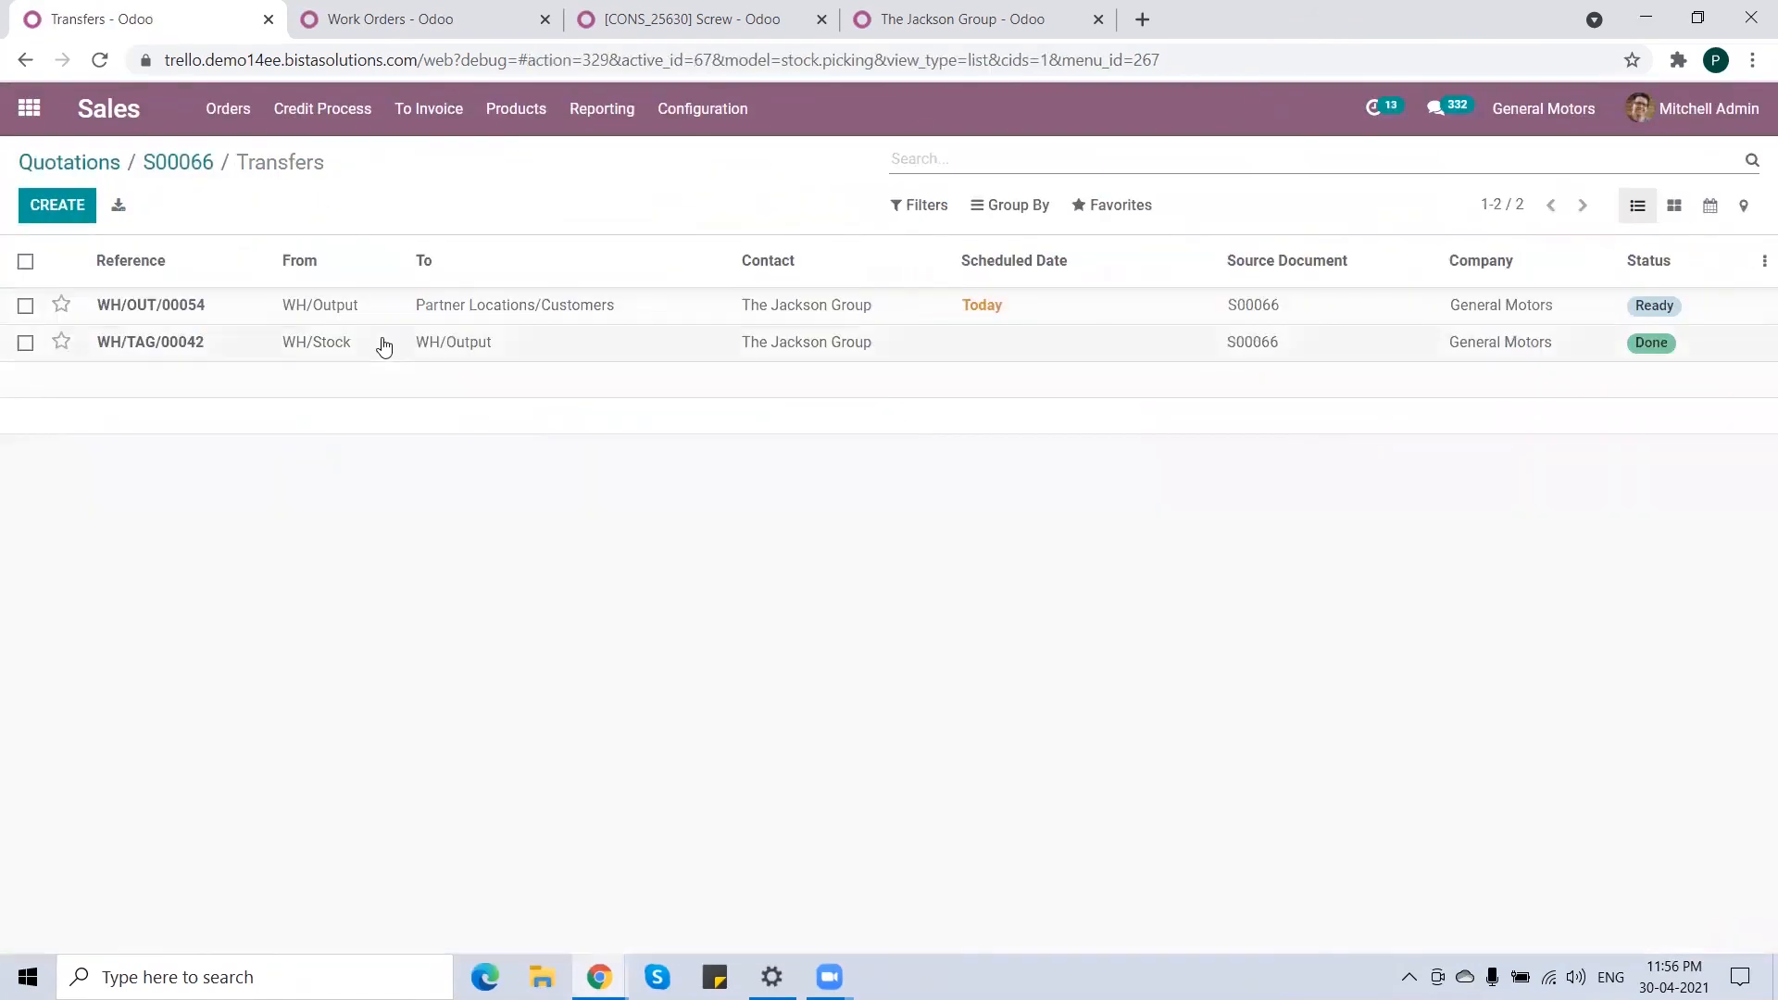
click(339, 311)
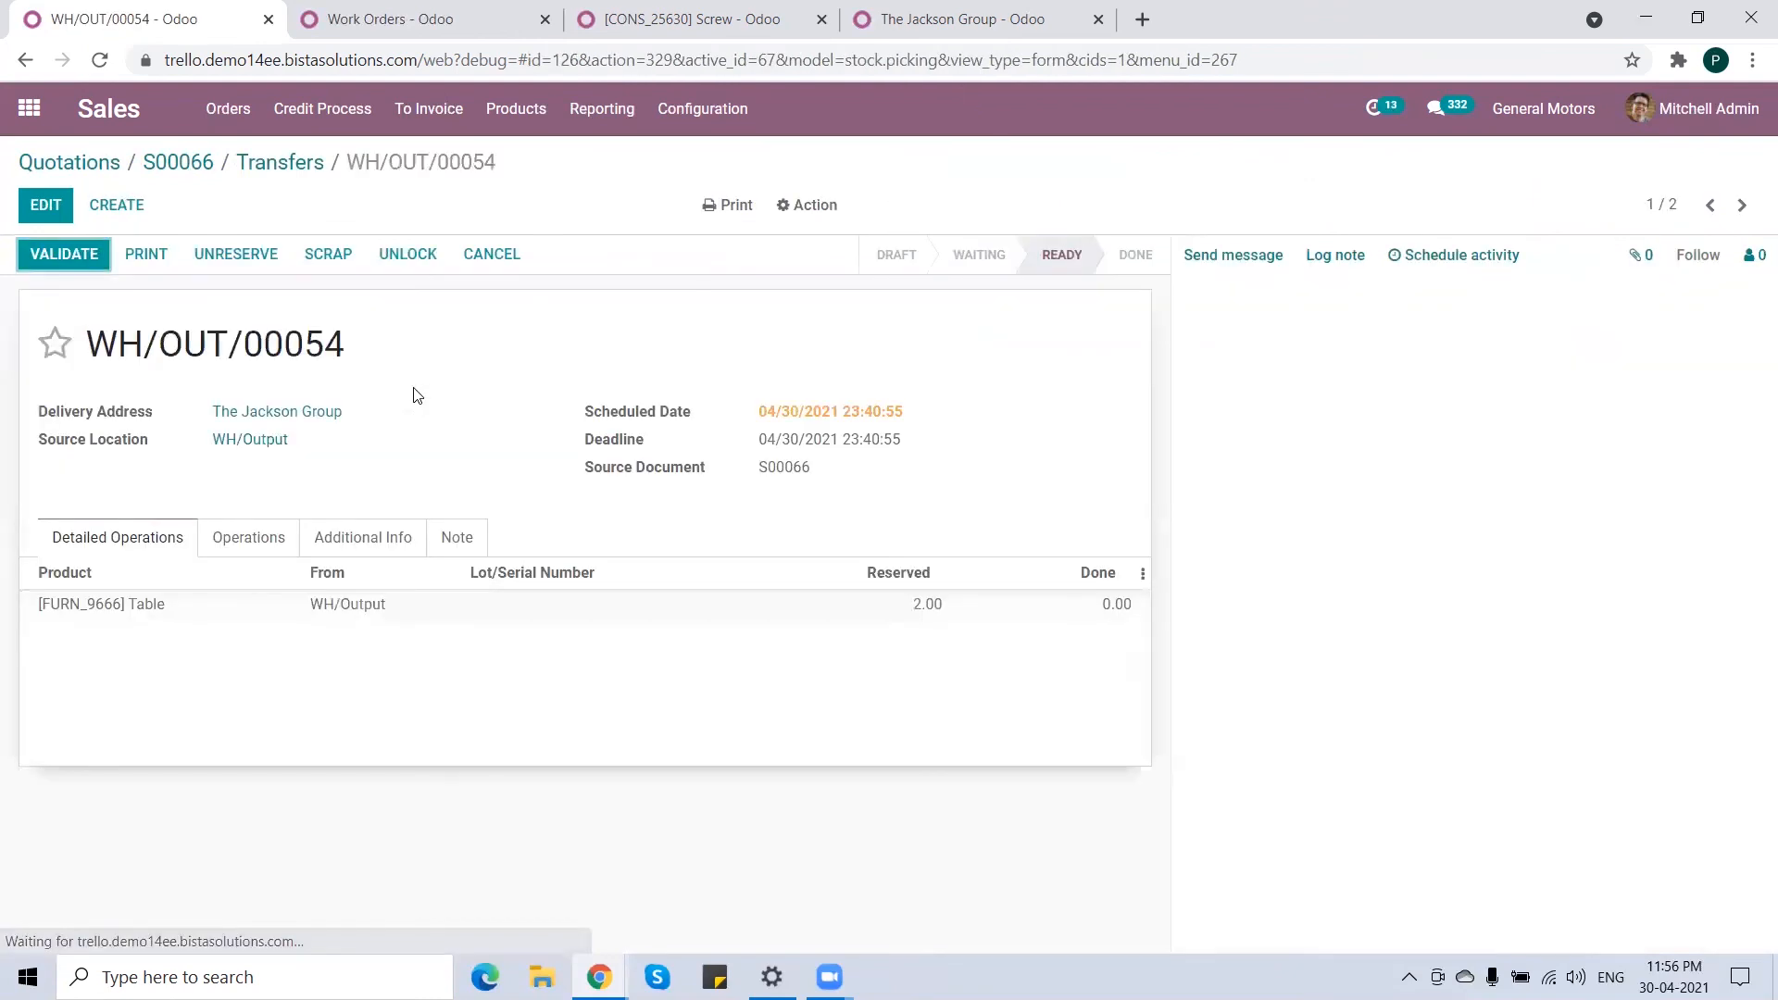
click(74, 252)
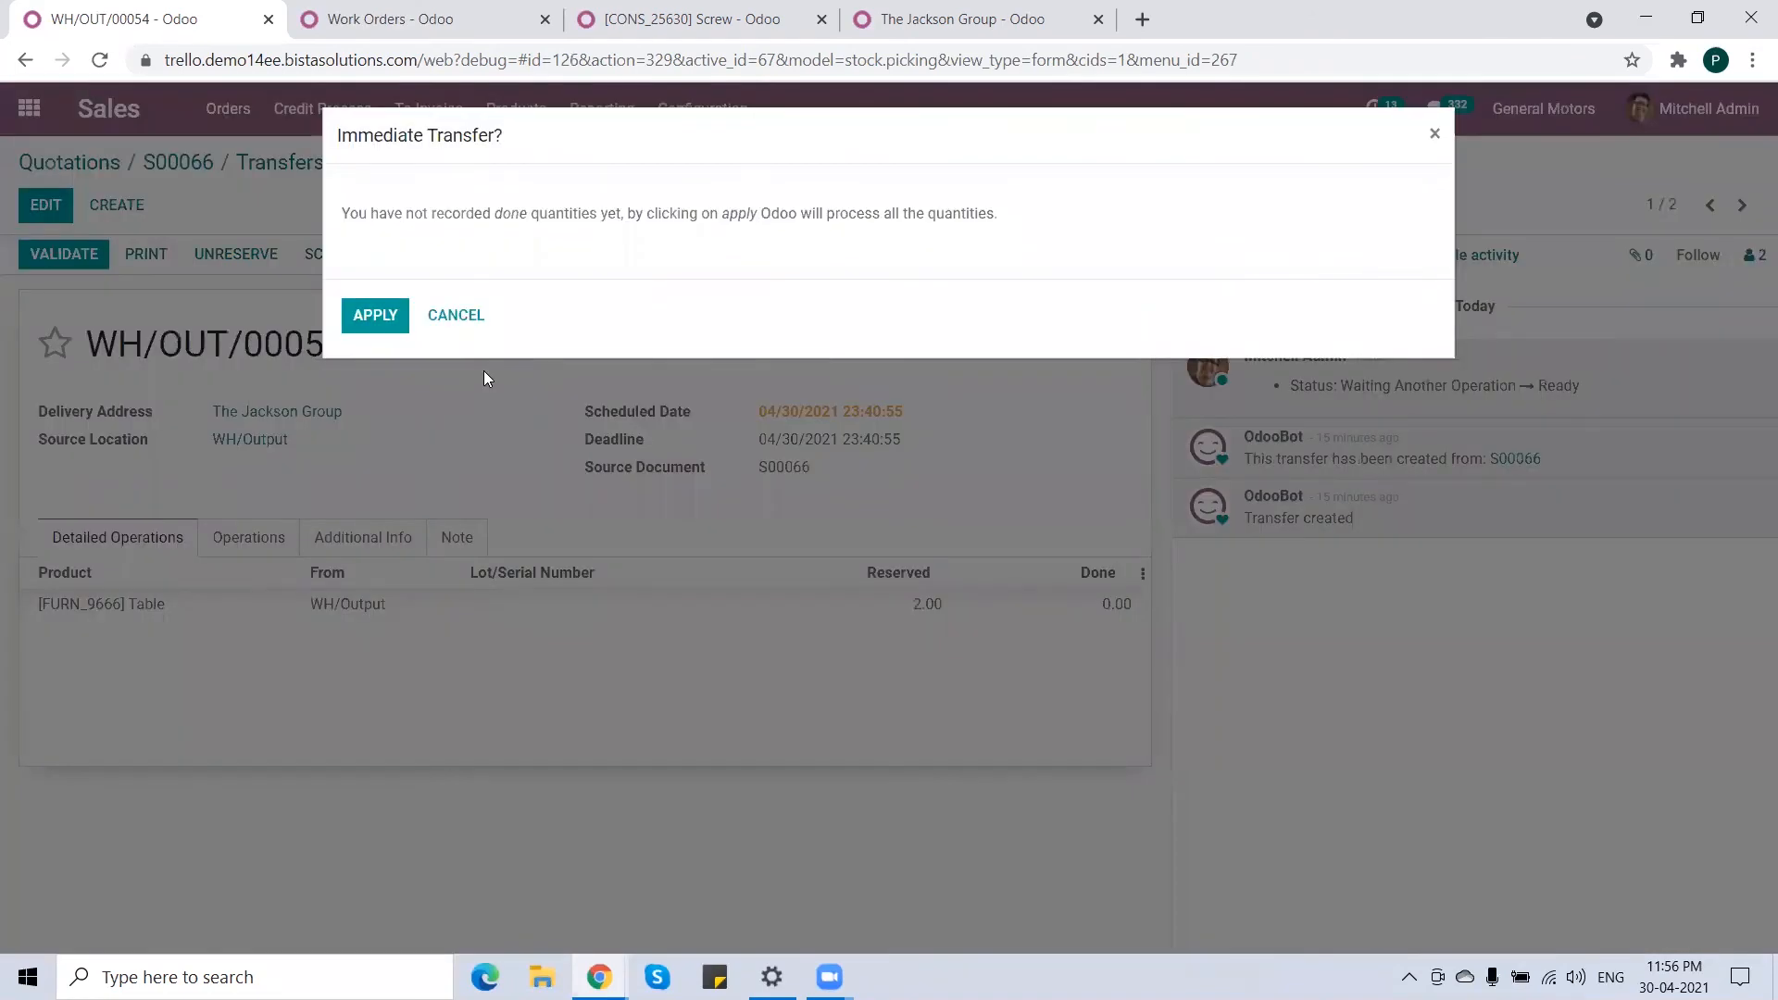
click(390, 316)
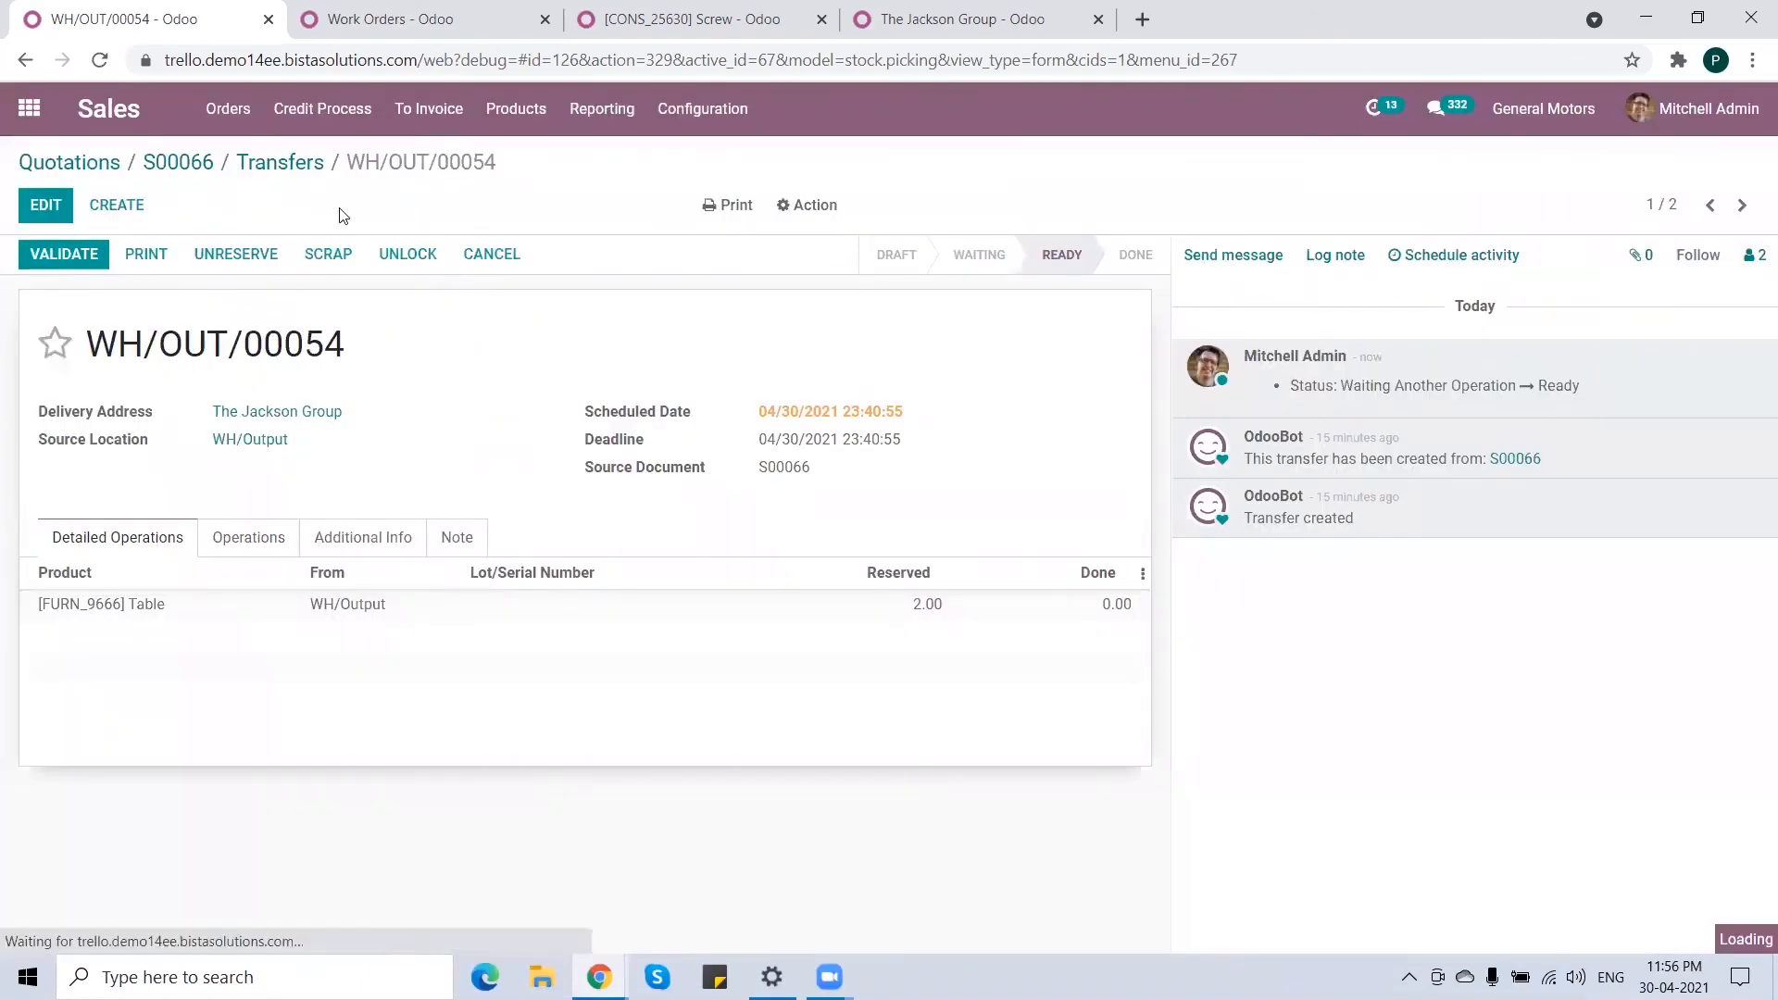
- Return to the sales order and open its Table order line to check the delivered quantity
click(289, 165)
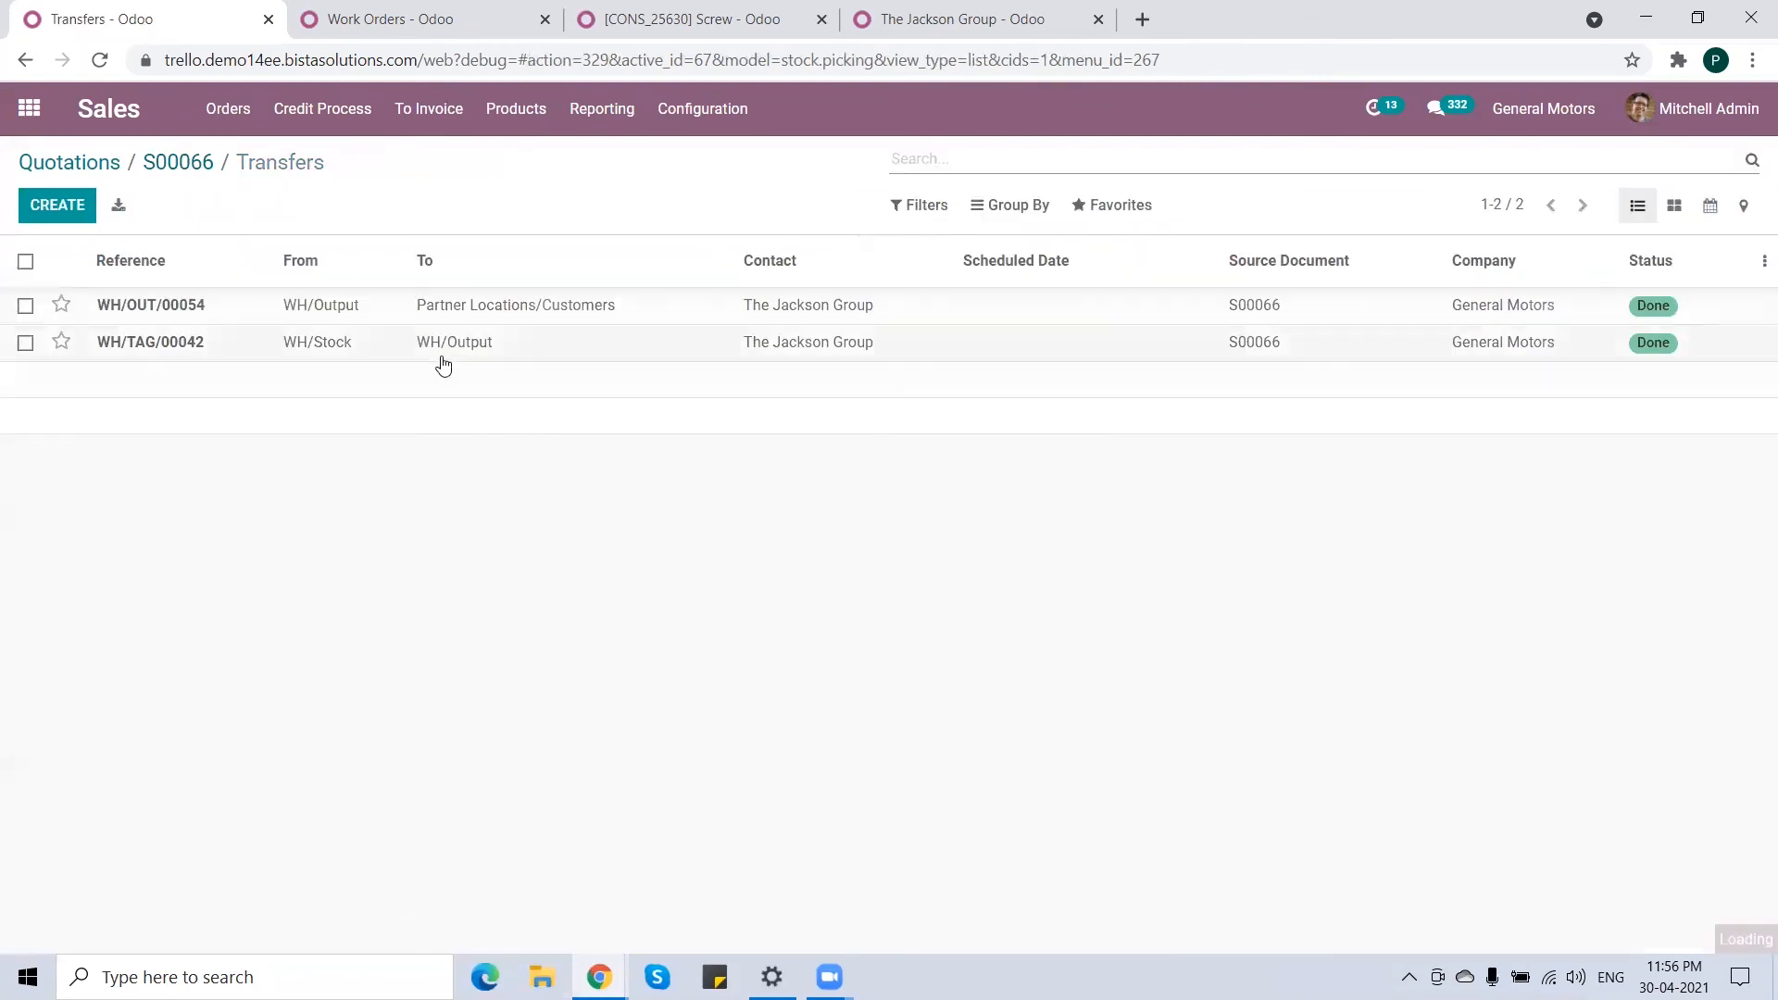
key(alt+Left)
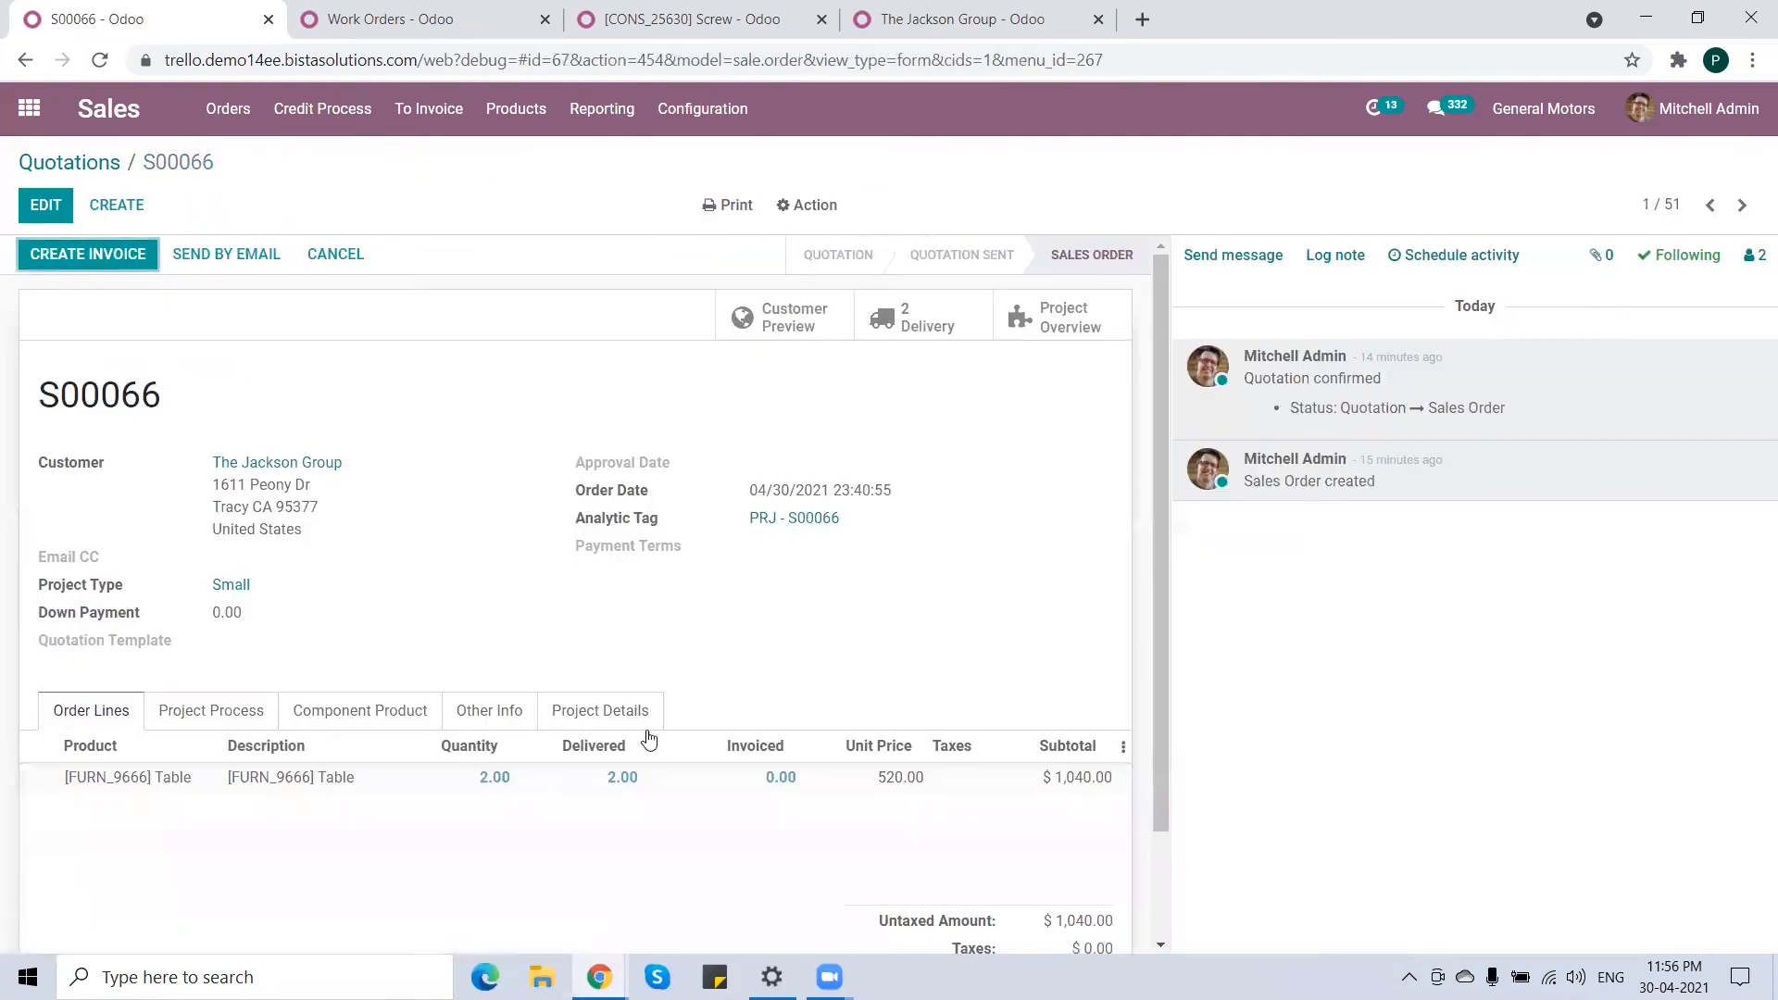
double_click(644, 778)
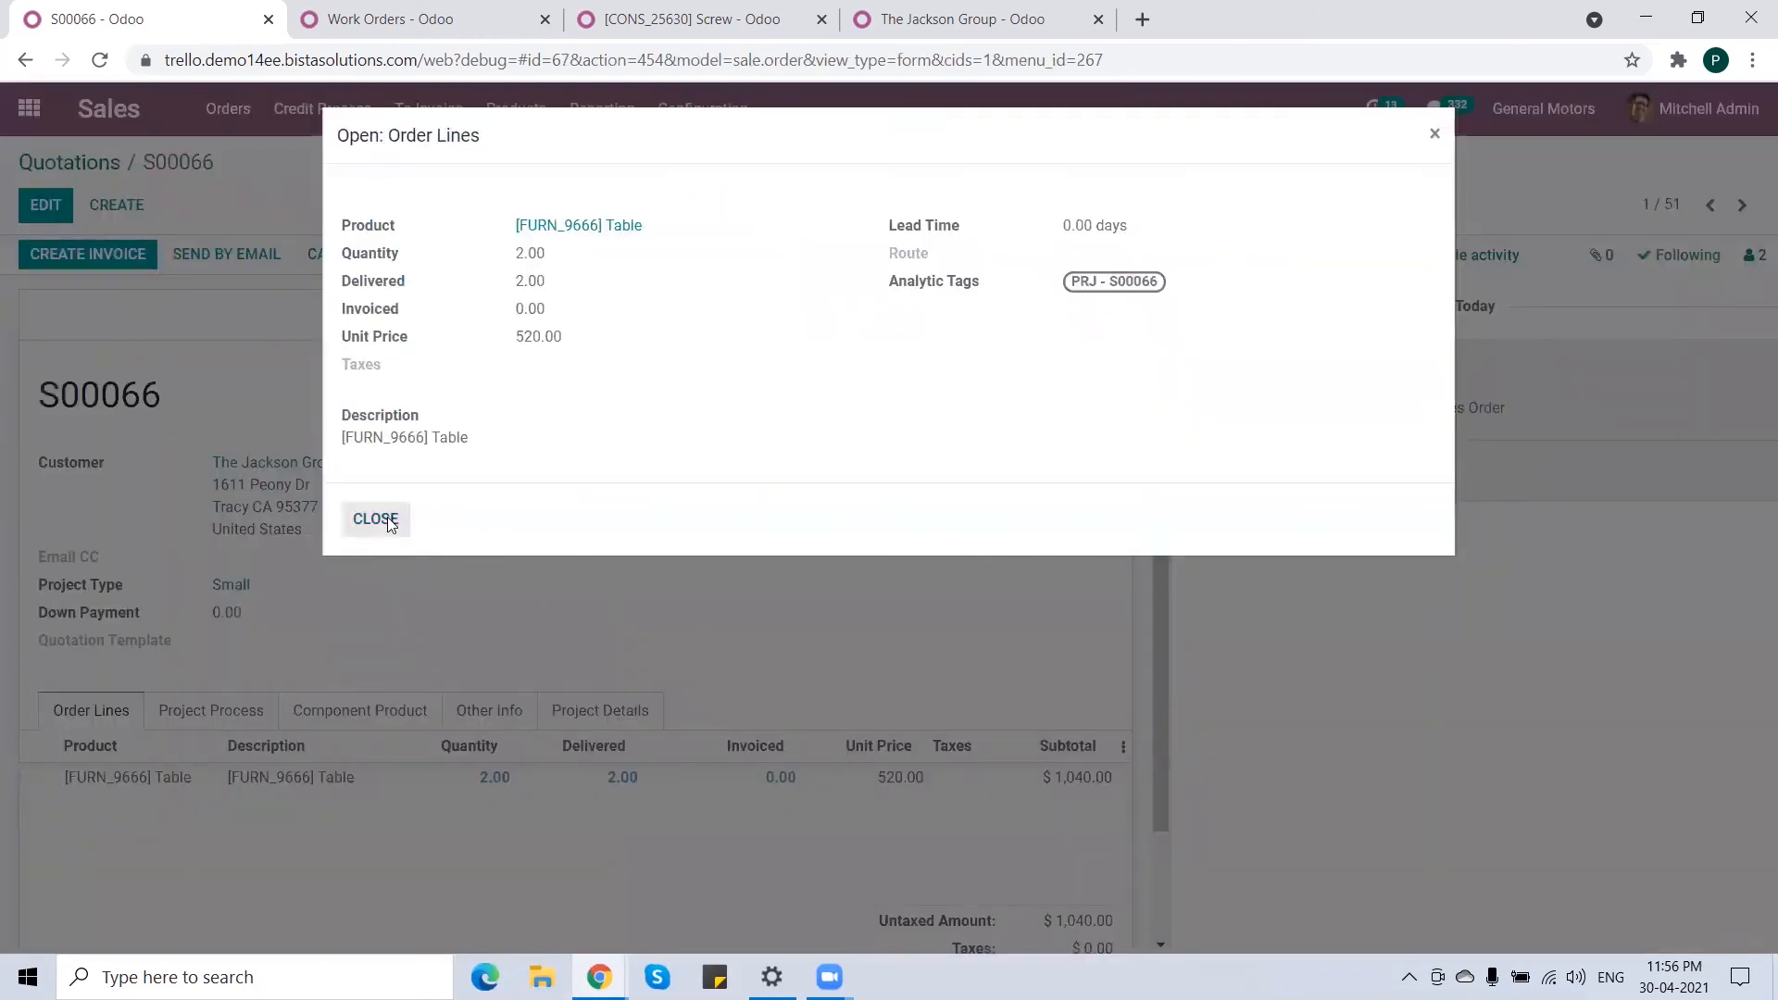
- Close the order line details, create a regular invoice for sales order S00066 and confirm it
click(387, 522)
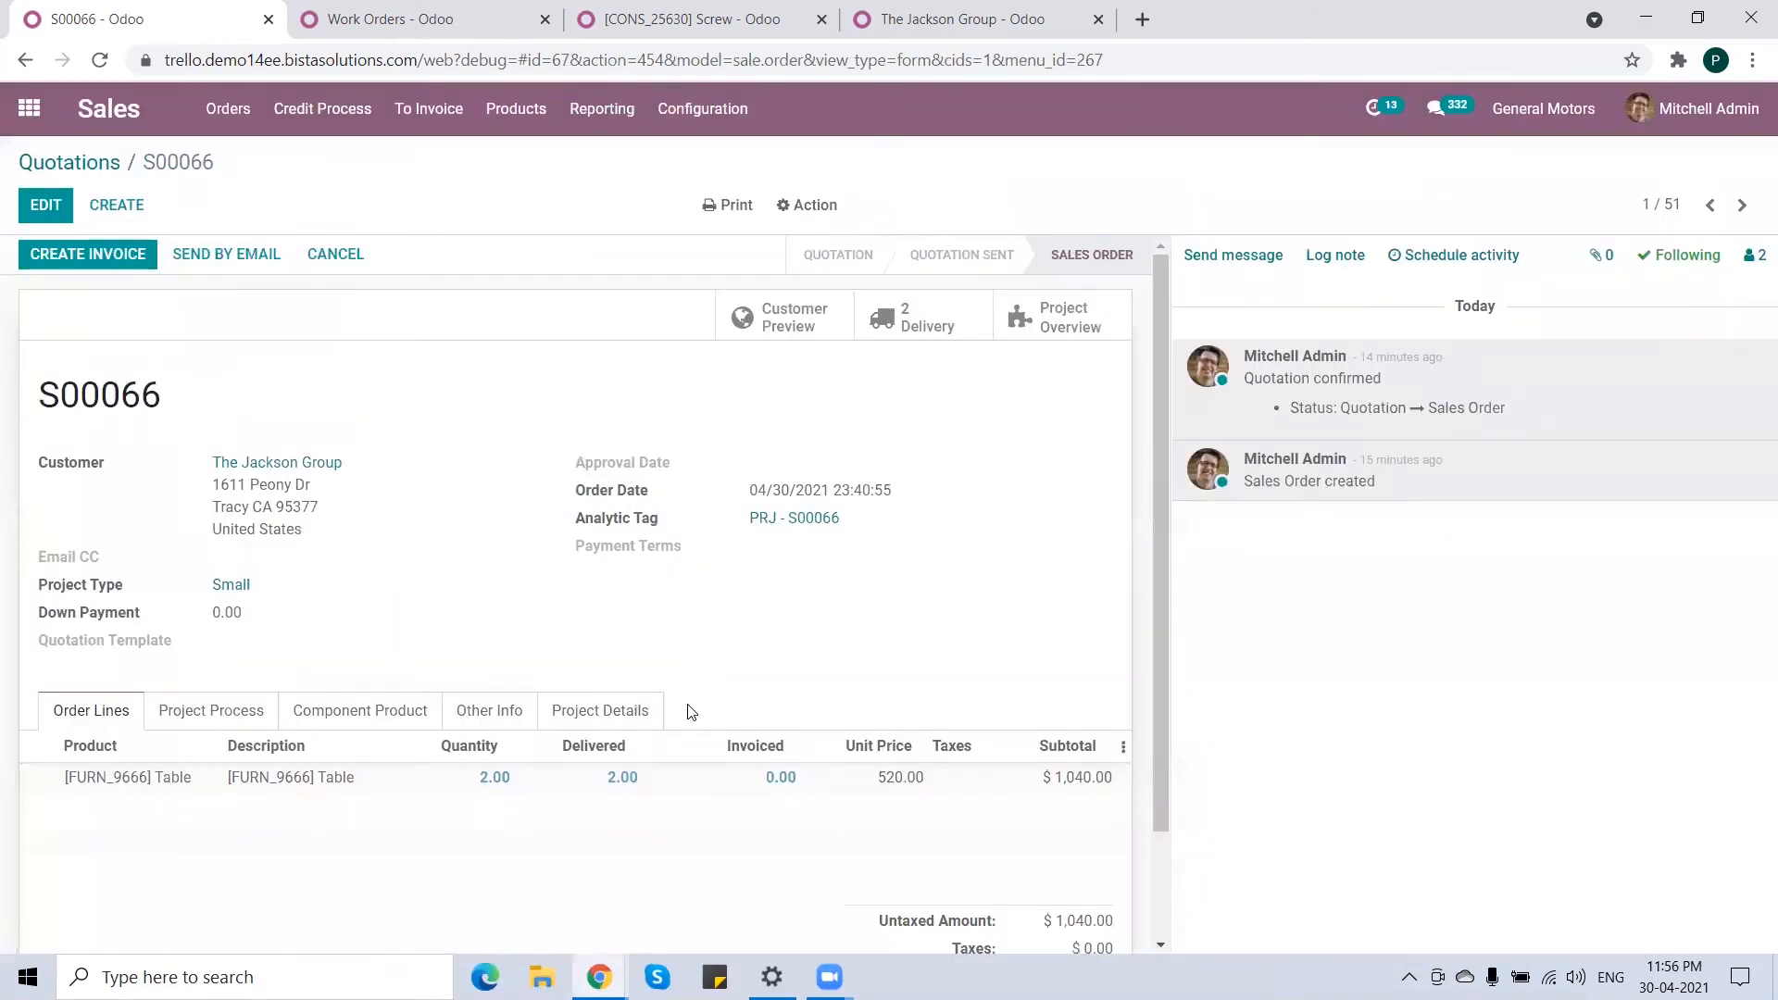
click(93, 256)
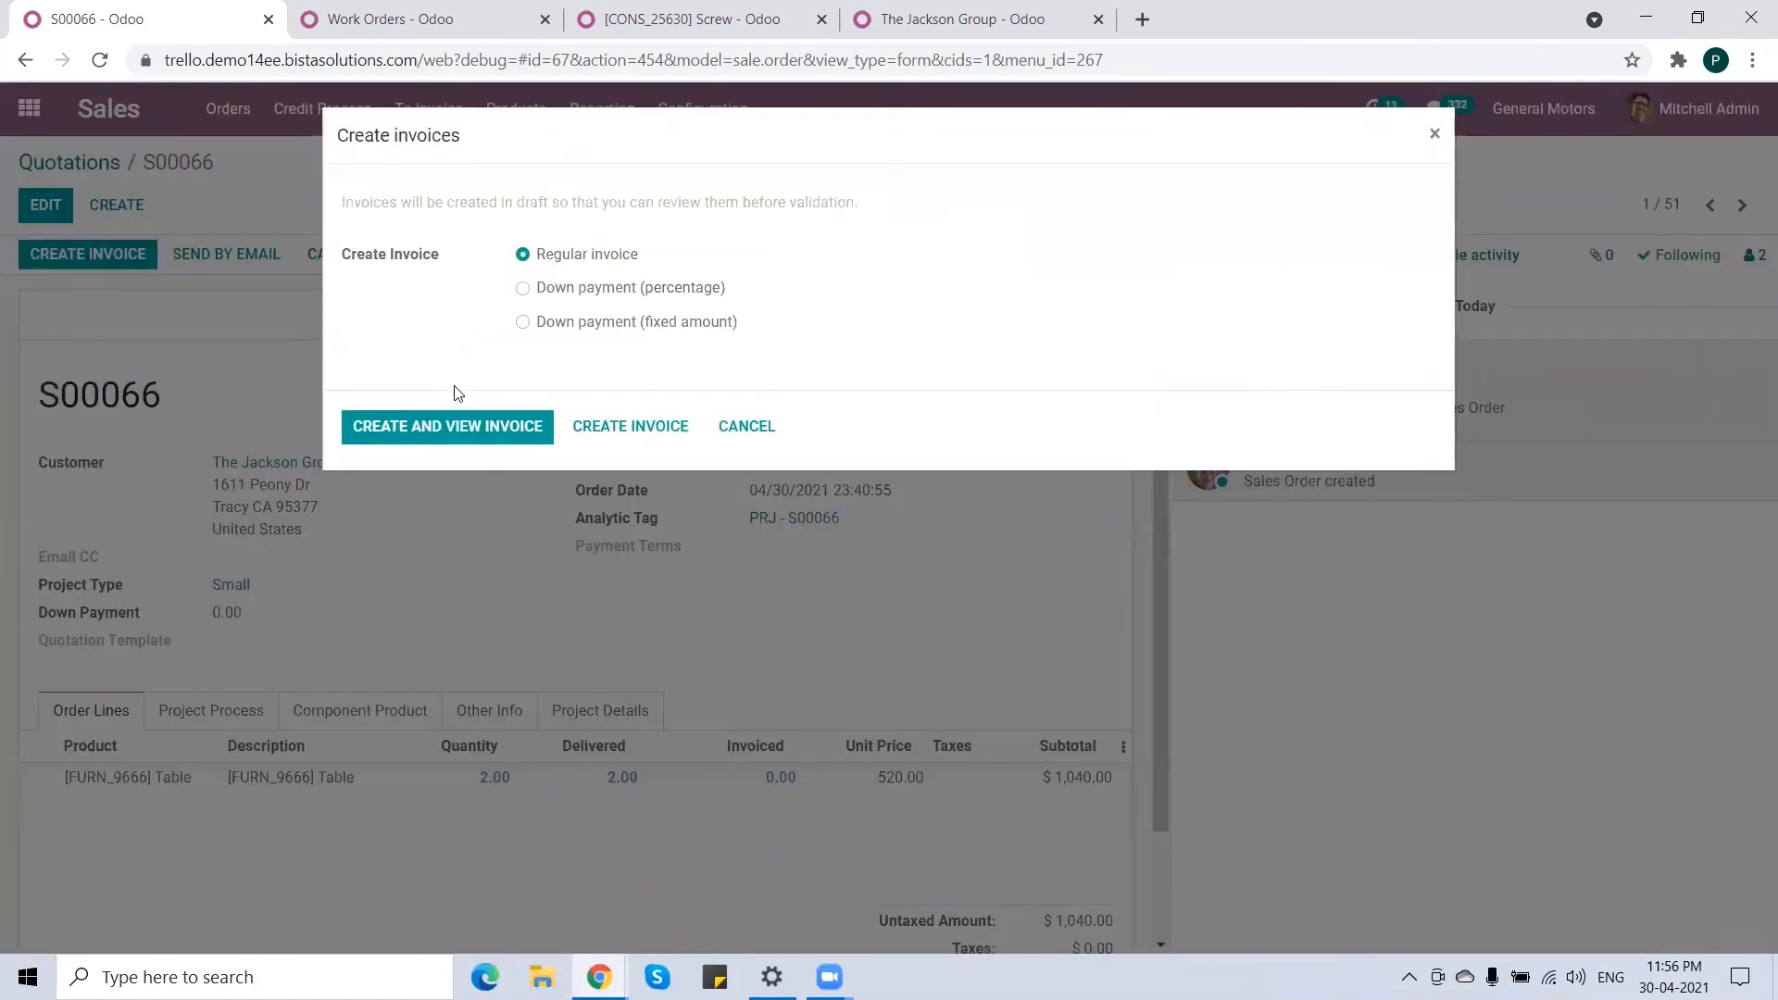
click(439, 424)
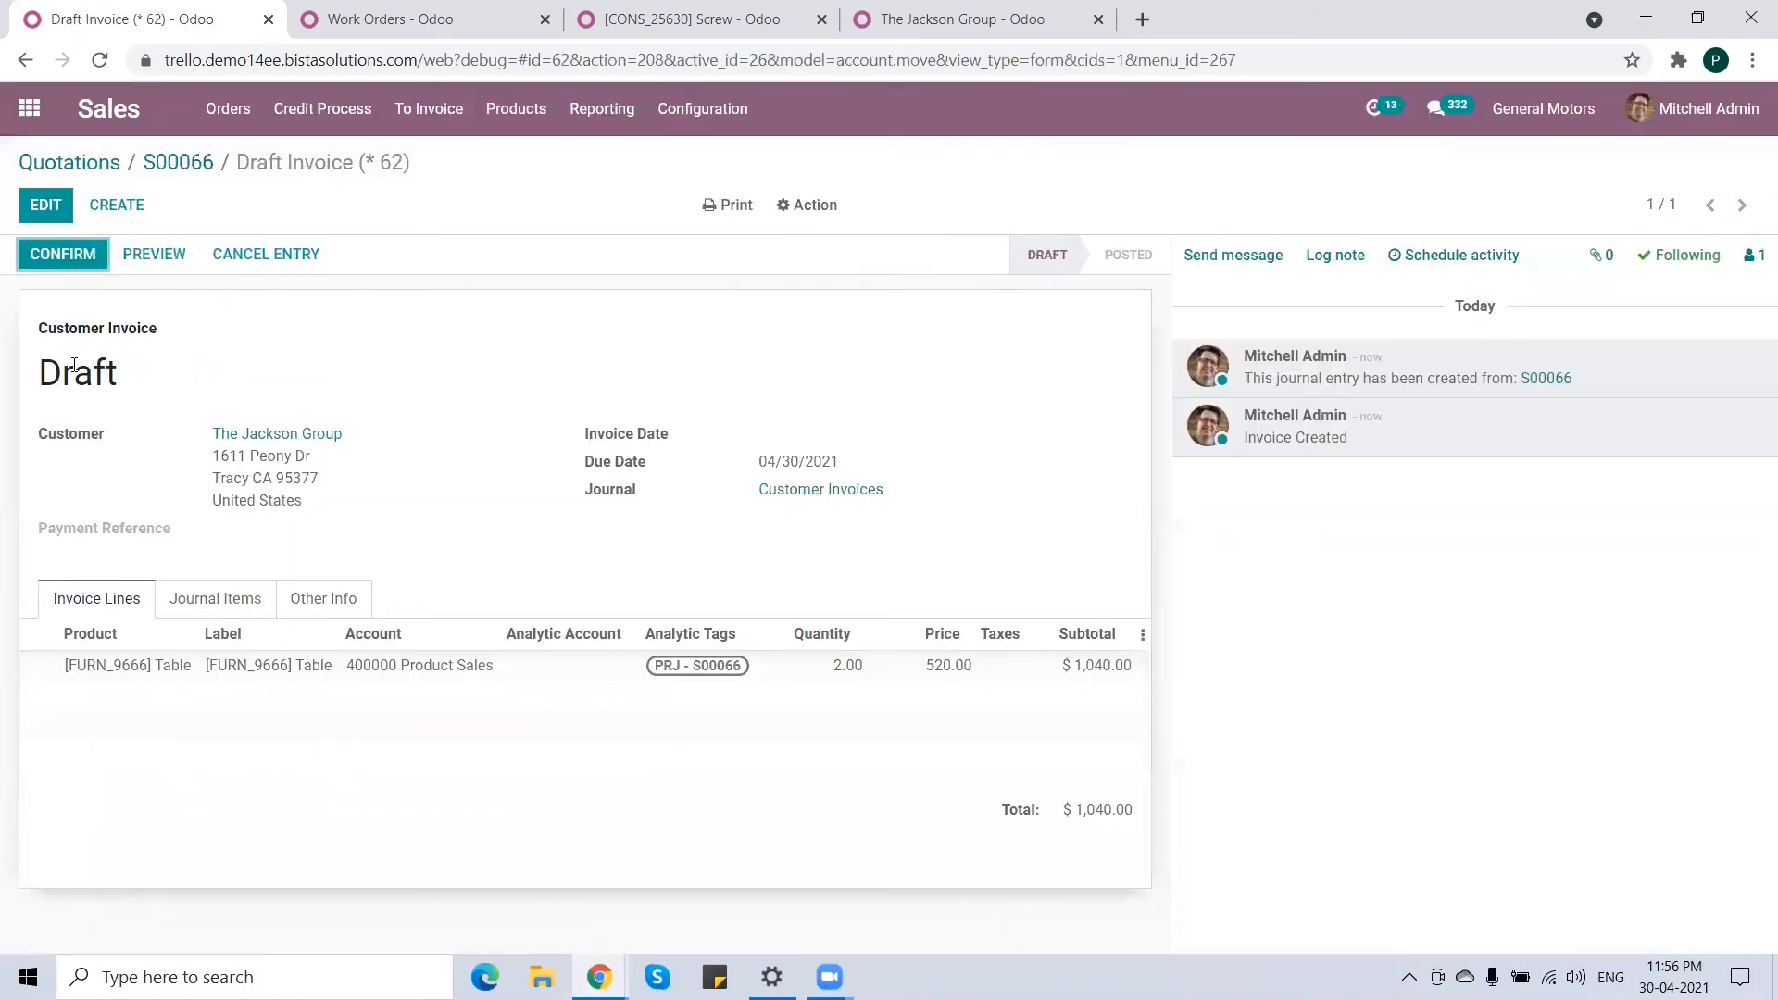
click(59, 254)
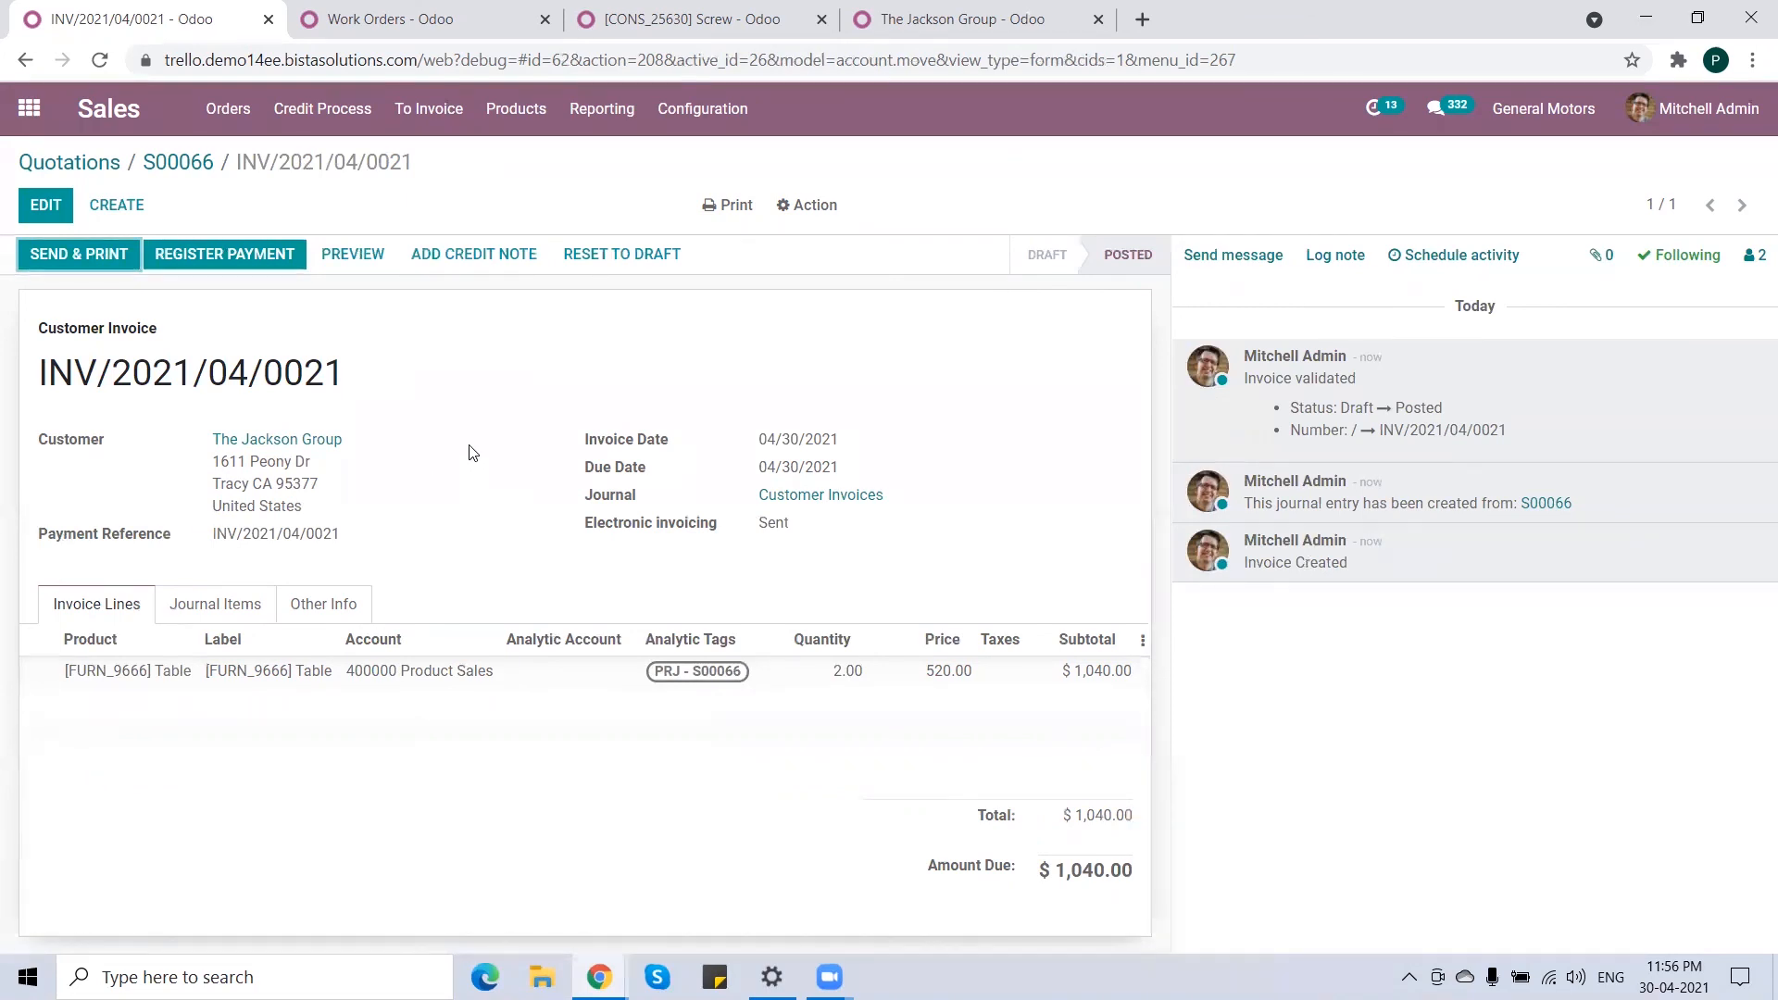
- In Accounting, create a timesheet journal entry for the period from 04/30/2021 to 04/30/2021
click(28, 109)
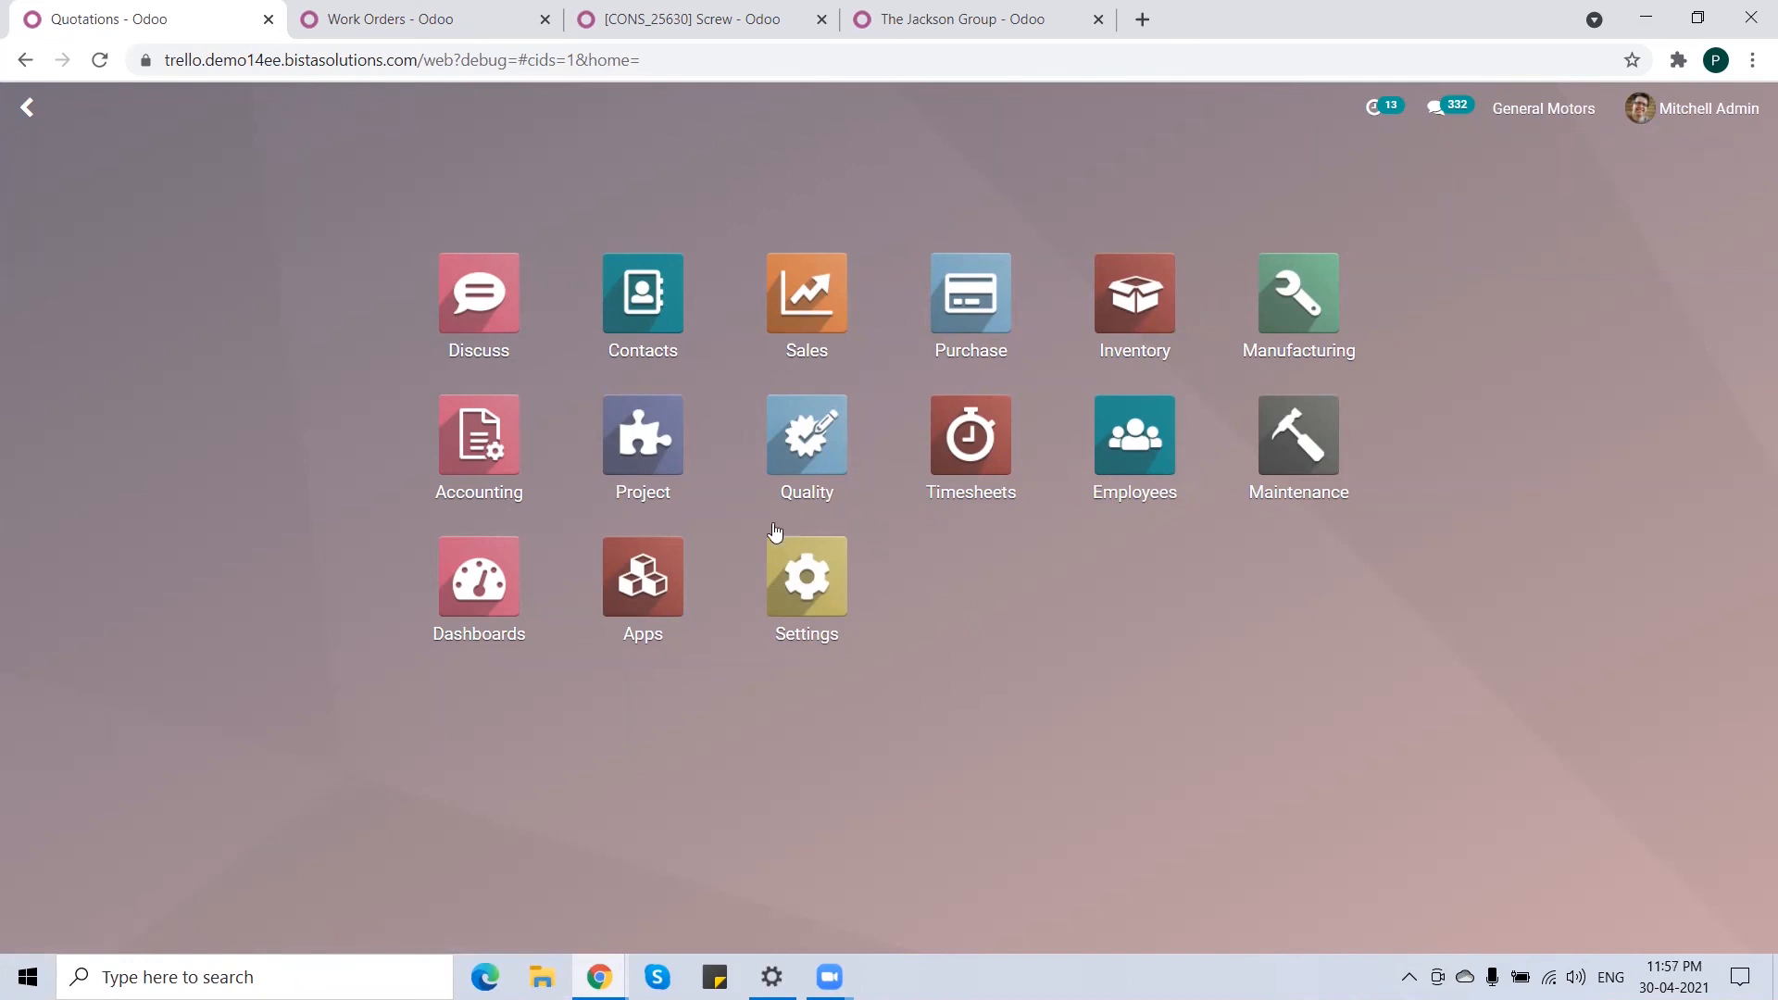
click(482, 443)
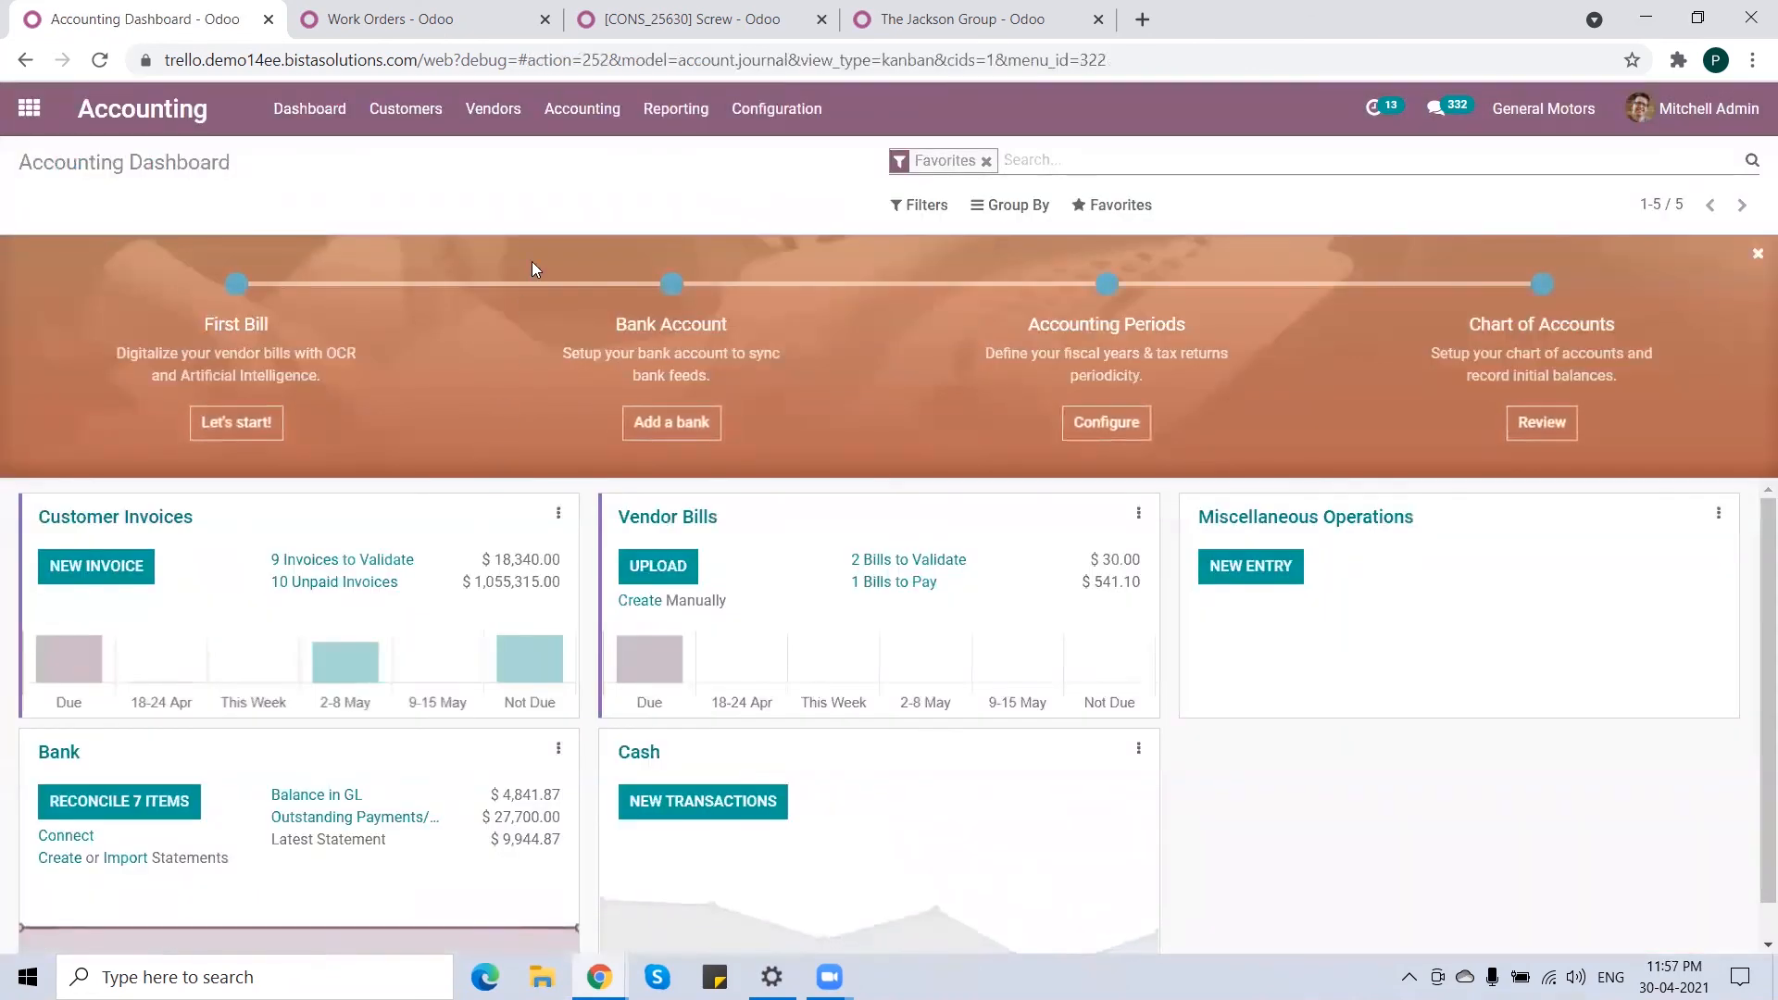
click(582, 109)
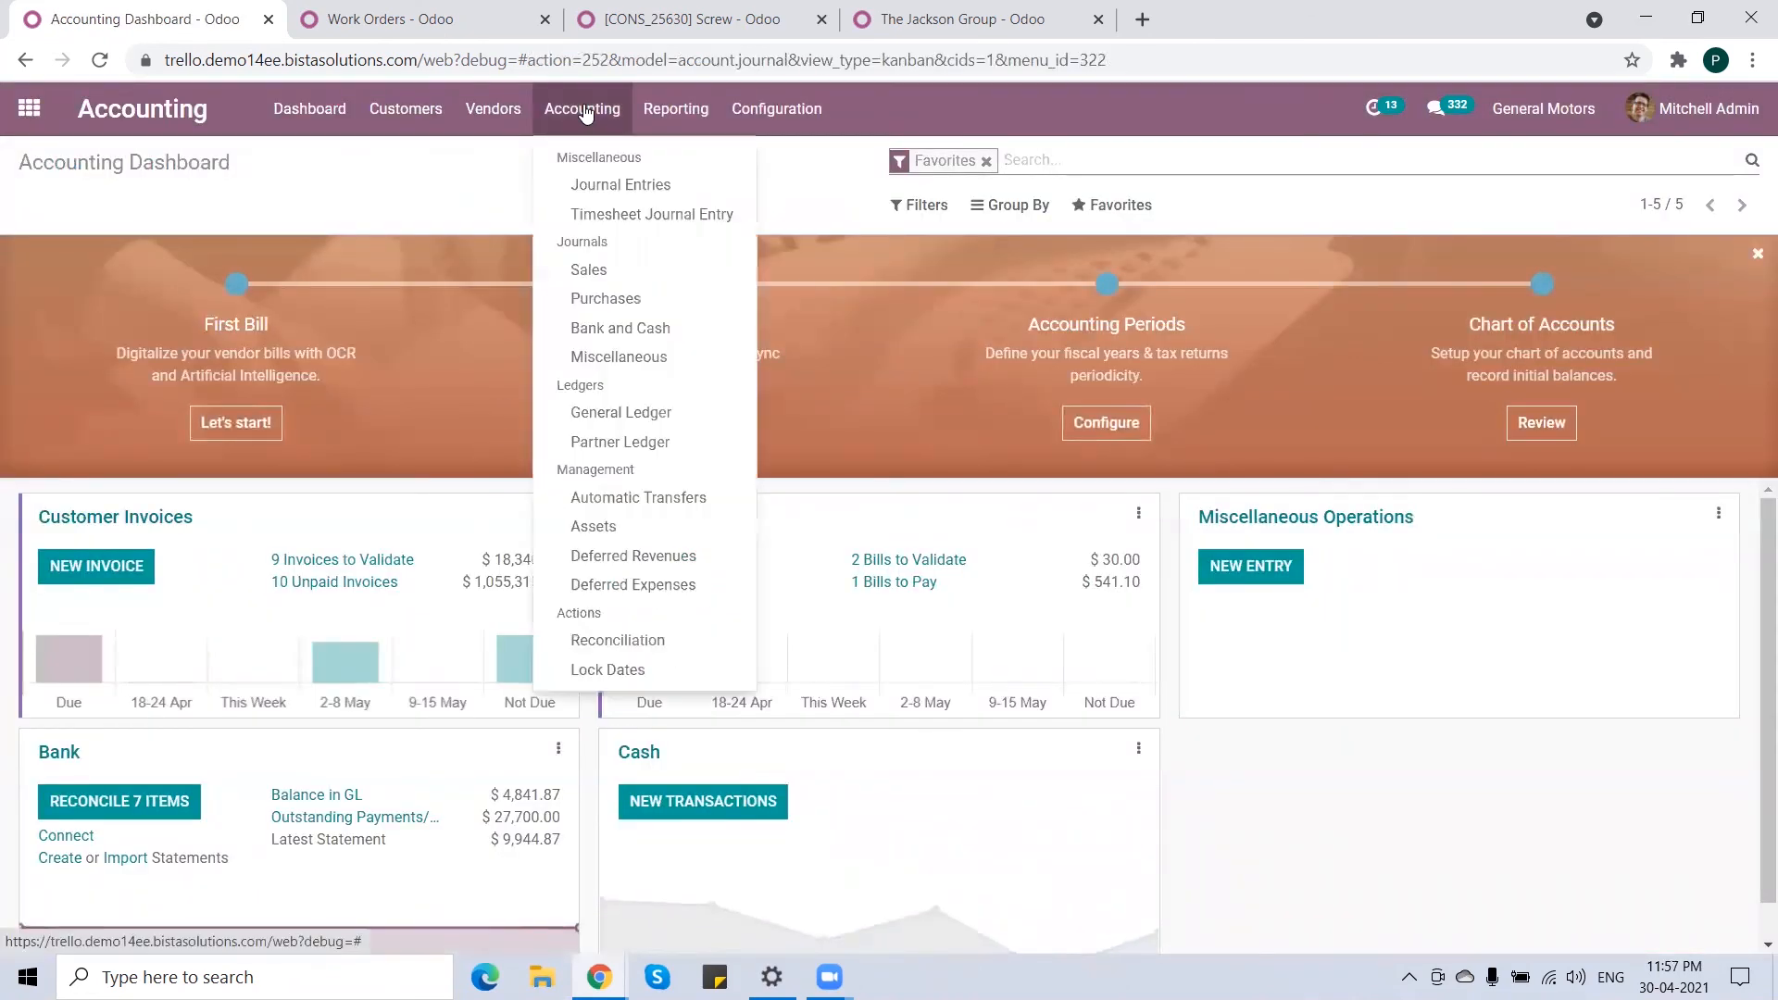
click(635, 215)
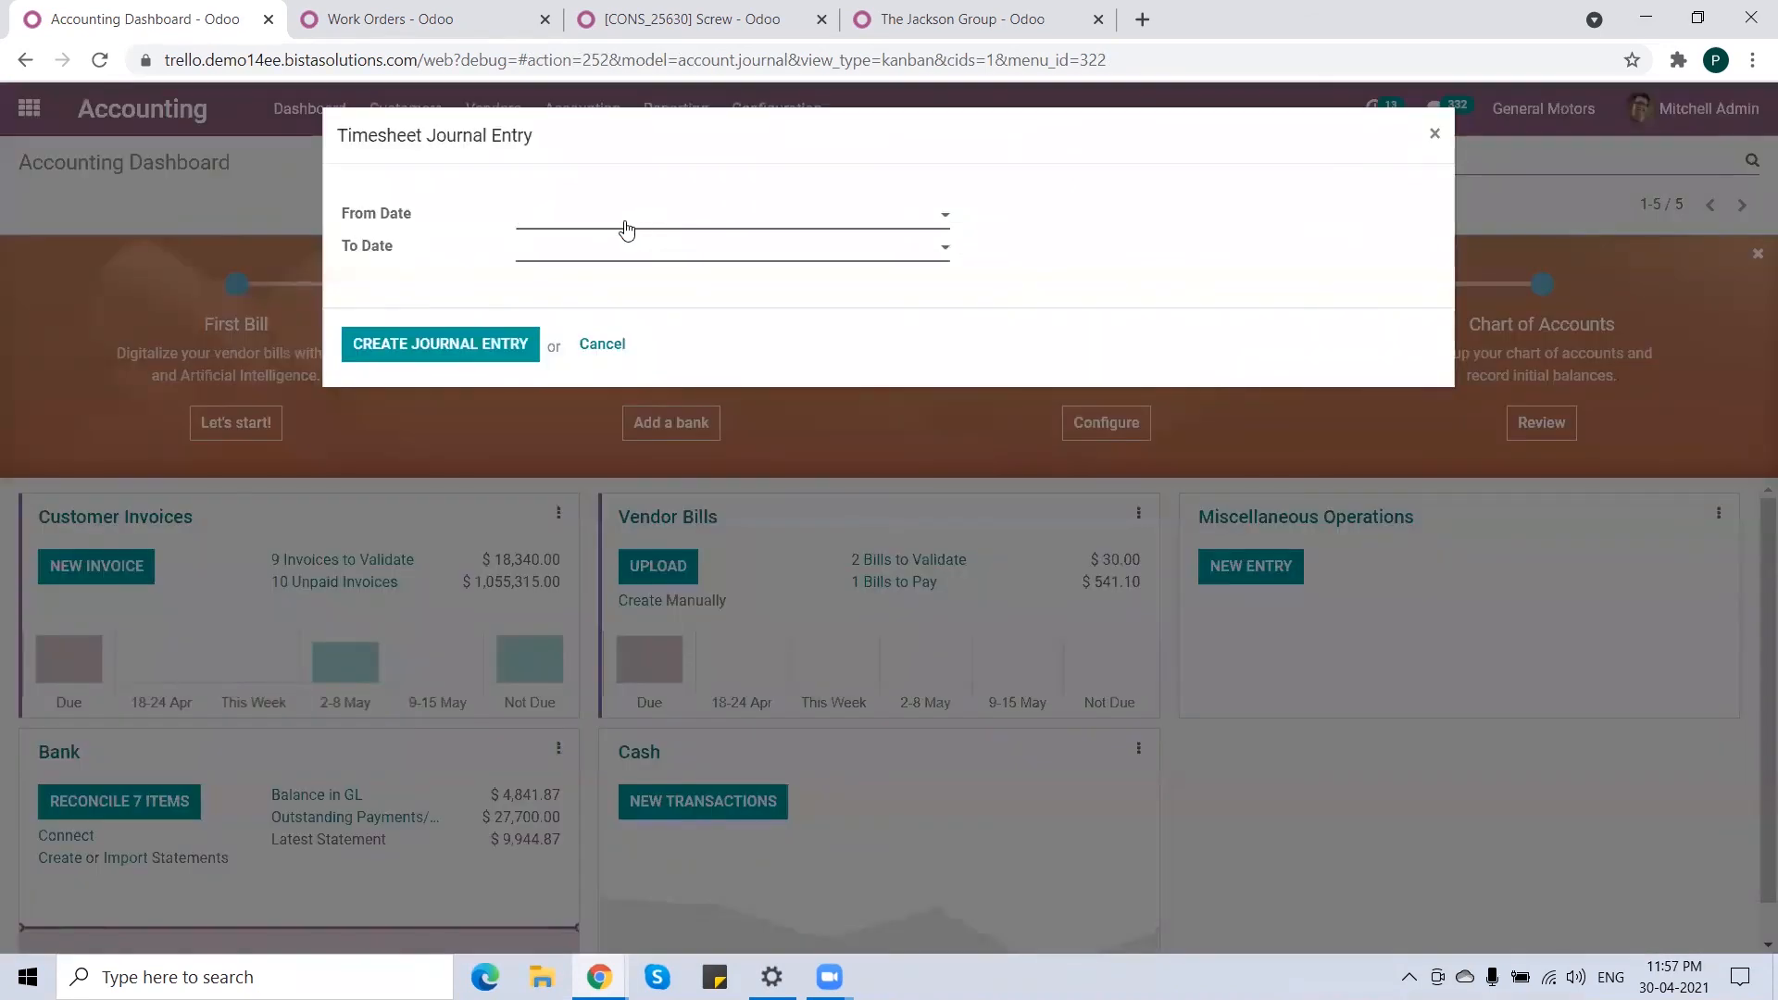
click(626, 227)
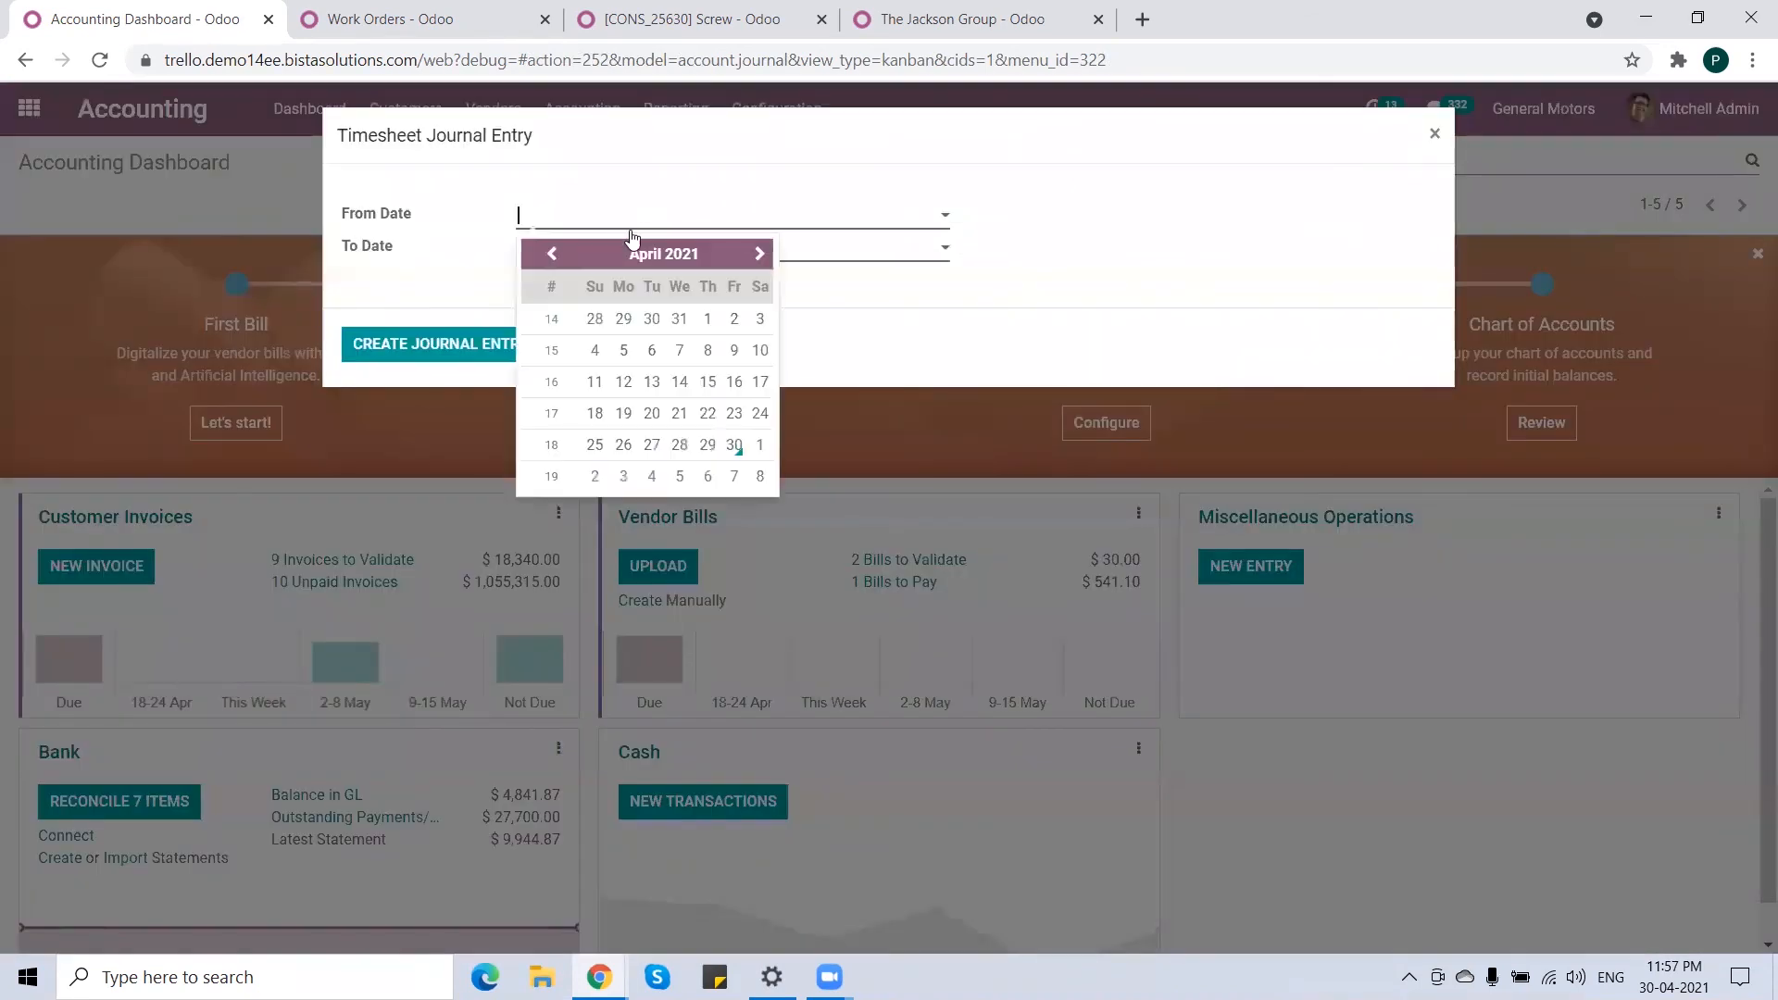
click(736, 448)
click(604, 248)
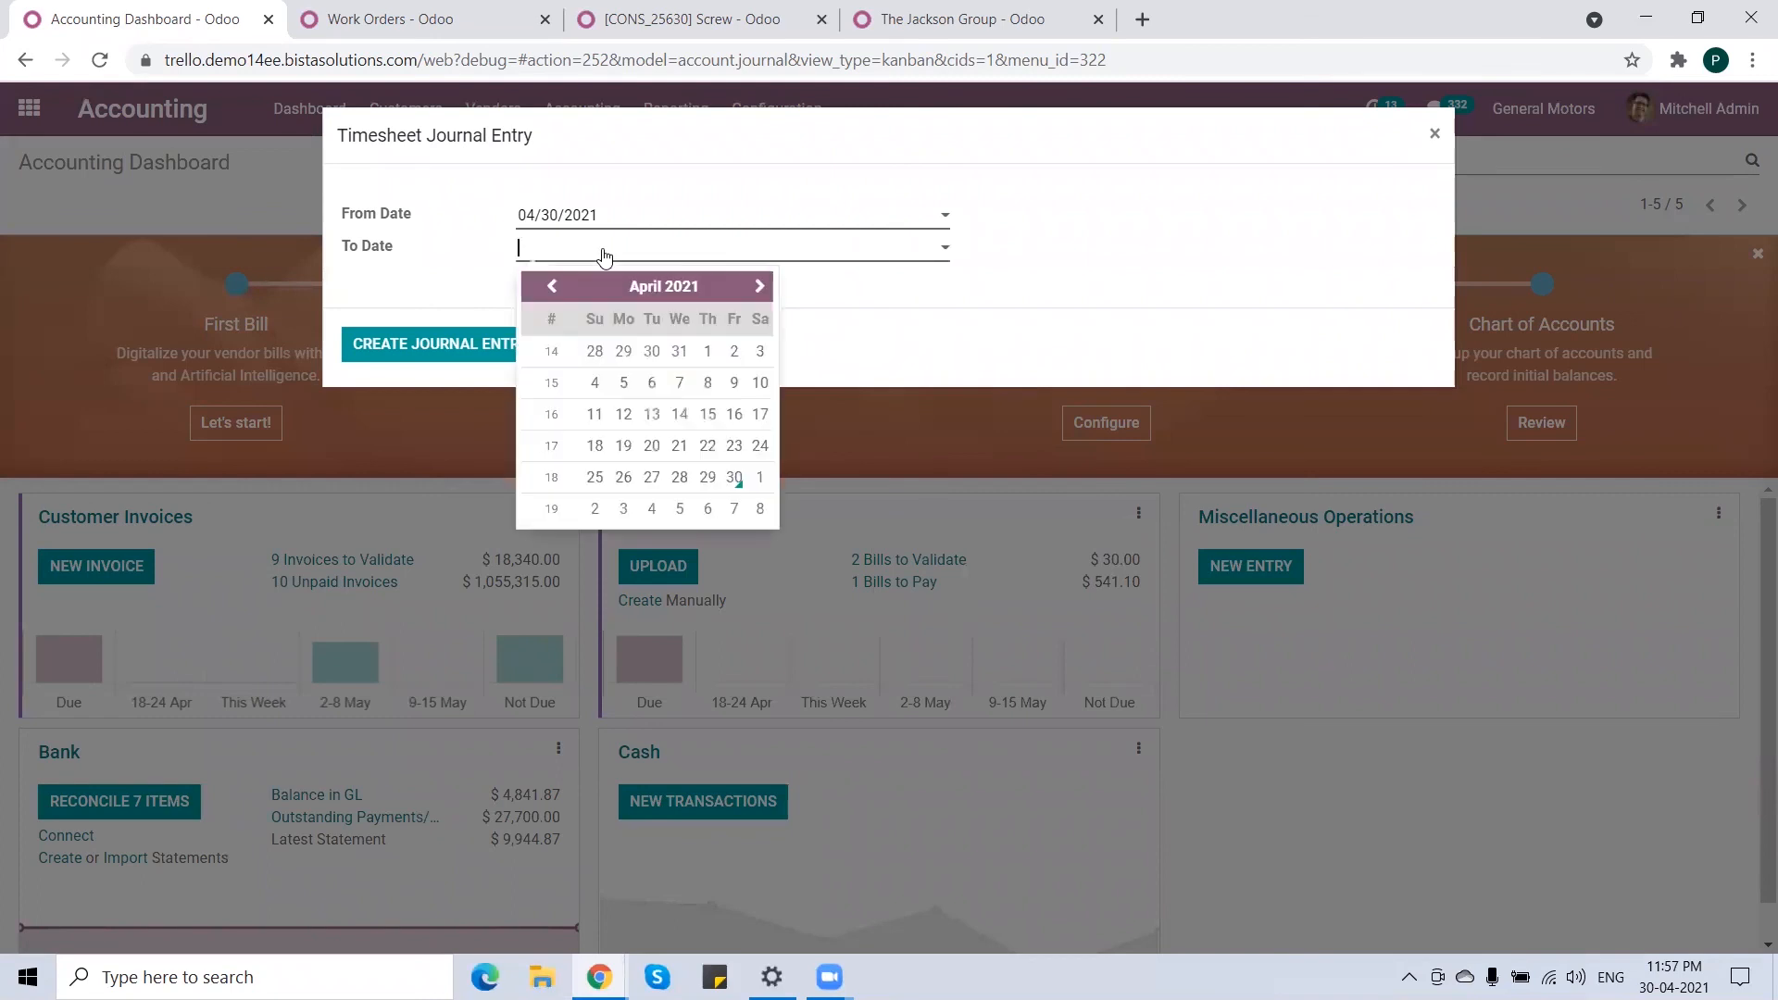
click(738, 478)
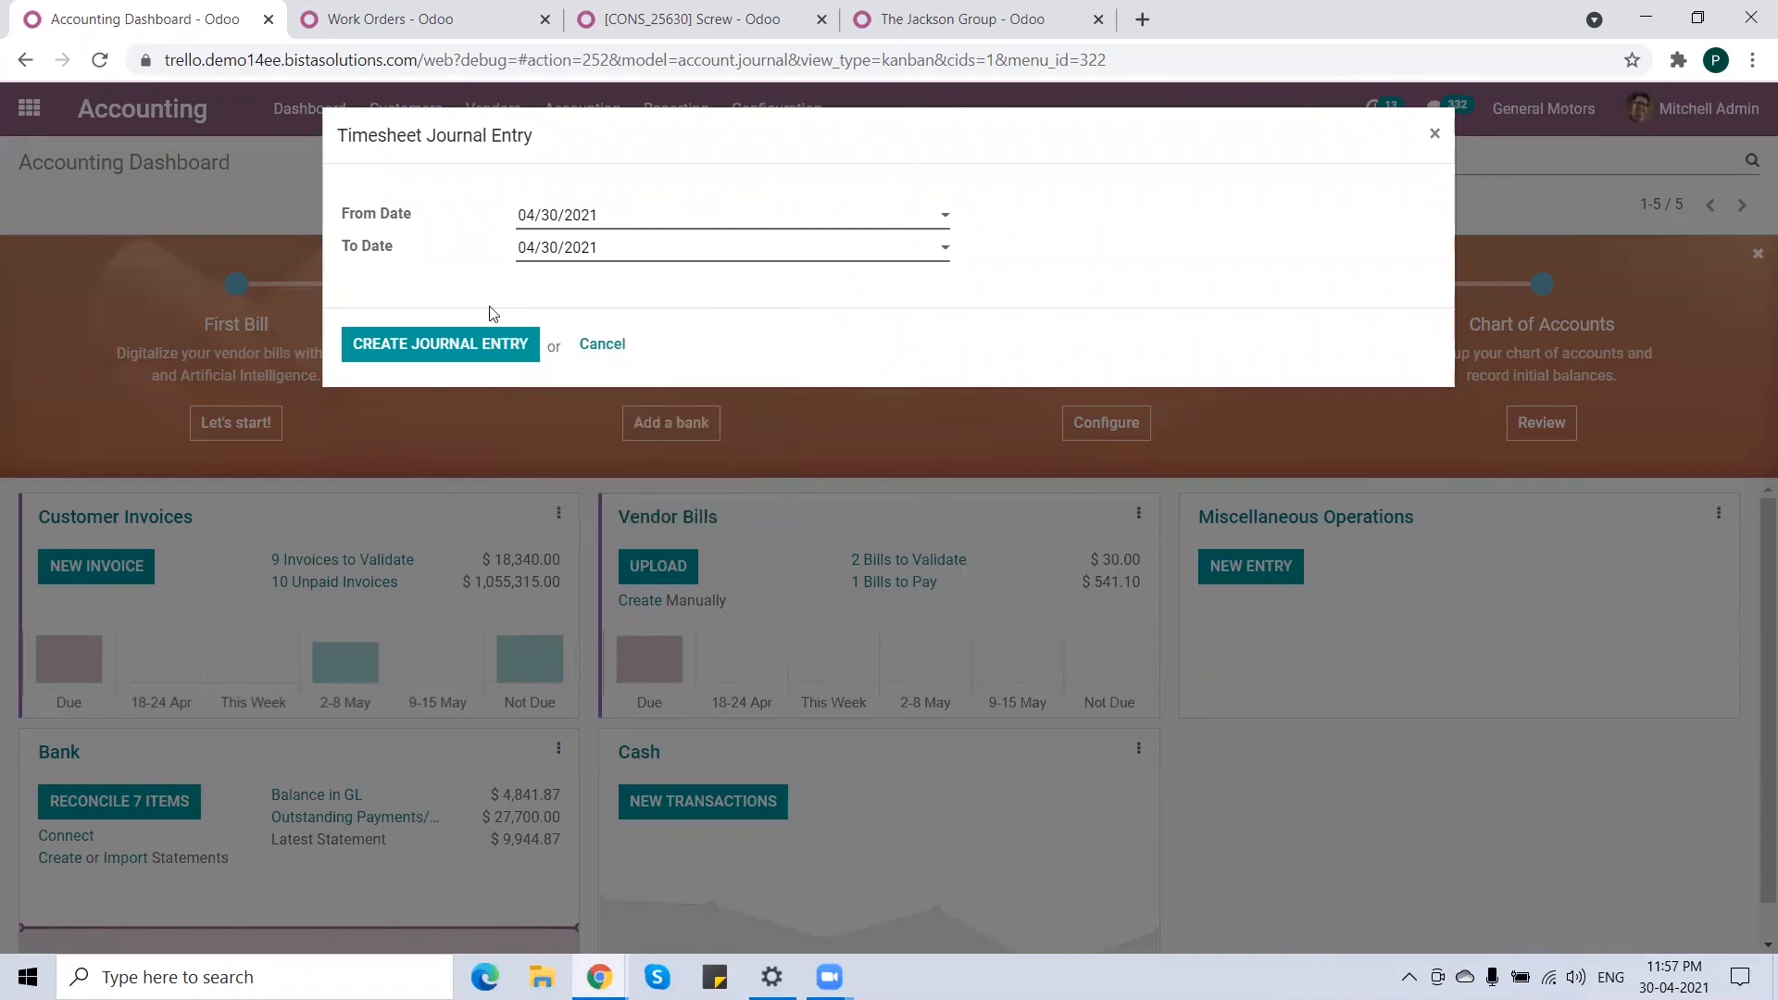
click(445, 347)
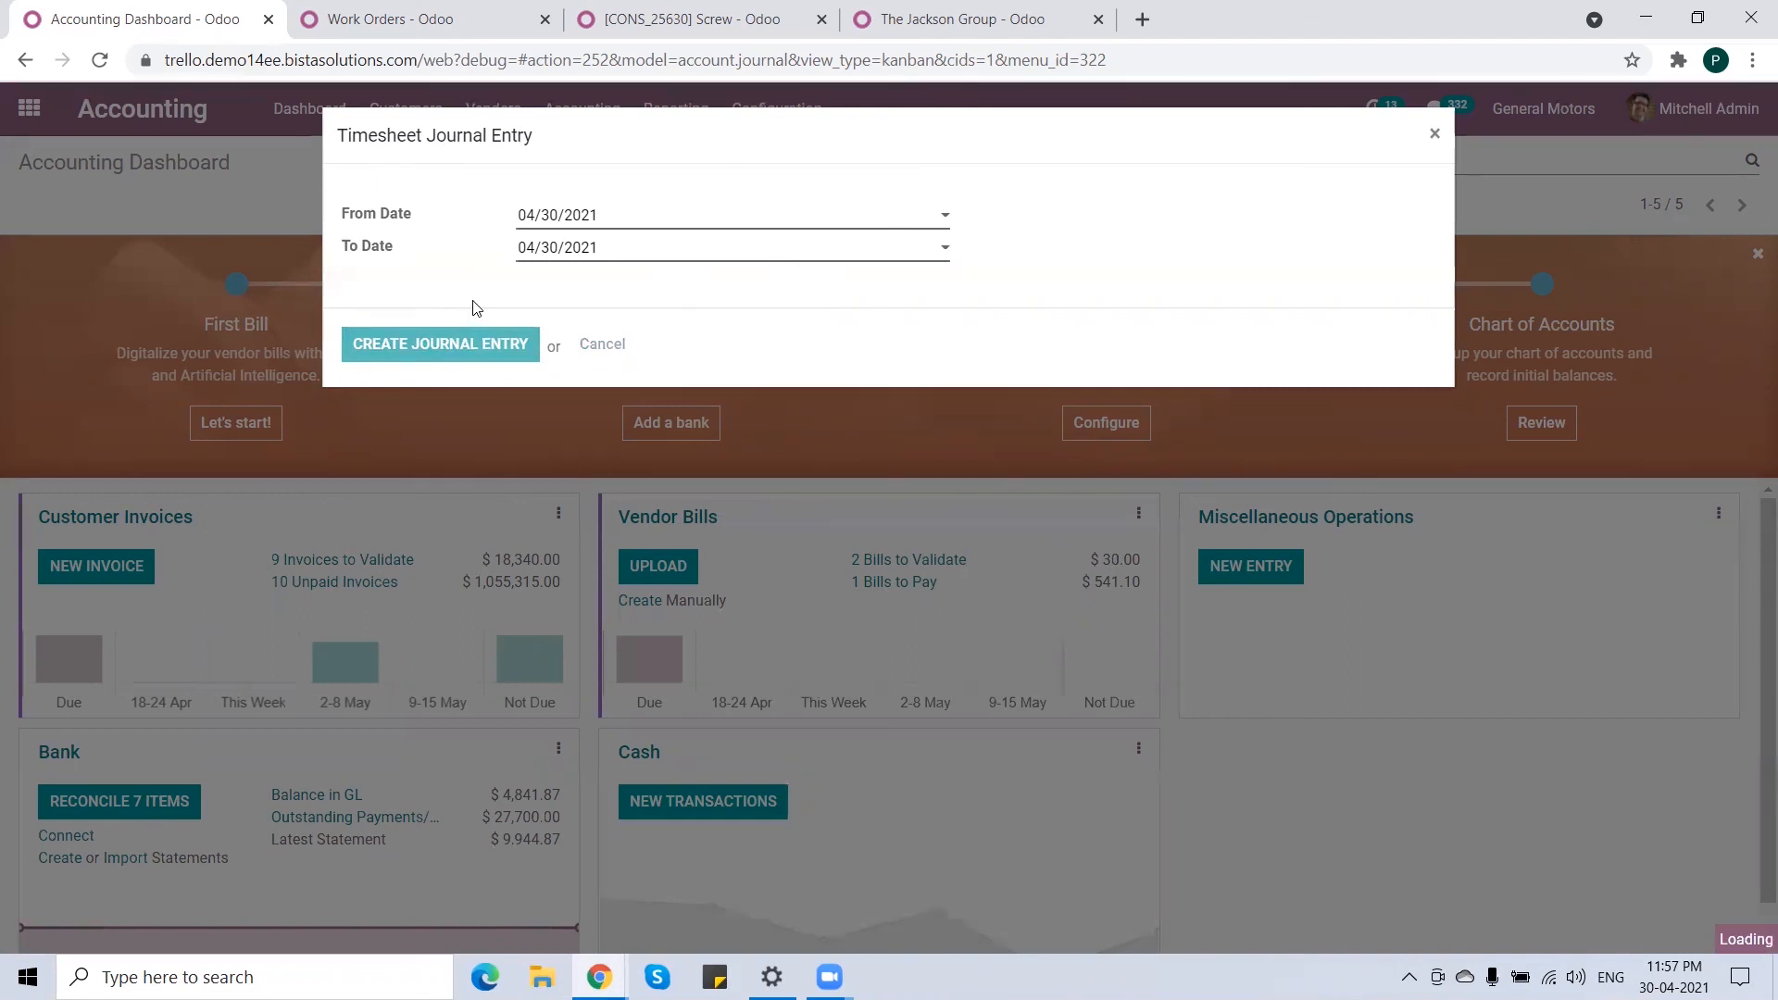
- Review the journal items and analytic tags of the draft timesheet journal entry and post it
scroll(537, 655, down, 4)
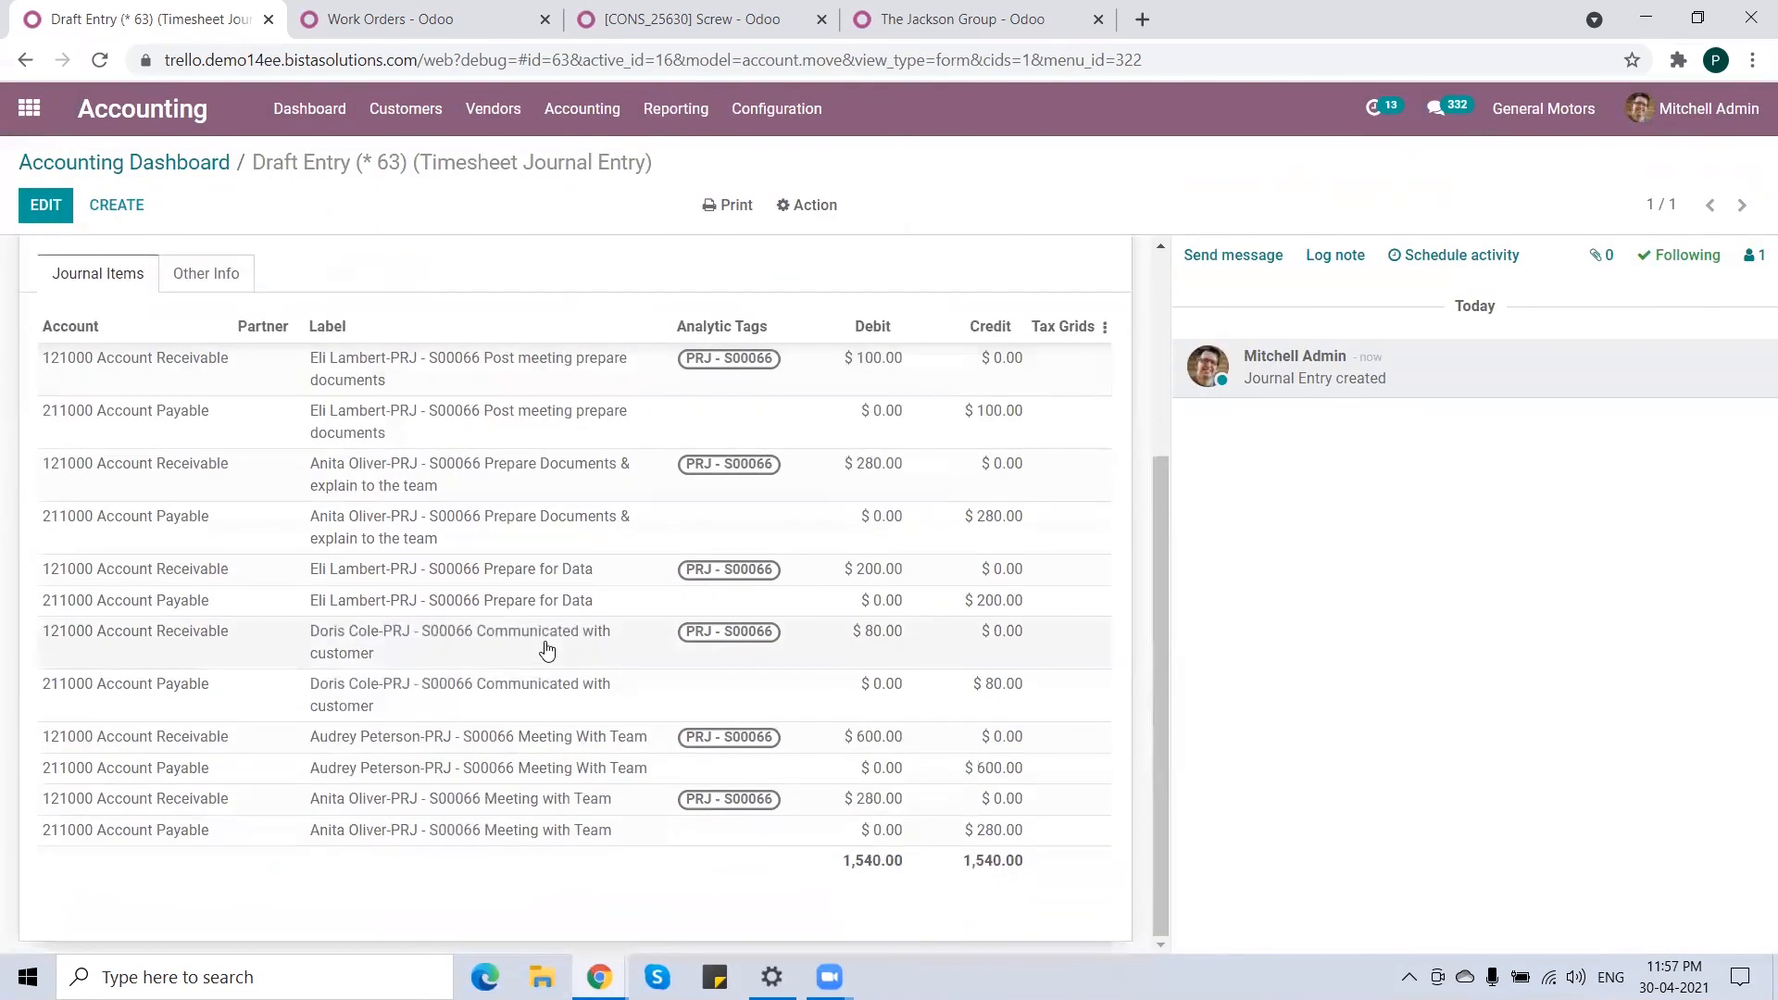
scroll(488, 665, up, 2)
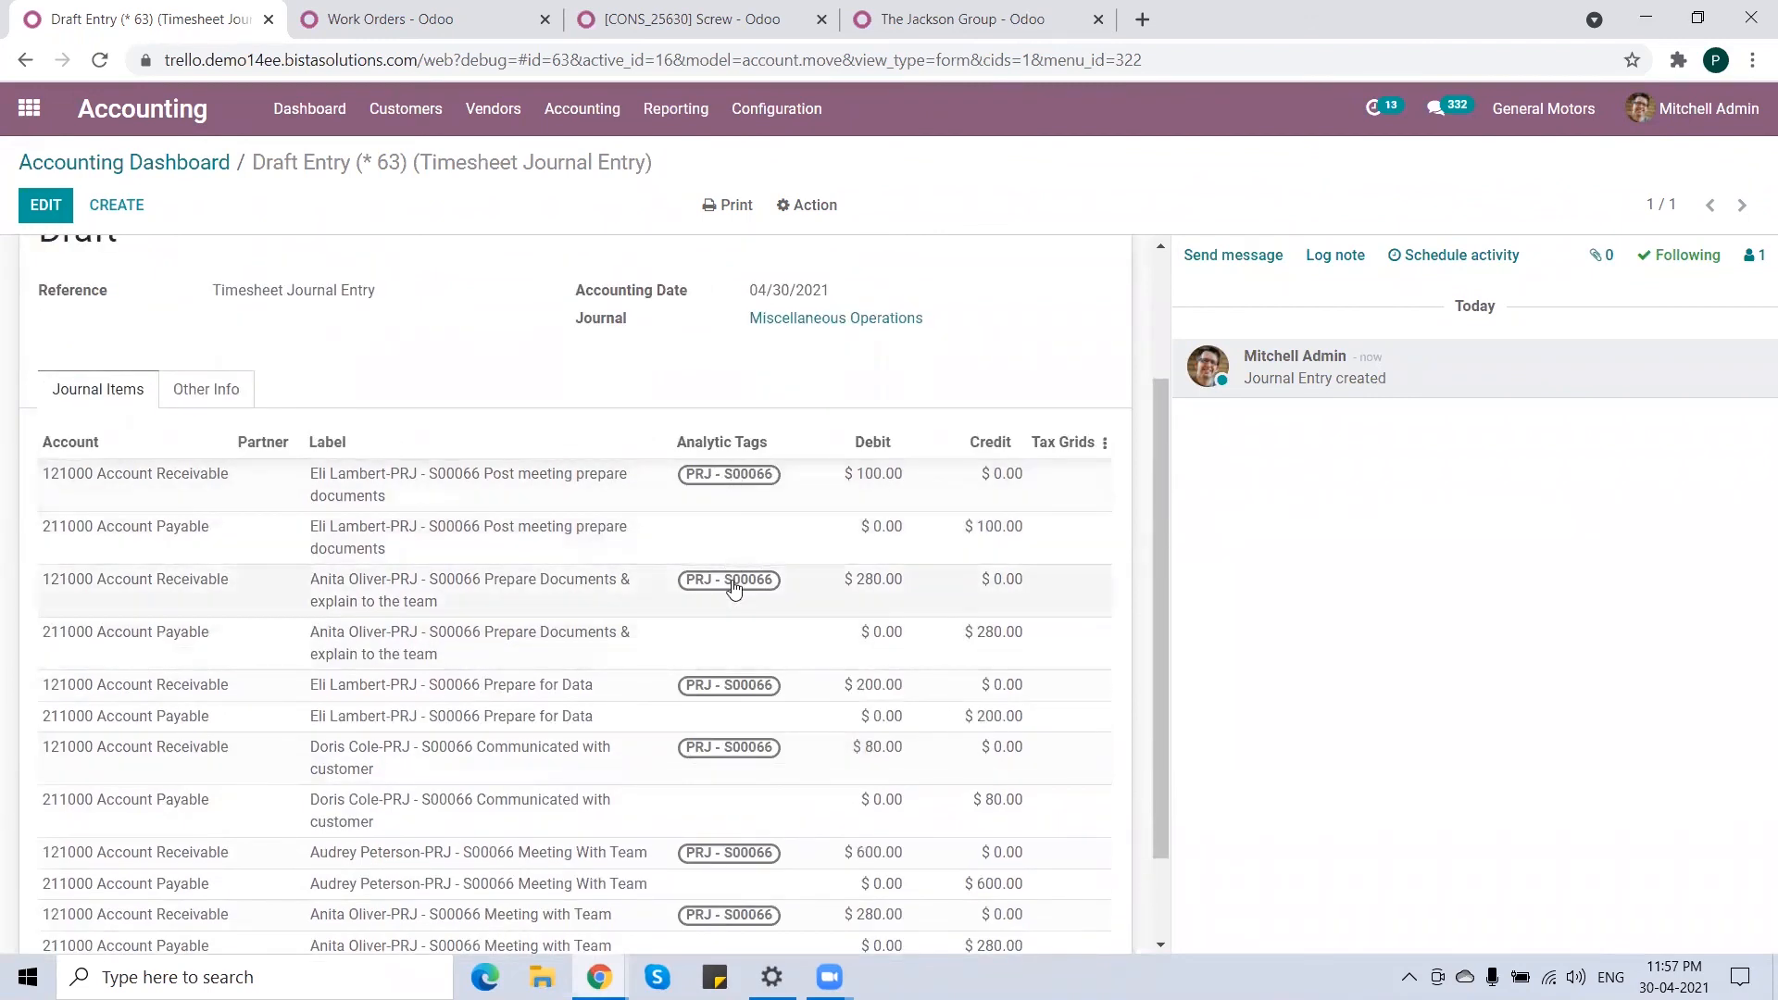
scroll(740, 649, down, 2)
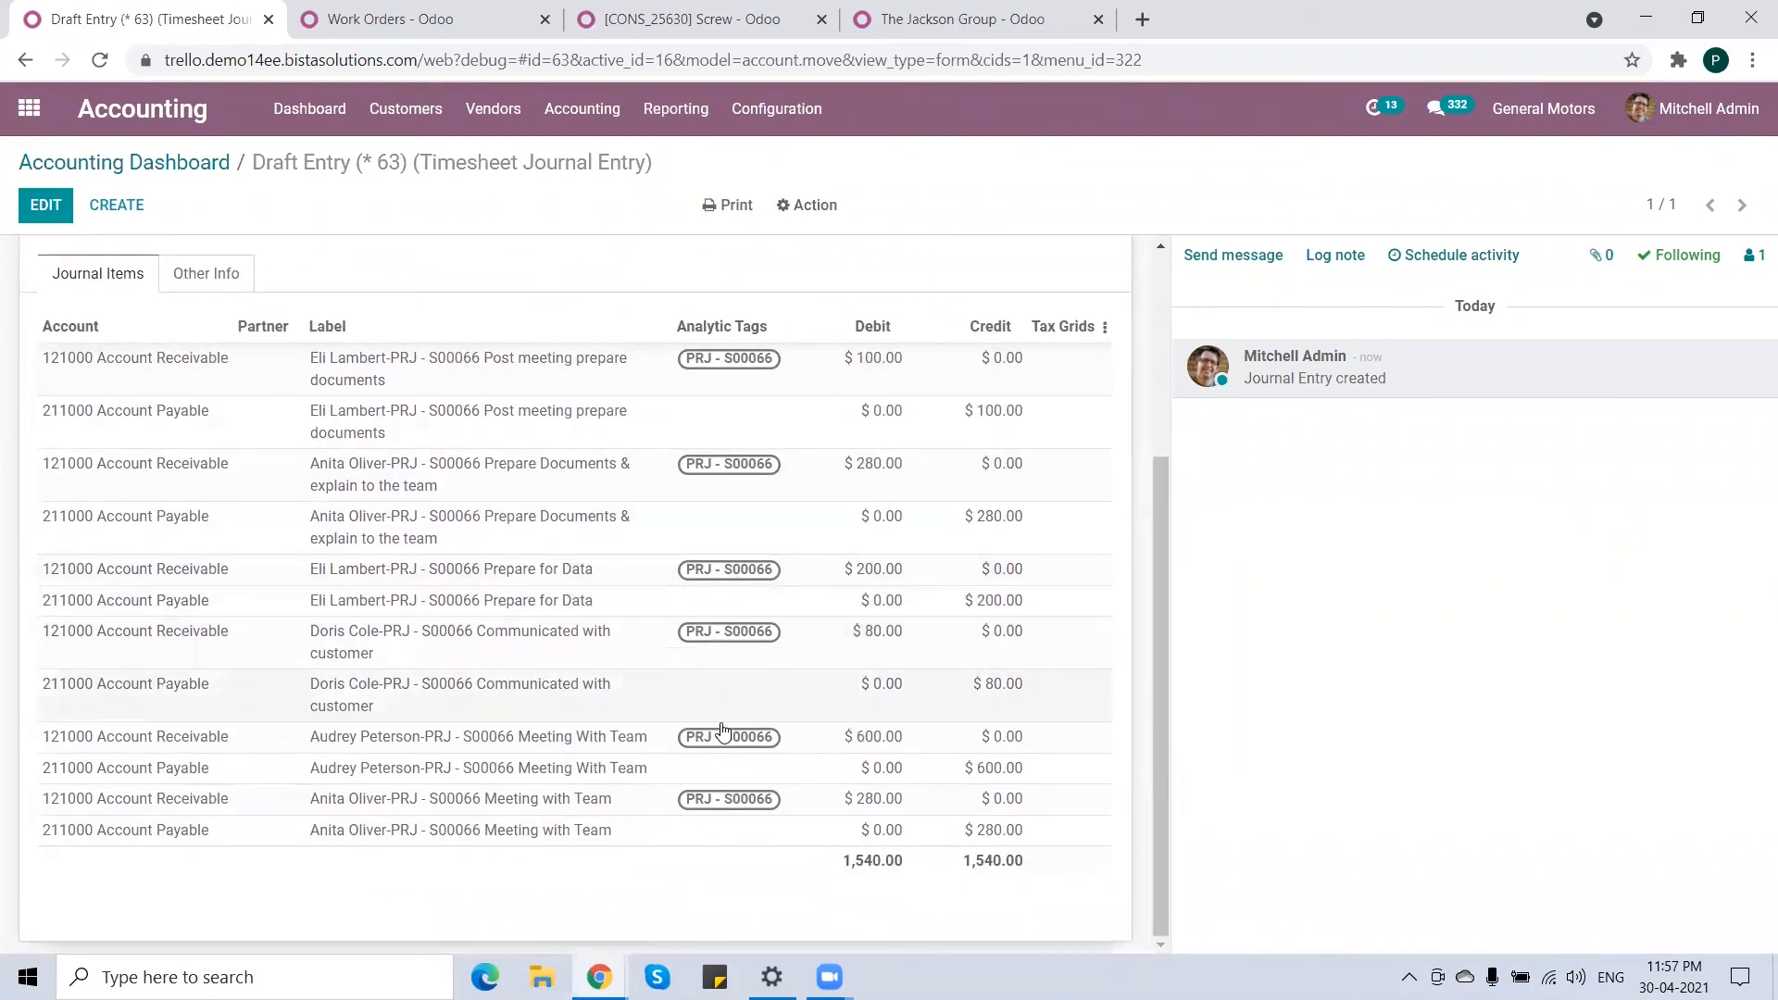
scroll(539, 508, up, 5)
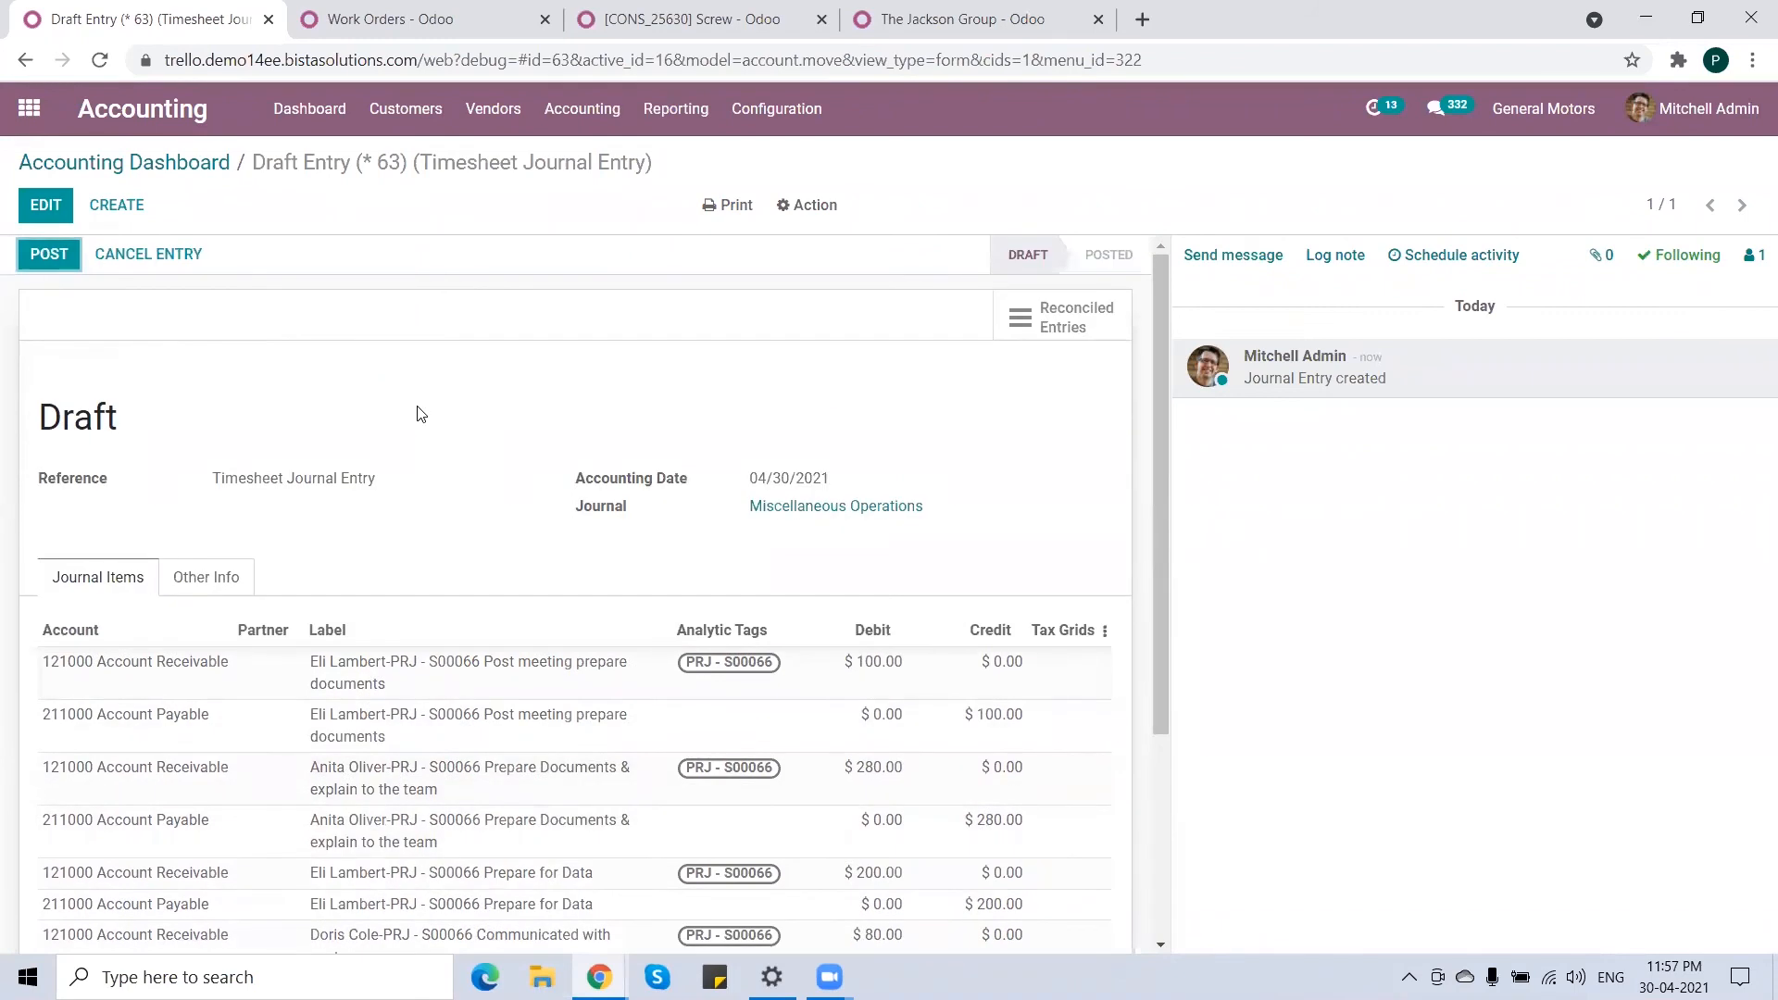
scroll(442, 508, down, 4)
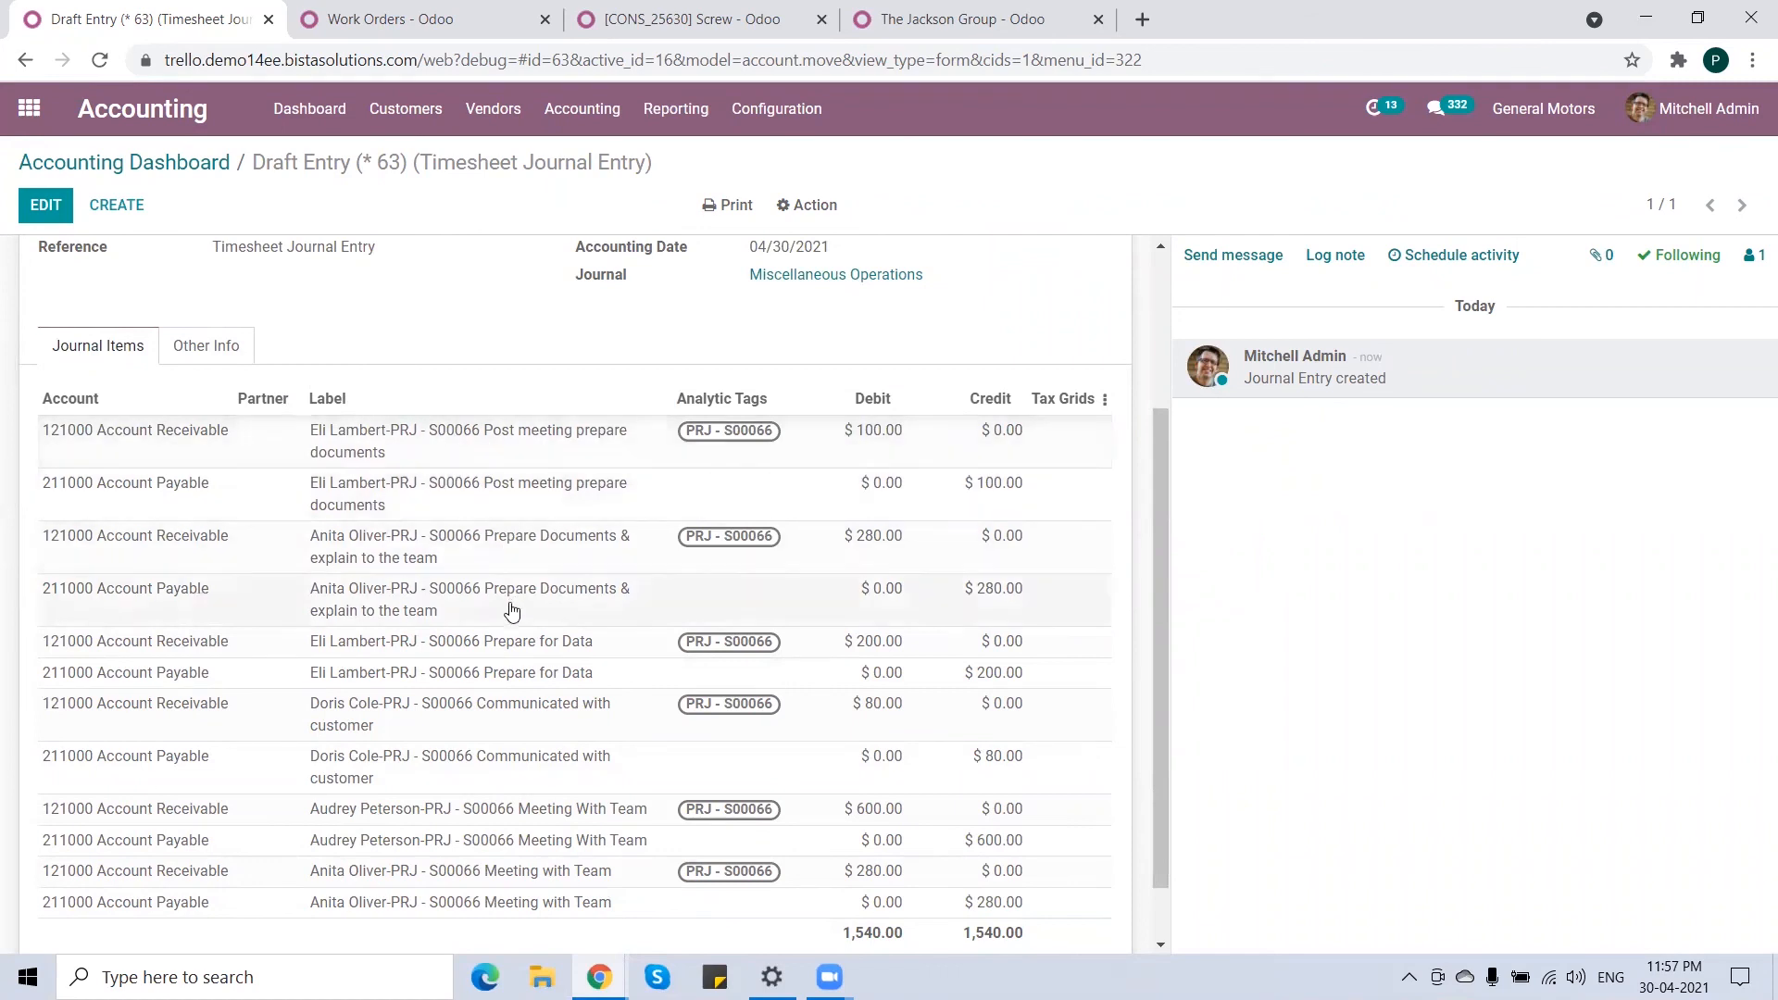
scroll(473, 607, up, 4)
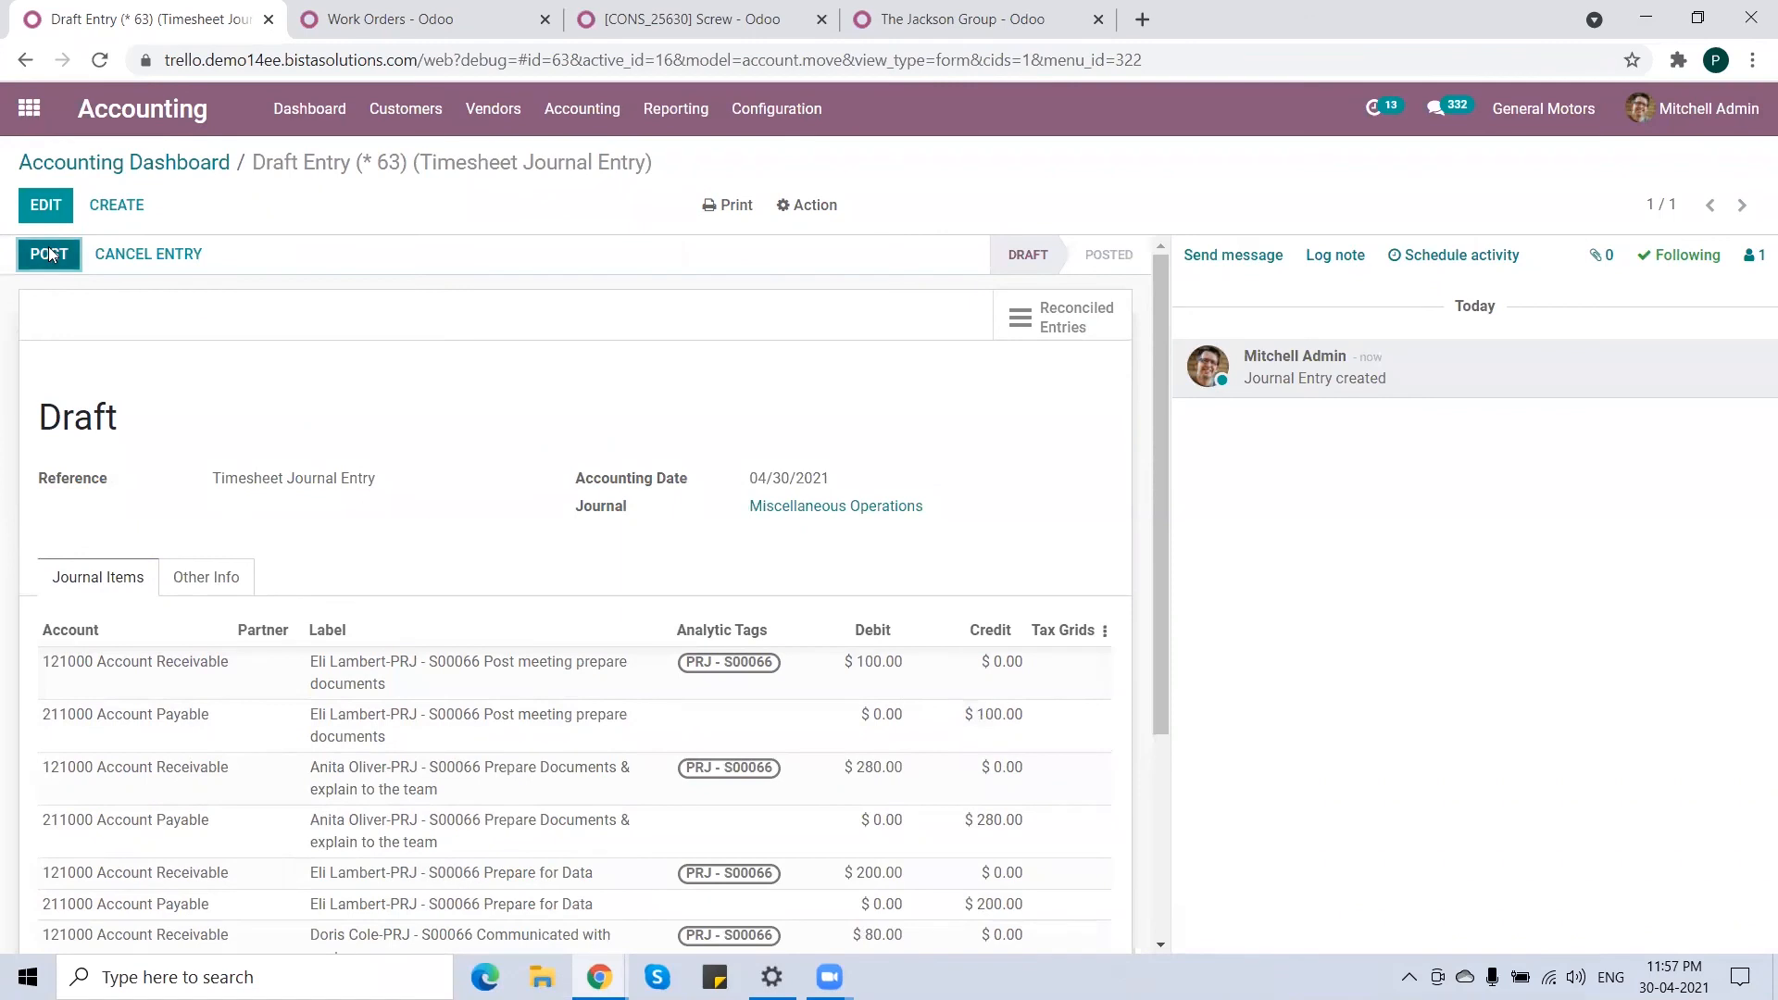
click(48, 252)
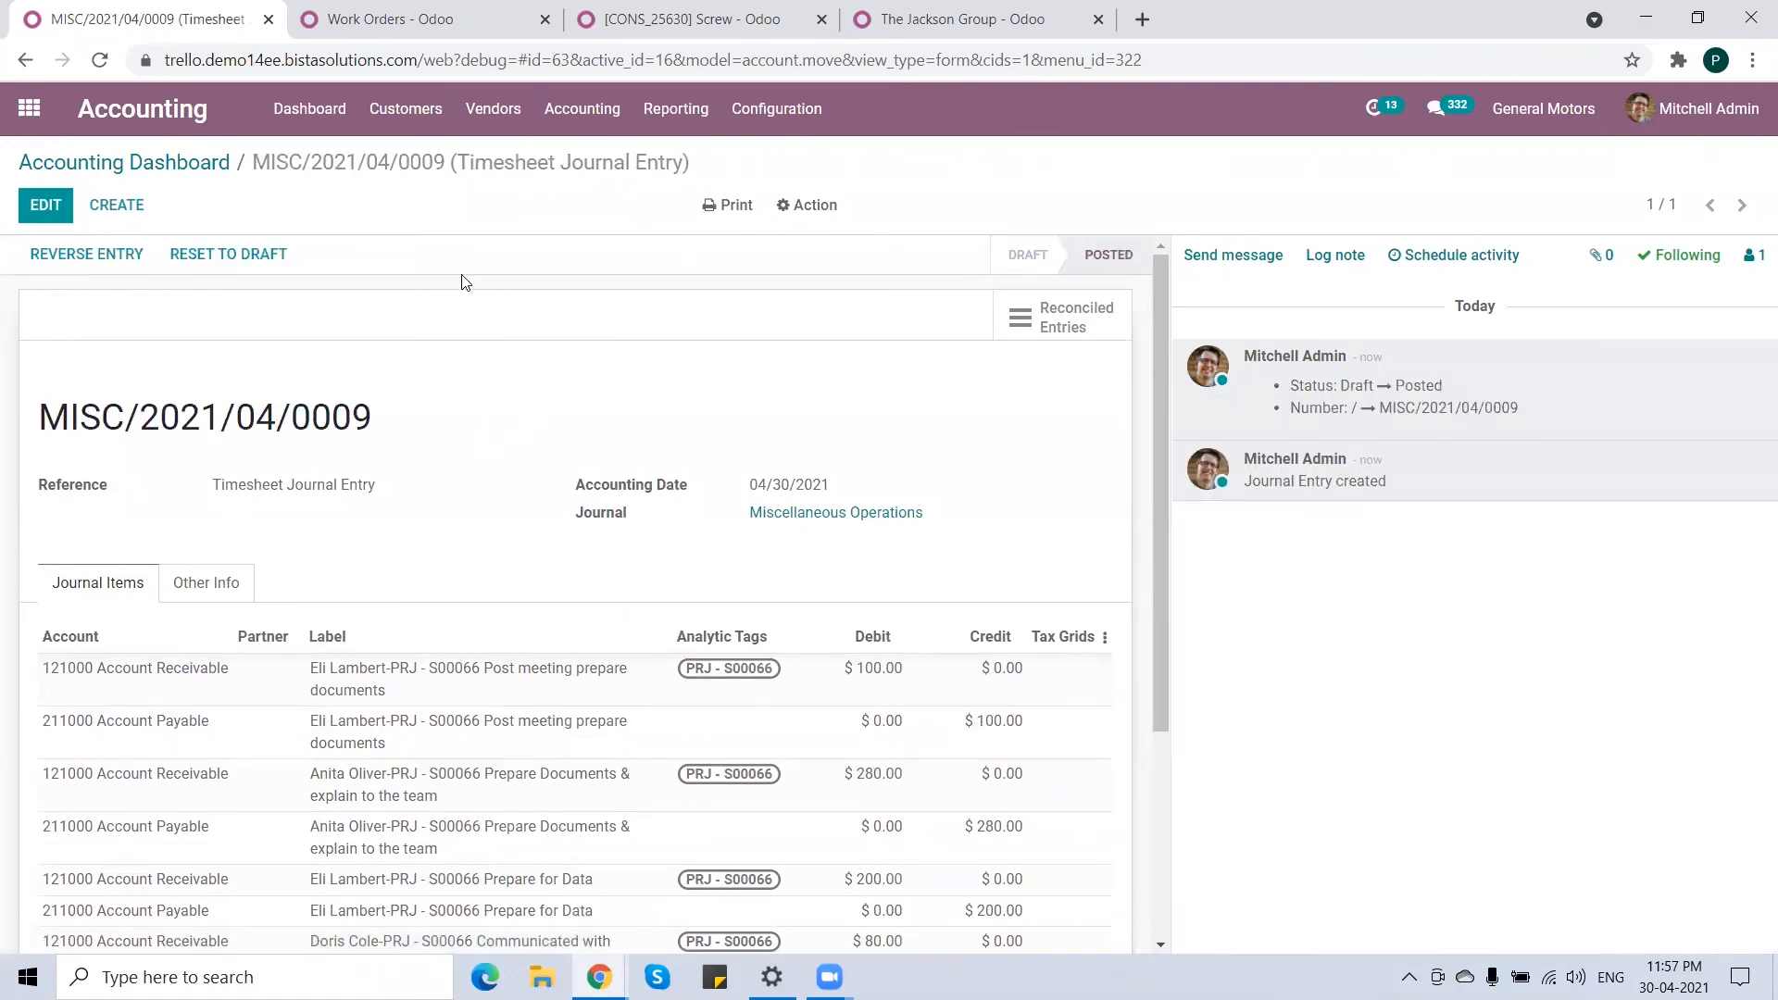
- Open the accounting Analytic Report and replace its account filter with PRJ - S00066 - The Jackson Group
click(157, 167)
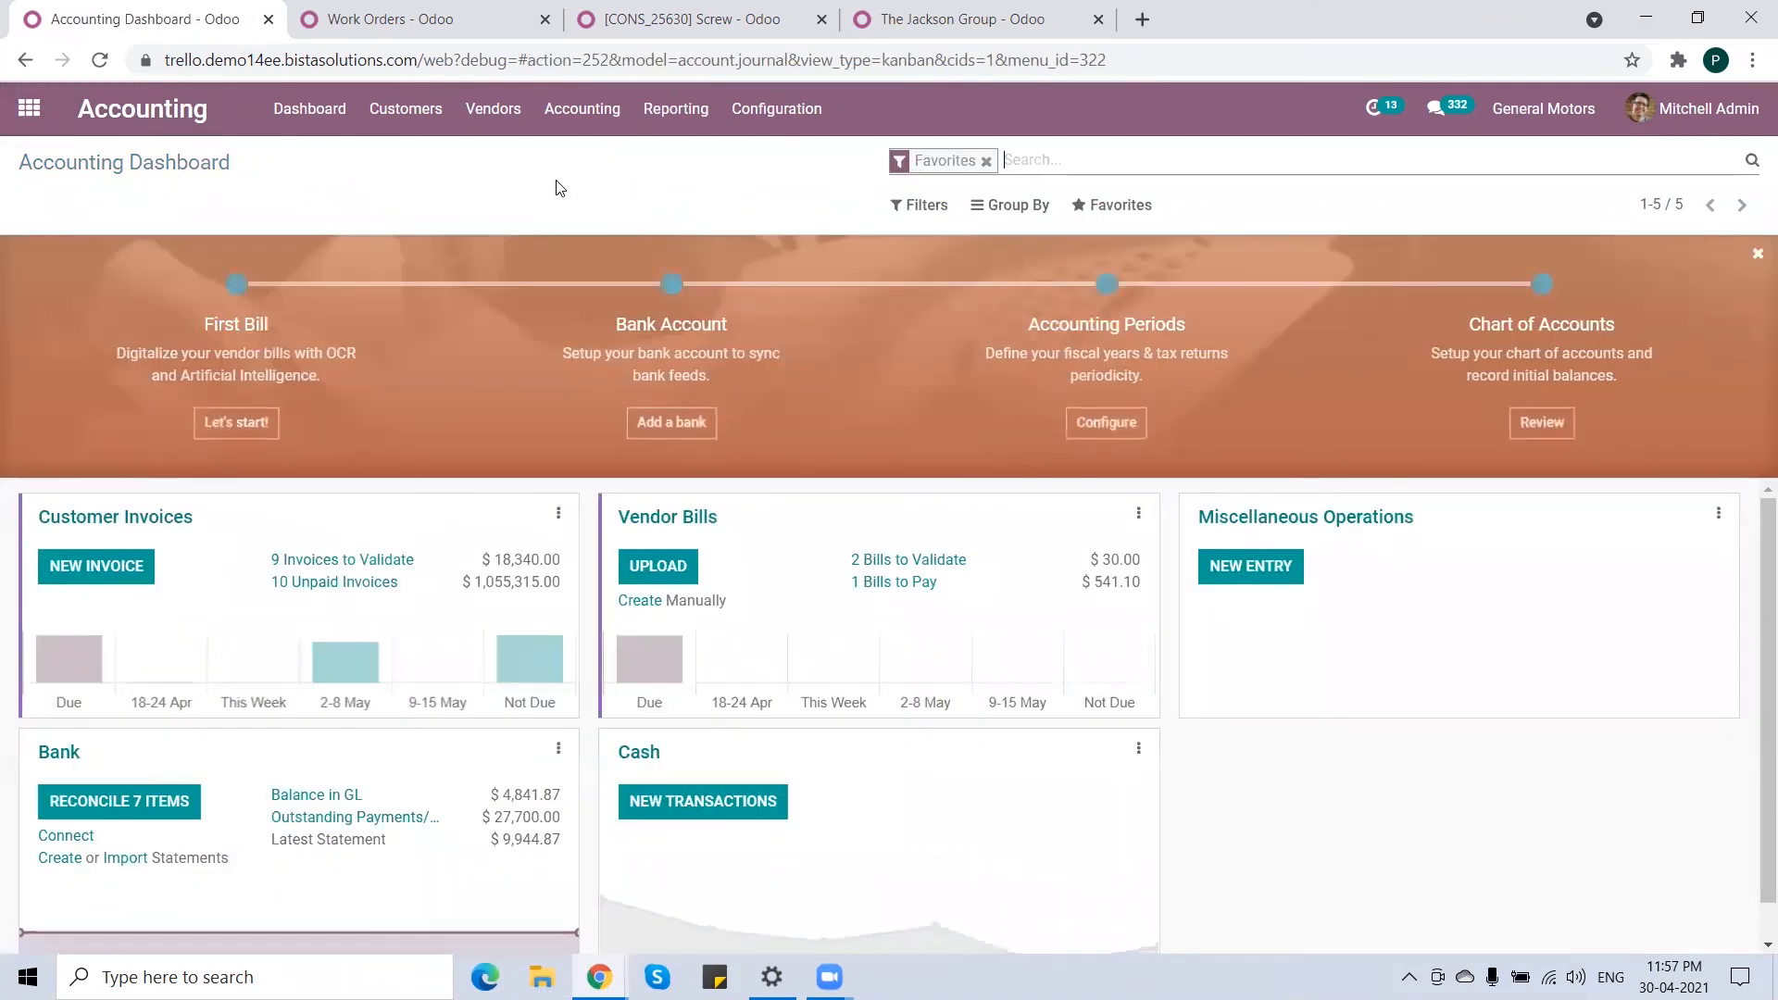
click(675, 110)
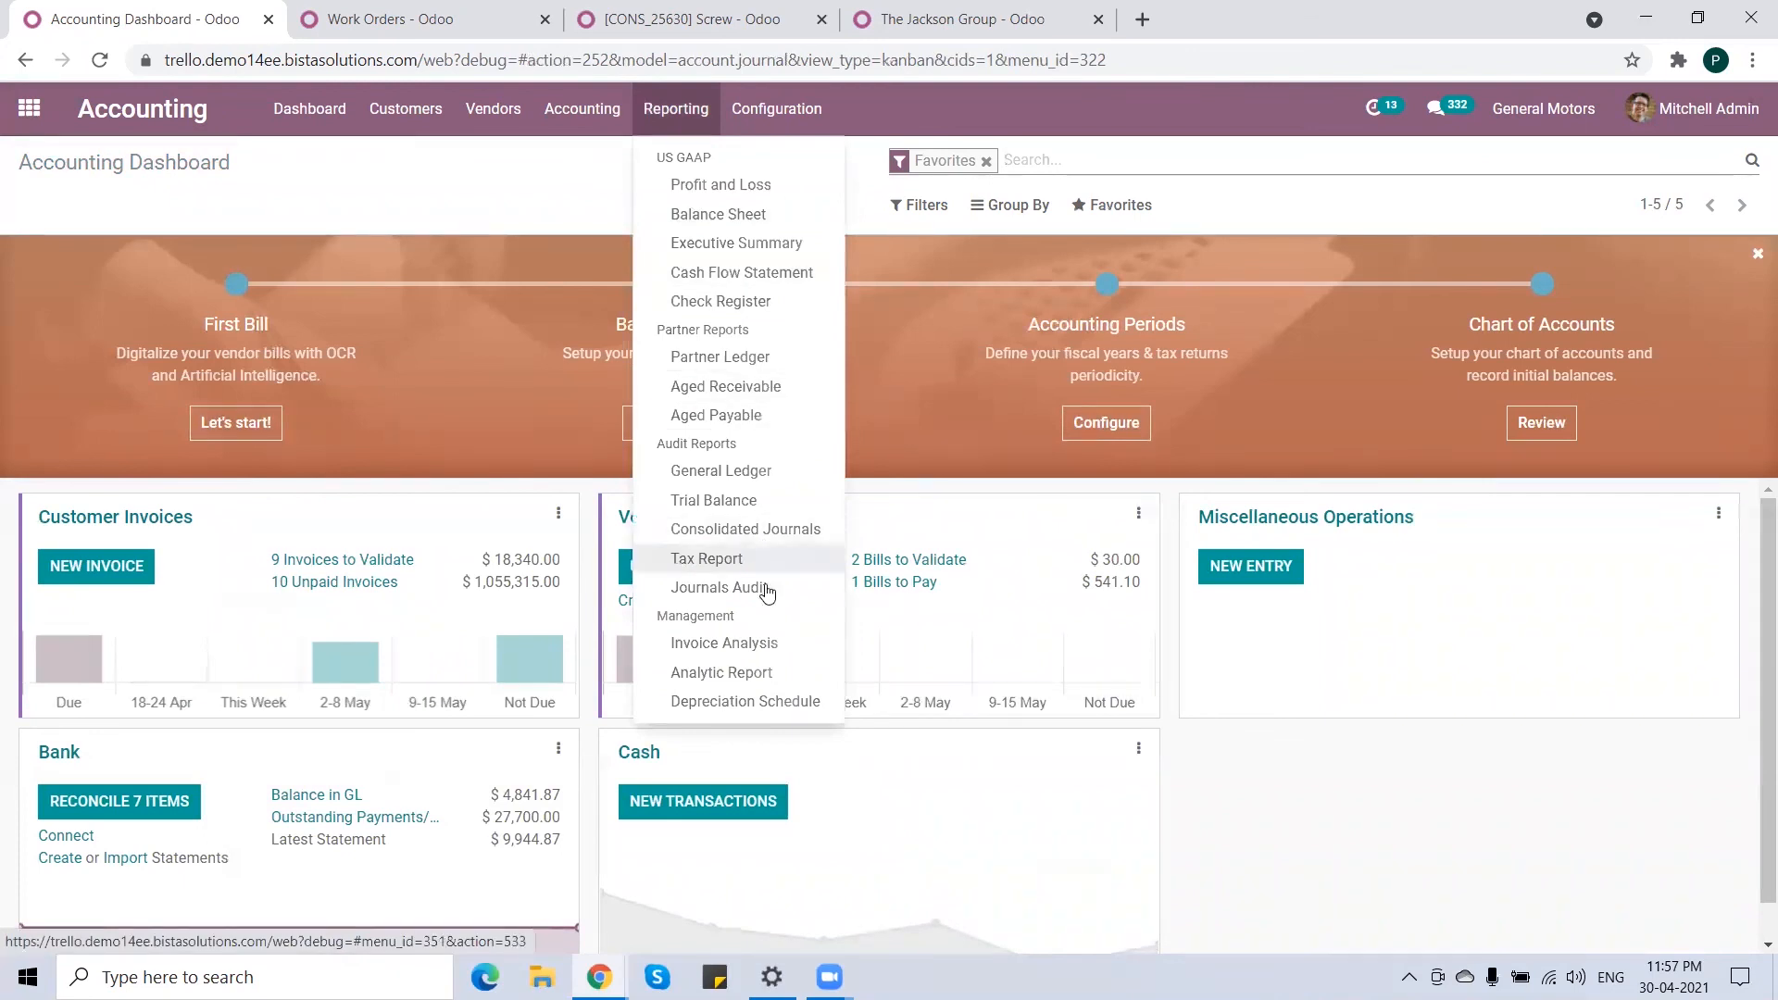
click(777, 673)
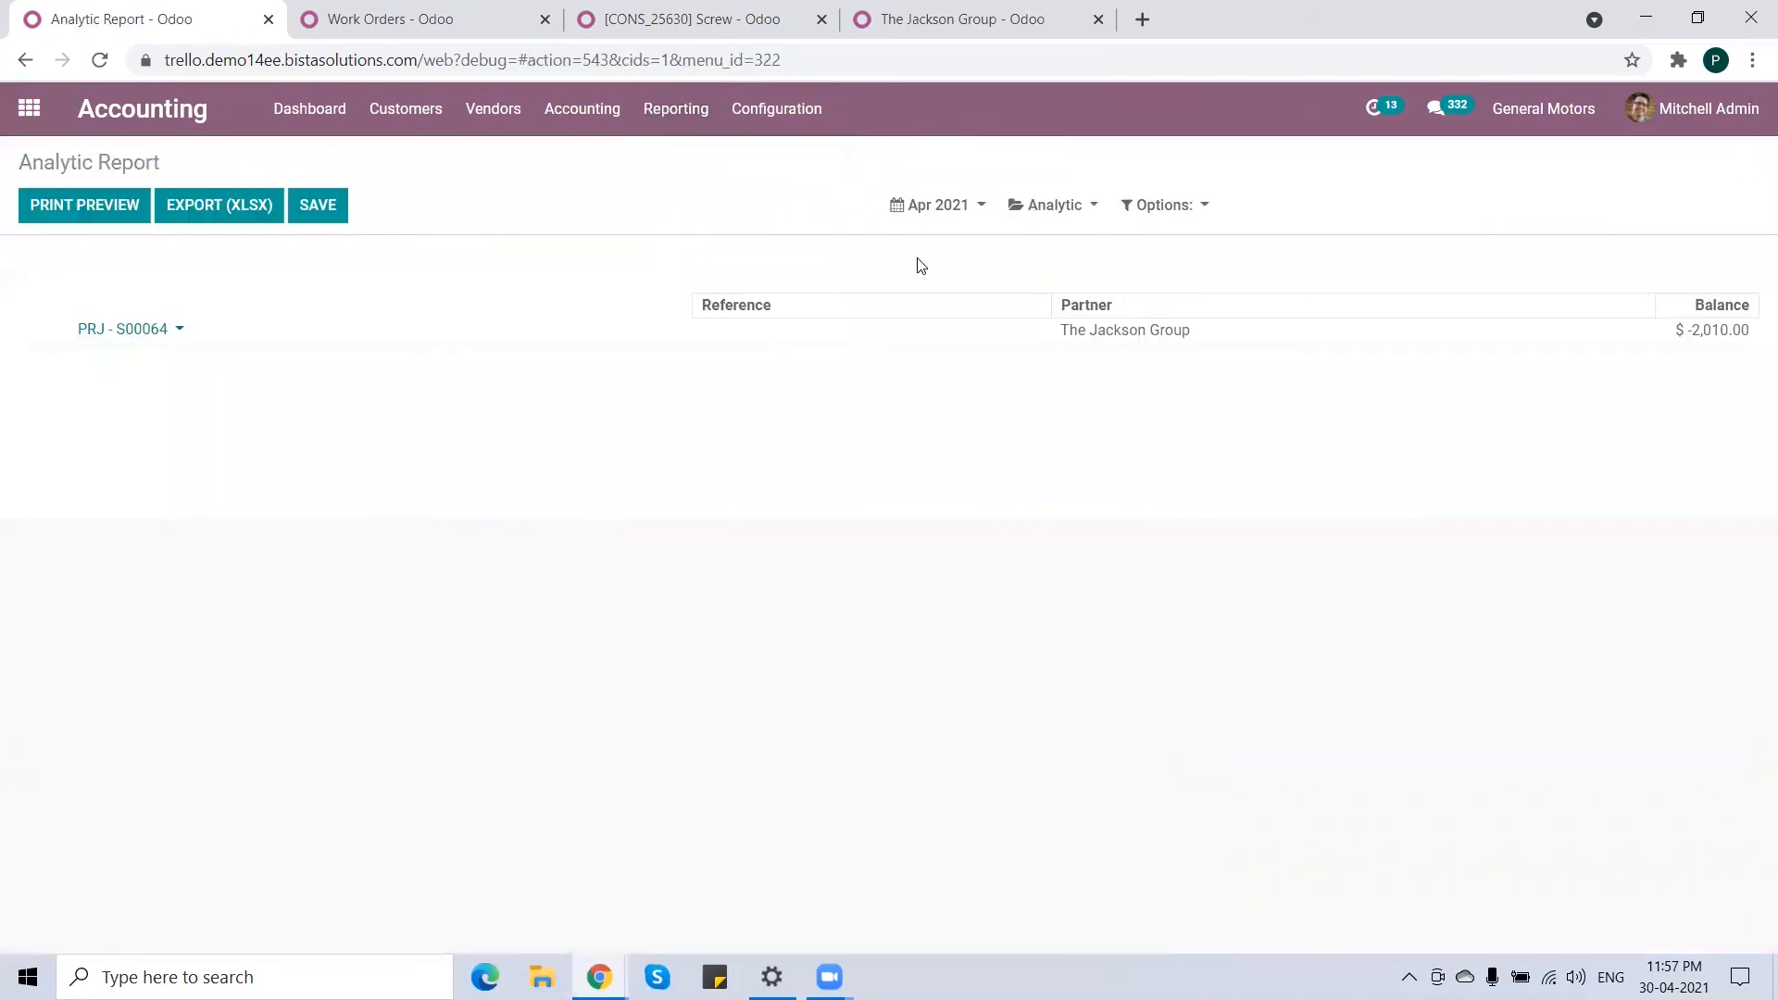
click(1088, 208)
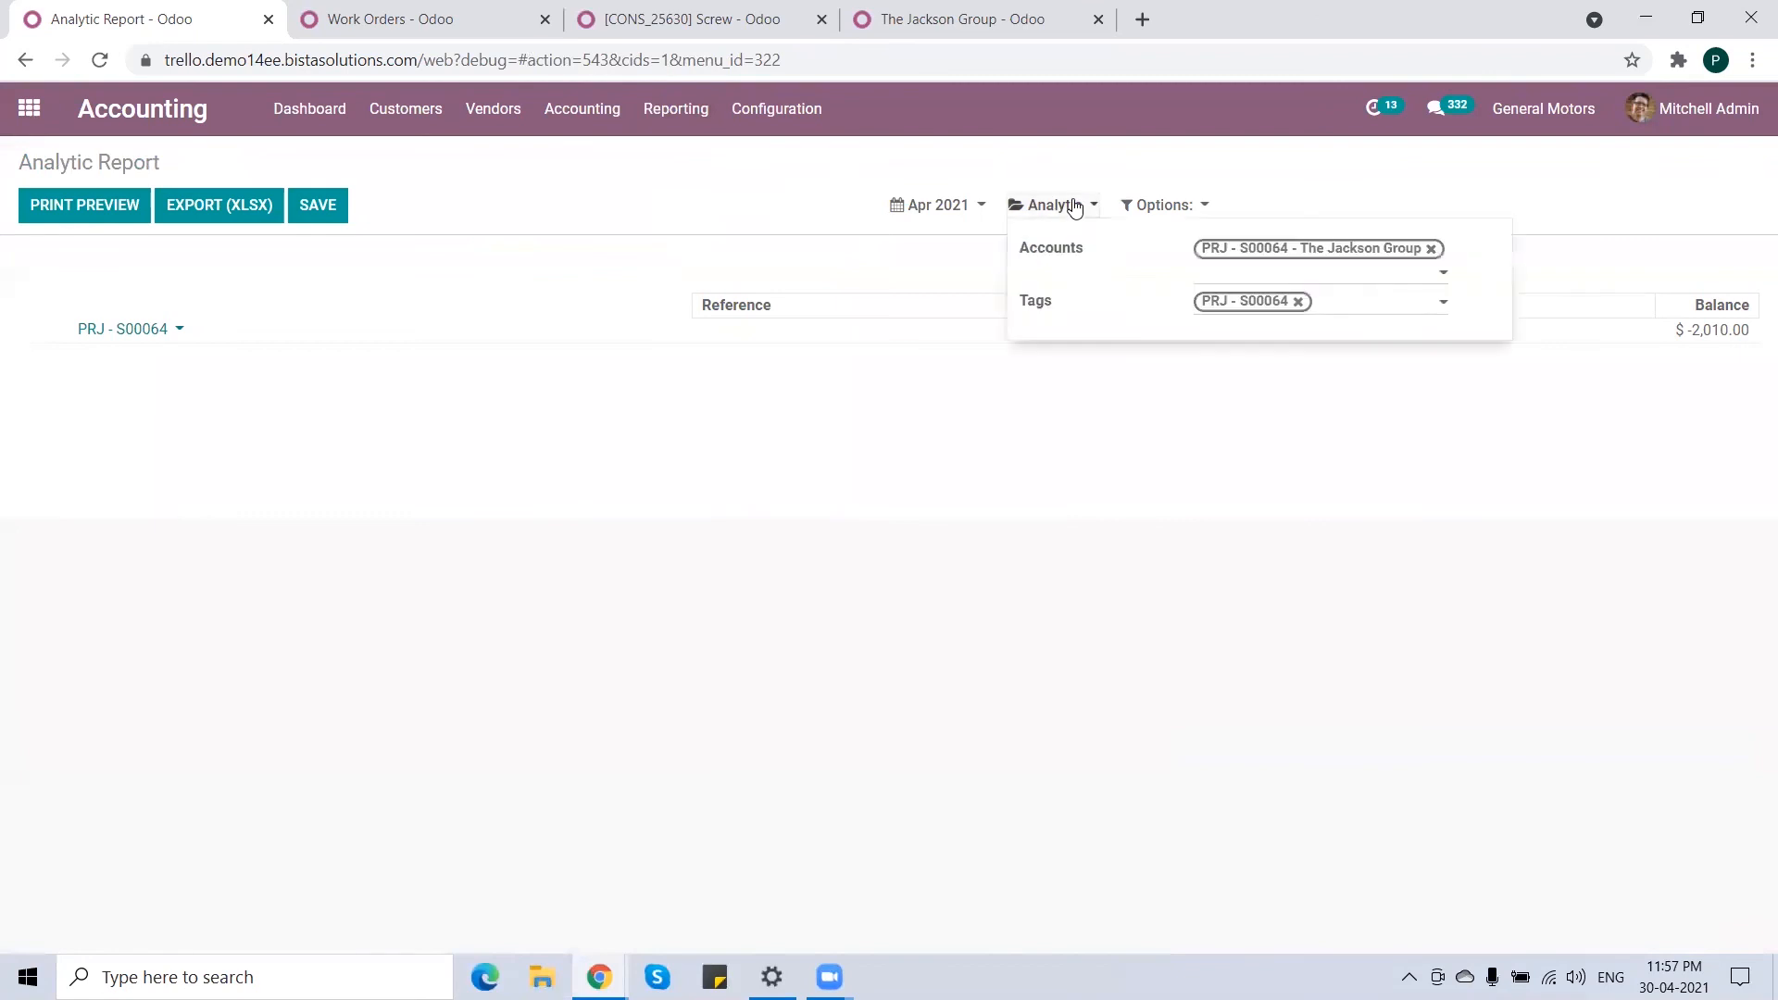
click(1434, 250)
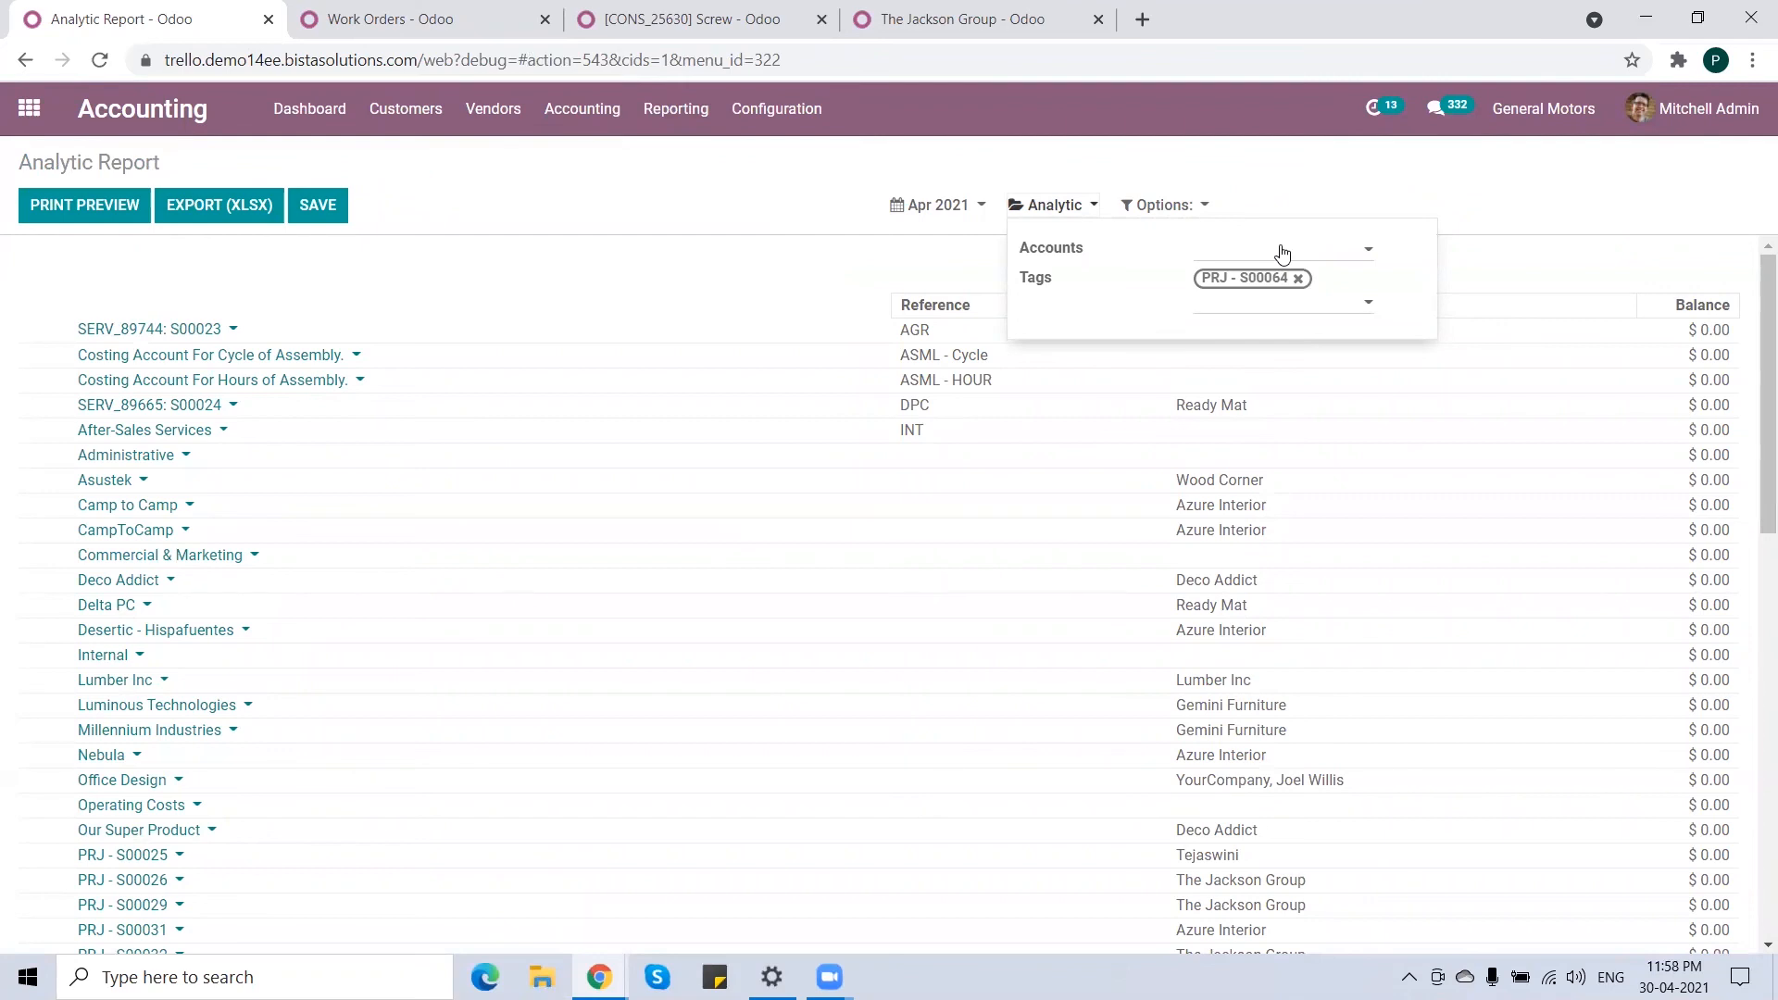
click(1269, 259)
text(s00)
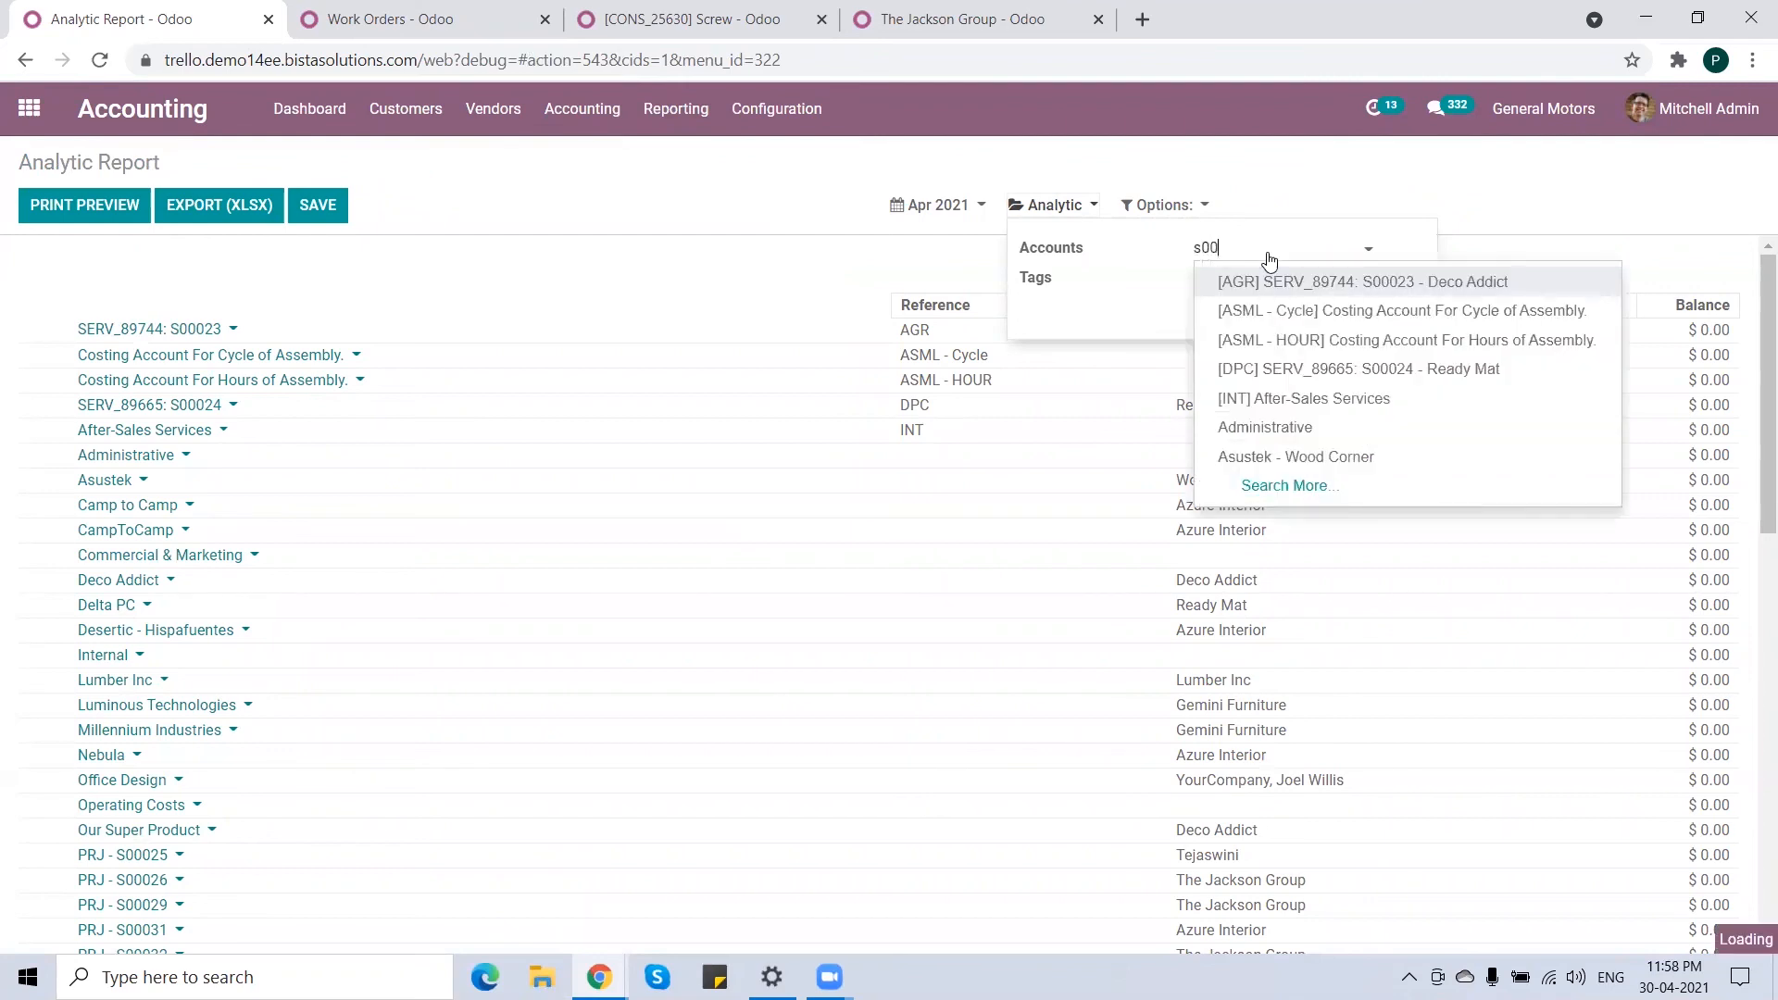
text(066)
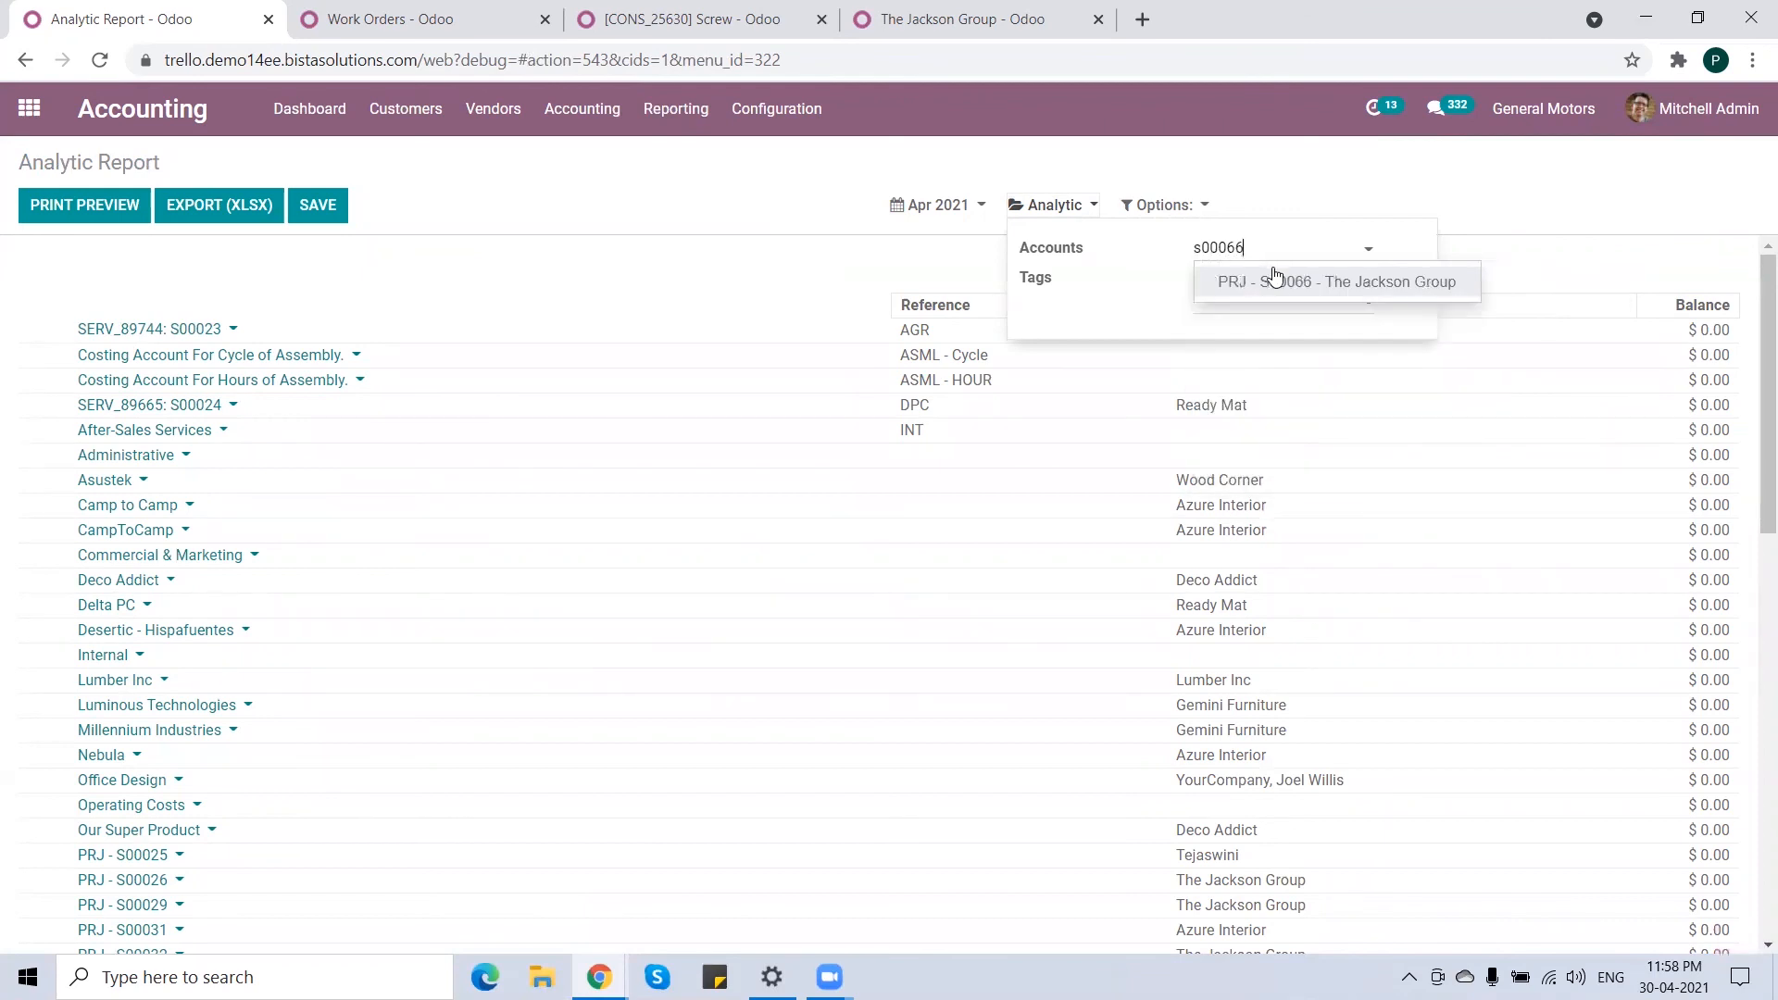
click(1275, 280)
- Set the Analytic Report's tag filter to PRJ - S00066 and open that account's costs and revenues lines
click(1266, 309)
text(s00066)
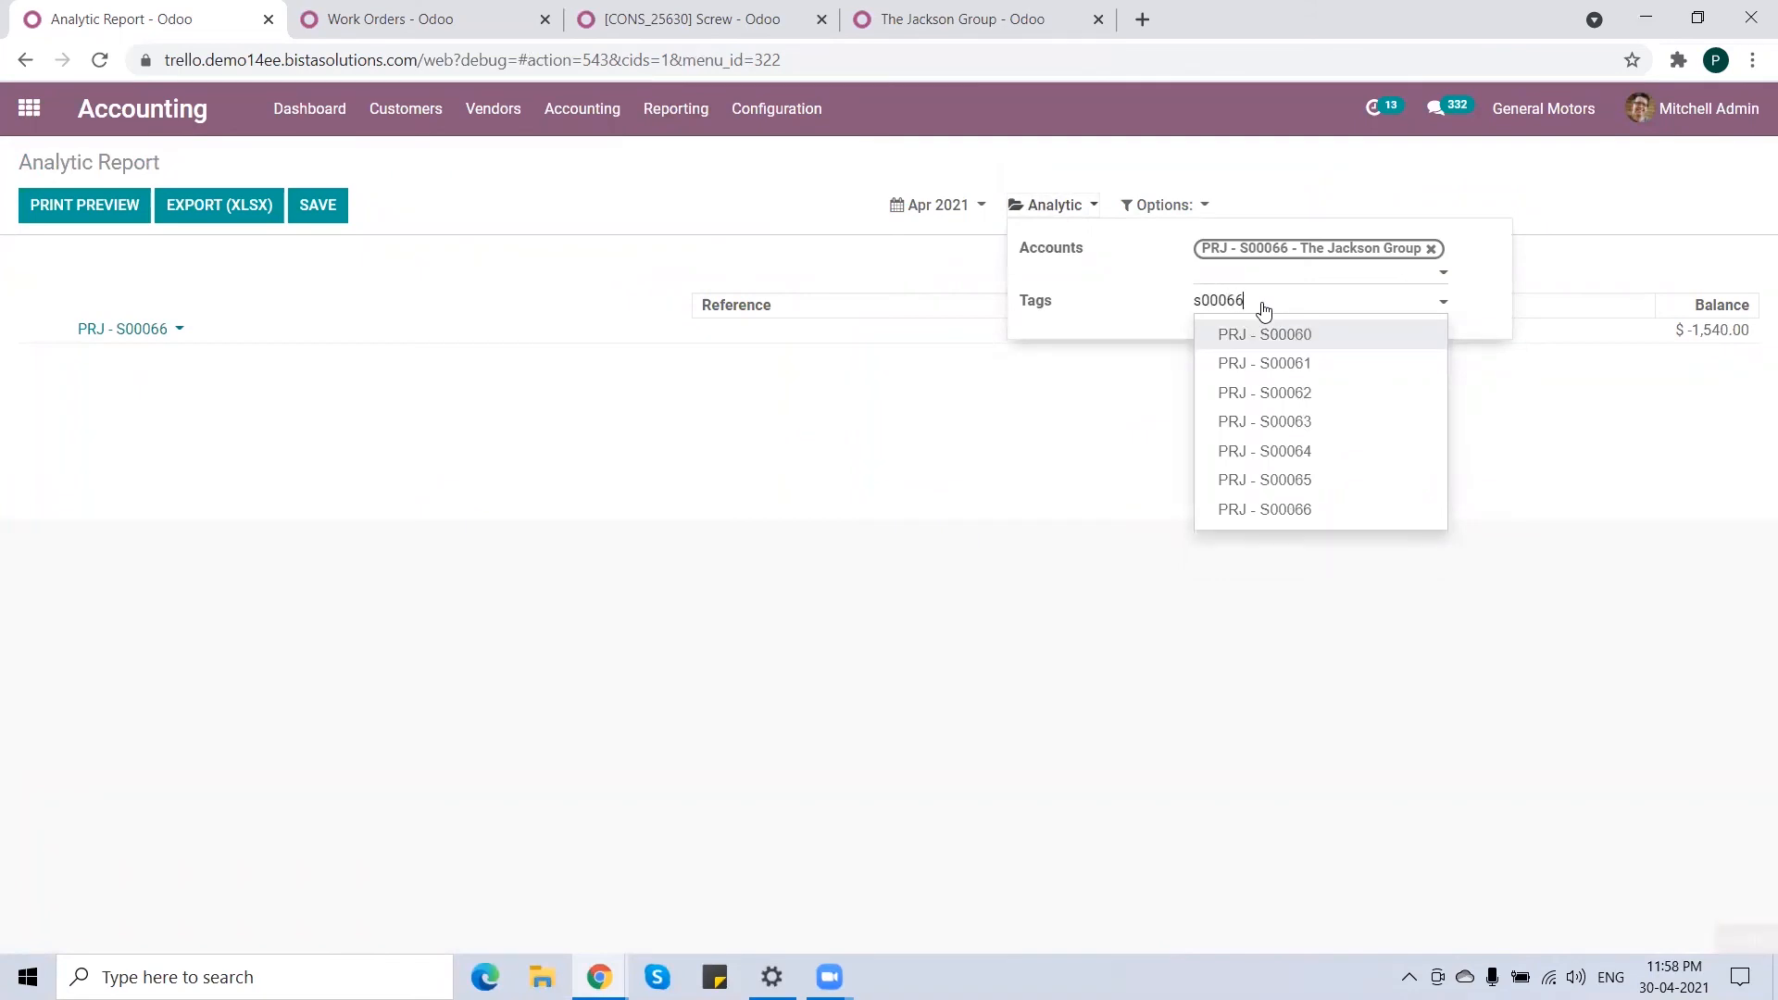
click(1268, 337)
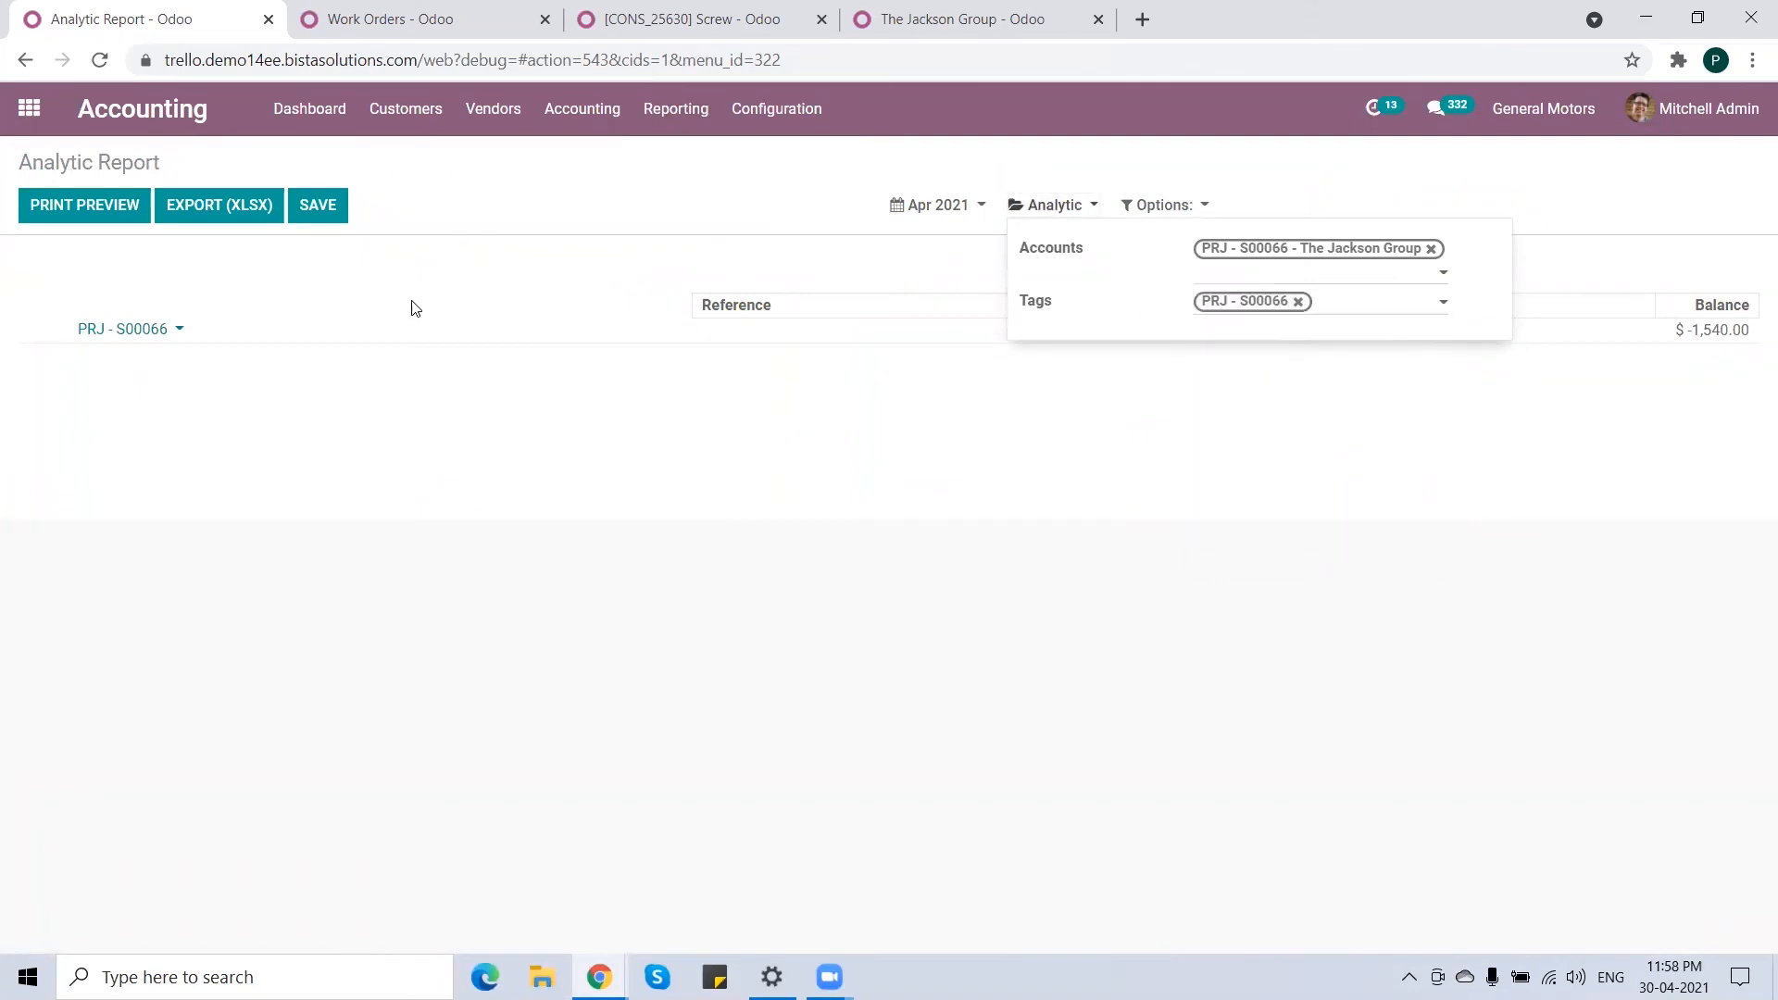
click(171, 330)
click(144, 366)
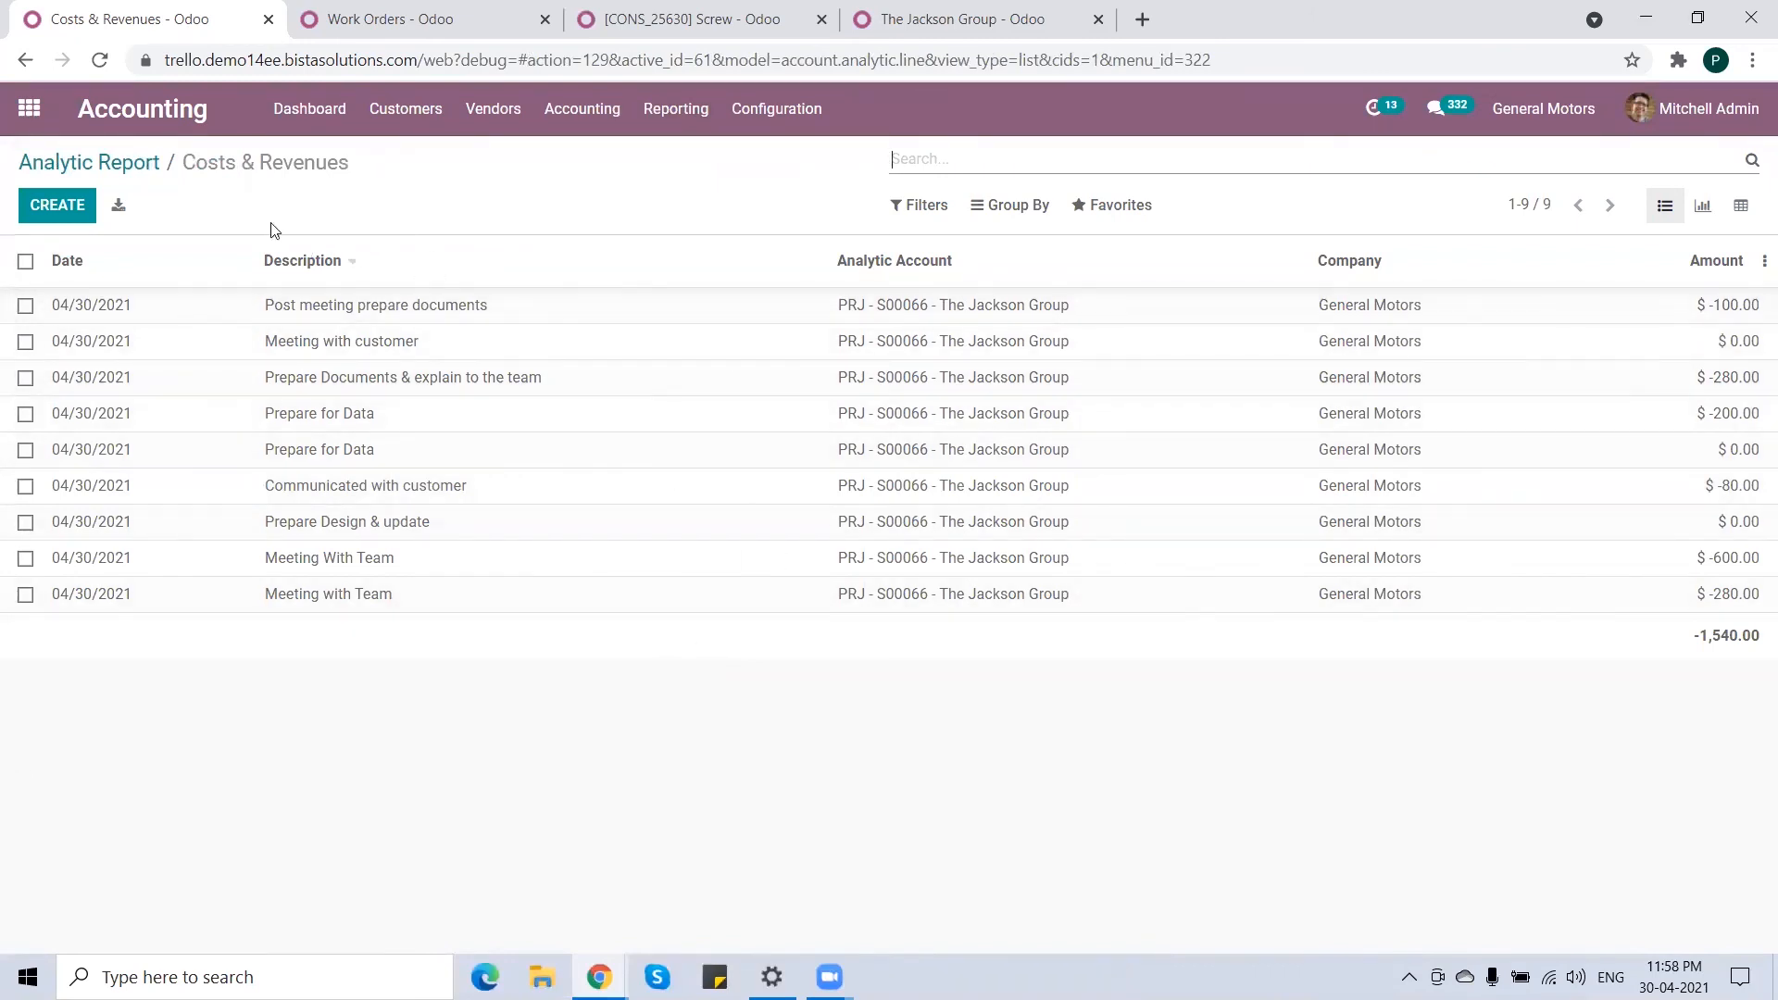
- Open the Timesheets By Project report and check the hours logged for PRJ - S00066 on April 30
click(29, 108)
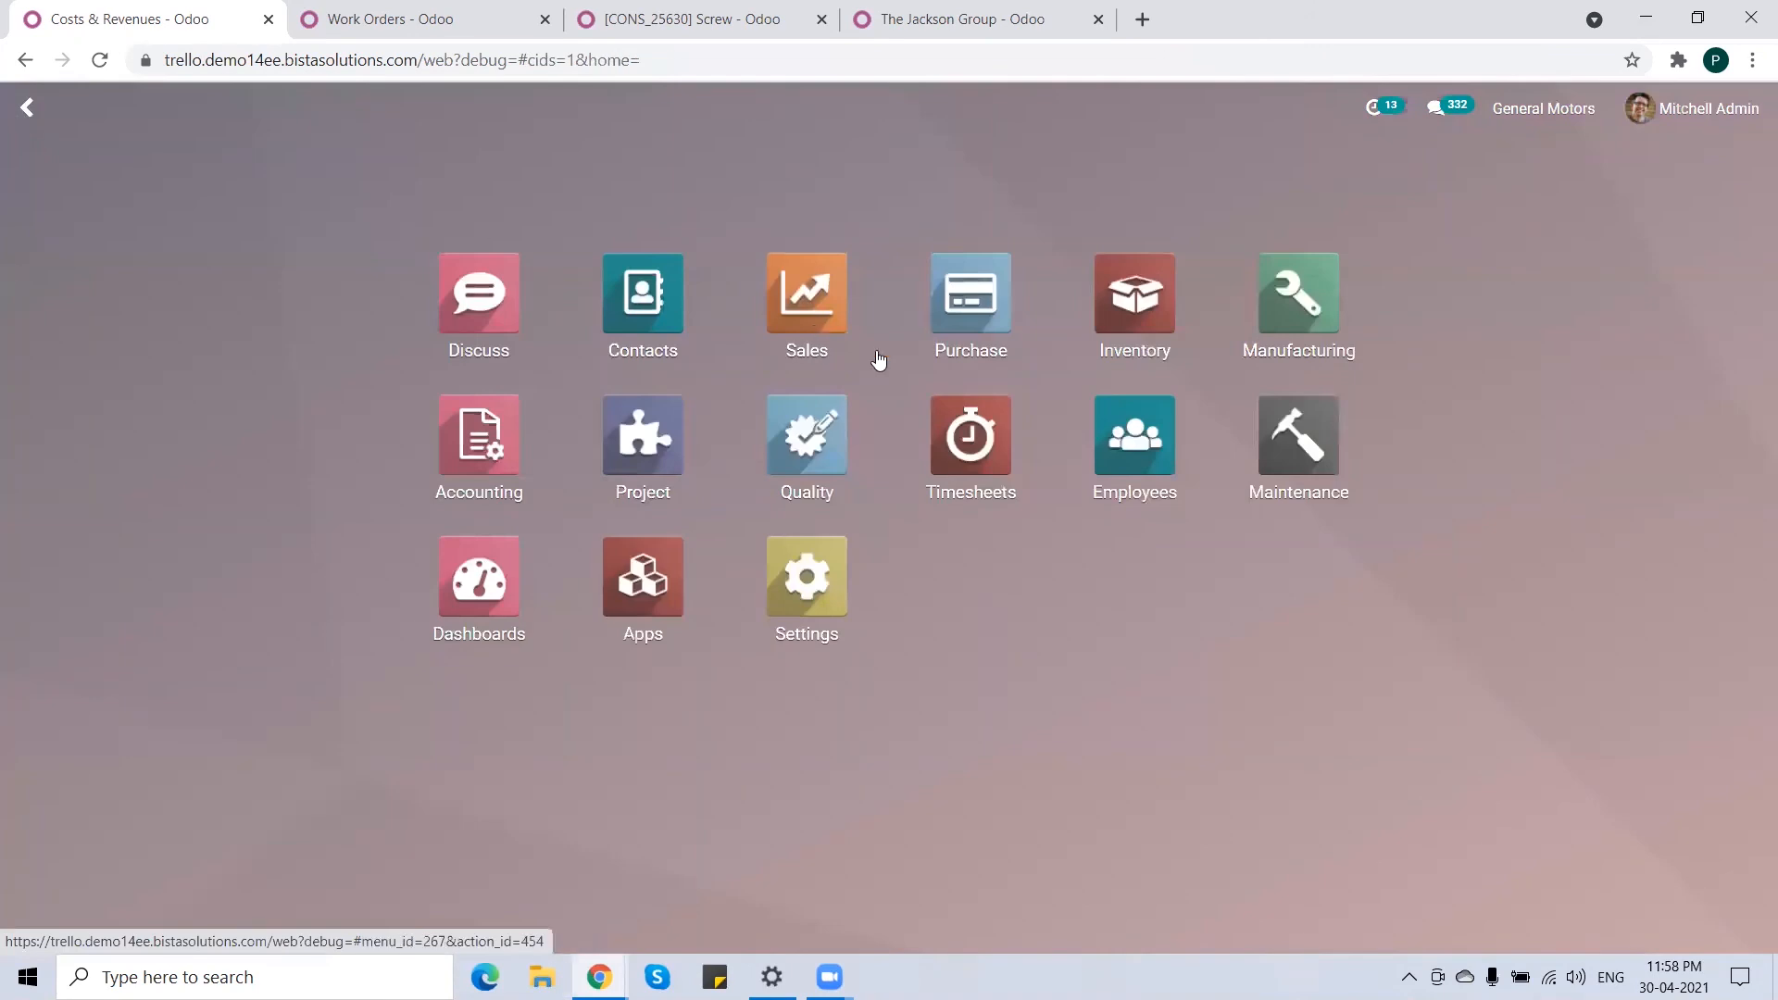
click(972, 450)
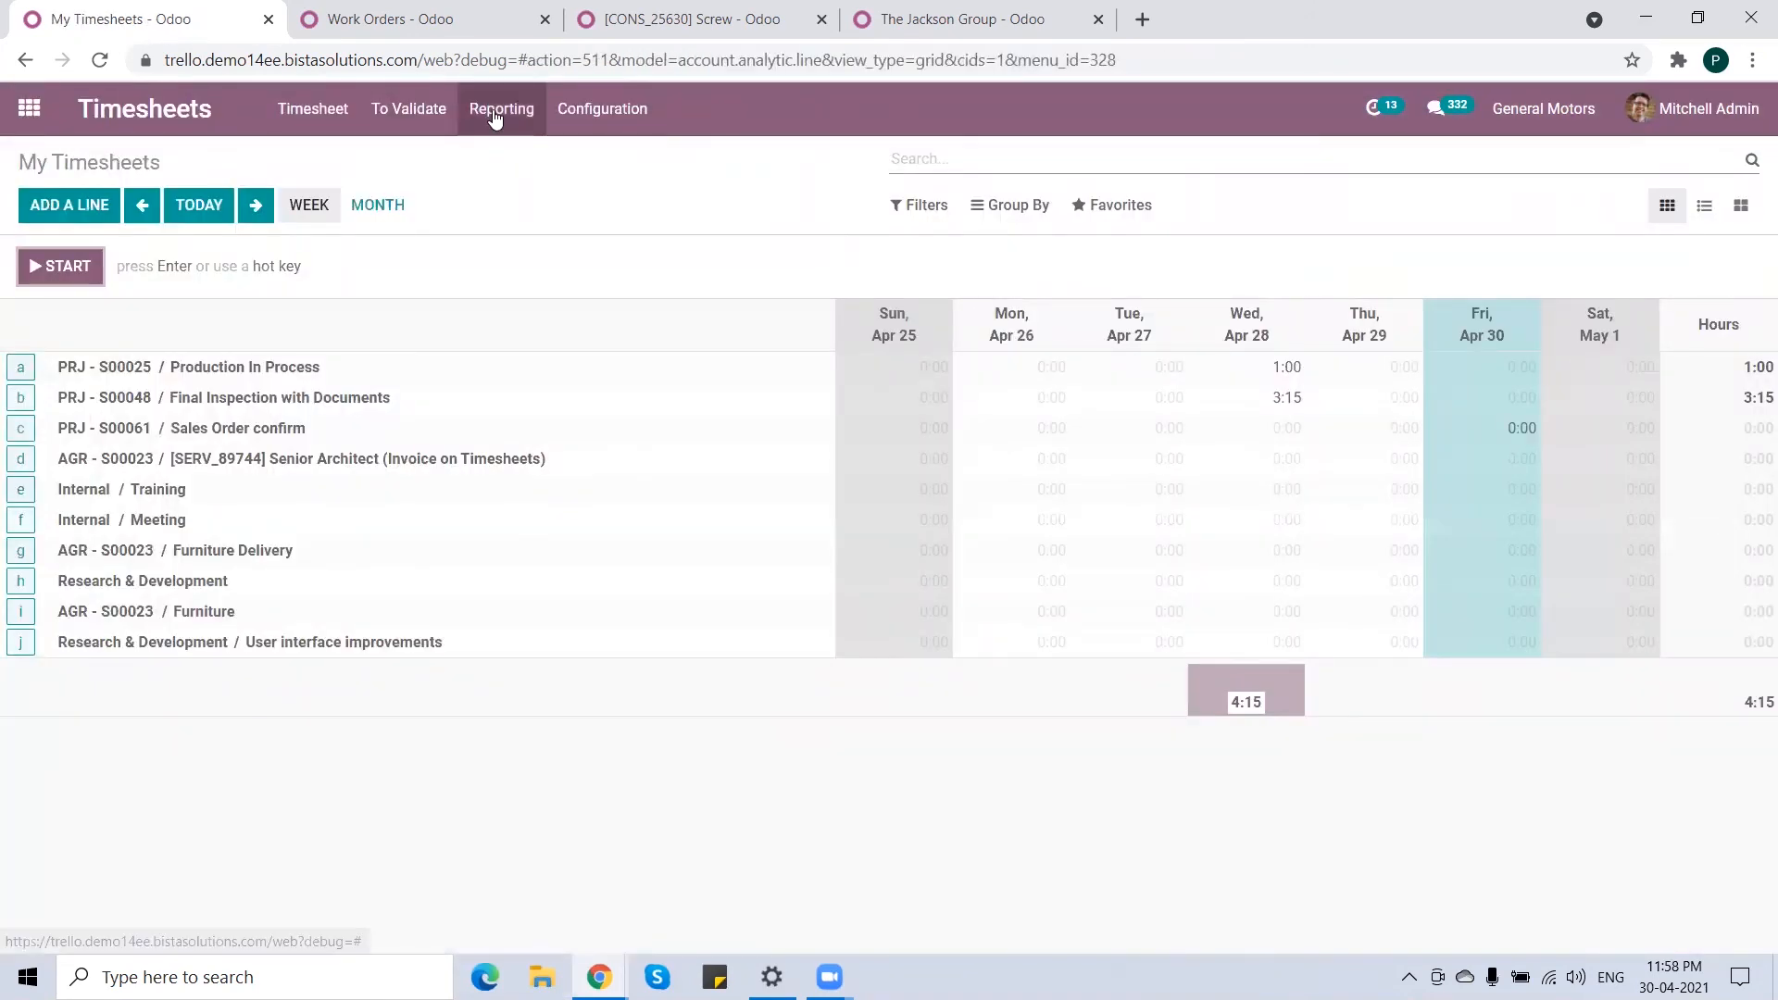
click(495, 118)
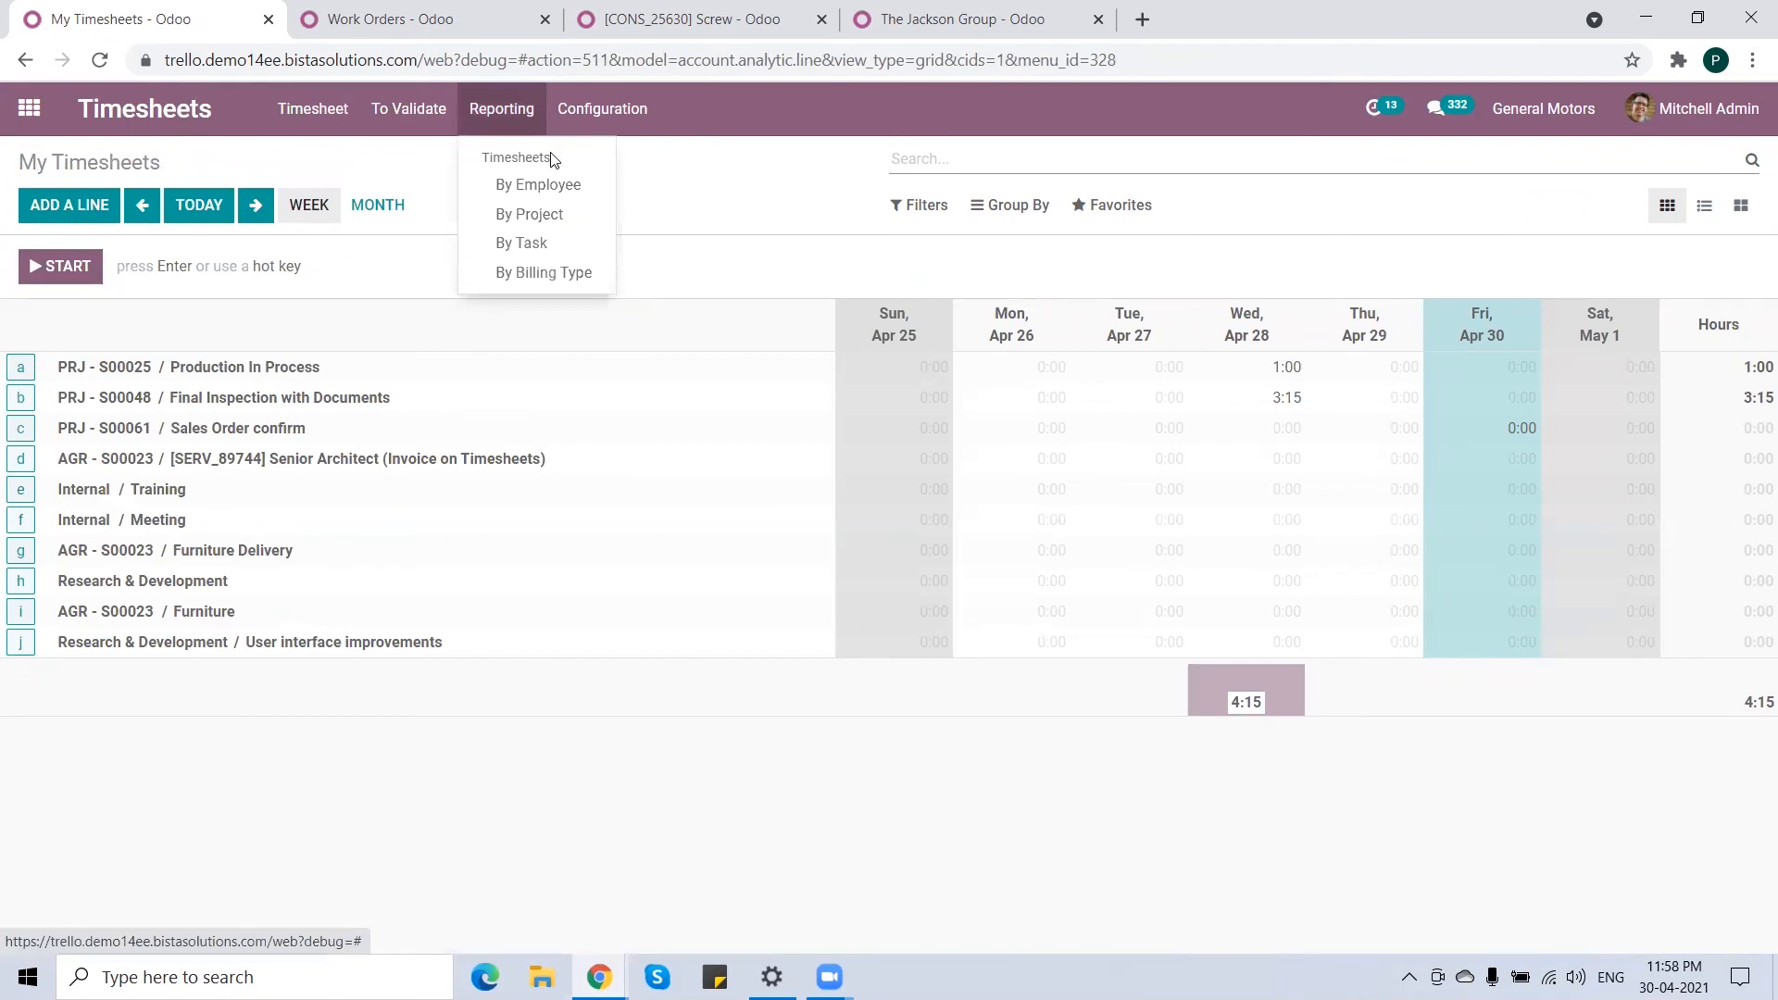
click(567, 217)
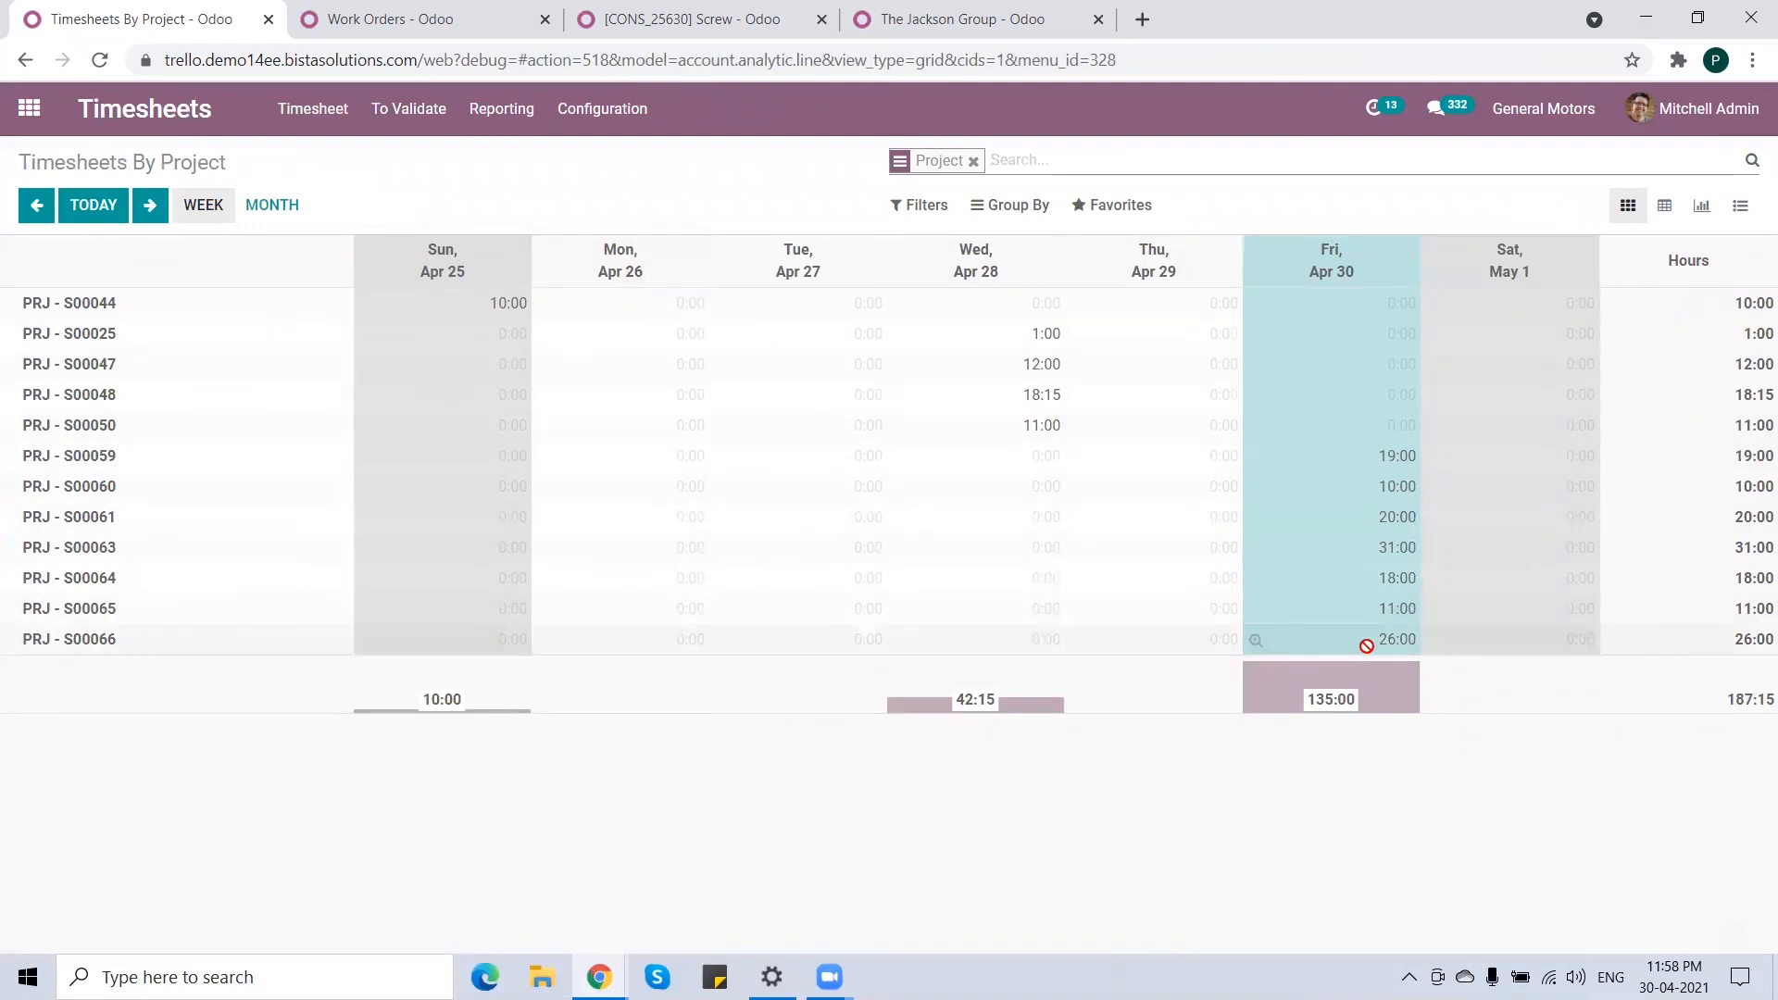
drag(1370, 640, 1434, 639)
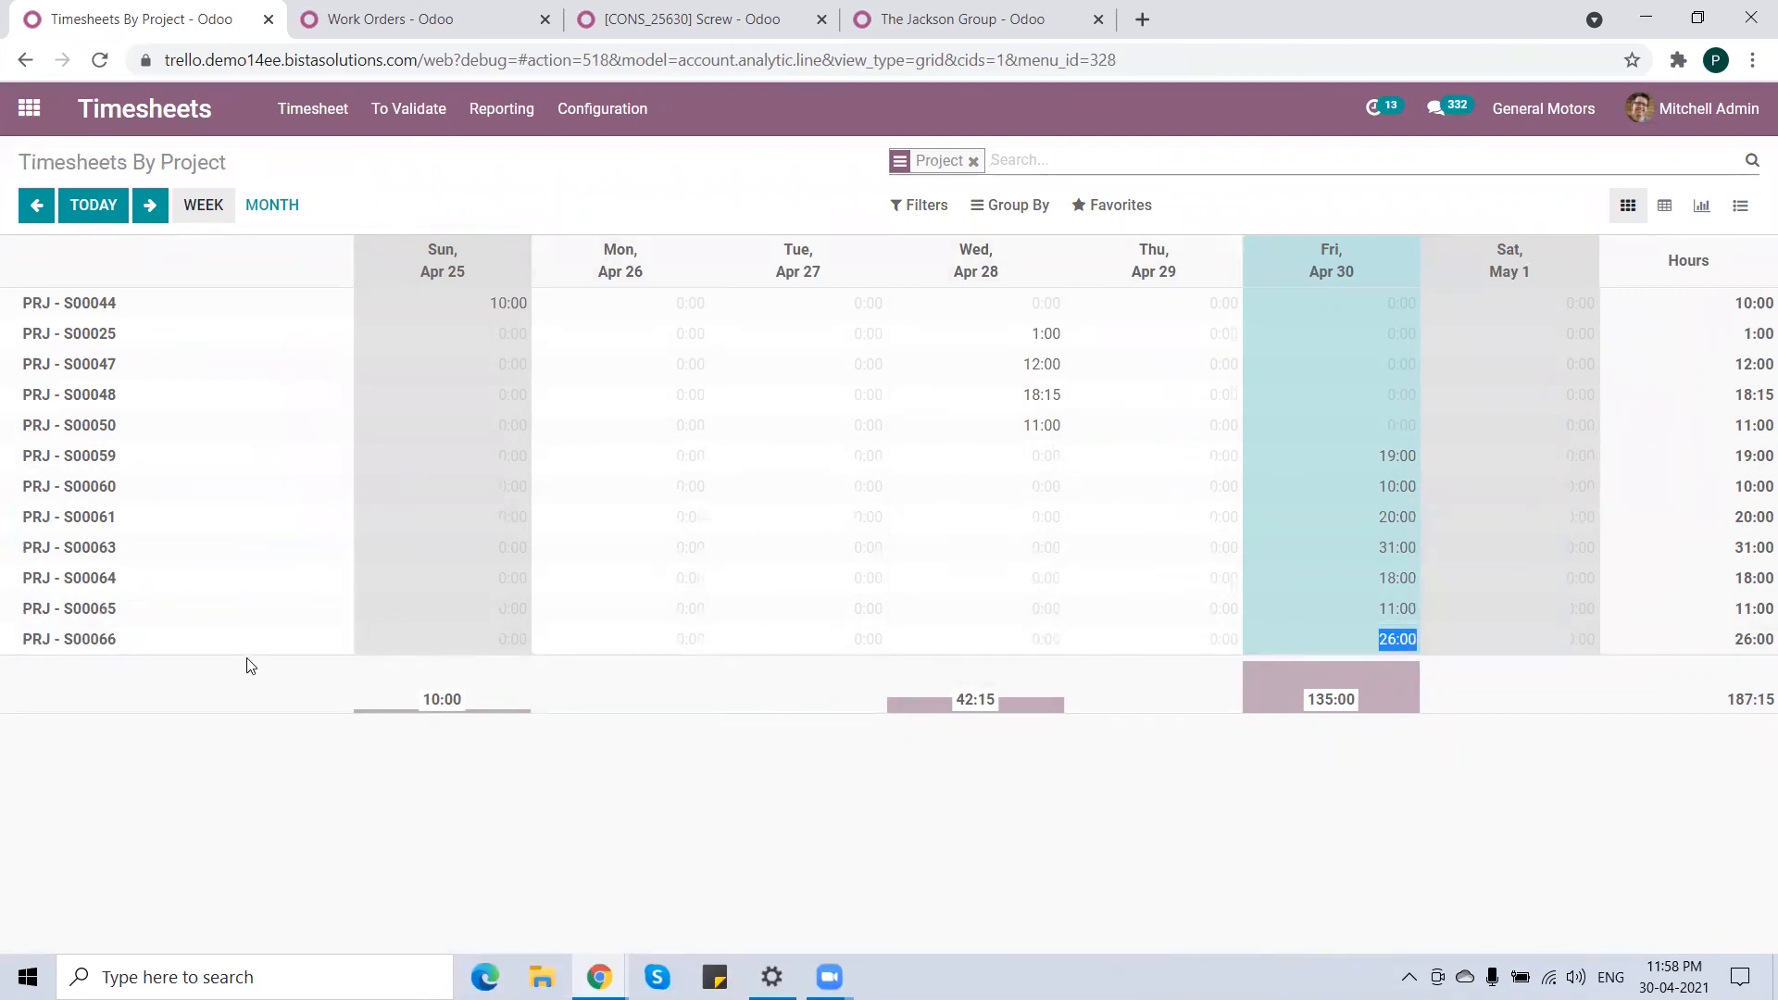
- Open the Timesheets By Task report to check the hours per task of PRJ - S00066, and return to the apps overview
click(501, 119)
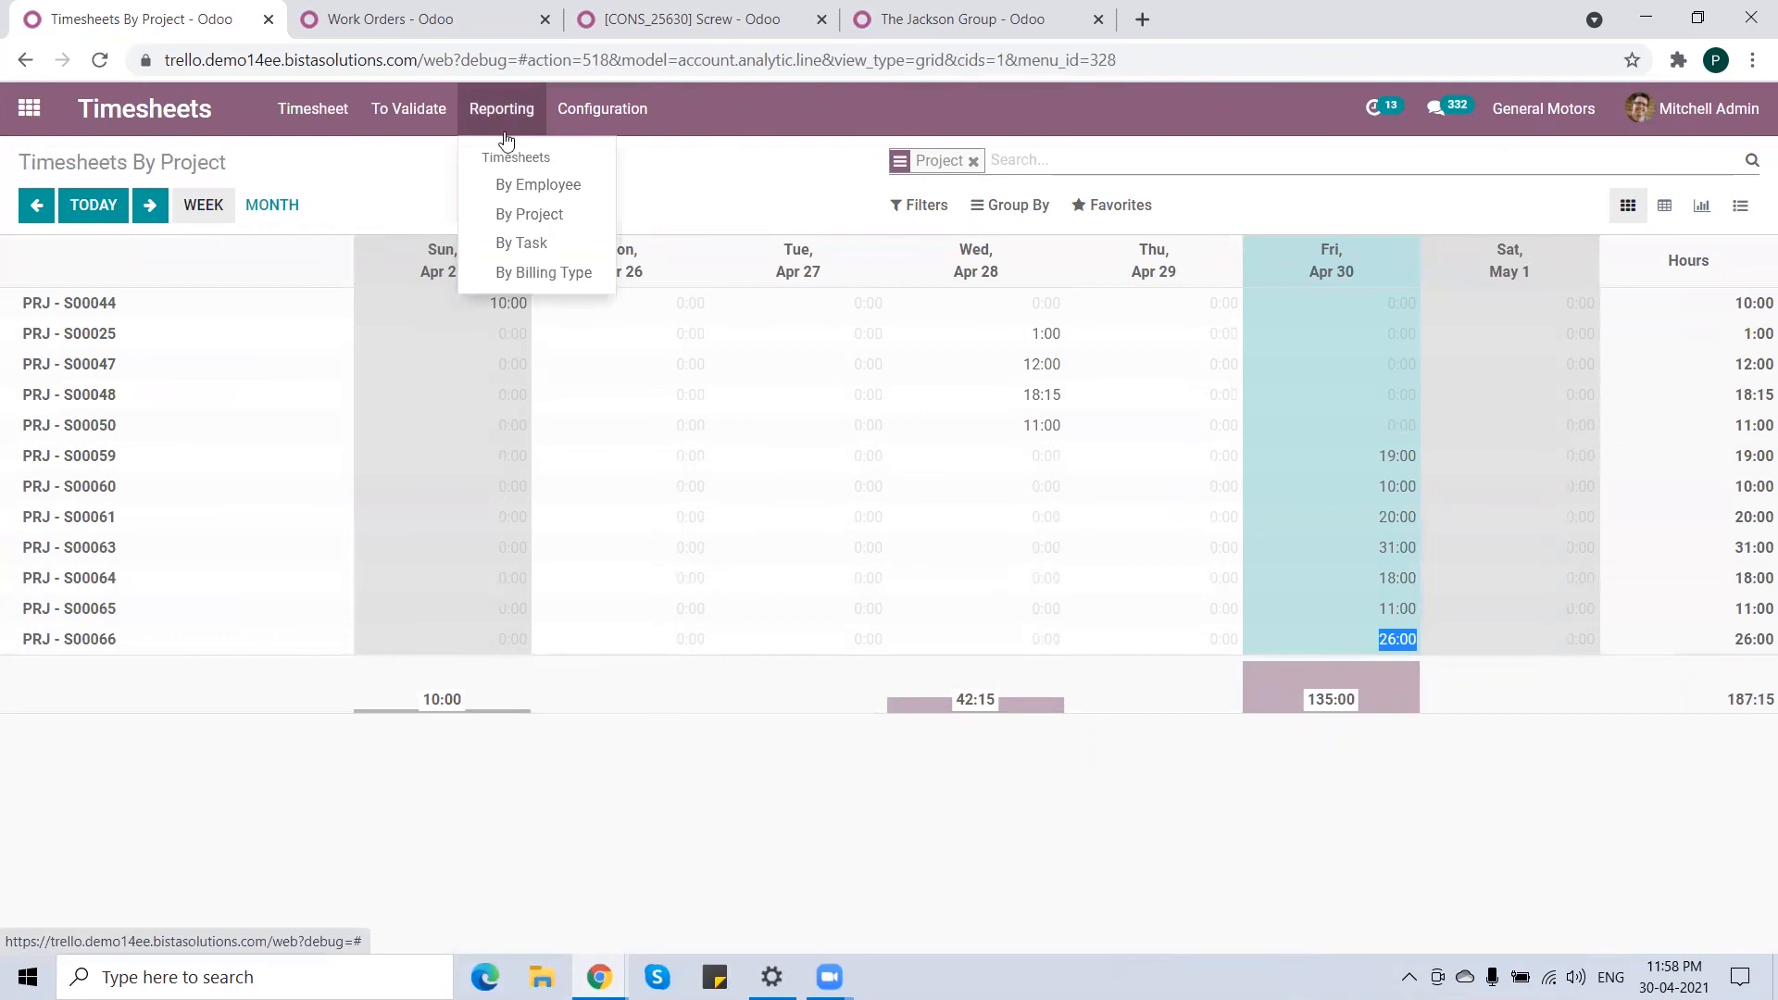
click(535, 241)
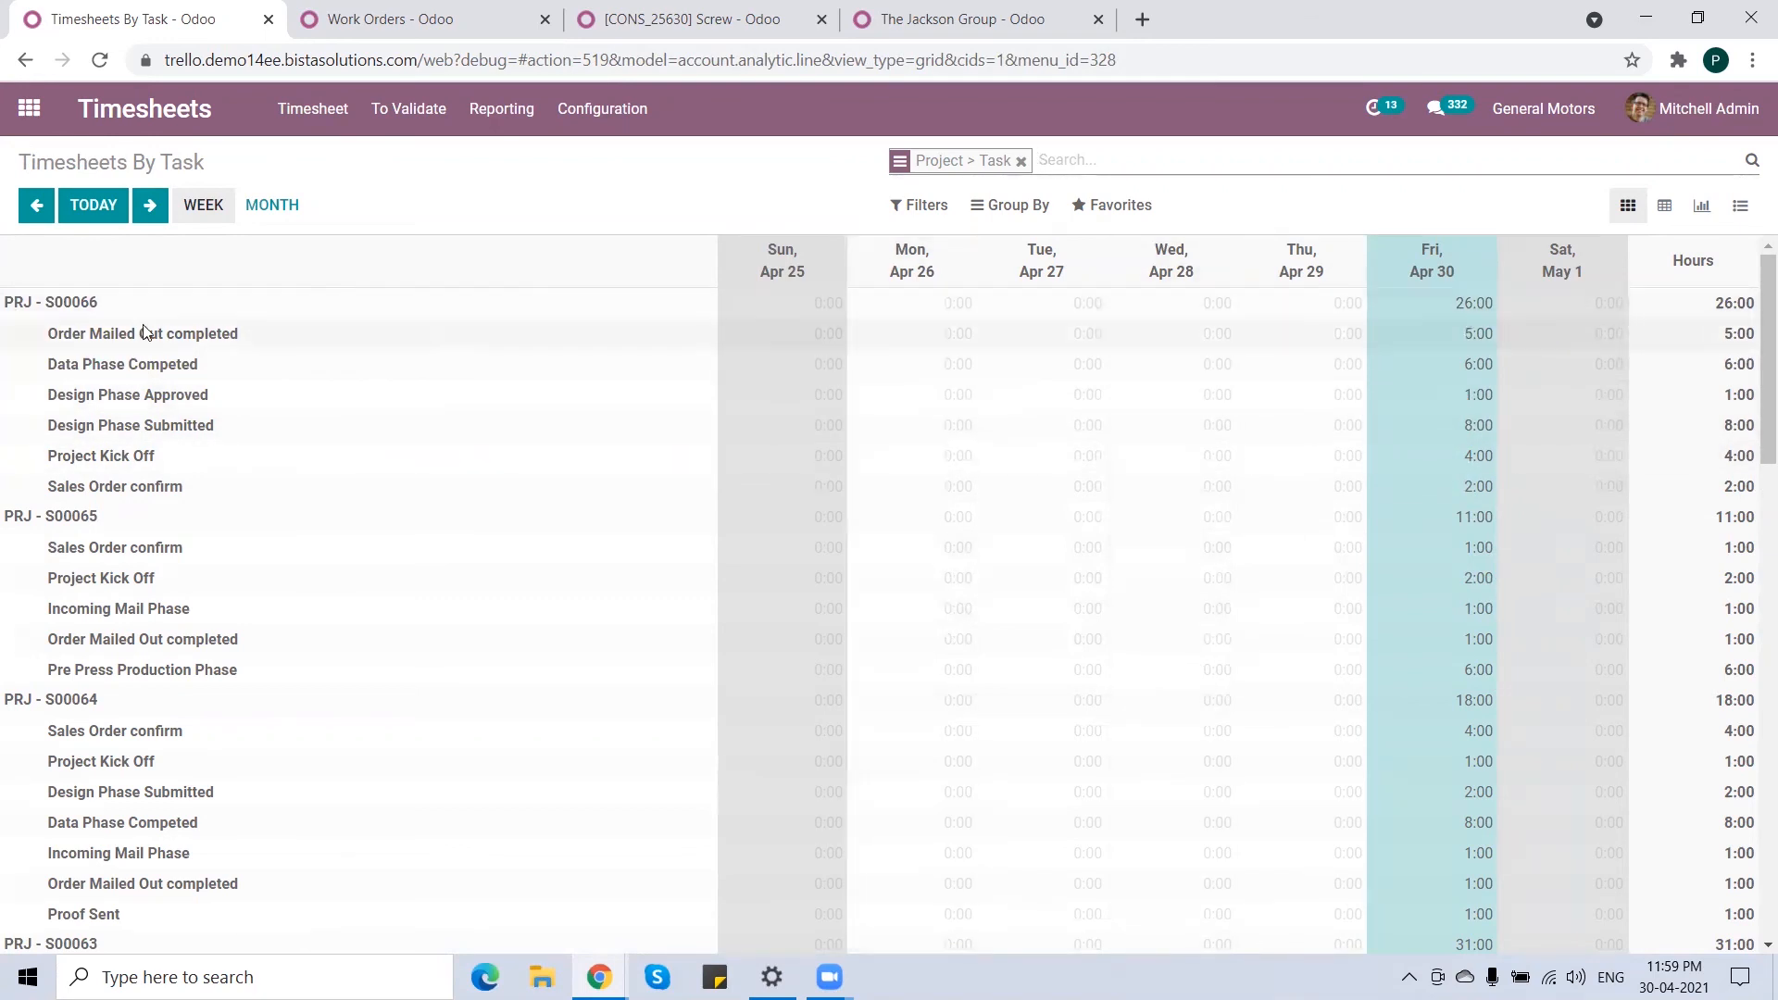
click(29, 108)
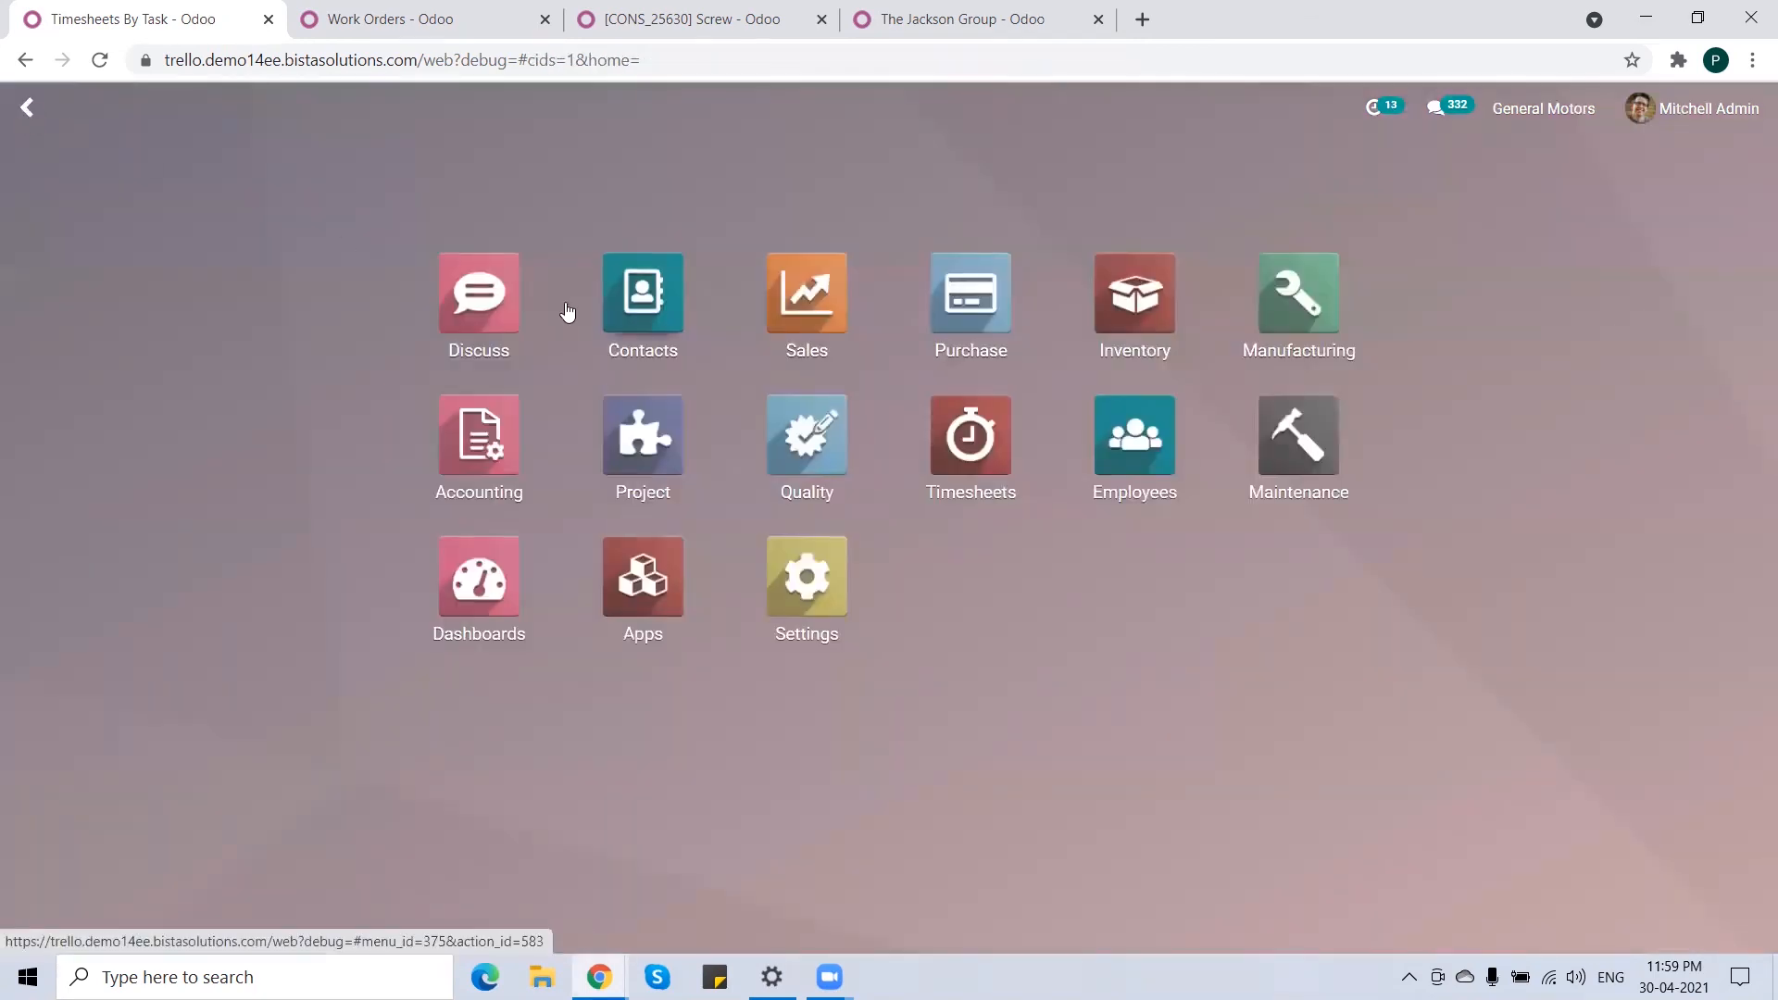